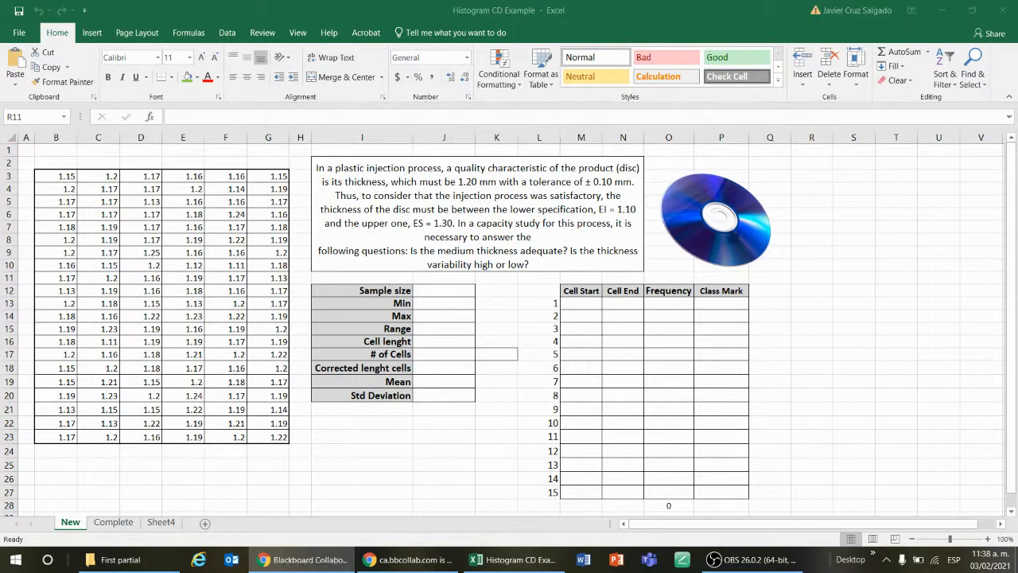
Step: Switch to the Blackboard course site and locate Histogram CD Example under Presentations First Partial in the Frist partial 1/3 section
drag(1017, 445, 318, 5)
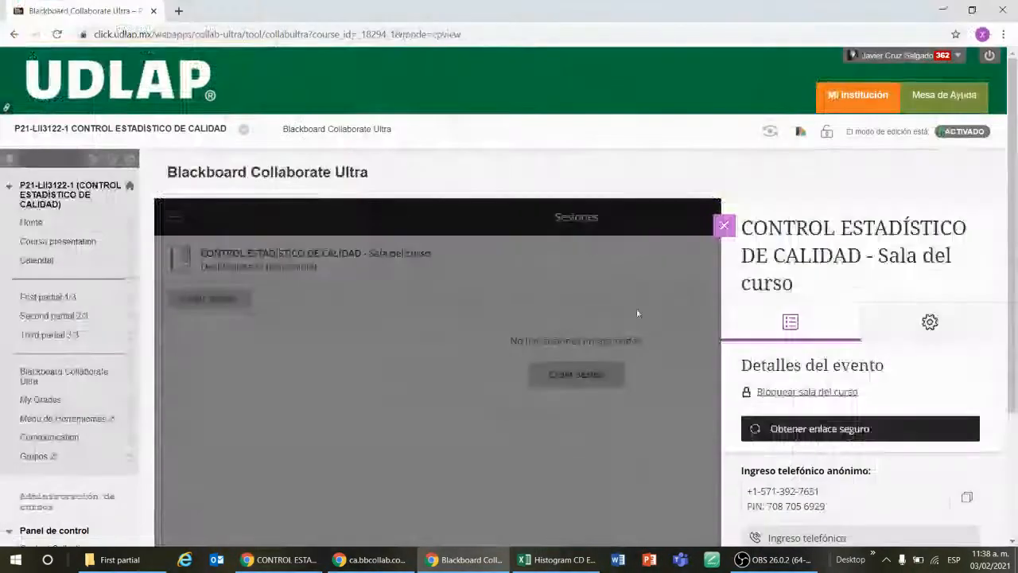
click(722, 229)
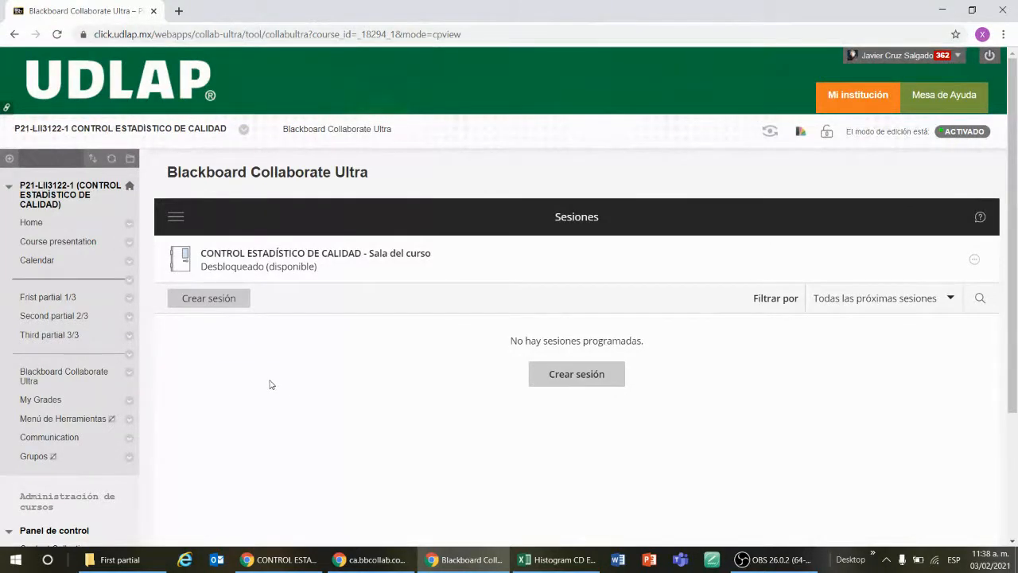
click(68, 297)
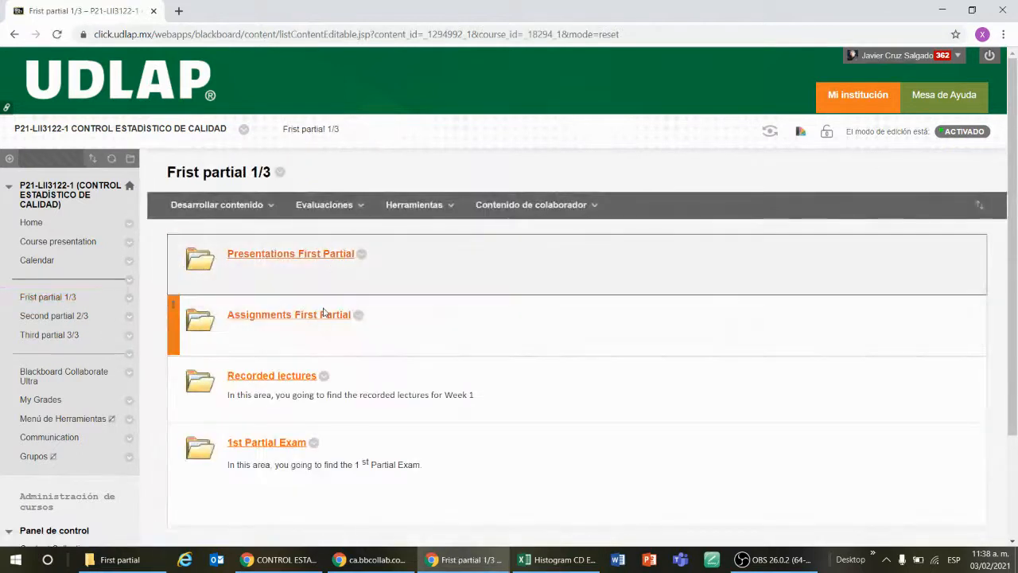
click(318, 254)
scroll(432, 257, down, 2)
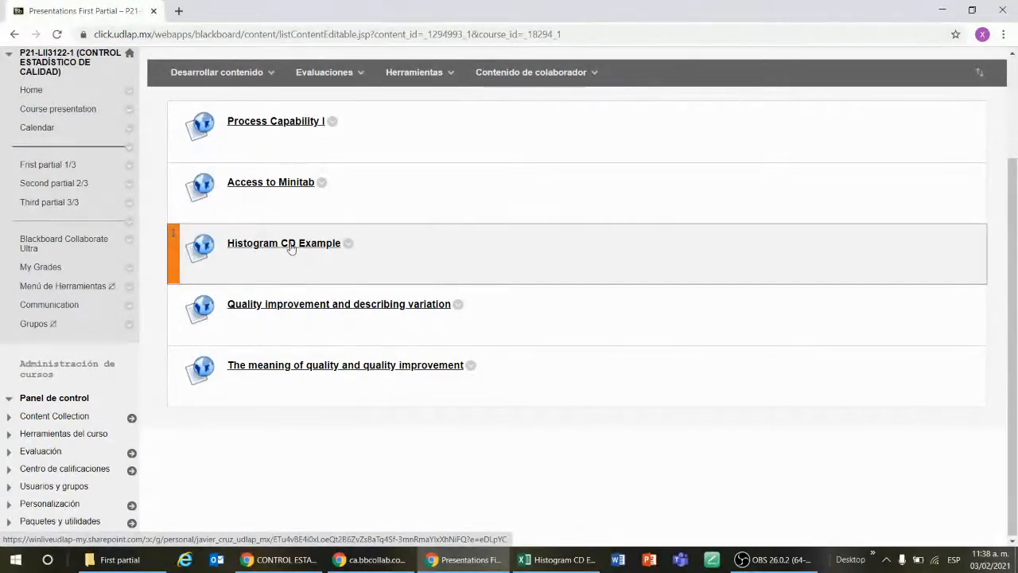
click(318, 247)
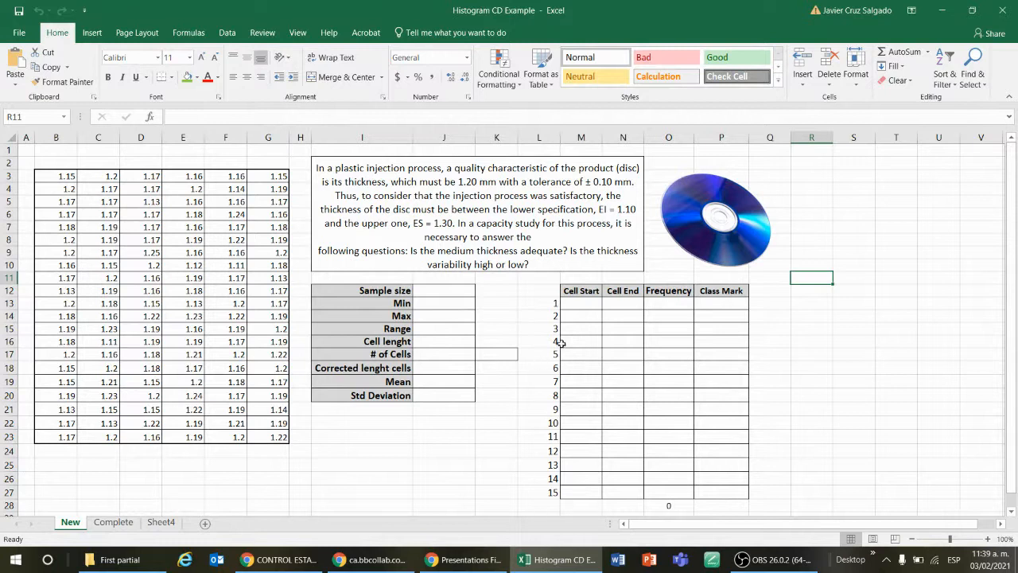
Step: Review the Complete and Sheet4 worksheets of the Histogram CD Example workbook, and return to the New worksheet
click(113, 524)
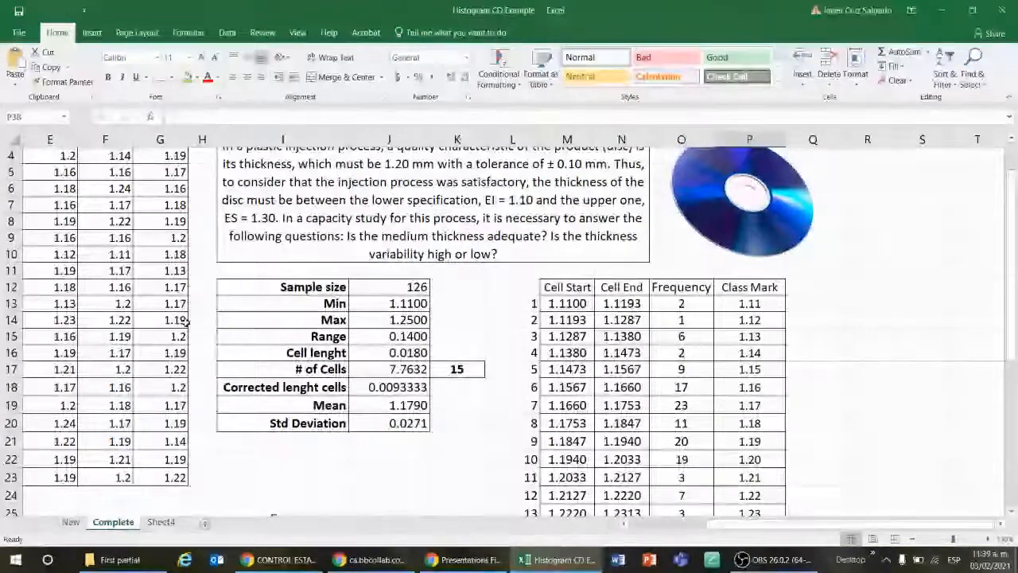
click(162, 521)
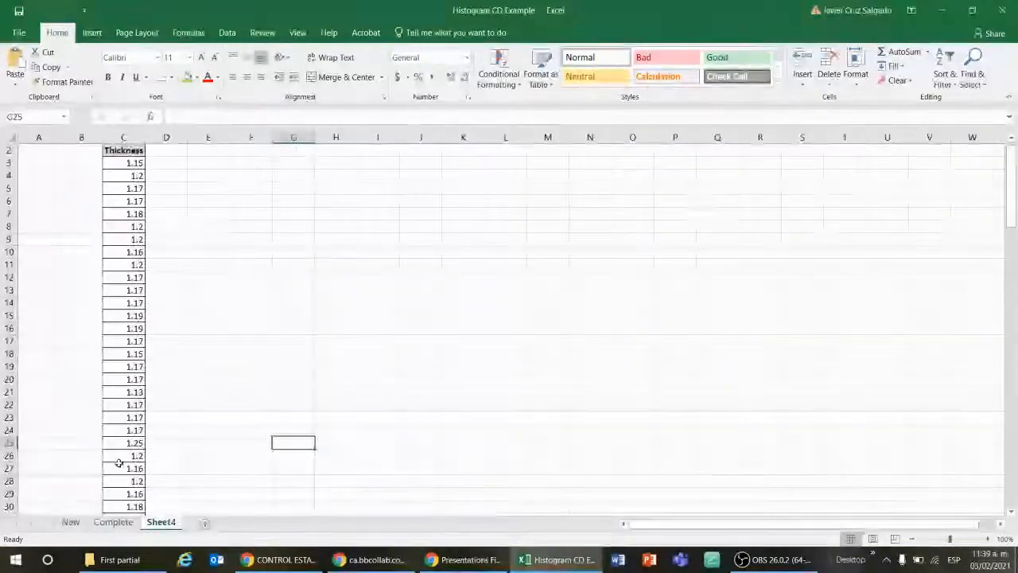
click(70, 523)
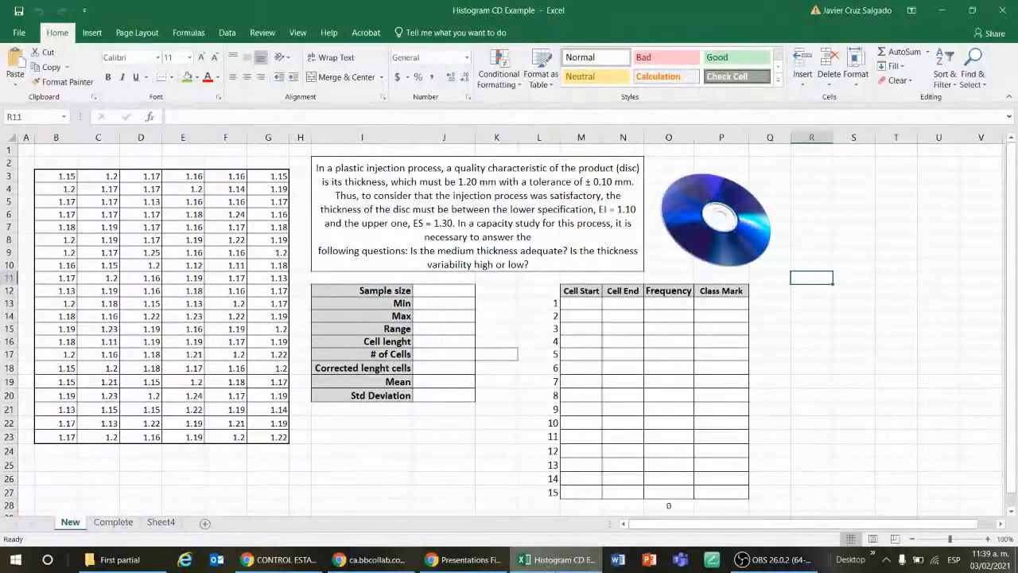
mouse_move(541, 565)
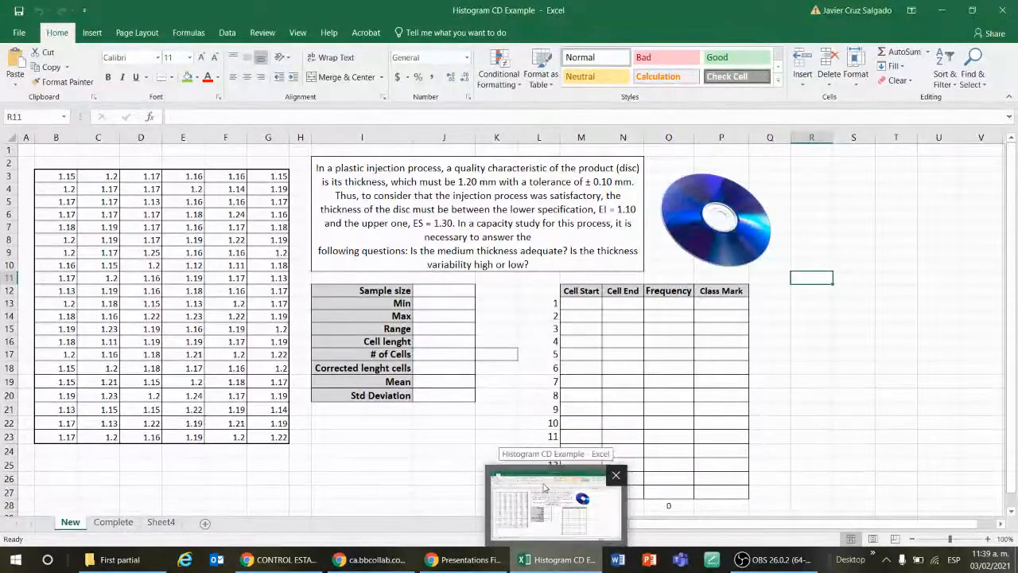
click(820, 372)
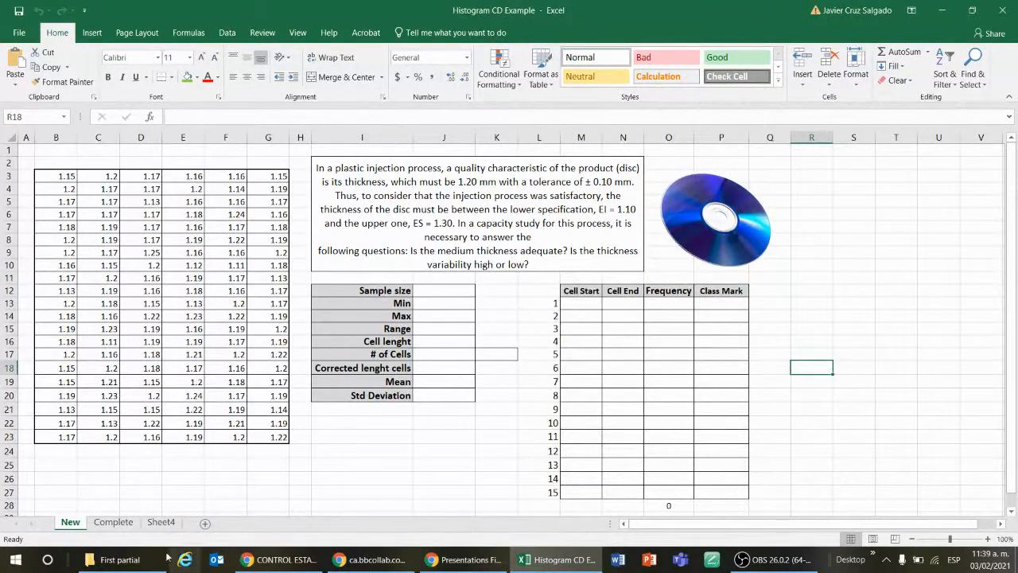
Step: Check the First partial folder in File Explorer and the Presentations First Partial list on the Blackboard course site
click(119, 559)
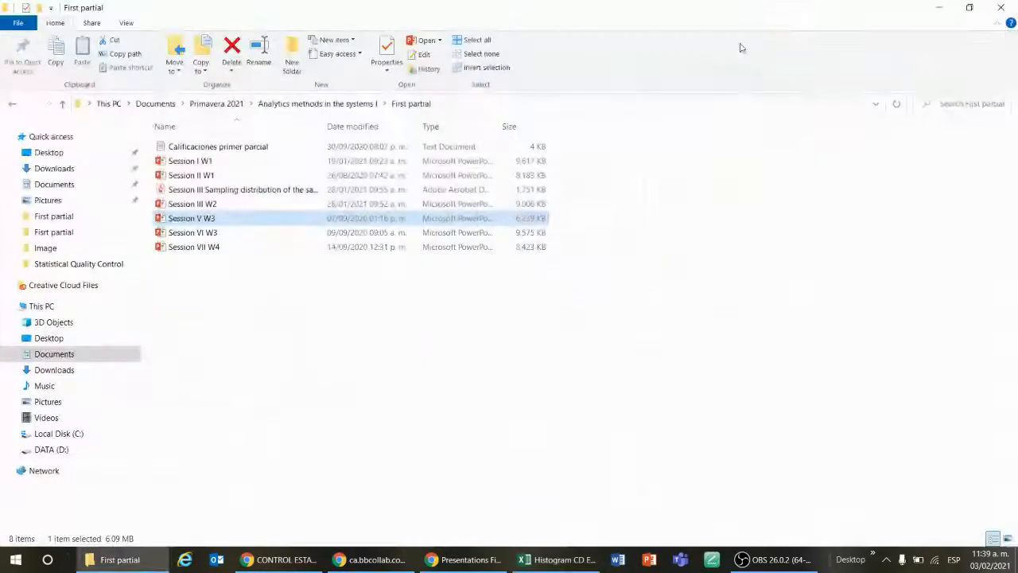
drag(737, 12, 1017, 247)
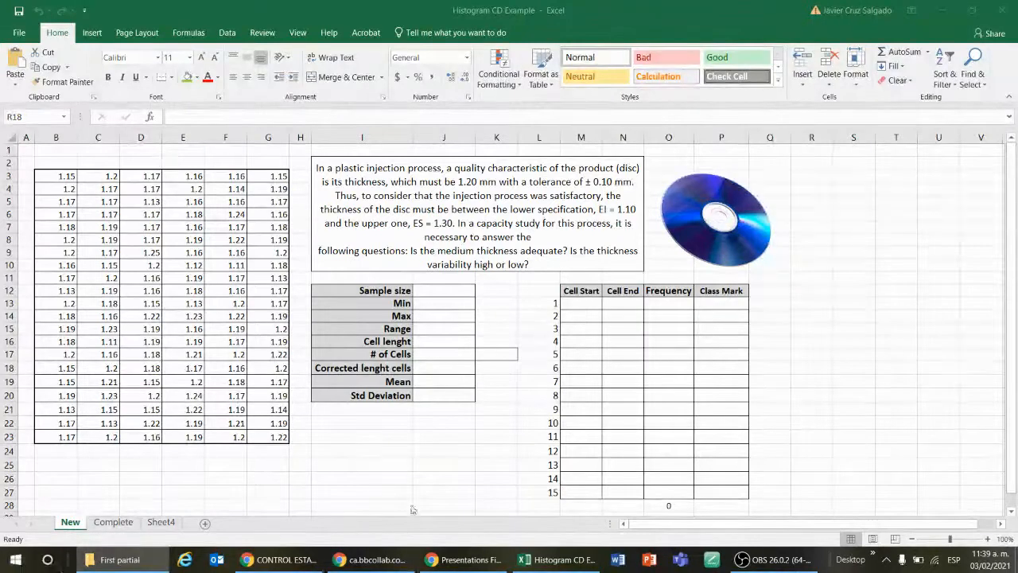
click(441, 562)
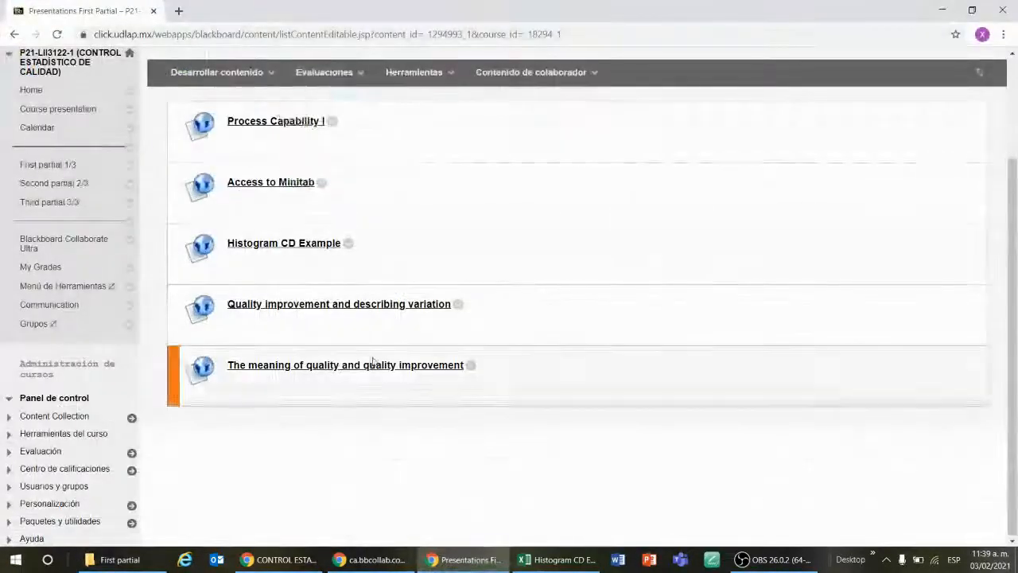
scroll(364, 364, up, 2)
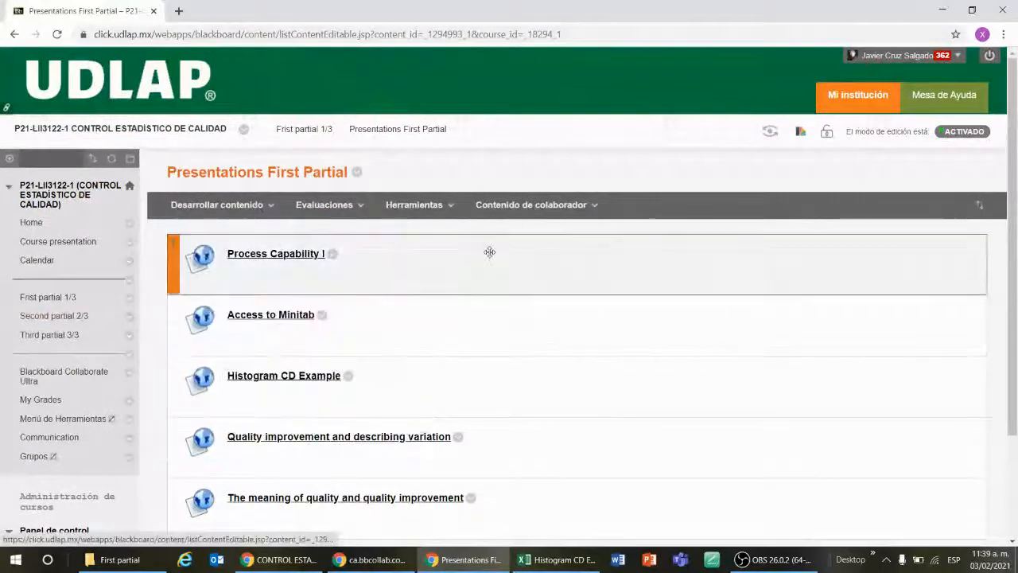
scroll(486, 252, down, 1)
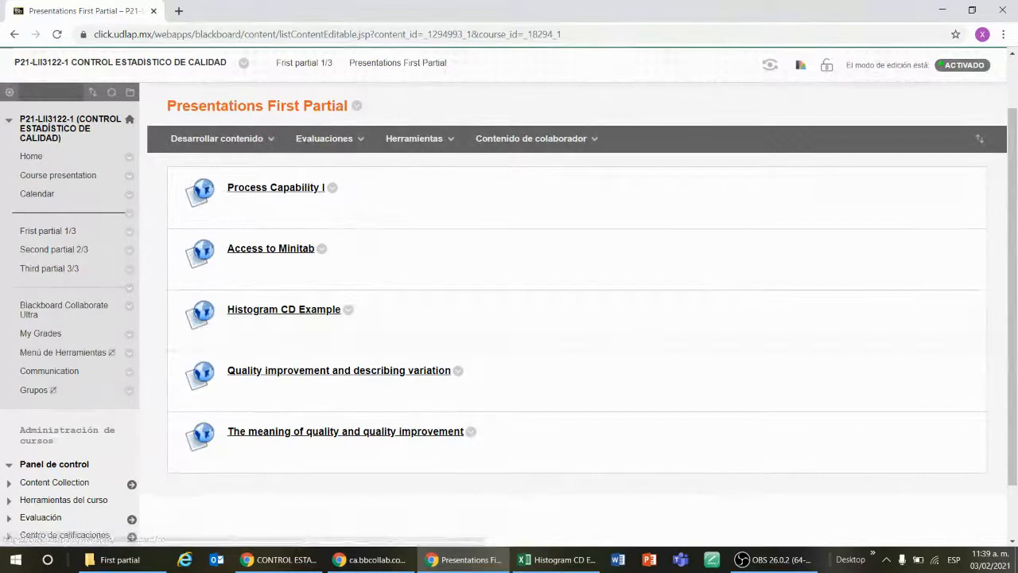
Step: Open the Histogram CD Example 2 workbook, minimize it, and return to the Histogram CD Example workbook
click(121, 559)
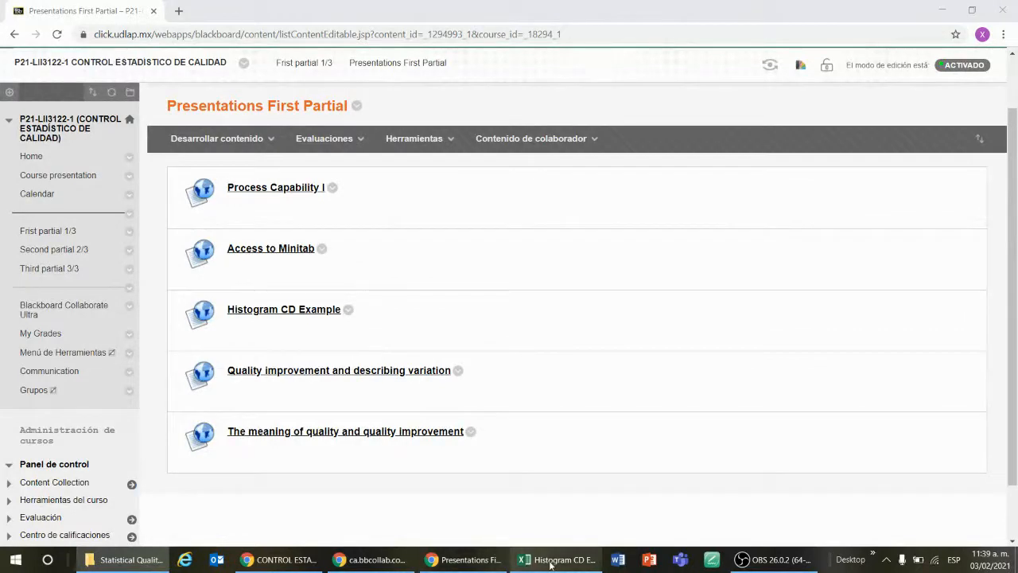
mouse_move(552, 565)
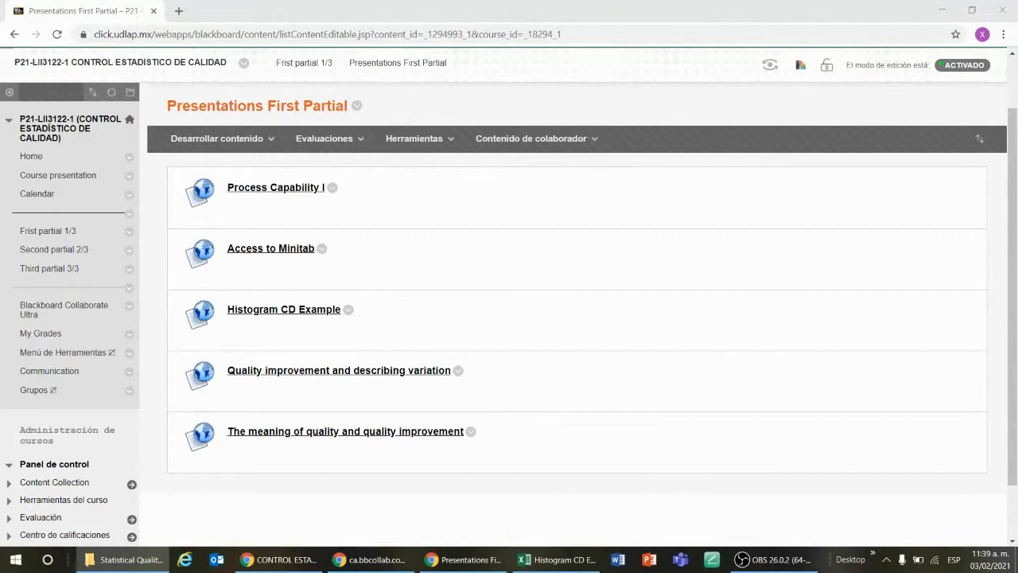
key(alt+Tab)
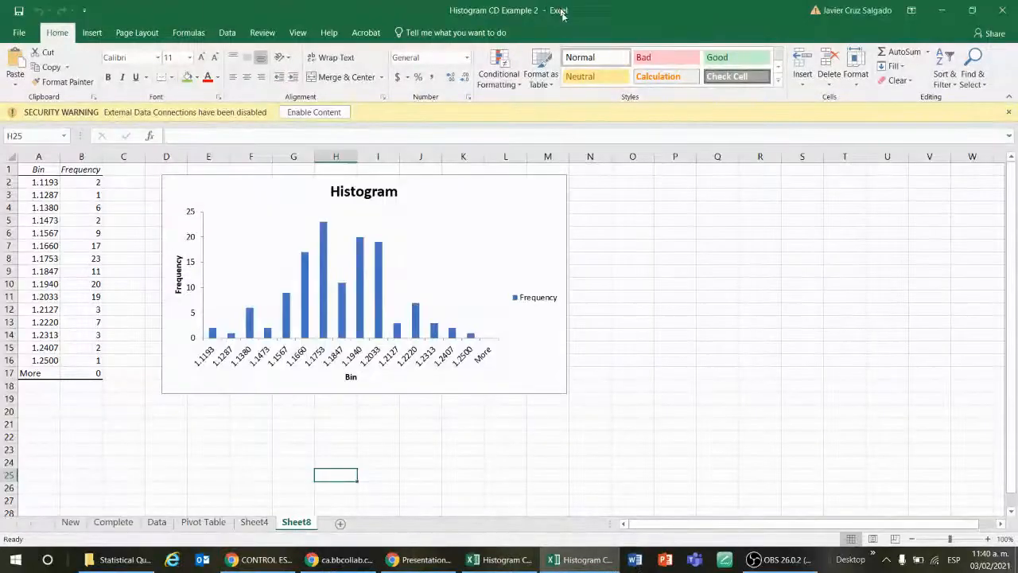
click(942, 10)
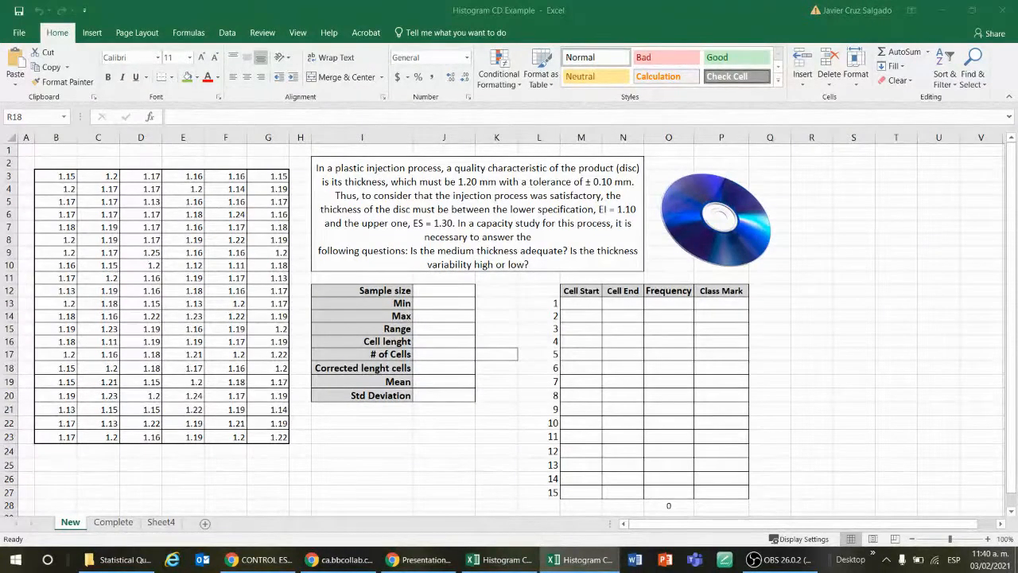
key(alt+Tab)
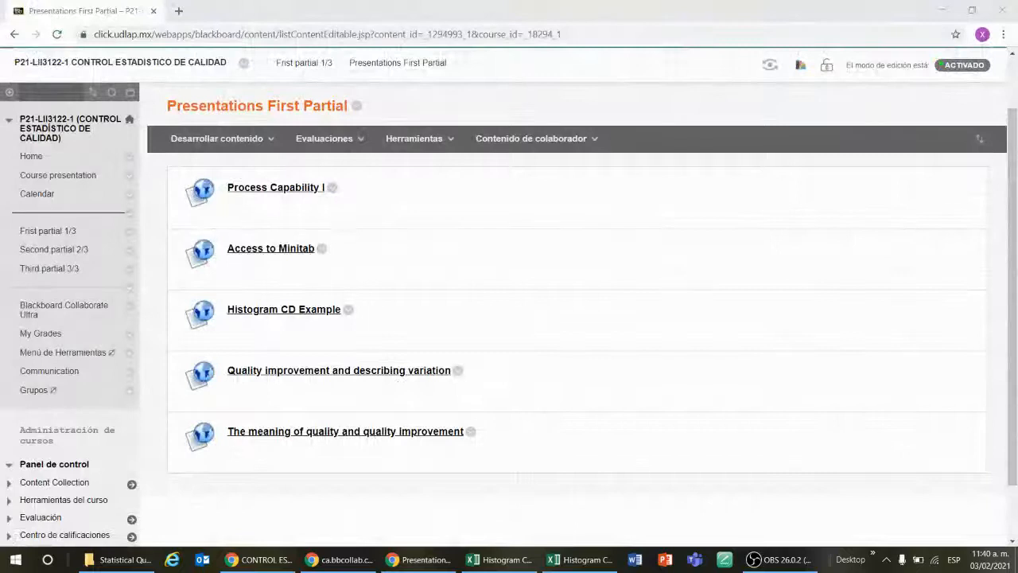
key(alt+Tab)
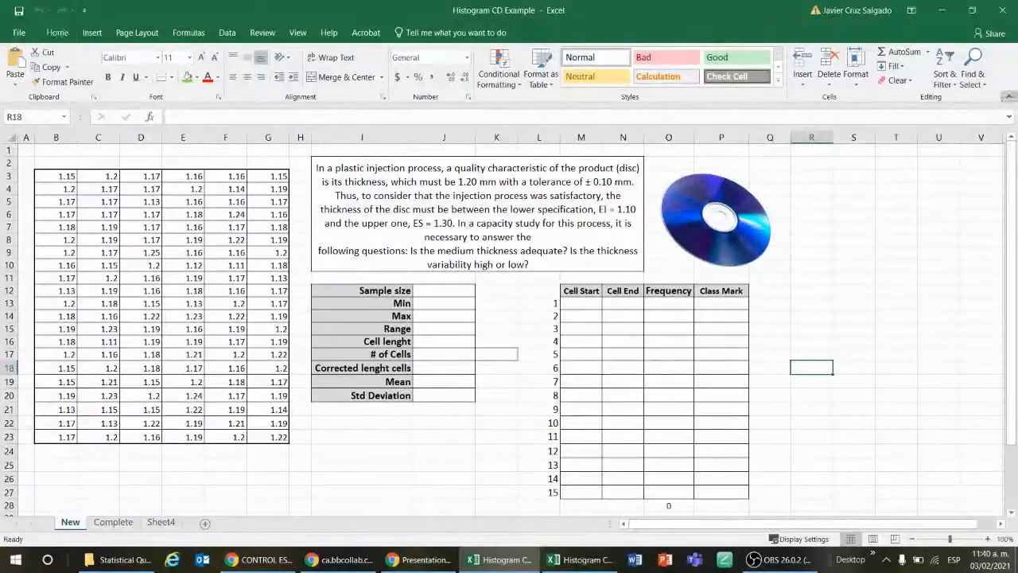
Step: Collapse the ribbon and zoom the New worksheet to 120%
click(1004, 99)
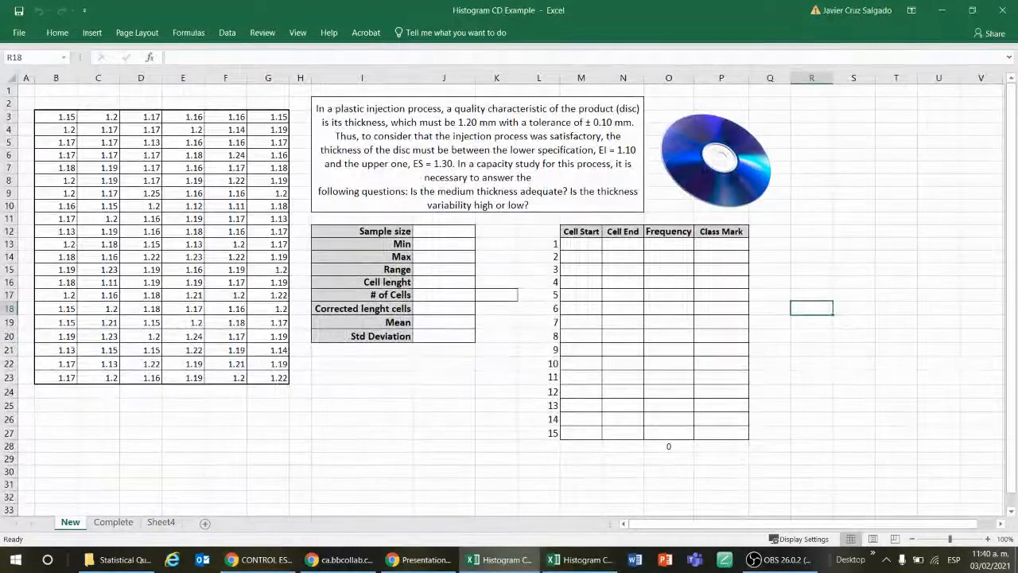
click(888, 195)
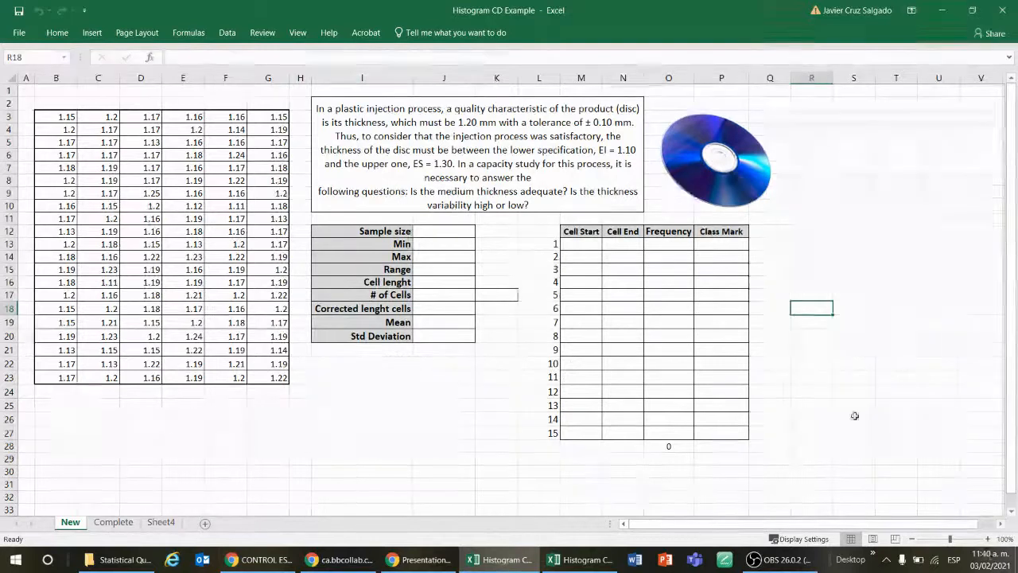
click(987, 539)
click(986, 539)
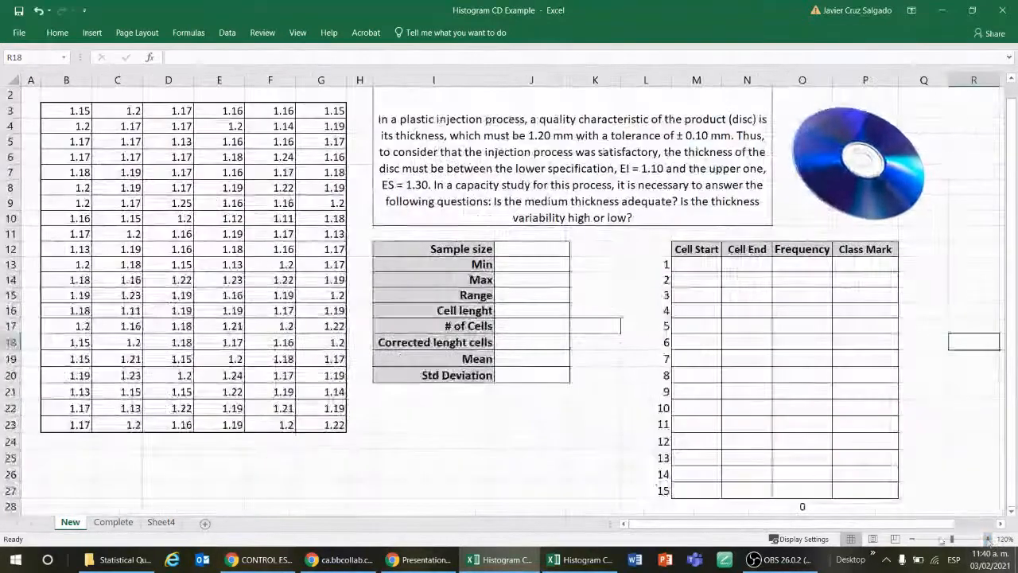
scroll(544, 400, up, 1)
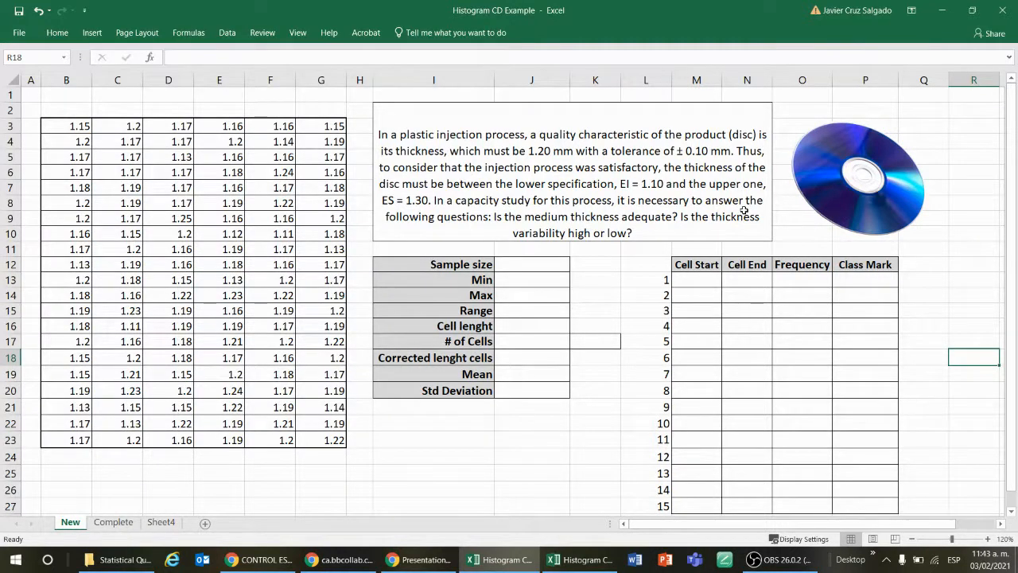
Step: Inspect individual thickness measurements and select the whole data block B3:G23
click(199, 172)
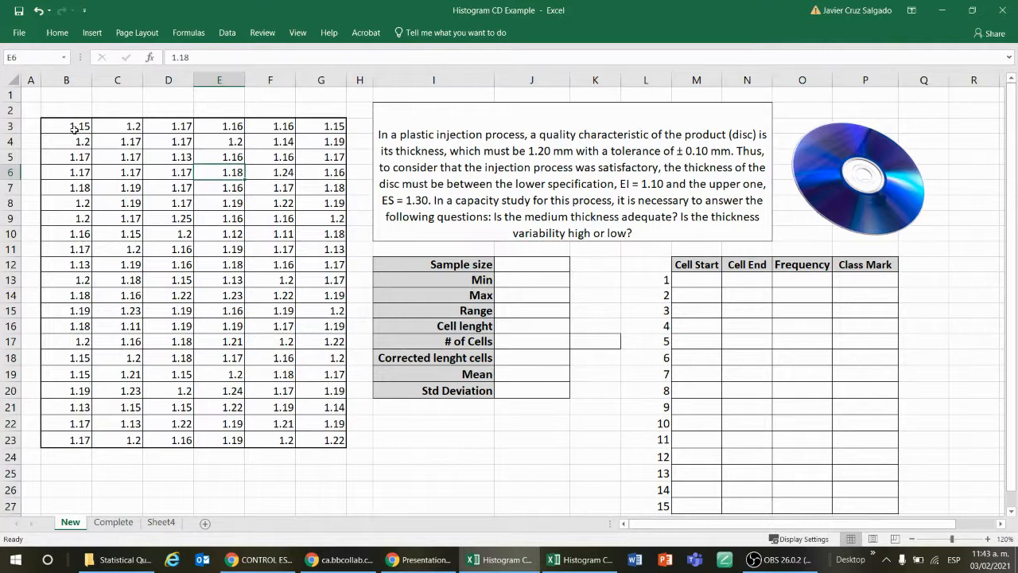
click(74, 129)
click(112, 126)
click(163, 126)
click(221, 157)
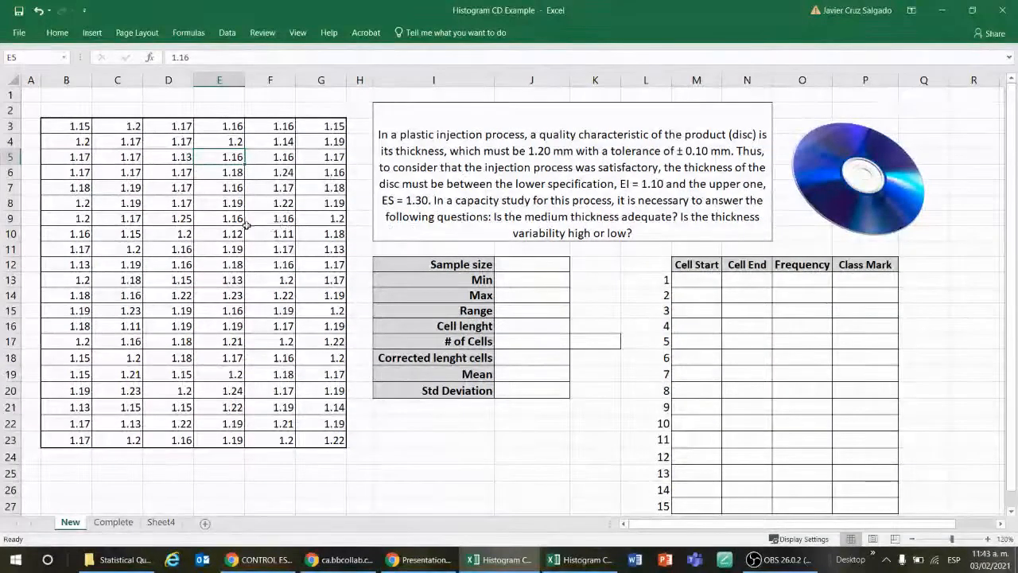
drag(73, 123, 344, 442)
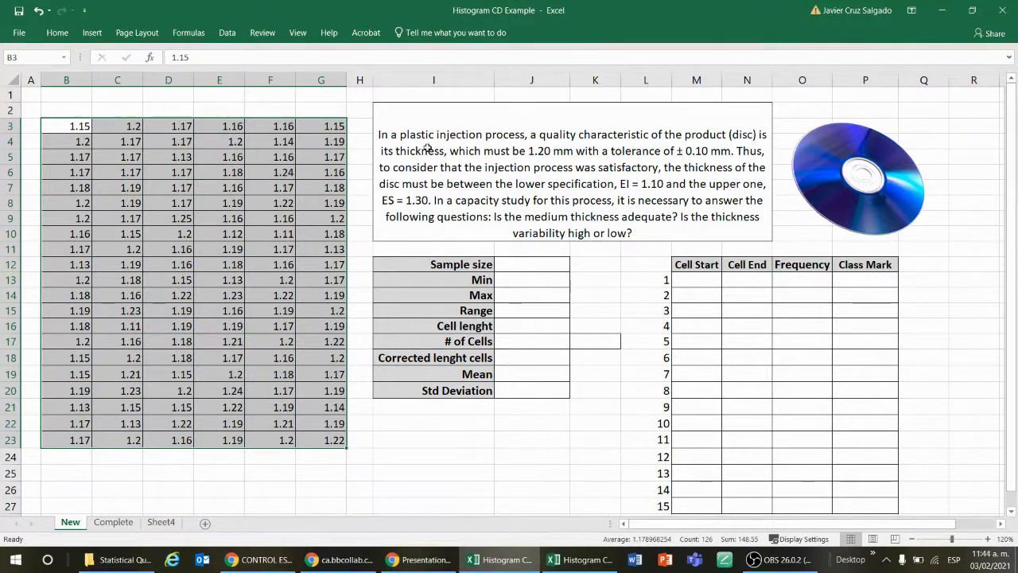
Step: Zoom the New worksheet to 140% and clear the selection of the thickness data
click(988, 539)
click(988, 539)
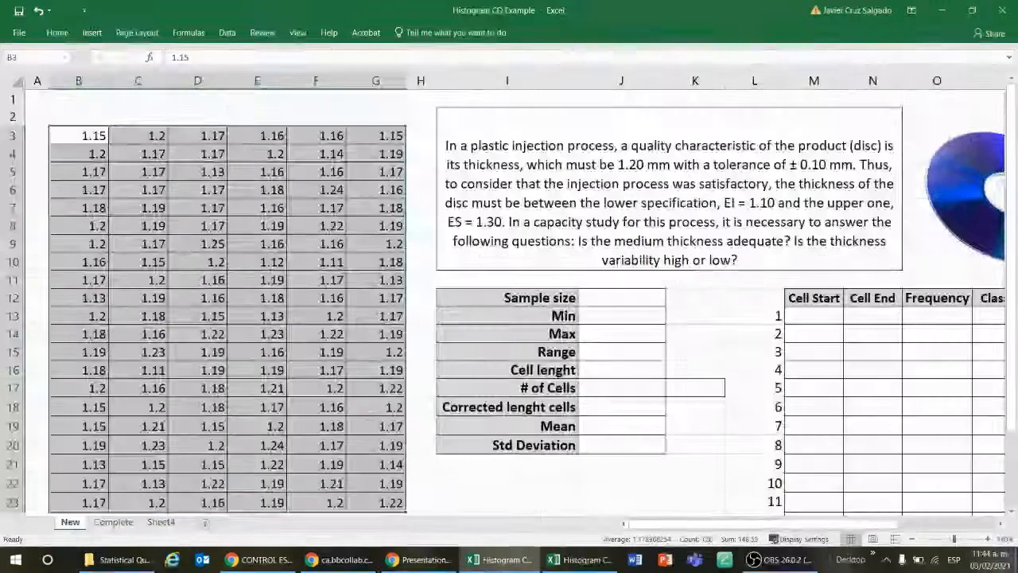
click(211, 194)
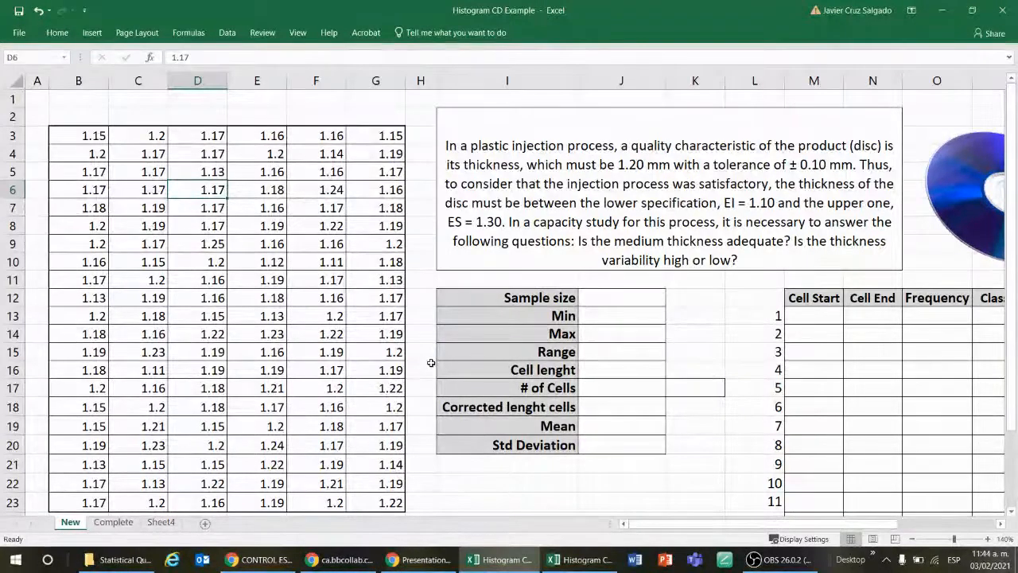
click(318, 279)
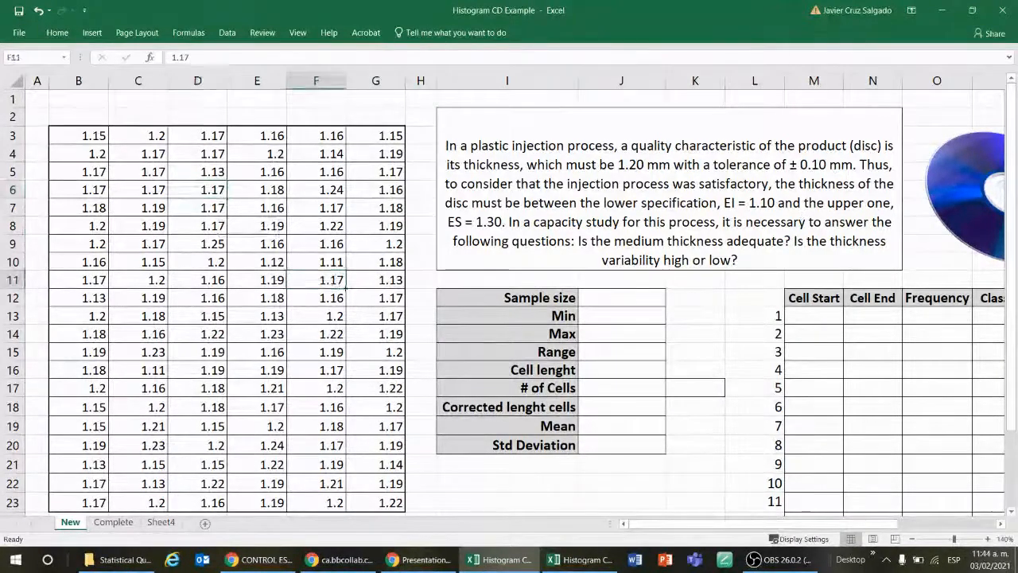
Step: Examine the layout of the problem statement, the statistics table and the cell frequency table on the New worksheet
click(825, 384)
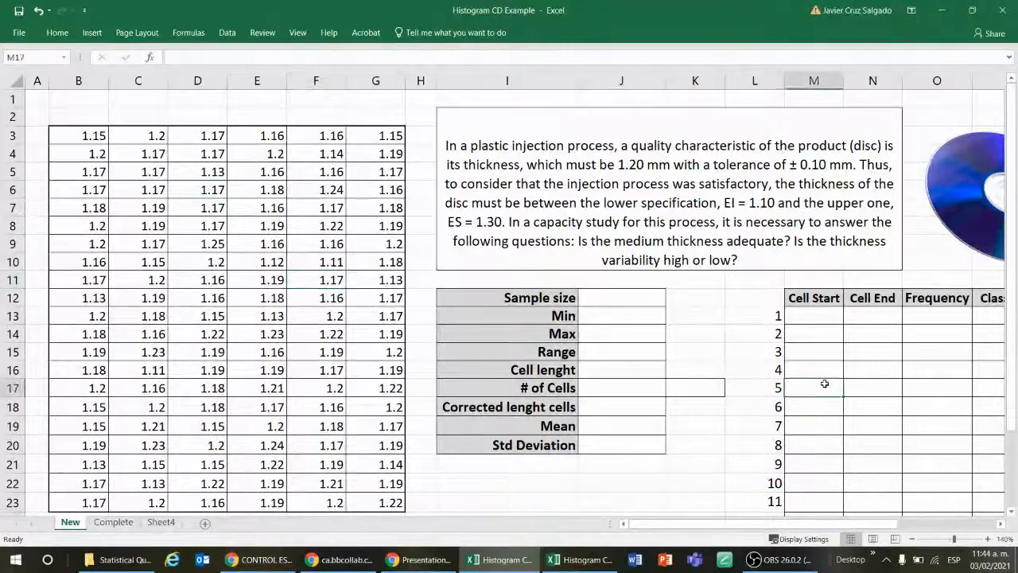
key(Tab)
key(Right)
key(Right)
key(Right)
key(Right)
key(Down)
key(Down)
key(Down)
key(Down)
key(Down)
key(Down)
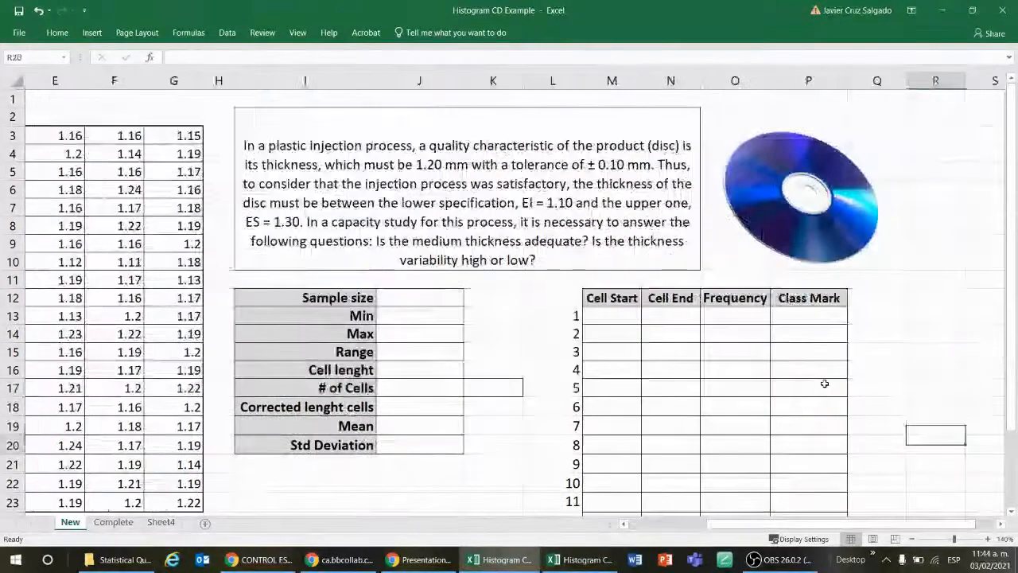
key(Down)
key(Down)
key(Down)
key(Up)
key(Up)
key(Up)
key(Up)
key(Up)
key(Up)
key(Up)
key(Up)
key(Up)
key(Up)
key(Up)
key(Up)
key(Up)
key(Up)
key(Up)
key(Up)
key(Up)
key(Up)
key(Up)
key(Up)
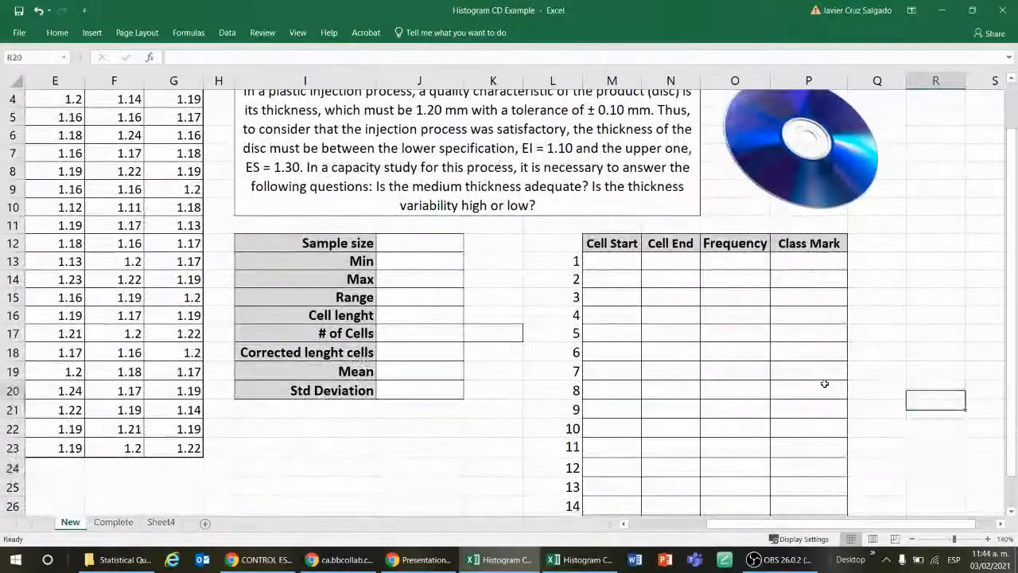
key(Up)
key(Up)
key(Up)
key(Up)
key(Down)
key(Down)
key(Down)
key(Down)
key(Down)
key(Down)
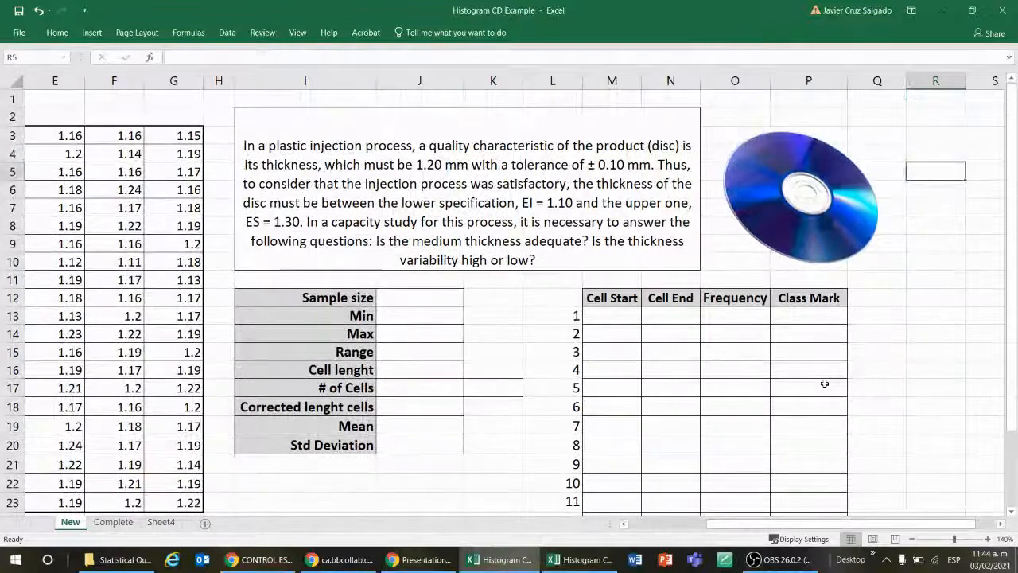
key(Down)
key(Down)
key(Down)
key(Down)
key(Down)
key(Down)
key(Down)
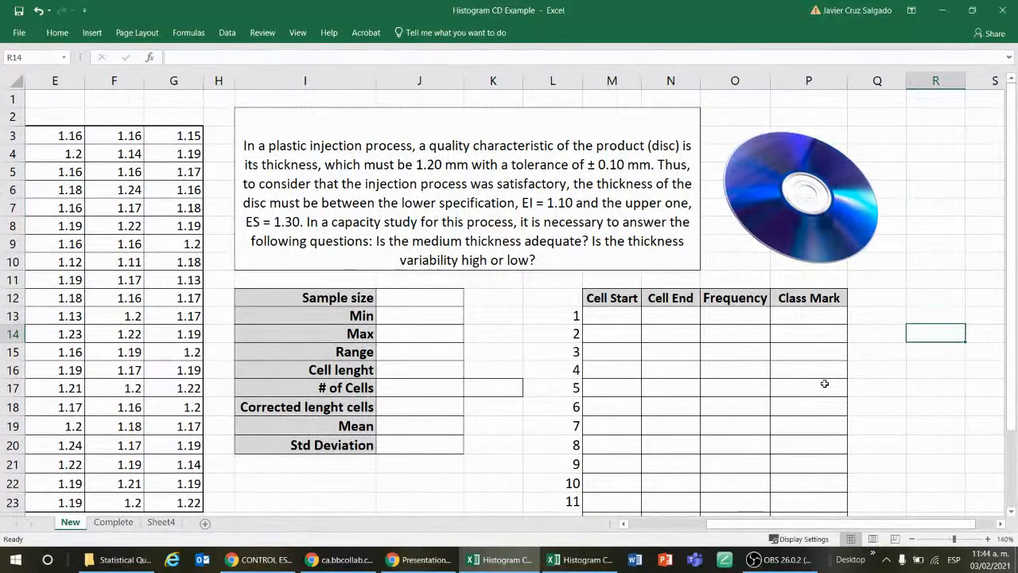
key(Left)
key(Left)
key(Left)
key(Left)
key(Left)
key(Left)
key(Left)
key(Left)
key(Left)
key(Left)
key(Up)
key(Up)
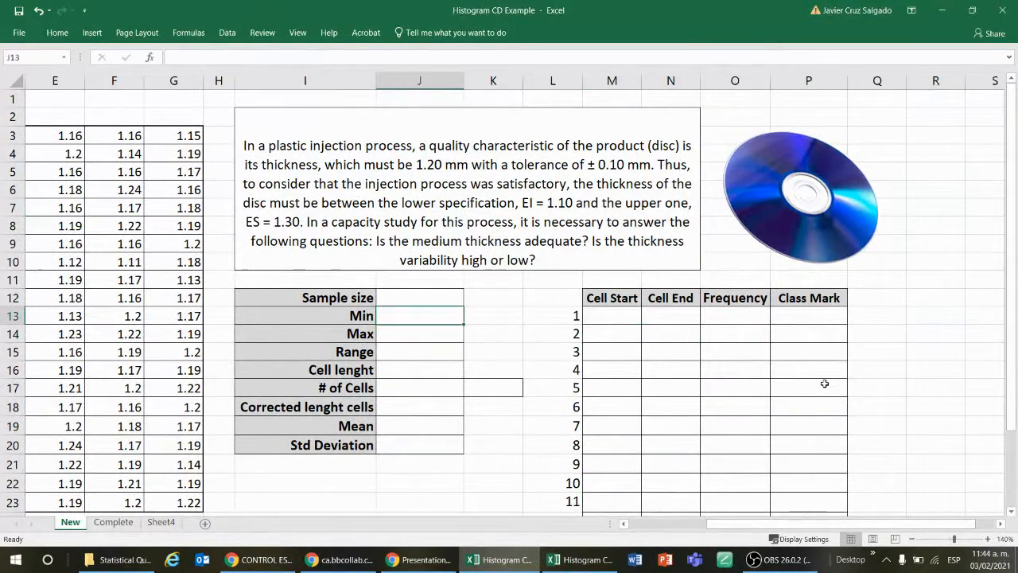
key(Down)
key(Down)
key(Down)
key(Down)
key(Down)
key(Right)
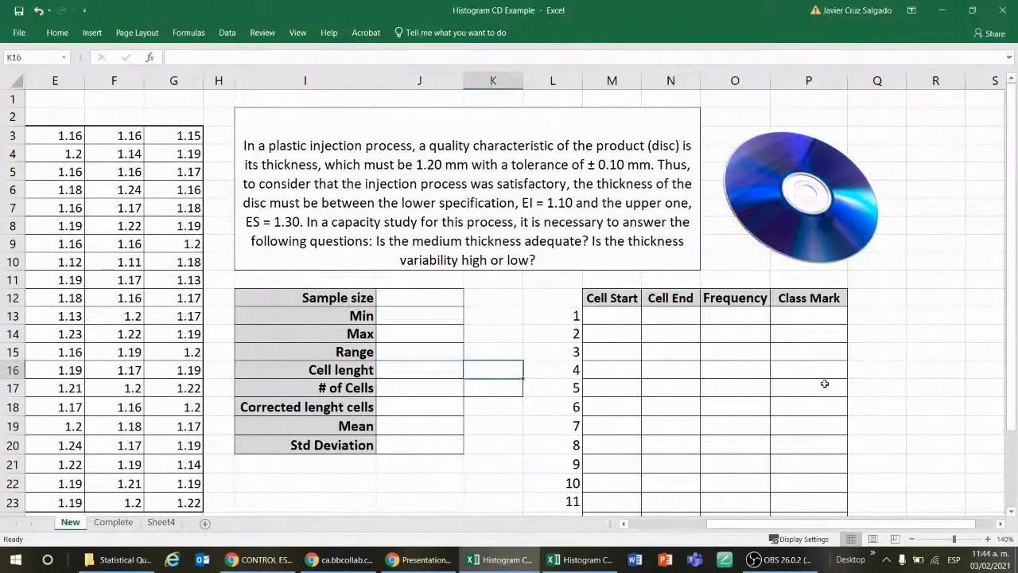
key(Left)
key(Down)
key(Down)
key(Down)
key(Down)
key(Right)
key(Right)
key(Right)
key(Right)
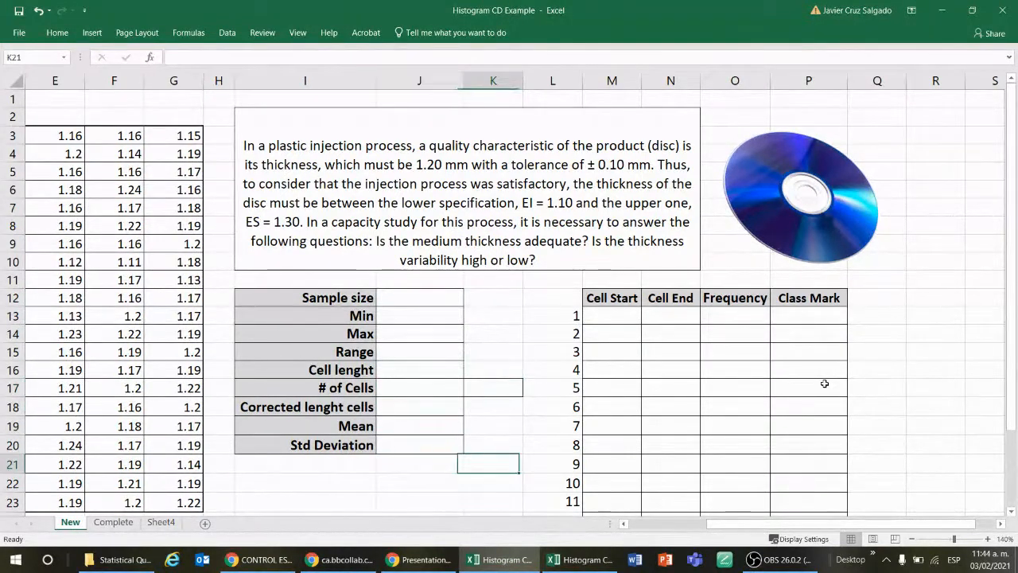
key(Up)
key(Up)
key(Up)
key(Up)
key(Up)
key(Up)
key(Up)
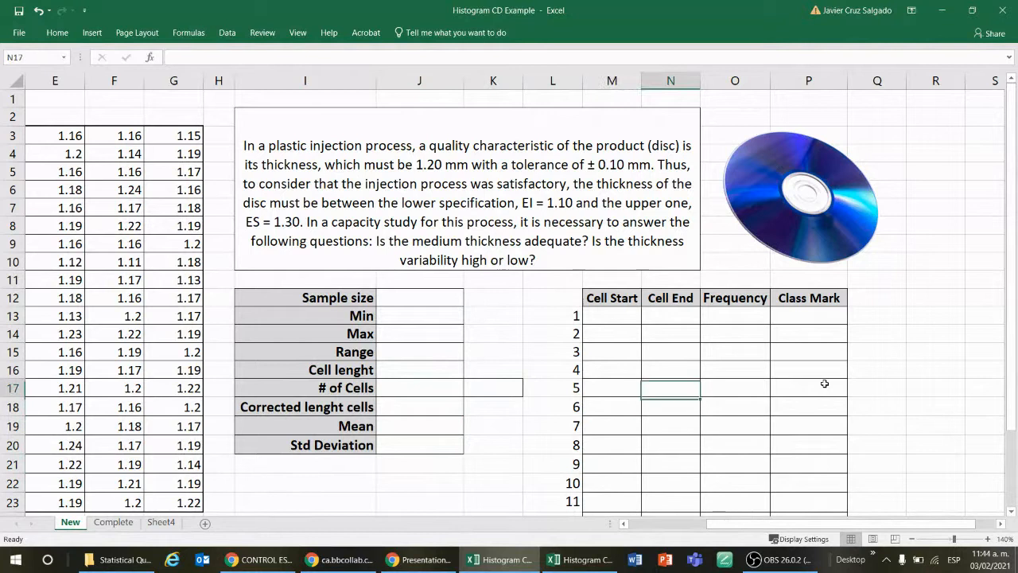
key(Up)
key(Up)
key(Left)
key(Left)
key(Left)
key(Left)
key(Left)
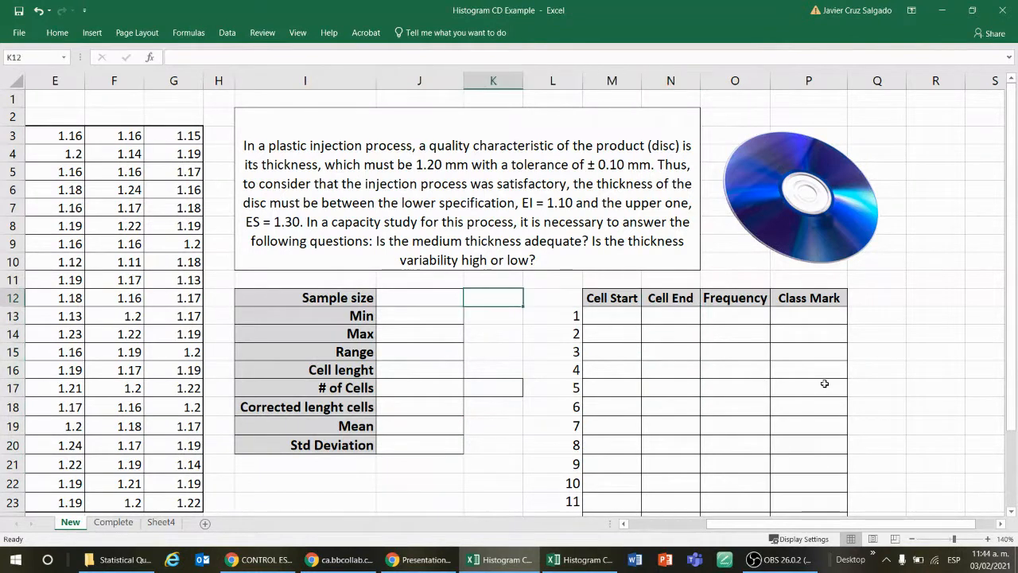
key(Left)
key(Down)
key(Down)
key(Down)
key(Down)
key(Down)
key(Down)
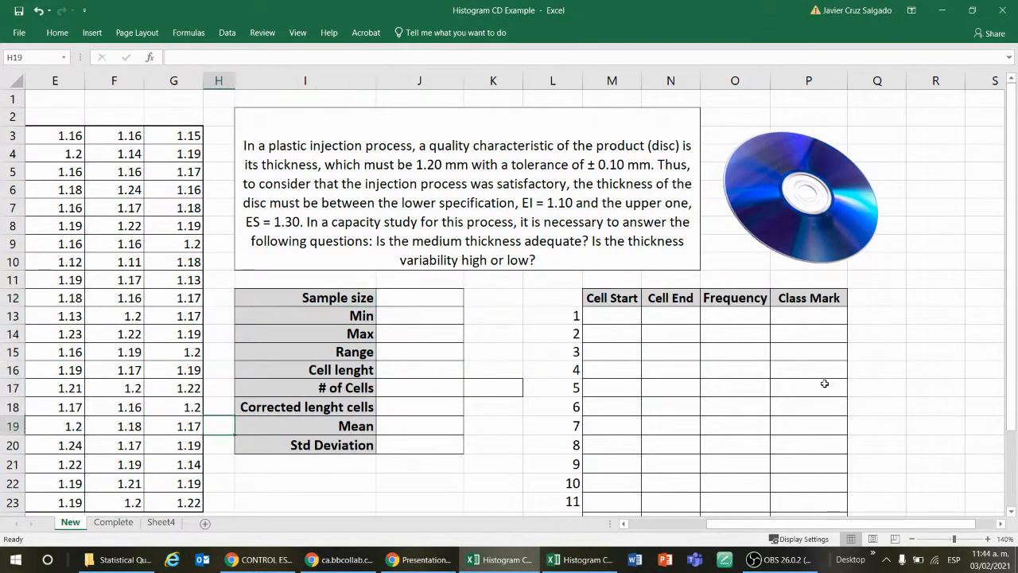
key(Up)
key(Up)
key(Up)
key(Up)
key(Up)
key(Up)
key(Up)
key(Up)
key(Up)
key(Up)
key(Up)
key(Up)
key(Up)
key(Up)
key(Up)
key(Up)
key(Up)
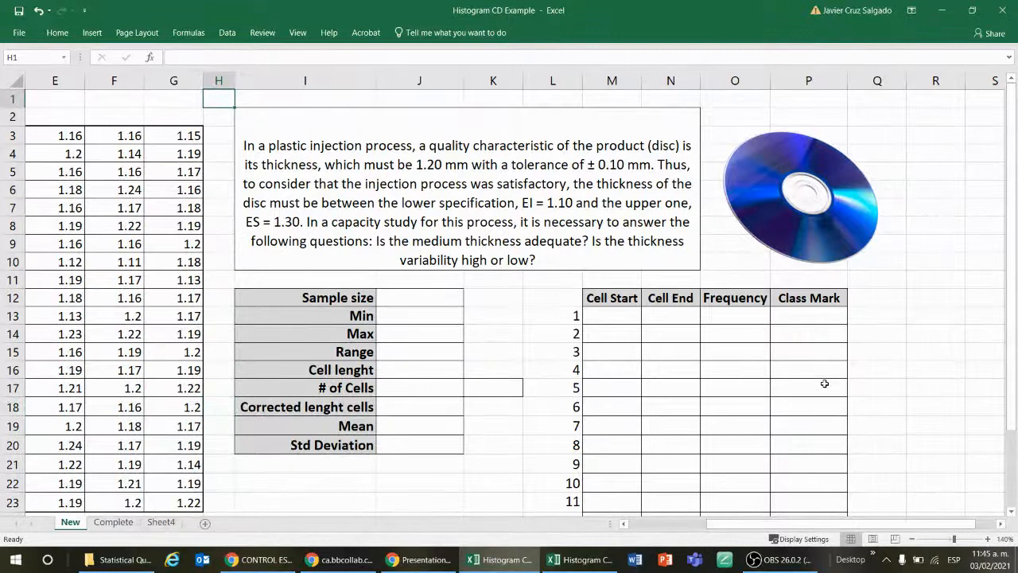
key(Left)
key(Left)
key(Left)
key(Left)
key(Left)
key(Left)
key(Right)
key(Right)
key(Right)
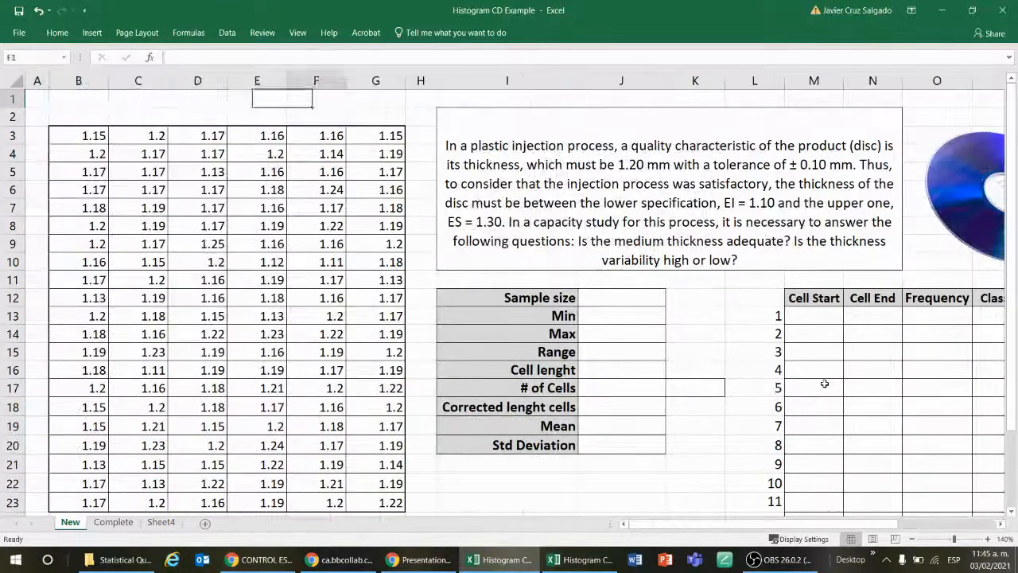
key(Right)
key(Right)
key(Right)
key(Right)
key(Right)
key(Right)
key(Right)
key(Right)
key(Down)
key(Down)
key(Down)
key(Down)
key(Down)
key(Down)
key(Down)
key(Down)
key(Down)
key(Down)
key(Down)
key(Down)
key(Down)
key(Down)
key(Down)
key(Down)
key(Down)
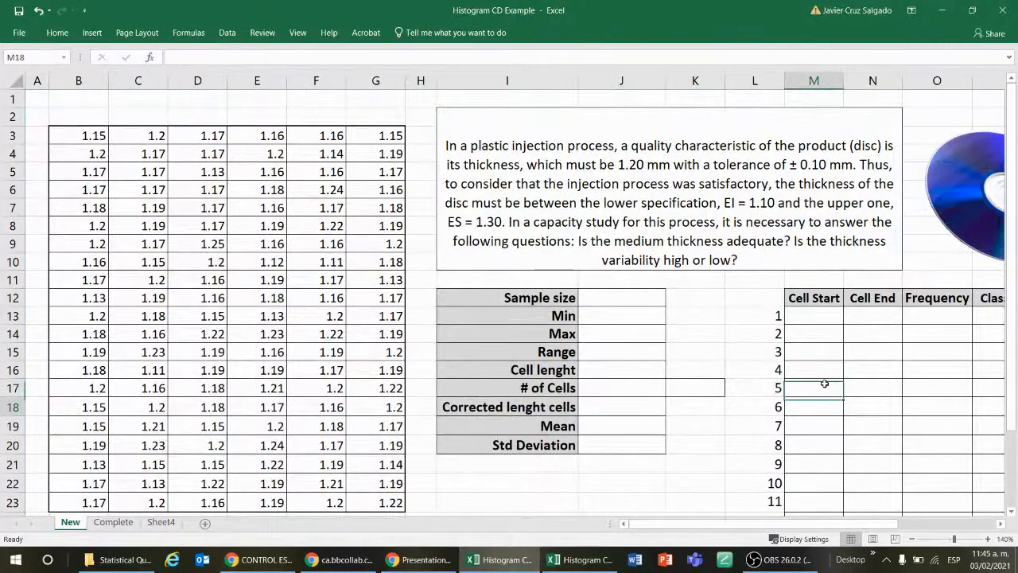
key(Down)
key(Down)
key(Down)
key(Left)
key(Left)
key(Left)
key(Up)
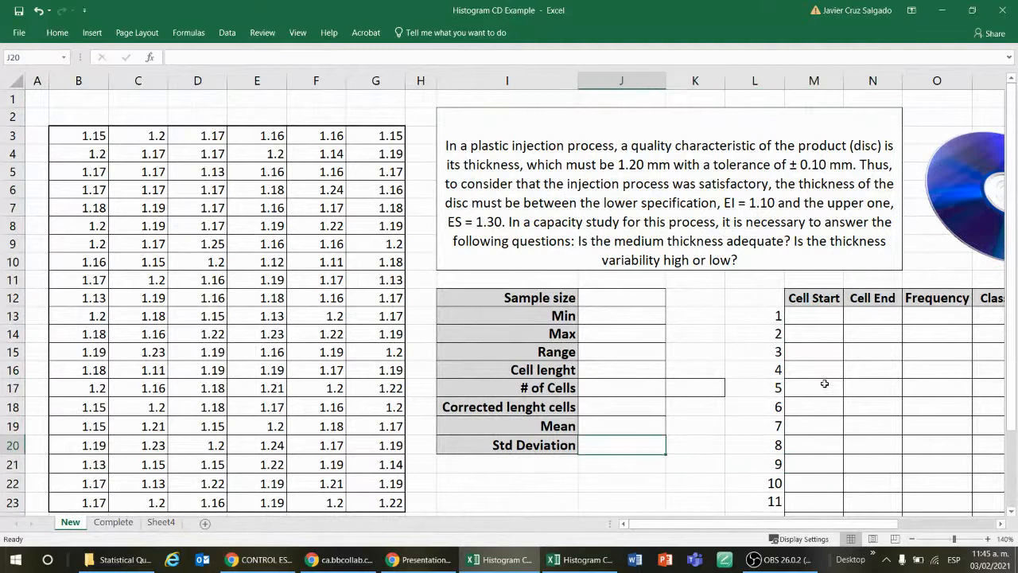
key(Up)
key(Up)
key(Up)
key(Up)
key(Up)
key(Up)
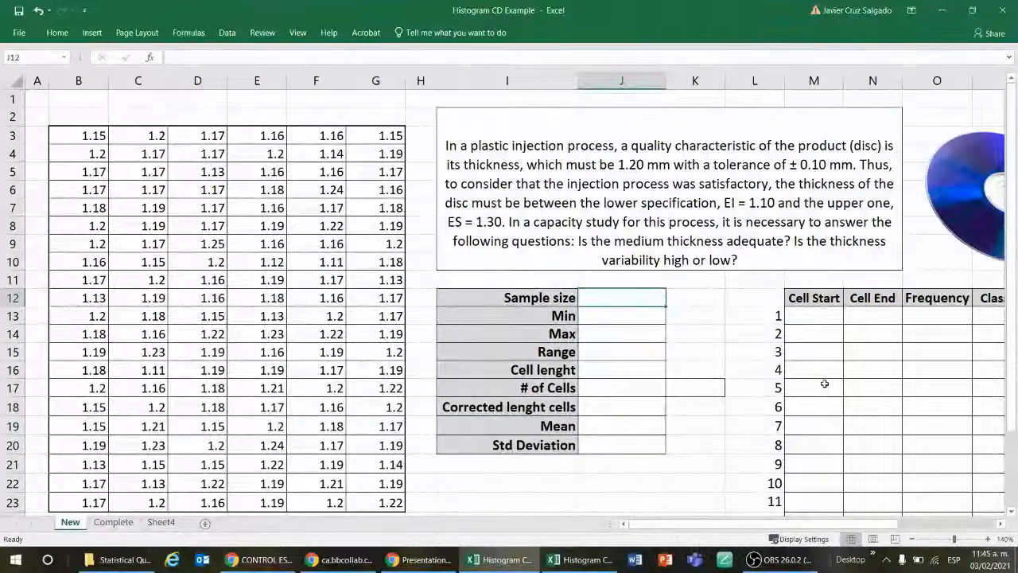
key(Right)
key(Right)
key(Right)
key(Right)
key(Down)
key(Down)
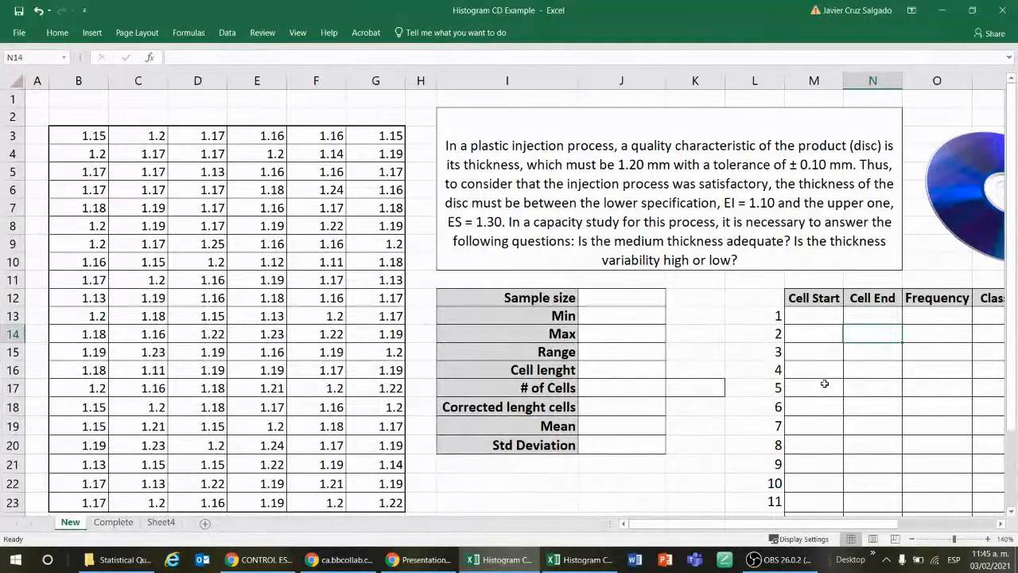
key(Left)
key(Left)
key(Left)
key(Left)
key(Right)
key(Right)
key(Right)
key(Right)
key(Right)
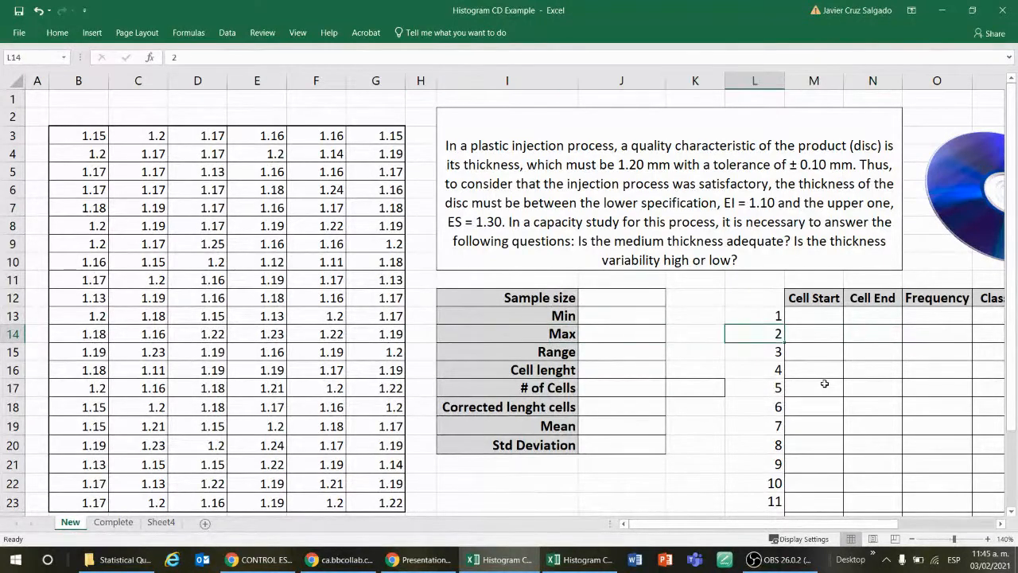
key(Left)
key(Left)
key(Left)
key(Left)
key(Left)
key(Left)
key(Left)
key(Left)
key(Left)
key(Left)
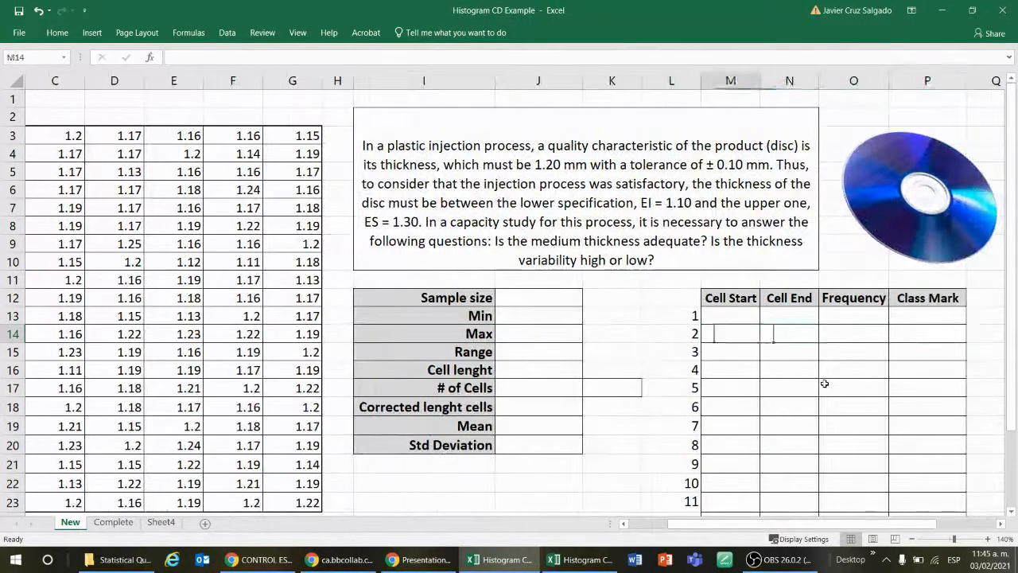
key(Right)
key(Right)
key(Right)
key(Right)
key(Right)
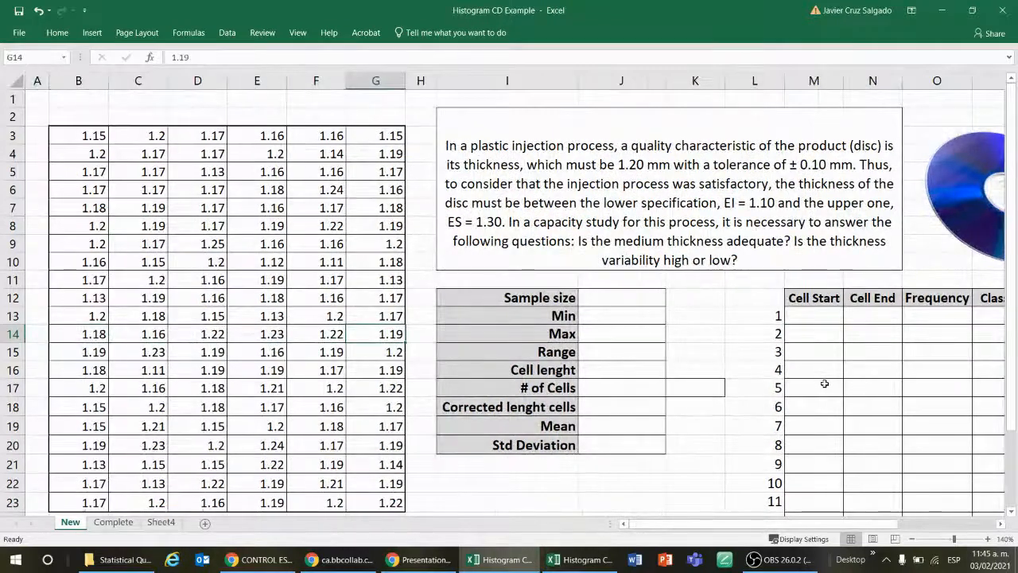
Step: Calculate the sample size in J12 with a COUNT formula over the thickness data B3:G23
key(Up)
key(Up)
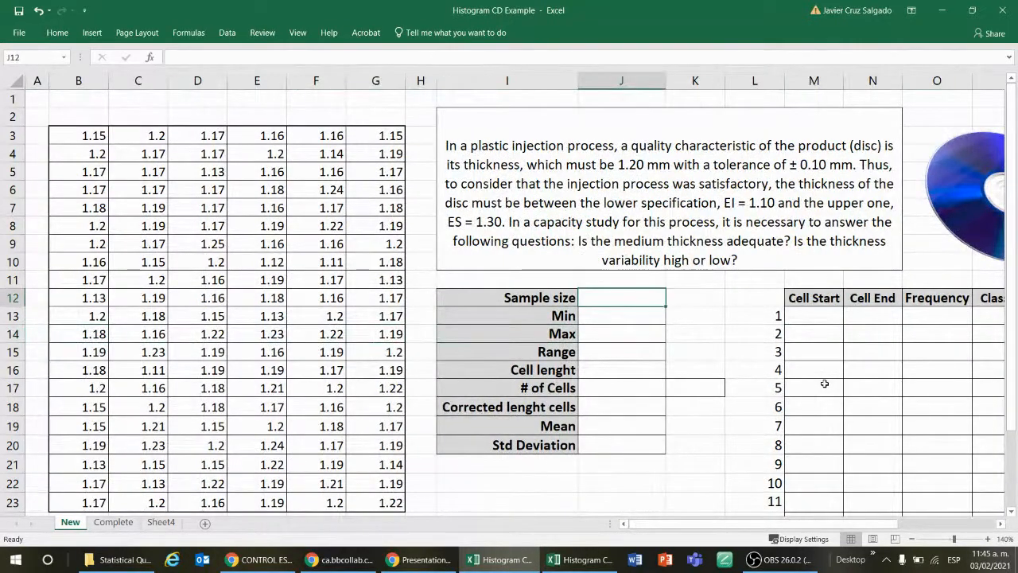
key(Down)
text(=)
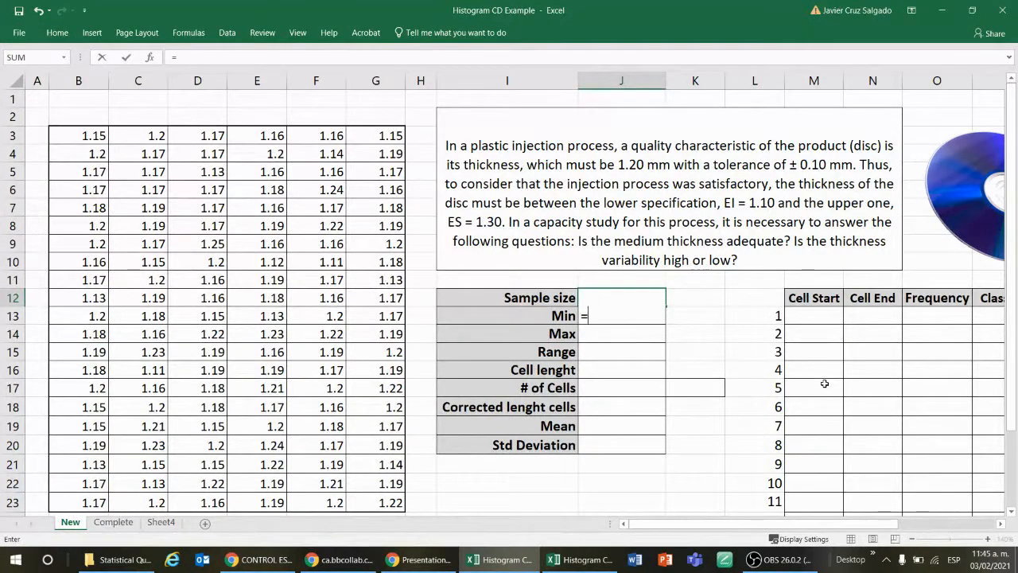
text(coun)
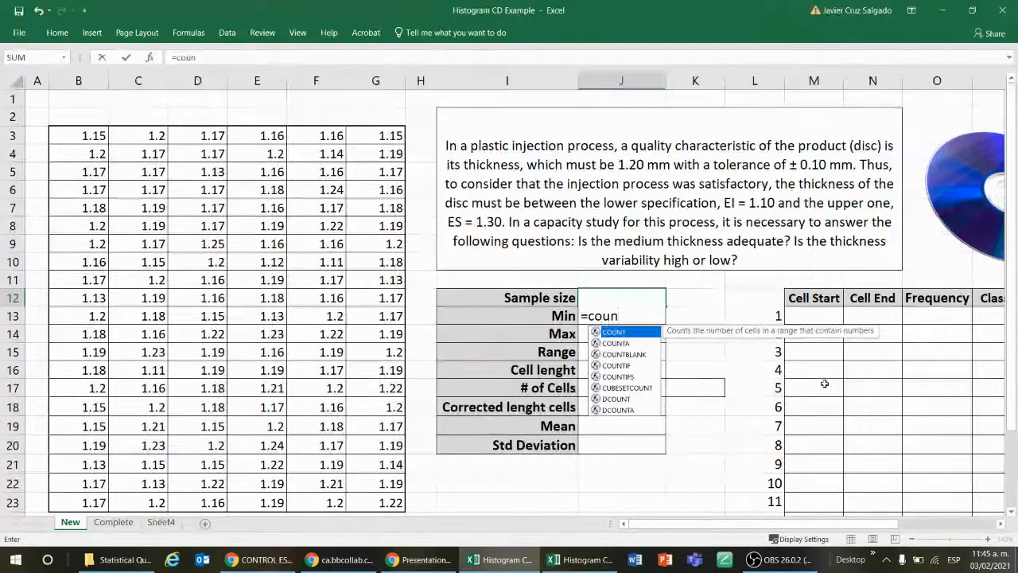
double_click(629, 335)
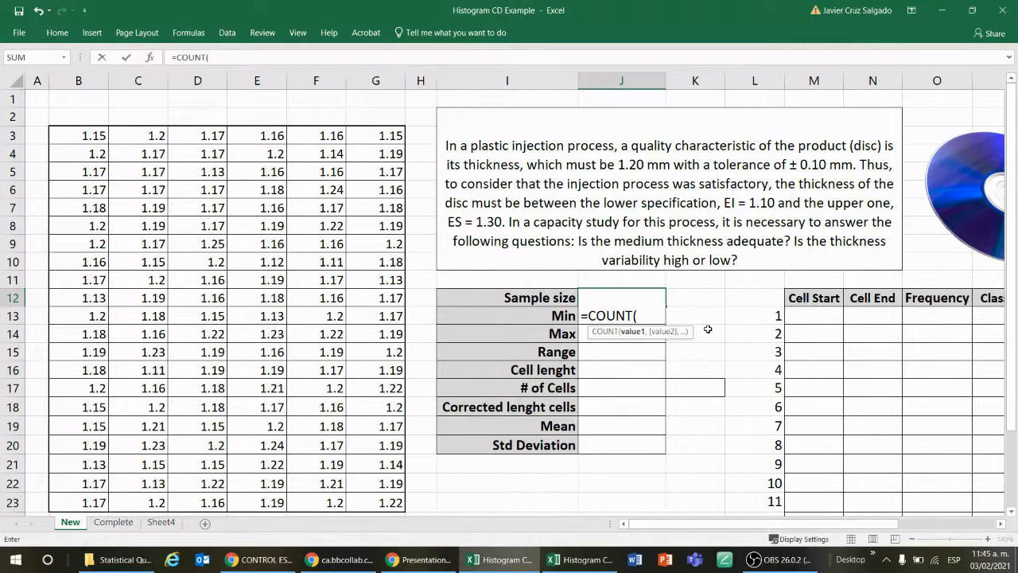
click(95, 137)
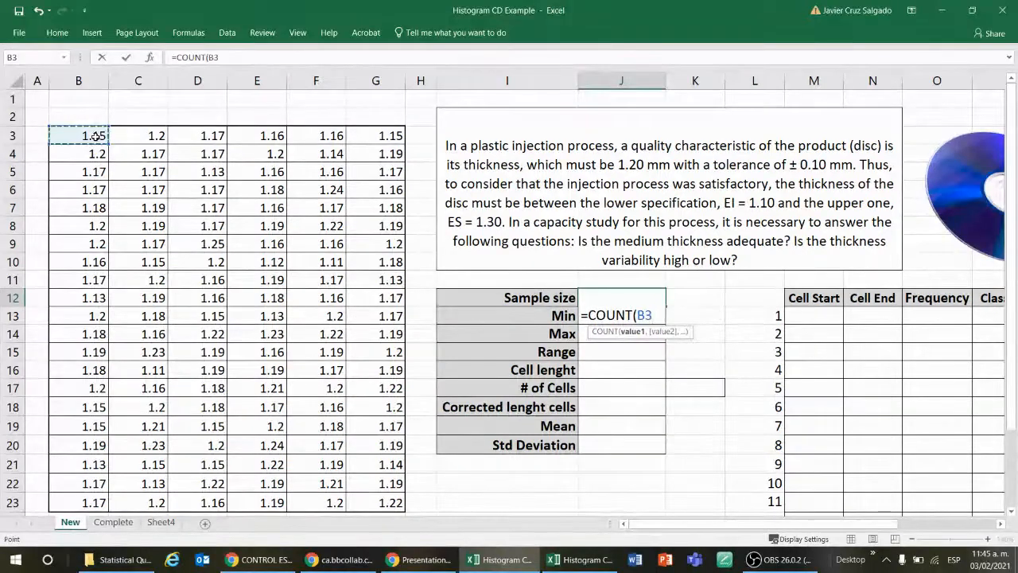
key(ctrl+shift+Right)
key(ctrl+shift+Down)
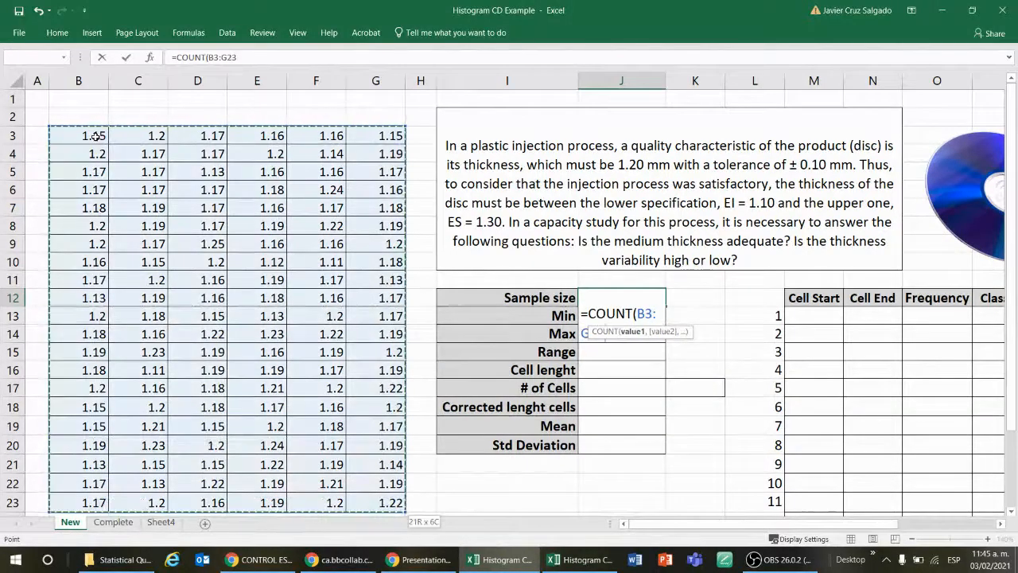
key(Return)
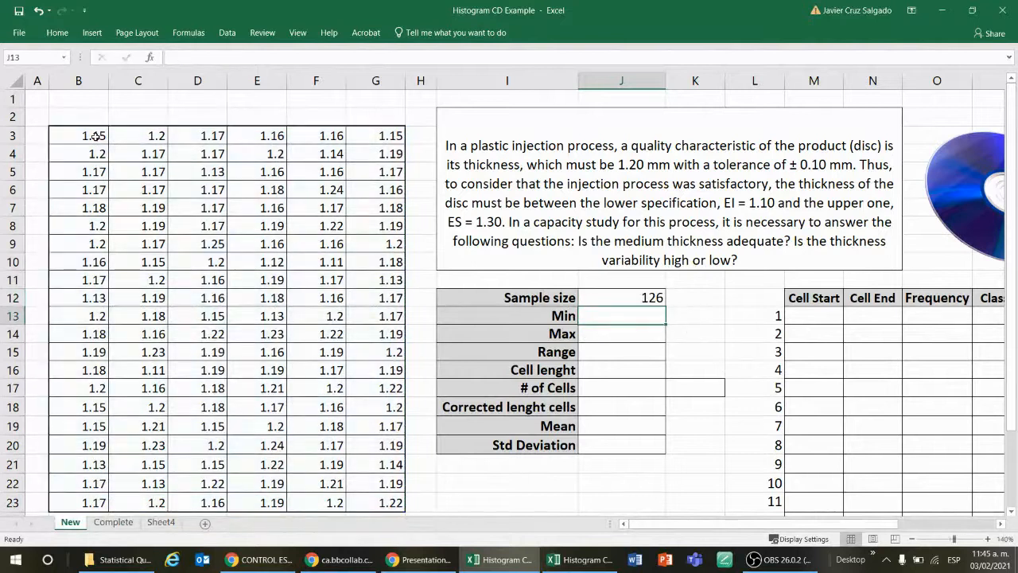
Step: Center the contents of the statistics value cells J12:J20 horizontally
key(Up)
key(shift+Down)
key(shift+Down)
key(shift+Down)
key(shift+Down)
key(shift+Down)
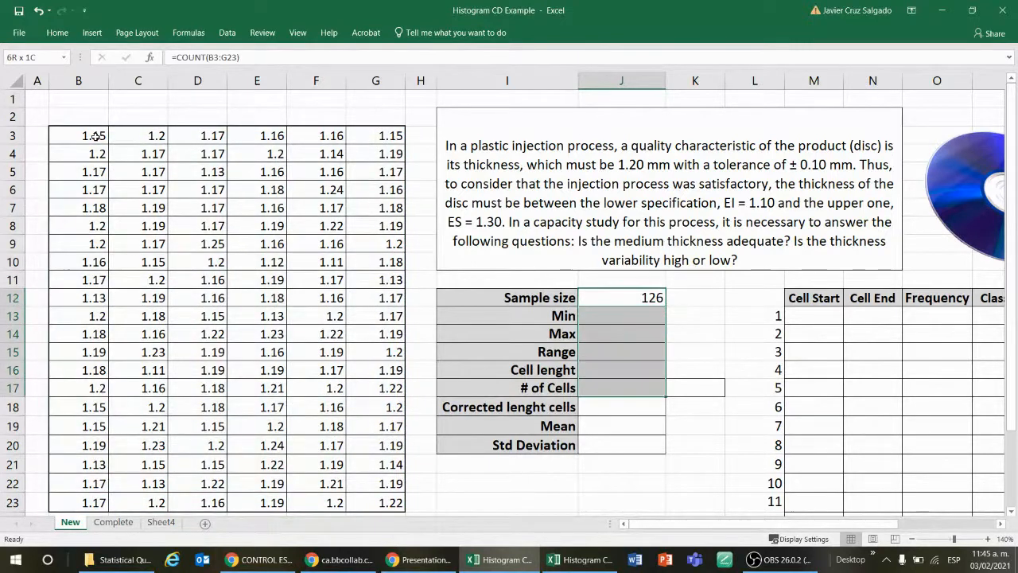
key(shift+Down)
key(shift+Down)
key(shift+Down)
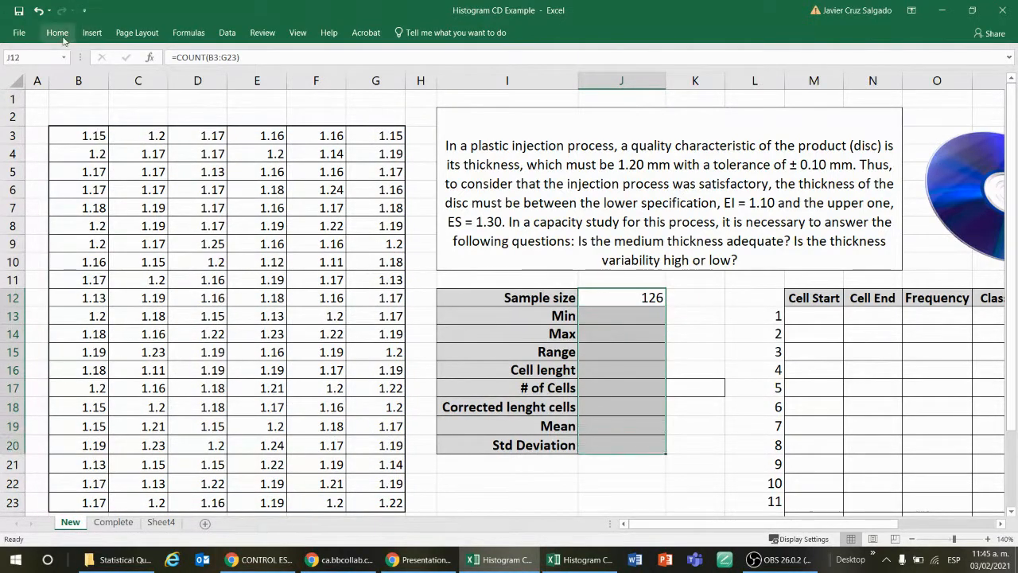
click(61, 35)
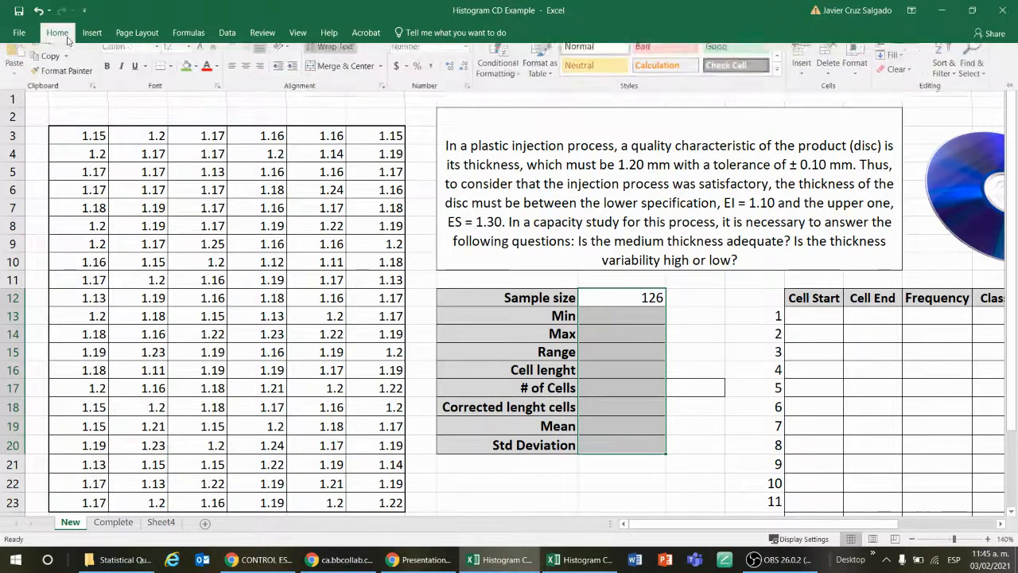
click(247, 76)
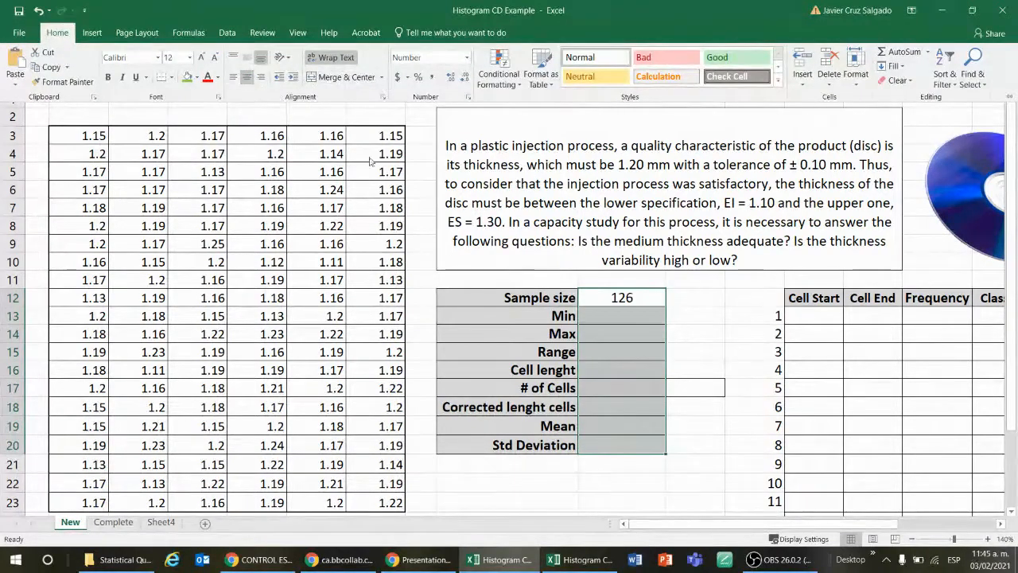
Step: Calculate the minimum thickness in J13 with a MIN formula over the data range B3:G23
click(632, 314)
click(633, 314)
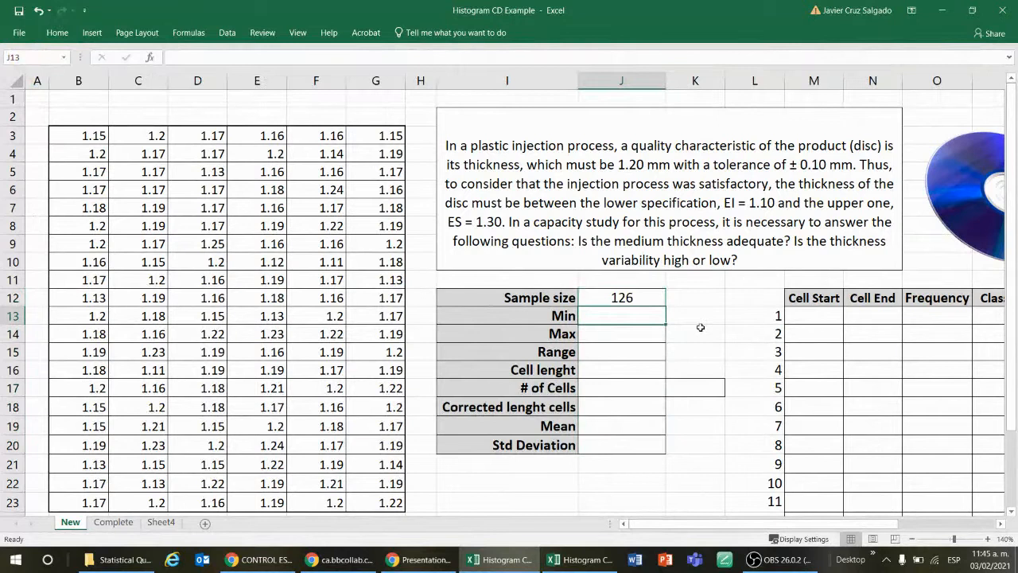
key(Down)
text(=min()
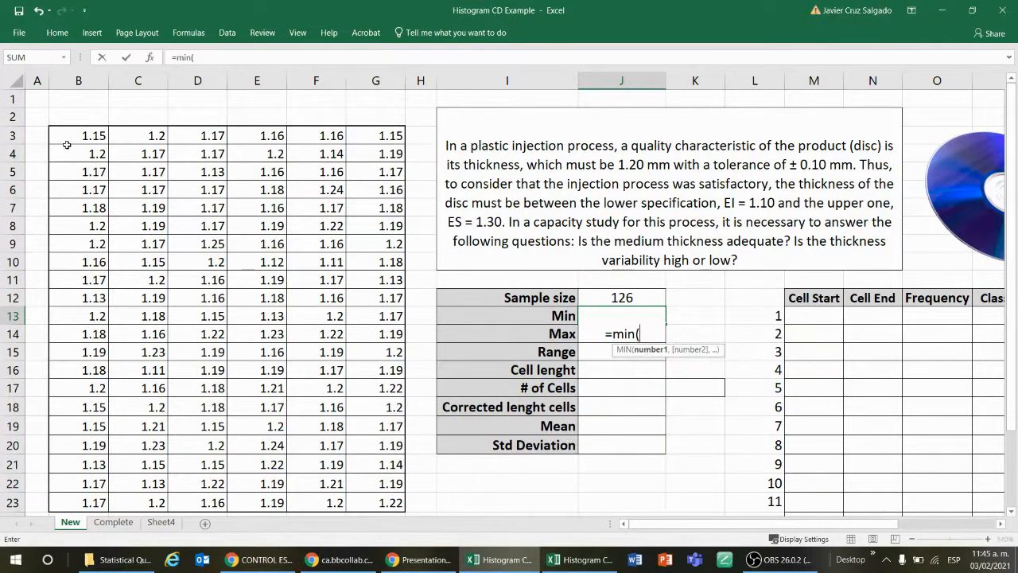
click(95, 135)
drag(95, 135, 401, 142)
key(ctrl+shift+Down)
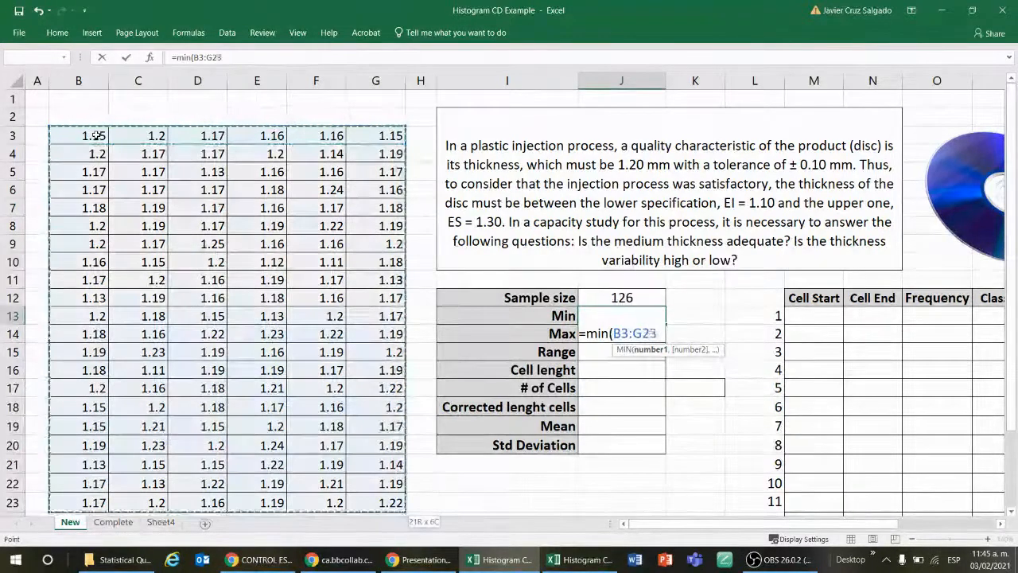
key(Return)
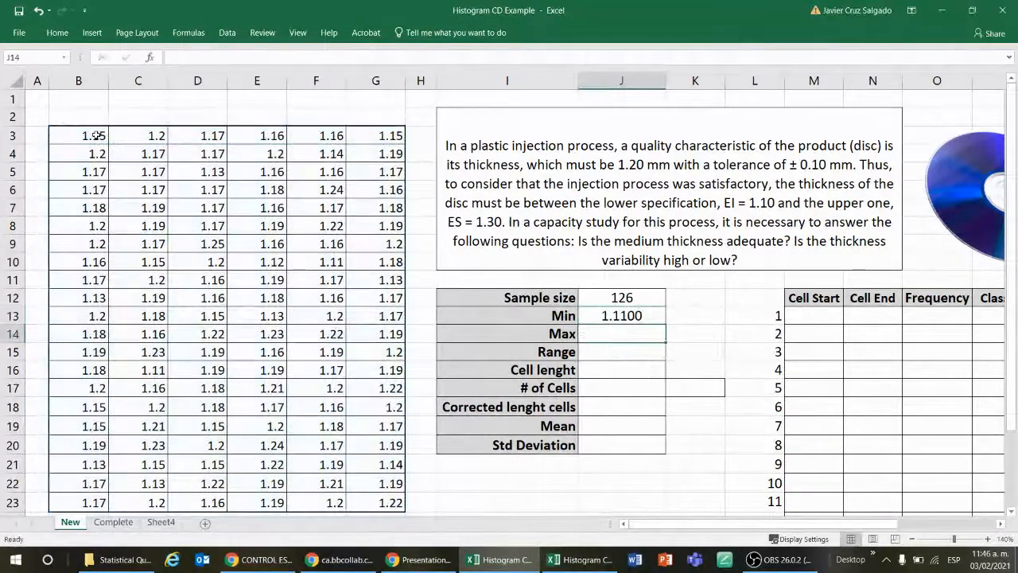
key(Up)
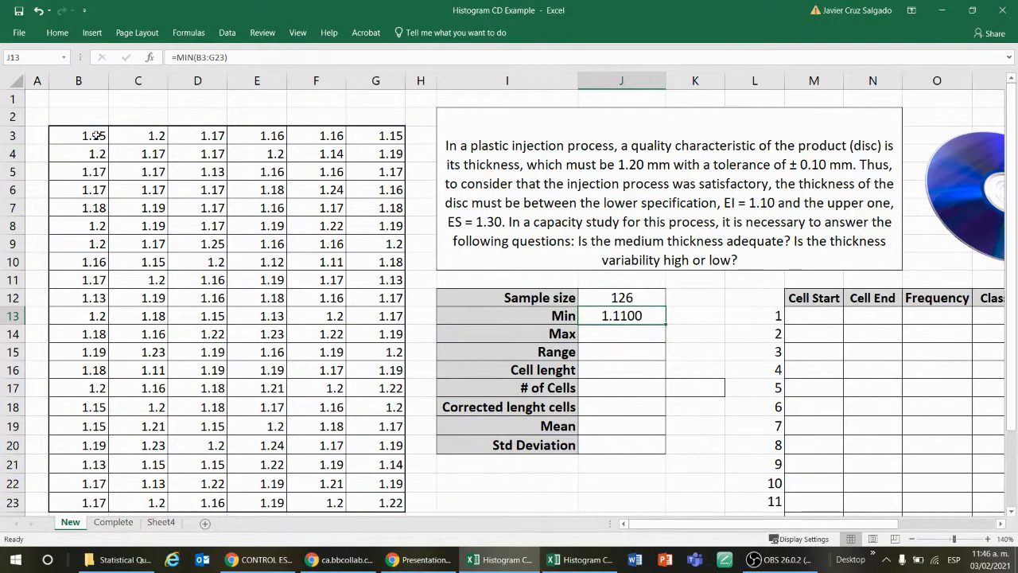
Step: Calculate the maximum thickness in J14 with a MAX formula over the data range B3:G23
key(Down)
key(Down)
text(=max)
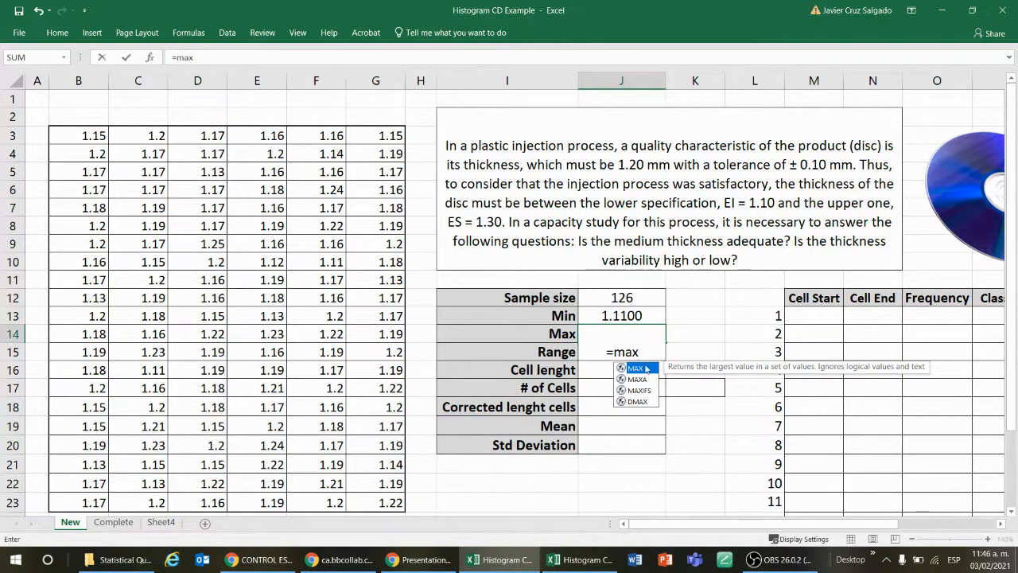
double_click(636, 368)
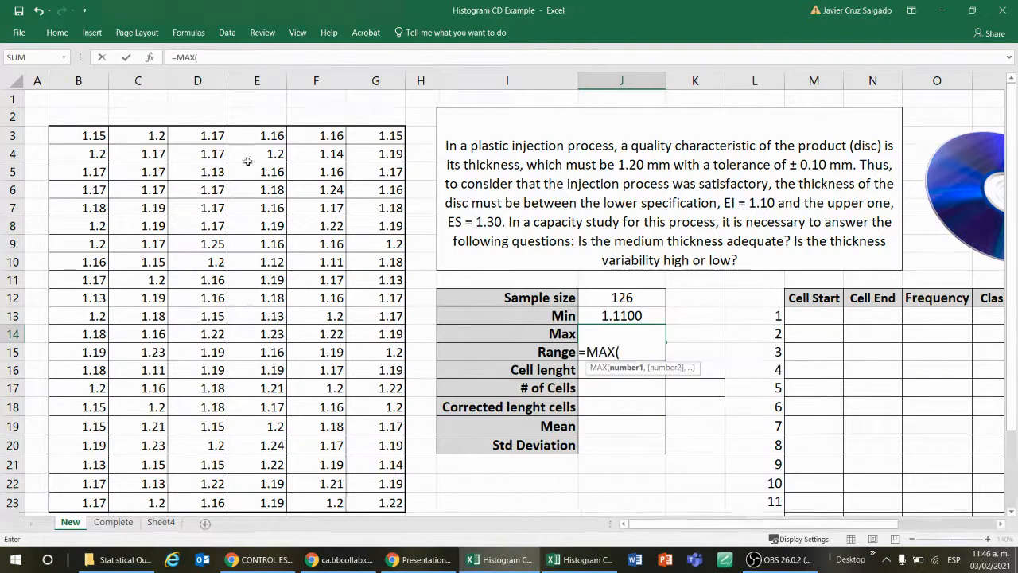
click(98, 137)
key(ctrl+shift+Right)
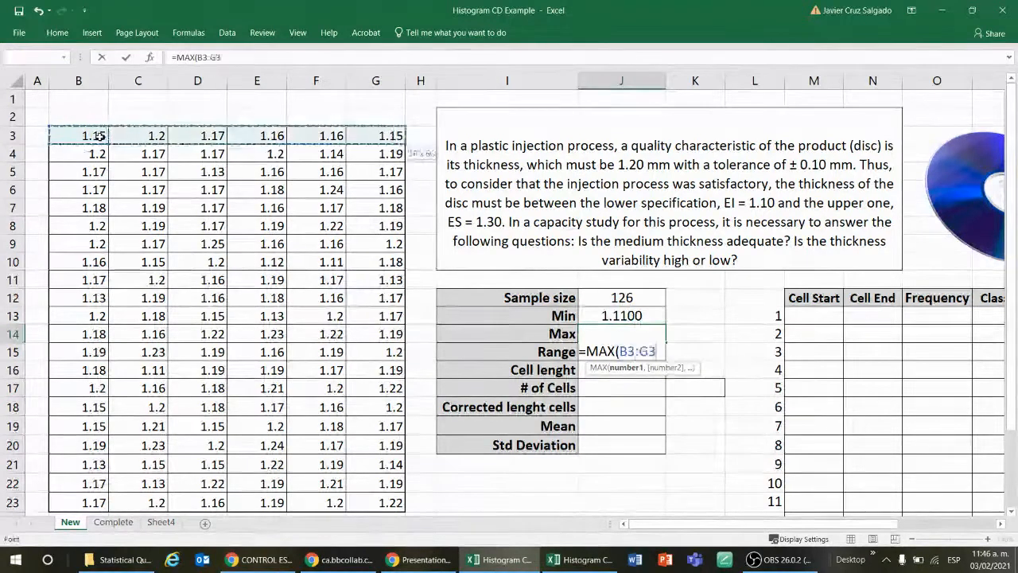
key(ctrl+shift+Down)
key(Return)
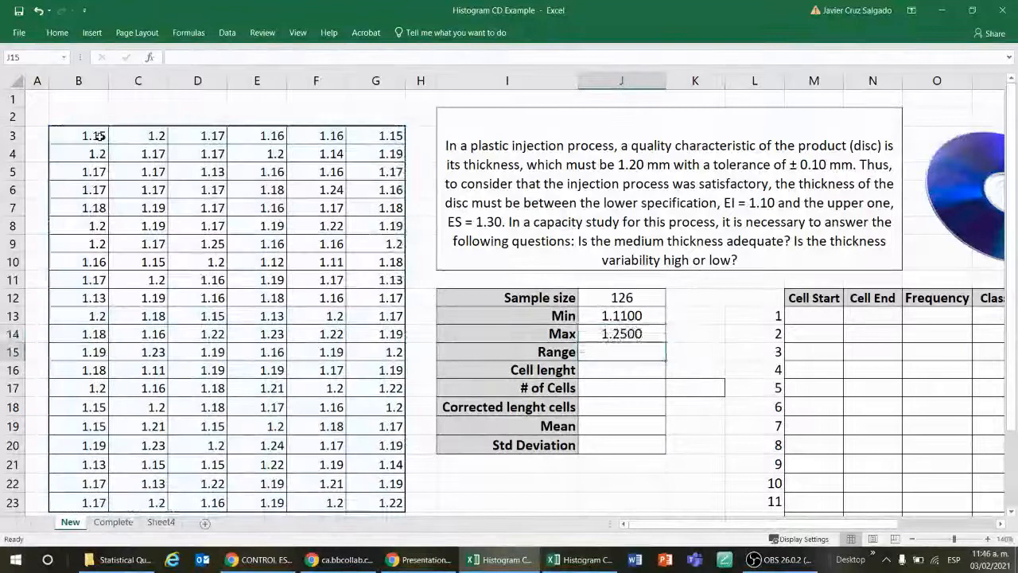
Step: Review the sample size, minimum and maximum formulas in J12:J14
key(Up)
key(Up)
key(Up)
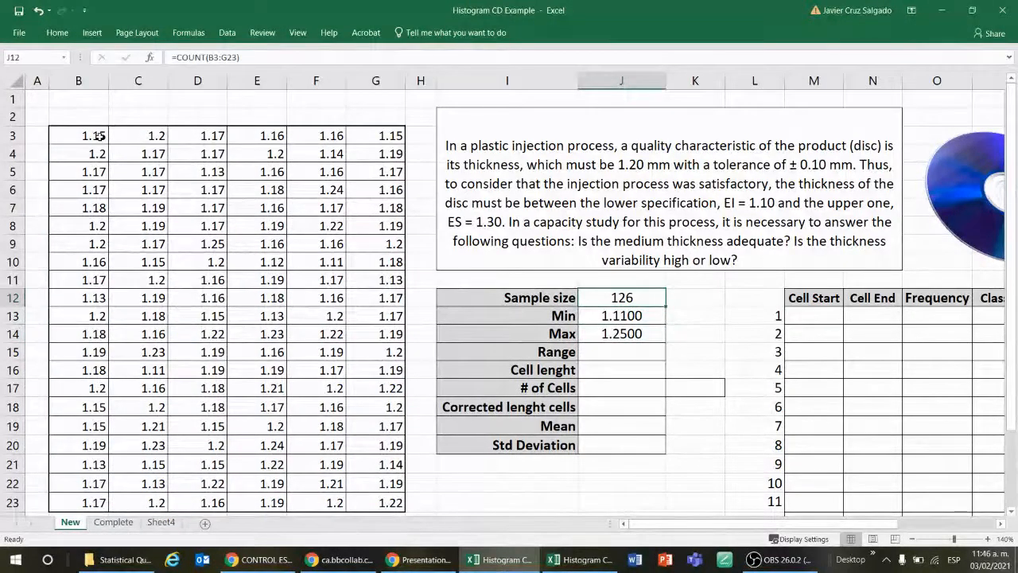
key(Down)
key(Down)
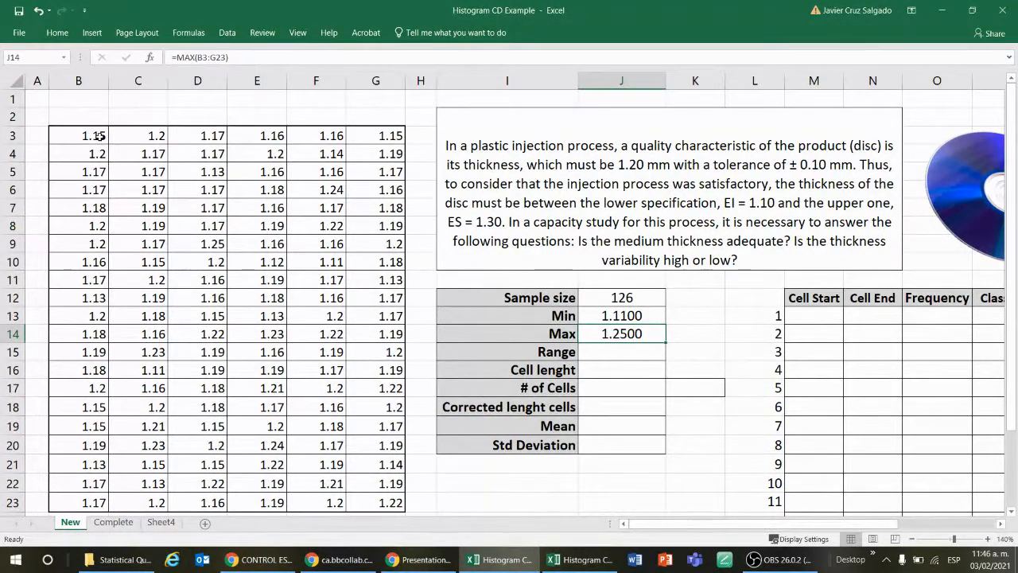
key(Down)
key(Down)
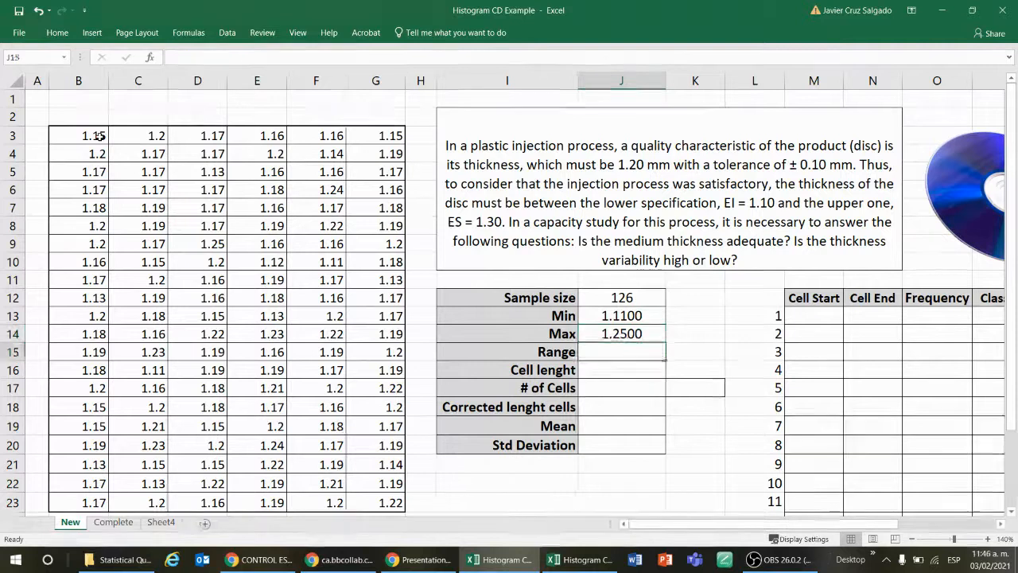
key(Up)
key(Up)
key(Up)
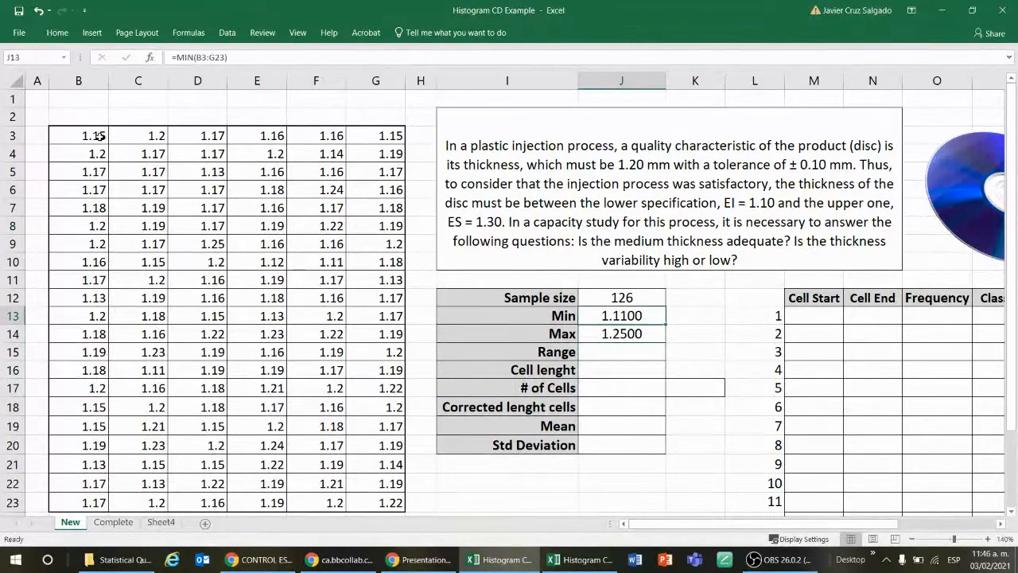
key(shift+Down)
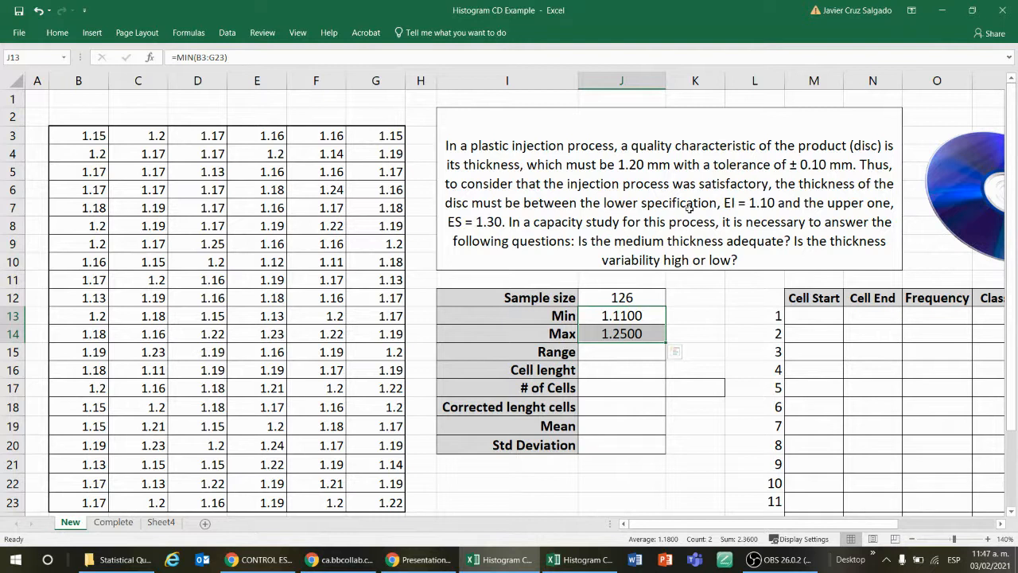
Step: Calculate the range in J15 by subtracting the minimum in J13 from the maximum in J14
click(657, 352)
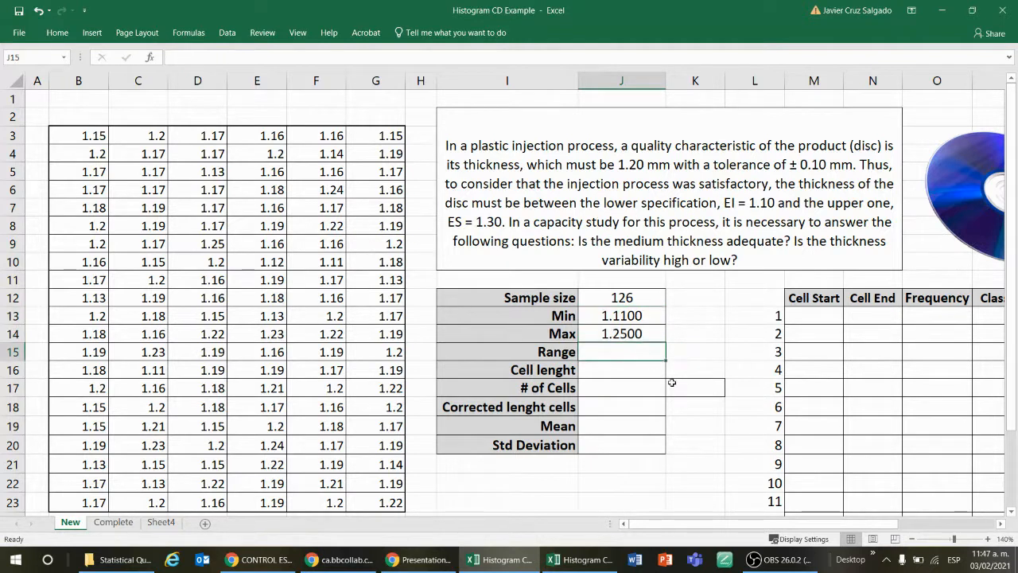
key(Down)
text(=)
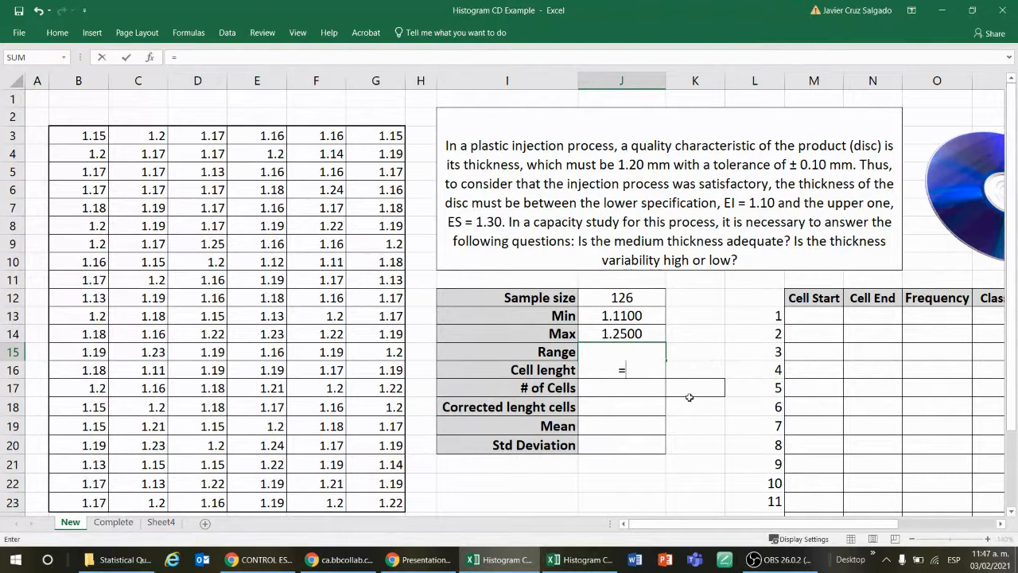
key(Up)
key(Up)
text(-)
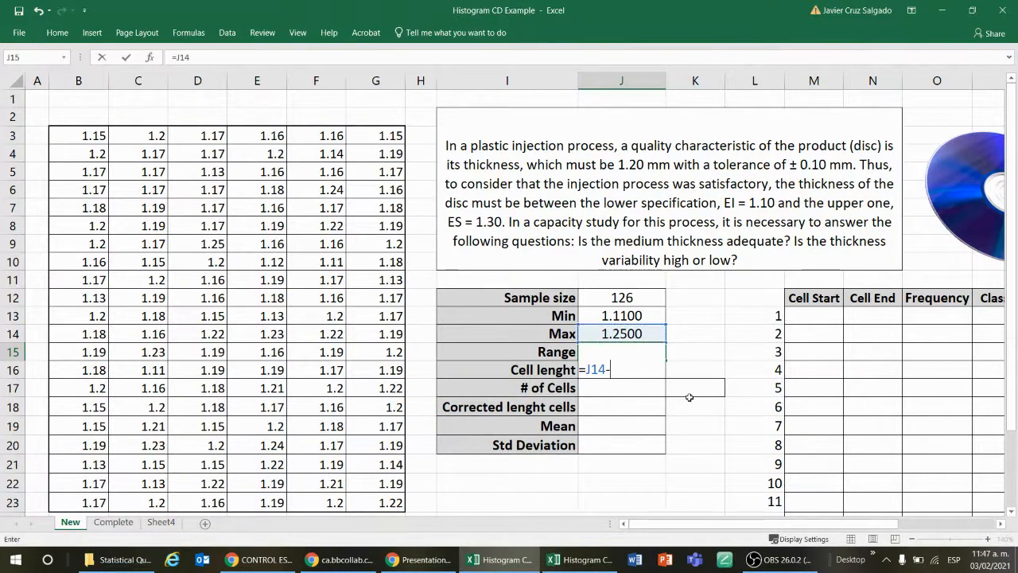
key(Up)
key(Up)
key(Up)
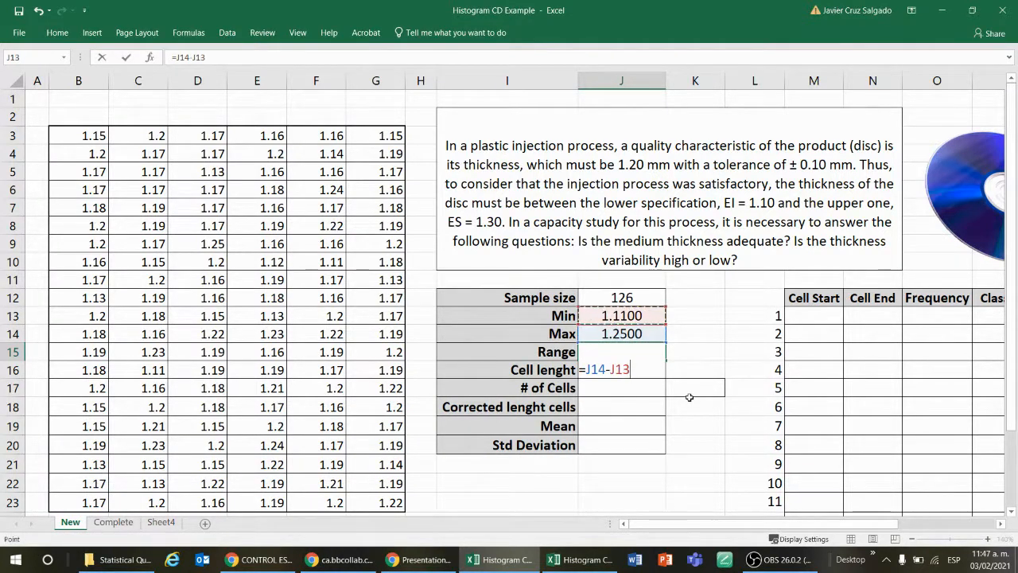
key(Return)
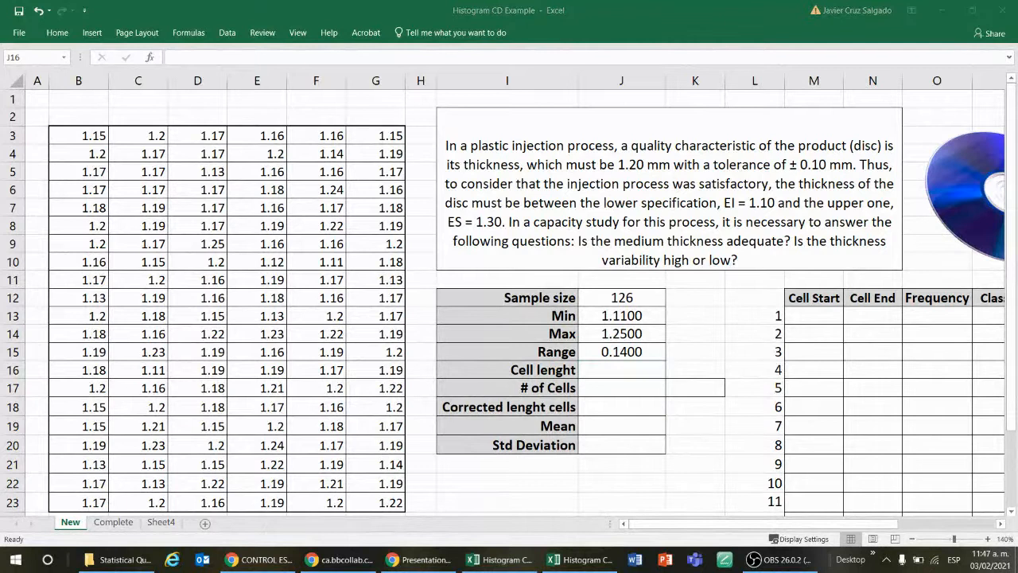
key(super+d)
key(super+d)
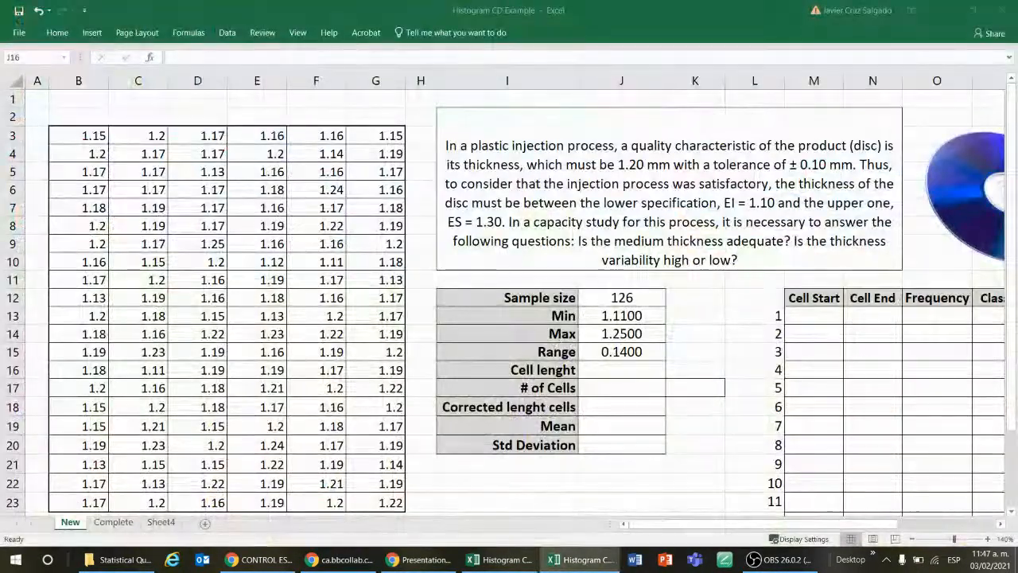
click(749, 393)
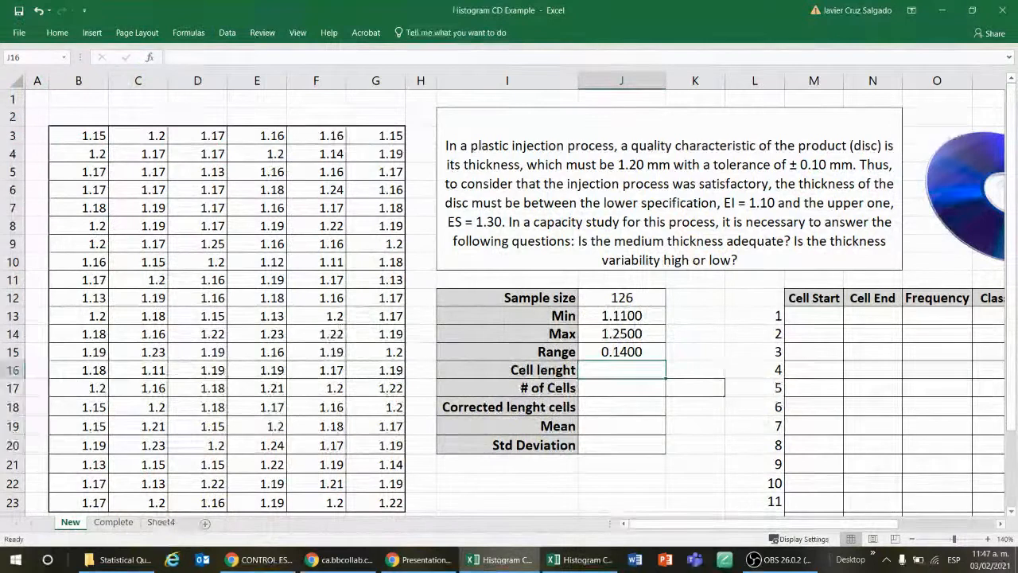
text(=)
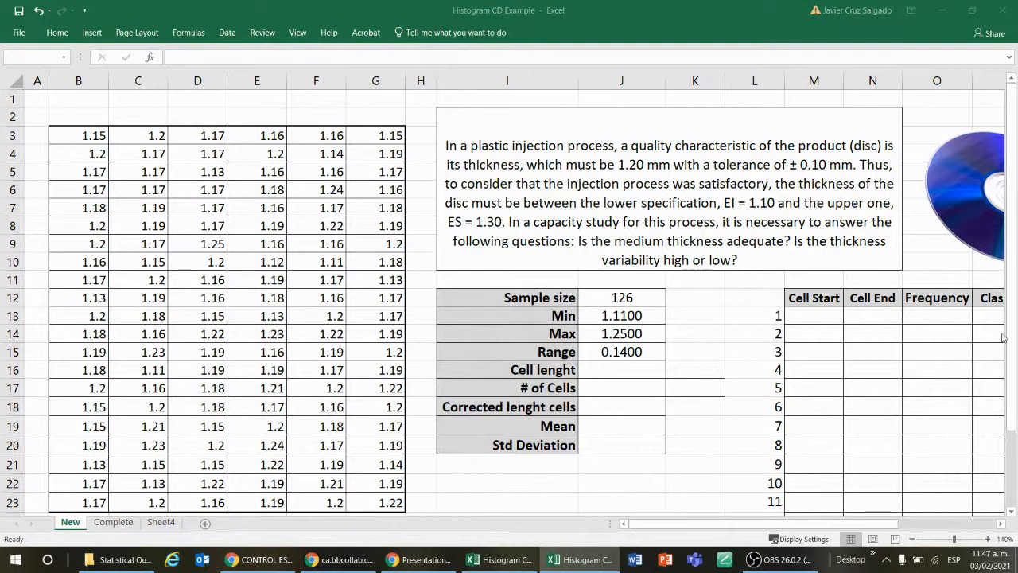
click(629, 367)
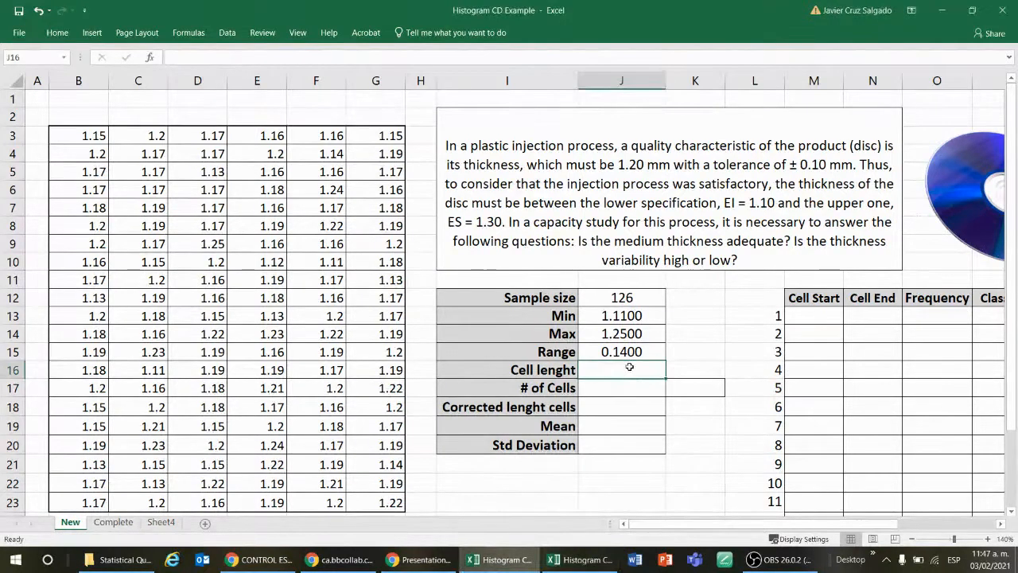
Step: Examine the Cell Start, Cell End, Frequency and Class Mark columns of the frequency table
click(752, 316)
key(Right)
key(Right)
key(Right)
key(Right)
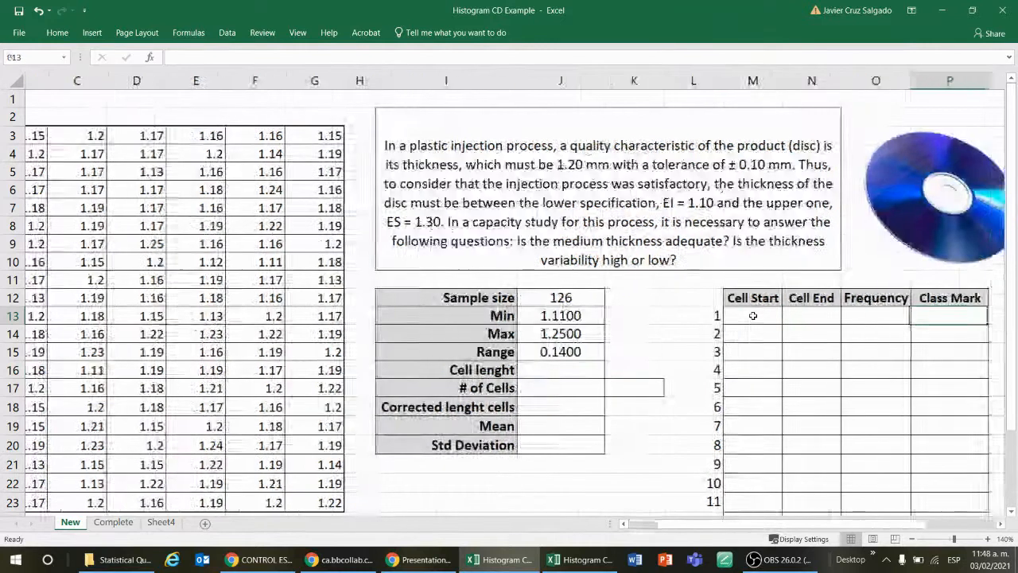
key(Right)
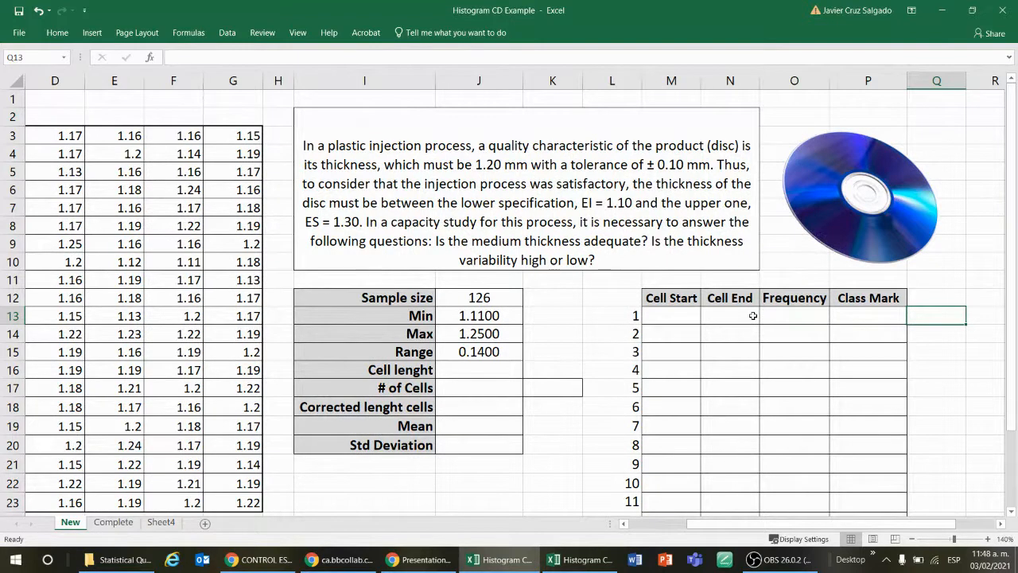
key(Left)
key(Left)
key(Left)
key(Left)
key(Right)
key(Right)
key(Right)
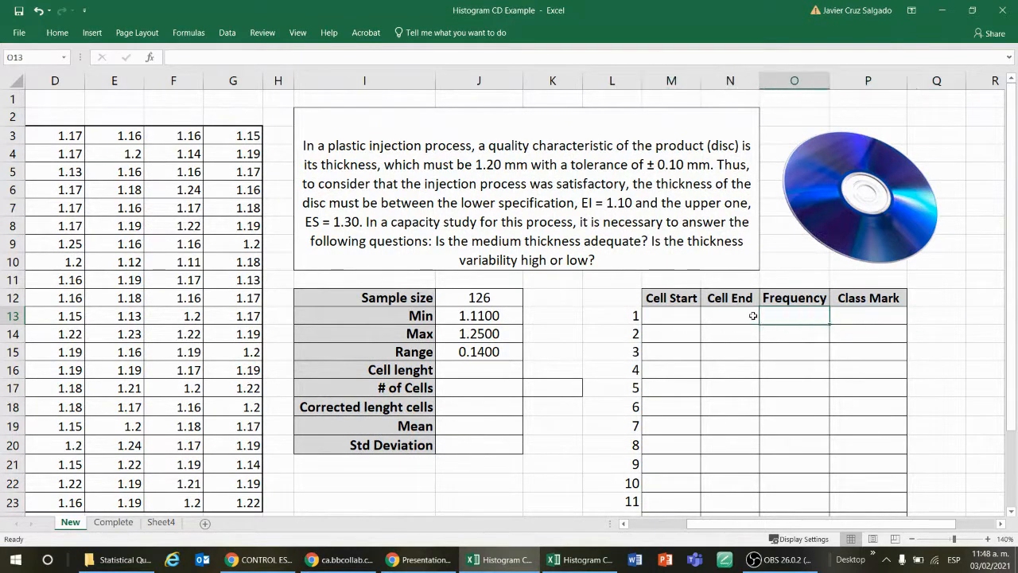
key(Left)
key(Left)
key(Left)
Step: Look through the rows of the Cell Start column in the frequency table
key(Down)
key(Down)
key(Down)
key(Down)
key(Down)
key(Down)
key(Down)
key(Down)
key(Down)
key(Down)
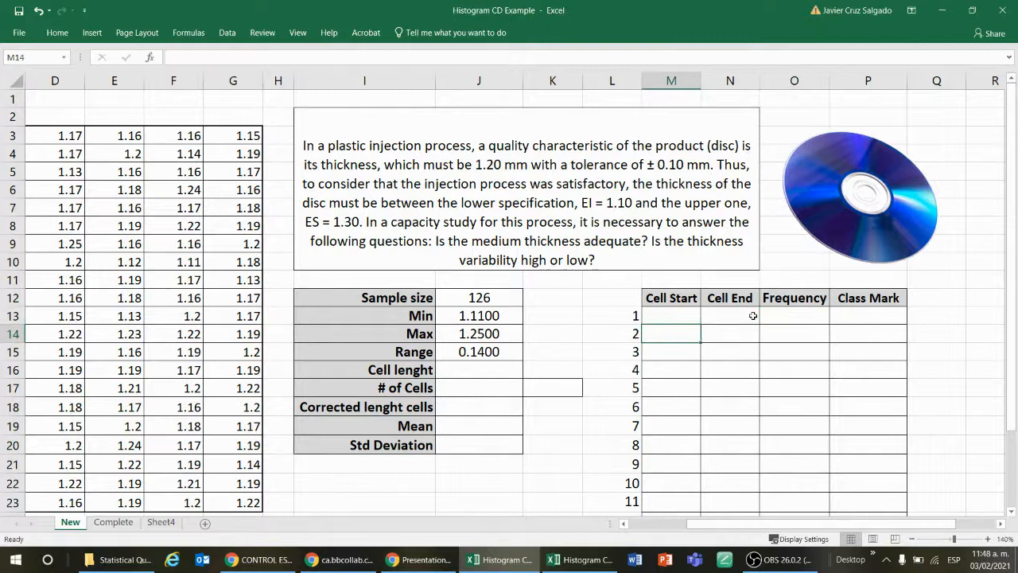
key(Down)
key(Down)
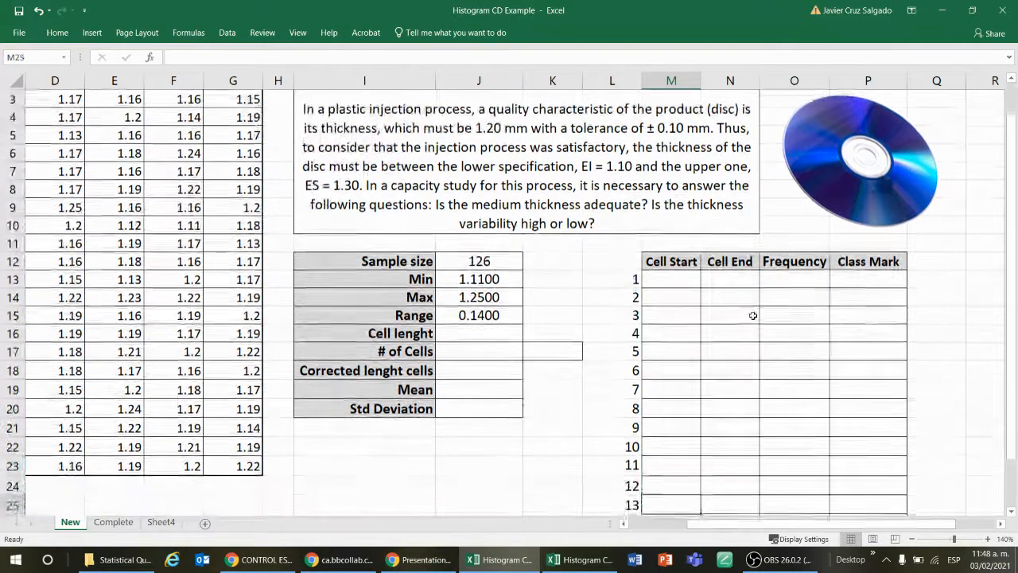
key(Up)
key(Up)
key(Up)
key(Up)
key(Up)
key(Up)
key(Up)
key(Up)
key(Up)
key(Up)
key(Up)
key(Up)
key(Up)
key(Up)
key(Up)
key(Up)
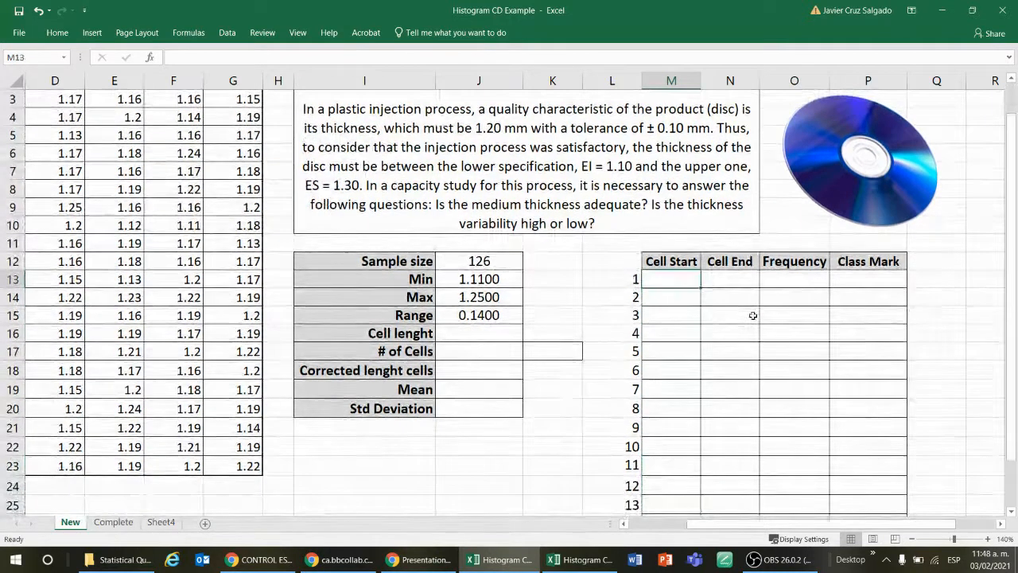
key(Down)
key(Down)
key(Down)
key(Down)
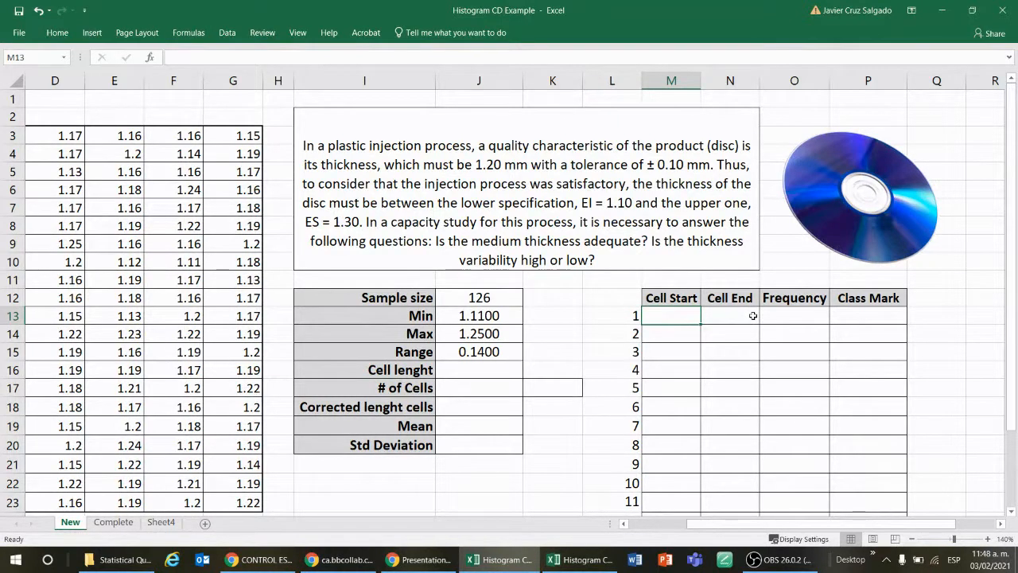
Step: Compare the Cell Start and Cell End positions in the first two rows of the frequency table
click(752, 316)
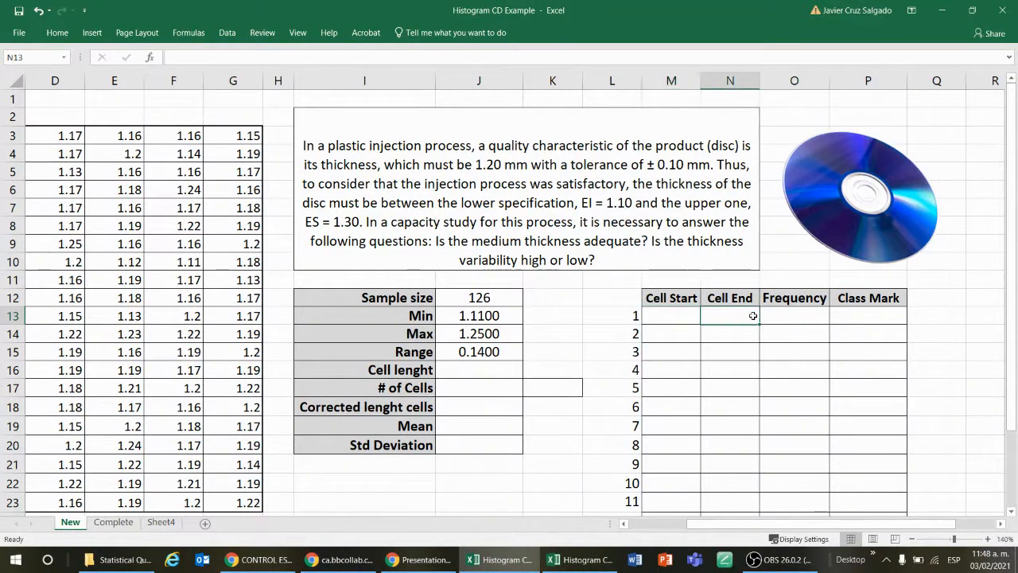
key(Left)
key(Right)
key(Right)
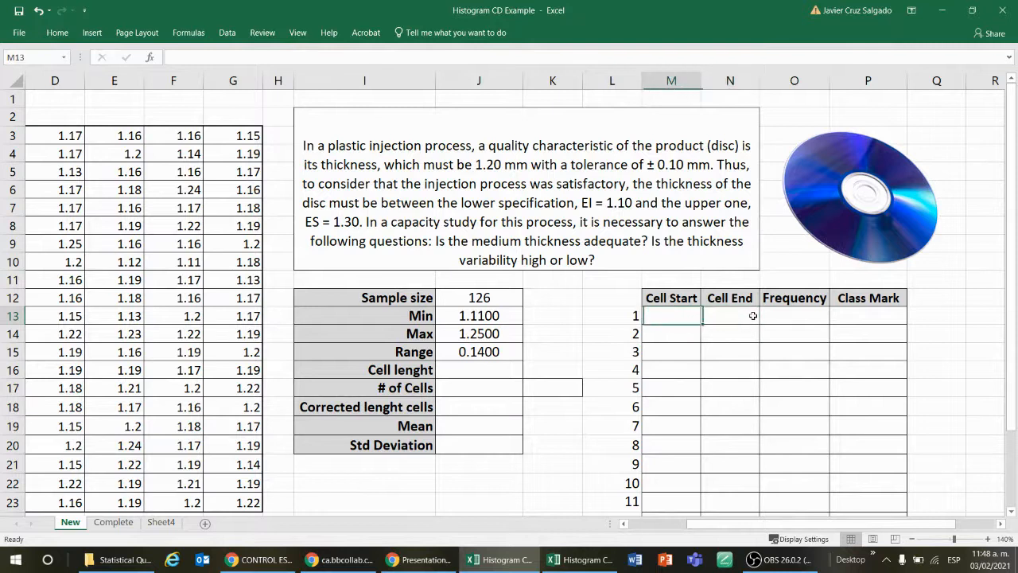
click(753, 315)
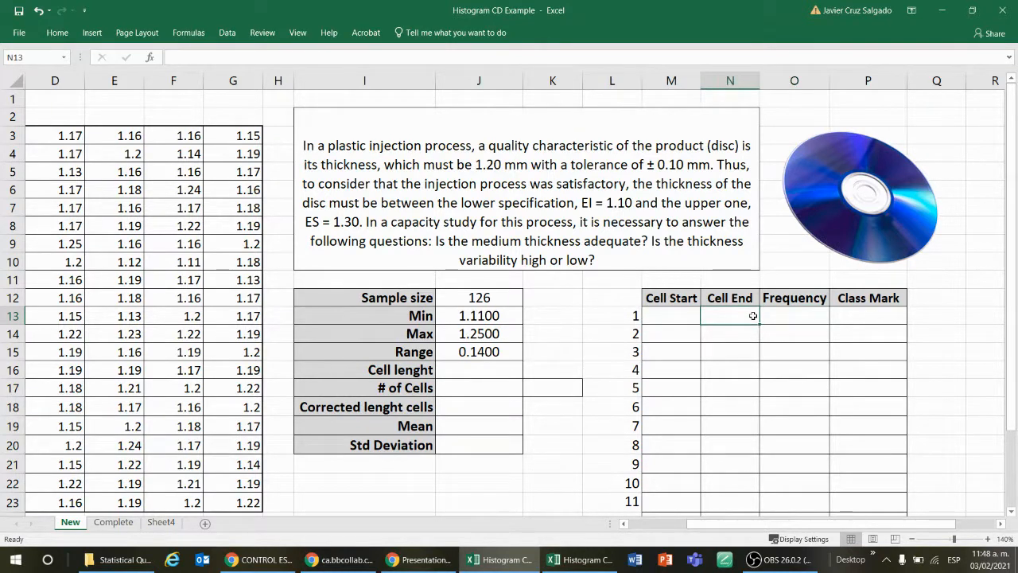
key(Right)
key(Left)
key(Left)
key(Right)
key(Left)
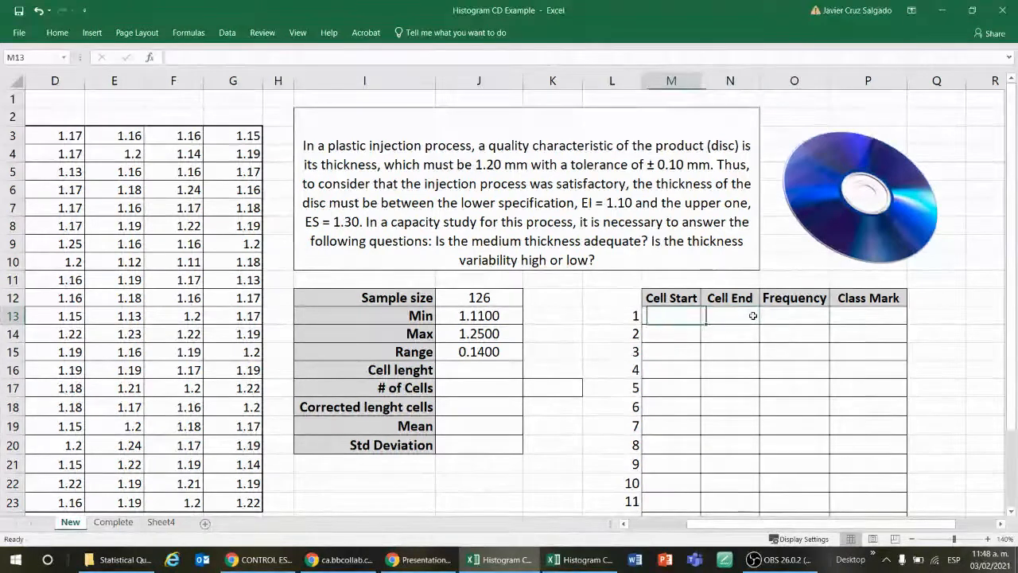
key(Right)
key(Left)
key(Down)
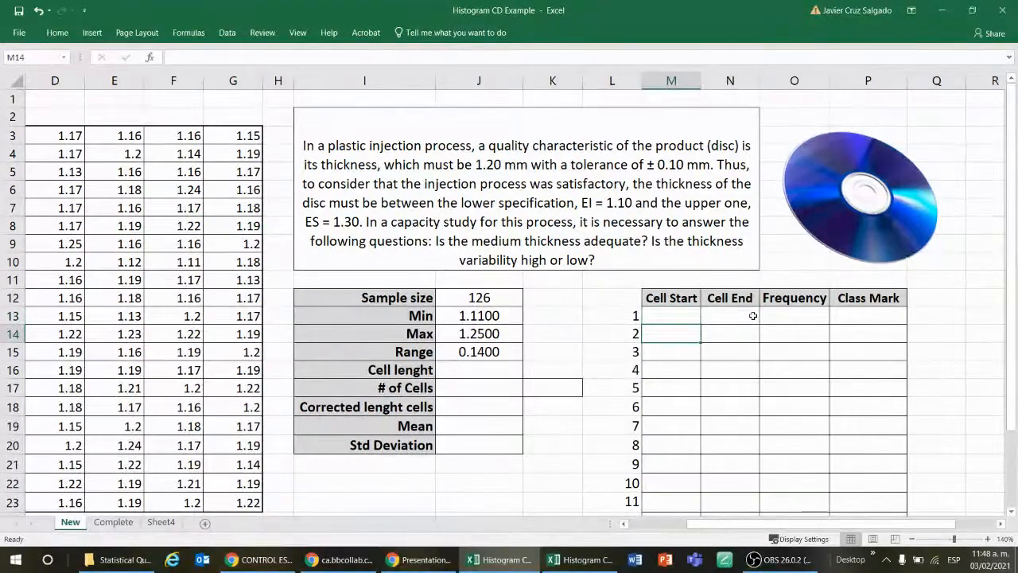
key(Left)
key(Right)
key(Left)
key(Right)
key(Right)
key(Left)
key(Up)
key(Right)
key(Down)
key(Left)
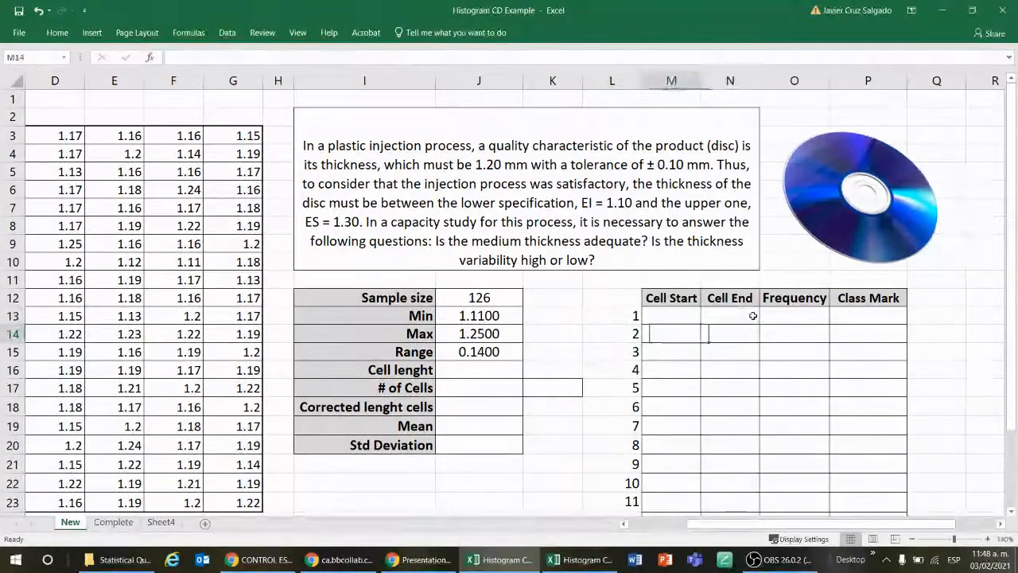
key(Up)
key(Down)
key(Down)
key(Up)
key(Up)
key(Left)
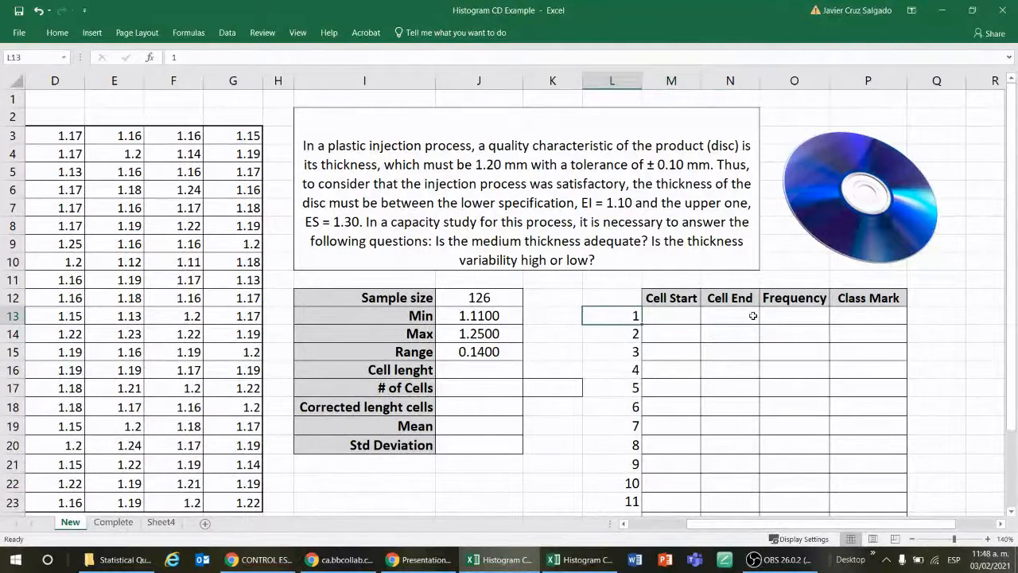
Step: Examine the cell numbers listed in column L beside the frequency table
key(Down)
key(Down)
key(Down)
key(Down)
key(Down)
key(Down)
key(Down)
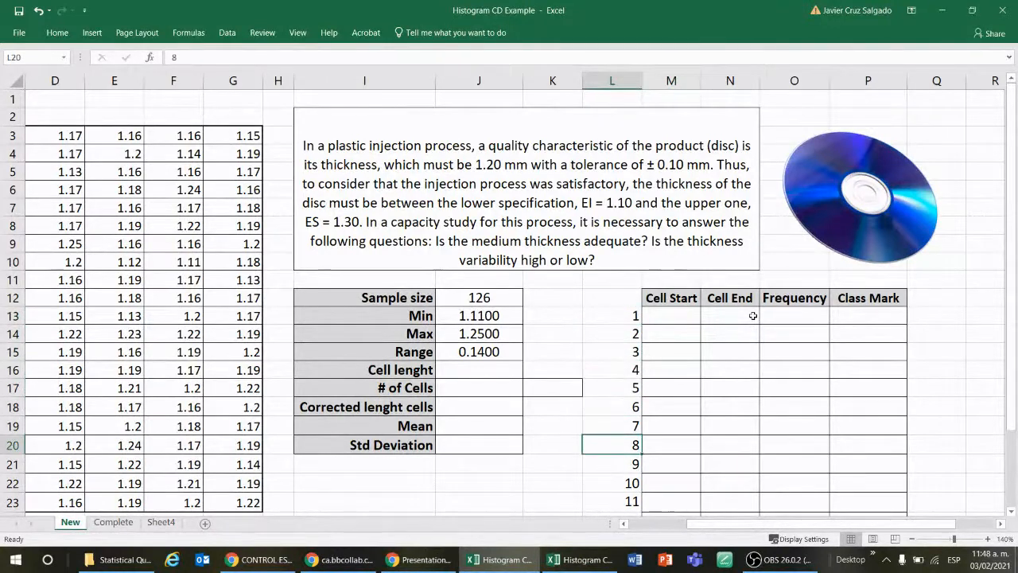
key(Up)
key(Up)
key(Up)
key(Up)
key(Up)
key(Up)
key(Up)
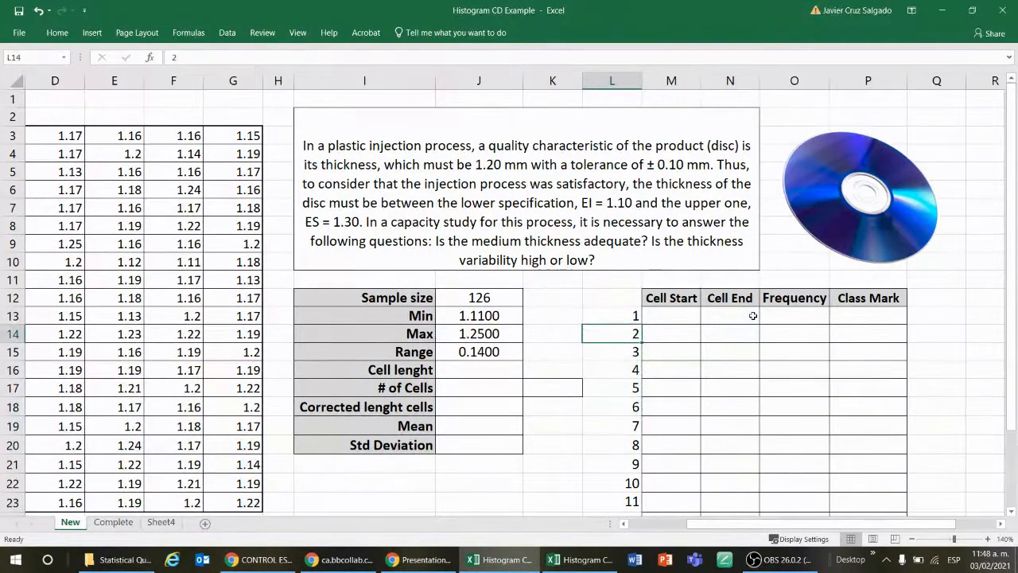
key(Down)
key(Down)
key(Down)
key(Down)
key(Down)
key(Down)
key(Down)
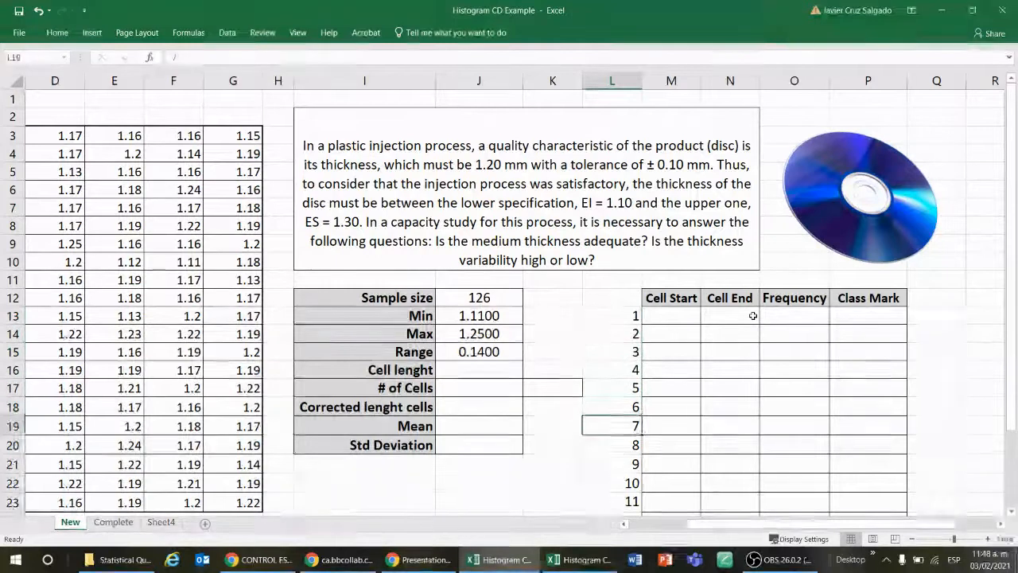
Step: Examine the first row of the Frequency column in the frequency table
key(Right)
key(Right)
key(Right)
key(Up)
key(Up)
key(Up)
key(Up)
key(Up)
key(Up)
key(Up)
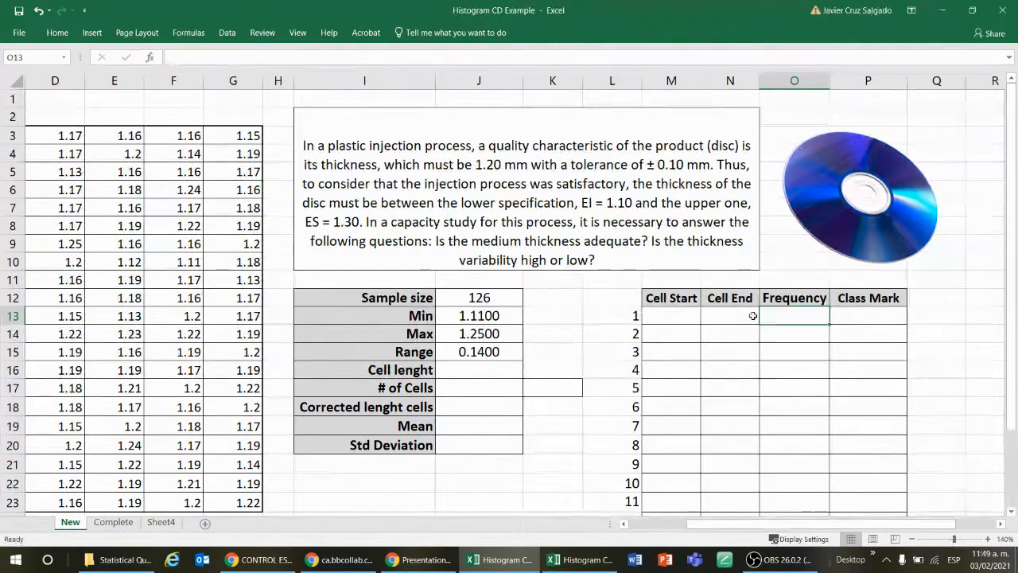
Step: Calculate the cell length in J16 from the range and sample size with the formula =J15/(1+3.22*LOG(J12))
key(Left)
key(Left)
key(Left)
key(Left)
key(Left)
key(Down)
key(Down)
key(Down)
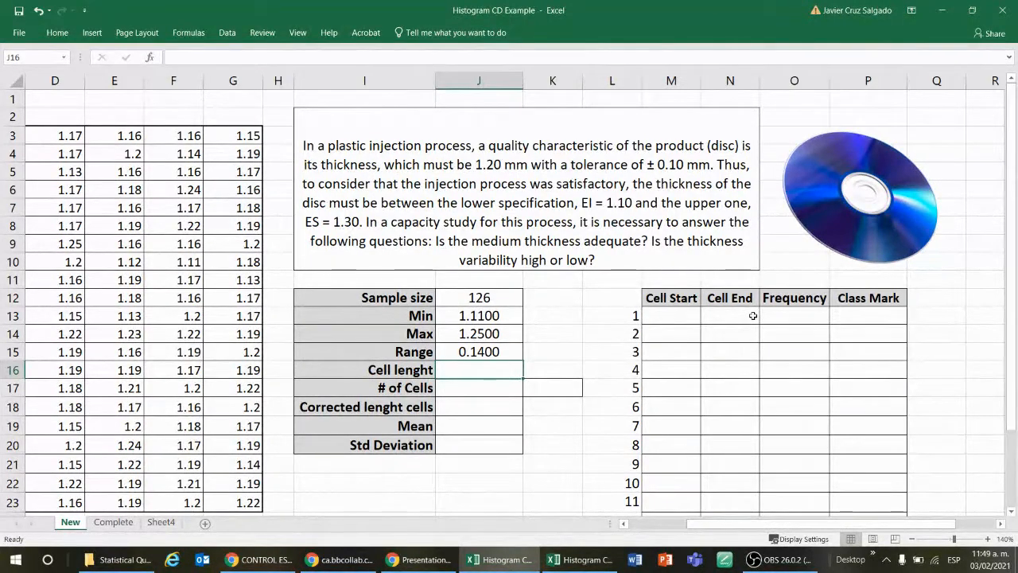
key(Down)
text(=)
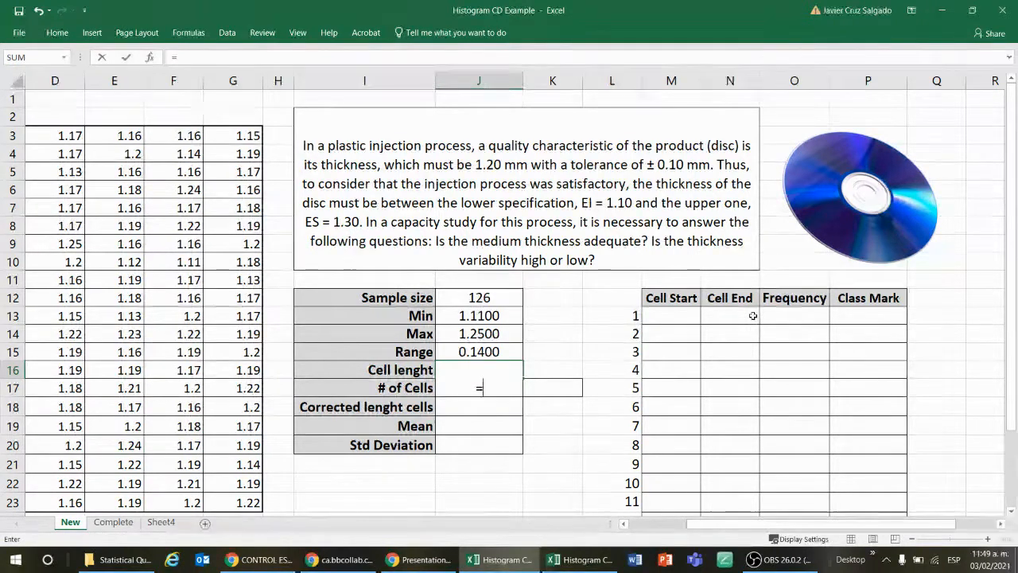
click(467, 352)
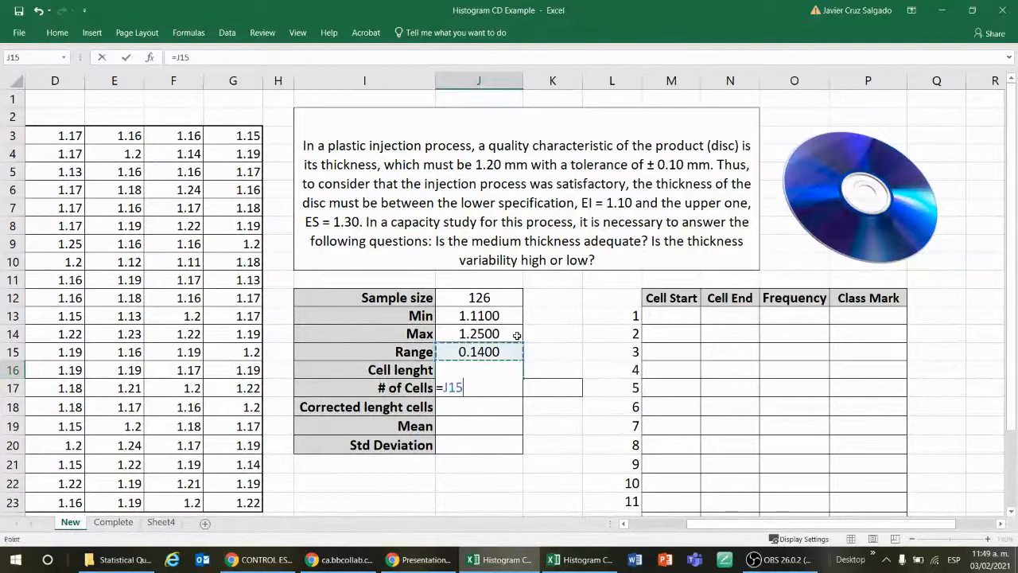
text(/(1+)
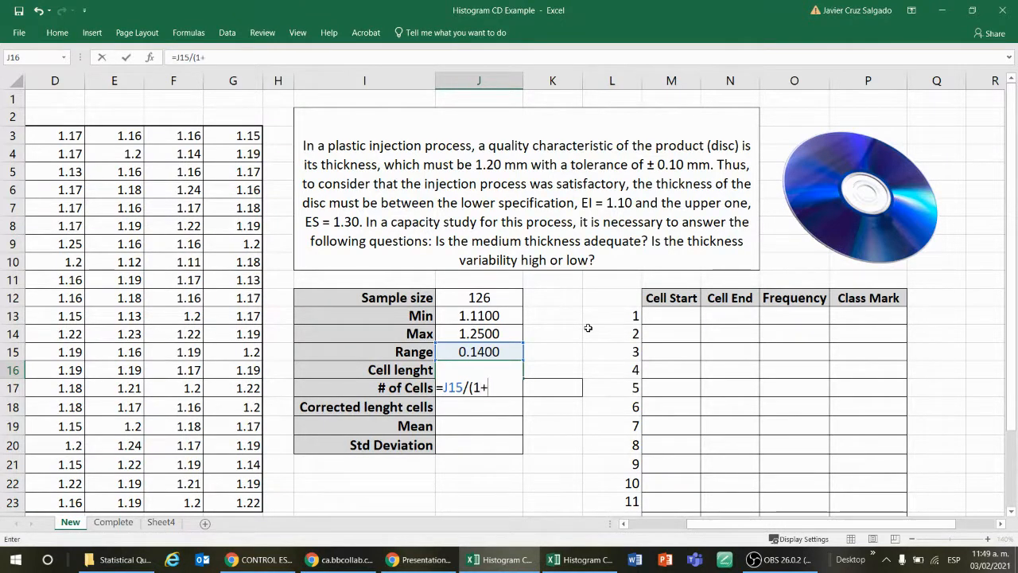
text(3.22*)
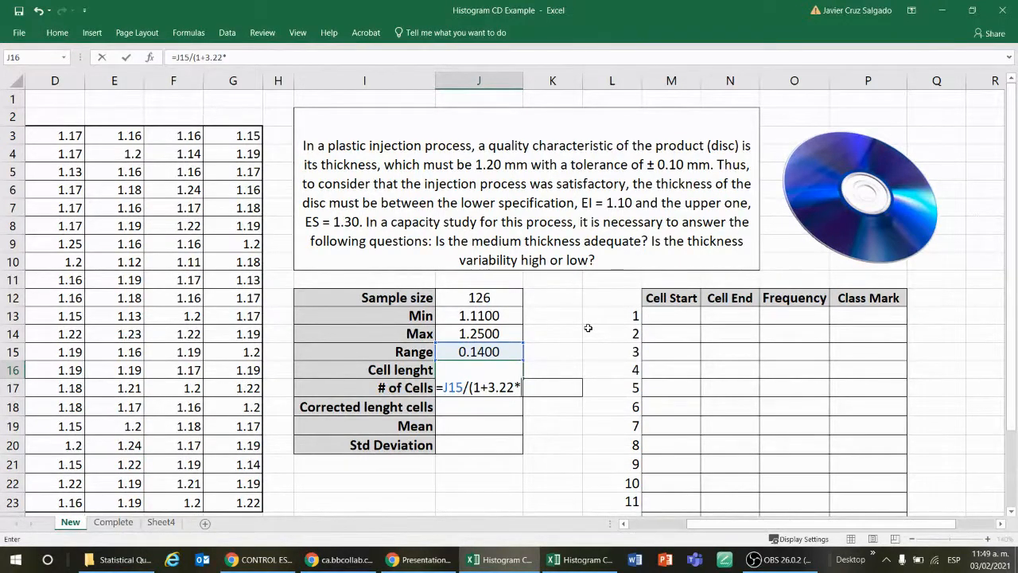
text(log)
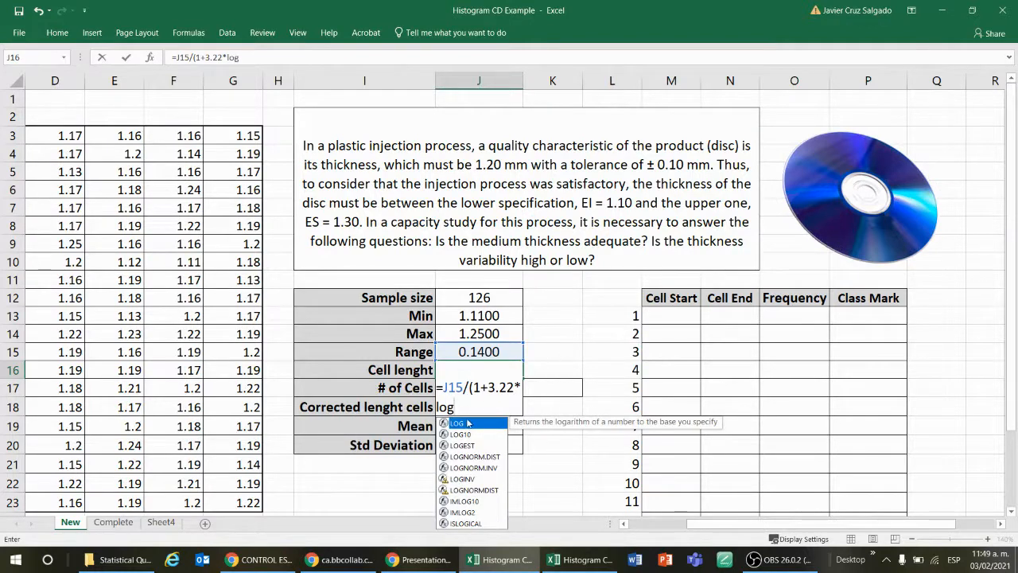
double_click(465, 423)
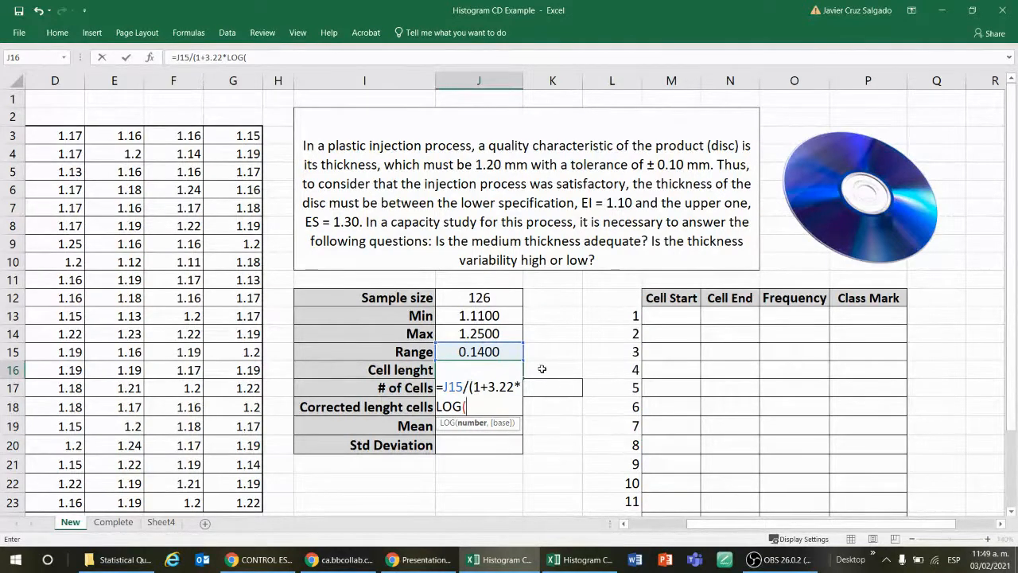
click(493, 298)
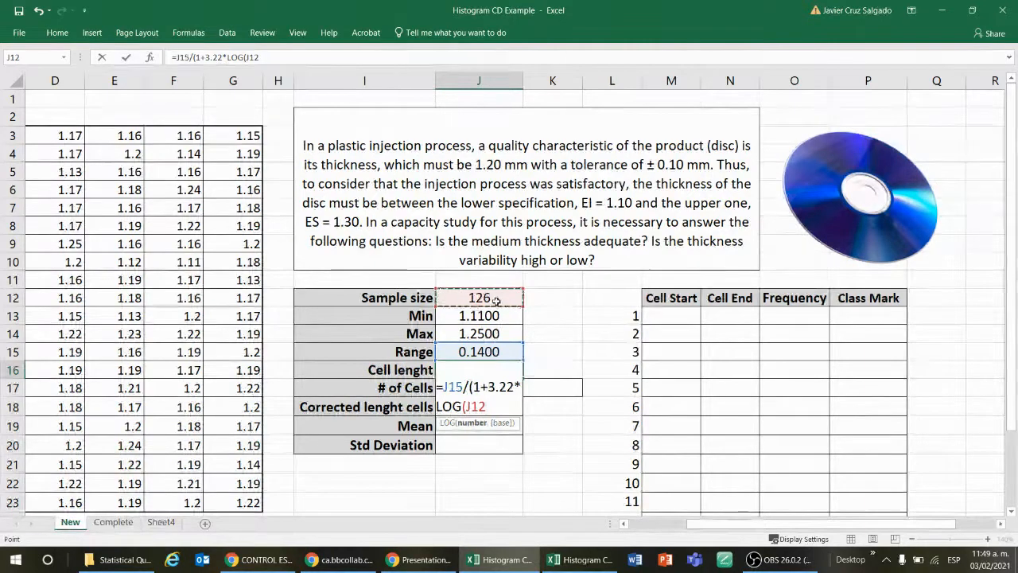
text())
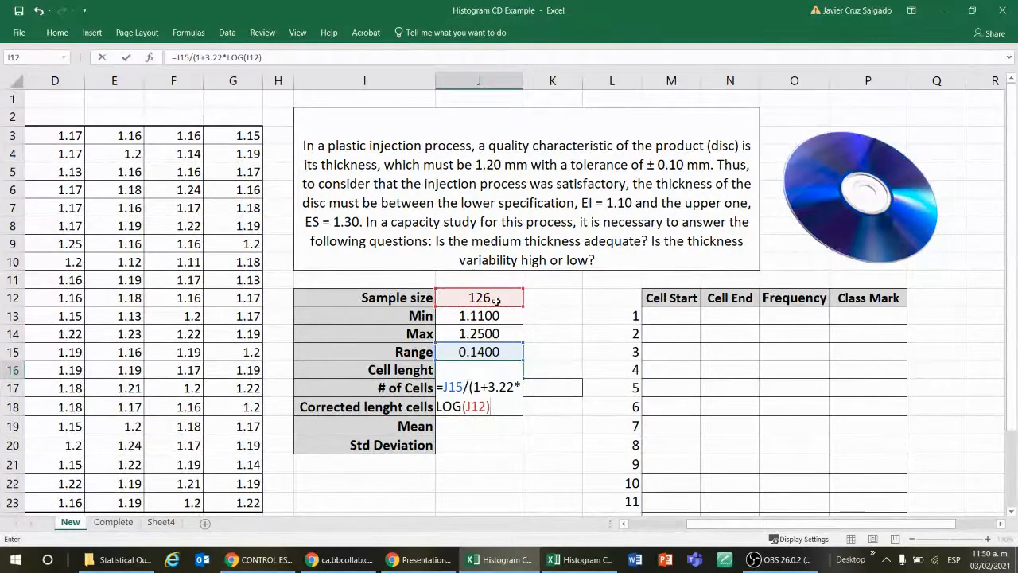
text())
key(Return)
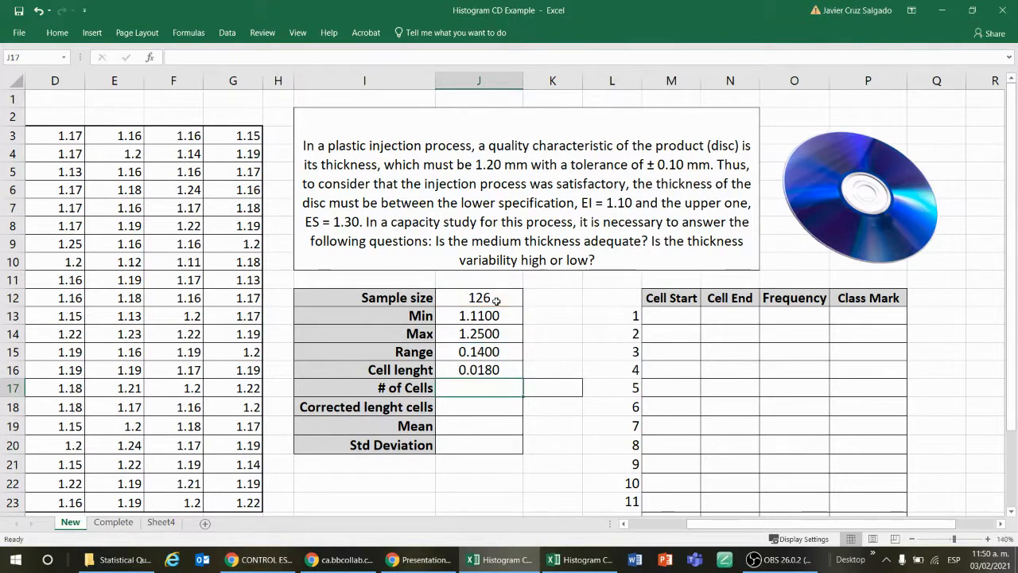
Step: Review the cell length formula in J16 and the cells it references
key(Up)
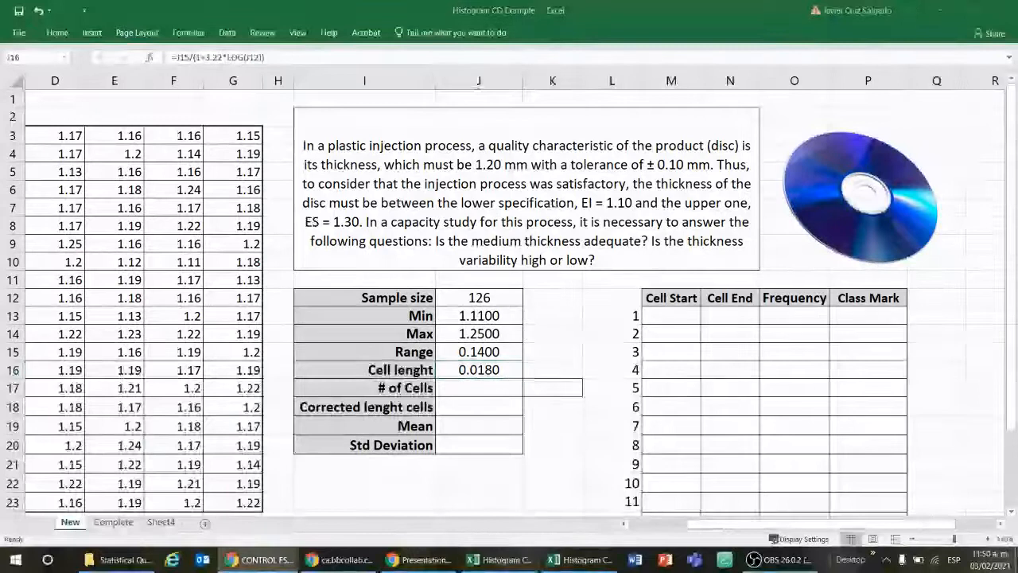
double_click(494, 369)
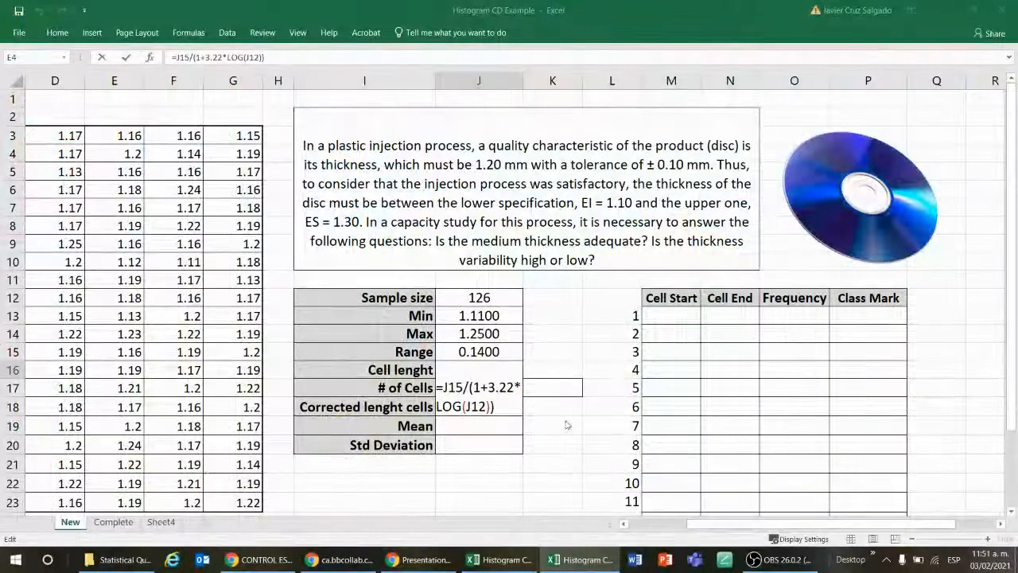
click(565, 420)
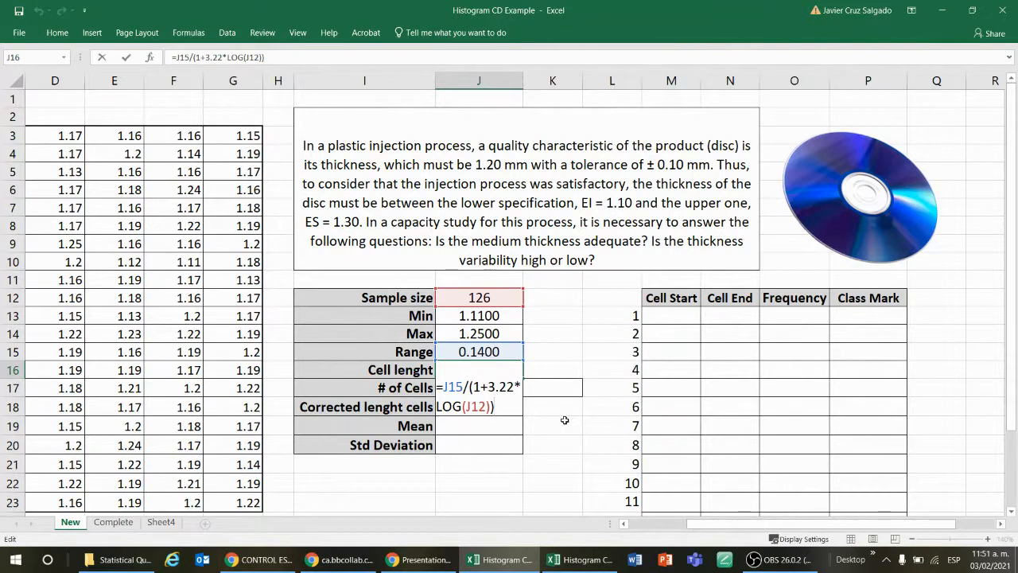
key(Return)
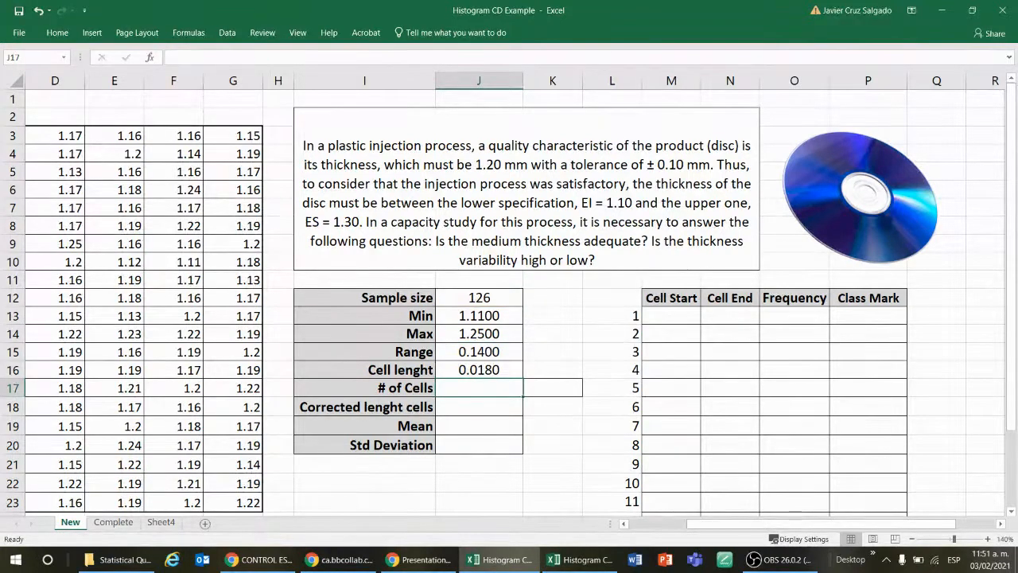
click(490, 370)
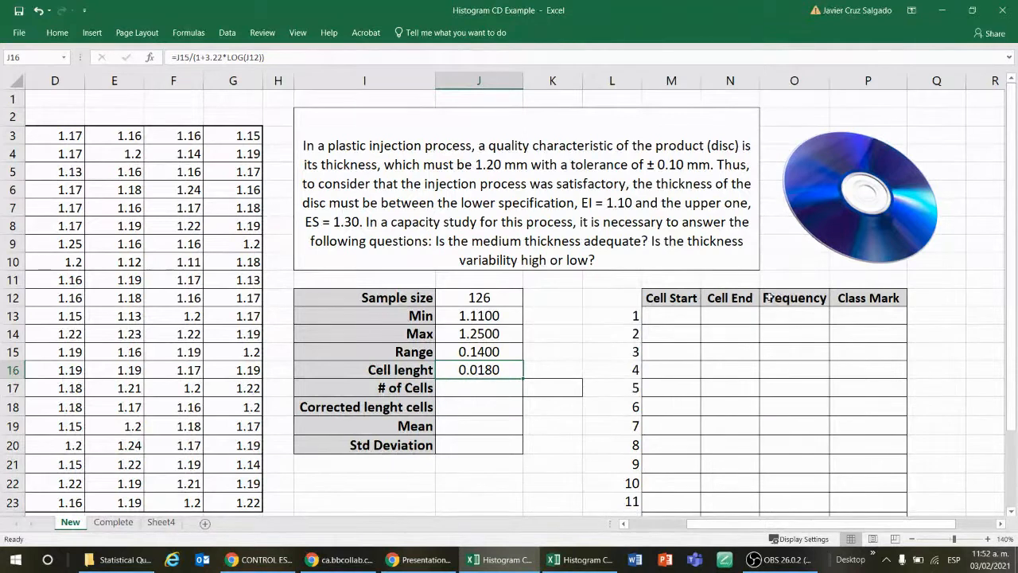
Step: Examine the Cell Start and Cell End span of the first row in the frequency table
click(690, 316)
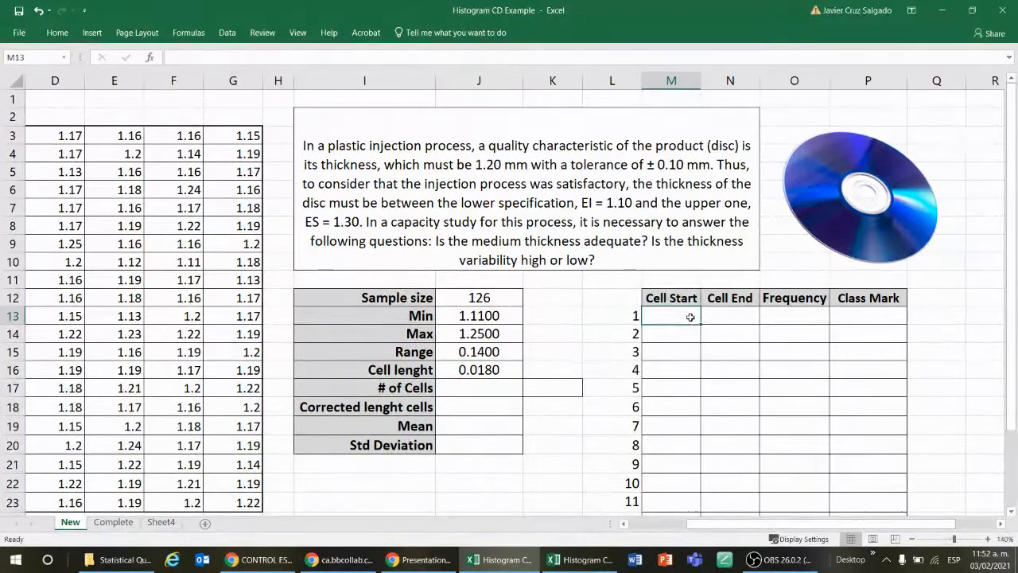
click(716, 316)
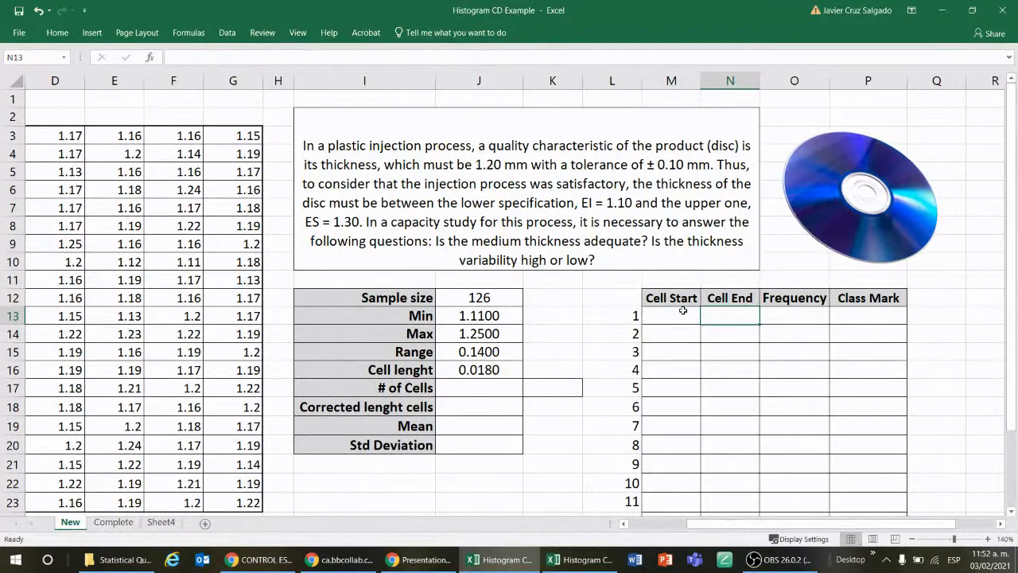
drag(675, 316, 718, 318)
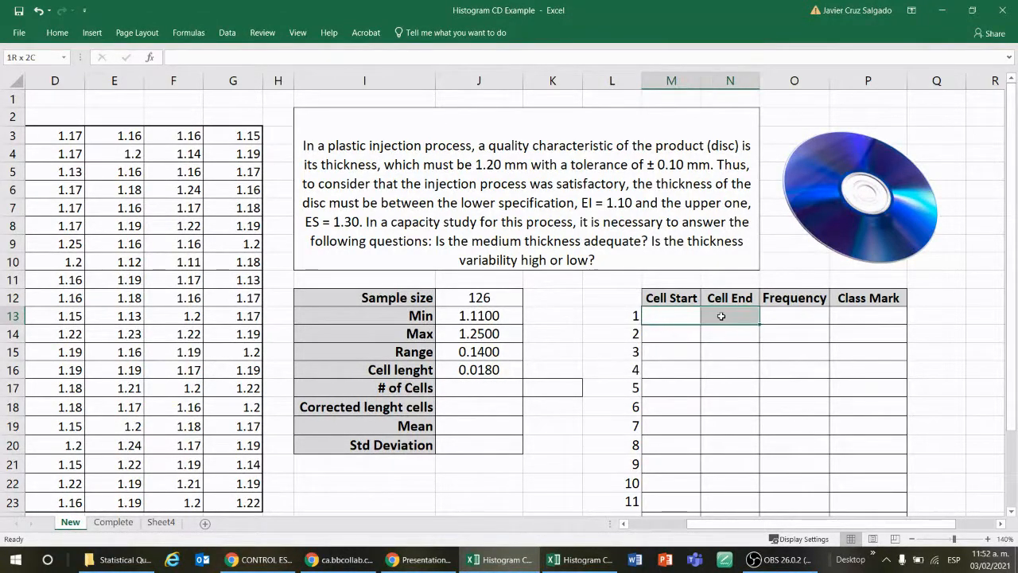
Step: Calculate the number of cells in J17 by dividing the range by the cell length, =J15/J16
click(501, 392)
key(alt+Tab)
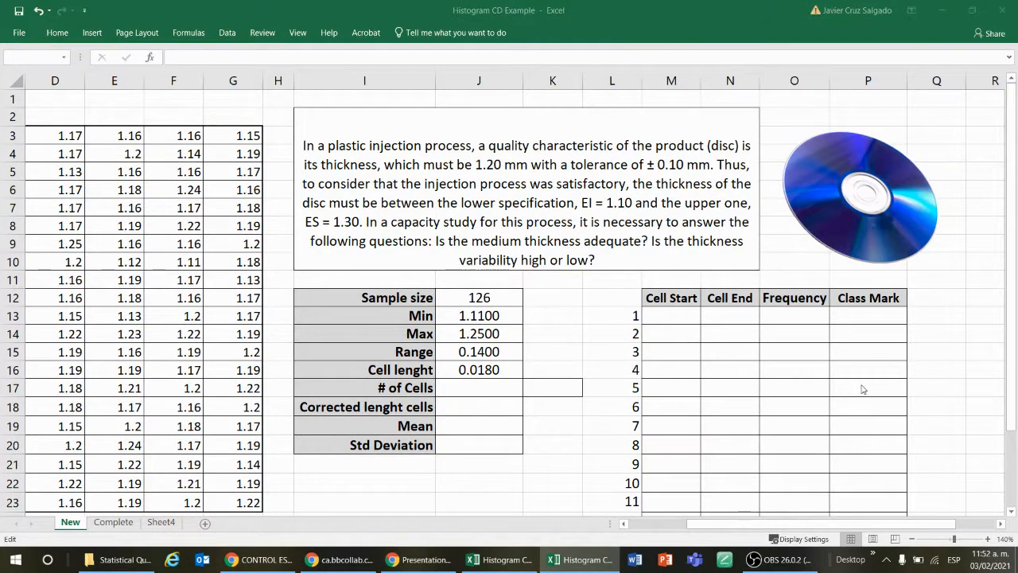
click(484, 389)
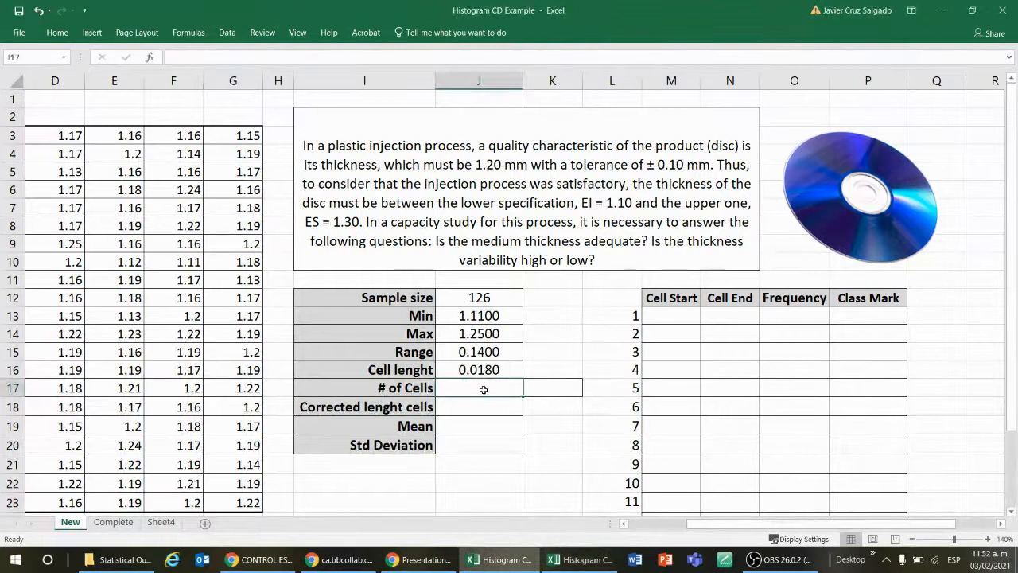
click(482, 405)
text(=)
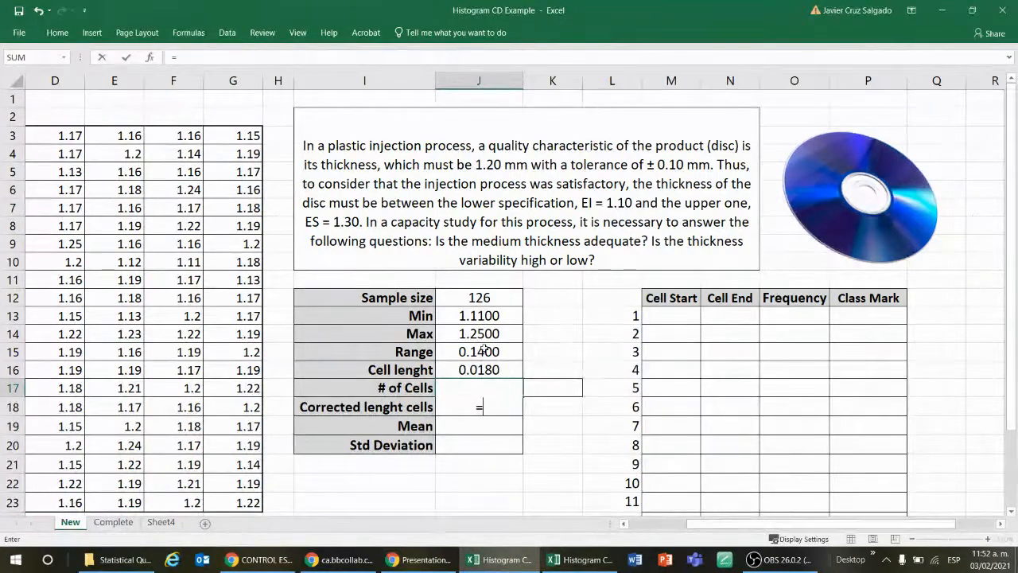
click(483, 350)
text(/)
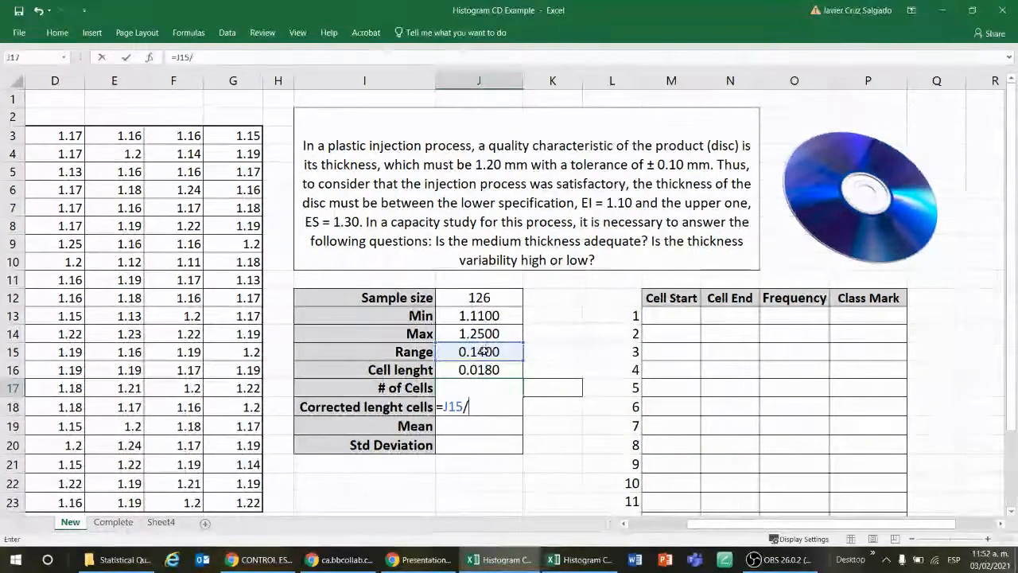
click(479, 369)
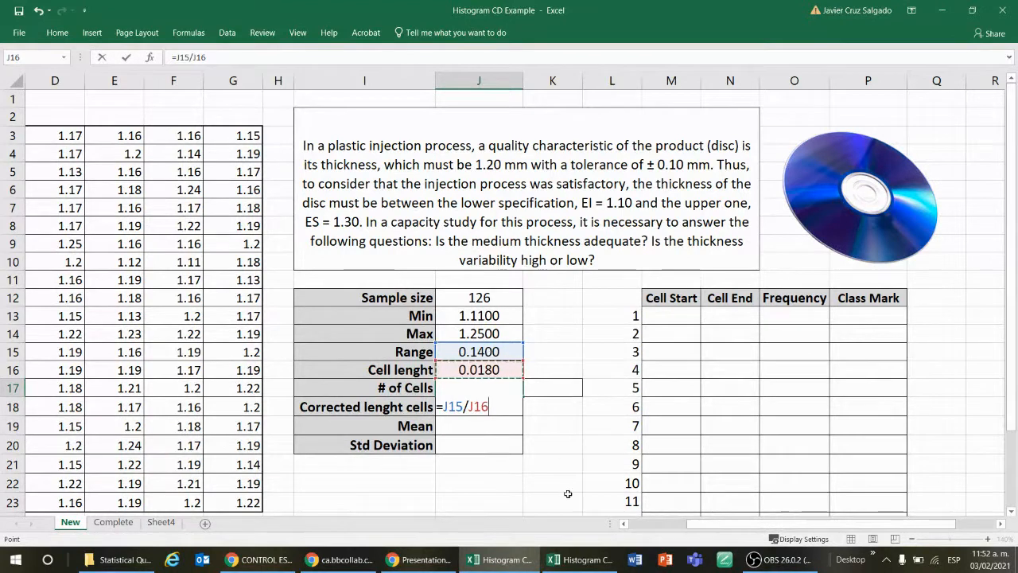
key(Return)
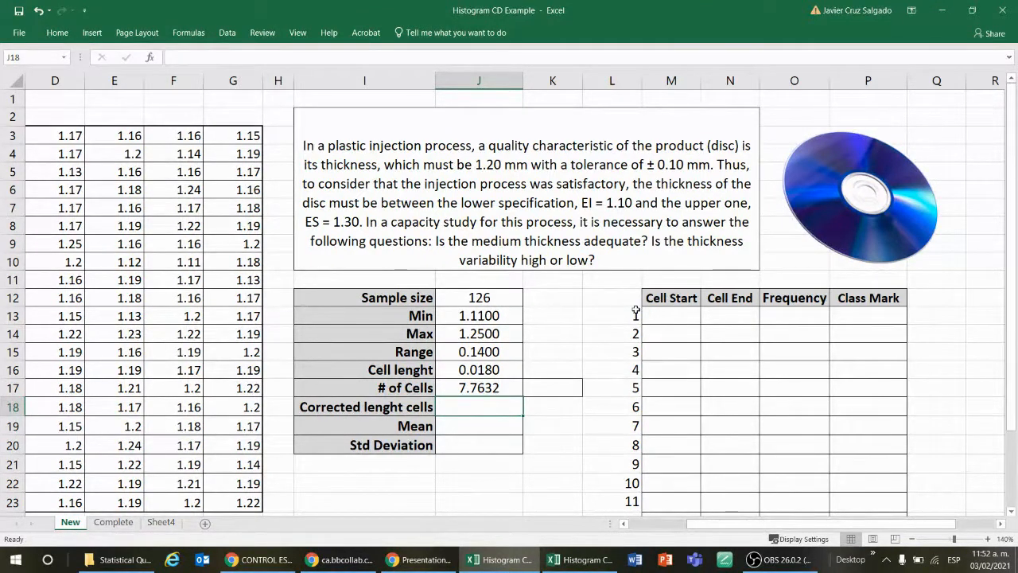
Step: Examine cell numbers 1 to 8 in column L beside the frequency table
drag(636, 312, 637, 429)
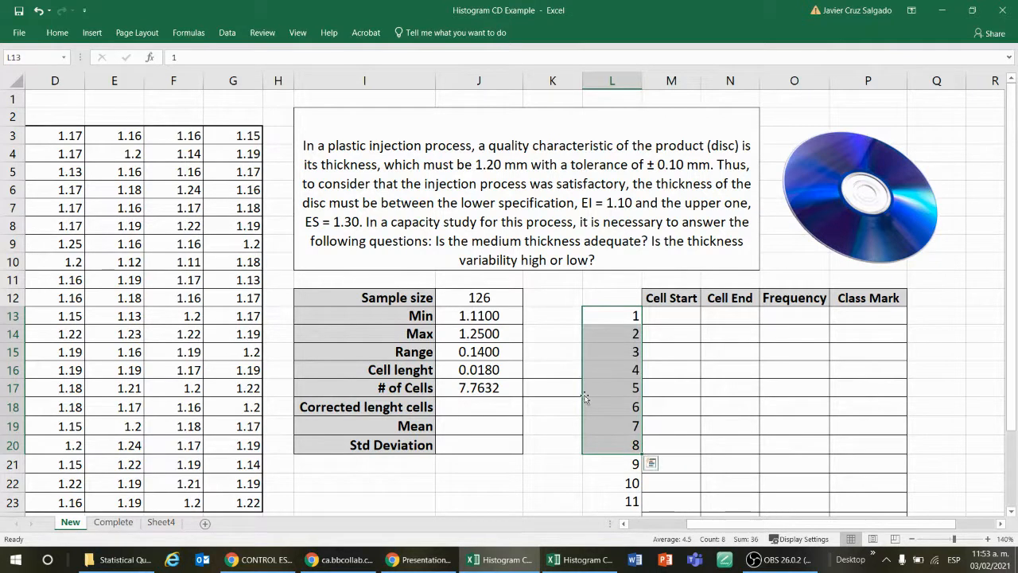
drag(619, 315, 634, 450)
click(574, 424)
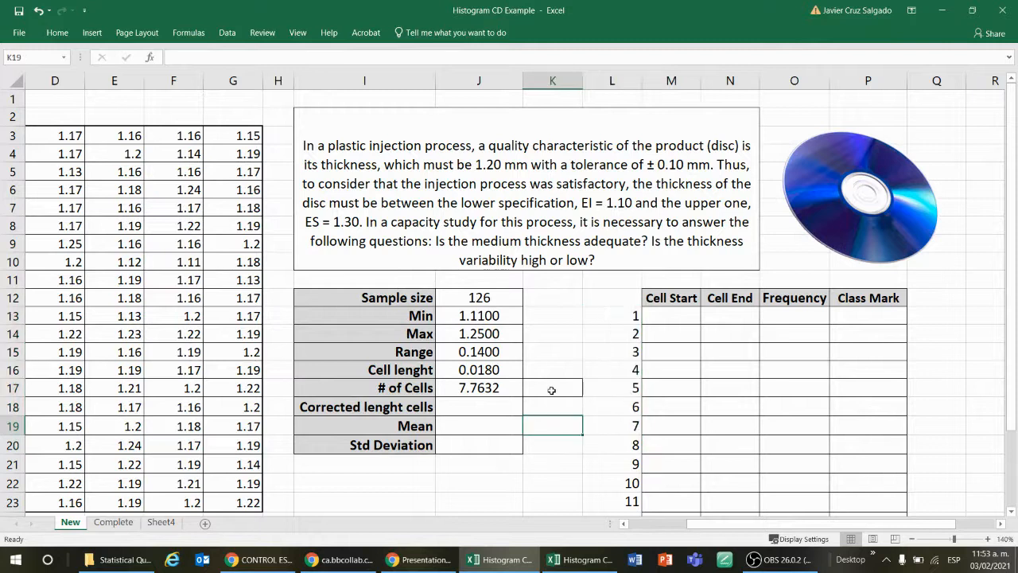
Step: Round the number of cells to a whole number in K17 with =ROUND(J17, 0)
click(549, 386)
key(Return)
text(=re)
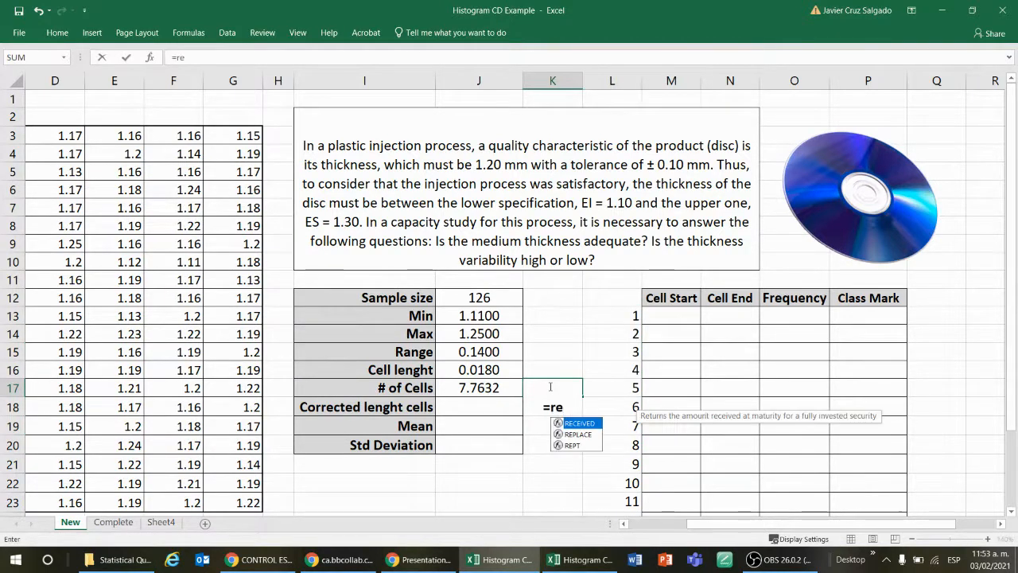
key(BackSpace)
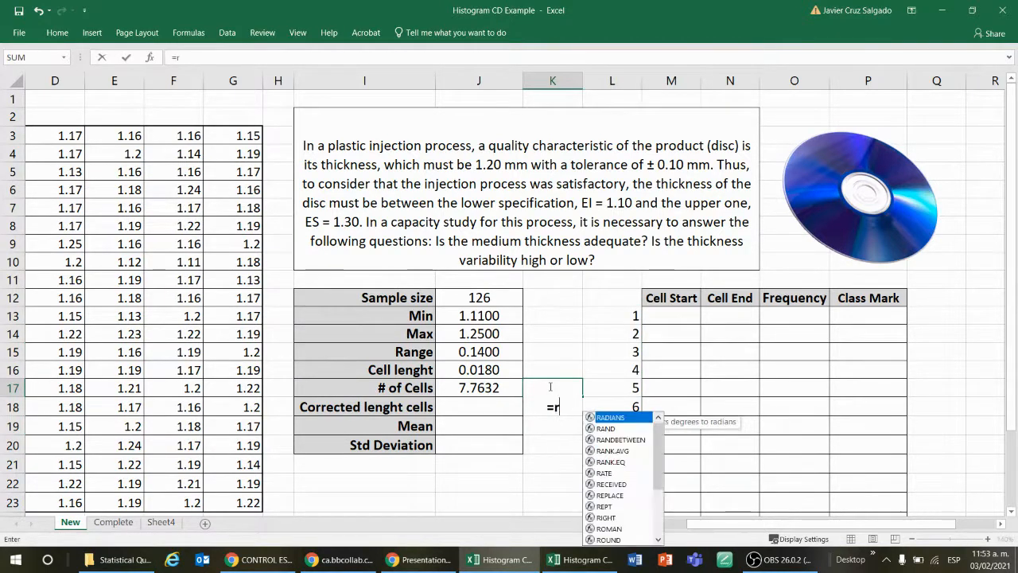
text(oun)
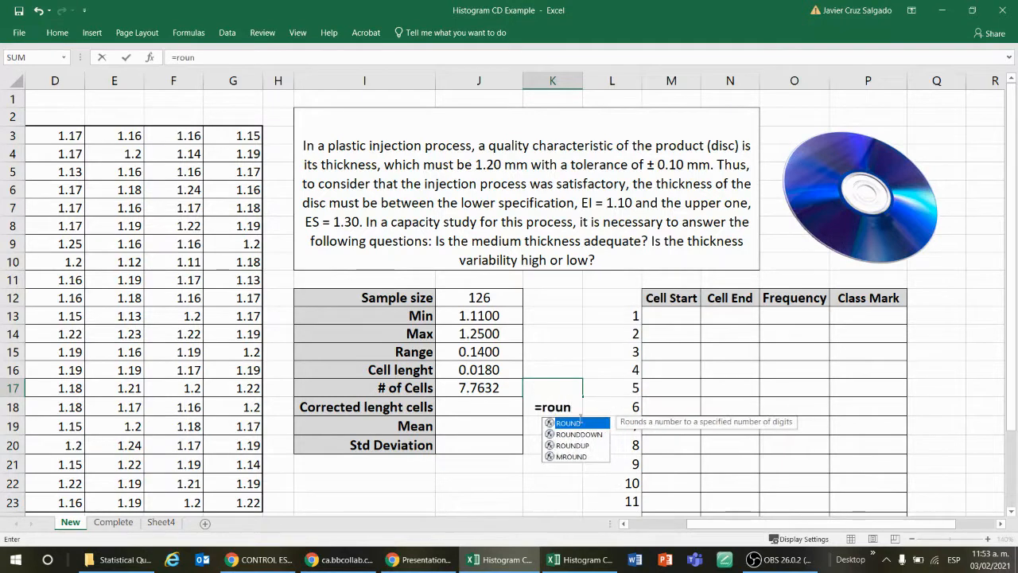
double_click(581, 419)
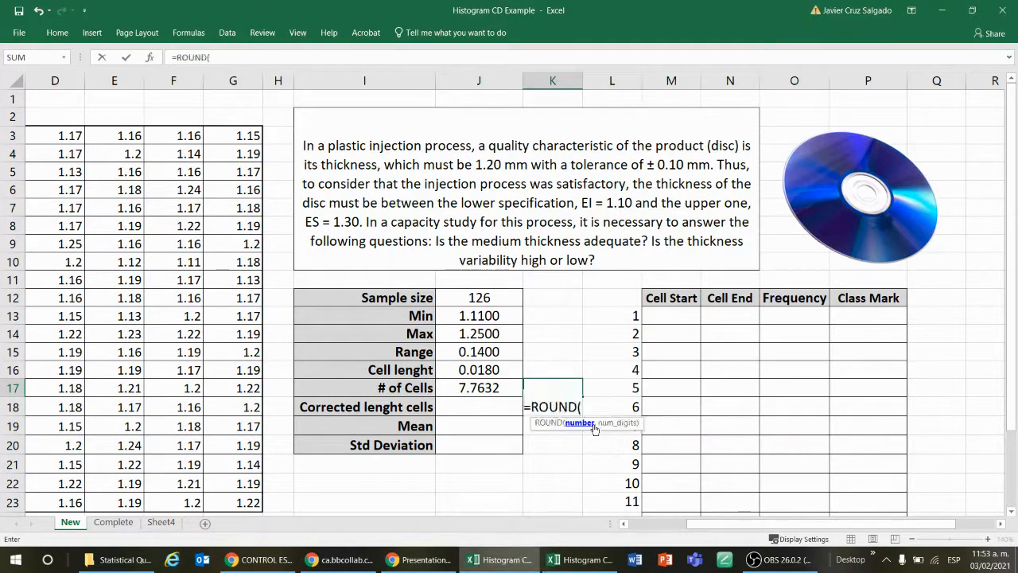
click(474, 387)
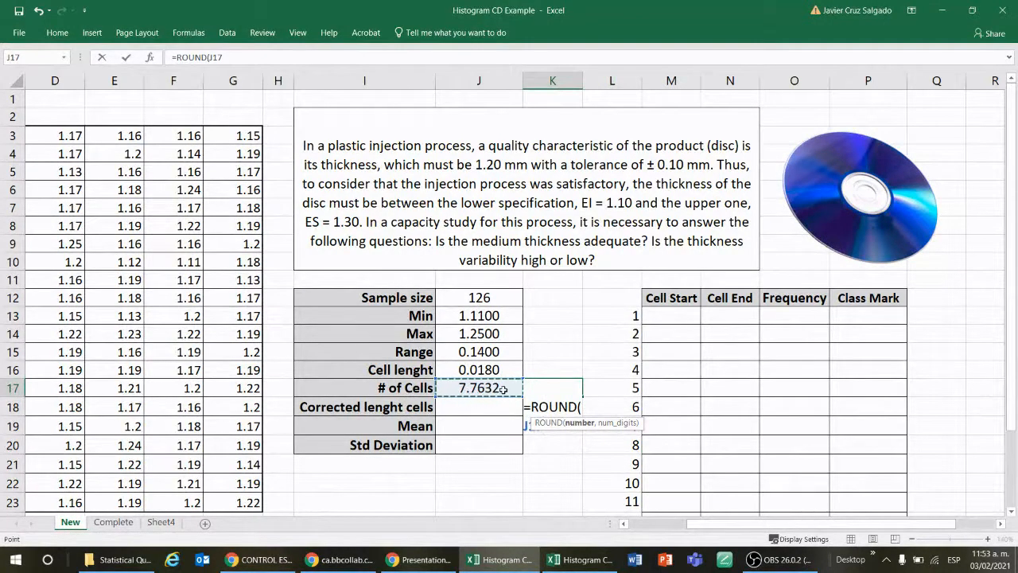
text(, 1)
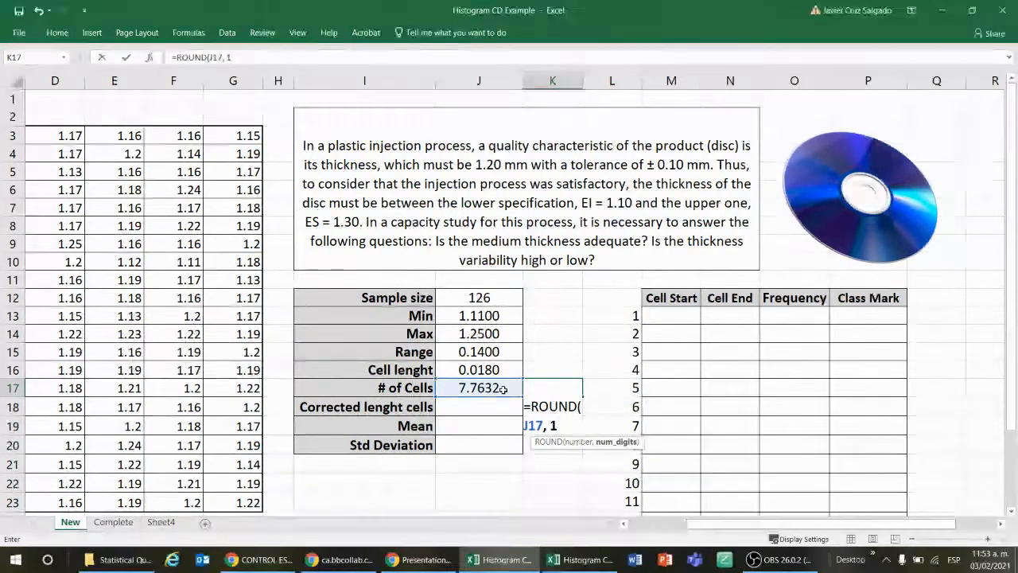
key(BackSpace)
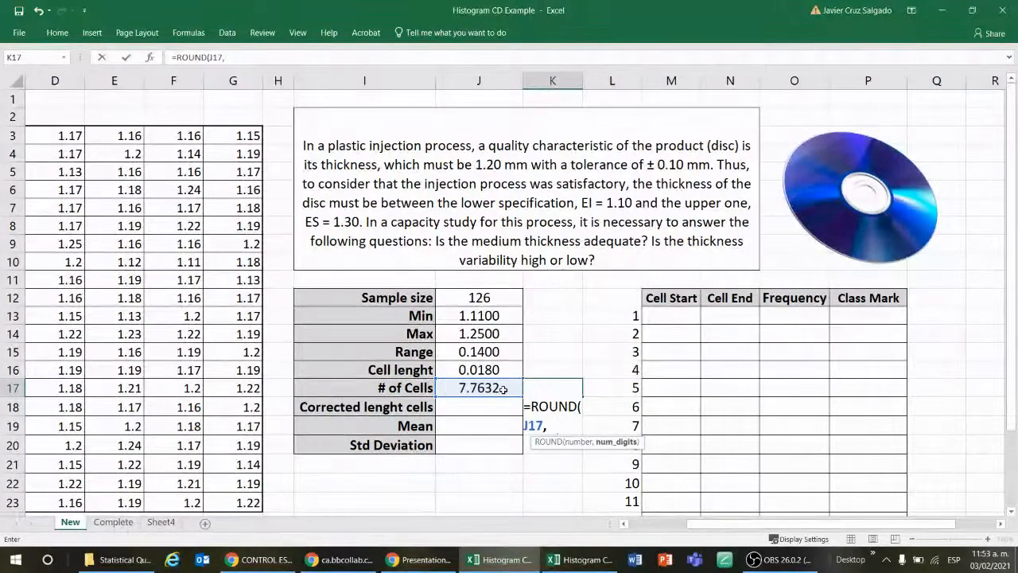
text(2)
key(BackSpace)
text(0)
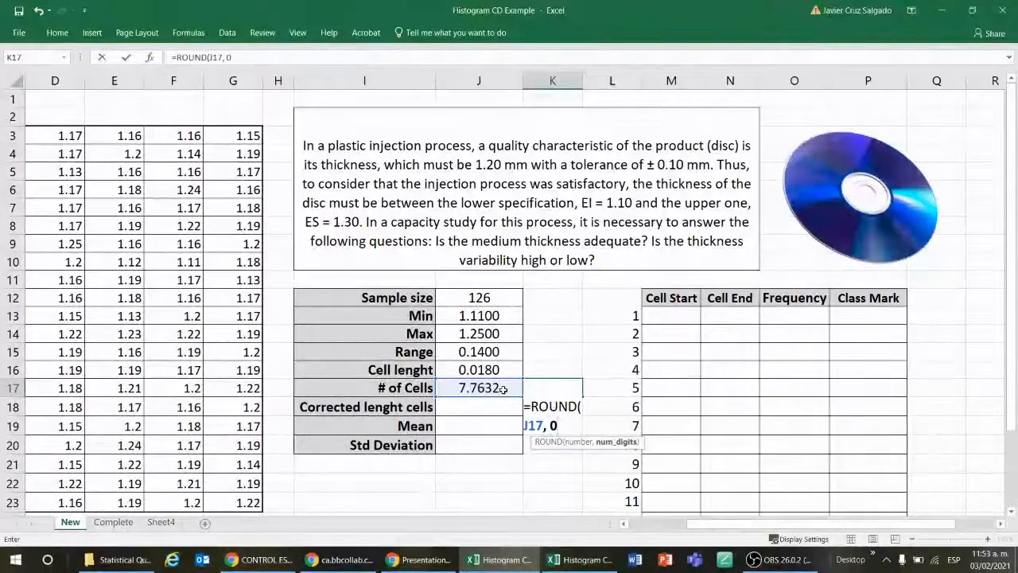
text())
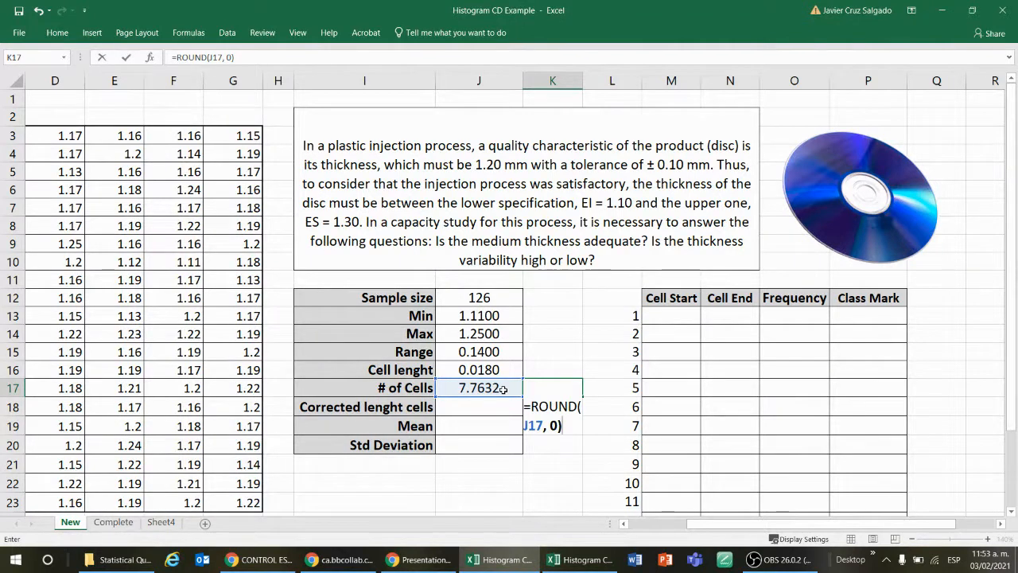
key(Return)
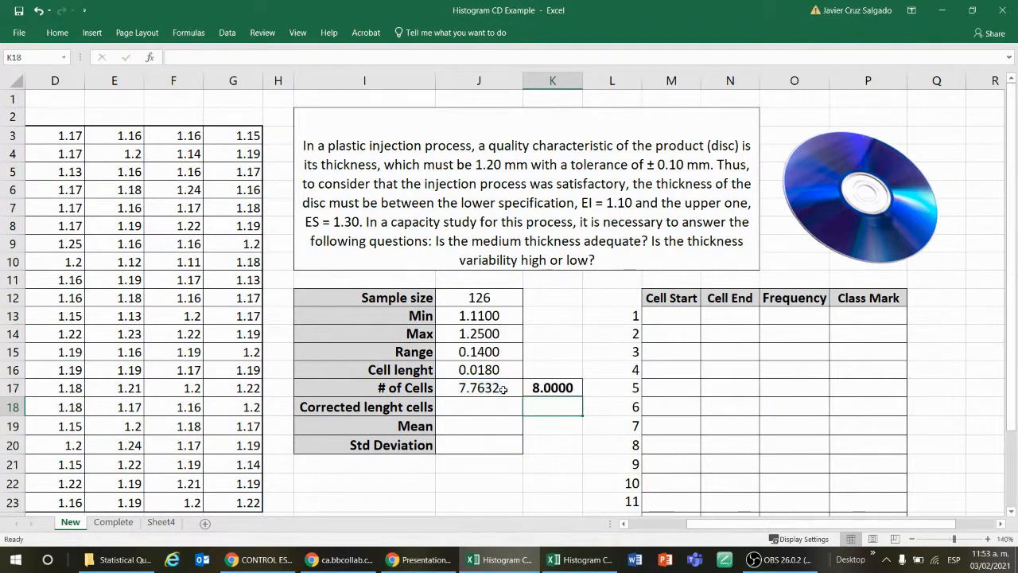
Step: Format the rounded number of cells in K17 to show no decimal places
key(Up)
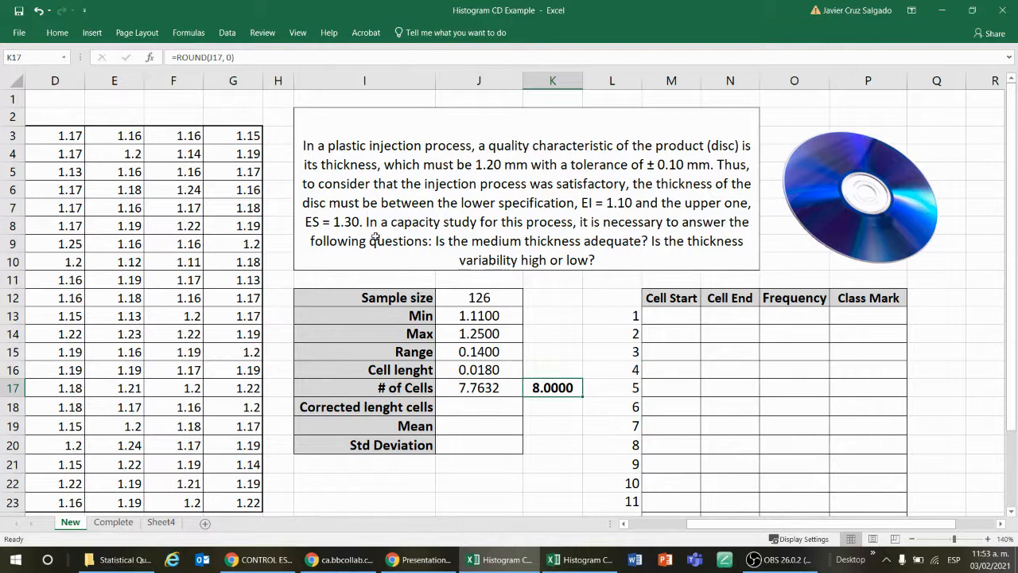
click(57, 33)
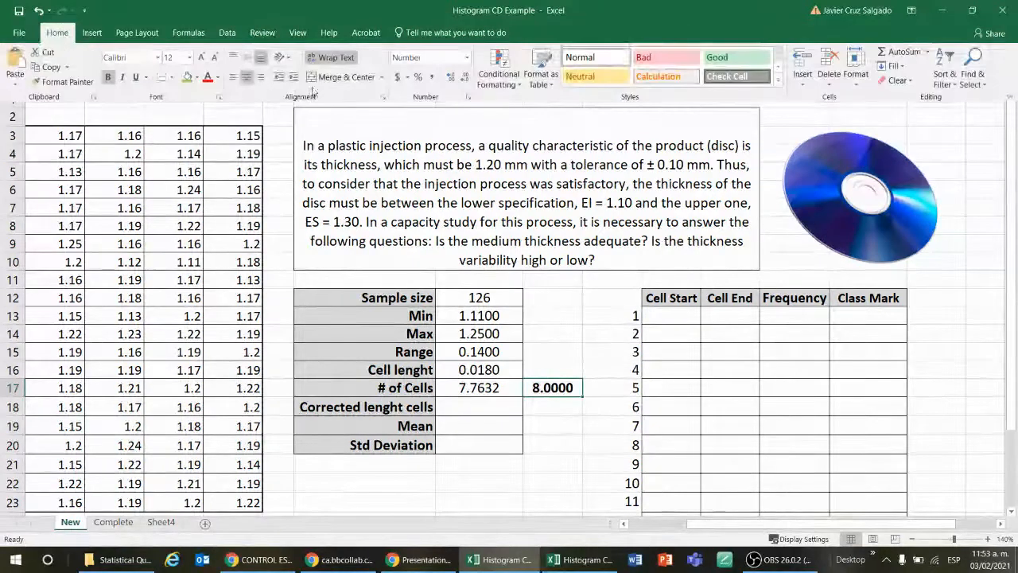
click(465, 77)
click(465, 77)
click(465, 77)
click(465, 77)
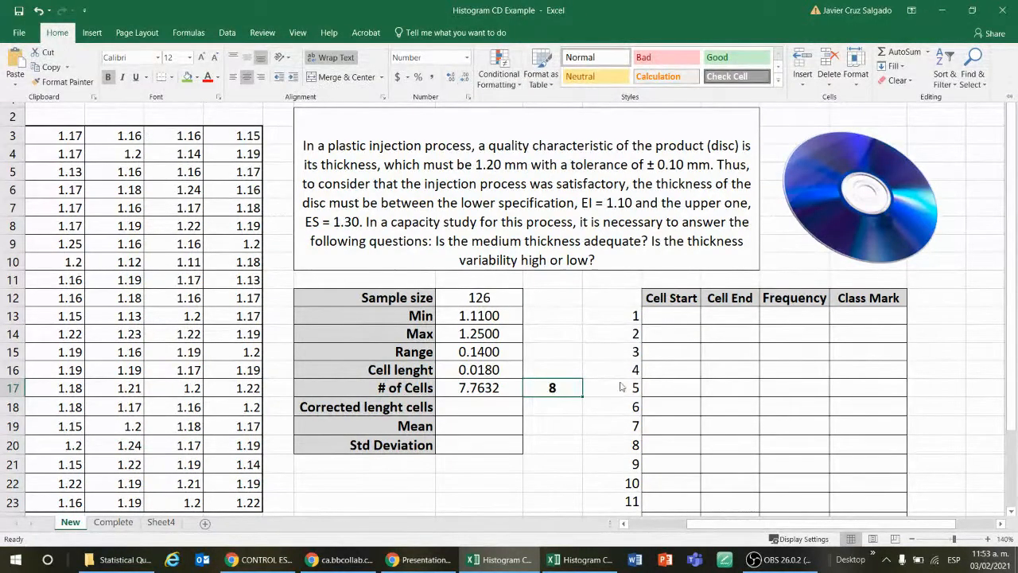
click(564, 425)
click(540, 427)
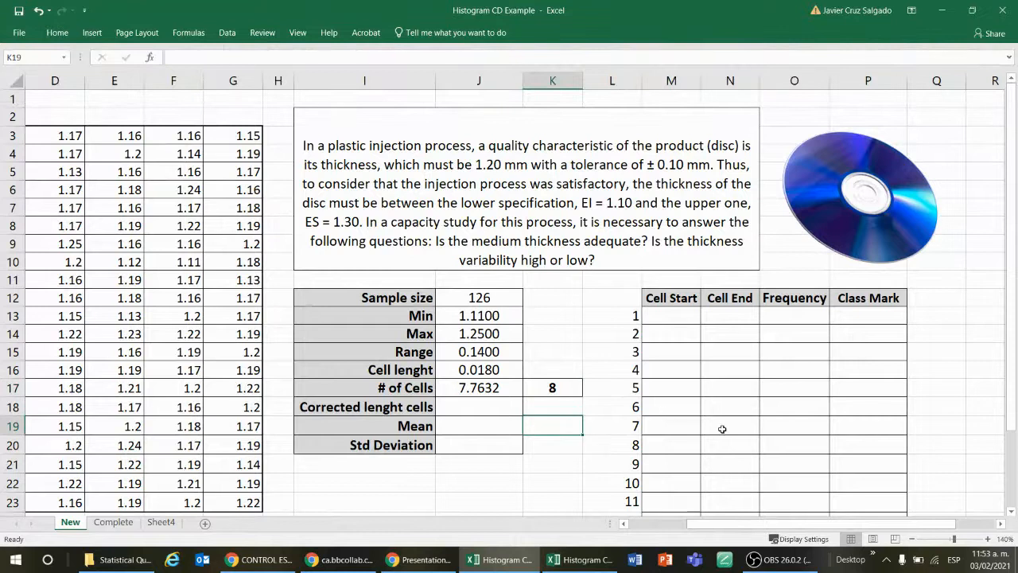
Step: Fill rows 1 to 8 of the frequency table, M13:P20, with green across all four columns
scroll(722, 428, down, 1)
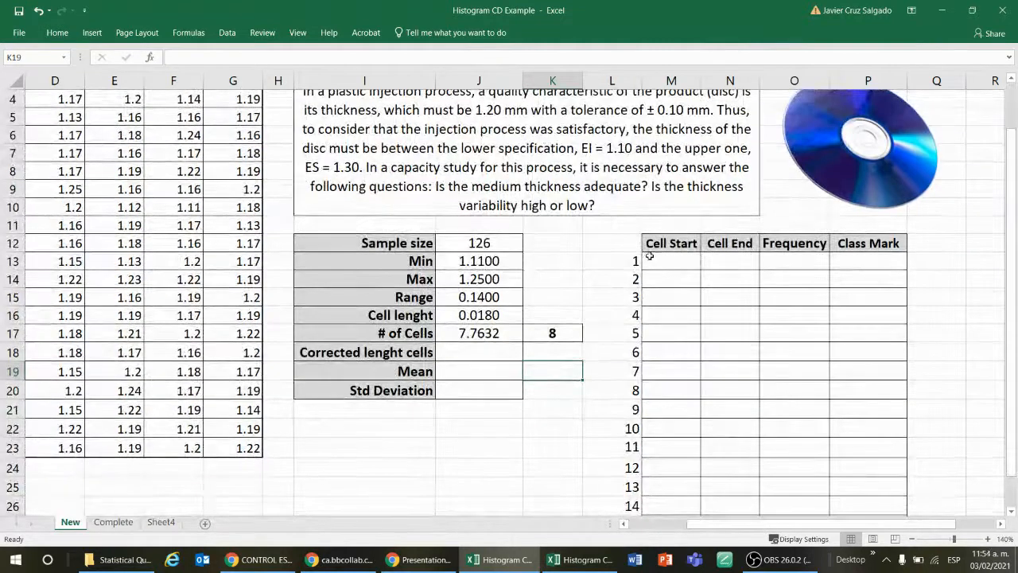
drag(650, 256, 860, 393)
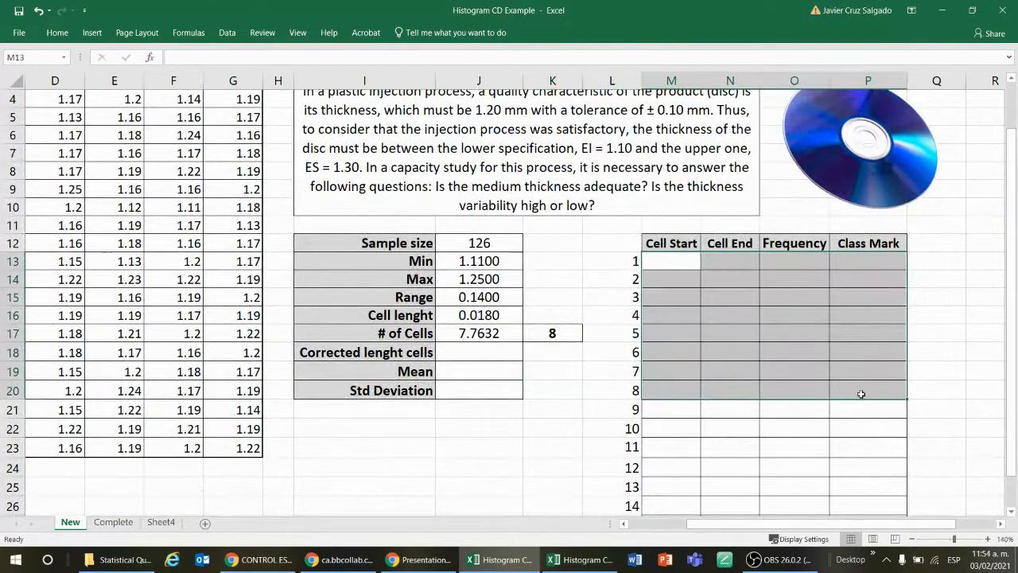
scroll(840, 448, down, 2)
scroll(840, 448, up, 3)
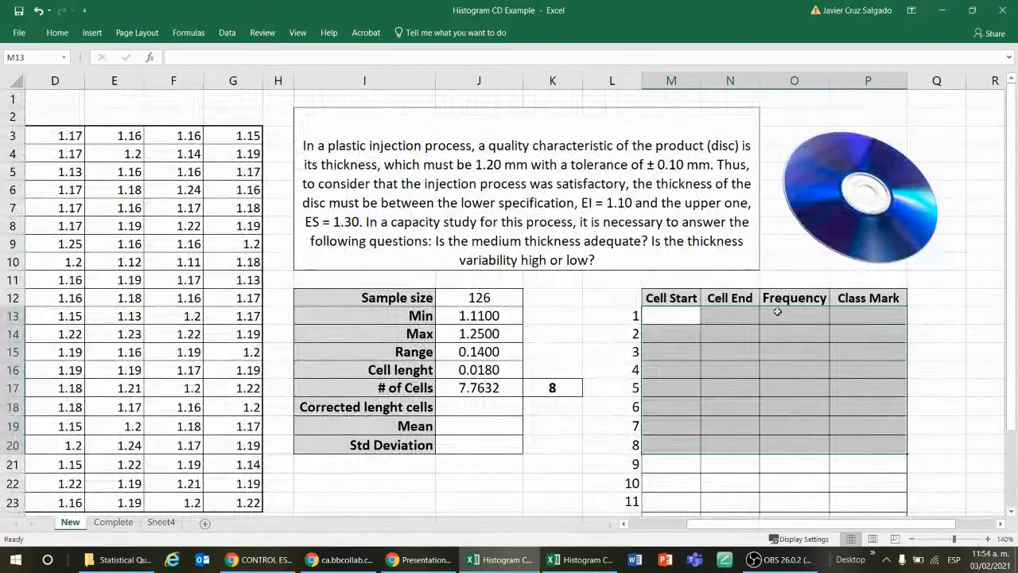
click(56, 33)
click(189, 77)
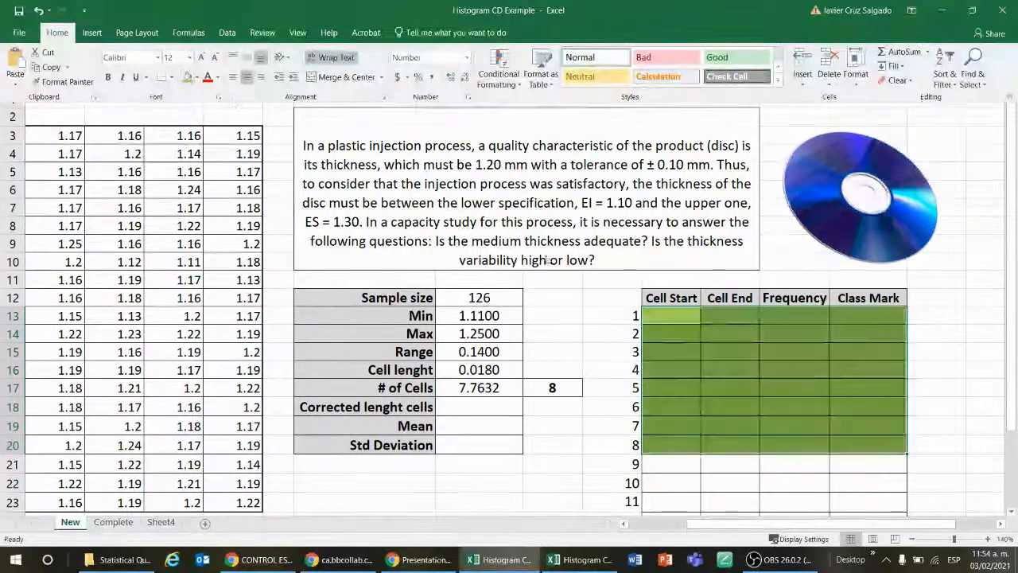
click(561, 313)
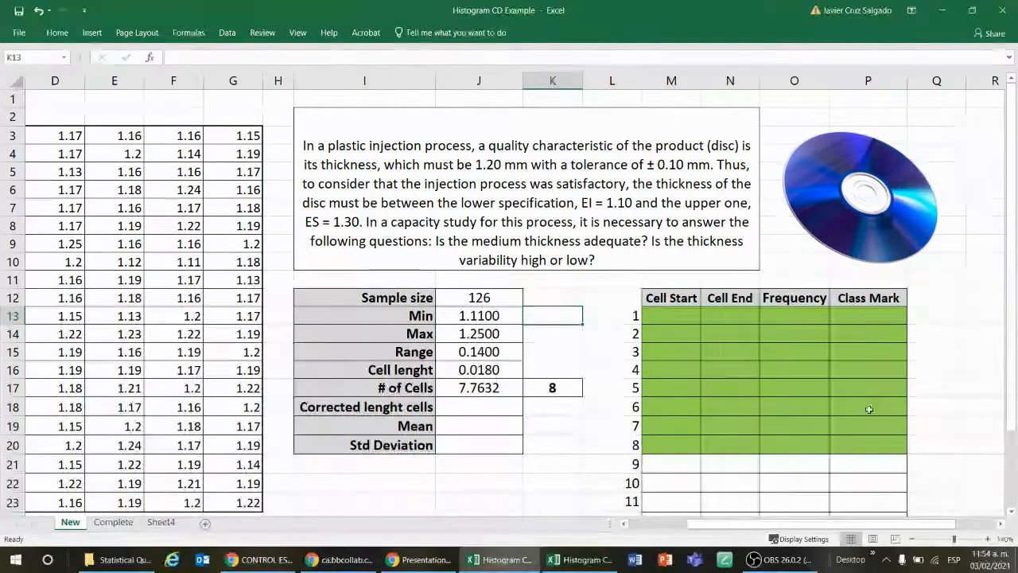
Step: Review the cell length in J16, the number of cells in J17 and its rounded value in K17
click(538, 389)
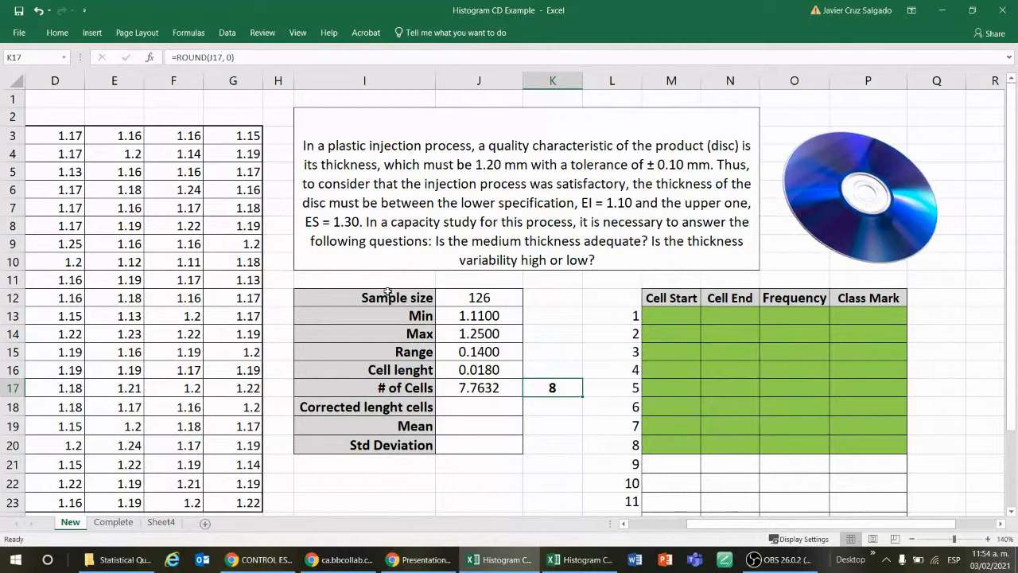
key(alt+Tab)
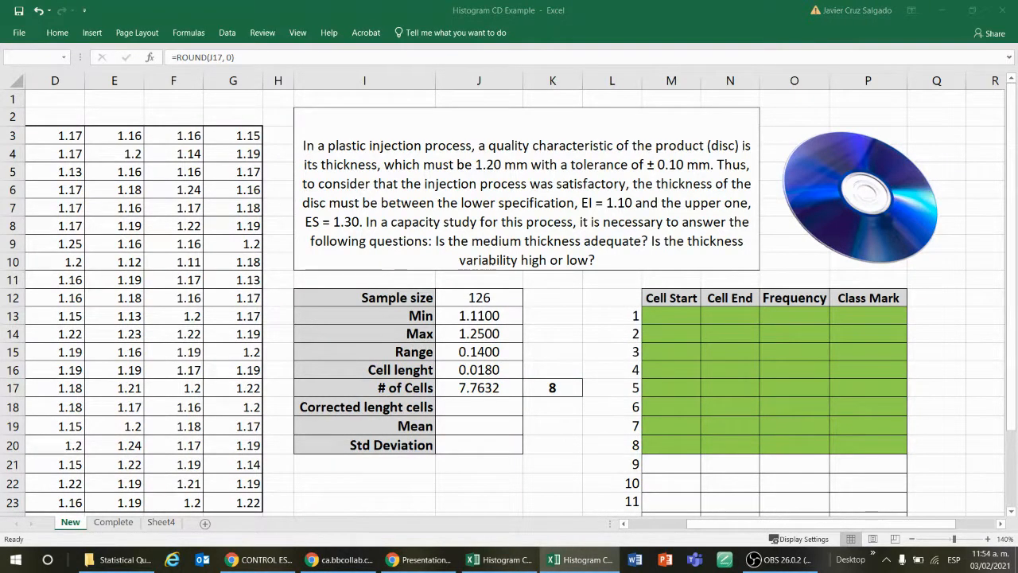
key(F2)
click(477, 371)
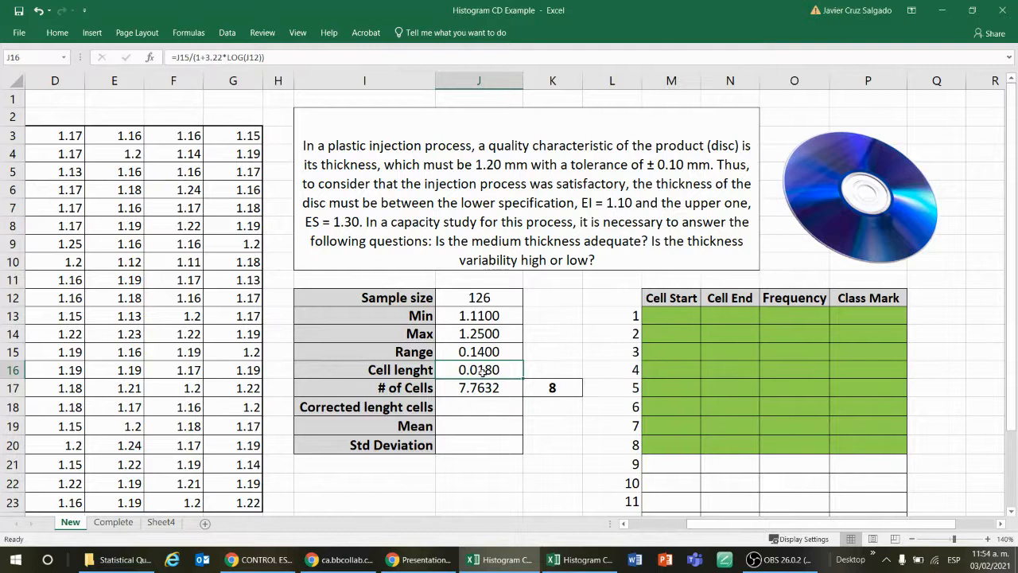
click(487, 386)
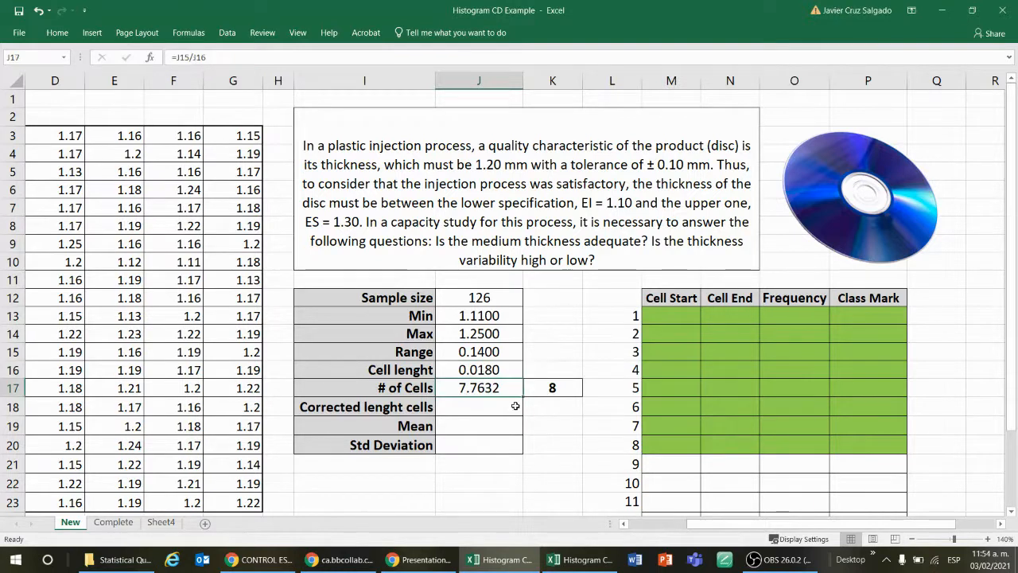
key(Up)
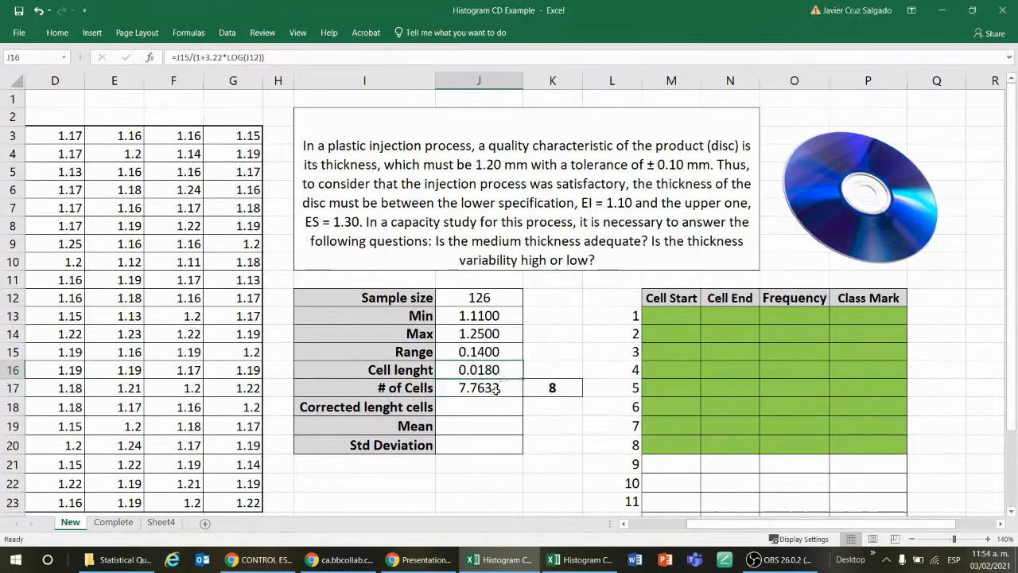
click(494, 388)
key(Up)
click(562, 388)
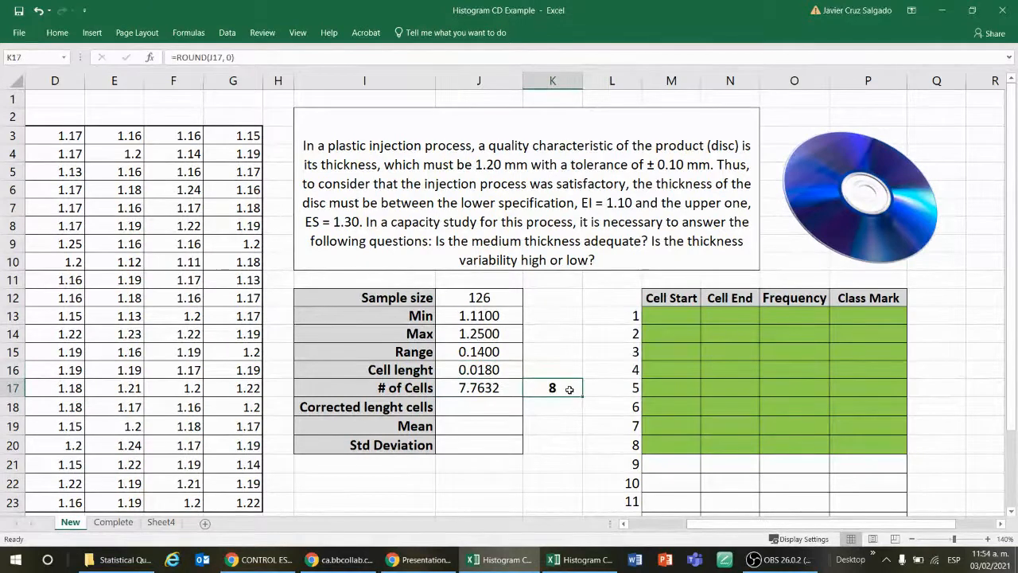
click(480, 404)
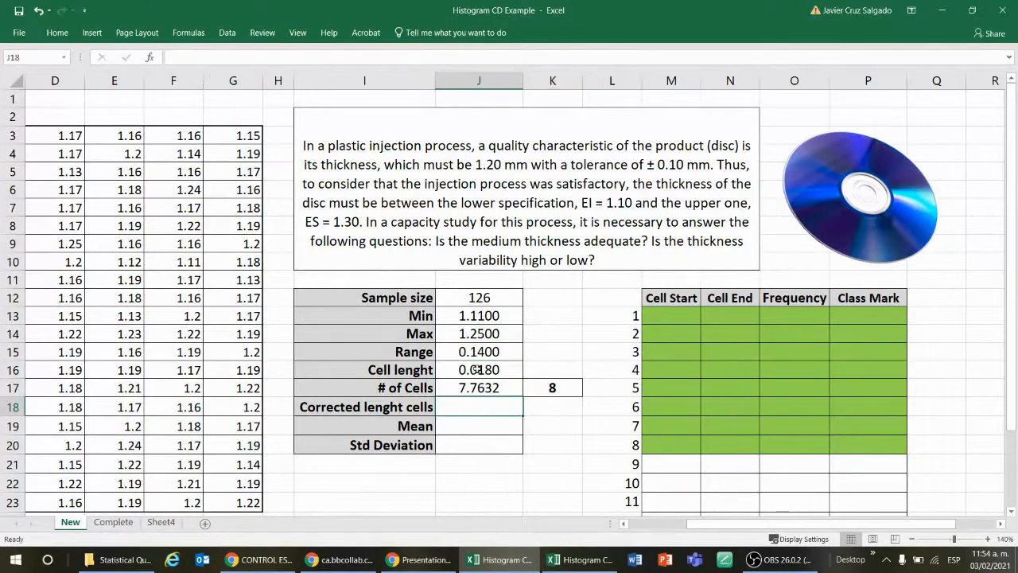
drag(672, 313, 713, 312)
click(491, 370)
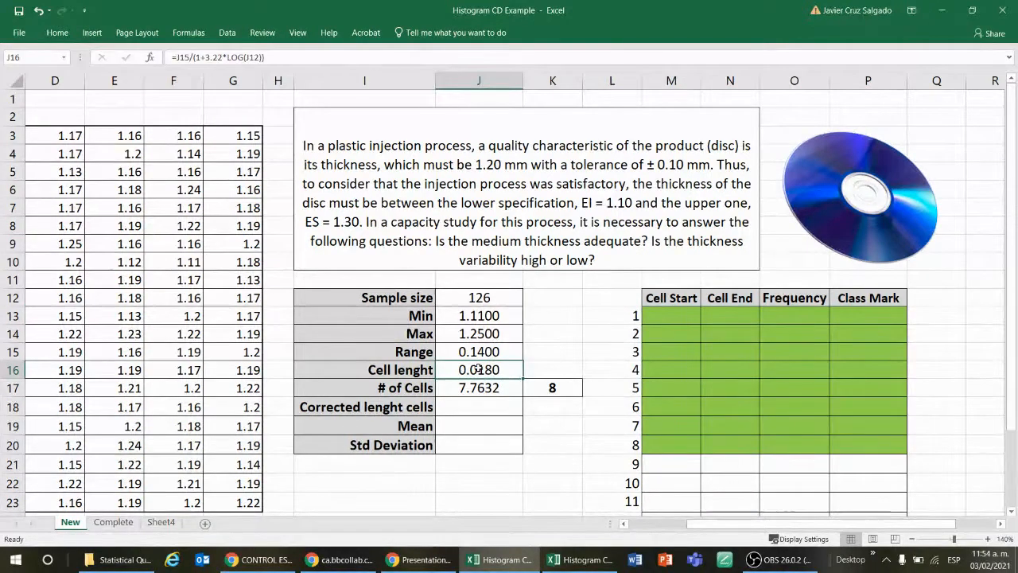
click(485, 384)
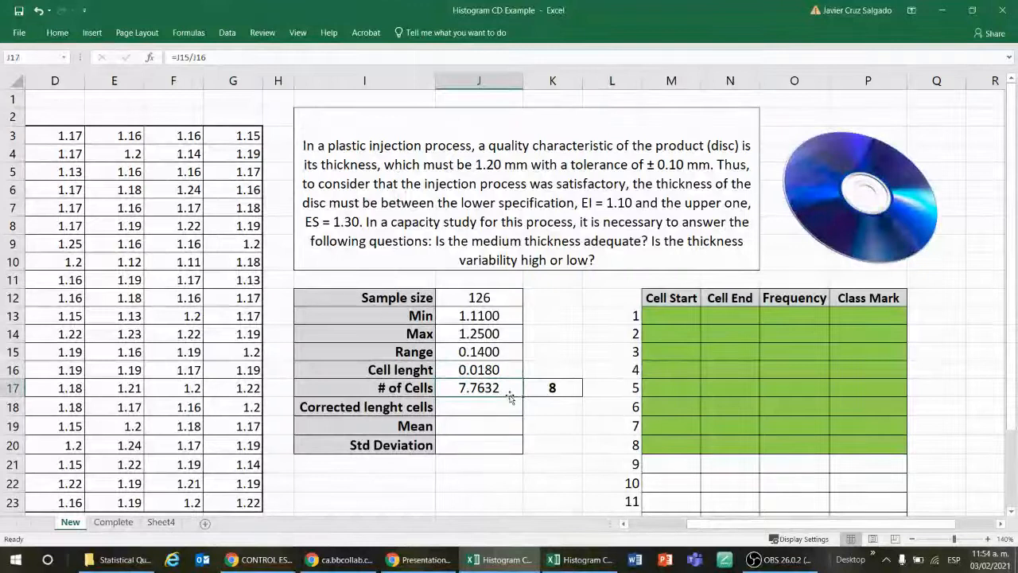
click(546, 388)
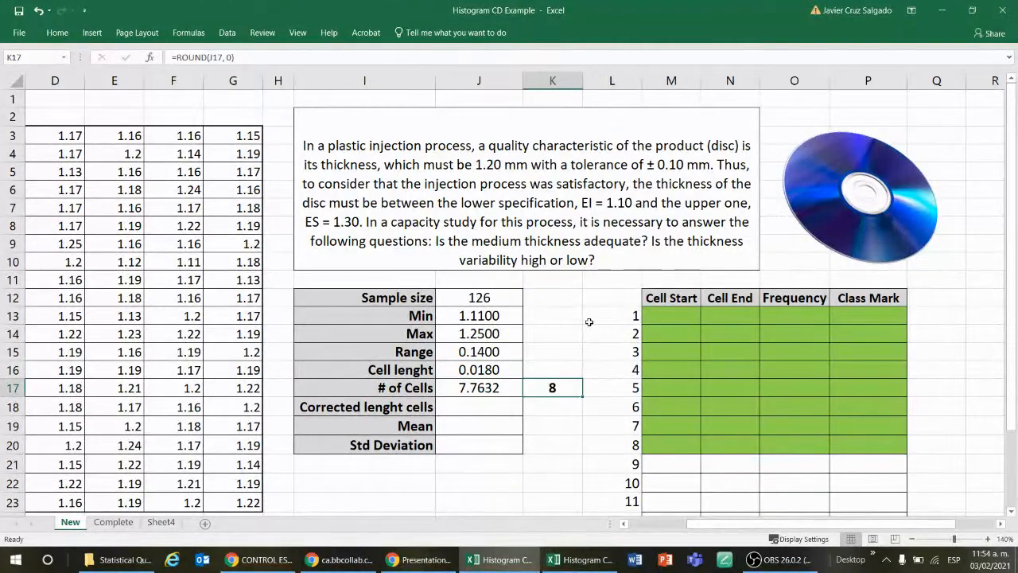
Step: Calculate the corrected cell length in J18 by dividing the range by the rounded number of cells, =J15/K17
click(468, 411)
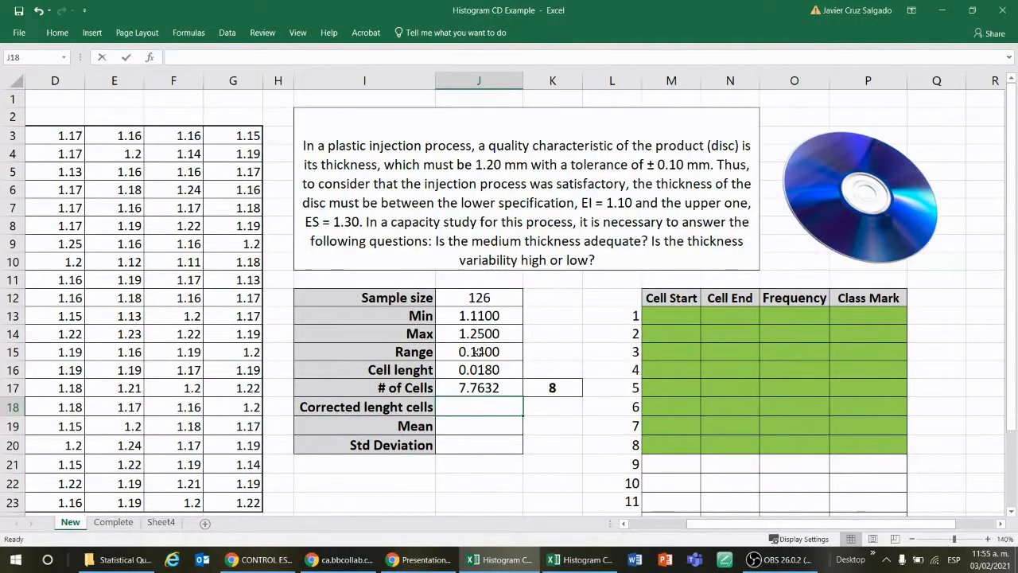
text(=)
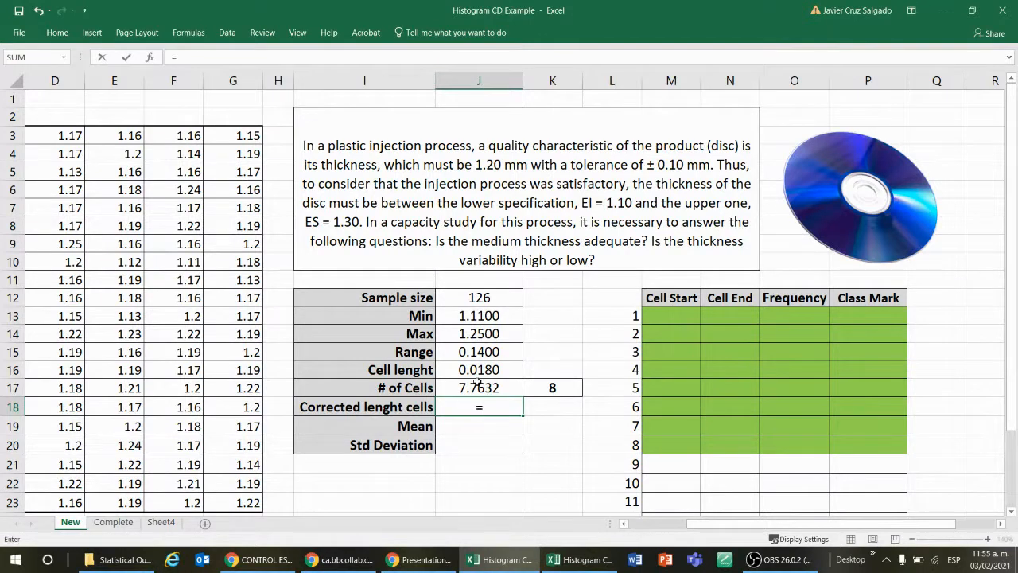
click(484, 349)
text(/)
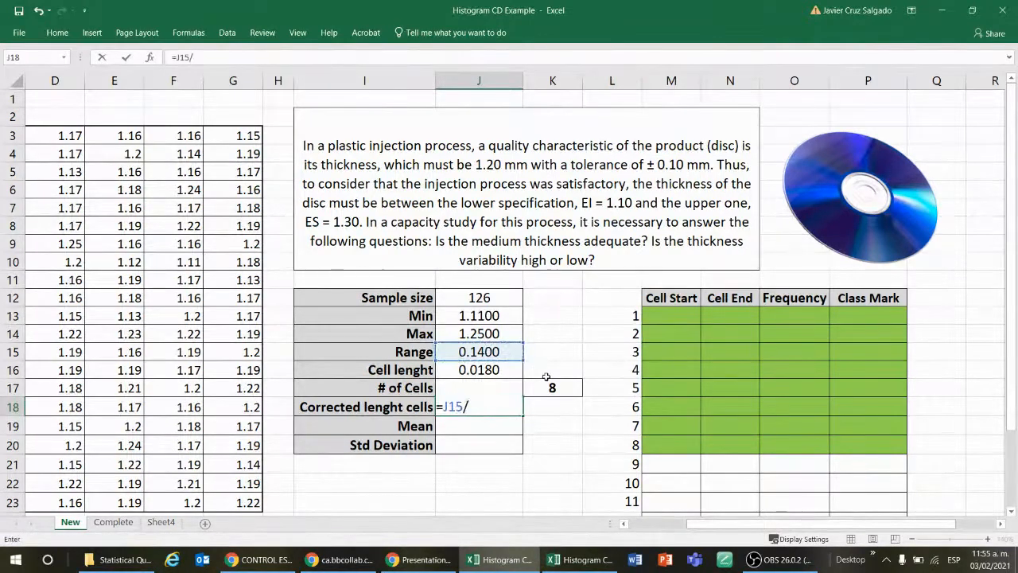
click(551, 387)
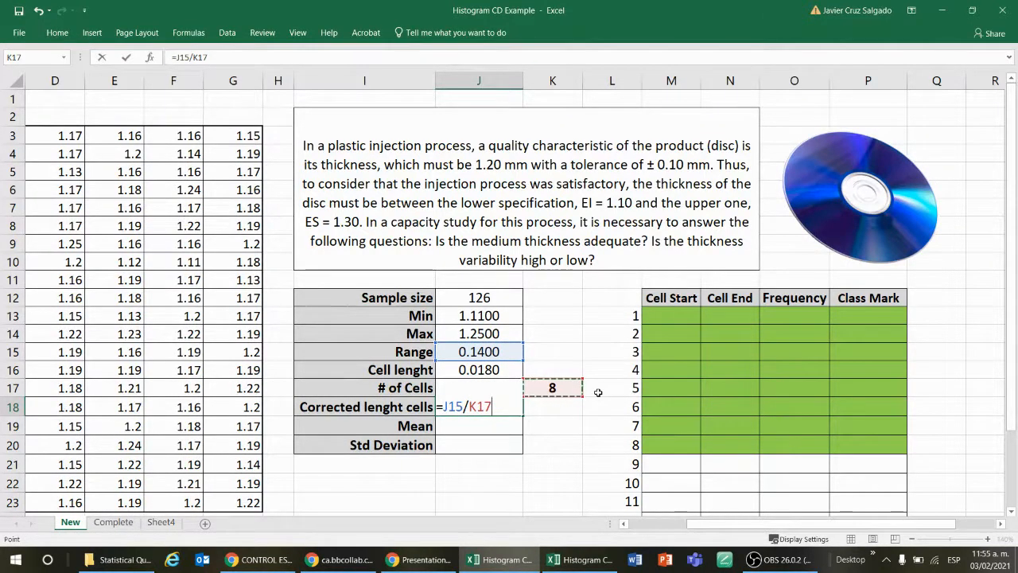
key(Return)
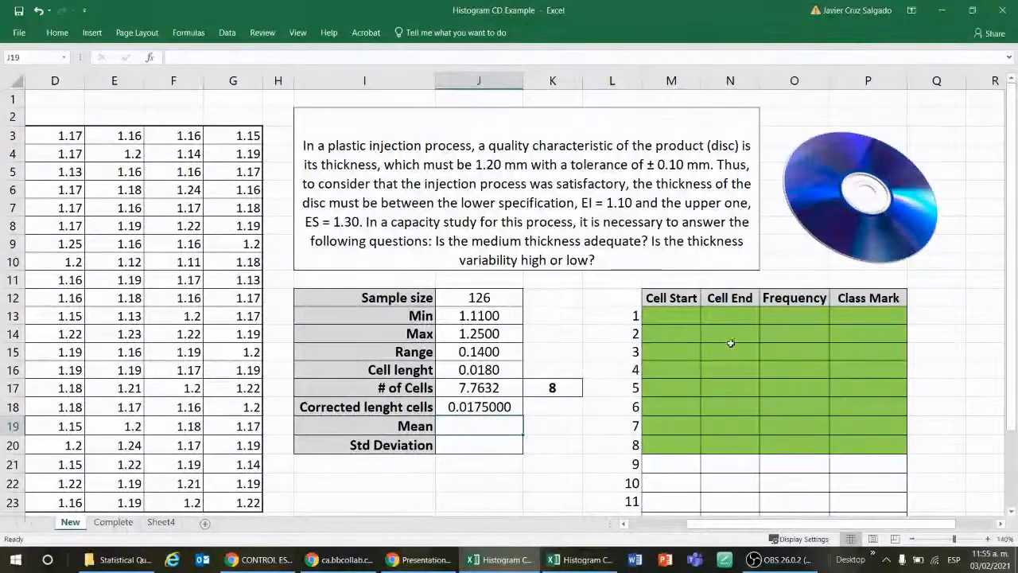
Step: Format the corrected cell length in J18 to show four decimal places
click(686, 315)
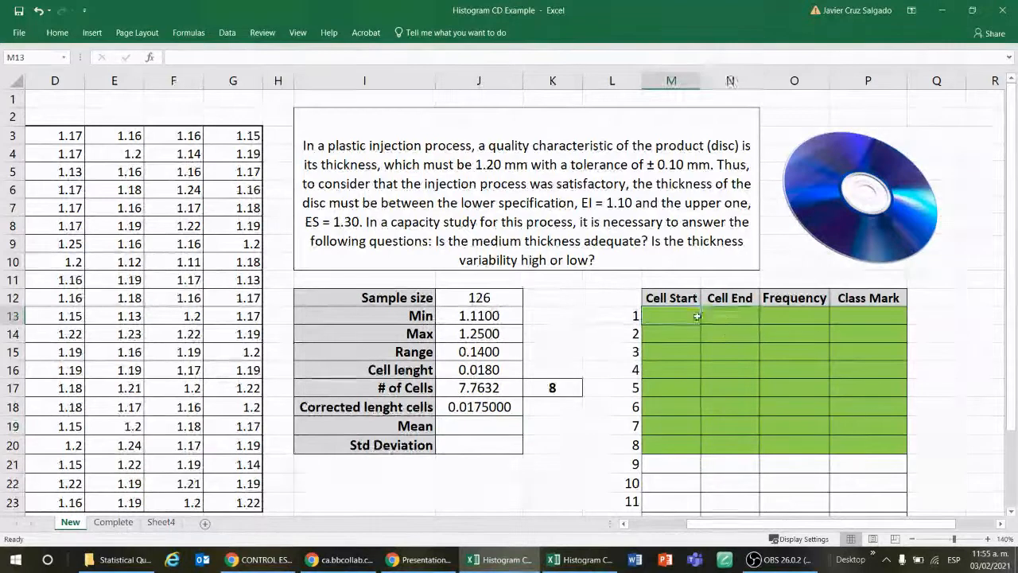
drag(697, 317, 728, 317)
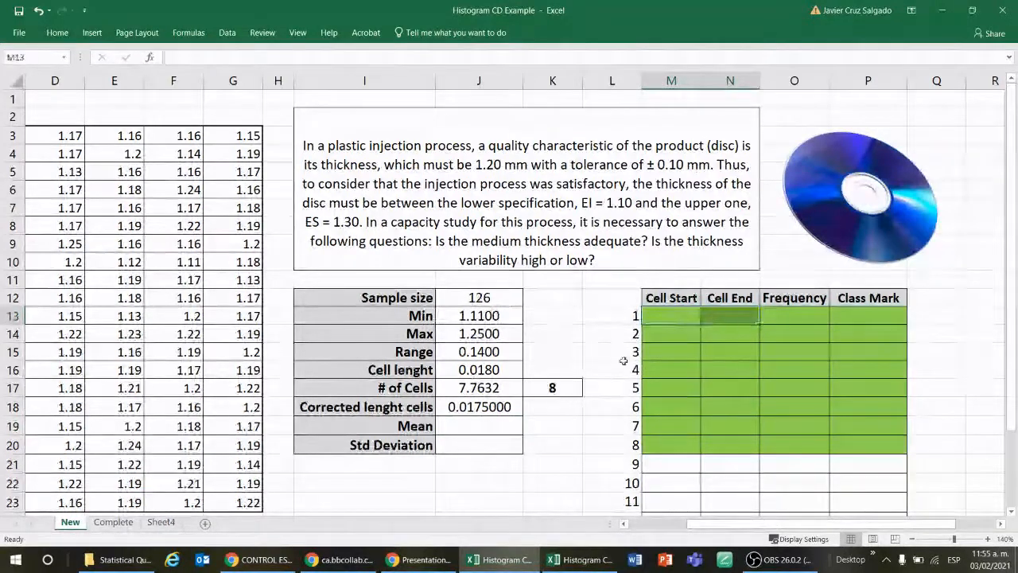
click(486, 406)
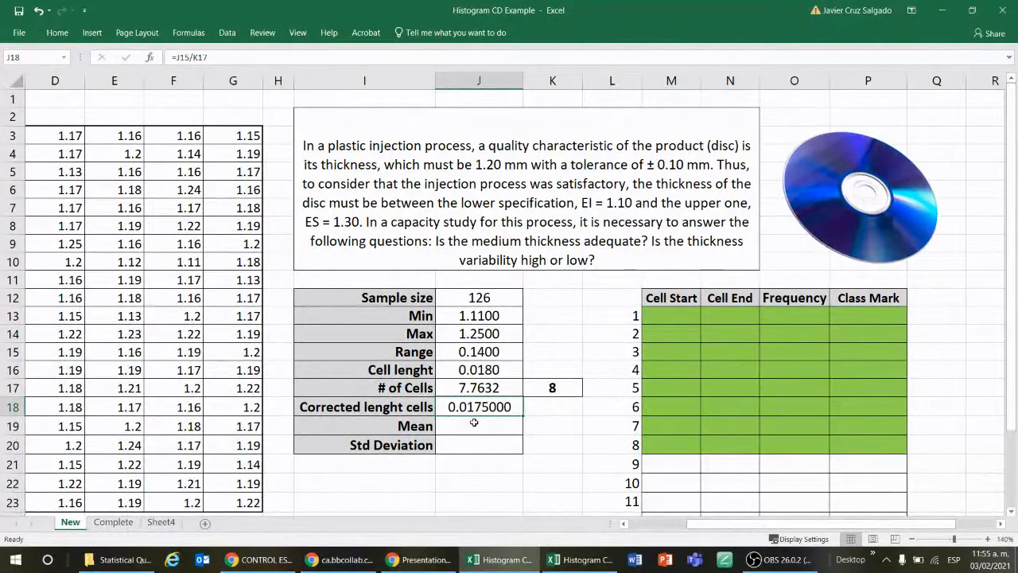
click(58, 33)
click(467, 76)
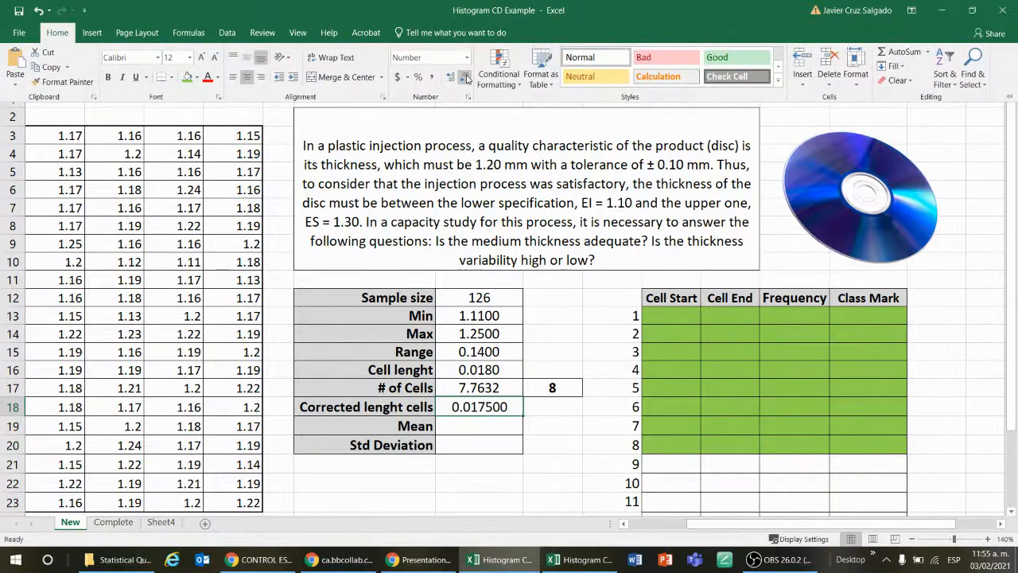
click(467, 77)
click(466, 77)
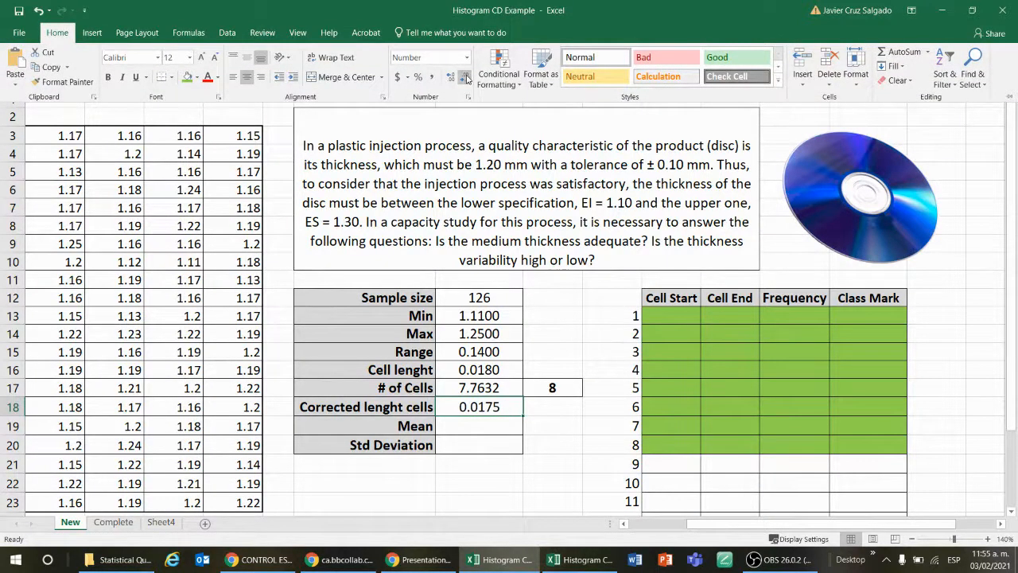
click(576, 422)
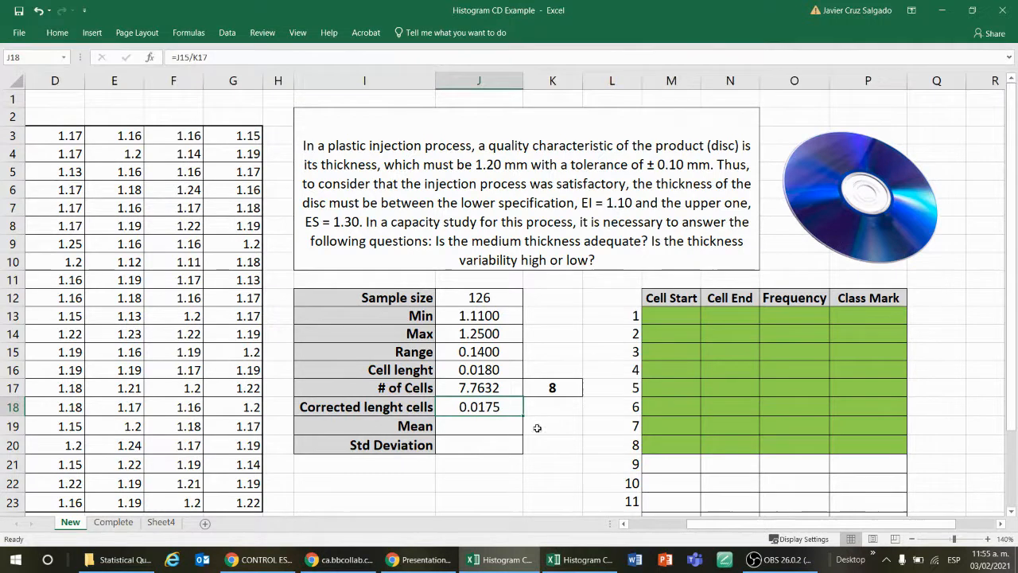
Step: Examine the corrected cell length formula in J18 and the range and rounded cell count it refers to
click(485, 425)
click(498, 409)
double_click(498, 407)
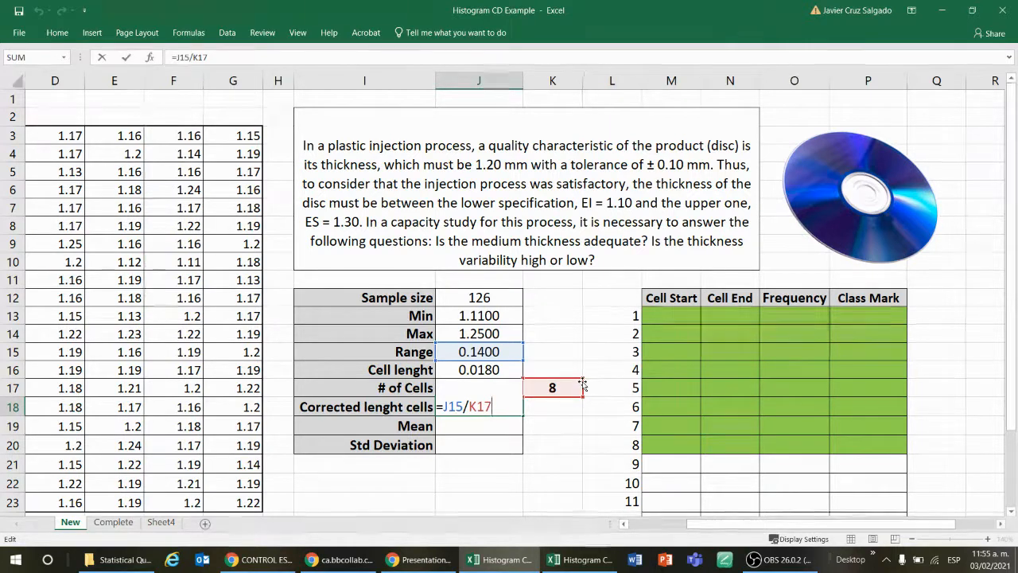
key(Tab)
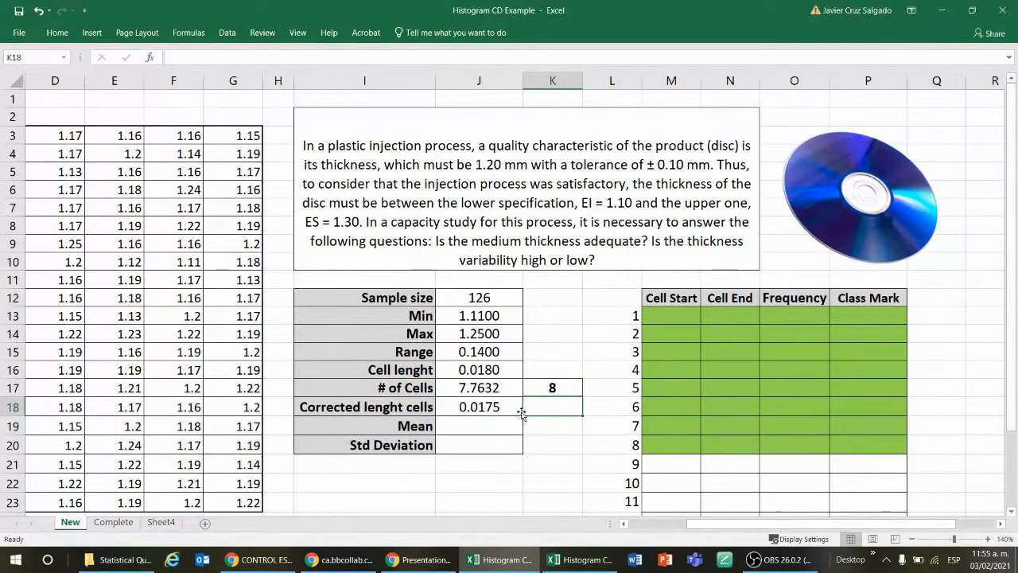
click(555, 429)
click(557, 447)
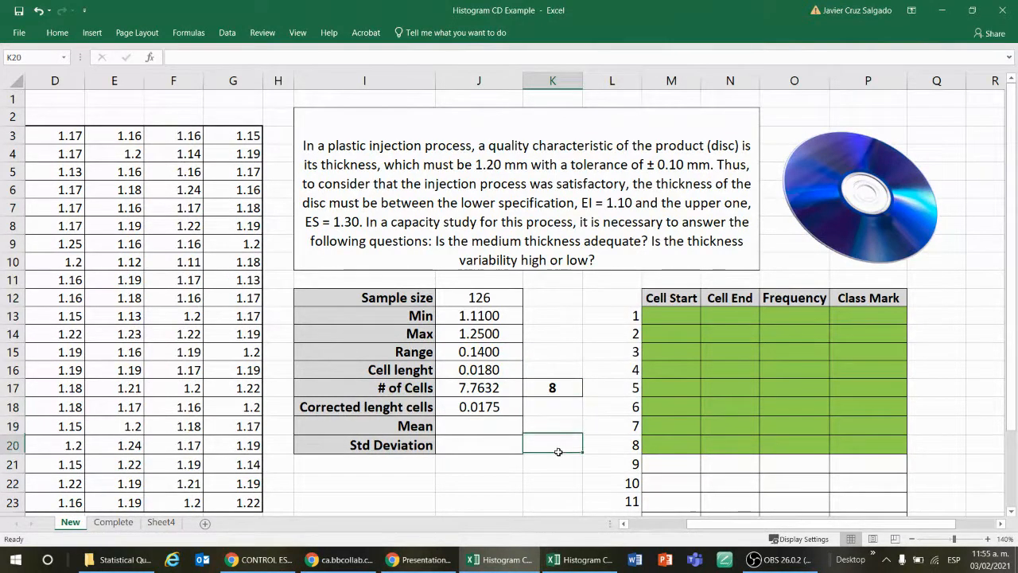
click(551, 419)
click(550, 409)
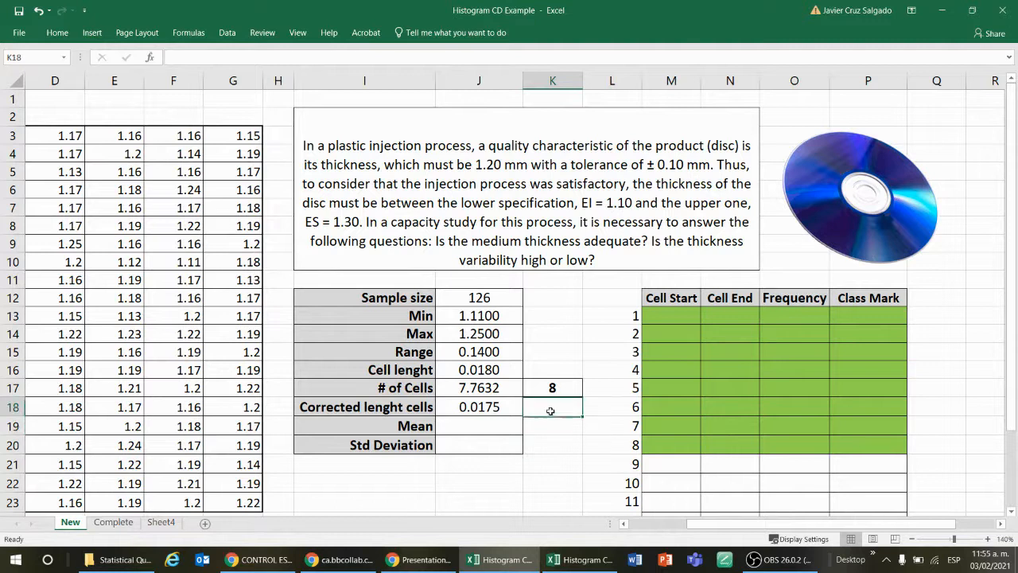
click(489, 407)
click(549, 430)
click(555, 448)
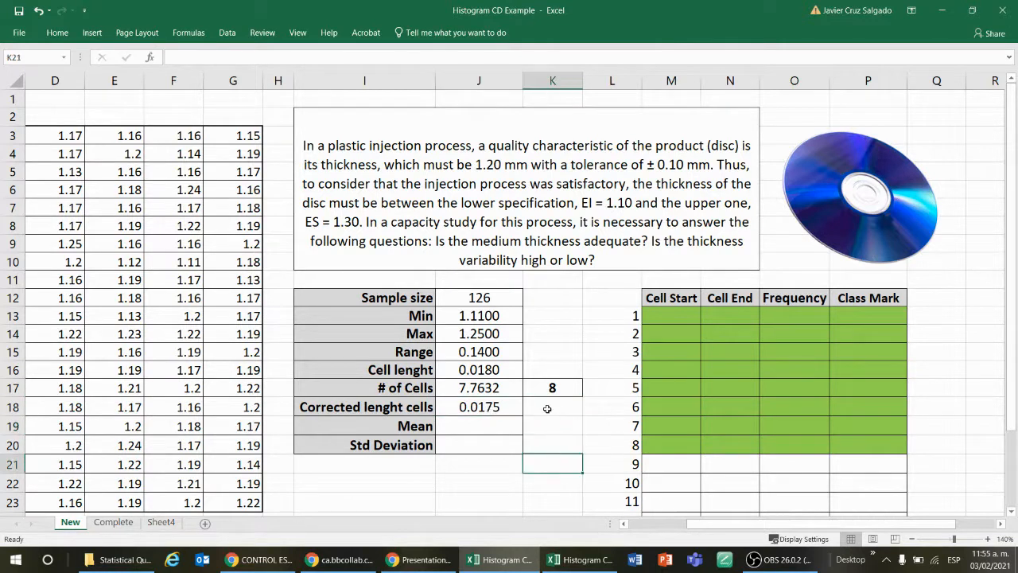
click(547, 423)
click(513, 430)
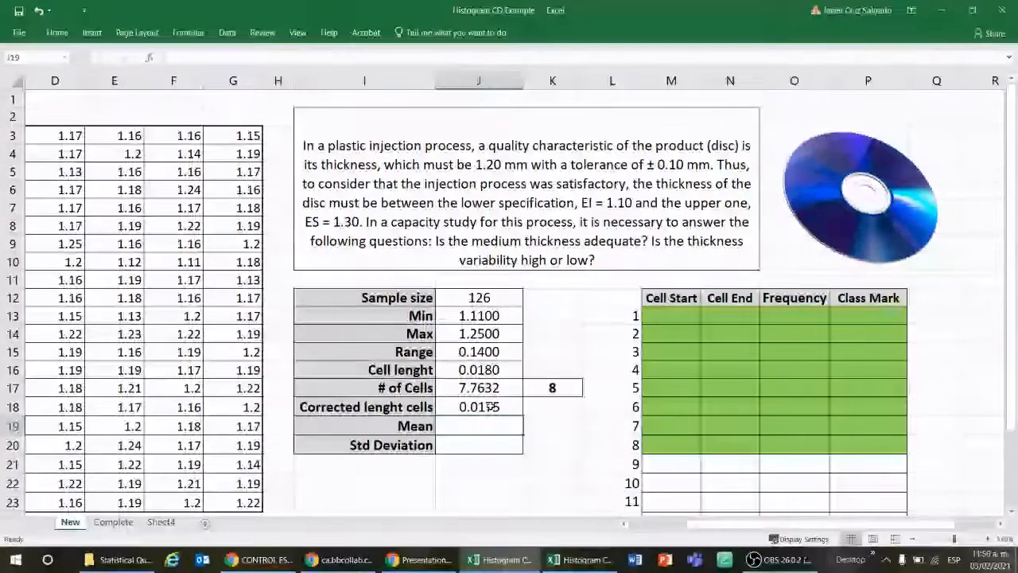
click(465, 408)
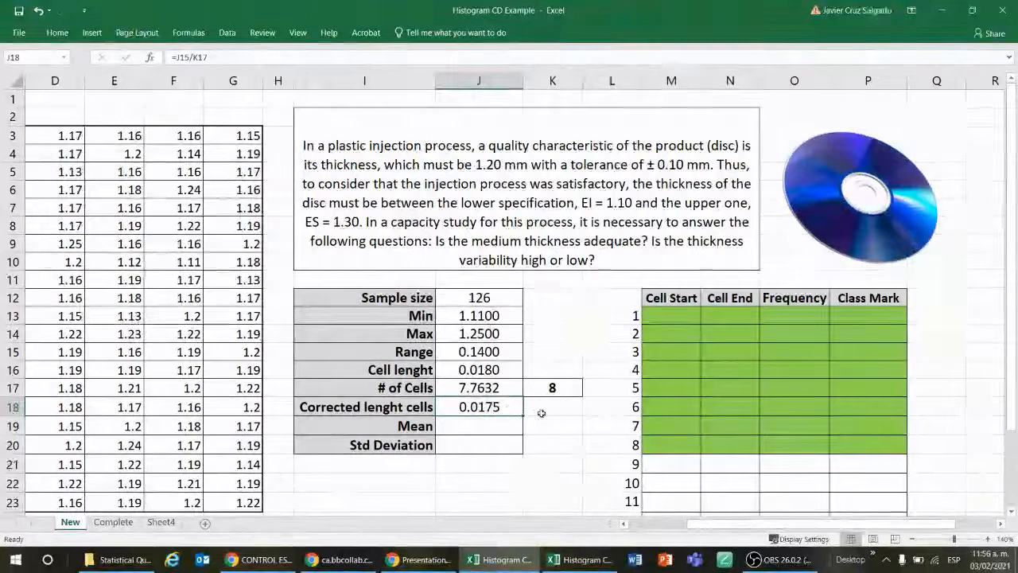
key(F2)
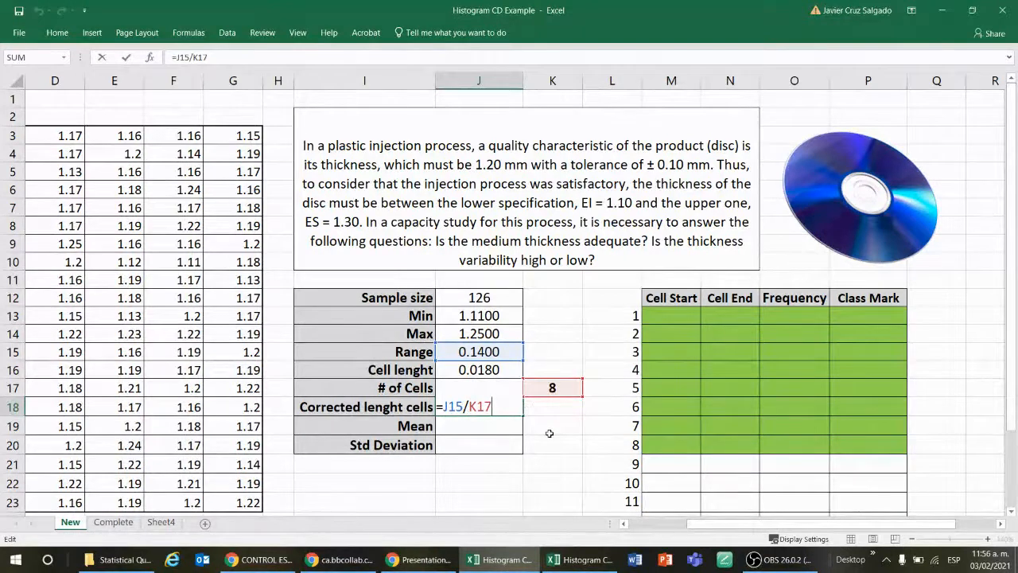
key(Return)
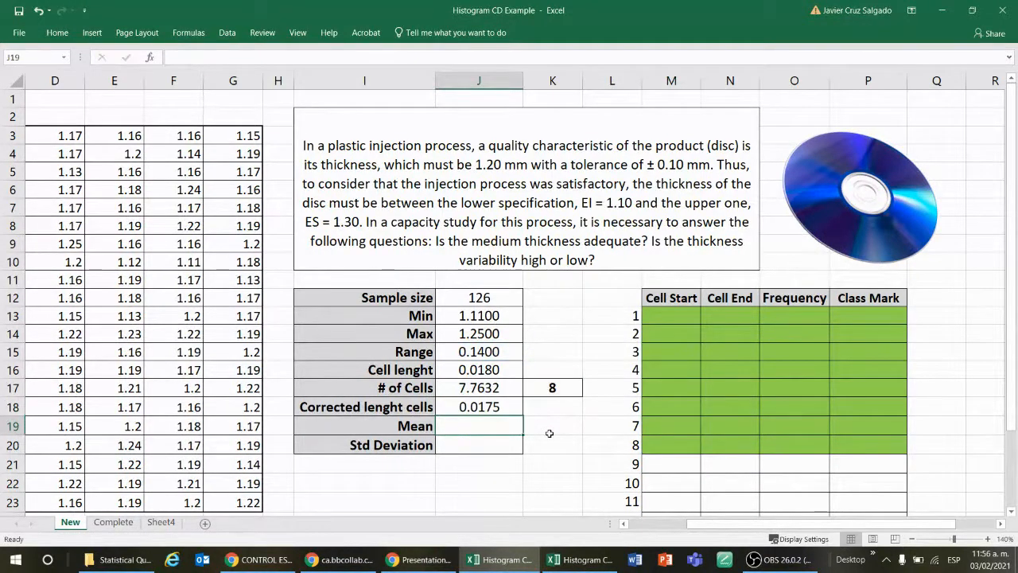
Step: Calculate the mean of all disc thickness measurements in J19 with =AVERAGE(B3:G23)
text(=)
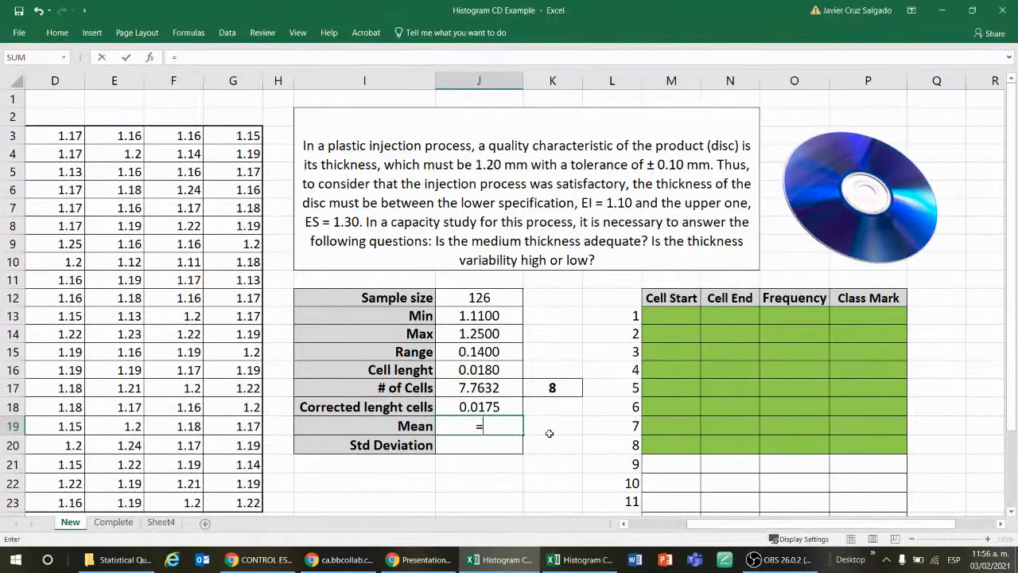
text(av)
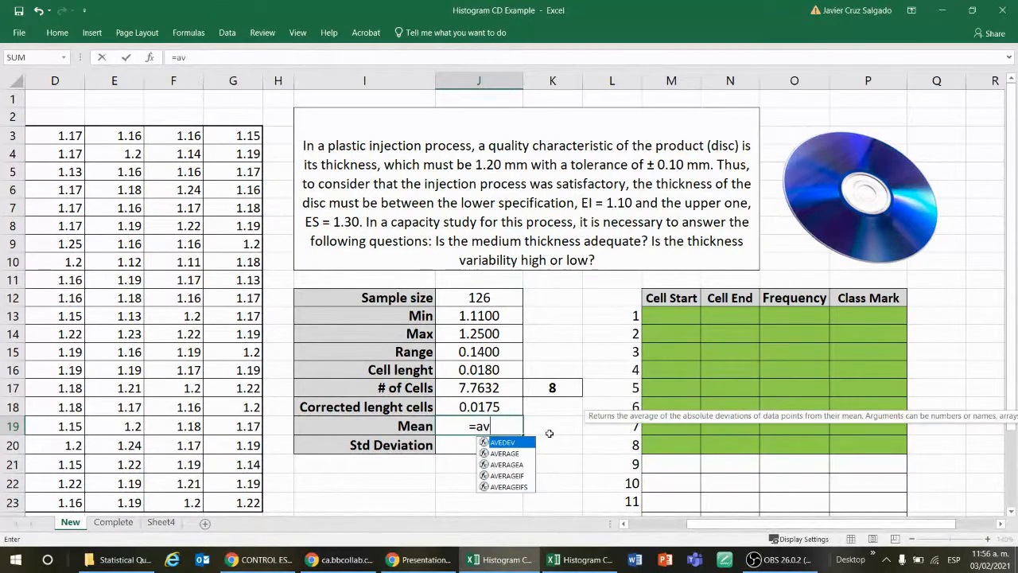
key(Down)
key(Tab)
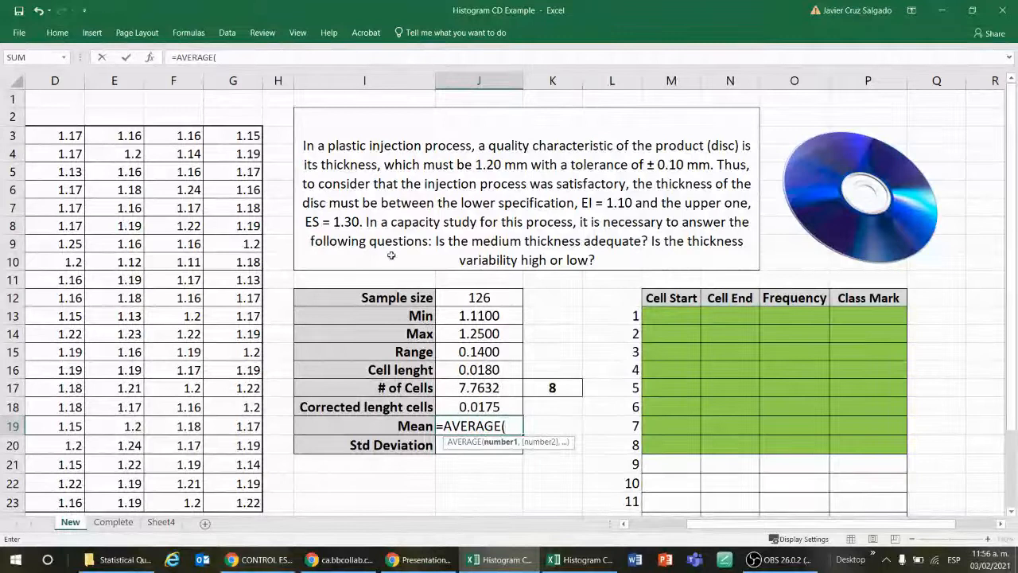
click(248, 137)
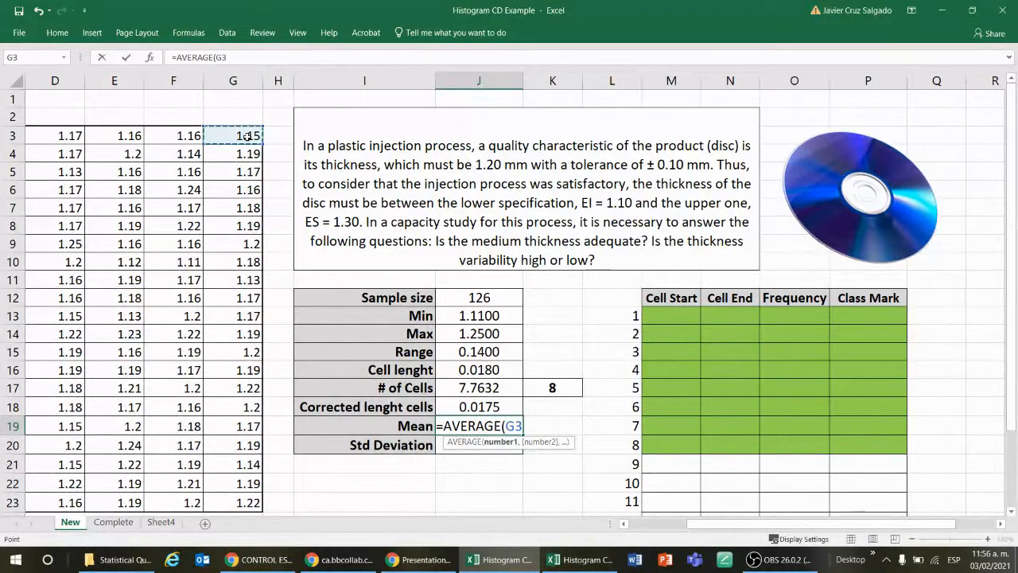
key(shift+Left)
key(shift+Left)
key(shift+Left)
key(shift+Left)
key(shift+Left)
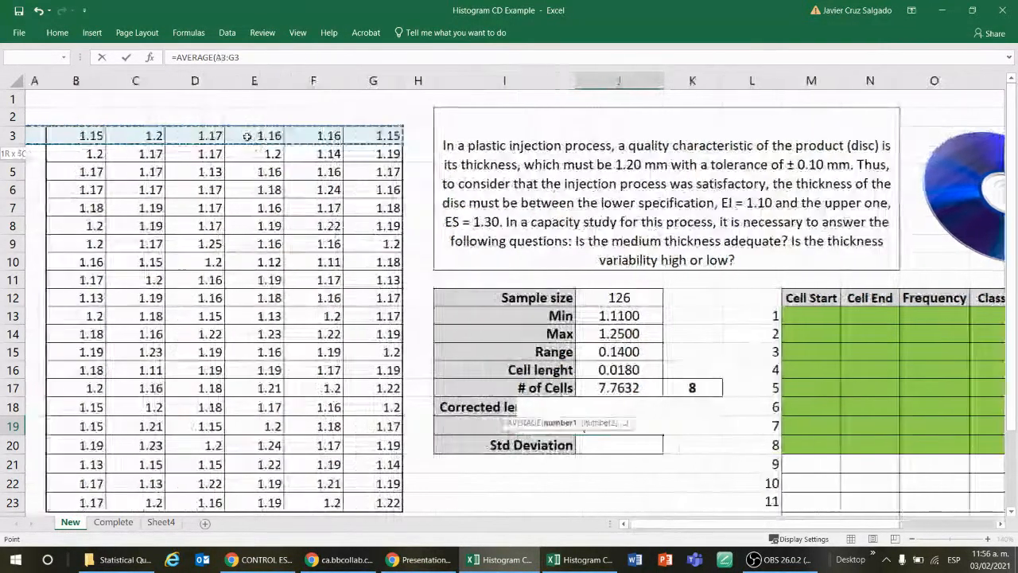
key(shift+Down)
key(shift+Down)
key(shift+Down)
key(shift+Down)
key(shift+Down)
key(shift+Down)
key(shift+Down)
key(shift+Down)
key(shift+Down)
key(shift+Down)
key(shift+Down)
key(shift+Down)
key(shift+Down)
key(shift+Down)
key(Return)
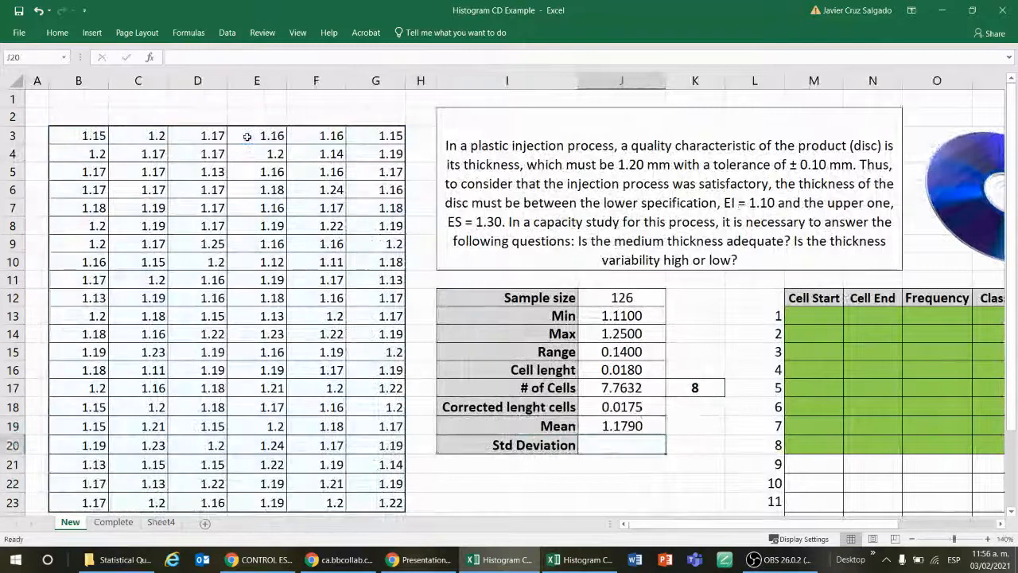
Step: Calculate the sample standard deviation of the measurements B3:G23 in J20 with the STDEV.S function
text(=)
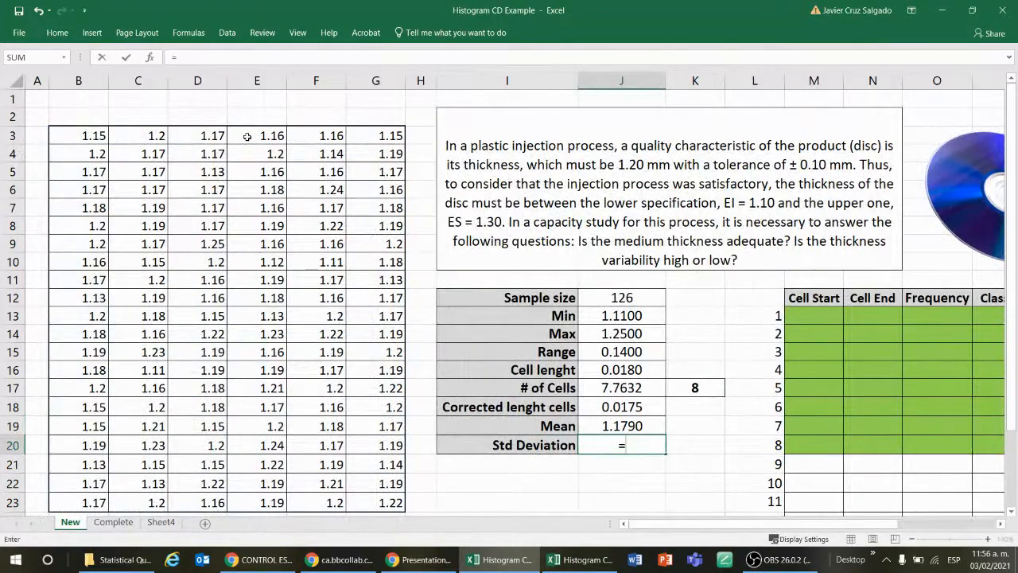
text(s)
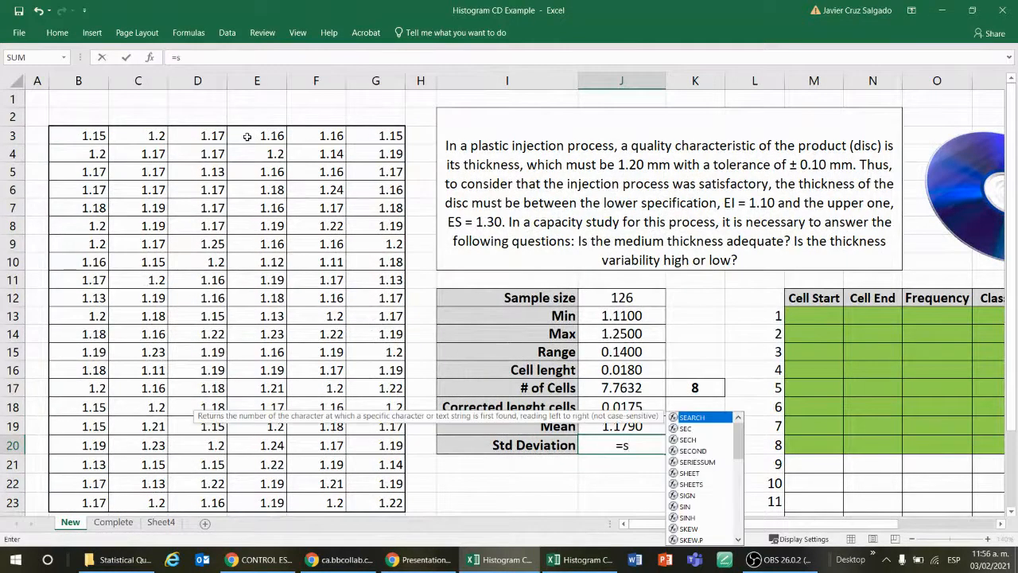
text(td)
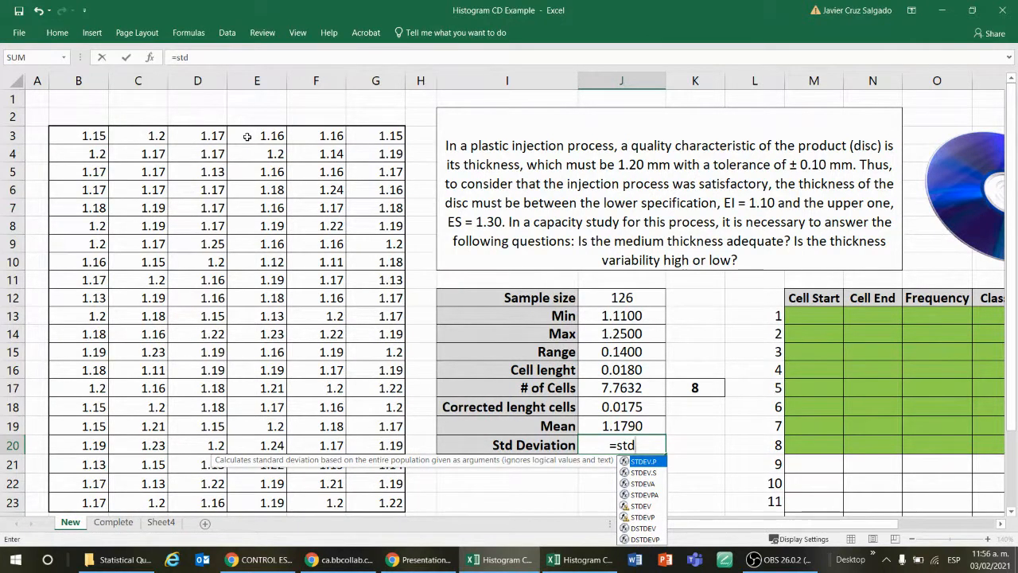
click(654, 473)
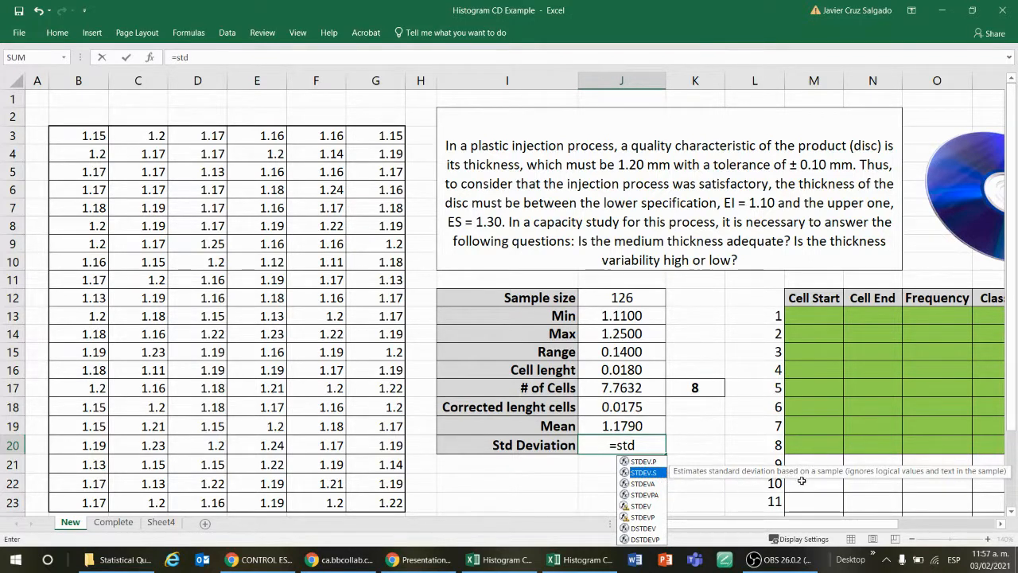
double_click(651, 473)
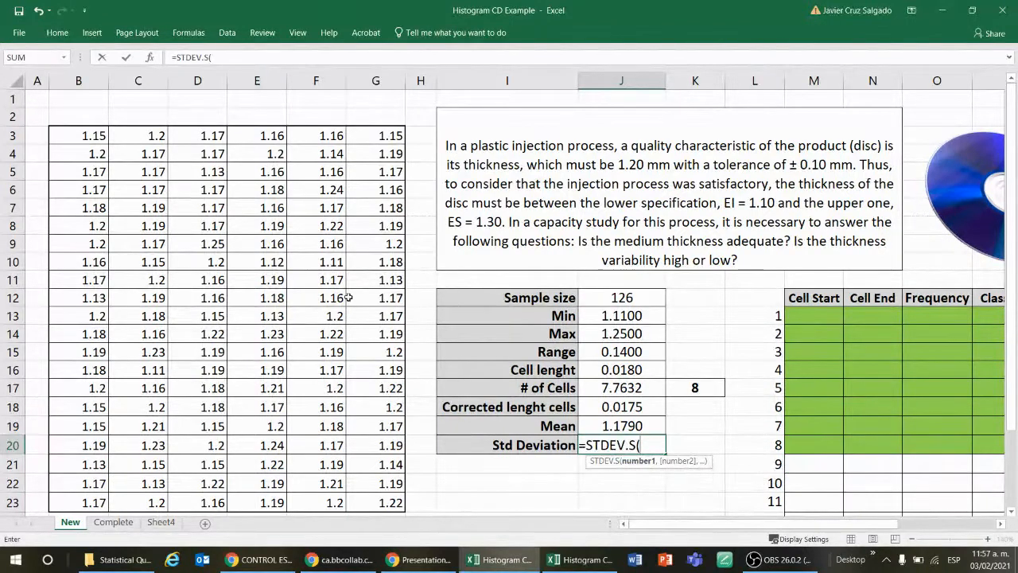
click(82, 135)
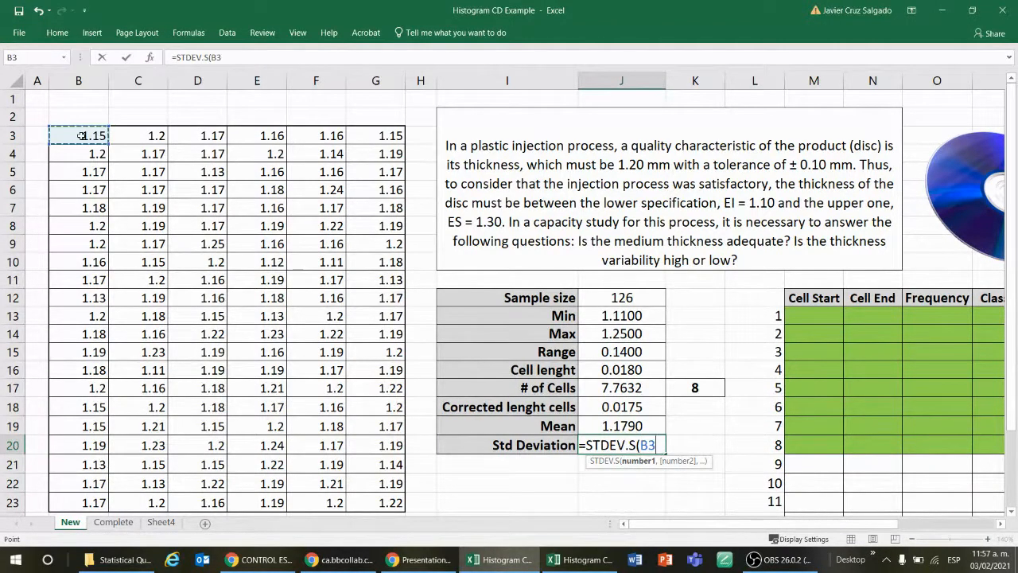
key(ctrl+shift+Right)
key(ctrl+shift+Down)
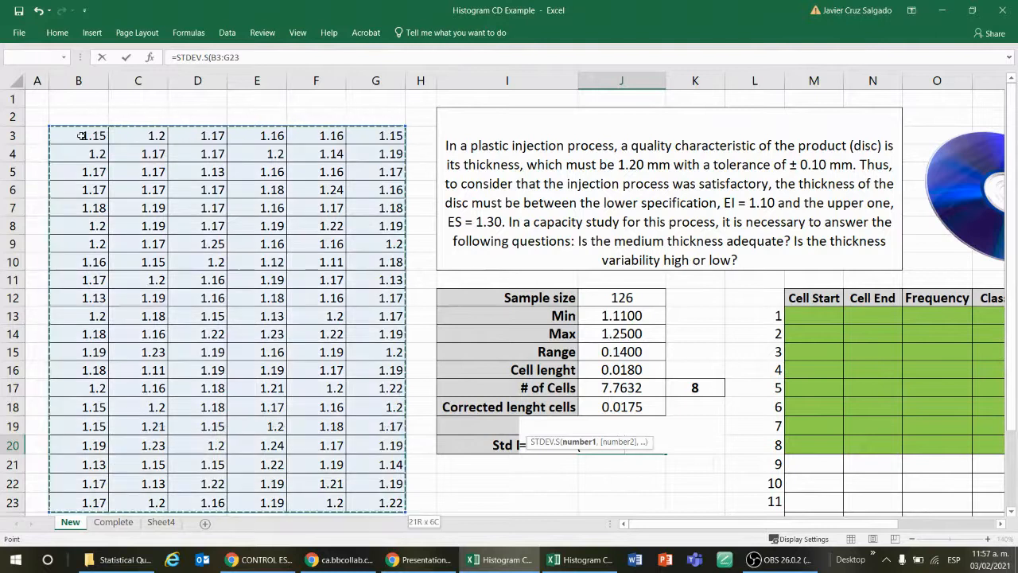
key(Return)
Step: Highlight the mean and standard deviation values in J19:J20 with a gold fill
key(Up)
key(Up)
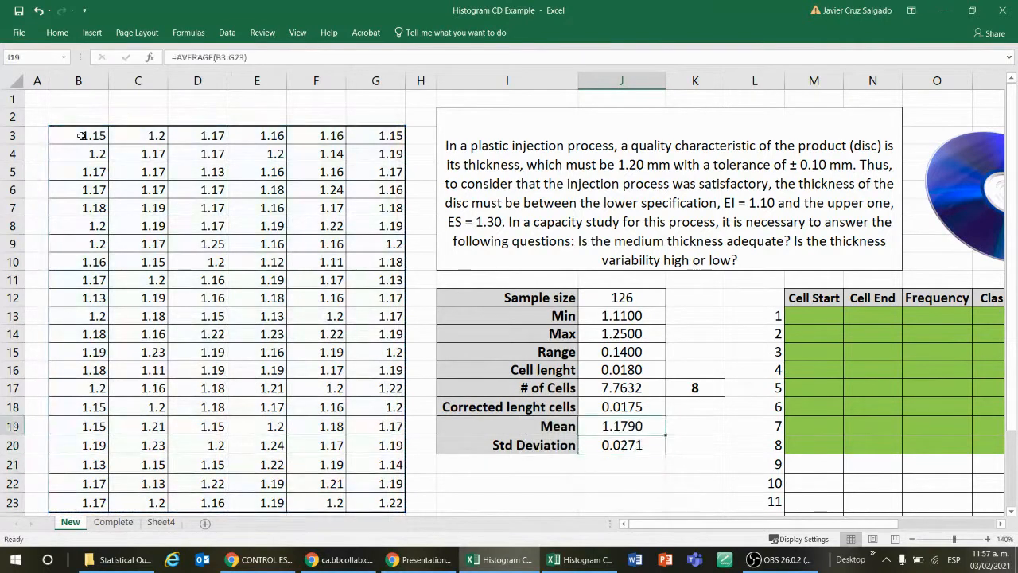
key(shift+Down)
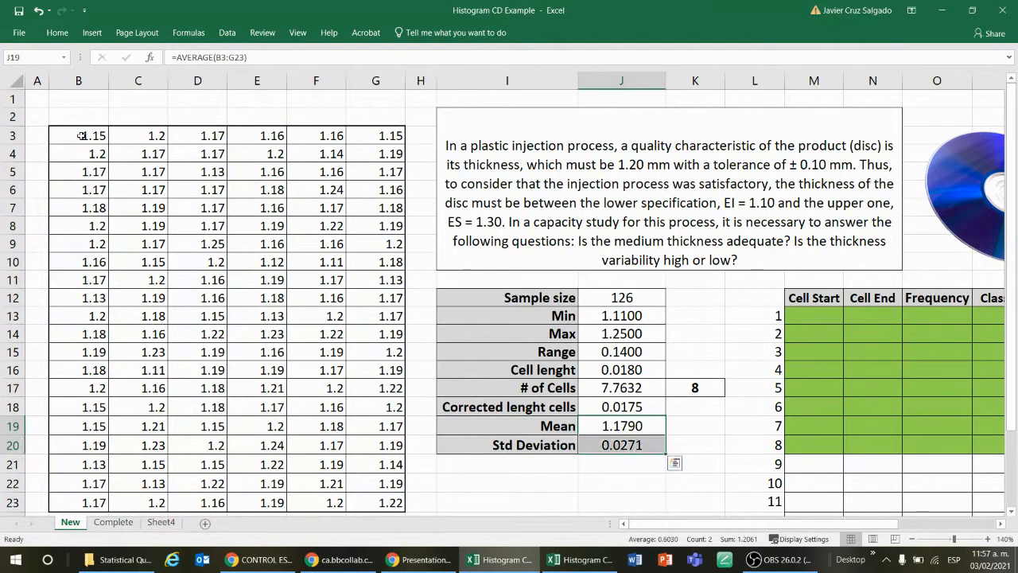
click(58, 33)
click(196, 77)
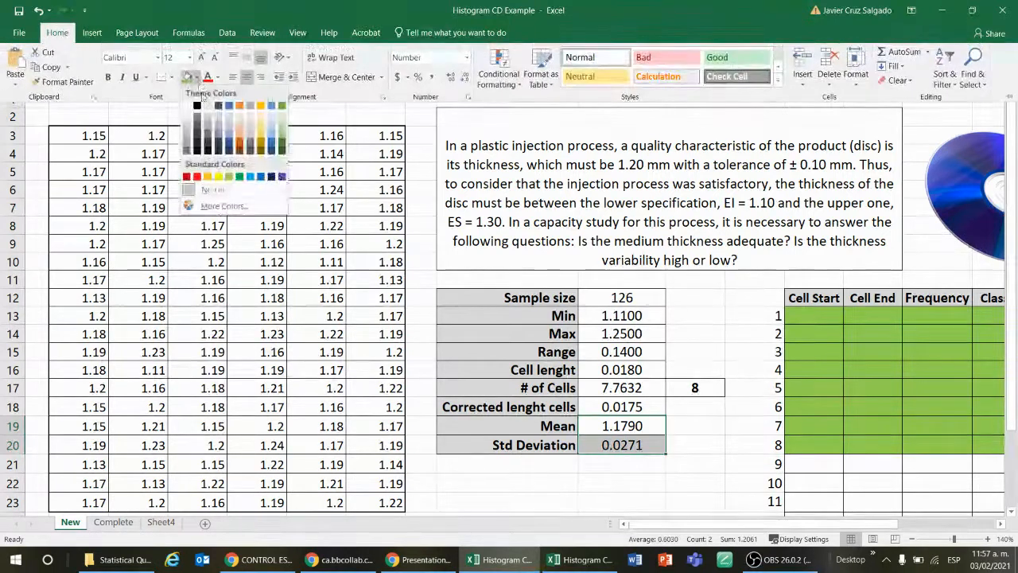
click(257, 135)
click(260, 106)
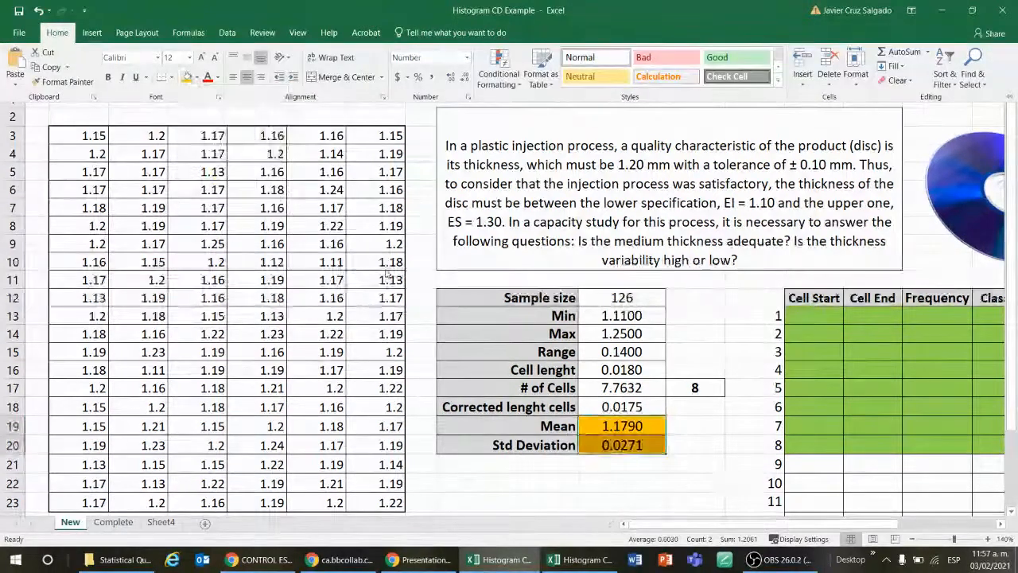
click(658, 469)
click(702, 409)
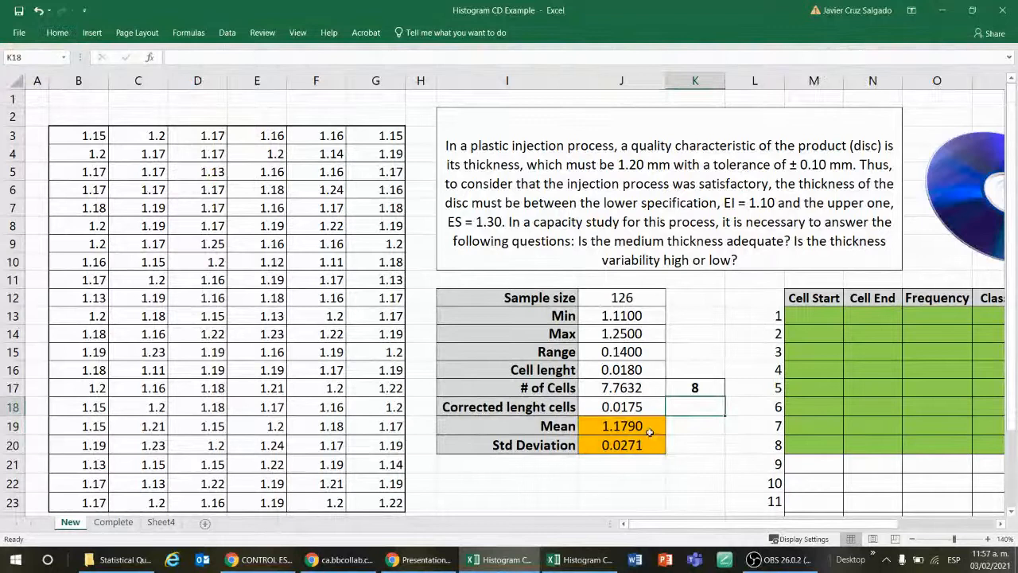
click(695, 440)
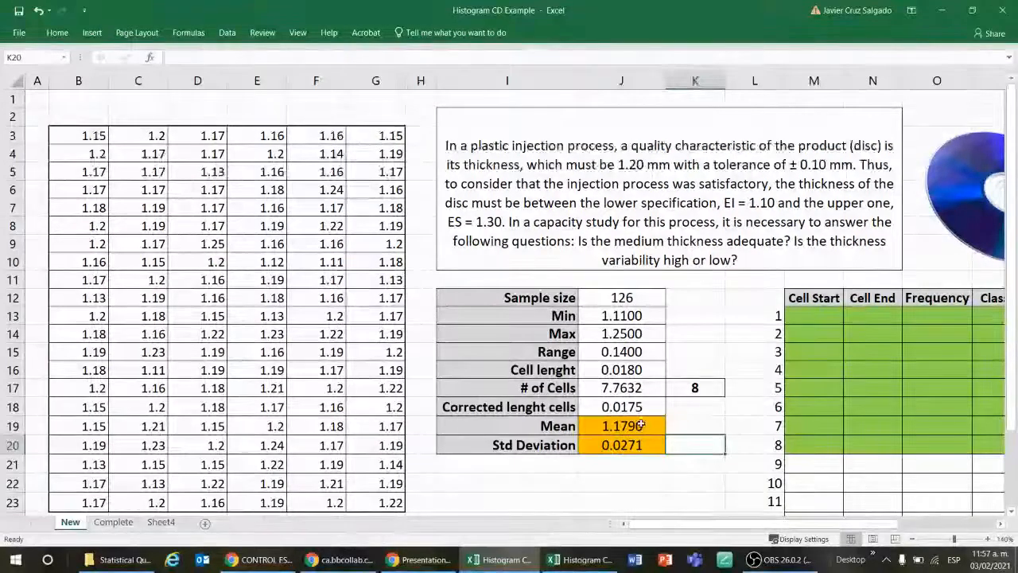
click(611, 428)
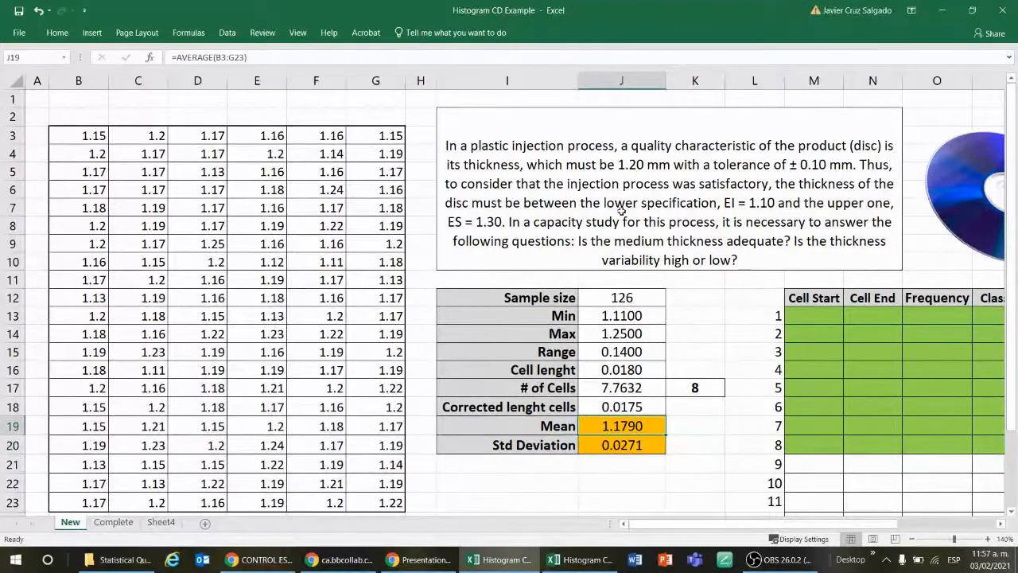
Step: Compare the 1.20 mm target thickness and ± 0.10 mm tolerance in the problem statement with the calculated mean and standard deviation
double_click(638, 165)
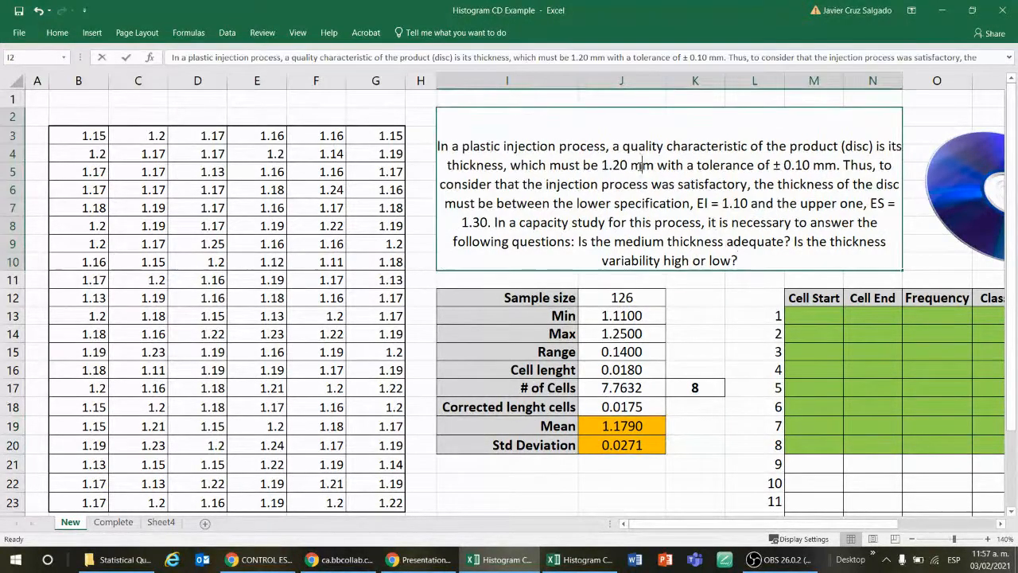
drag(602, 166, 628, 166)
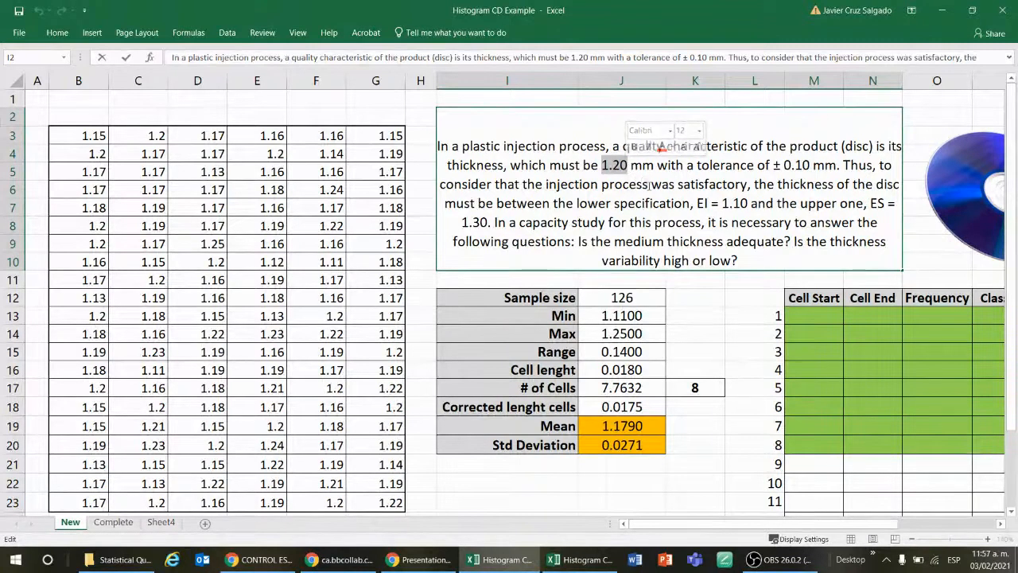
click(612, 165)
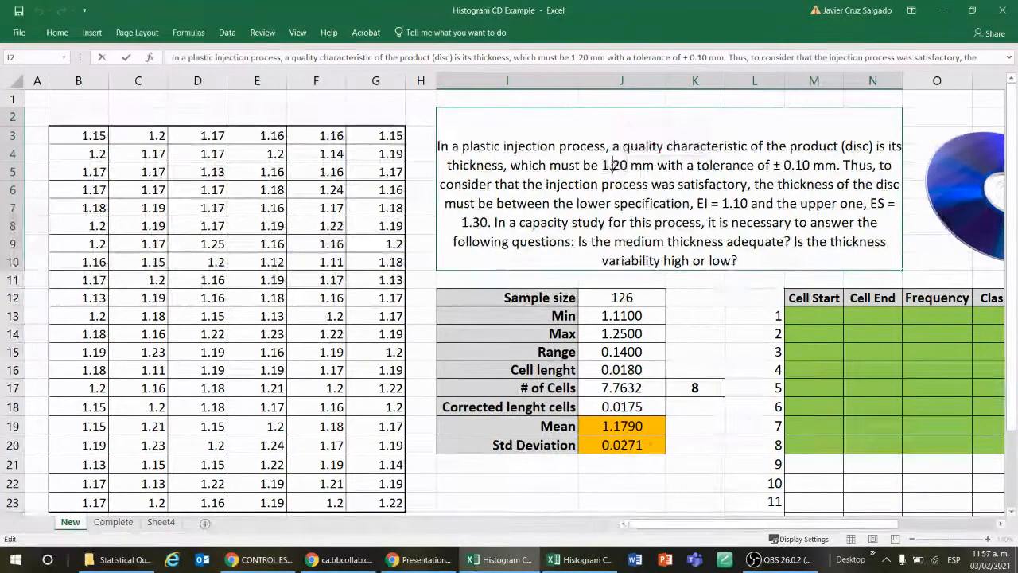
click(620, 449)
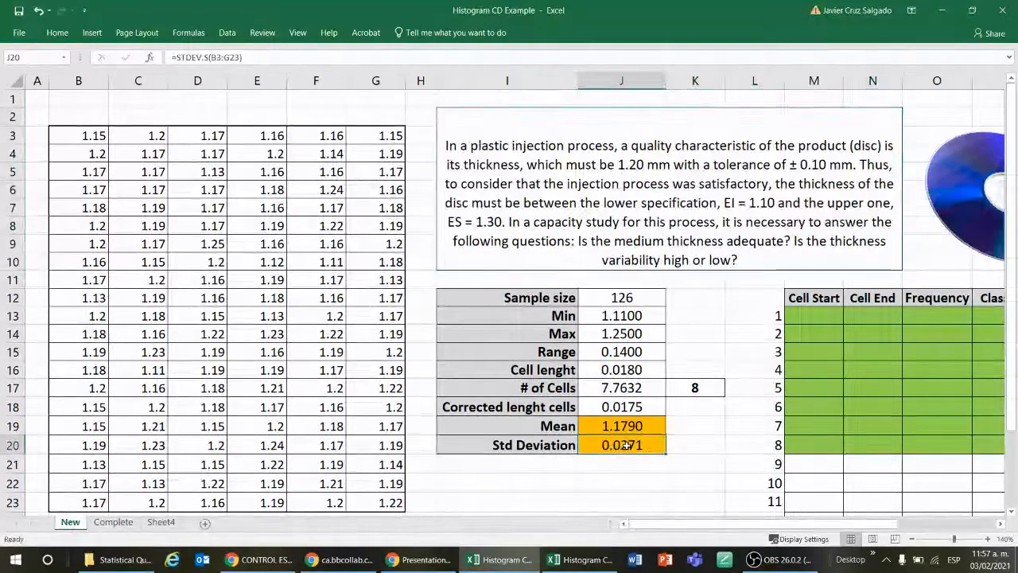
click(700, 237)
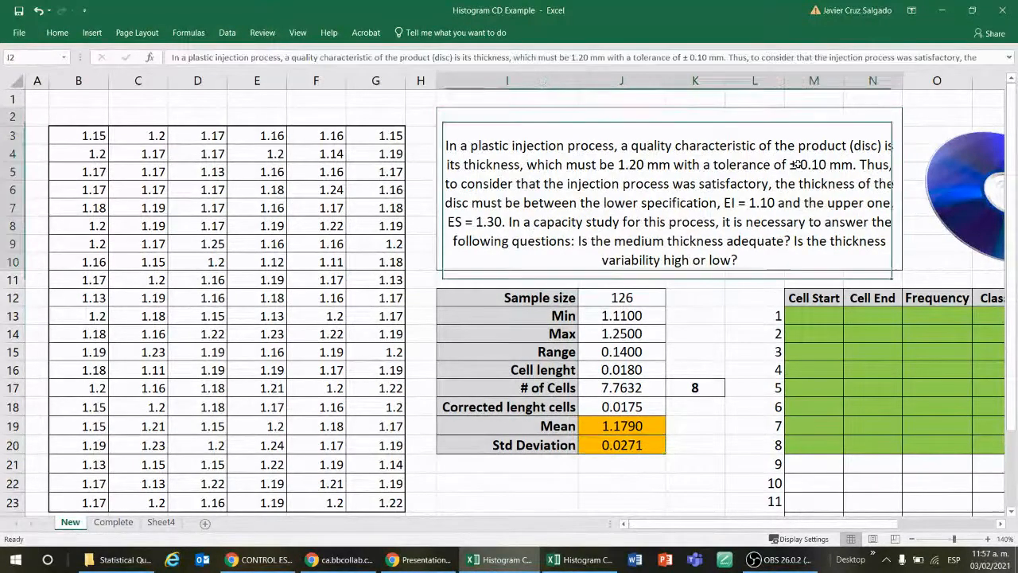
double_click(802, 165)
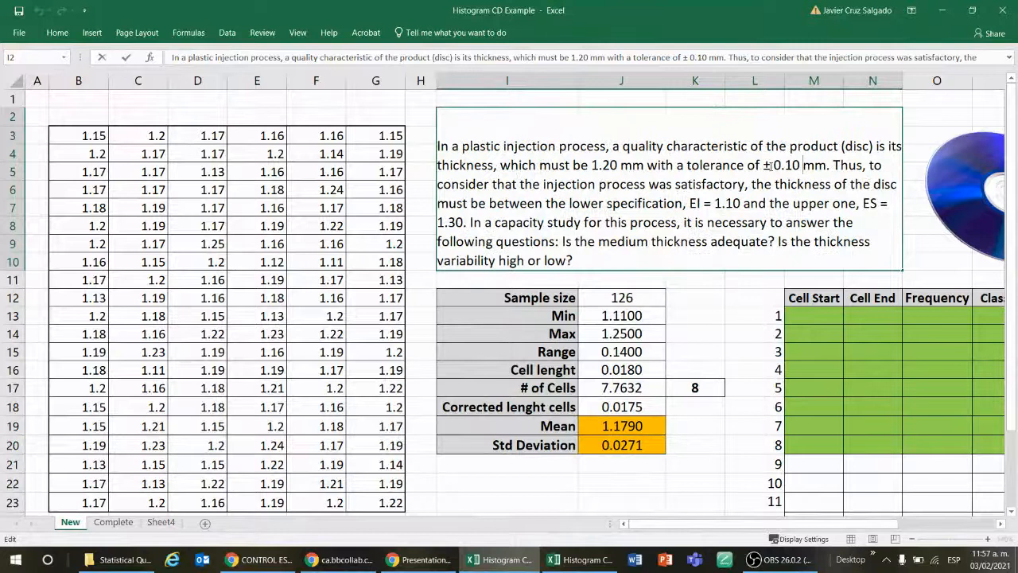
drag(773, 164, 827, 166)
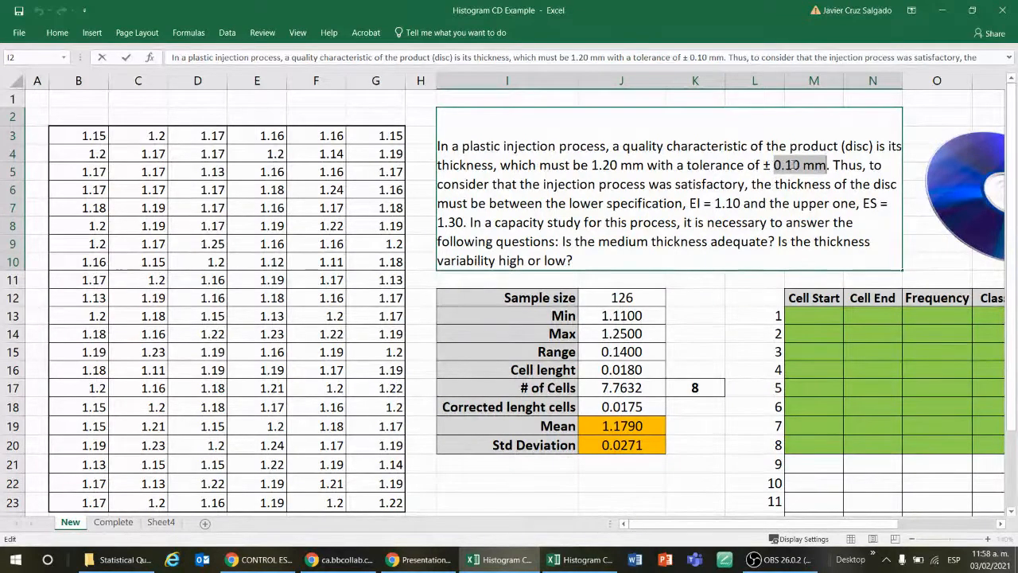
click(703, 419)
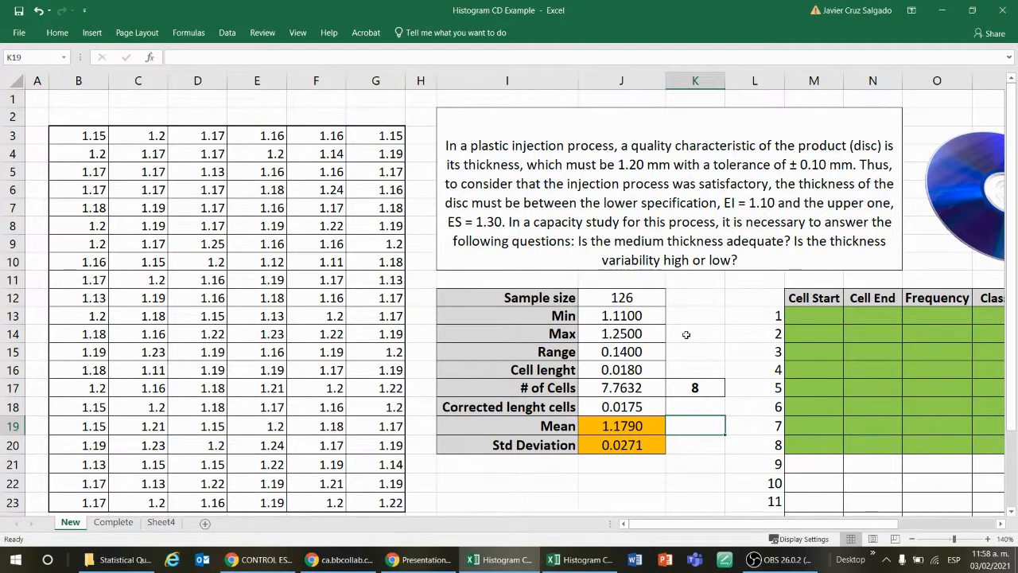
Step: Narrow column L, which holds the cell numbers beside the frequency table
click(745, 334)
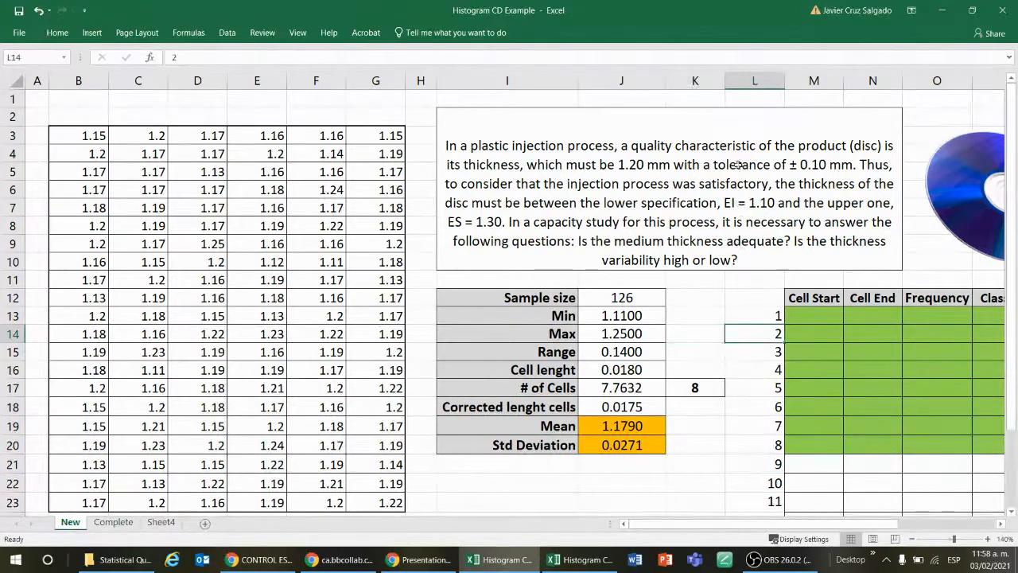
drag(785, 80, 770, 80)
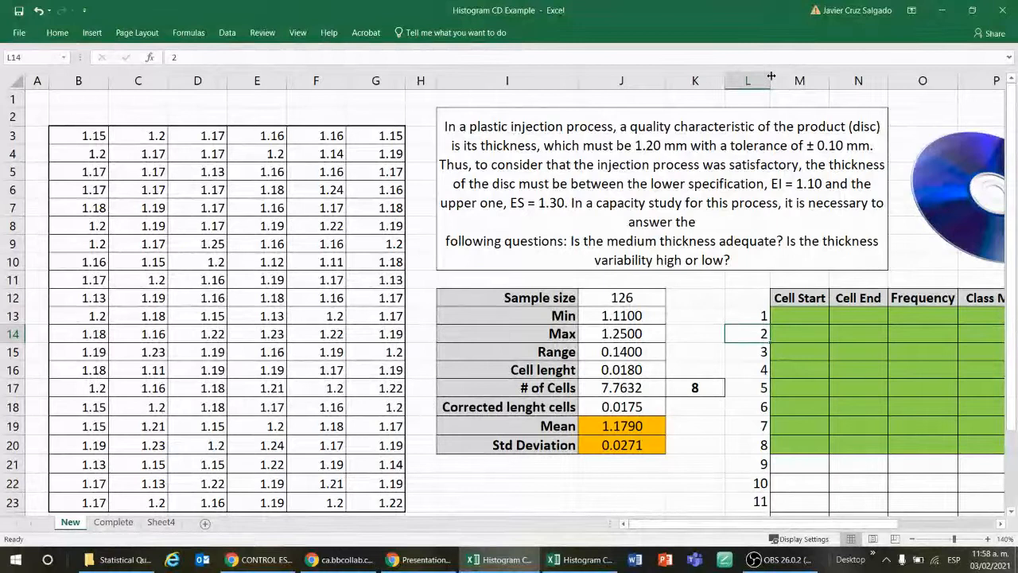
key(Right)
key(Right)
key(Right)
key(Right)
key(Right)
key(Right)
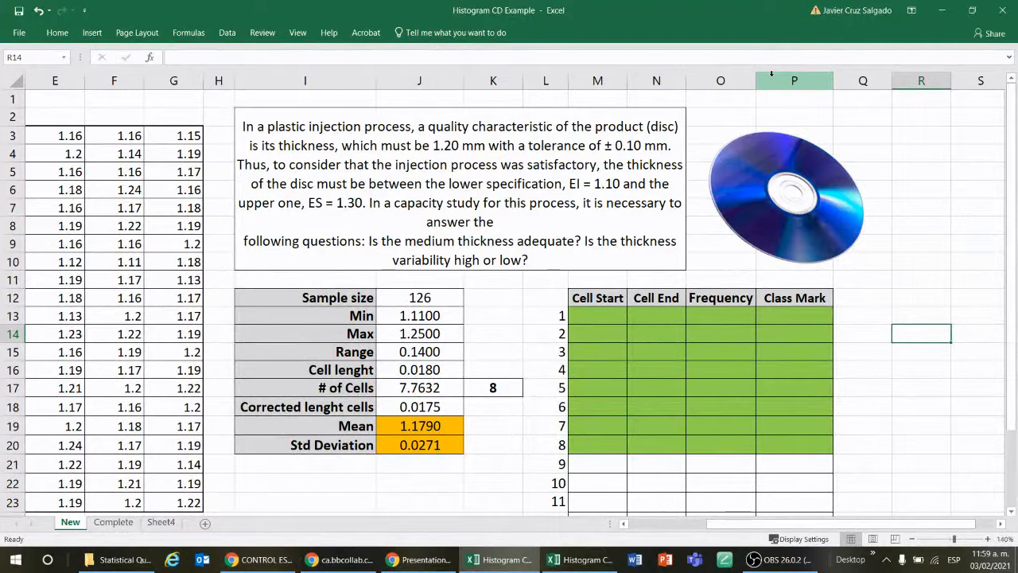
Step: Set the first Cell Start in M13 to the minimum thickness with =J13 and check it against its source
click(616, 312)
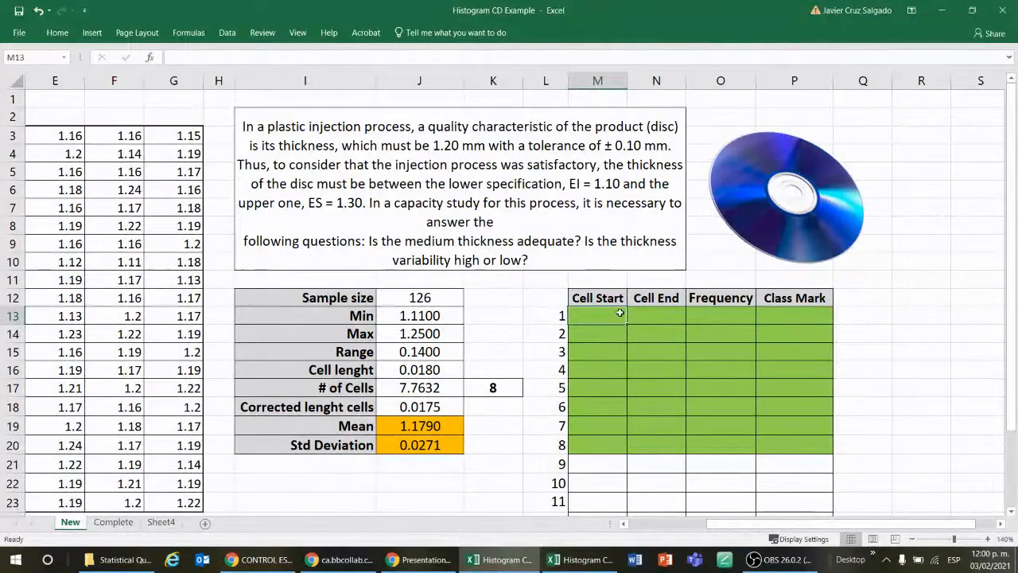
mouse_move(619, 312)
mouse_down()
mouse_move(652, 314)
mouse_move(610, 313)
mouse_up()
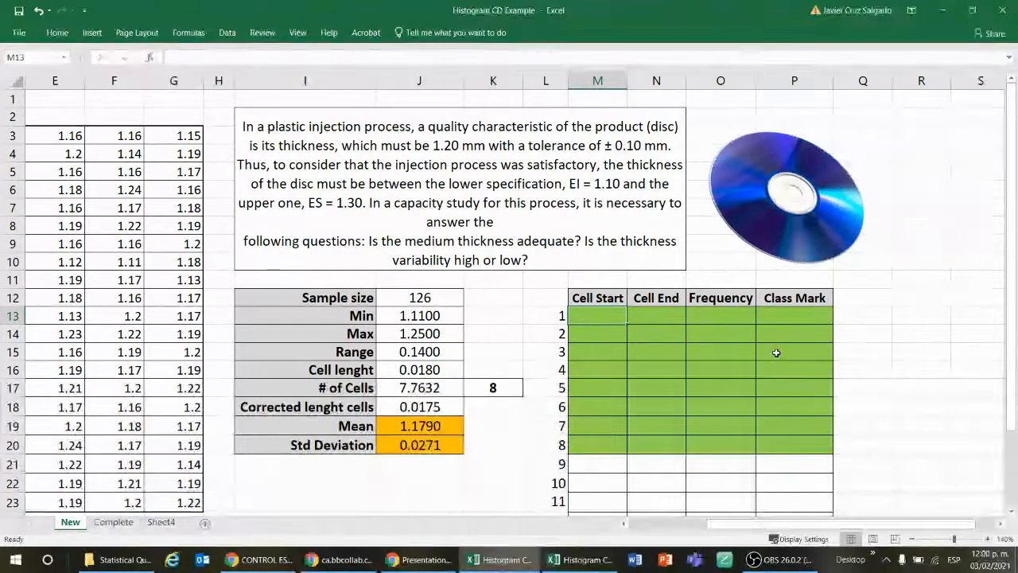
text(=)
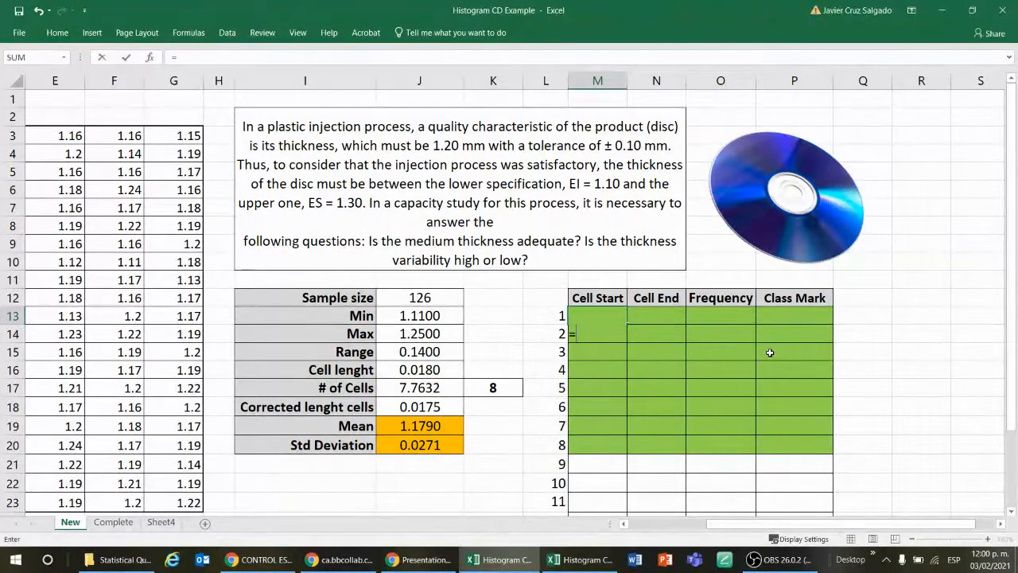
click(436, 316)
key(Return)
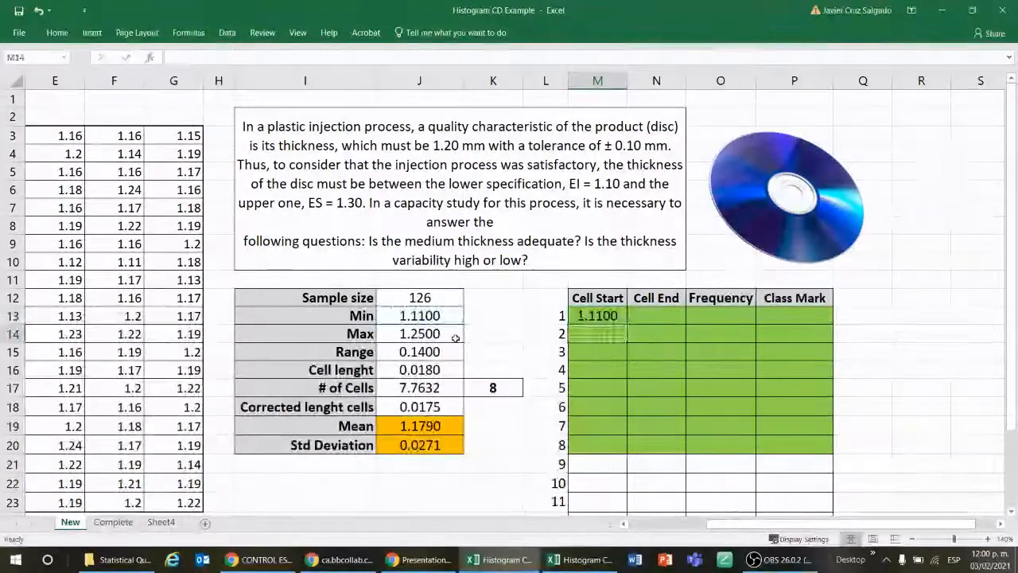
click(415, 322)
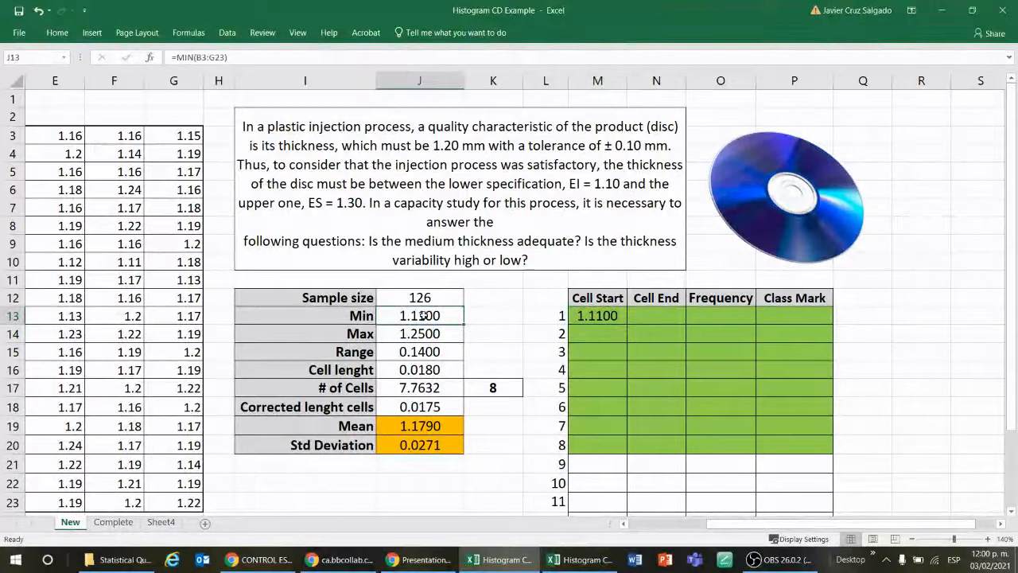
click(602, 316)
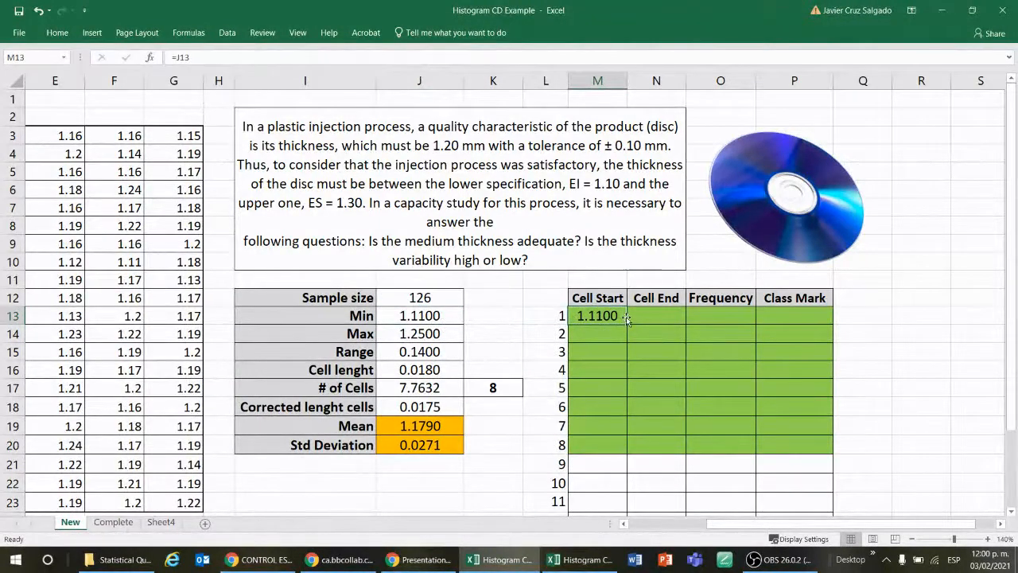
Step: Calculate the first Cell End in N13 by adding the corrected cell length to the cell start with =M13+J18
click(646, 316)
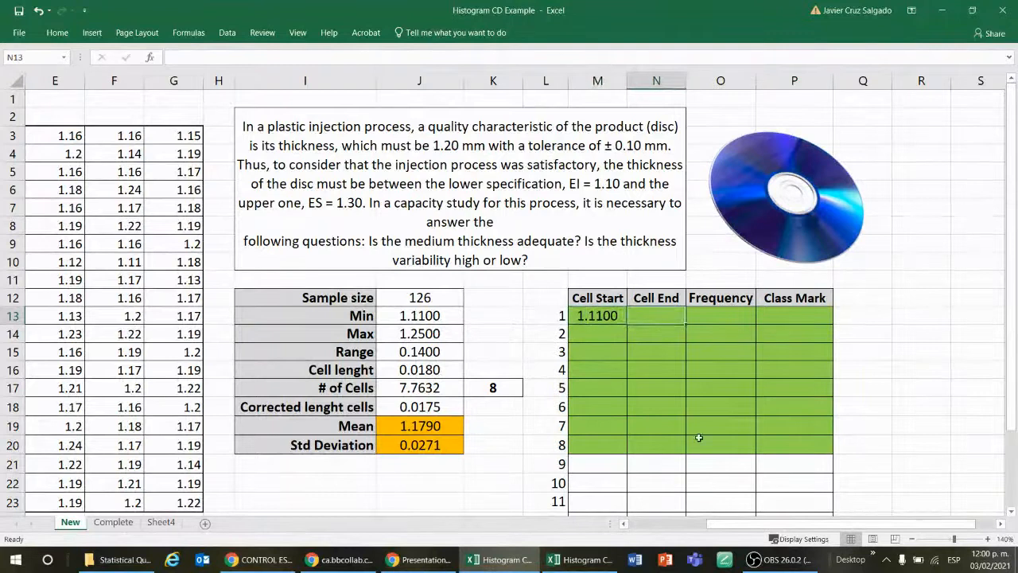
click(649, 334)
click(655, 317)
key(Down)
text(=)
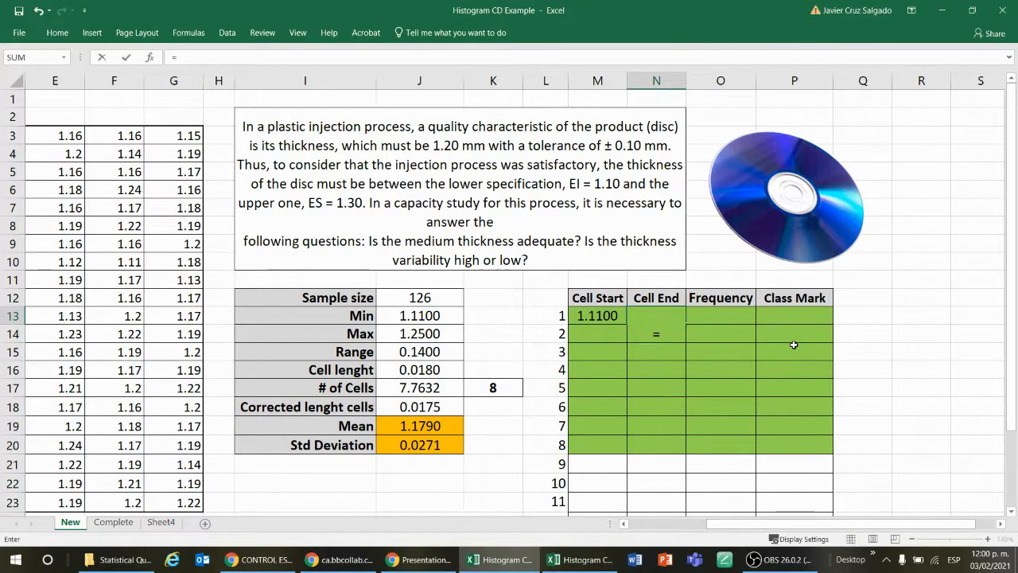
click(606, 316)
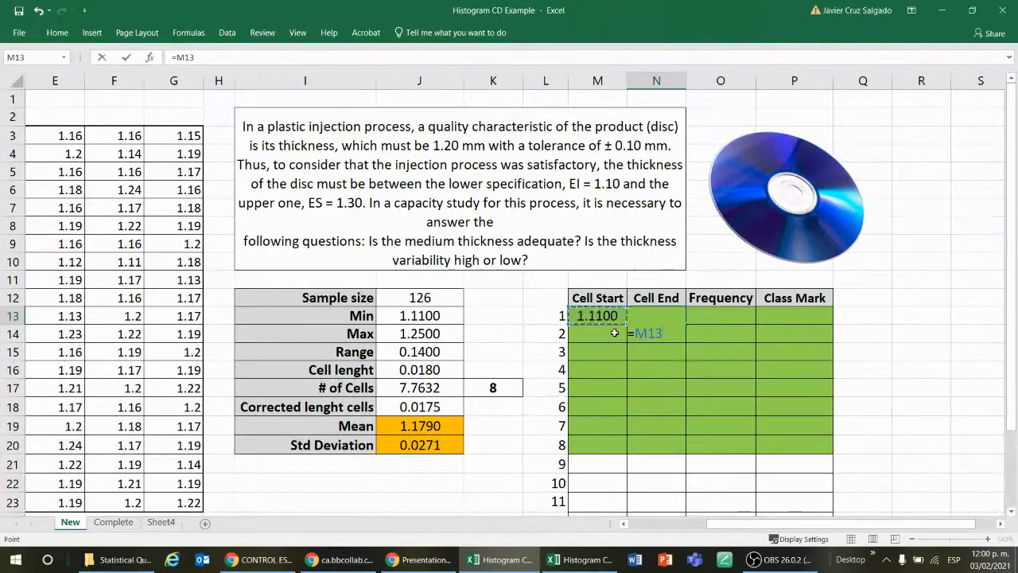
text(+)
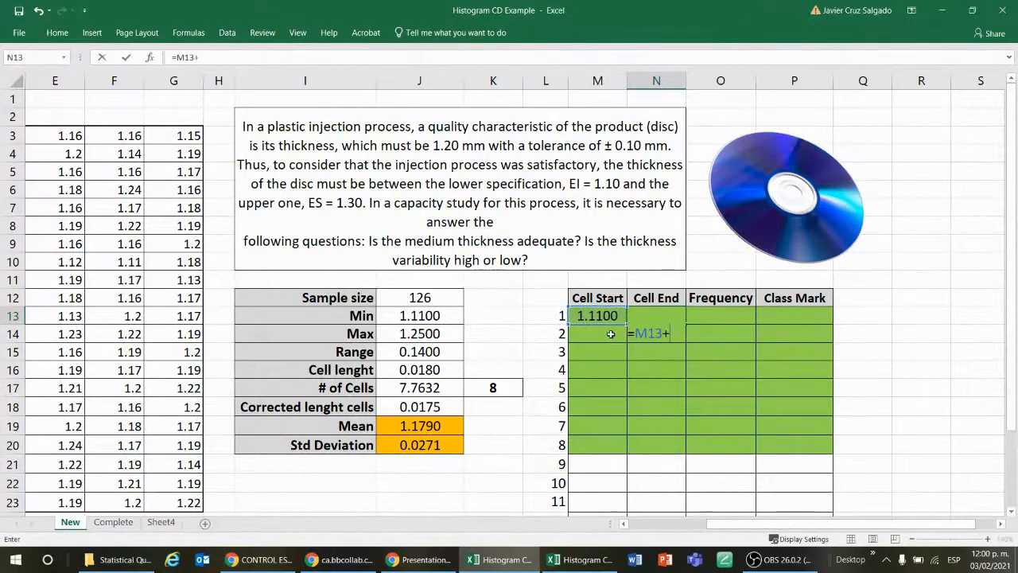
click(418, 407)
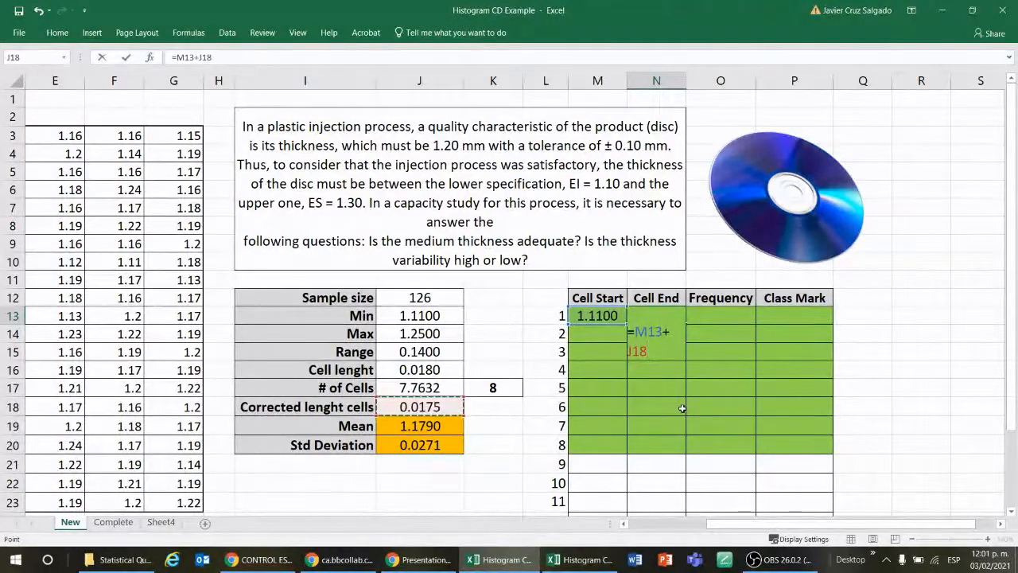
key(Return)
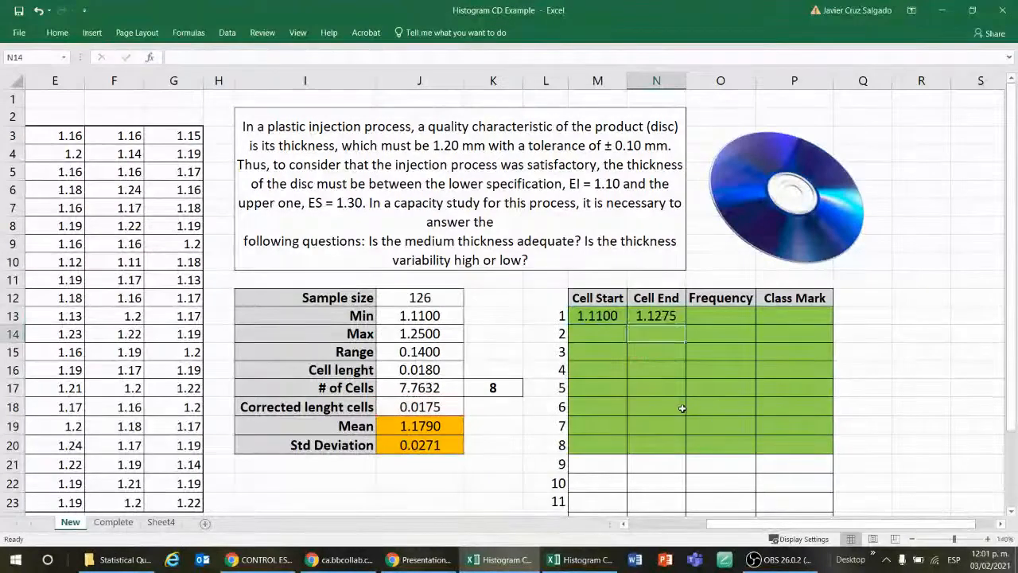
key(Up)
key(Left)
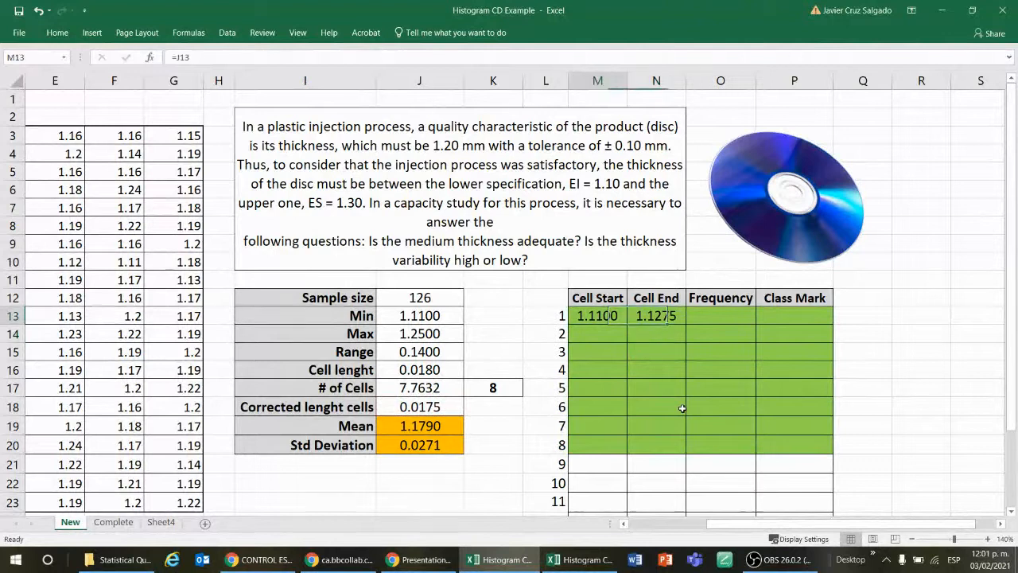
key(Right)
key(Down)
key(Left)
key(Up)
key(Right)
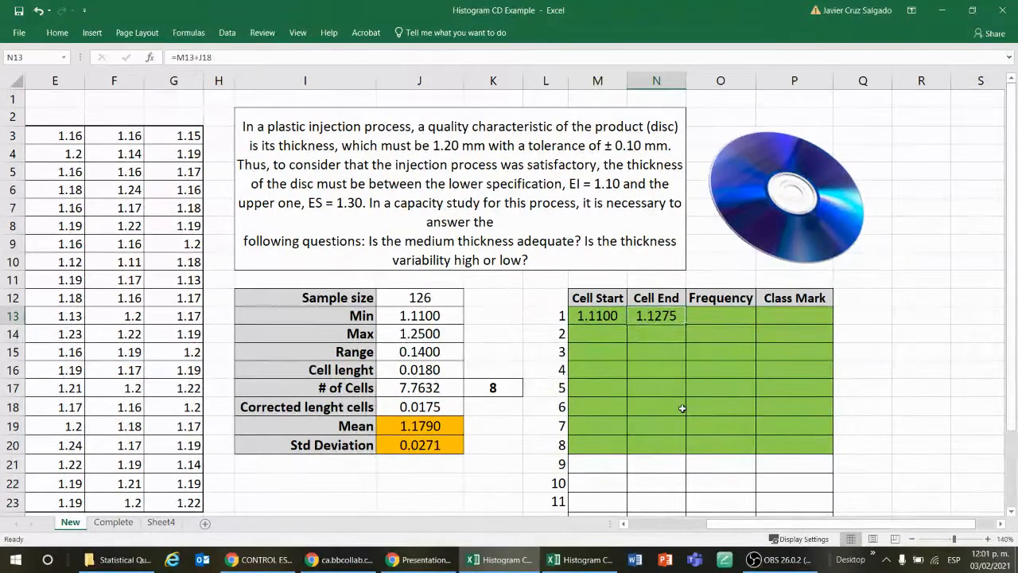
key(Down)
key(Up)
key(Left)
key(Right)
Step: Try to fill the Cell End formula from N13 down to N16 and inspect the references in the N14 and N15 copies
drag(685, 321, 692, 386)
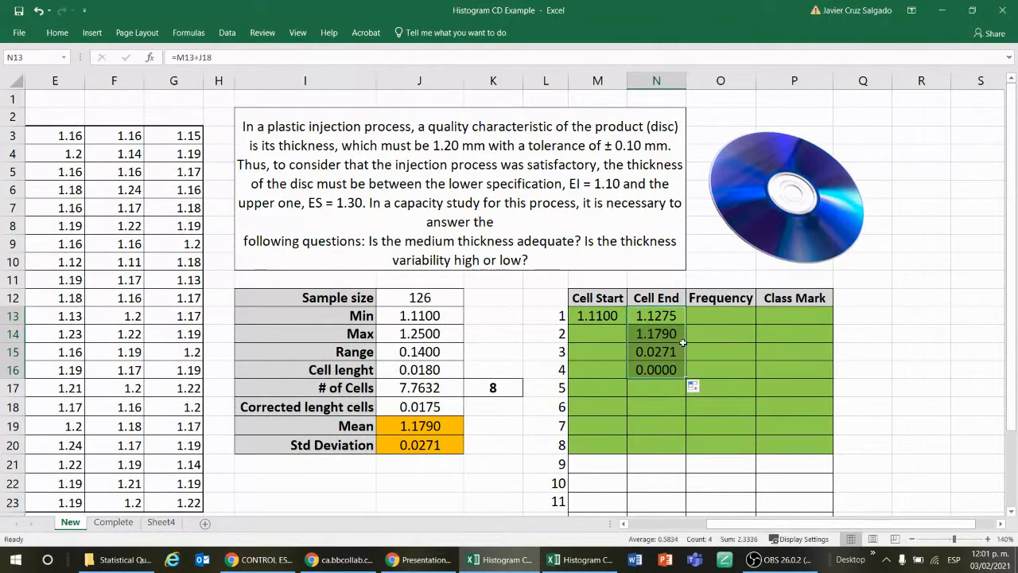
click(674, 334)
double_click(674, 334)
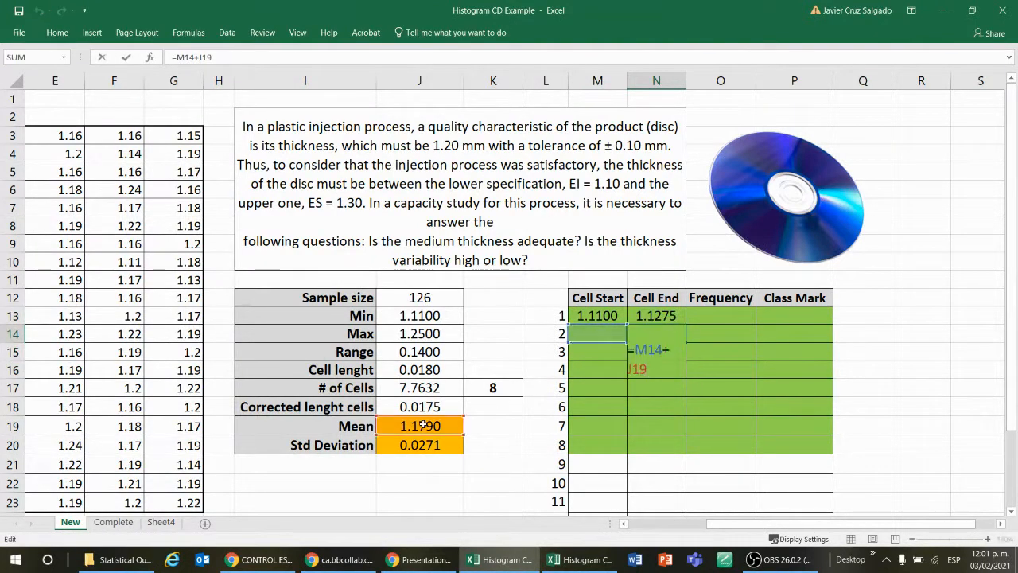
key(Escape)
double_click(663, 352)
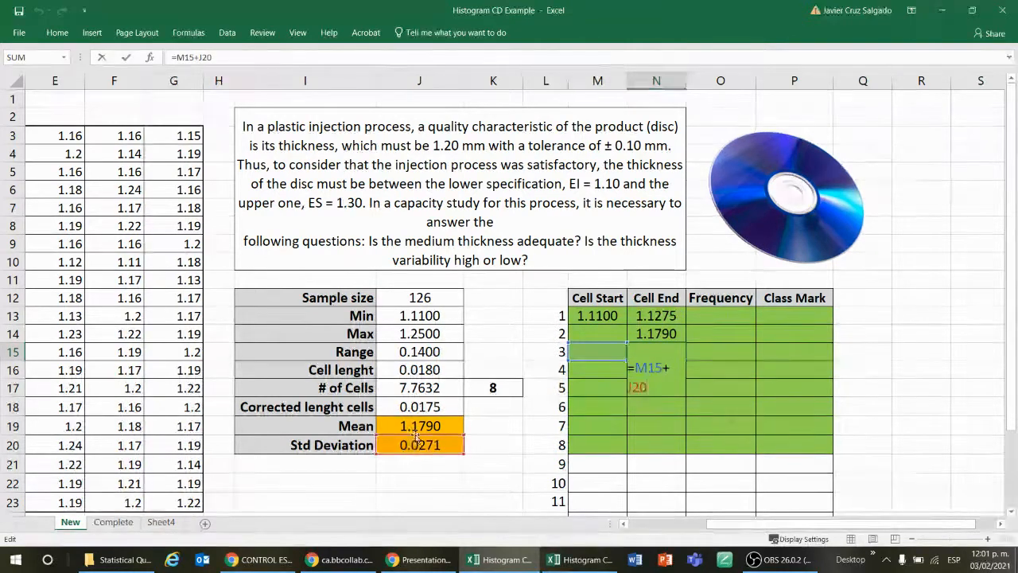
key(Escape)
Step: Delete the copied Cell End formulas from N14:N16 and return to N13
drag(676, 340, 670, 371)
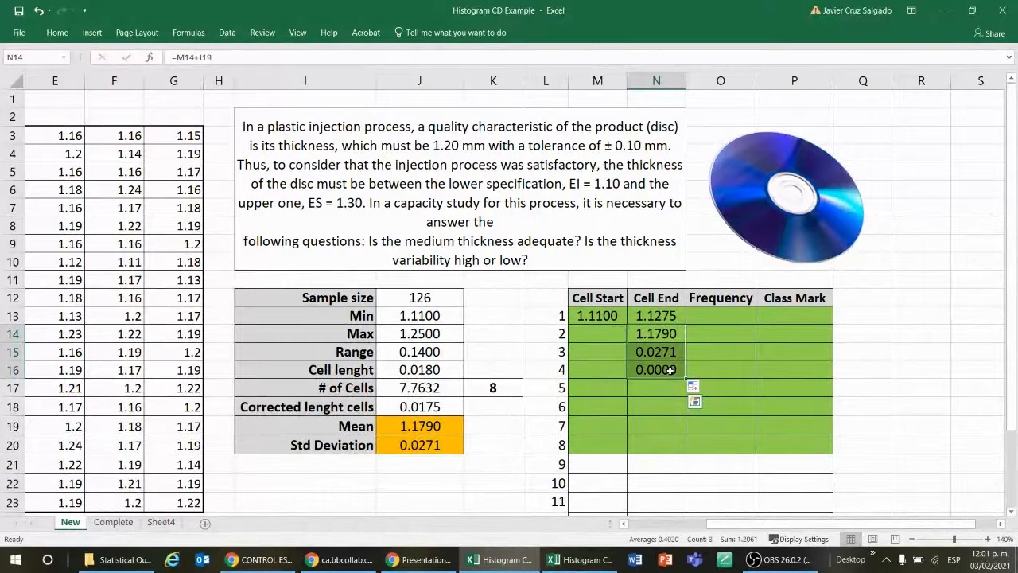
key(Delete)
key(Up)
key(Up)
key(Down)
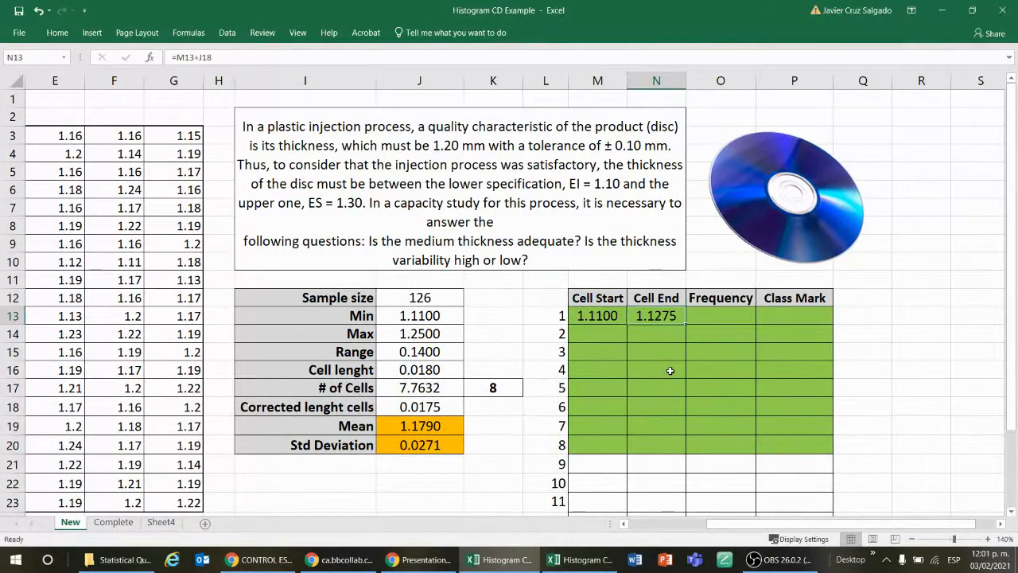
Step: Make the corrected cell length reference in N13 absolute so the formula reads =M13+$J$18
key(F2)
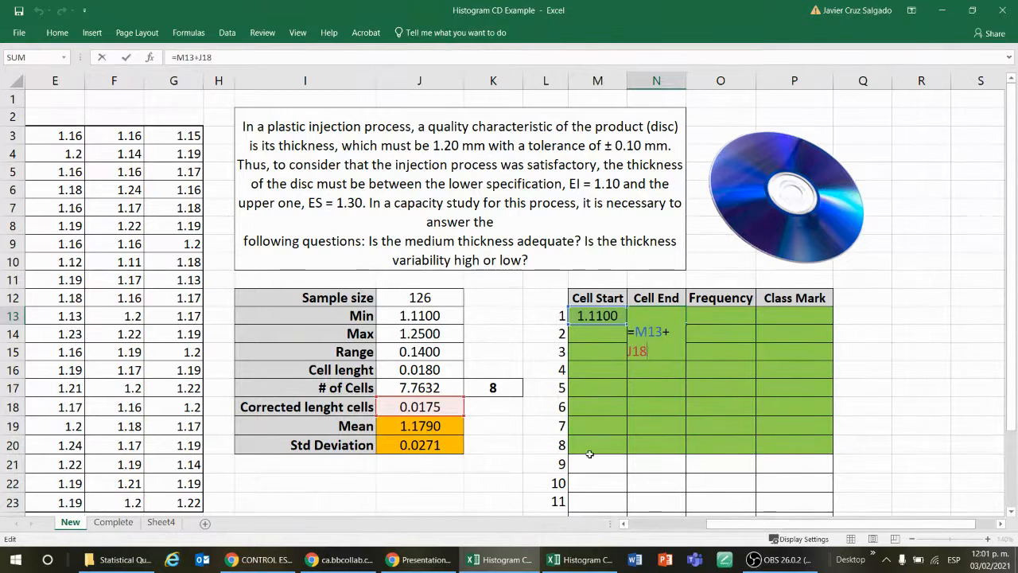
key(F4)
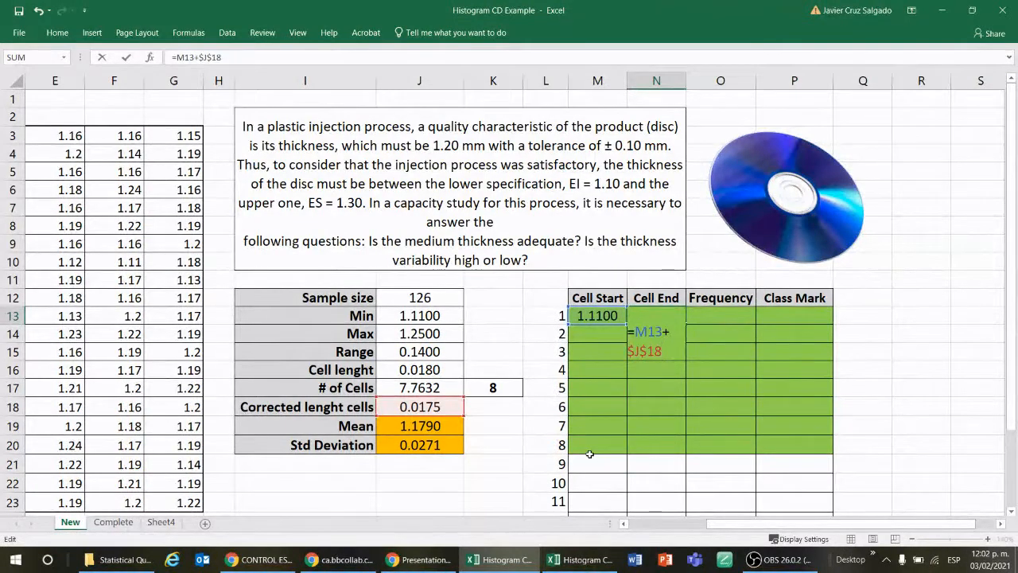
key(Return)
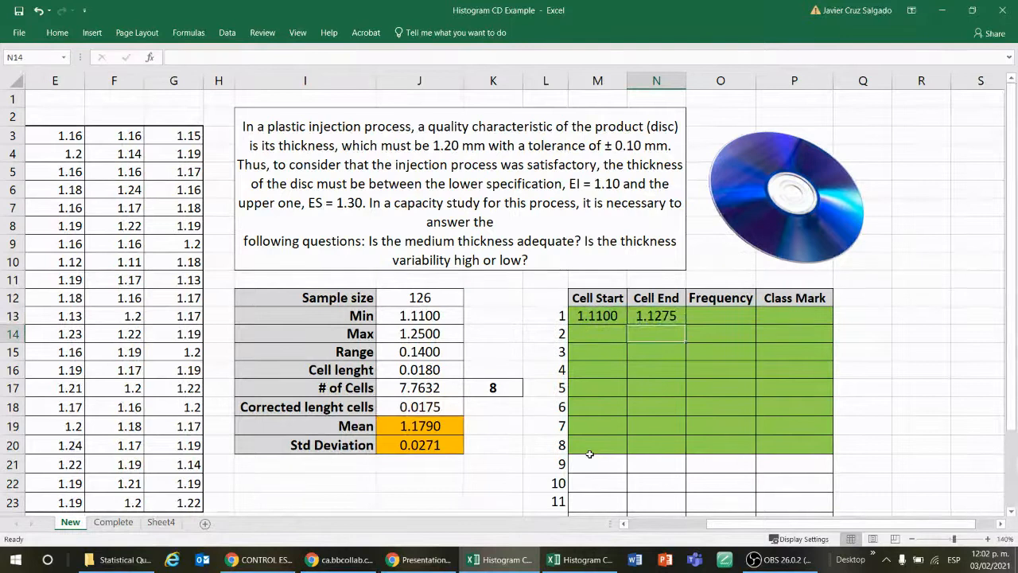
Step: Fill the Cell End formula from N13 down to N15 and check the reference in the N14 copy
click(669, 318)
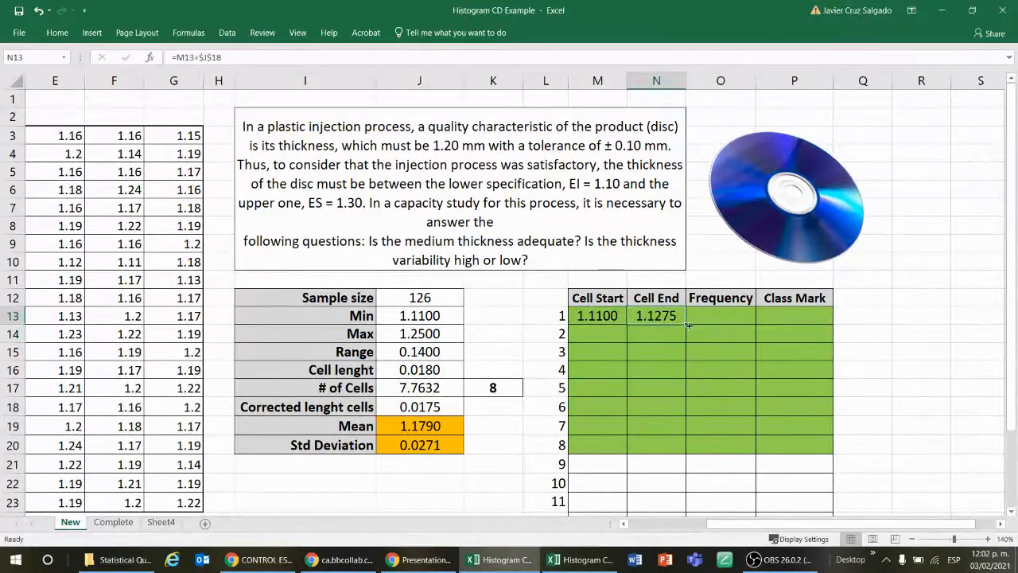
drag(688, 325, 686, 359)
click(675, 338)
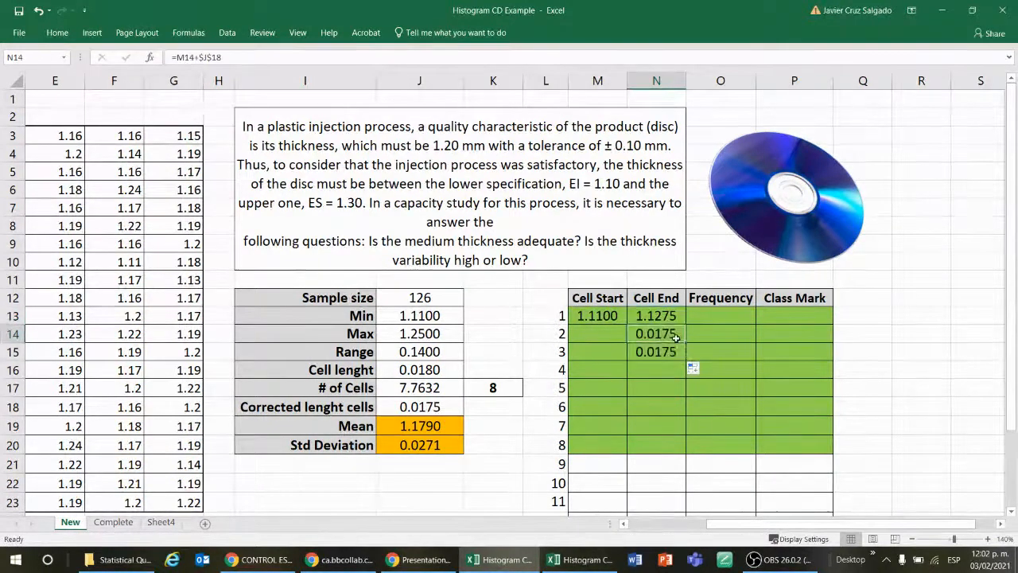
Step: Try to fill the Cell End formula down to N20 and inspect the references in the N14, N15 and N16 copies
double_click(674, 338)
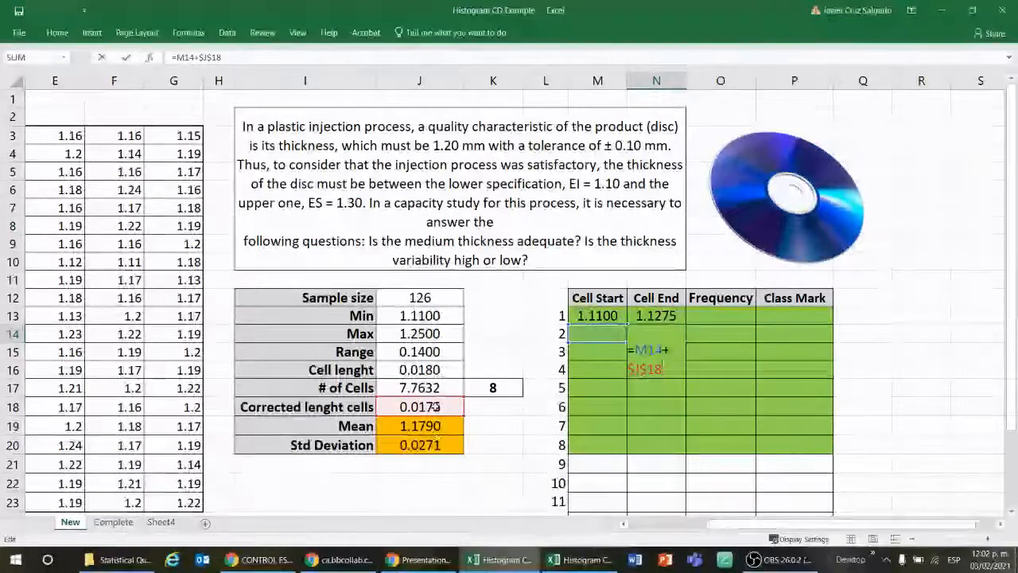
key(Return)
key(F2)
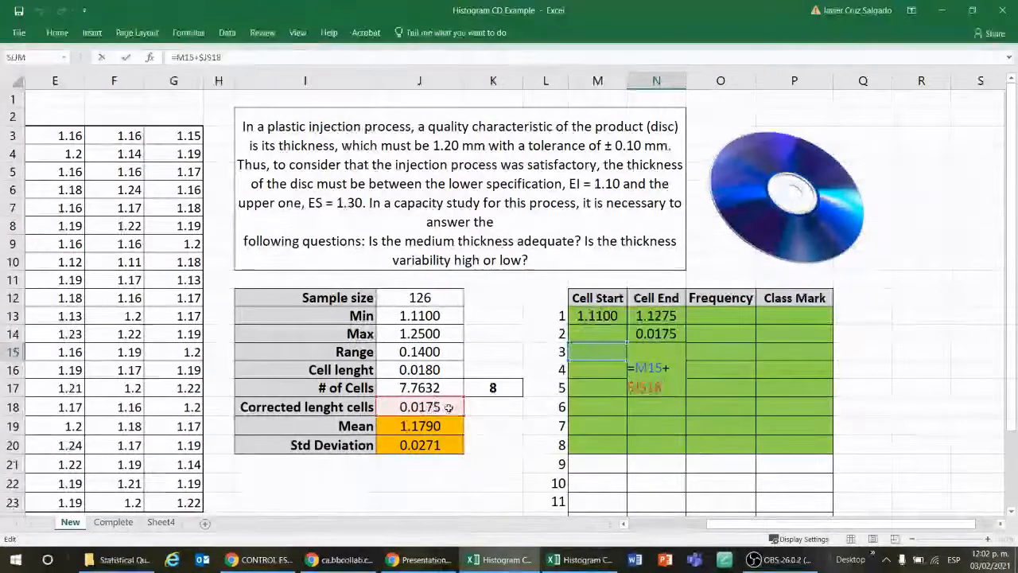
key(ctrl+Return)
drag(689, 363, 689, 447)
click(664, 371)
key(F2)
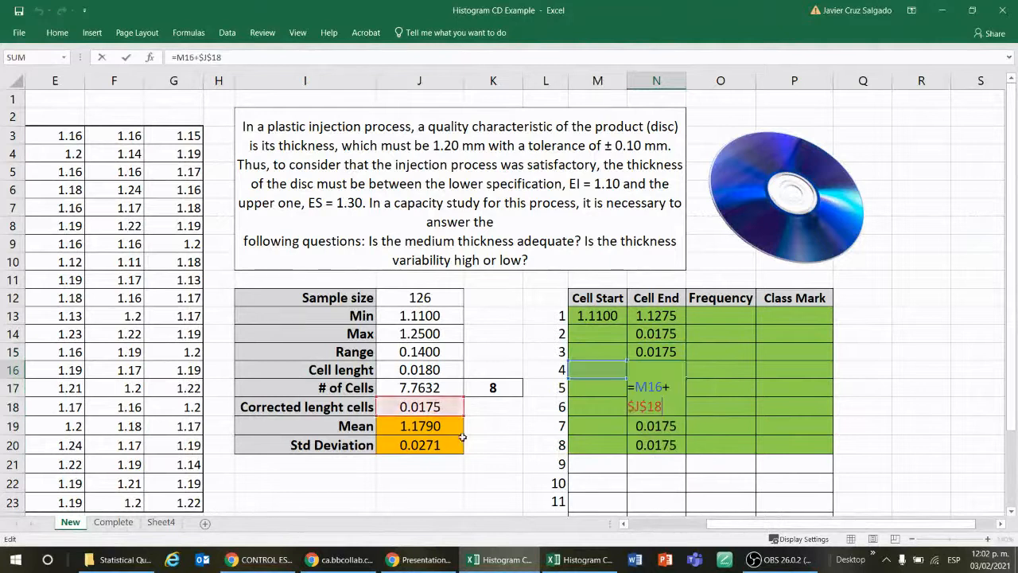
key(ctrl+Return)
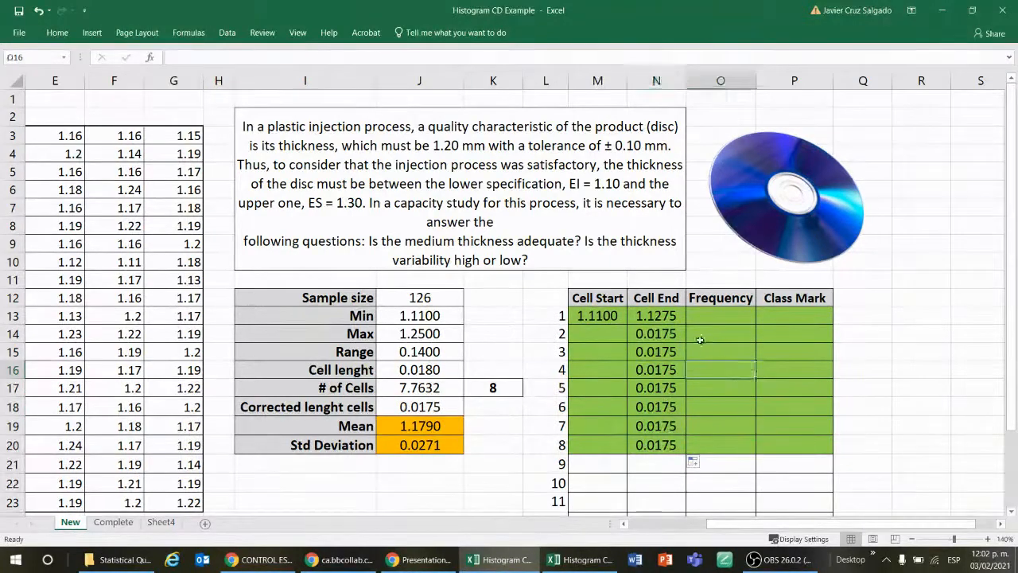
Step: Delete the copied Cell End formulas below N13, from N14 through N20
click(674, 334)
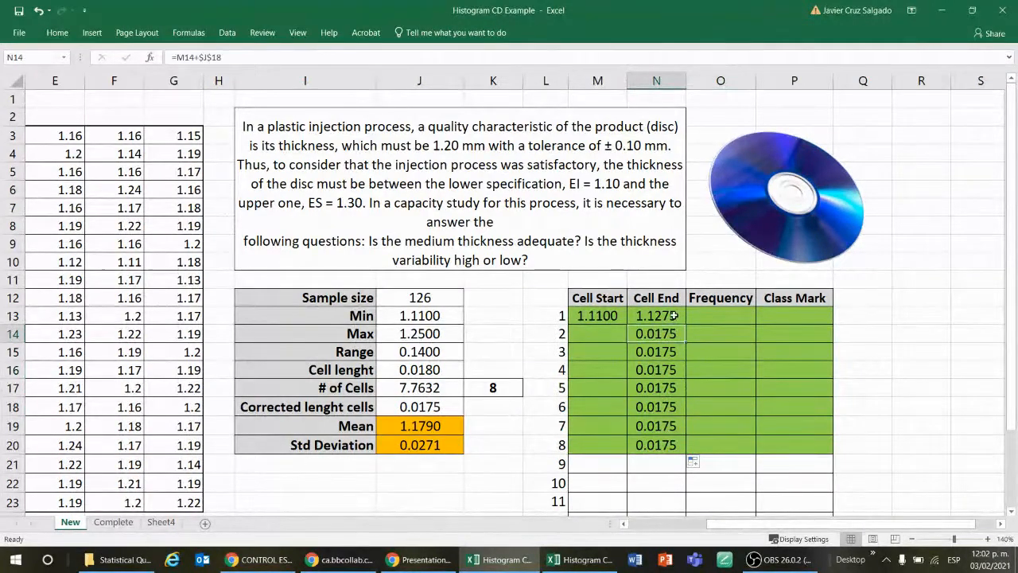
click(674, 317)
click(668, 333)
drag(668, 332, 672, 436)
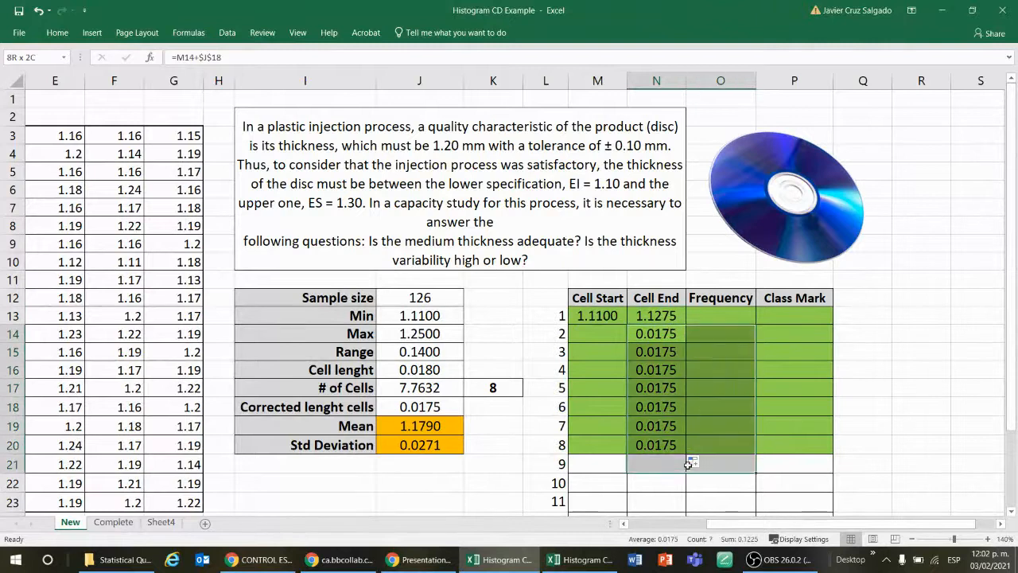
key(Delete)
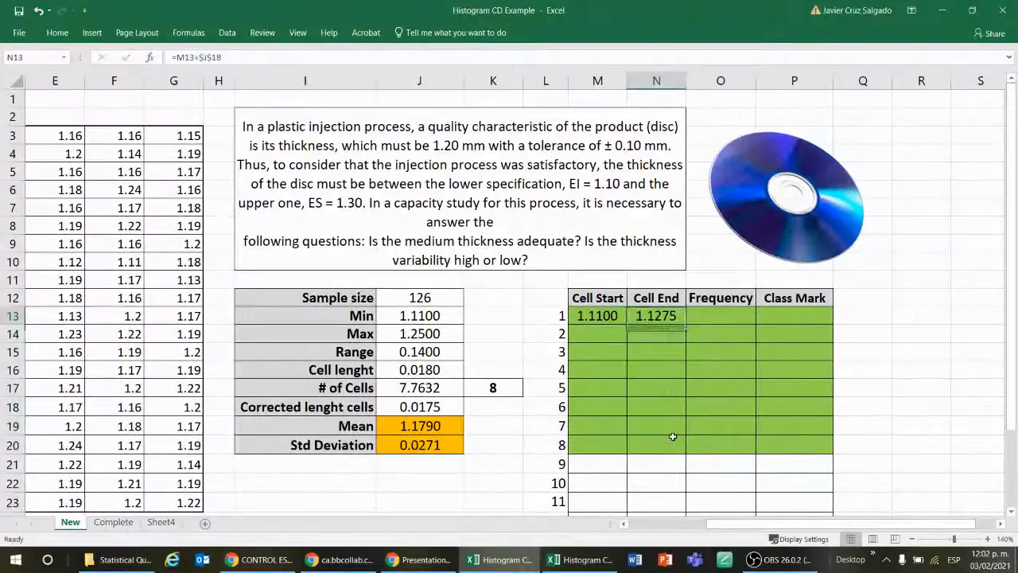
Step: Link the second Cell Start in M14 to the first Cell End with the formula =N13
key(Left)
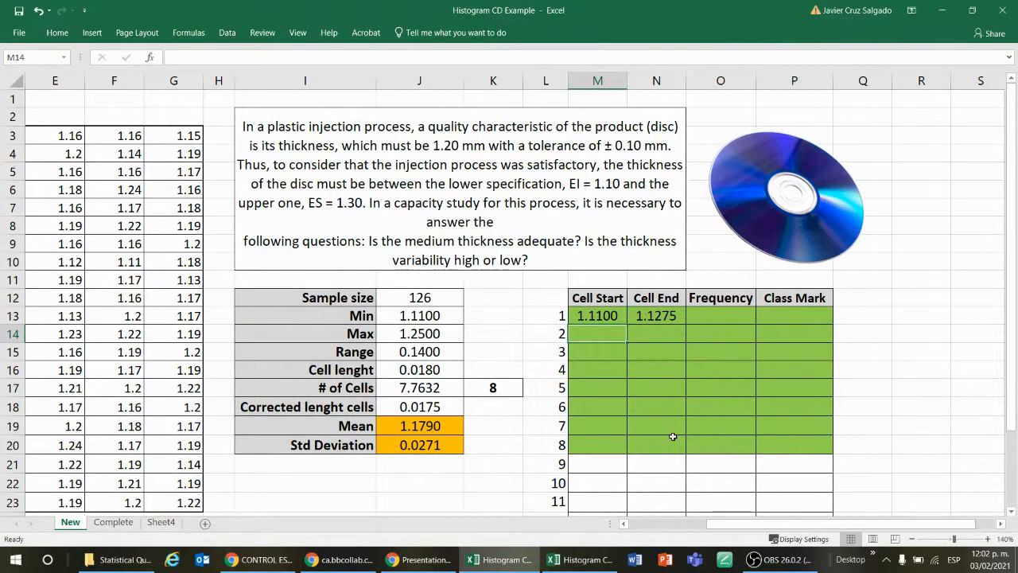
key(Down)
text(=)
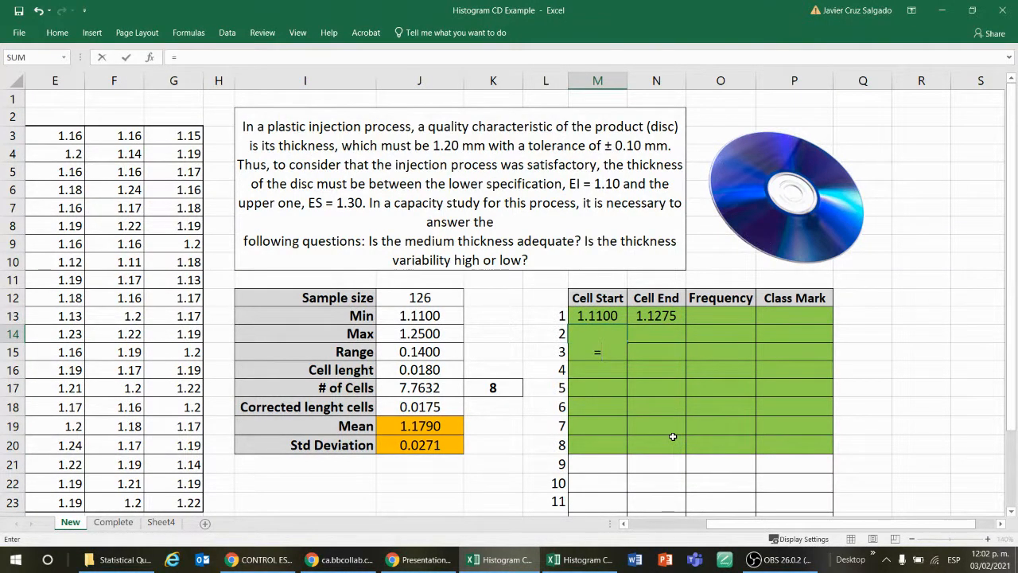
click(668, 314)
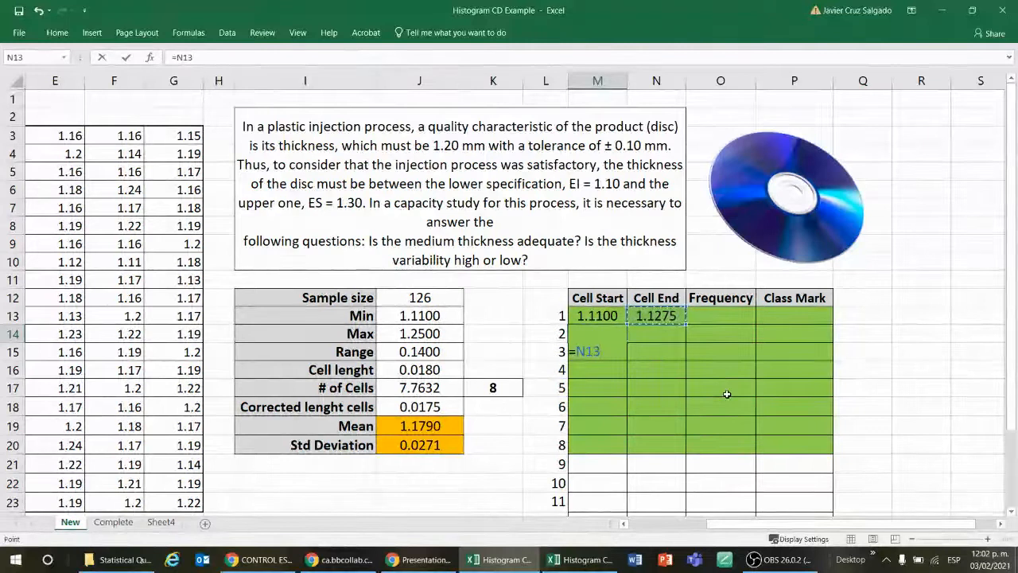
key(Return)
key(Up)
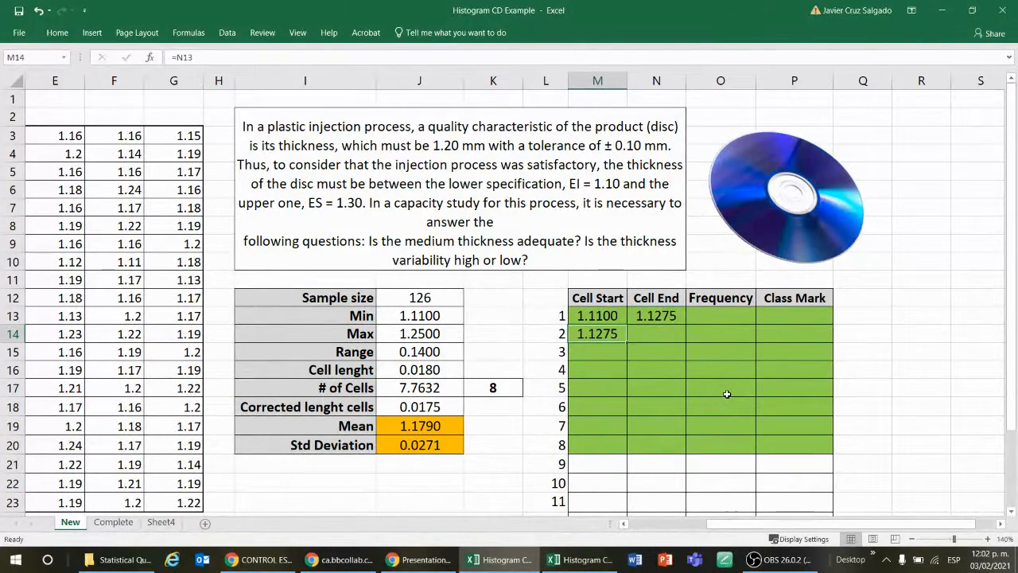
Step: Fill the Cell End formula from N13 down to N14 and check the references in the N14 copy
key(Right)
key(Left)
key(Right)
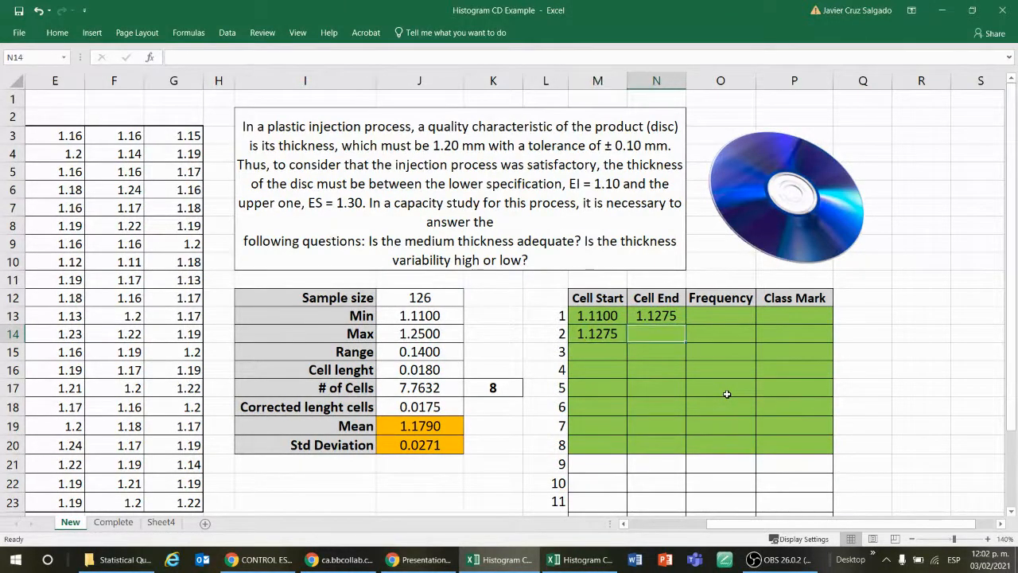
key(Left)
key(Right)
key(Up)
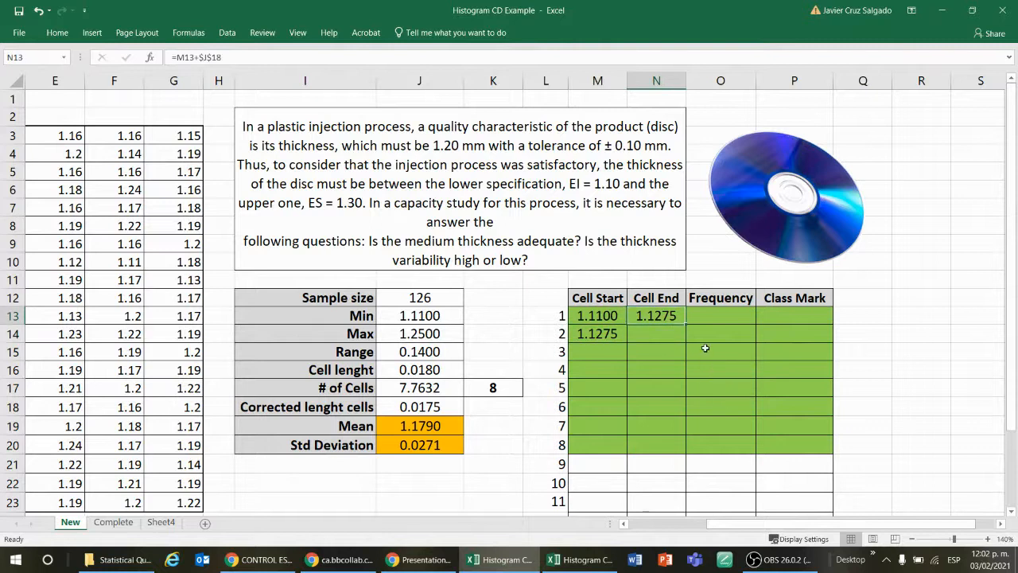
drag(686, 322, 684, 340)
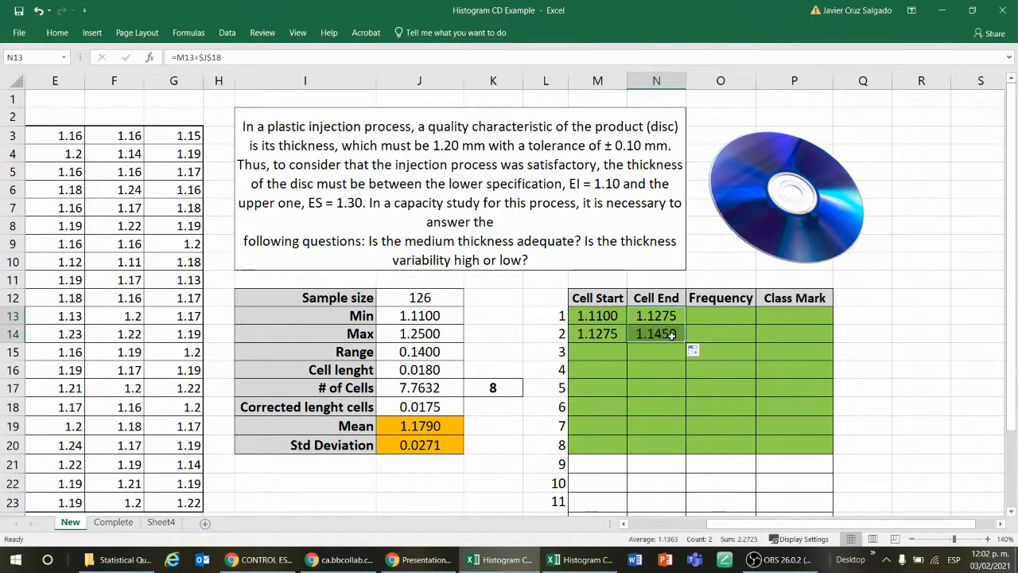
key(Down)
key(F2)
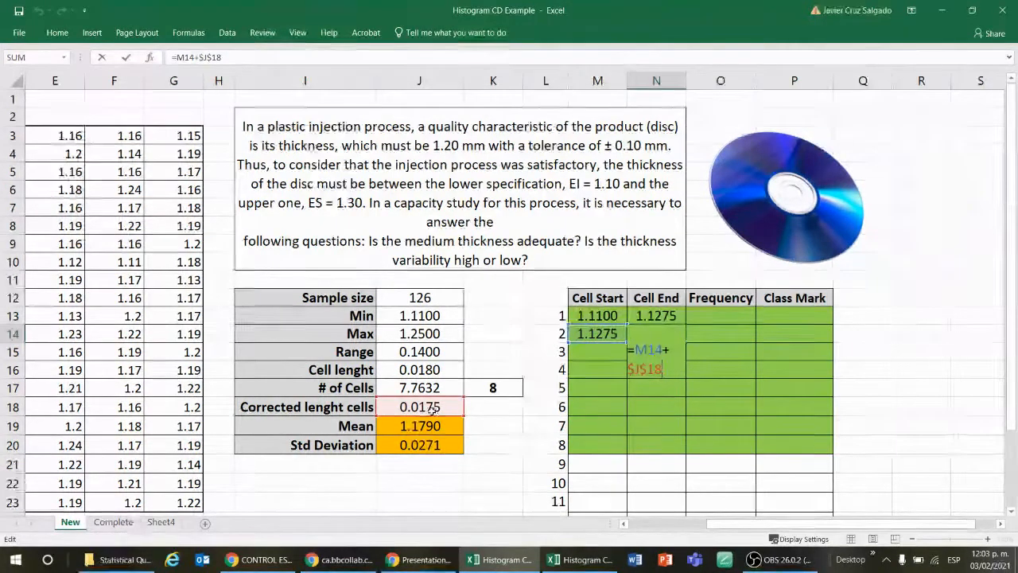
click(712, 364)
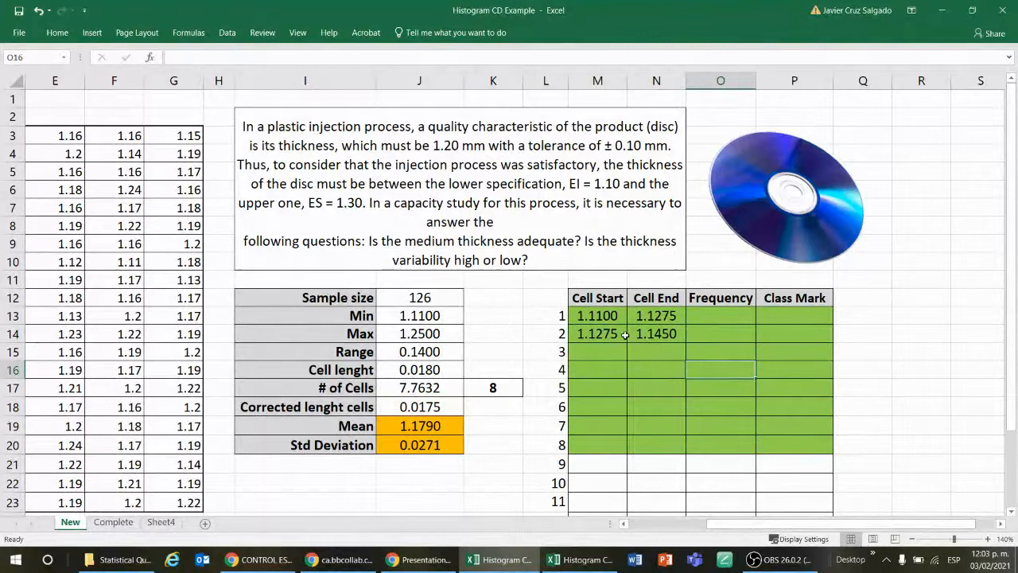
Step: Fill the Cell Start and Cell End formulas from M14:N14 down to row 20 for all eight cells
drag(601, 334, 689, 449)
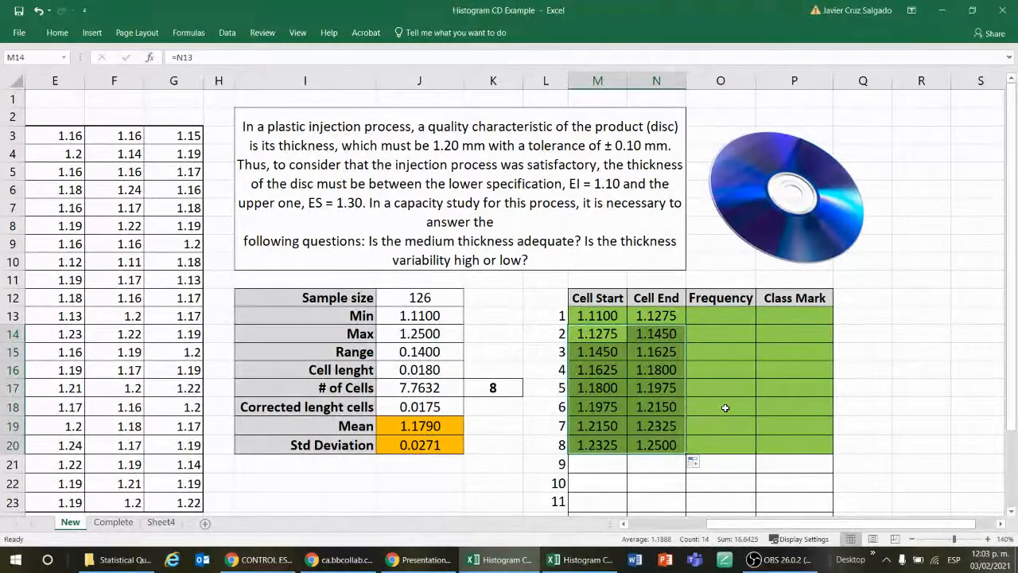
click(725, 407)
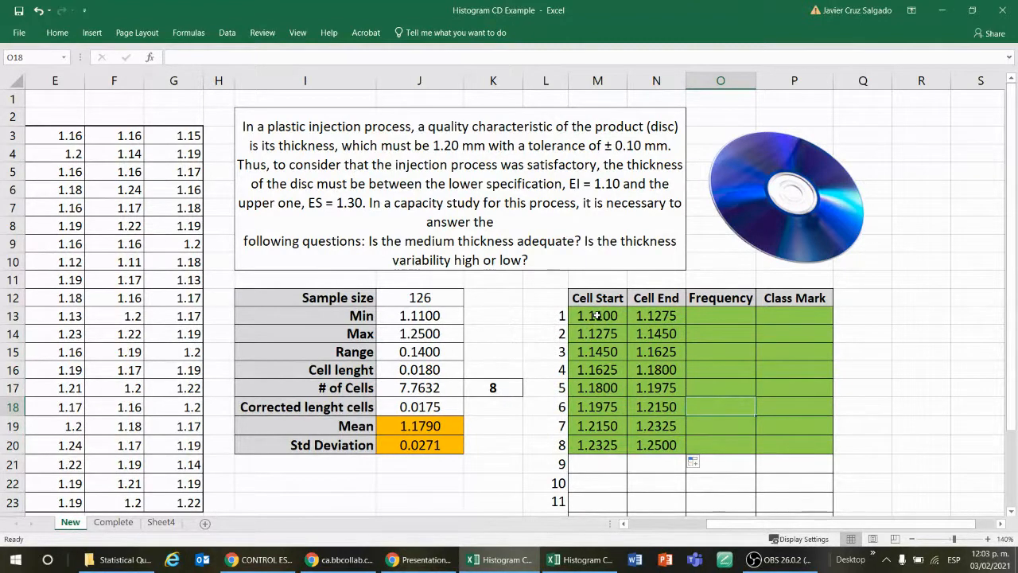
Step: Make the first Cell Start value in M13 and the last Cell End value in N20 bold
click(598, 316)
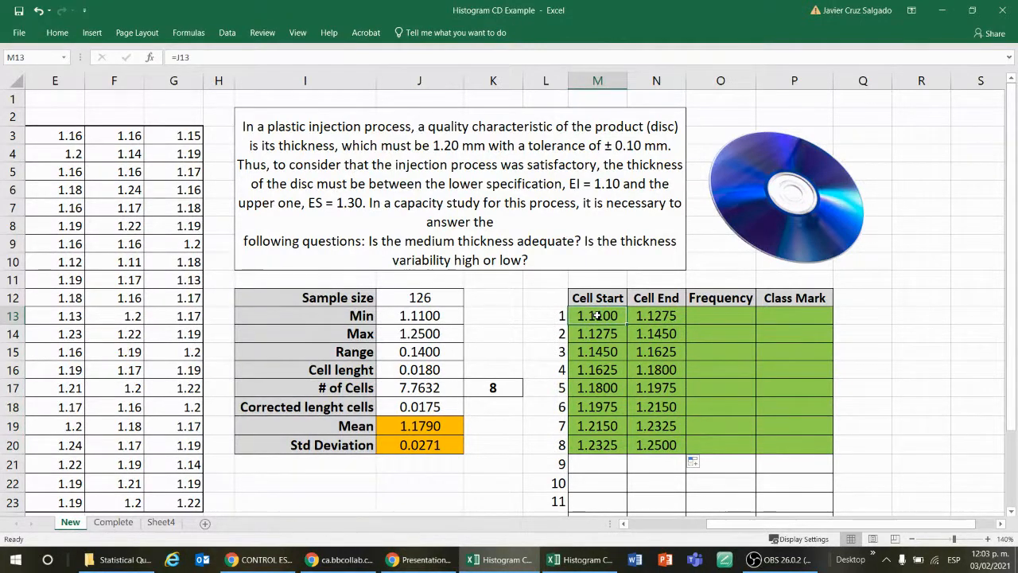
click(57, 32)
click(108, 76)
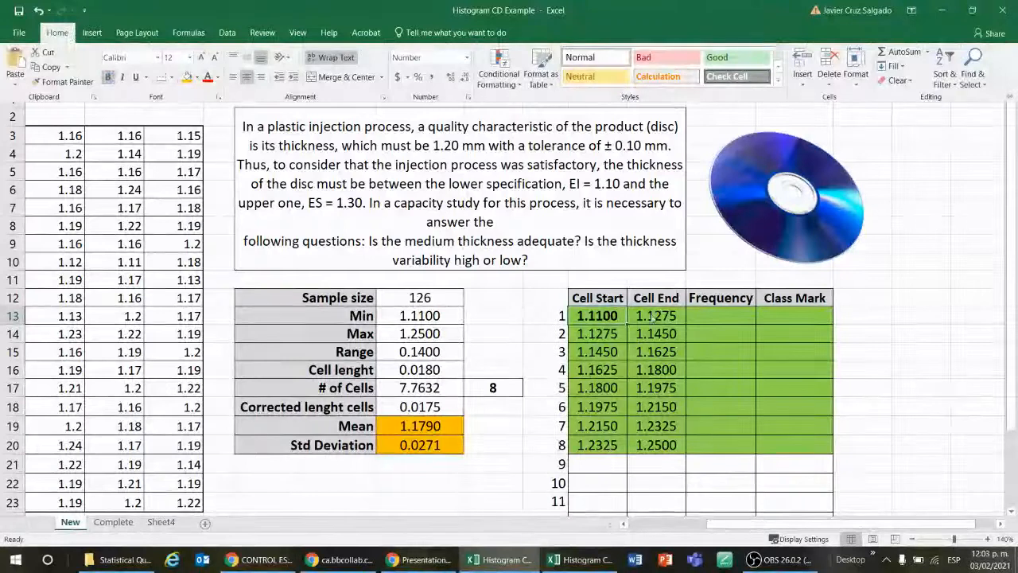
click(670, 446)
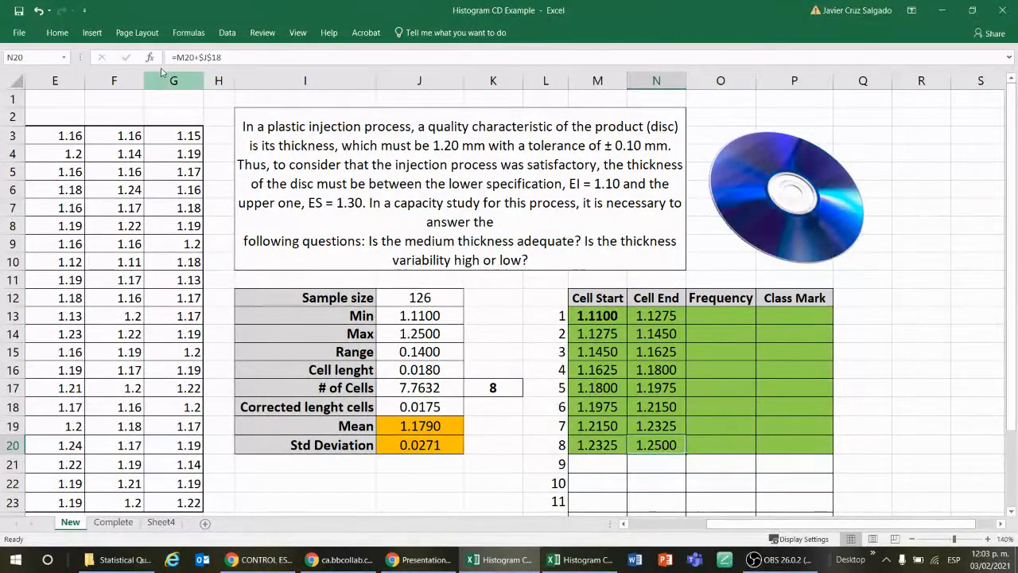
click(56, 33)
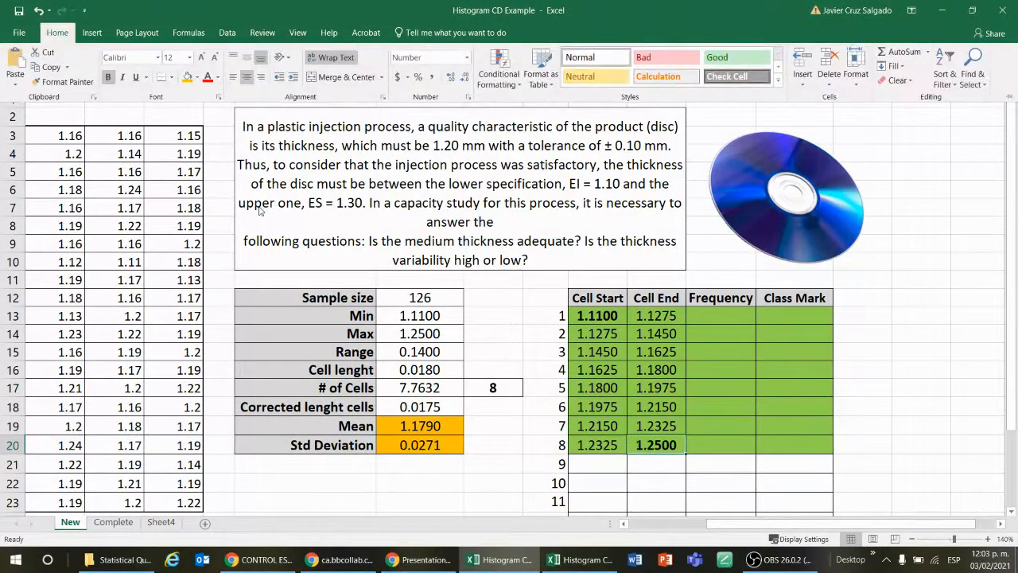
Step: Compare the first Cell Start in M13 and the last Cell End in N20 with the Min and Max in J13 and J14
click(655, 437)
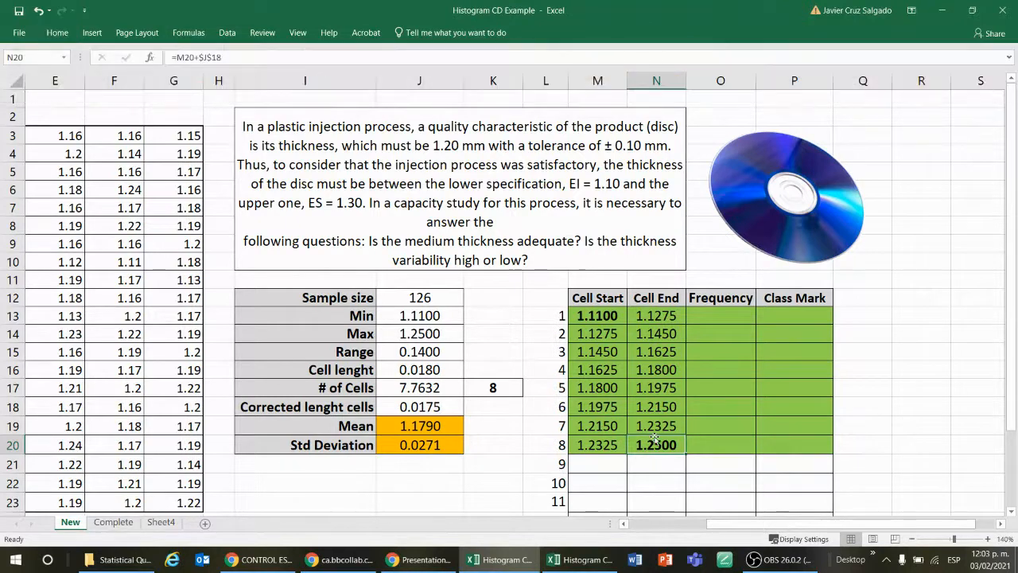
click(437, 333)
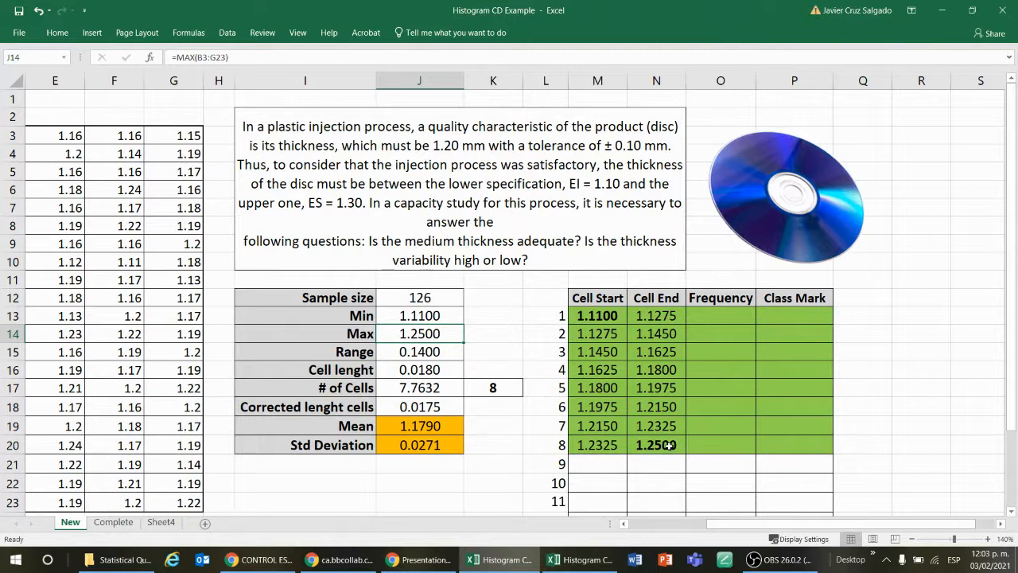
click(602, 319)
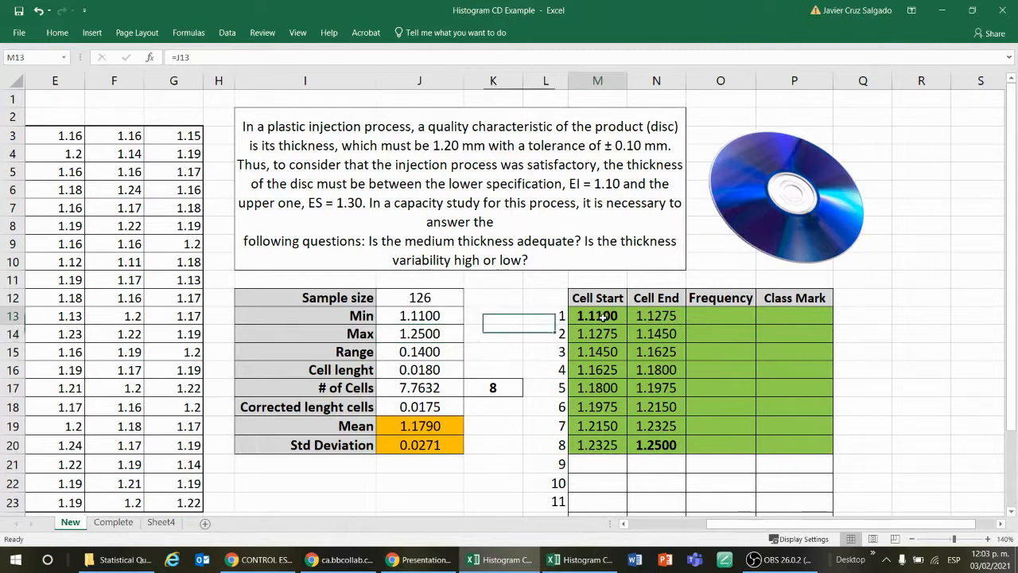
click(430, 316)
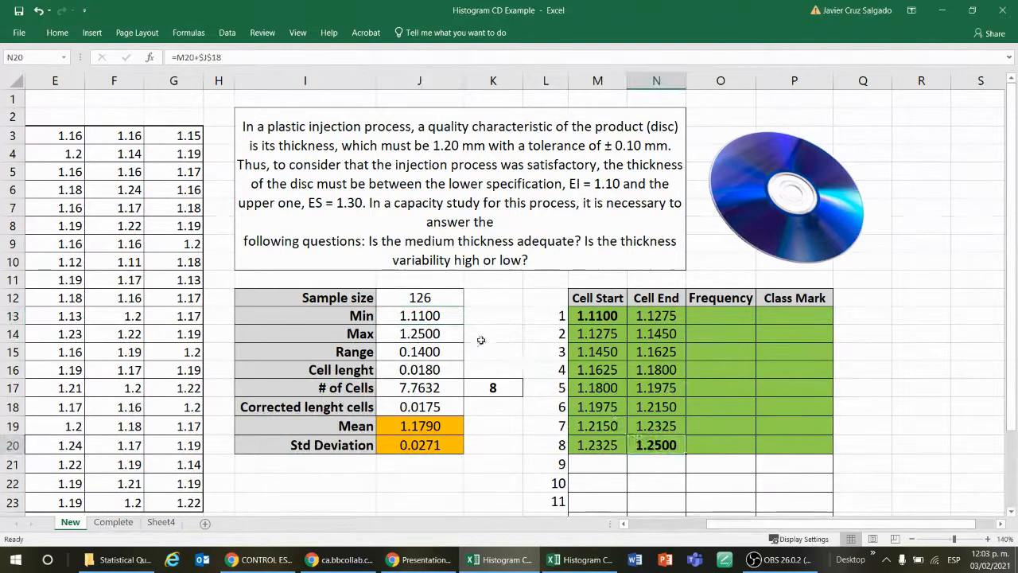
click(448, 331)
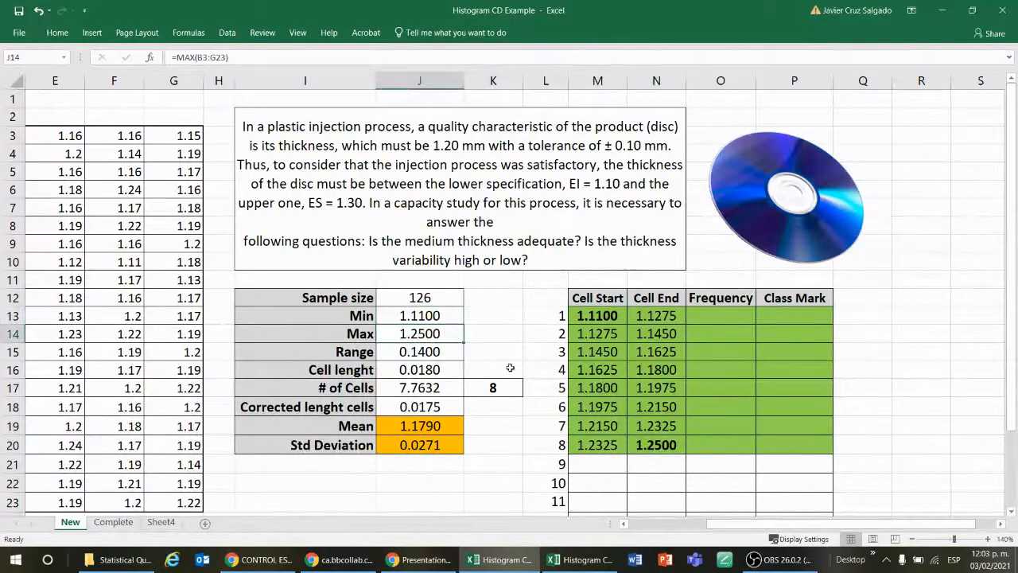
click(593, 318)
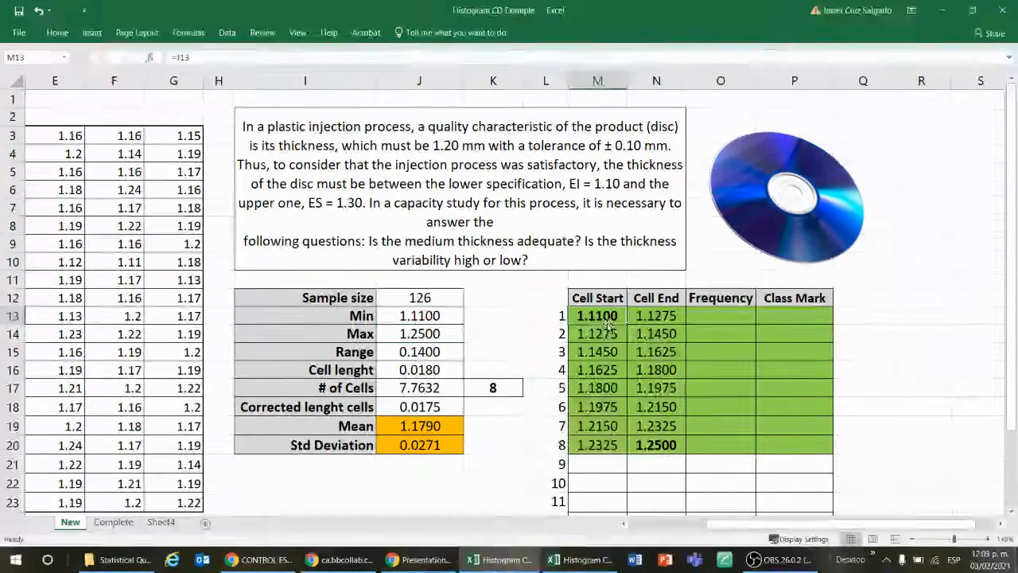
click(666, 444)
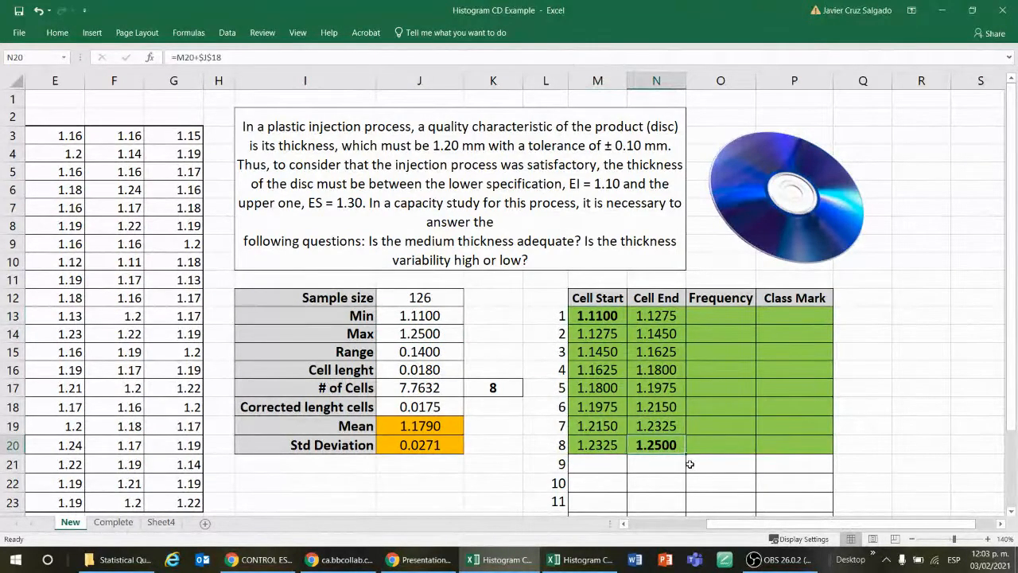
click(708, 333)
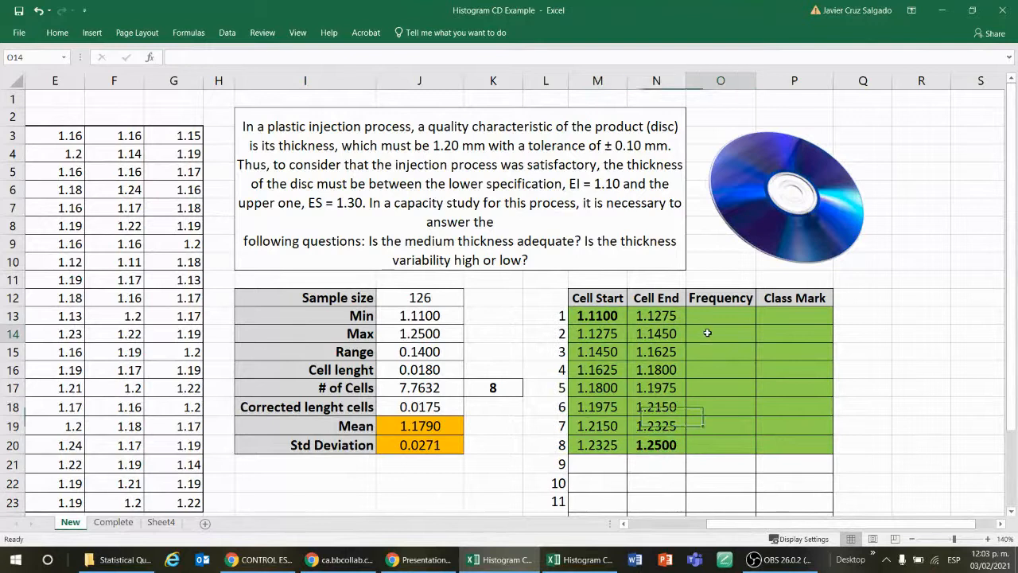
click(799, 318)
click(889, 320)
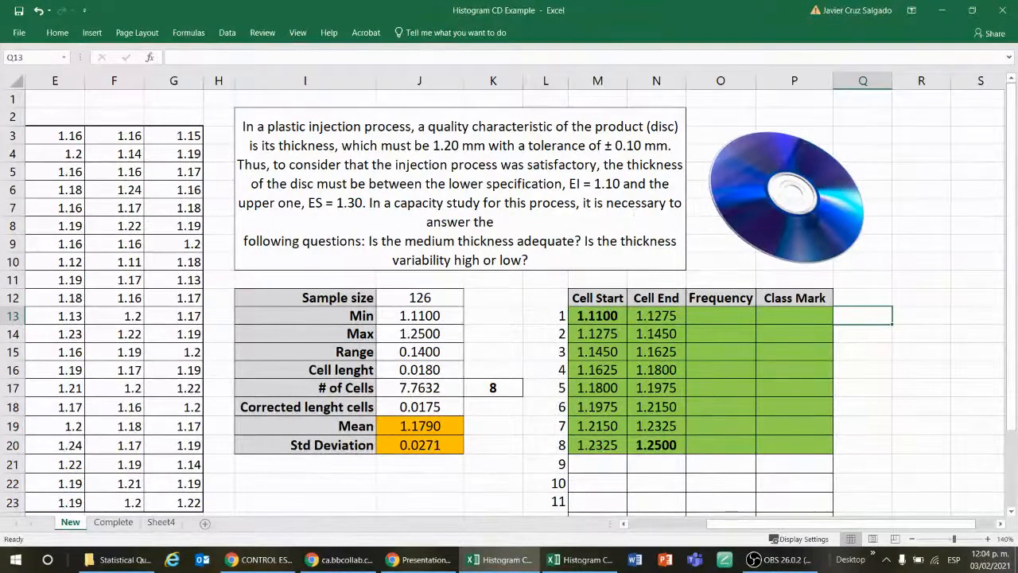
Step: Open the Cell End formula in N13 to inspect its references
click(648, 329)
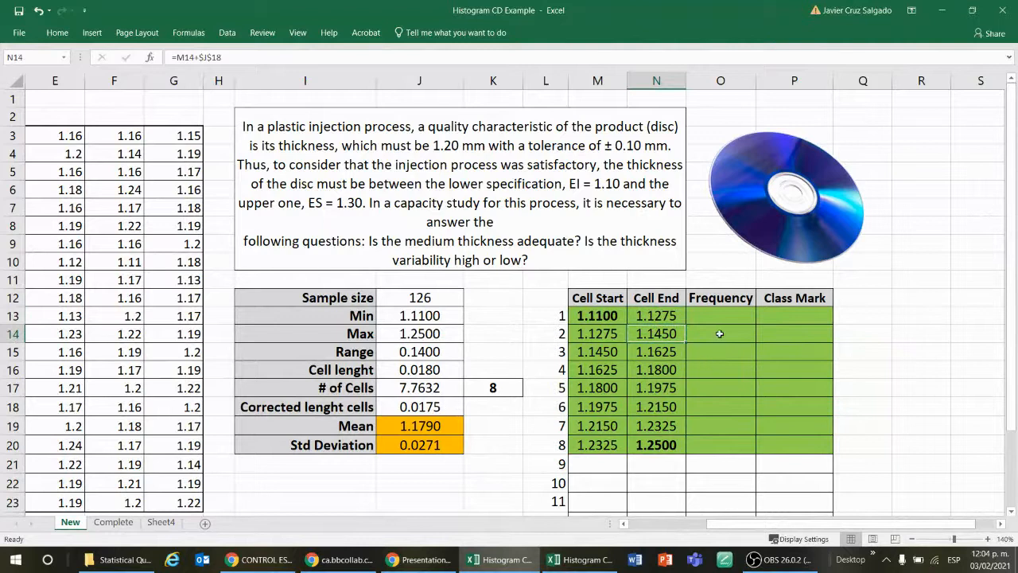
double_click(660, 316)
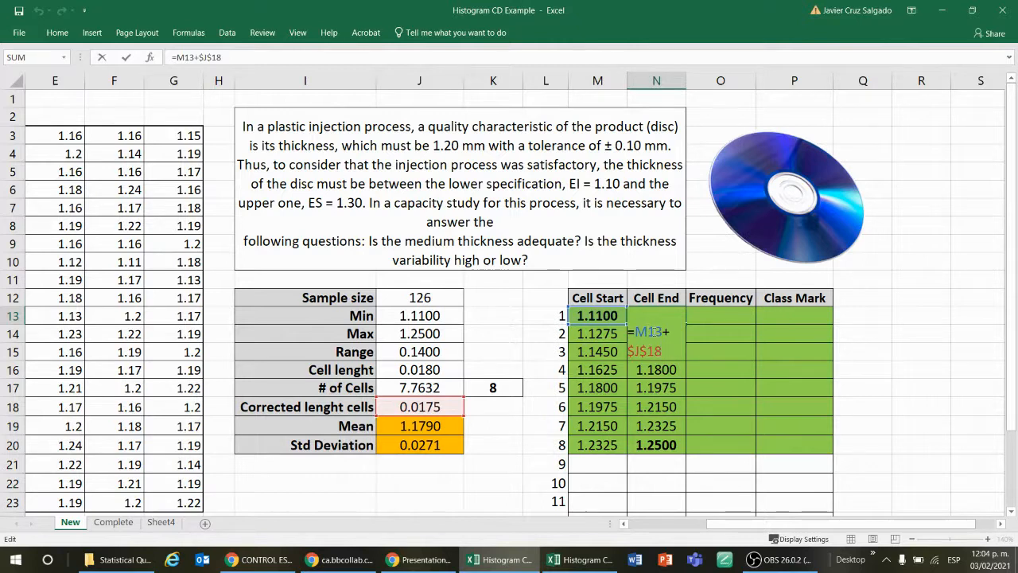
Step: Inspect the references of the Cell End formulas in N15 to N19 and again in N13
click(921, 351)
click(653, 351)
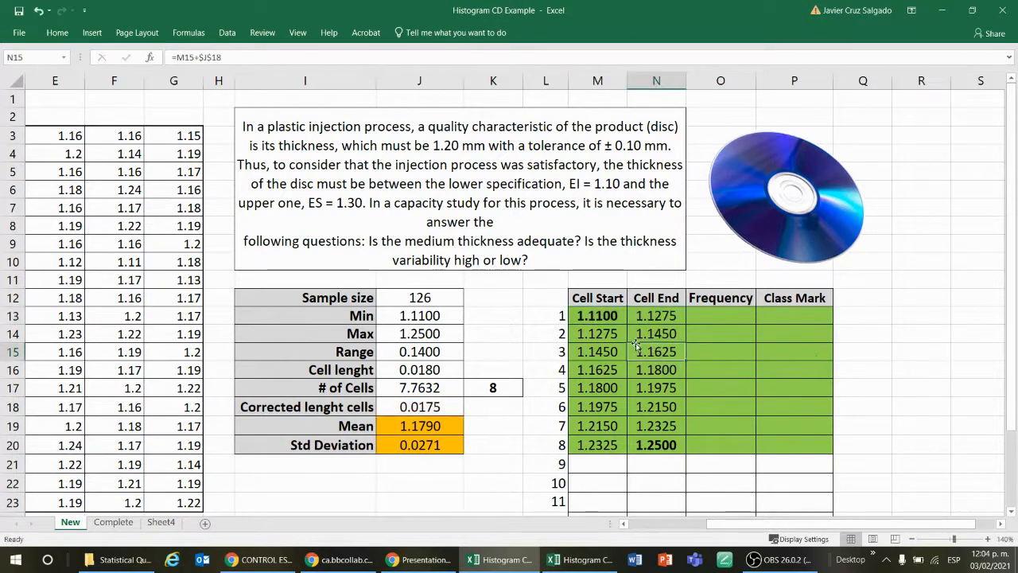
key(F2)
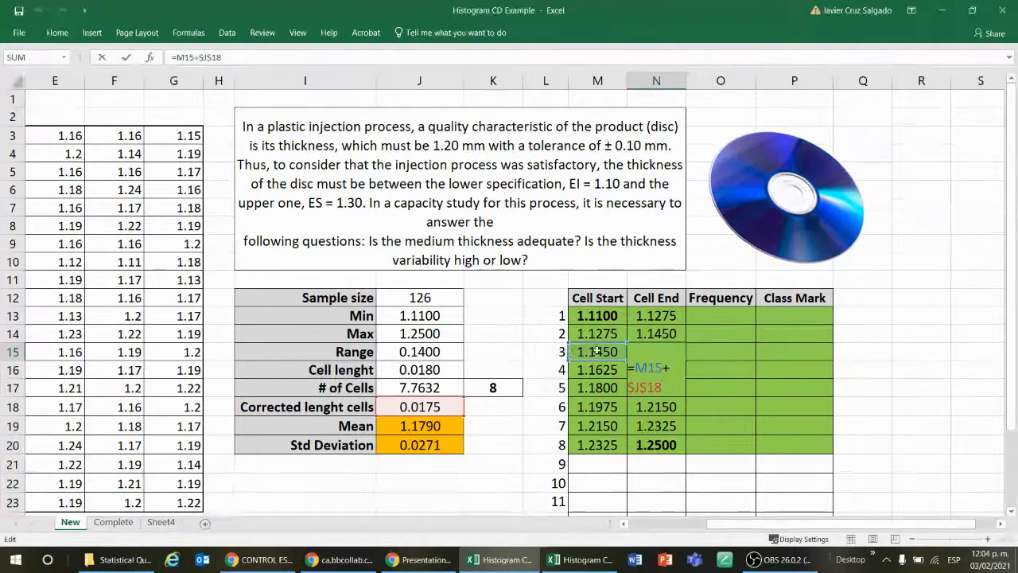
key(Return)
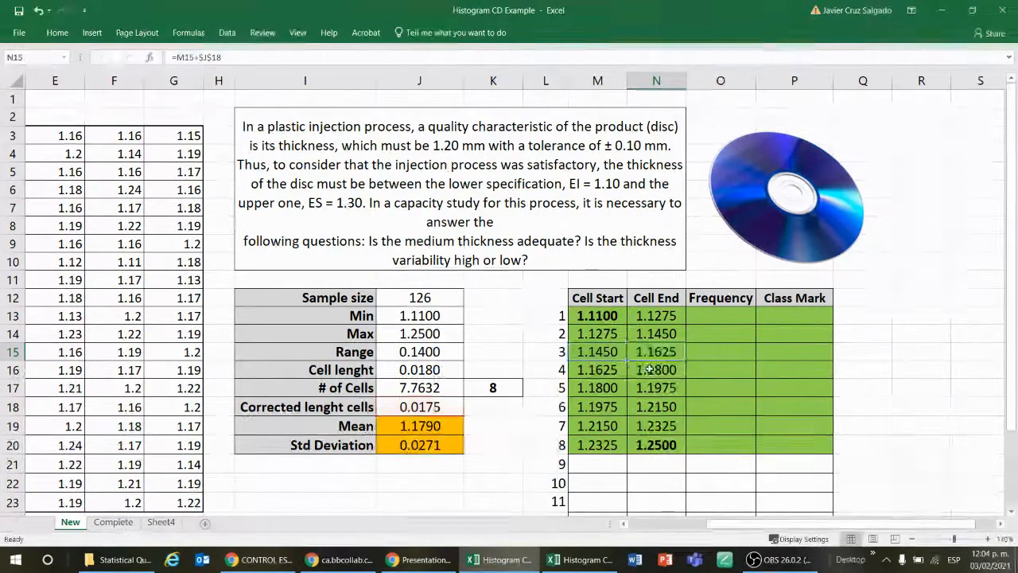
key(F2)
key(Escape)
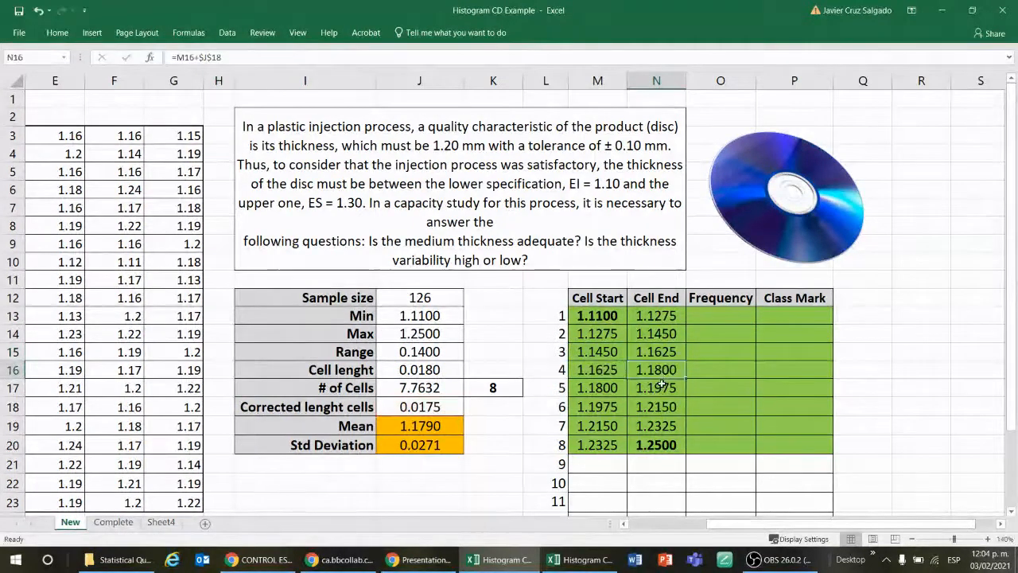
double_click(659, 392)
key(Escape)
click(659, 406)
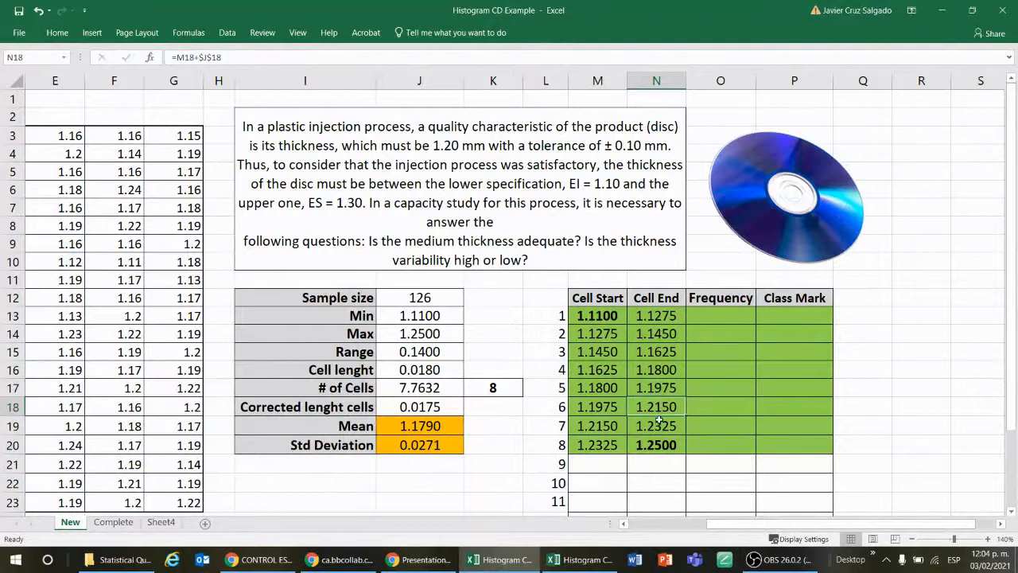
click(660, 421)
click(653, 317)
double_click(654, 316)
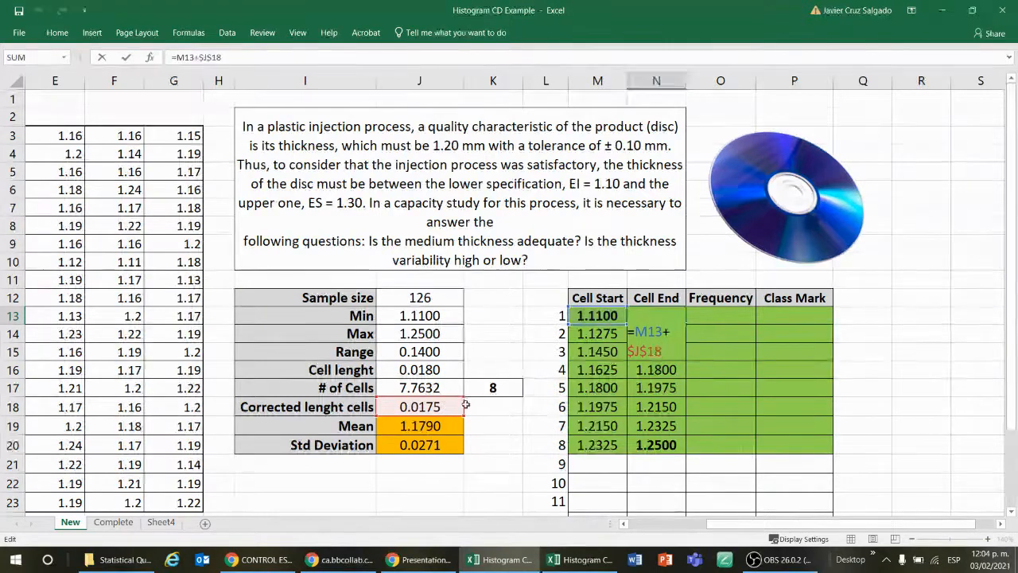
key(ctrl+Return)
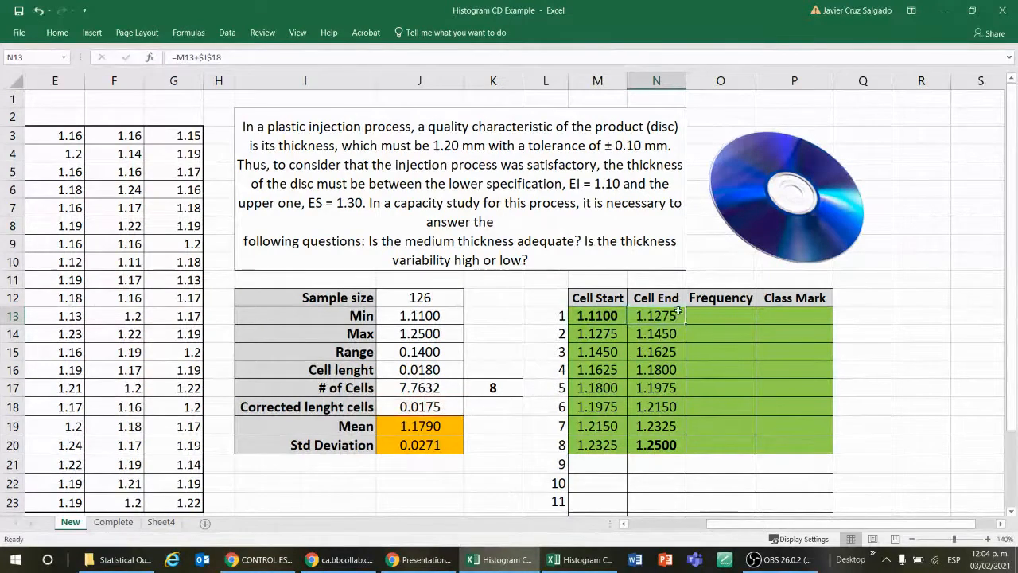
Step: Review the cell limits in M13:N20 and the Frequency range O13:O20 beside them
drag(603, 315, 648, 433)
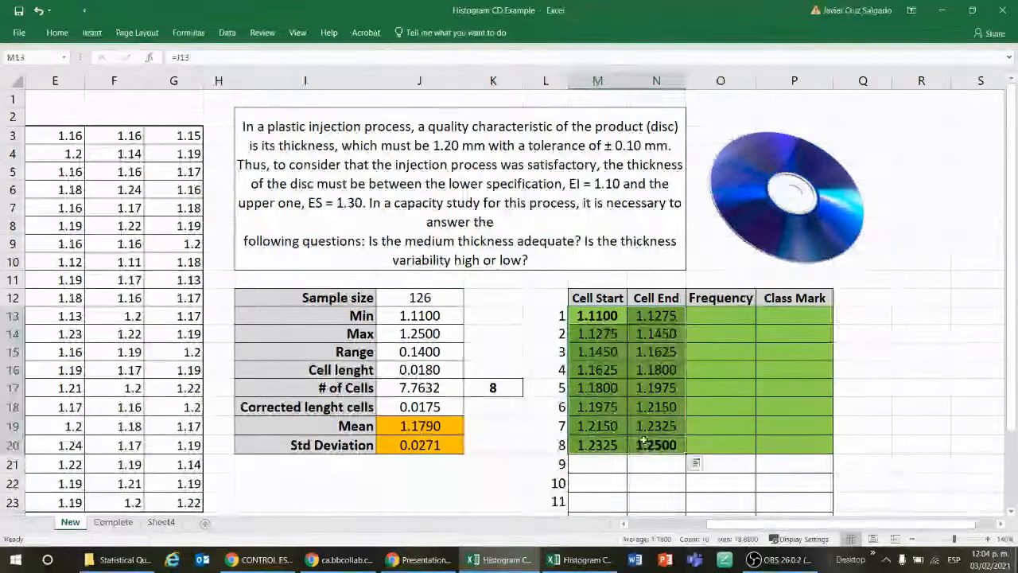
click(883, 330)
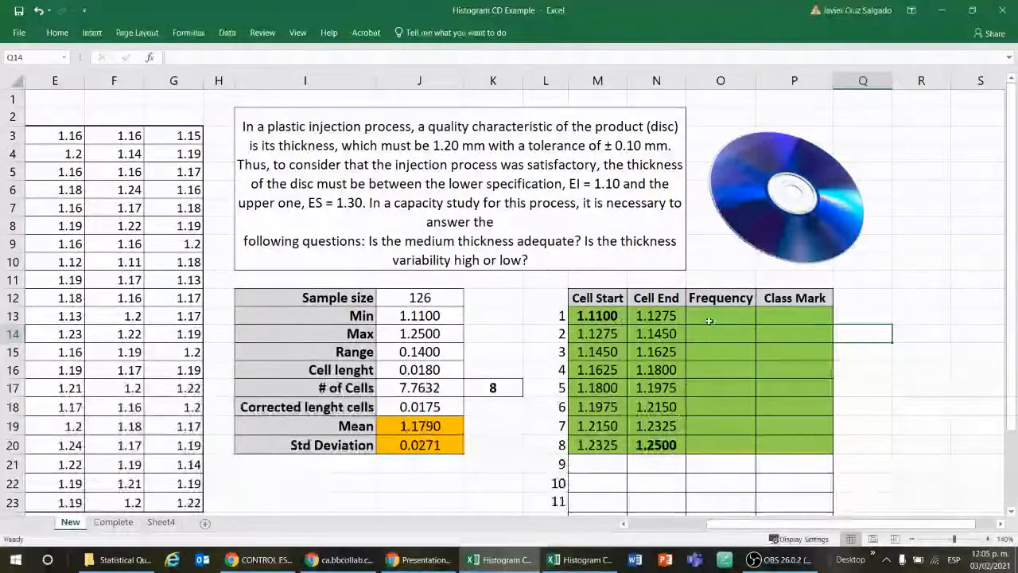
drag(710, 316, 731, 443)
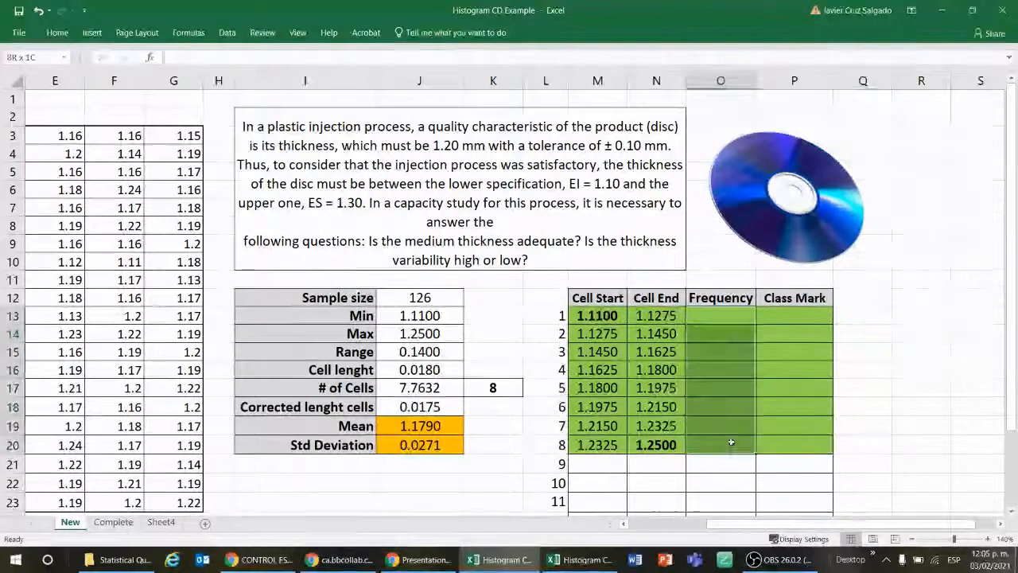
click(715, 317)
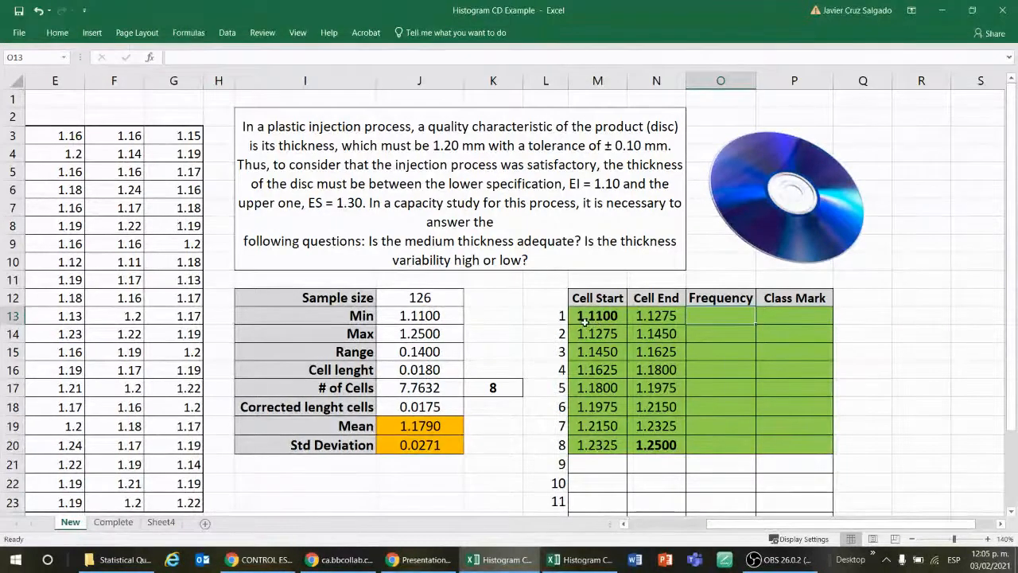
click(665, 316)
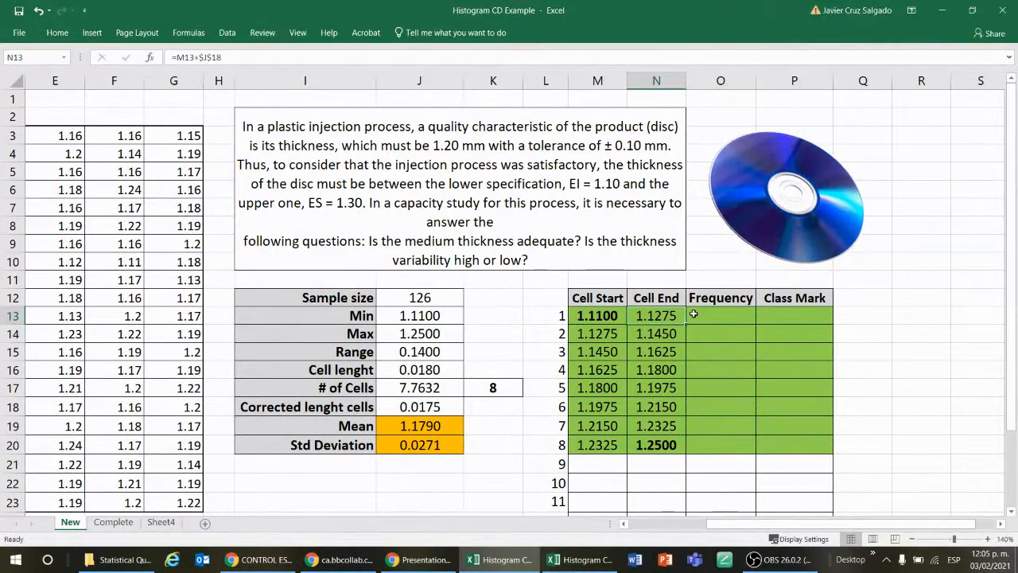
Step: Look over the disc thickness measurements in B3:G23 against the cell limits of the frequency table
click(143, 202)
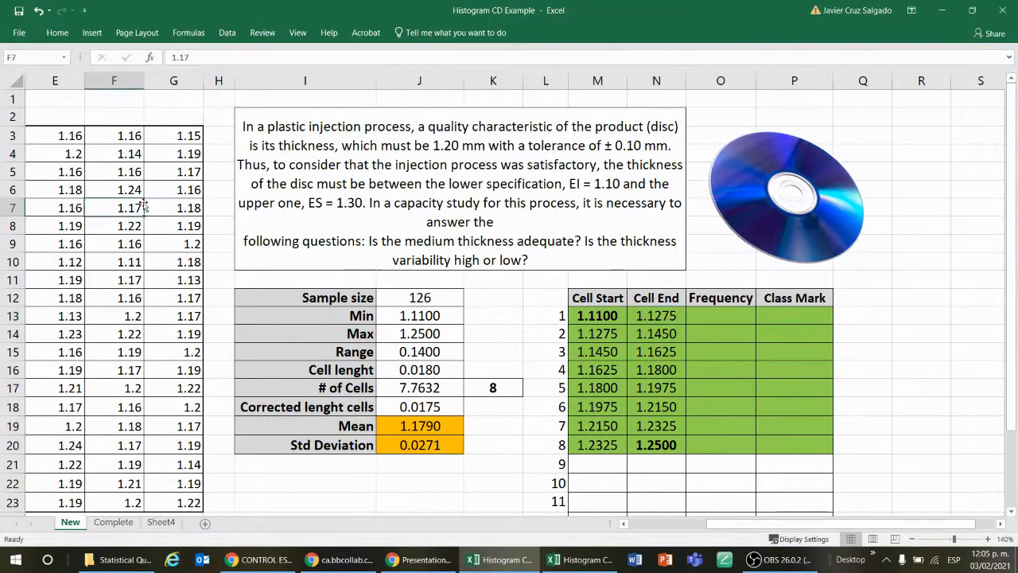
key(Left)
key(Left)
key(Left)
key(Left)
key(Up)
key(Up)
key(Up)
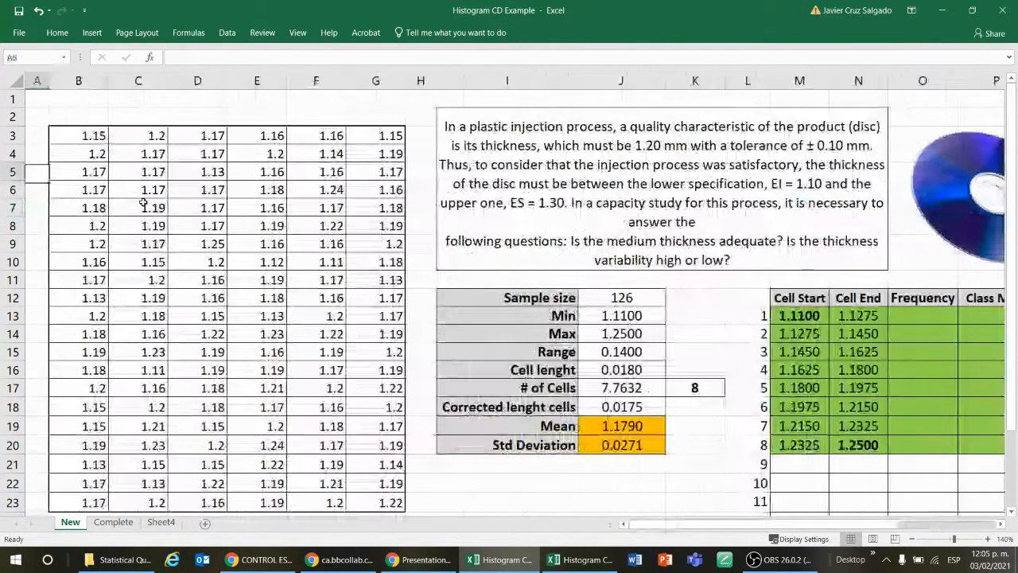
key(Right)
key(Right)
key(Right)
key(Down)
key(Down)
key(Down)
key(Down)
key(Down)
key(Down)
key(Down)
key(Down)
key(Down)
key(Down)
key(Down)
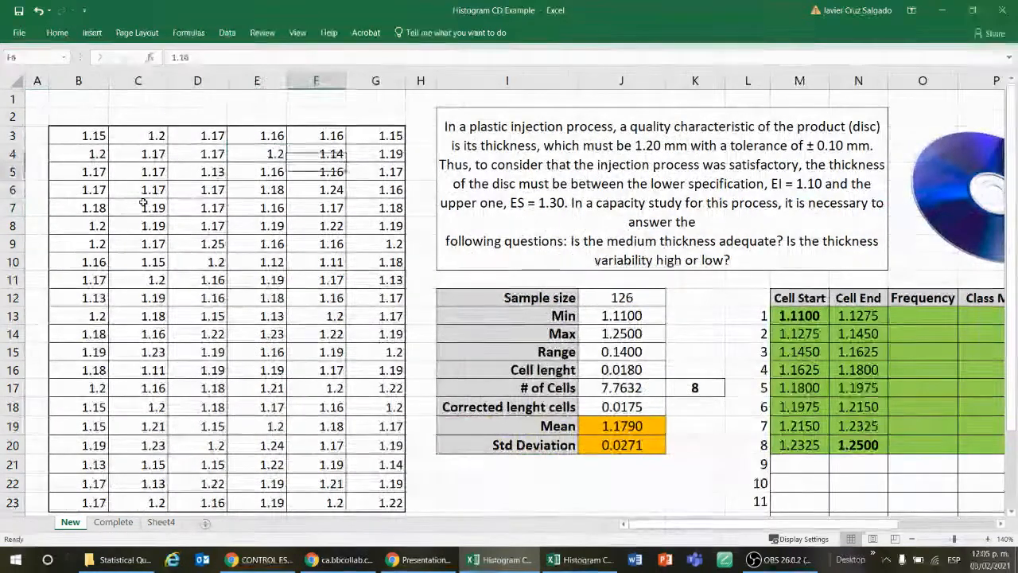
key(Right)
key(Right)
key(Right)
key(Right)
key(Right)
key(Right)
key(Right)
key(Right)
key(Right)
key(Right)
key(Right)
key(Right)
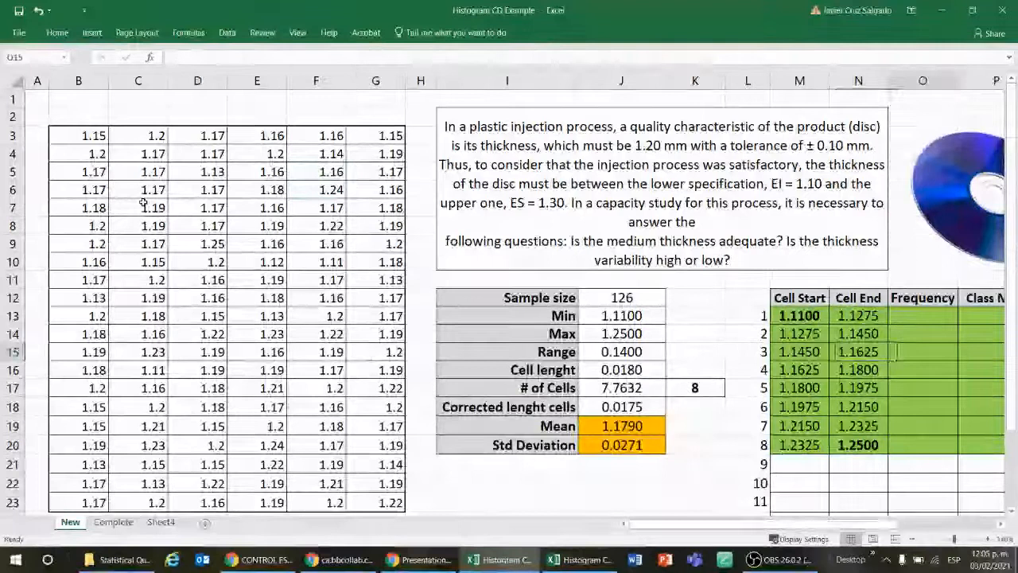
key(Up)
key(Up)
key(Left)
key(Left)
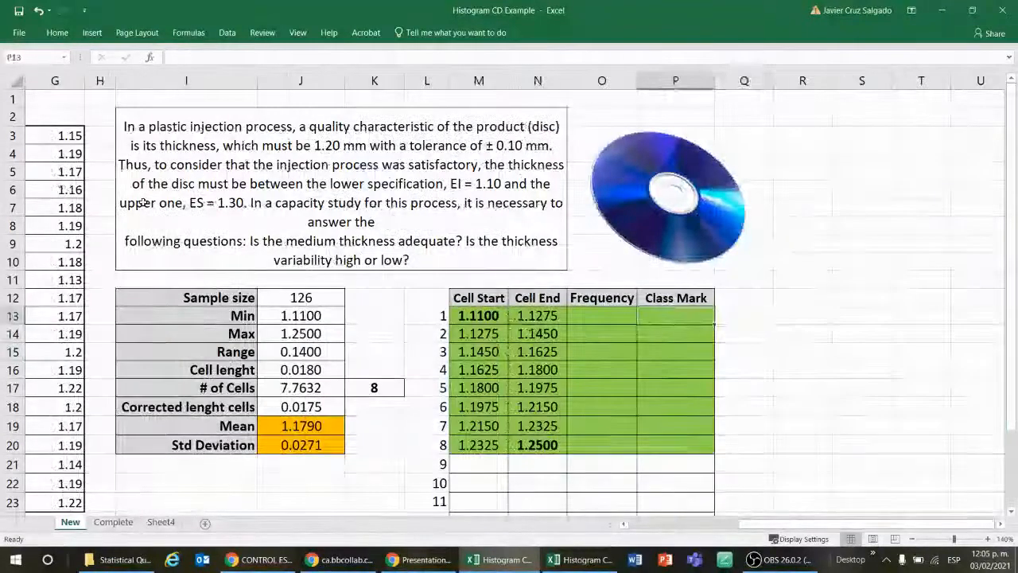
key(shift+Down)
key(shift+Down)
key(shift+Down)
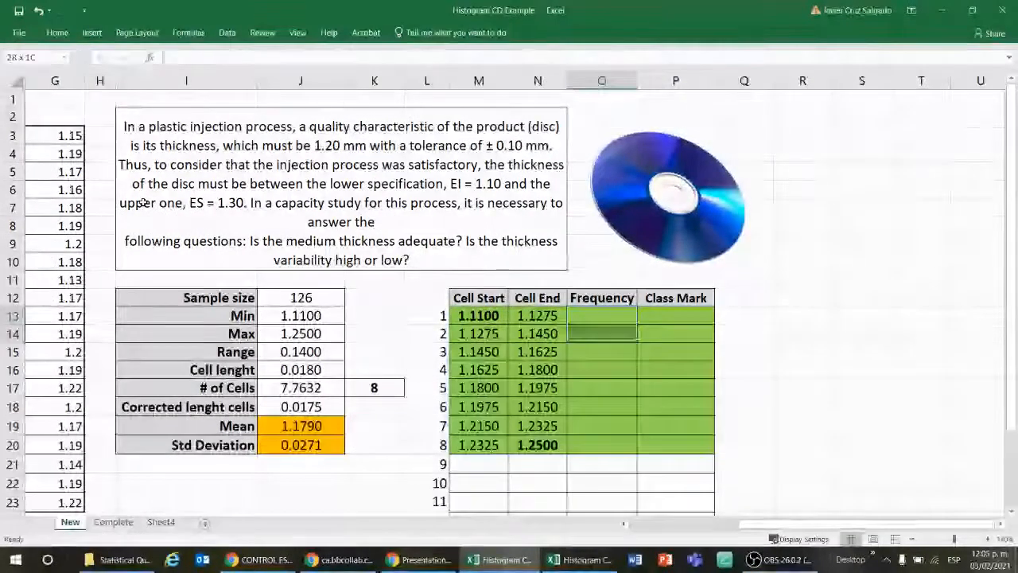
key(Up)
key(Down)
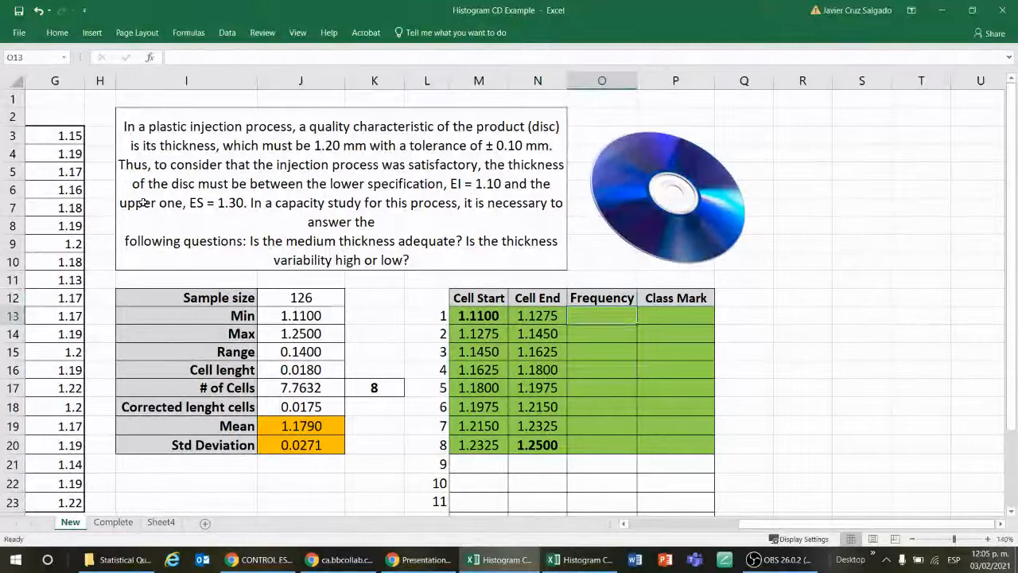
key(Down)
key(Down)
key(Down)
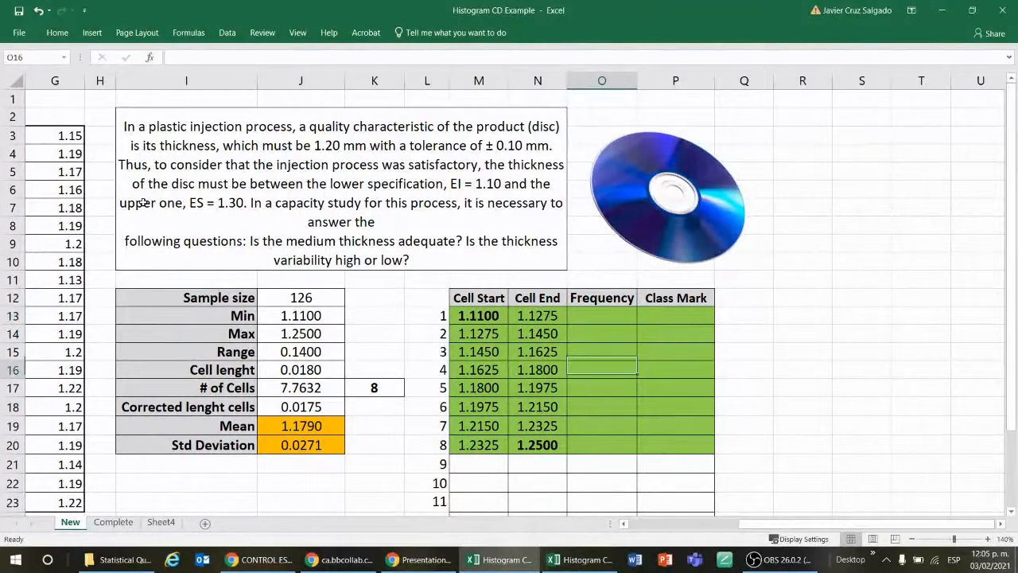
key(Up)
key(Up)
key(Up)
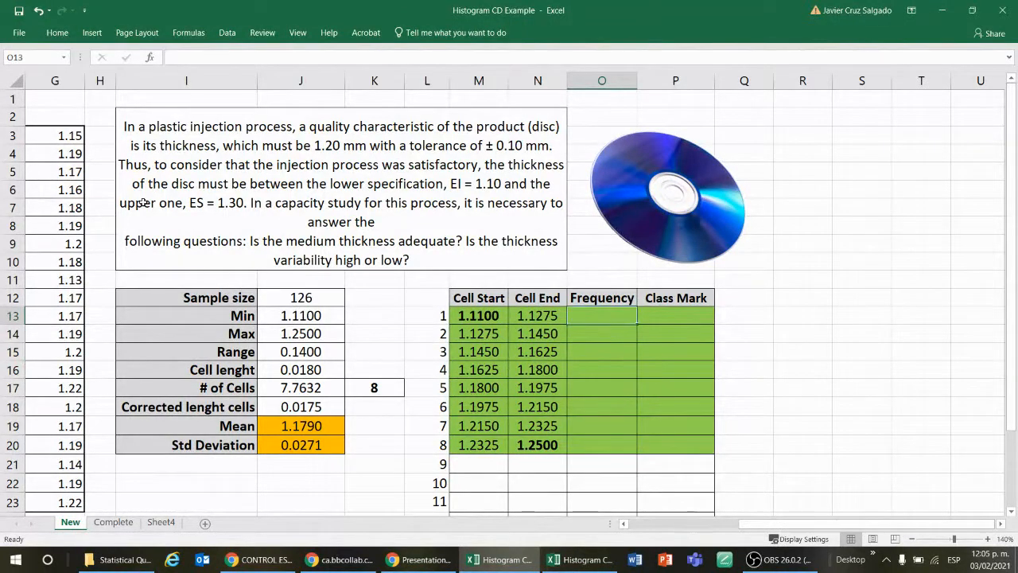
Step: Start a FREQUENCY formula across O13:O20 with the thickness measurements B3:G23 as the data array
key(shift+Down)
key(shift+Down)
key(shift+Down)
key(shift+Down)
key(shift+Down)
key(shift+Down)
key(shift+Down)
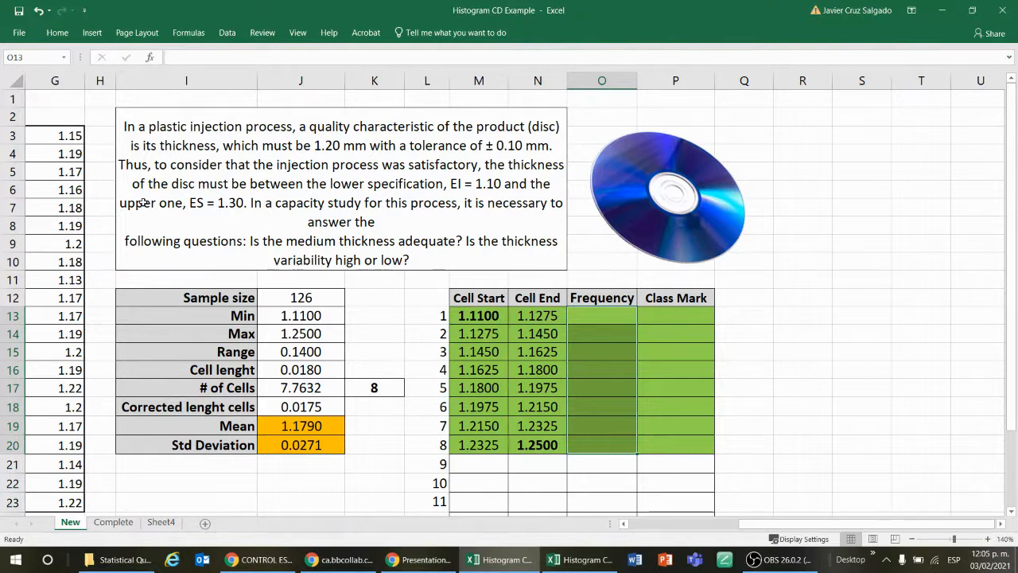
text(=)
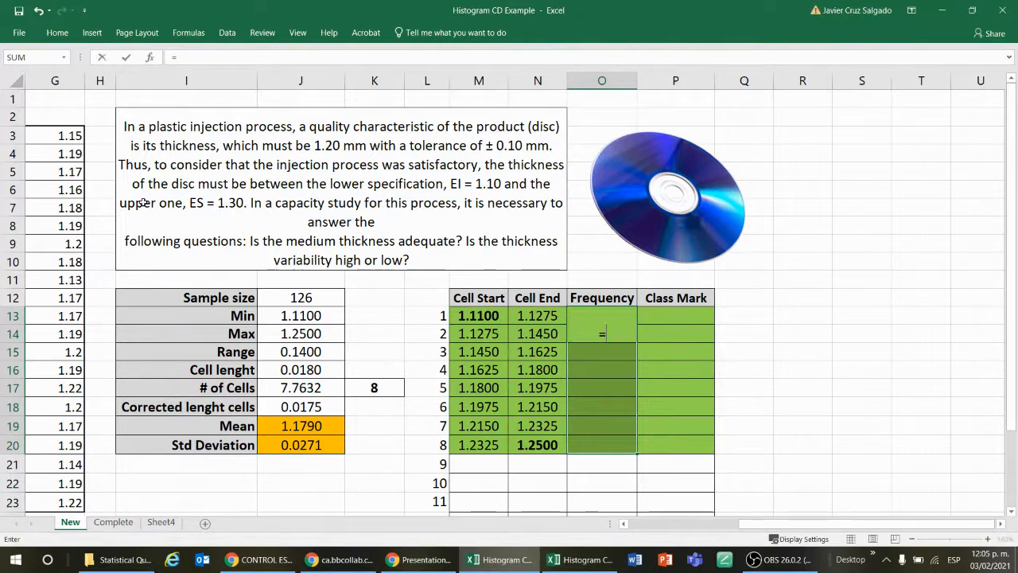
text(fre)
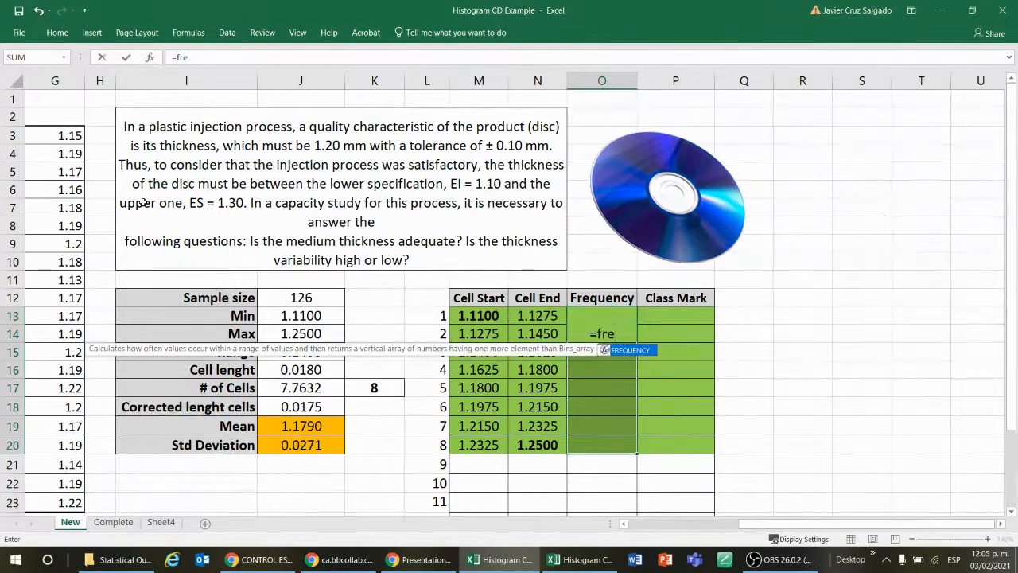
double_click(641, 351)
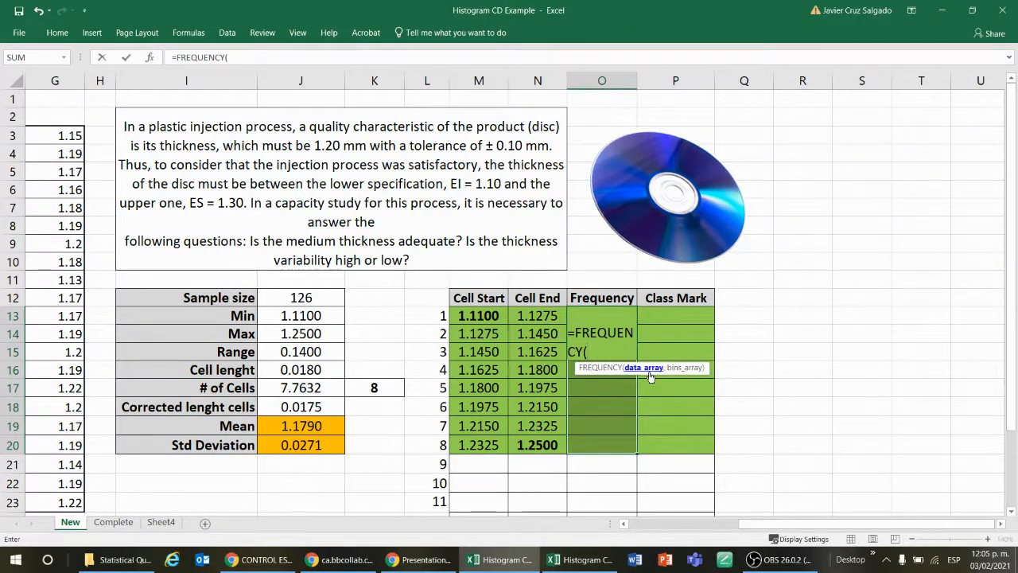
drag(820, 524, 712, 526)
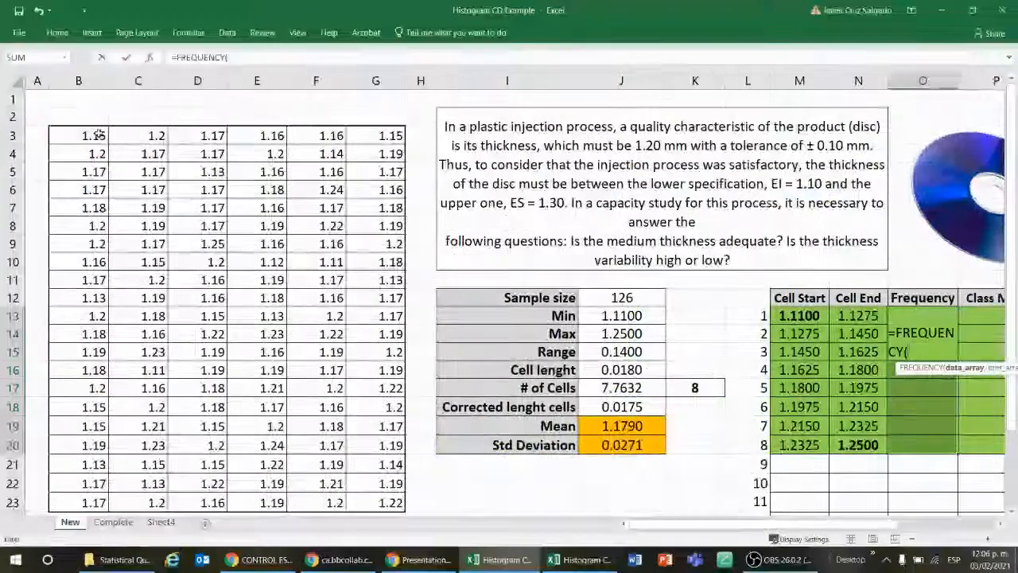
drag(98, 135, 397, 506)
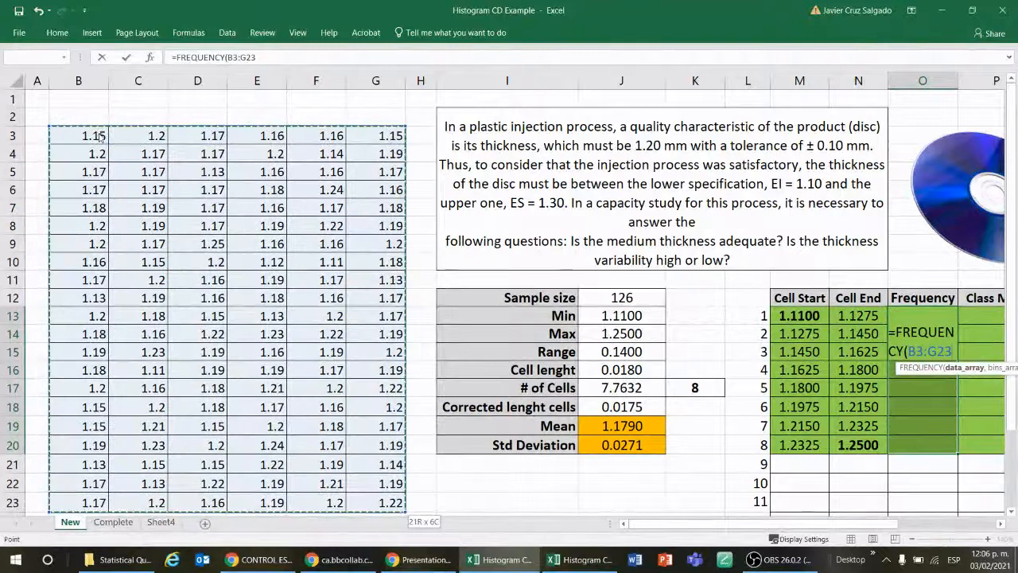
key(Return)
key(Return)
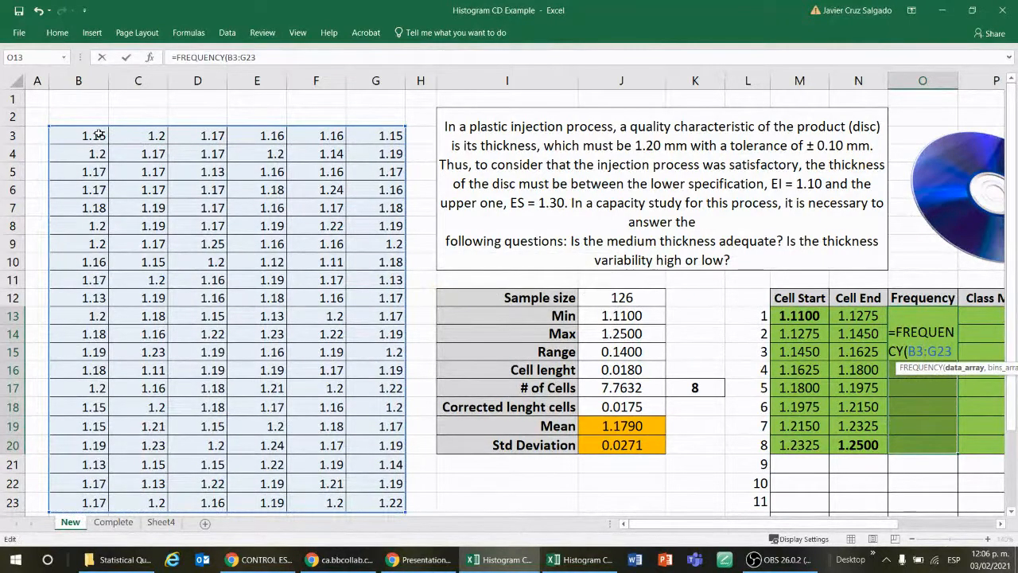
Step: Use the Cell End values N13:N20 as the bins array and enter the FREQUENCY formula as an array formula in O13:O20
text(,)
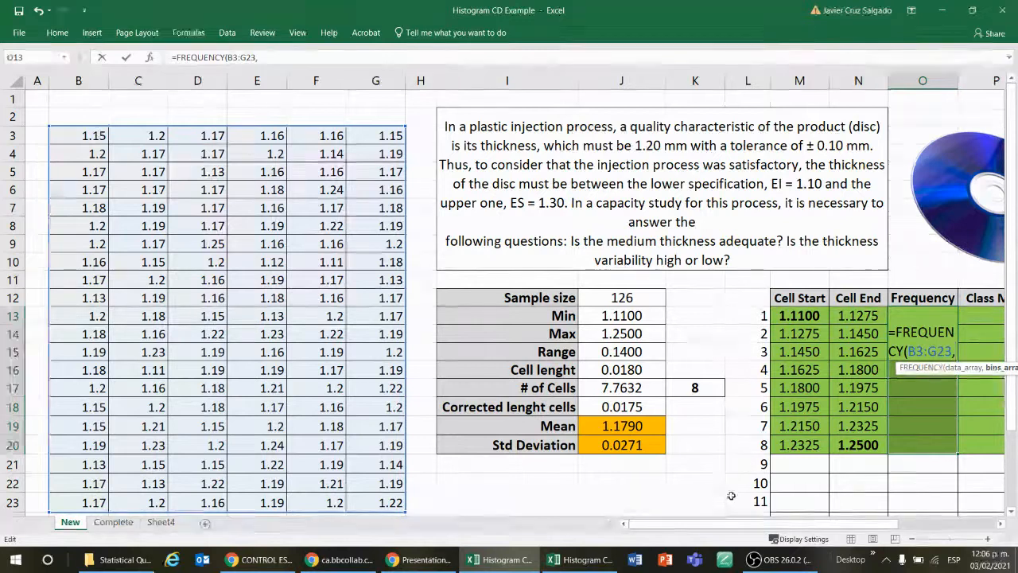
scroll(809, 364, right, 5)
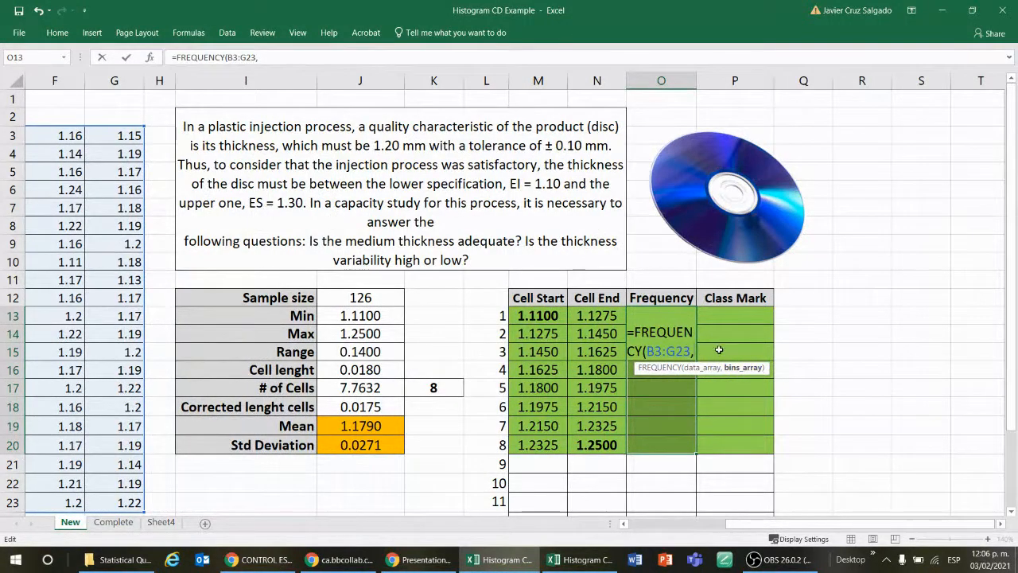
drag(596, 313, 601, 408)
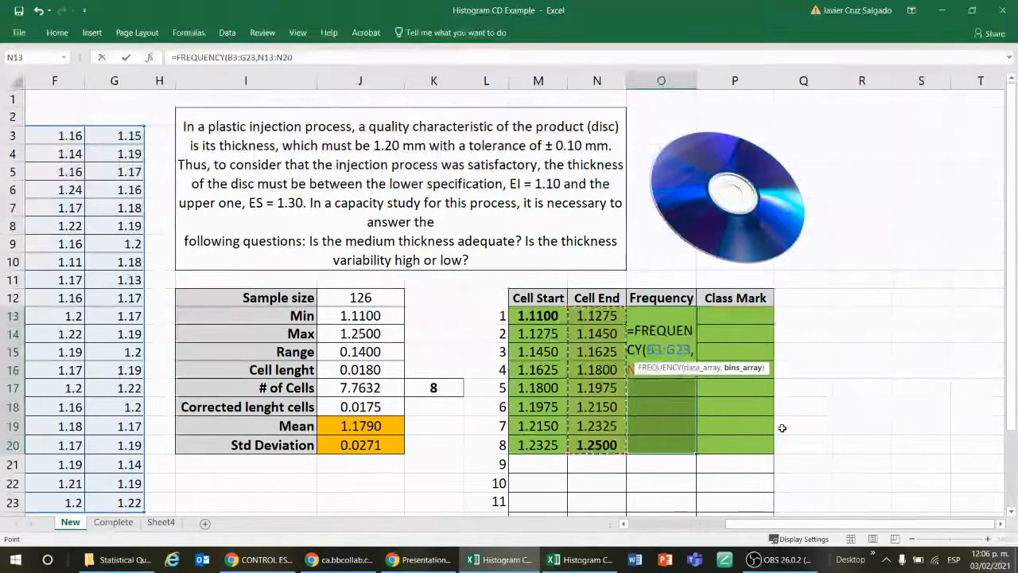
text())
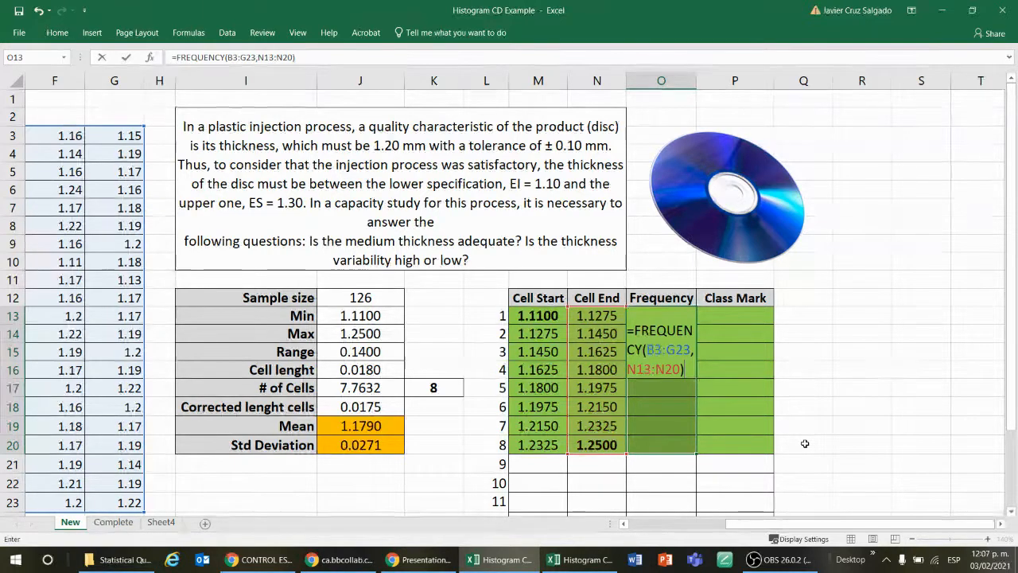
key(ctrl+shift+Return)
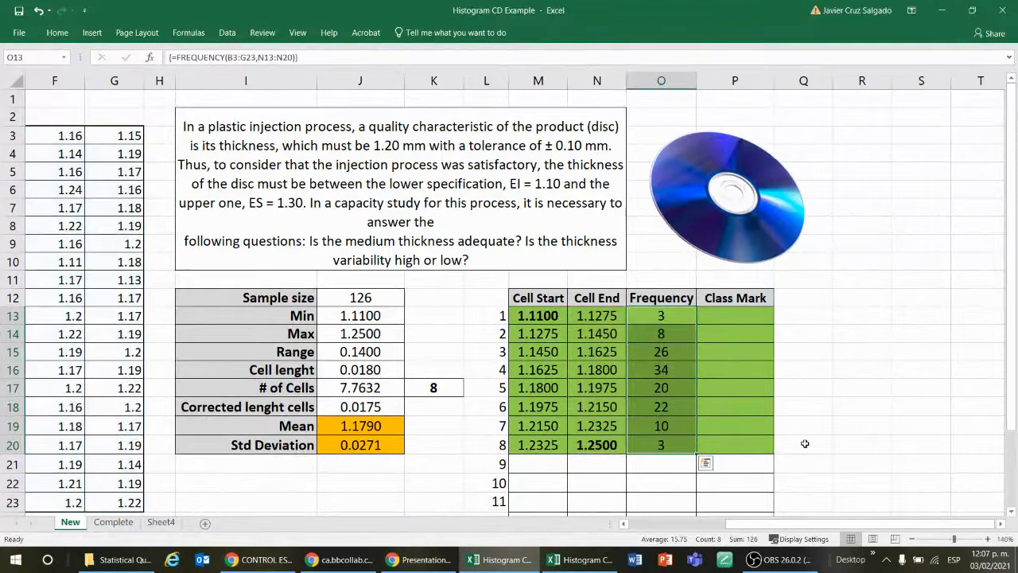
Step: Check the array formula and its counts cell by cell in the Frequency column
key(Down)
key(Down)
key(Down)
key(Down)
key(Down)
key(Down)
key(Down)
key(Down)
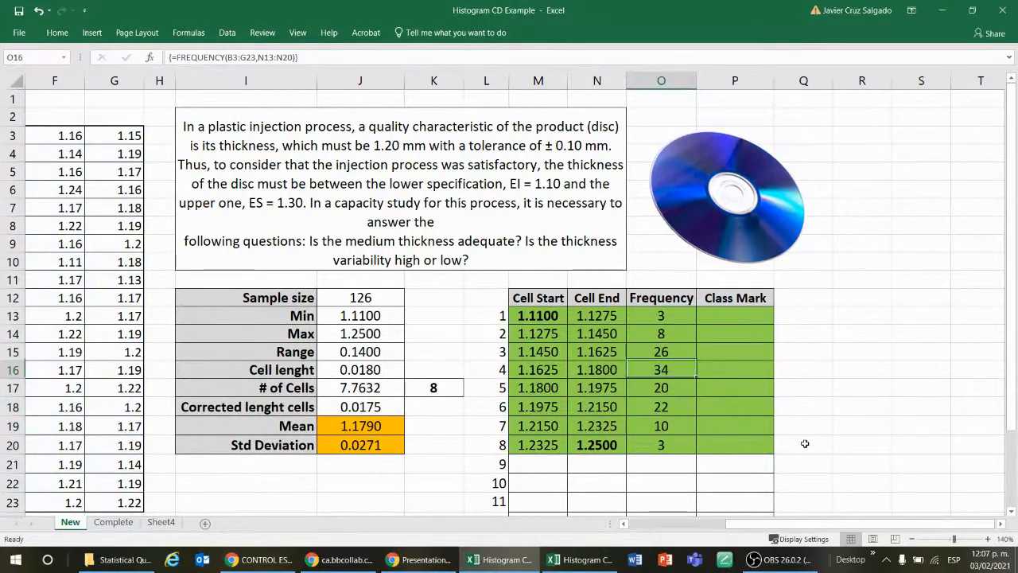
key(Up)
key(Up)
key(Up)
key(Up)
key(Up)
key(Up)
key(Up)
key(Up)
key(Up)
key(Up)
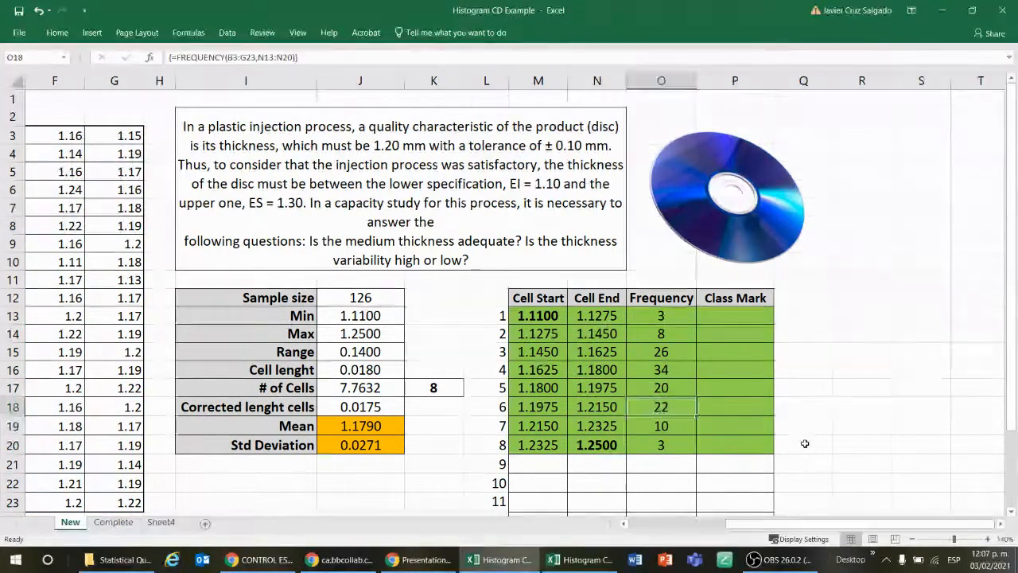
Step: Go through O13:O20 repeatedly and examine the FREQUENCY array formula behind each count
key(Down)
key(Down)
key(Down)
key(Down)
key(Down)
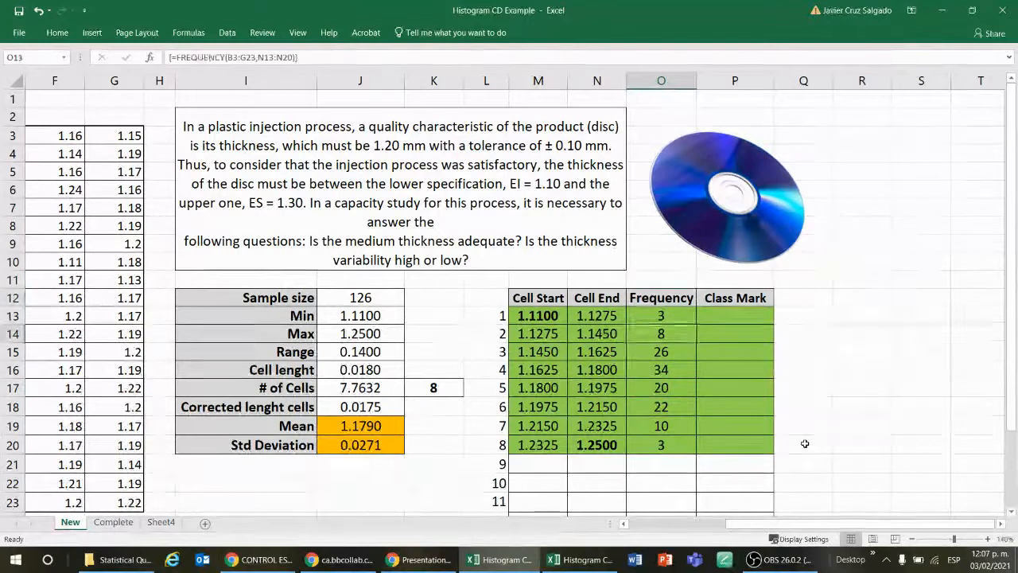
key(Down)
key(Down)
key(Down)
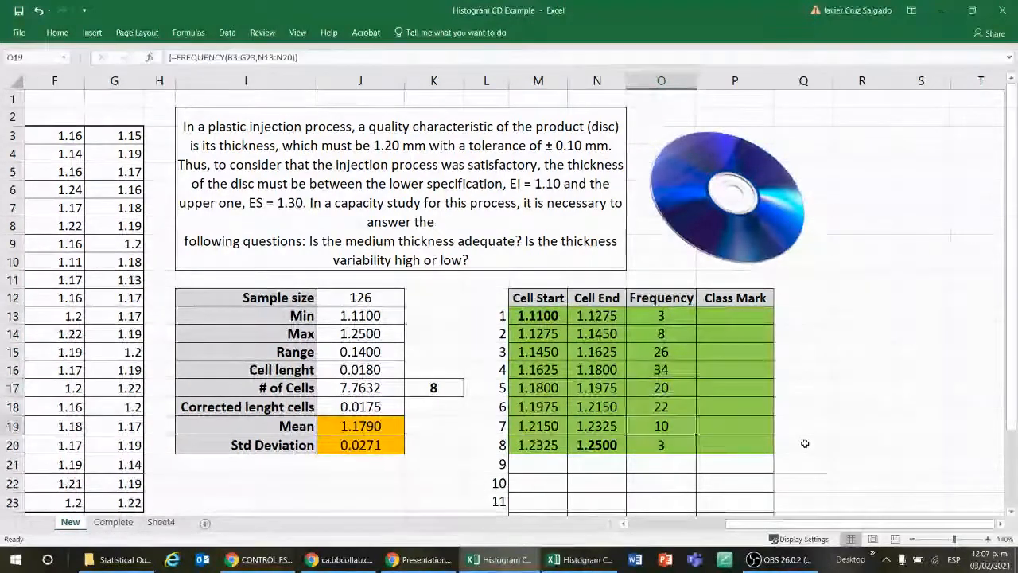
key(Up)
key(Up)
key(Up)
key(Up)
key(Up)
key(Up)
key(Down)
key(Down)
key(Down)
key(Down)
key(Down)
key(Down)
key(Down)
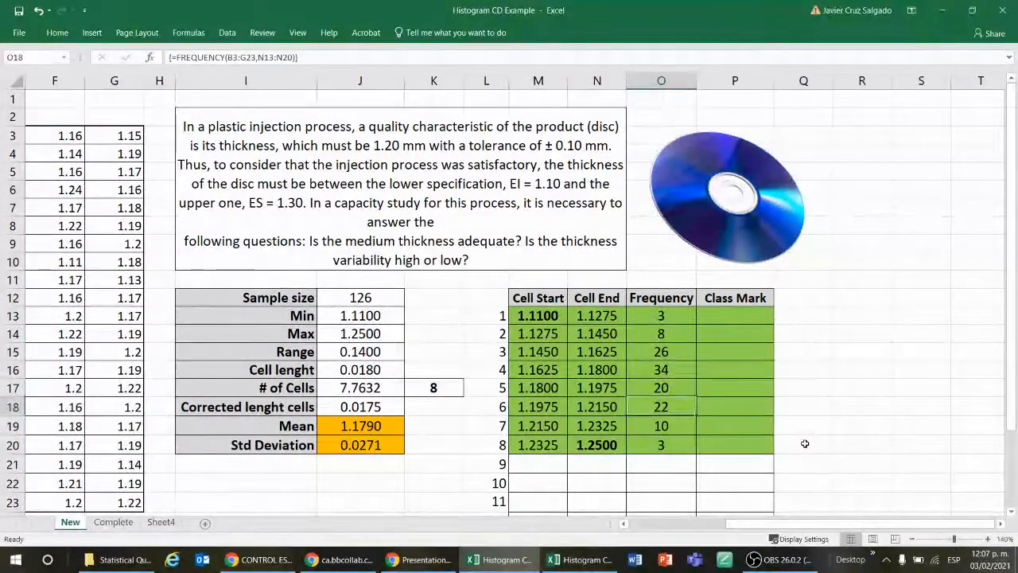
key(Up)
key(Up)
key(Up)
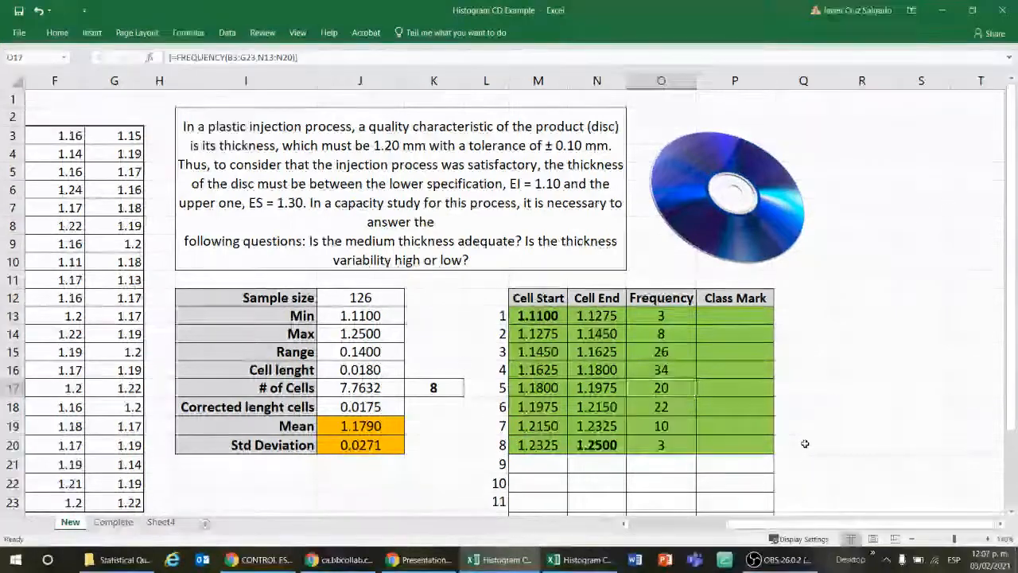
key(Up)
key(Up)
key(Up)
key(Up)
key(Down)
key(Down)
key(Down)
key(Down)
key(Down)
key(Down)
key(Down)
key(Down)
key(Up)
key(Up)
key(Up)
key(Up)
key(Up)
key(Up)
key(Up)
key(Up)
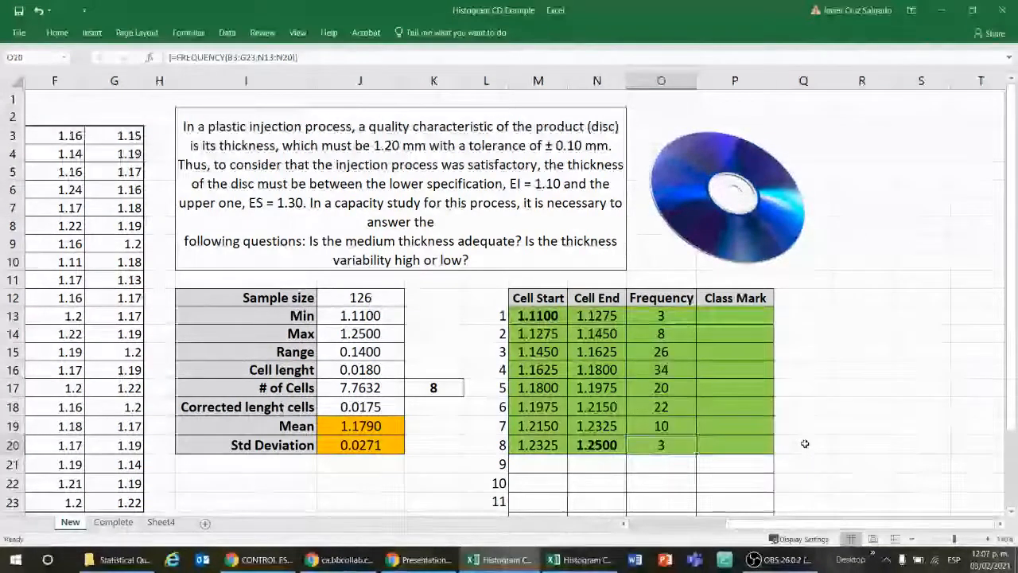
key(Down)
key(Down)
key(Down)
key(Down)
key(Down)
key(Down)
key(Down)
key(Down)
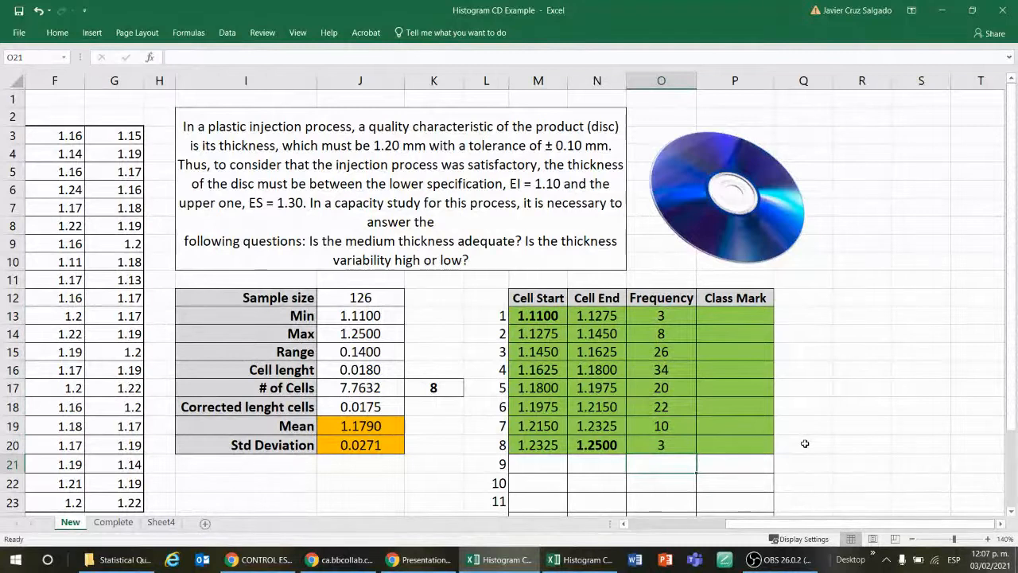
Step: Total the frequency counts below the Frequency column in O21 with the formula =SUM(O13:O20)
key(Down)
key(Up)
key(Up)
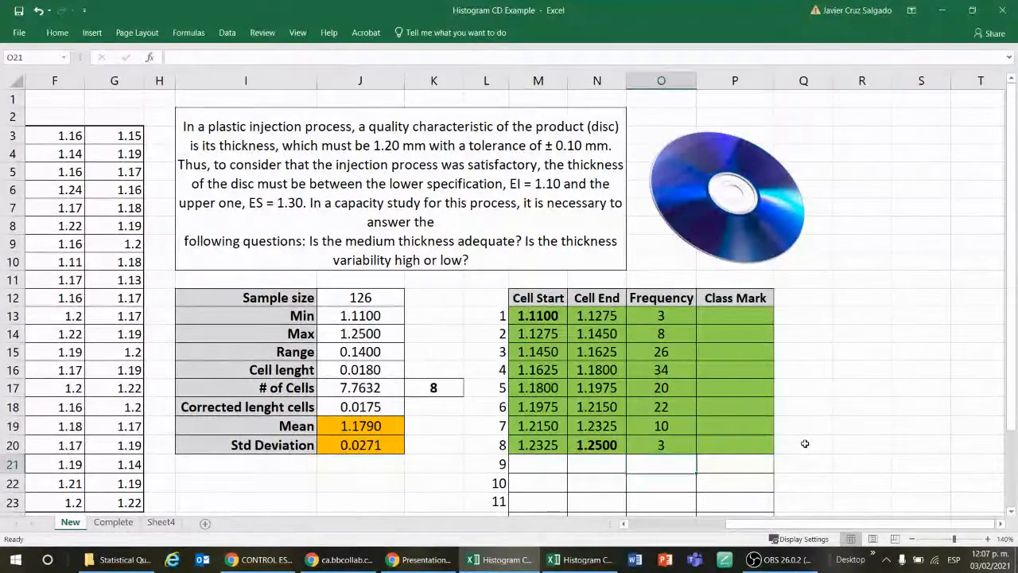
key(Down)
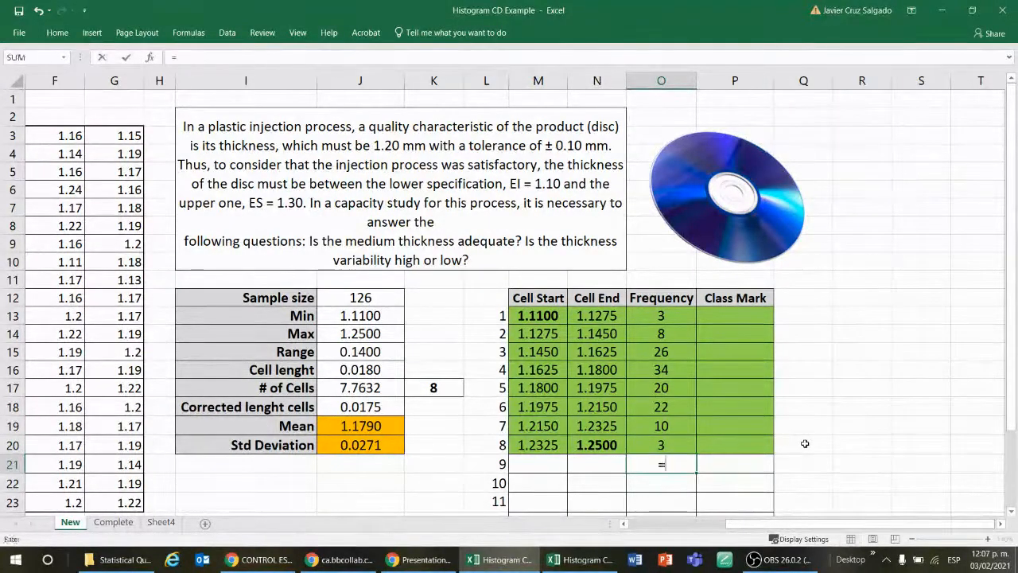
text(=sum)
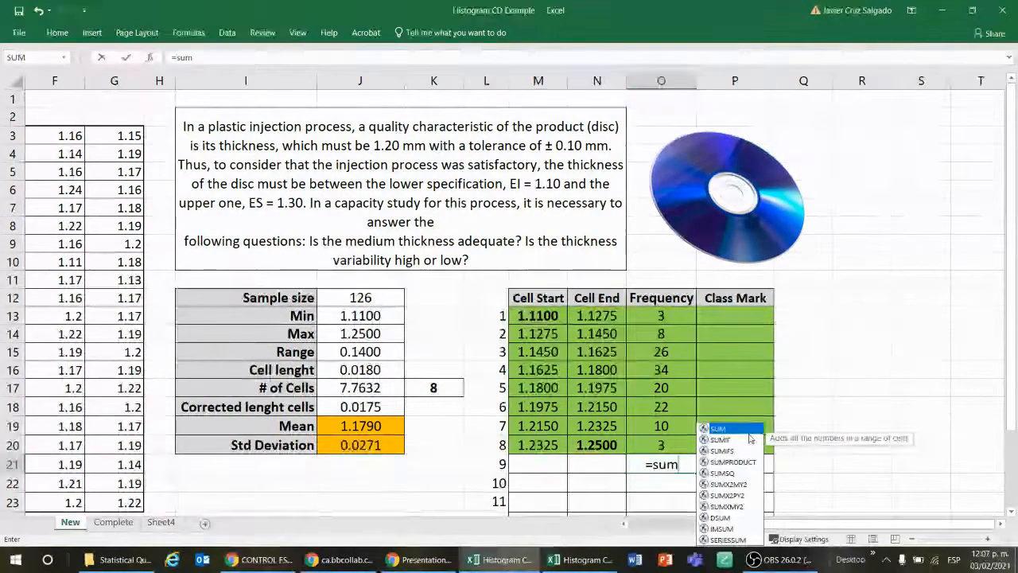
key(Tab)
click(665, 317)
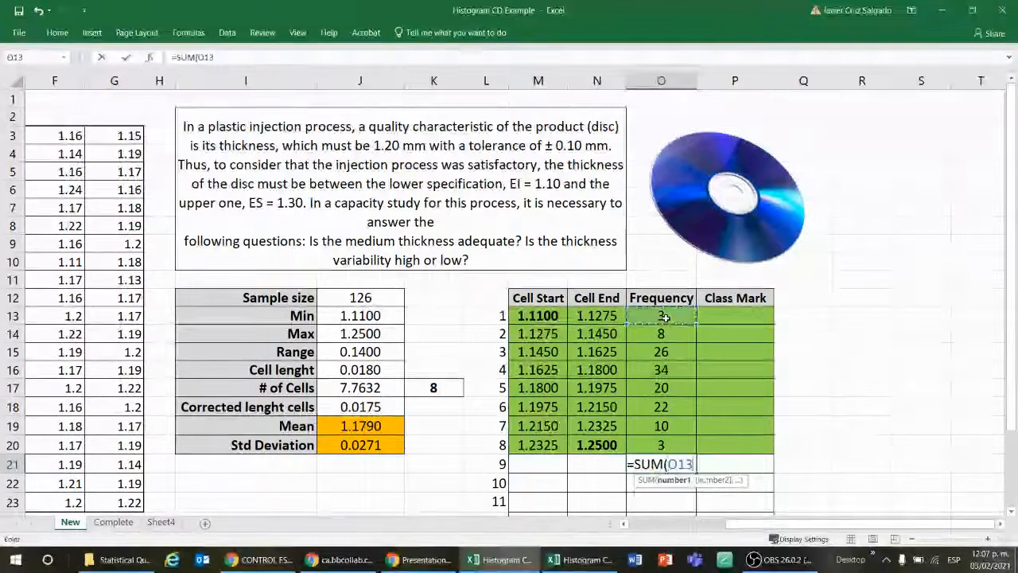
key(ctrl+shift+Down)
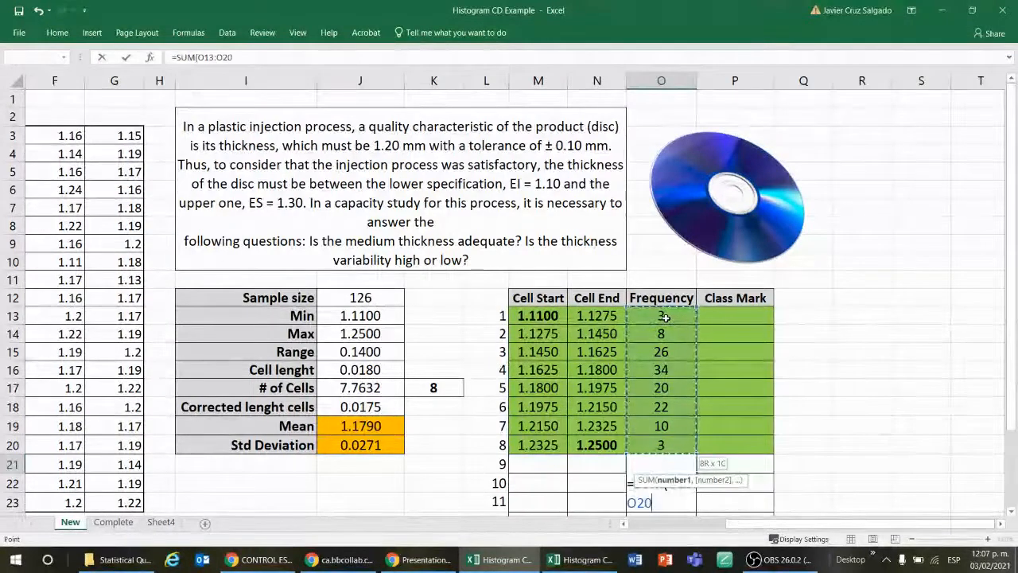
key(shift+Up)
key(shift+Down)
key(Return)
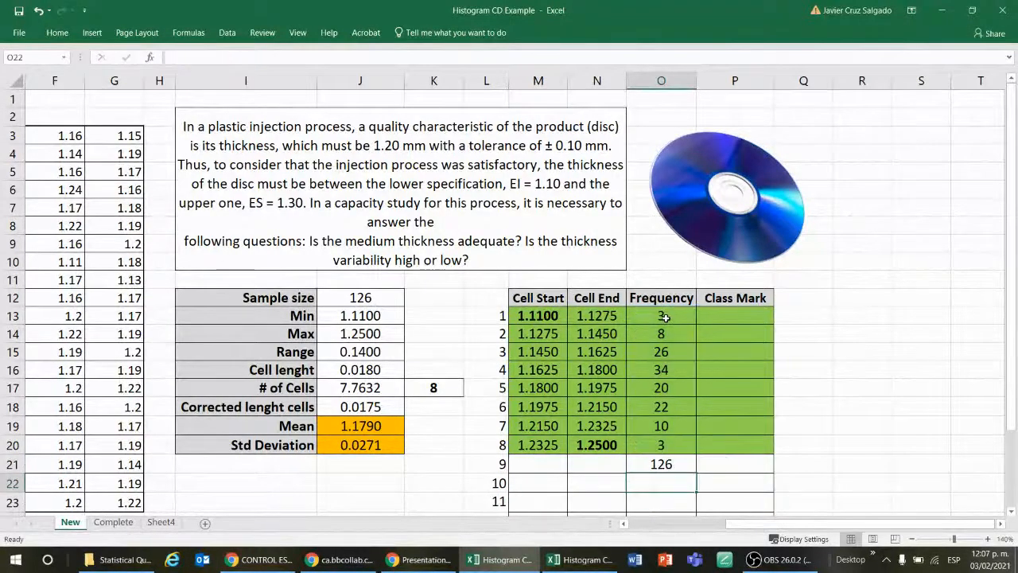
Step: Make the frequency total in O21 bold
key(Up)
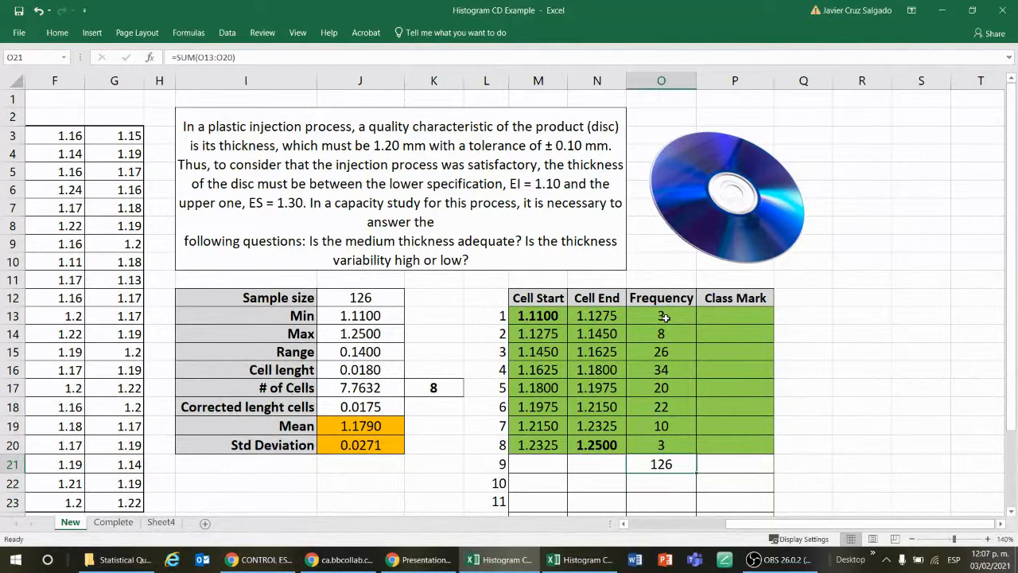
key(ctrl+b)
key(Down)
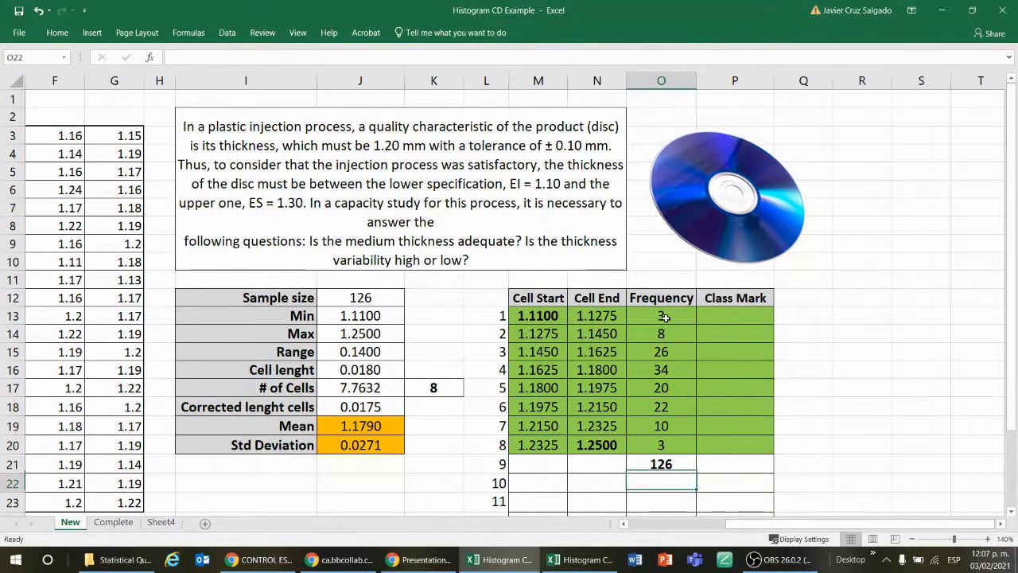
key(Up)
key(Right)
key(Left)
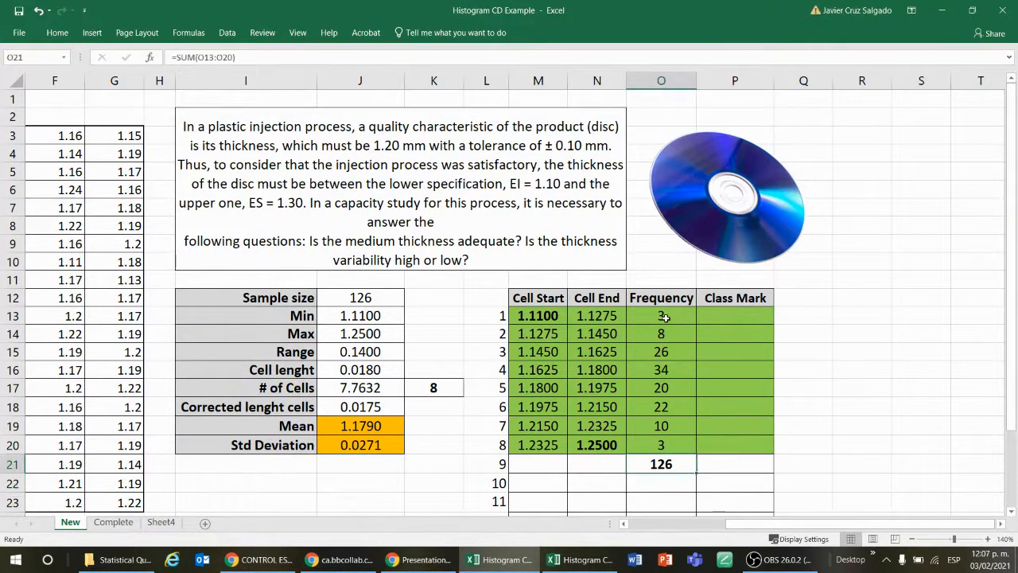
Step: Clear the FREQUENCY array formula and its counts from O13:O20
click(862, 314)
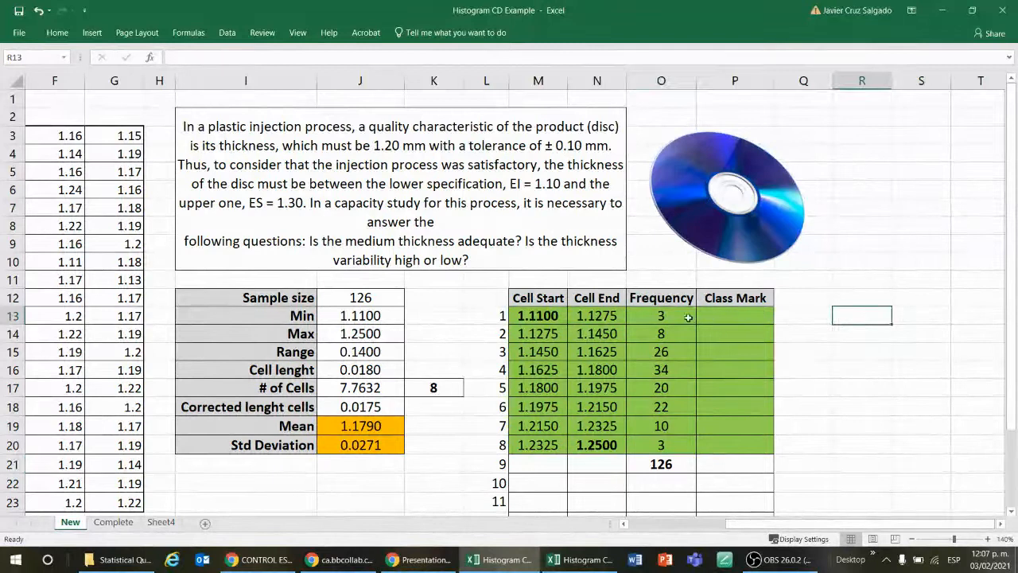
drag(688, 317, 684, 443)
click(860, 379)
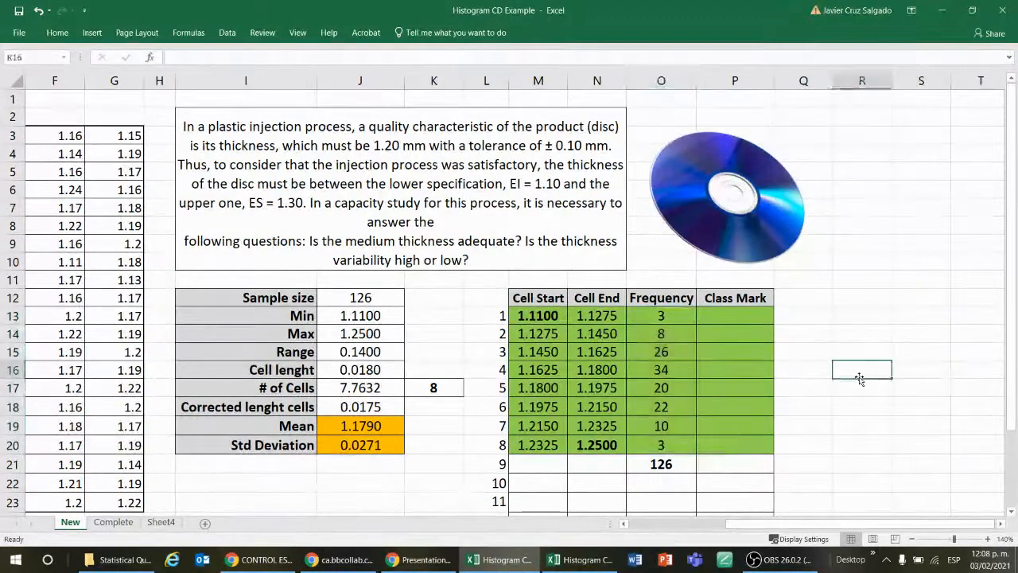
click(988, 541)
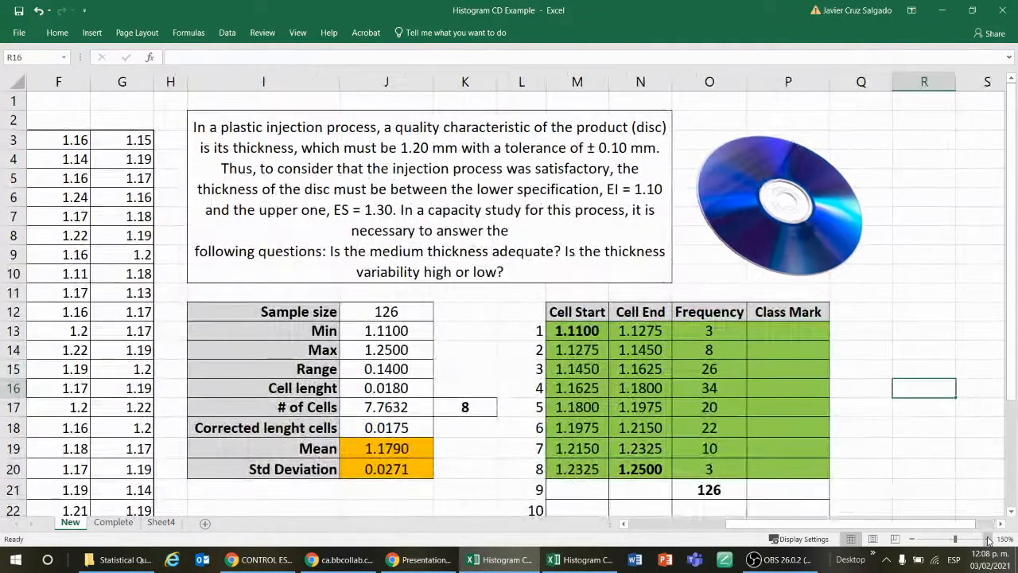
click(988, 540)
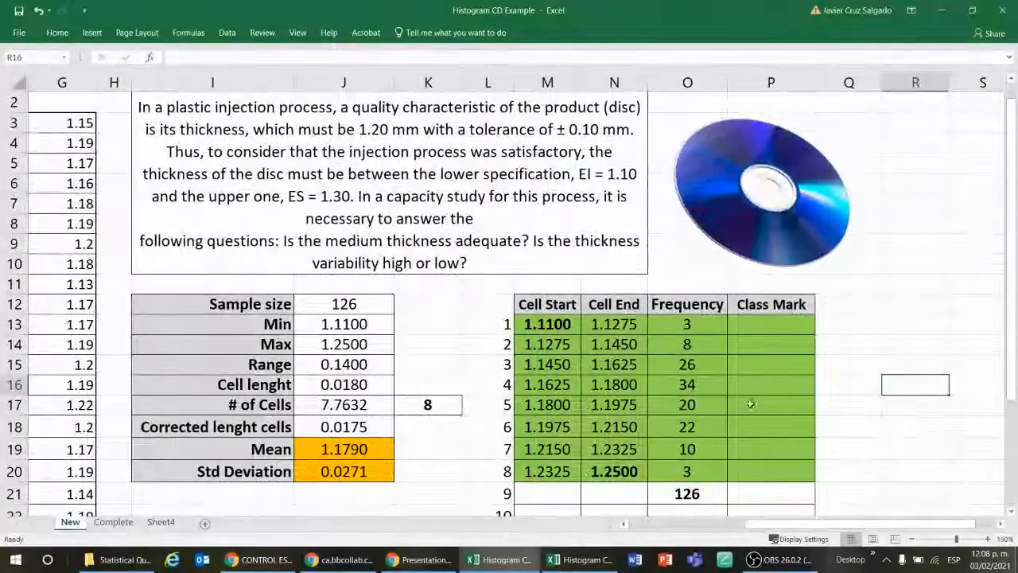
click(718, 329)
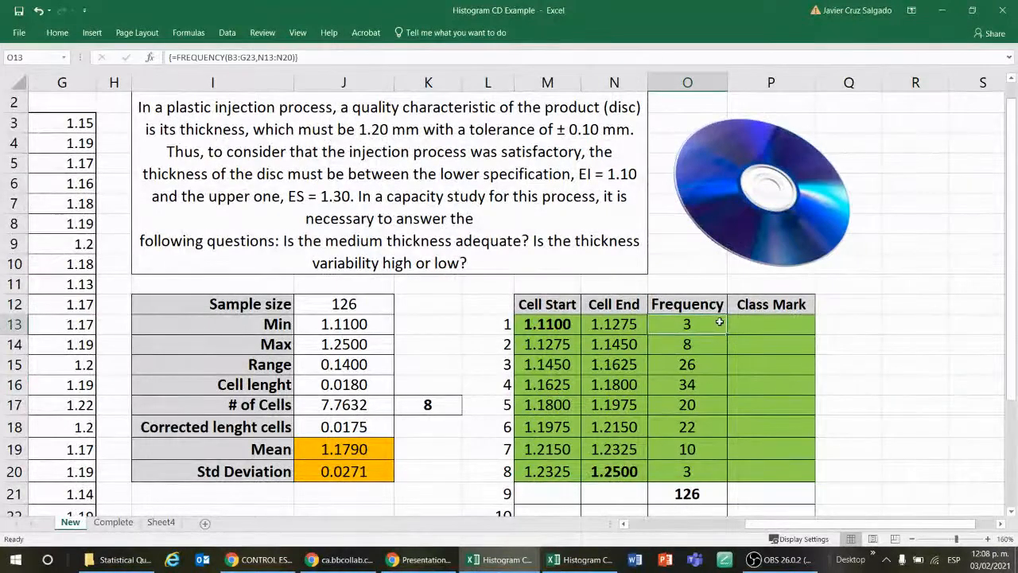
drag(718, 329, 712, 467)
key(Delete)
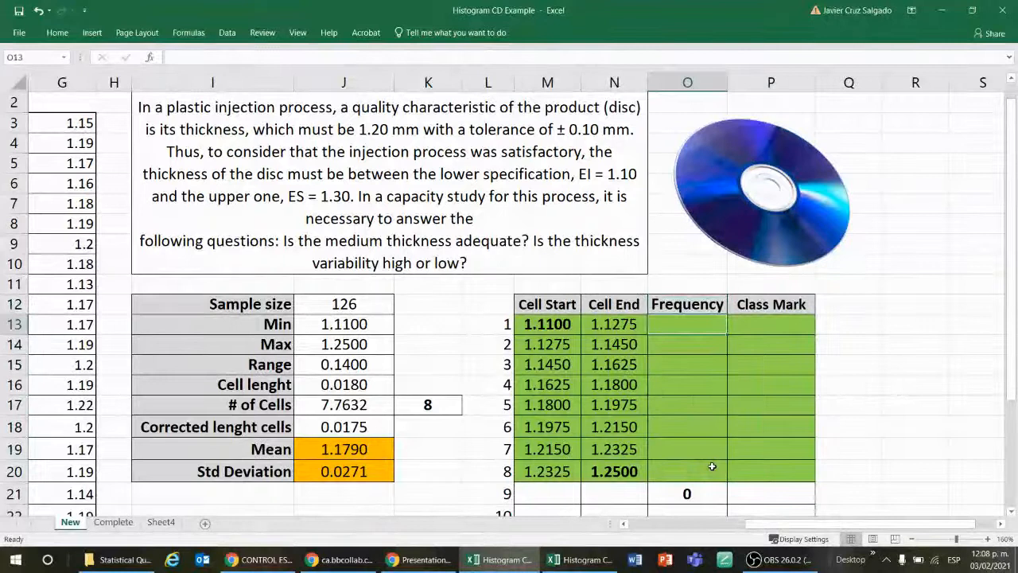
Step: Begin a FREQUENCY formula again over the emptied range O13:O20, with B3:G23 as the data array
key(shift+Down)
key(shift+Down)
key(shift+Down)
key(shift+Down)
key(shift+Down)
key(shift+Down)
key(shift+Down)
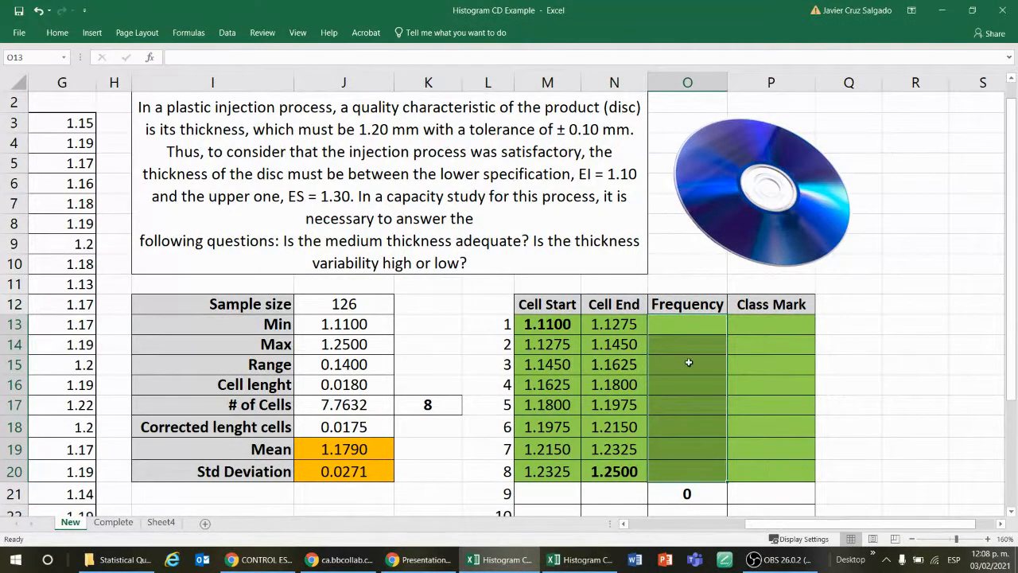
text(=)
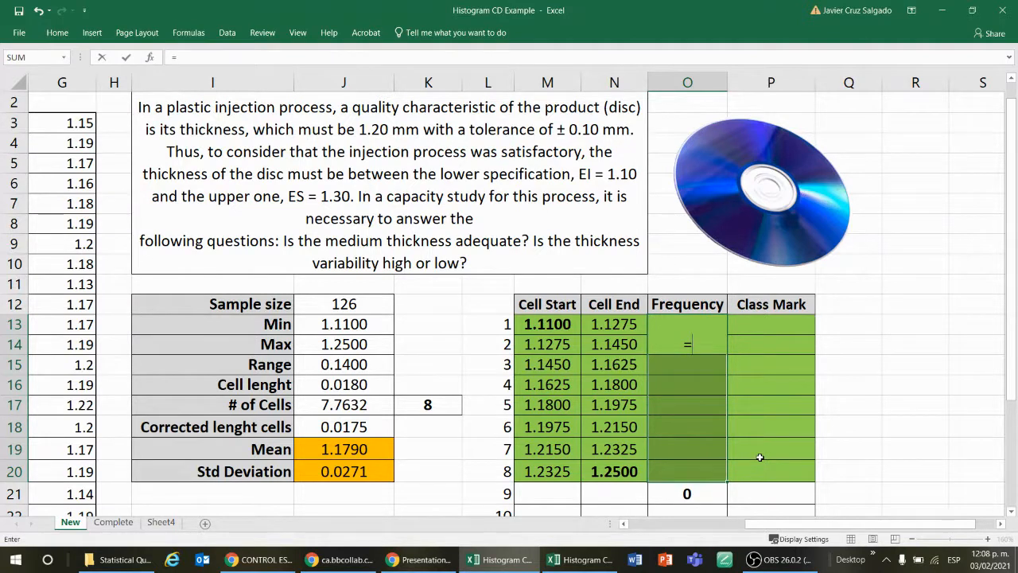
text(fre)
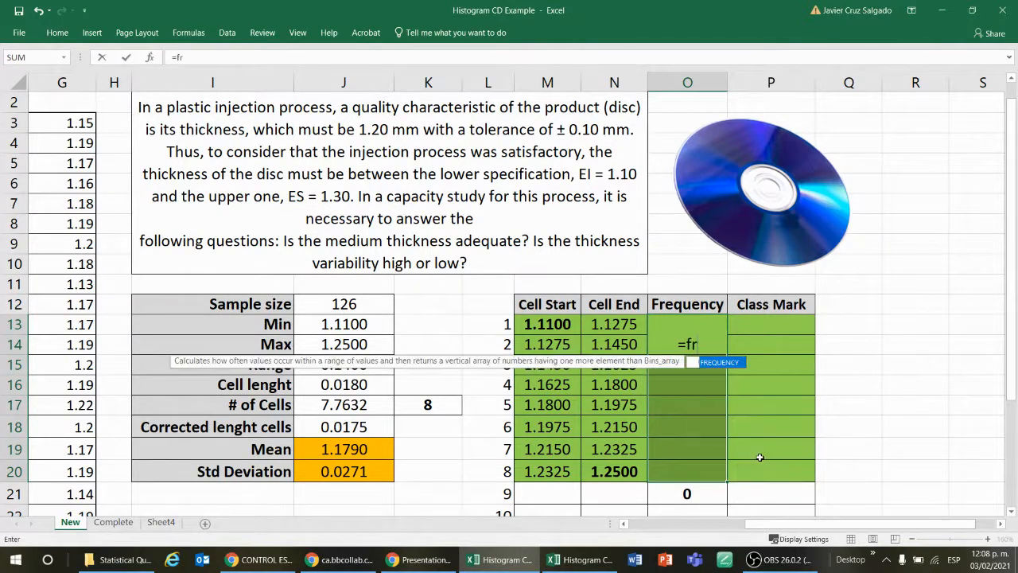
double_click(732, 363)
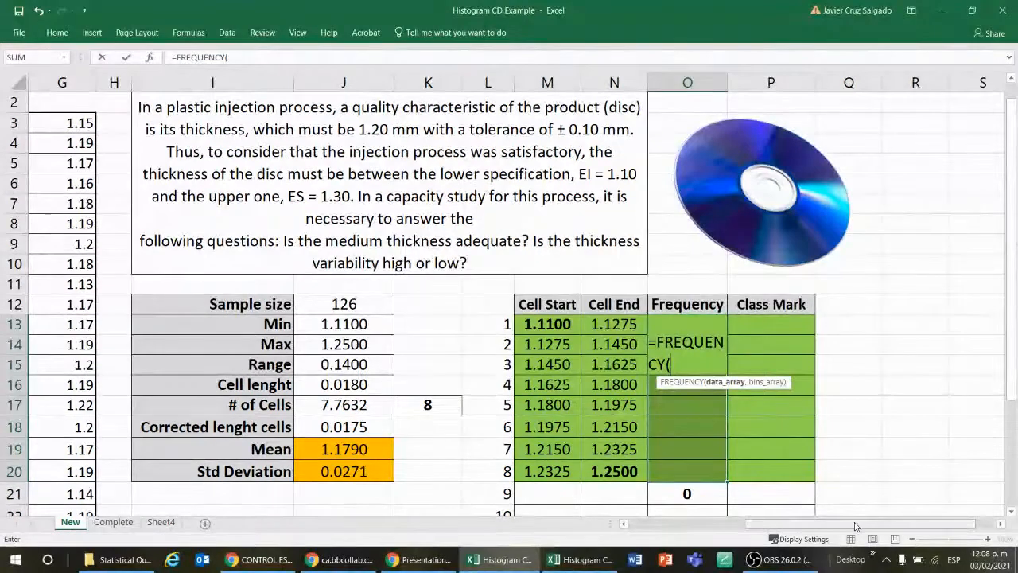
drag(831, 525, 713, 532)
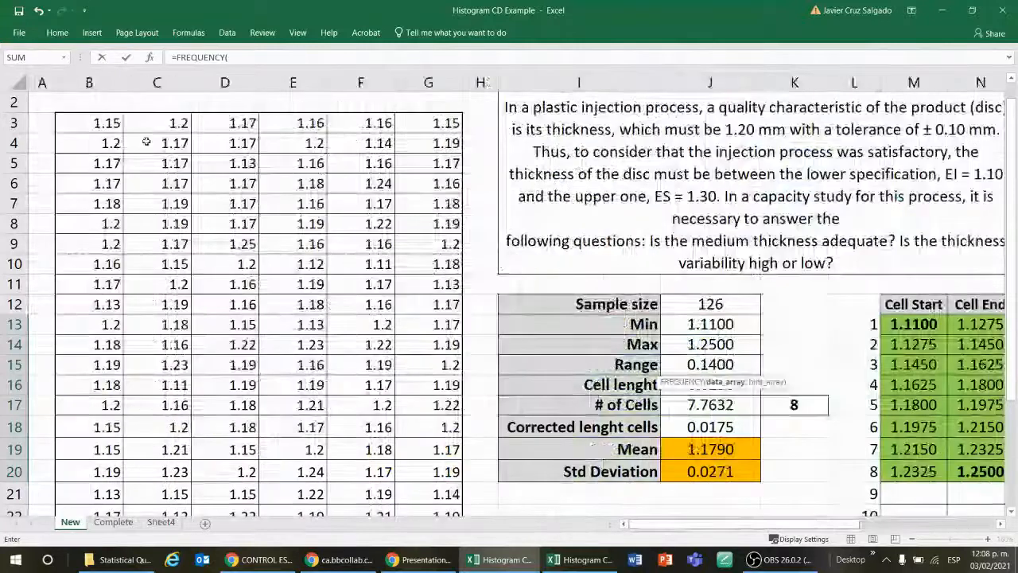
click(115, 123)
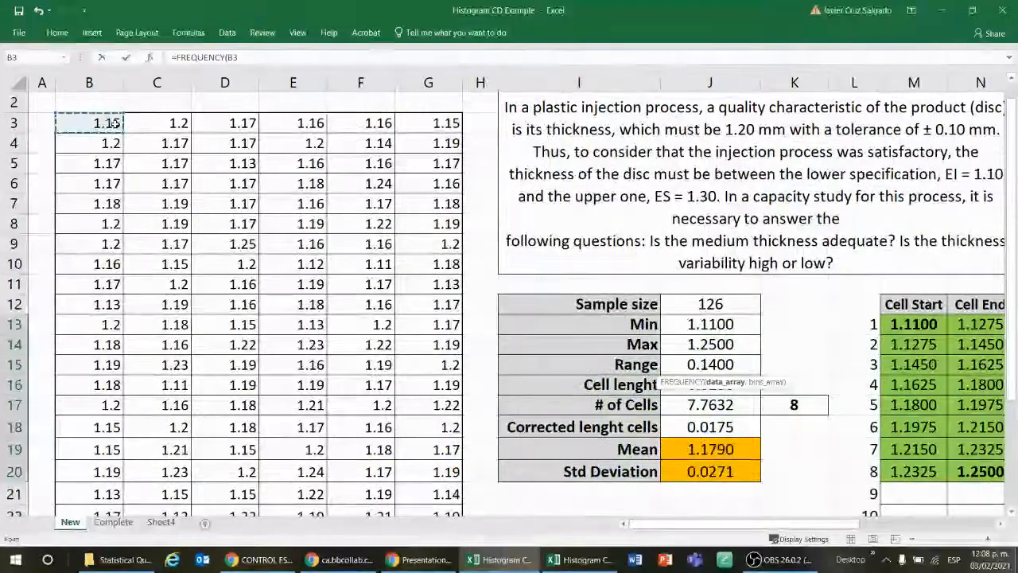
key(ctrl+shift+Right)
key(ctrl+shift+Down)
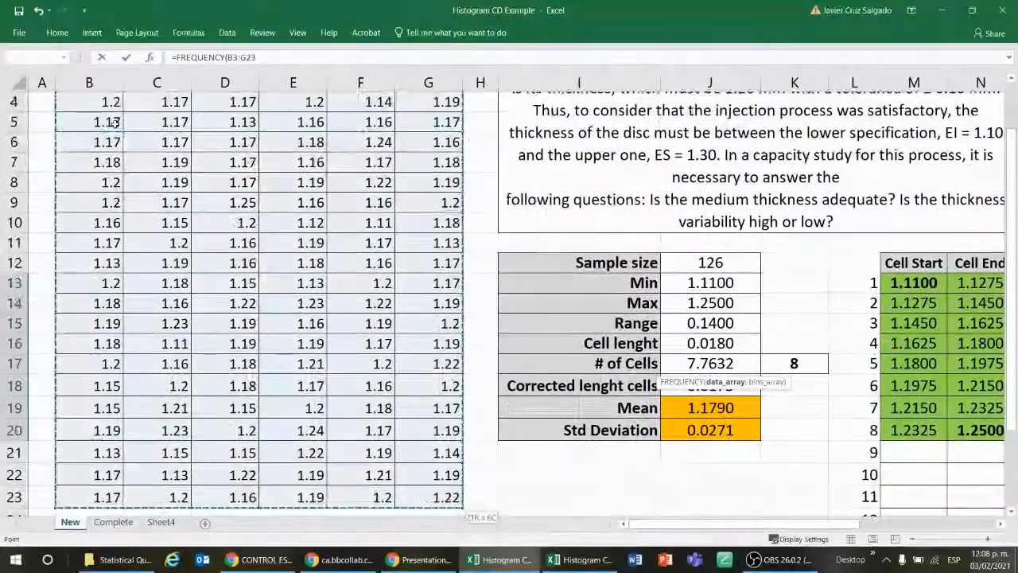
text(,)
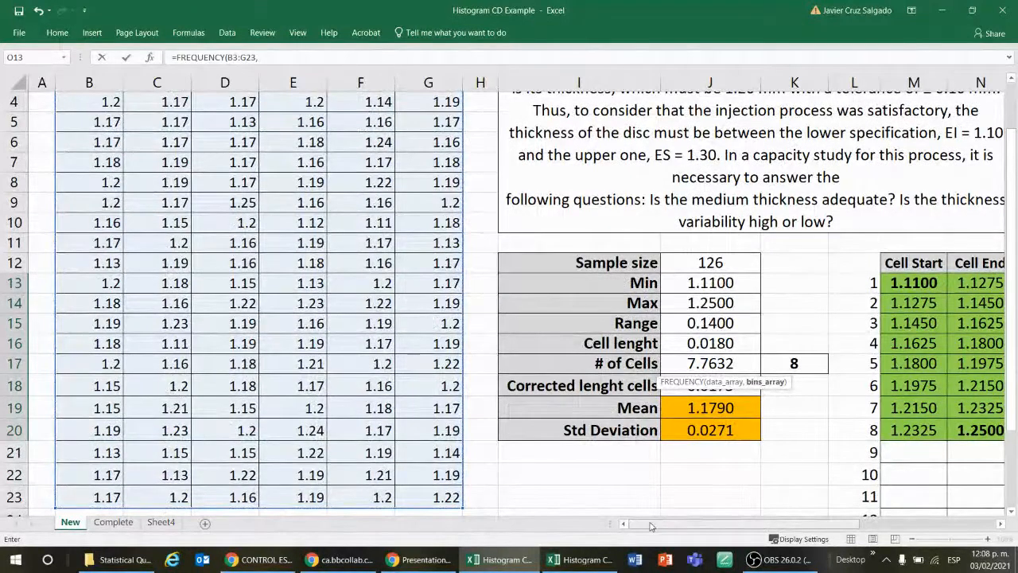
Step: Set the Cell End values N13:N20 as the bins array and enter =FREQUENCY(B3:G23,N13:N20) as an array formula in O13:O20
drag(628, 524, 750, 524)
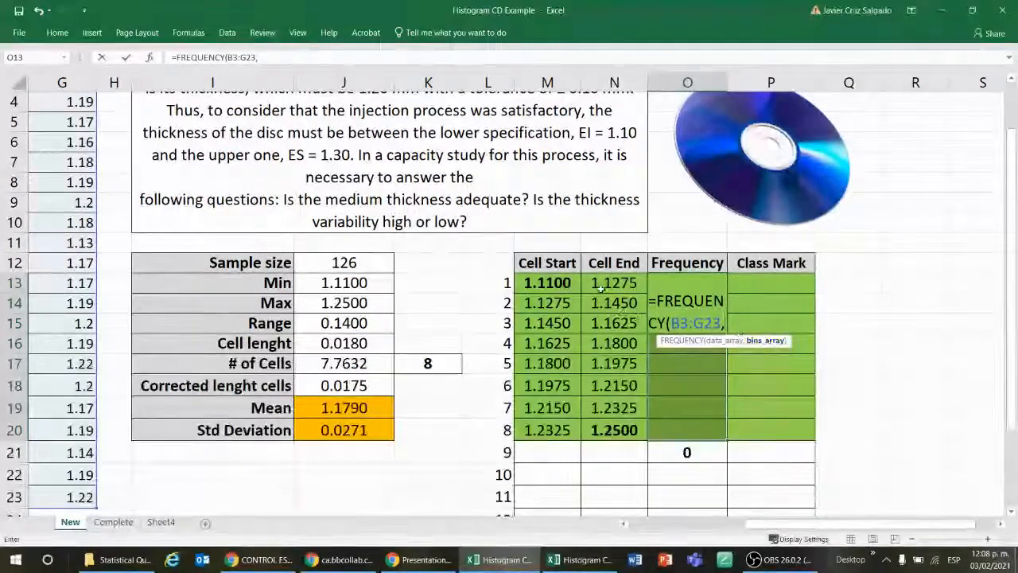
drag(611, 283, 609, 430)
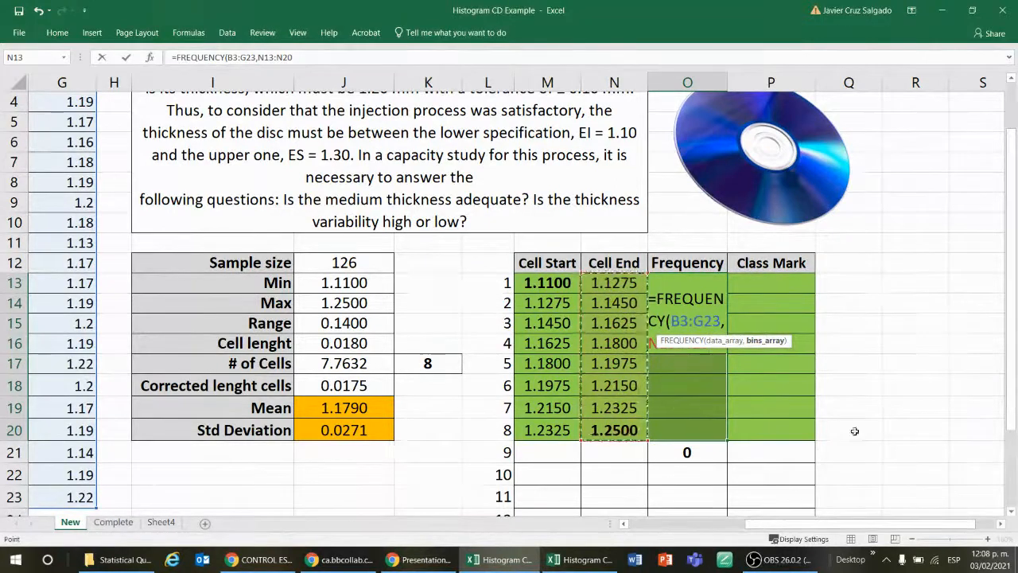
text())
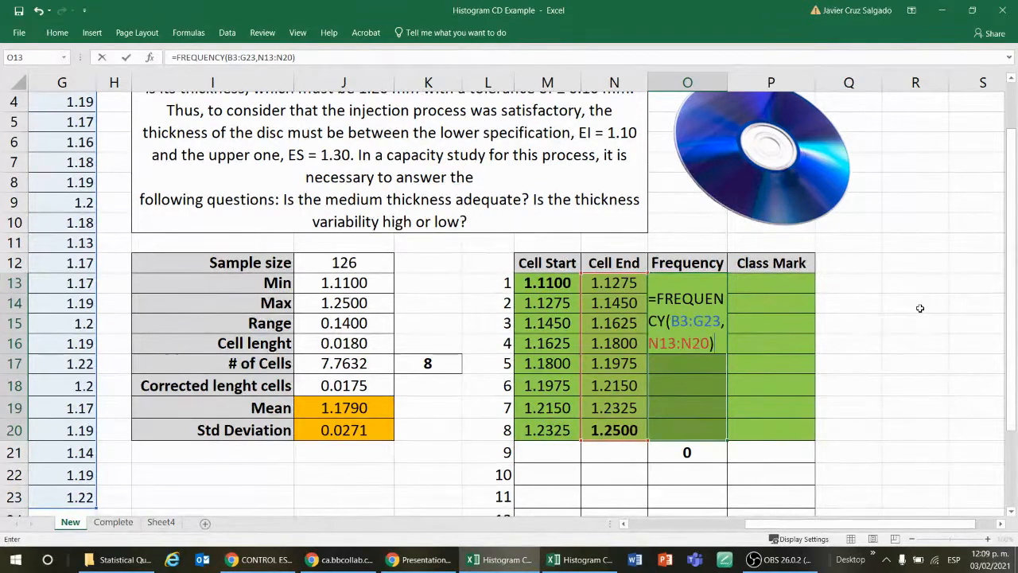
key(ctrl+shift+Return)
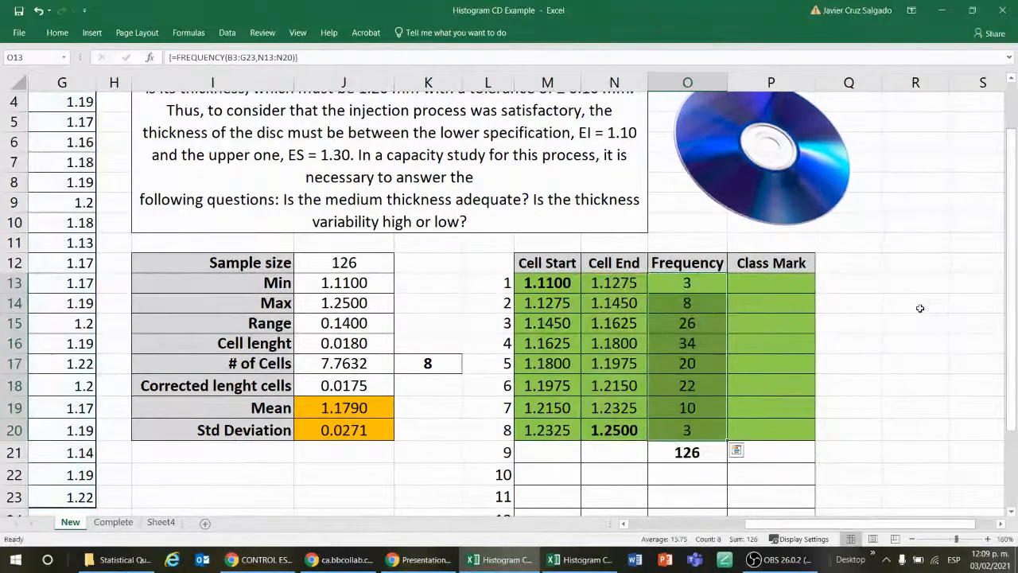
key(Down)
key(Down)
key(Down)
key(Down)
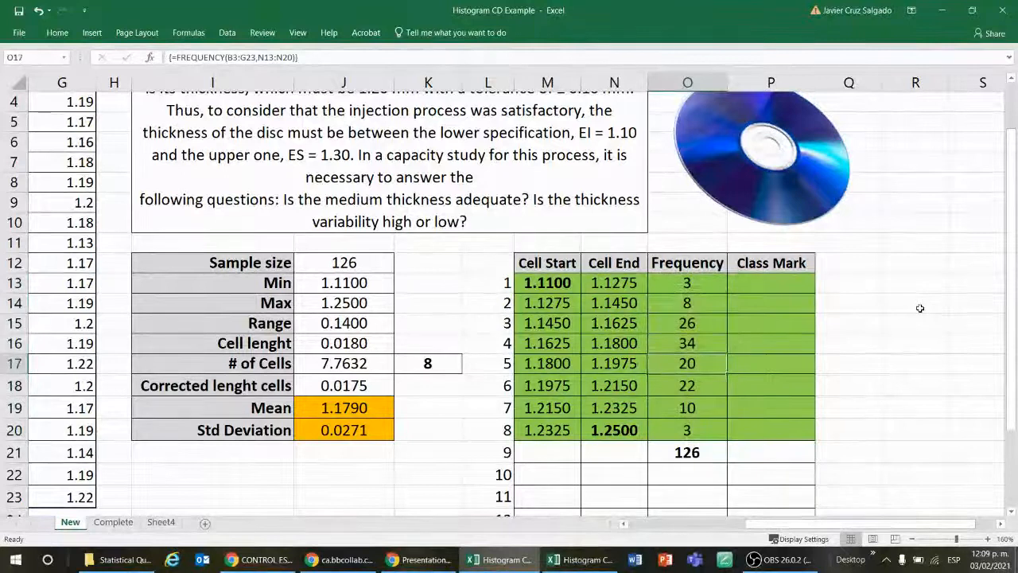
key(Down)
key(Down)
key(Down)
key(Down)
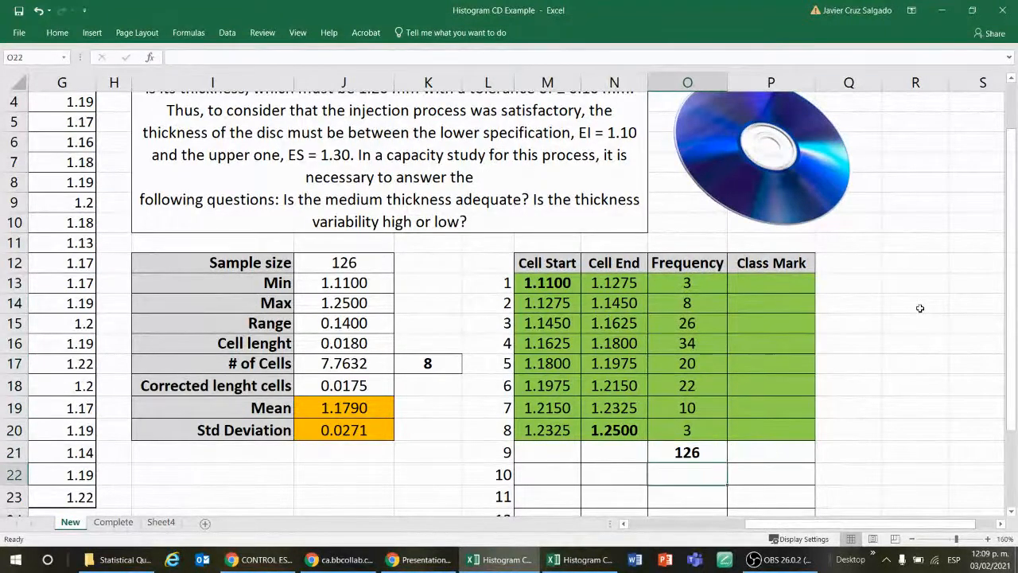
Step: Check the SUM formula of the frequency total in O21 against the sample size in J12
key(F2)
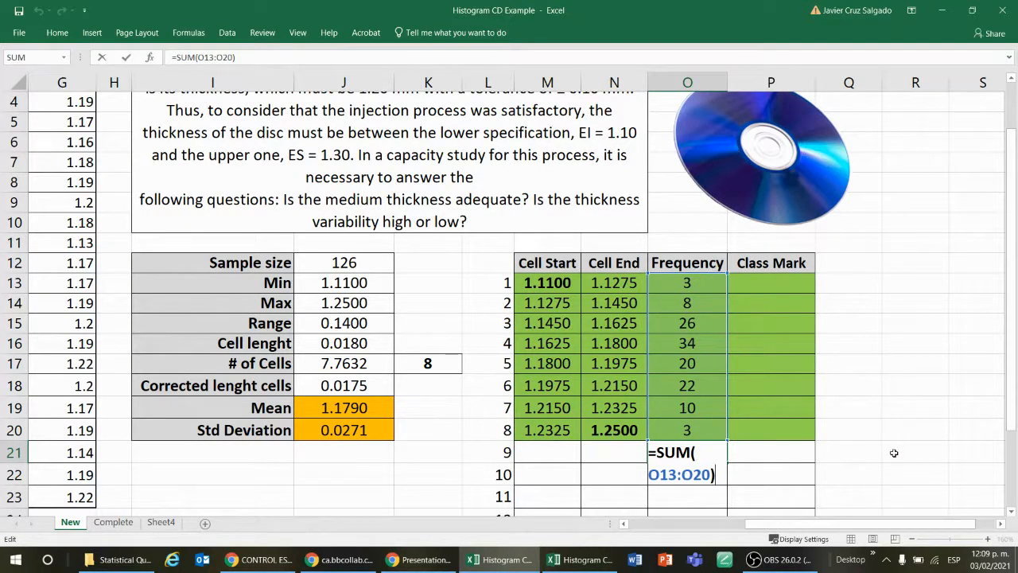
key(Return)
click(364, 260)
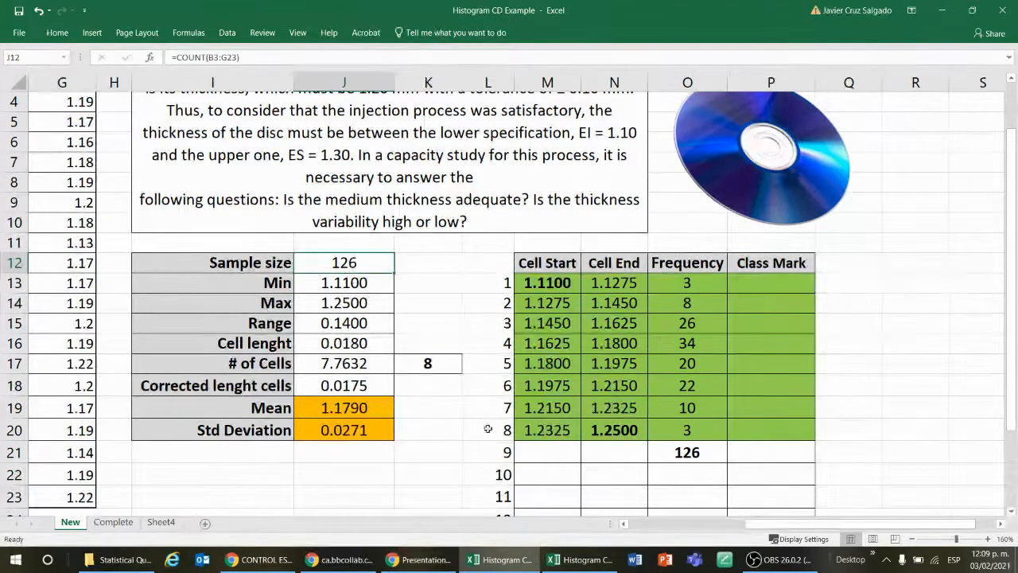
click(687, 452)
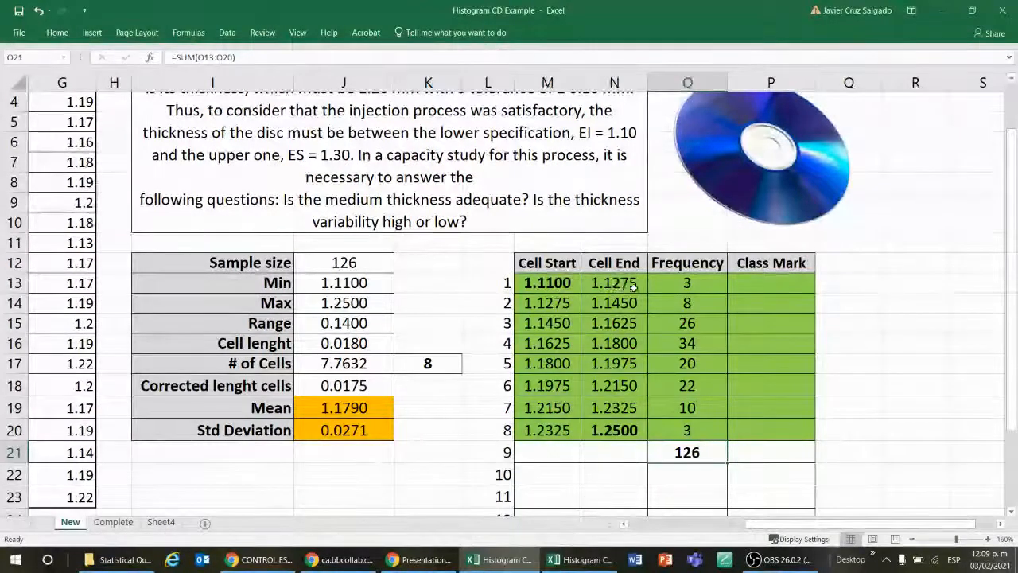
Step: Look over the disc thickness measurements in B3:G23
click(59, 245)
key(Left)
key(Left)
key(Left)
key(Left)
key(Left)
key(Left)
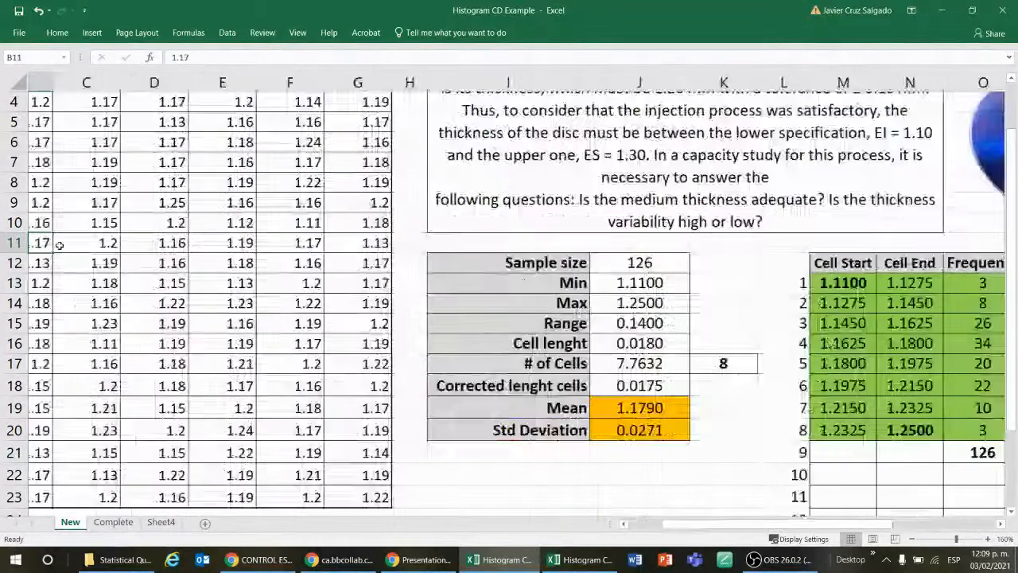
key(Up)
key(Up)
key(Up)
key(Up)
key(Up)
key(Up)
key(Up)
key(Up)
key(Up)
key(Up)
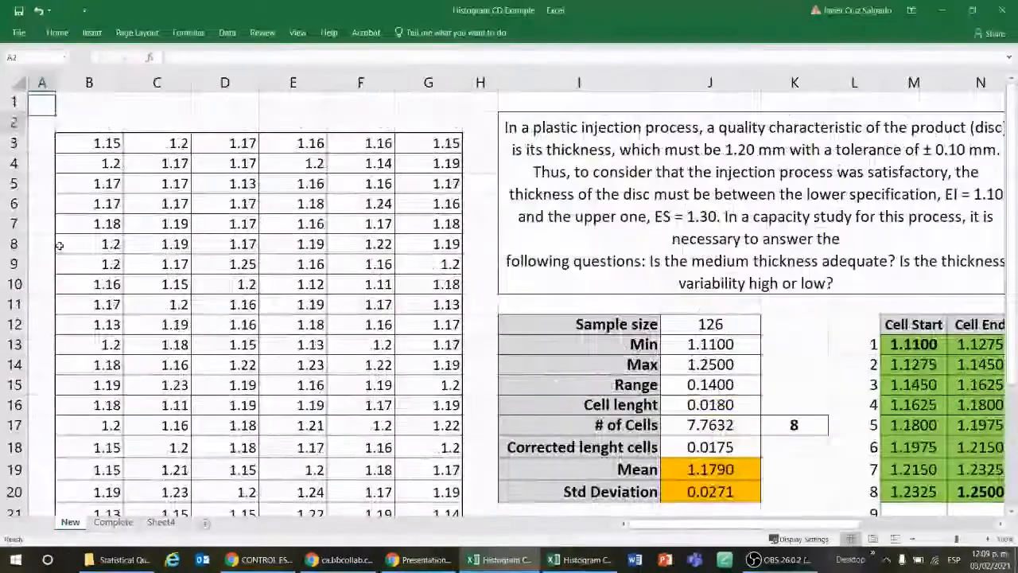
key(Down)
key(Down)
key(Right)
key(Right)
key(Right)
key(Right)
key(Down)
key(Right)
key(Right)
key(Right)
key(Right)
key(Right)
key(Right)
key(Right)
key(Right)
key(Right)
key(Right)
key(Right)
key(Right)
key(Right)
key(Right)
key(Right)
key(Right)
key(Right)
key(Right)
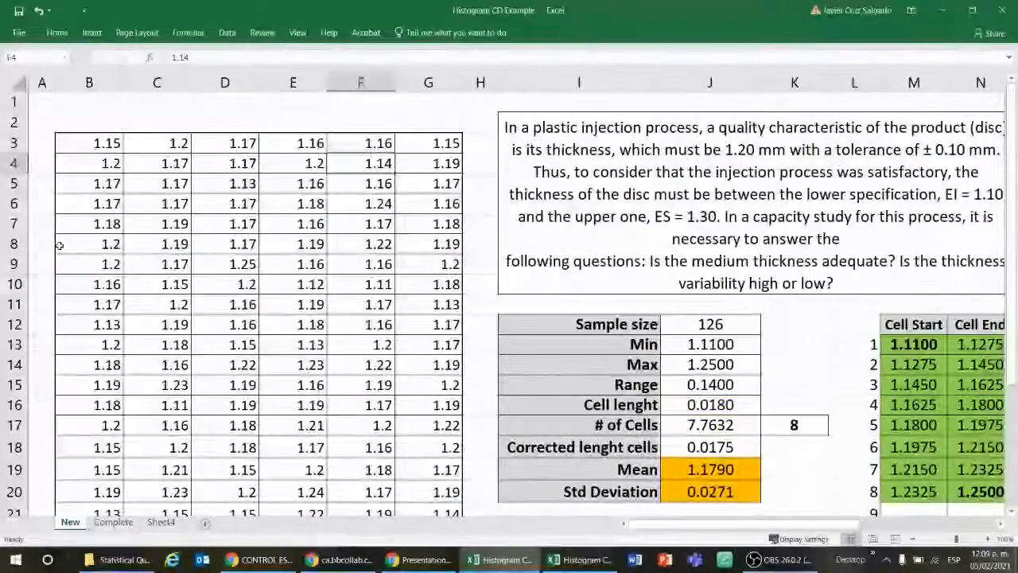
key(Left)
key(Left)
key(Left)
key(Left)
key(Down)
Step: Examine the FREQUENCY counts in O13:O20 together with their cell limits and the summary statistics
key(Down)
key(Down)
key(Down)
key(Down)
key(Down)
key(Down)
key(Down)
key(Down)
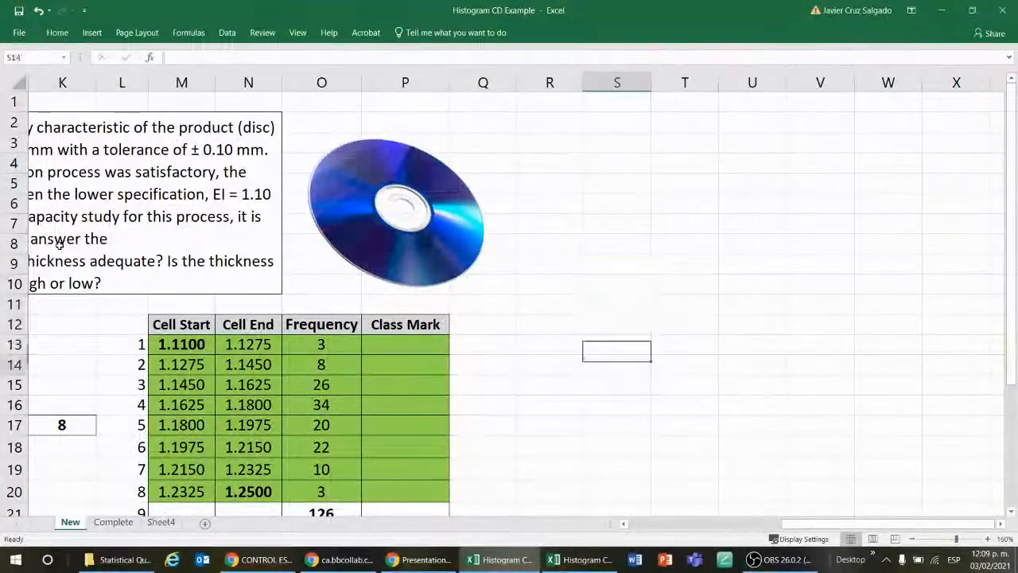
key(Down)
key(Down)
key(Down)
key(Left)
key(Left)
key(Left)
key(Left)
key(Left)
key(Left)
key(Down)
key(Down)
key(Down)
key(Down)
key(Down)
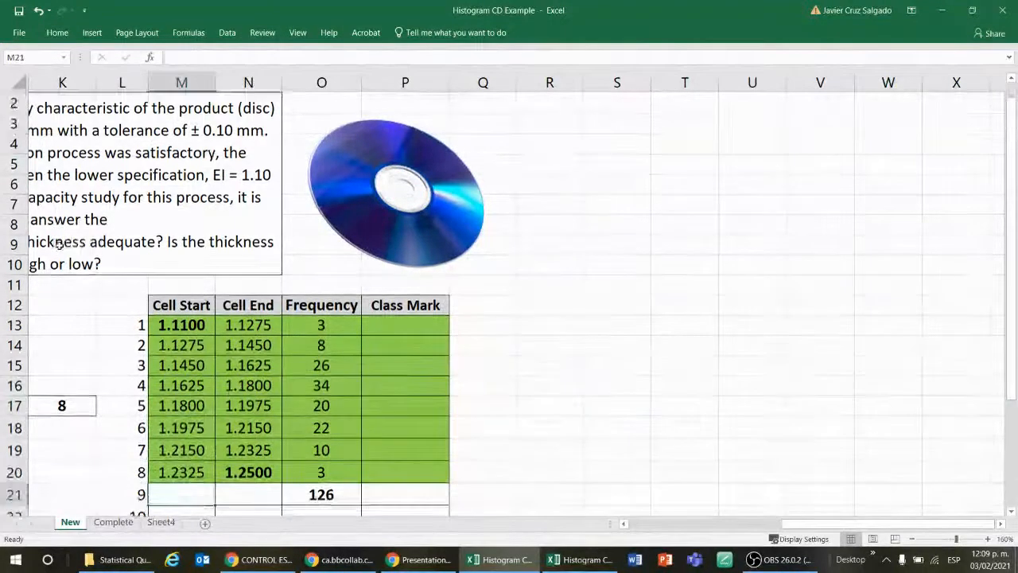
scroll(484, 479, down, 2)
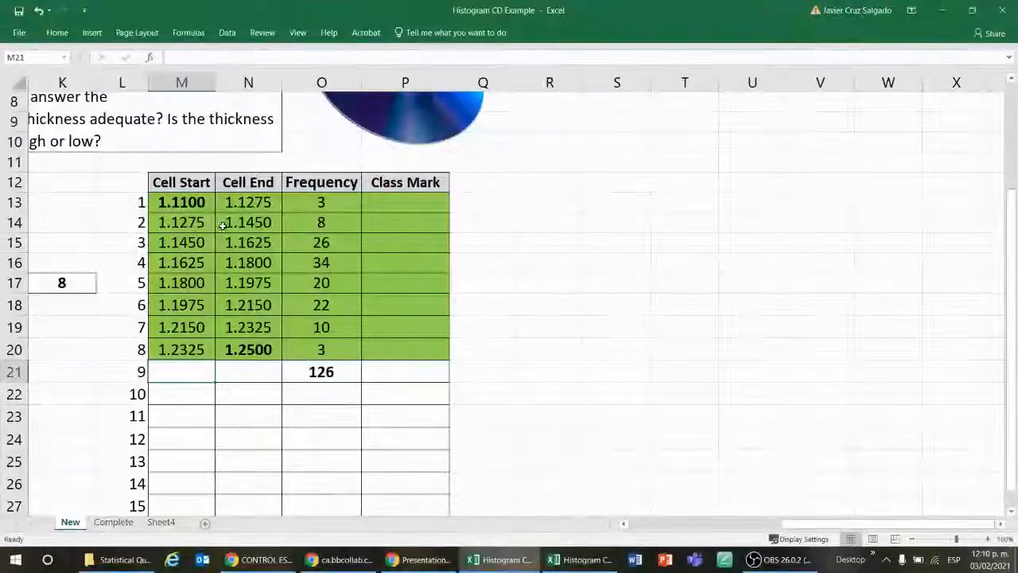
click(300, 223)
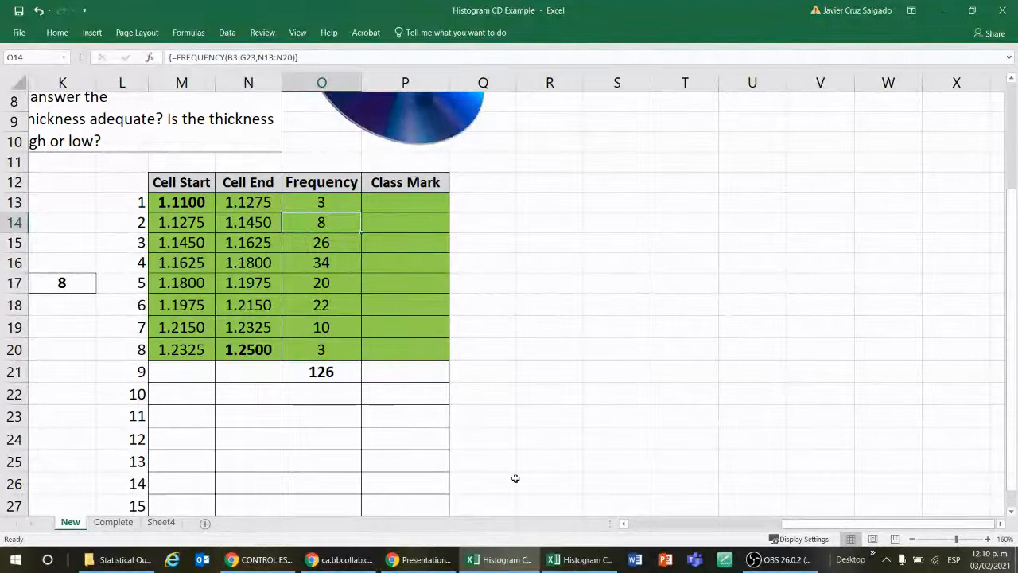
key(Left)
key(Left)
key(Left)
key(Left)
key(Left)
key(Left)
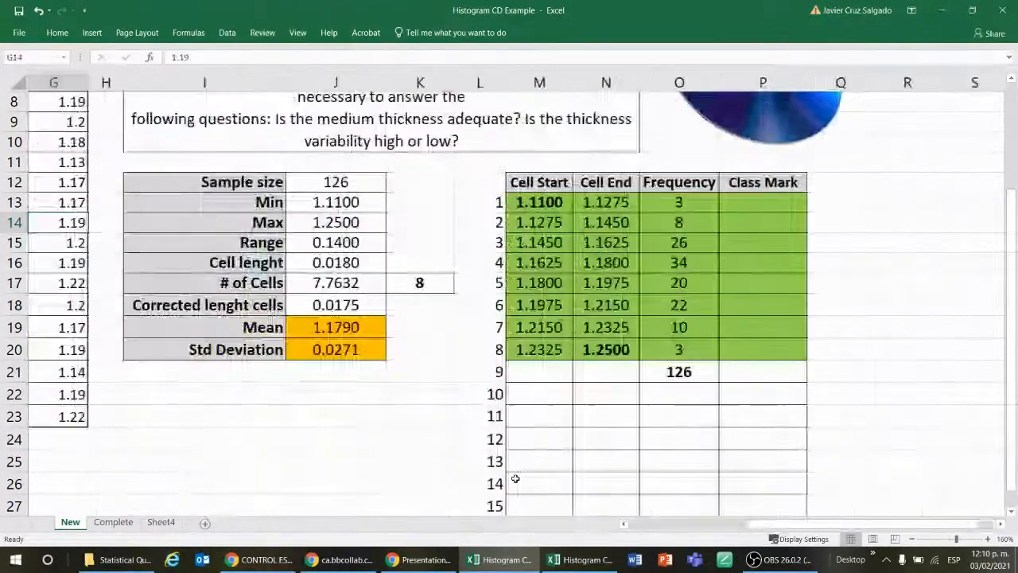
key(Up)
key(Up)
key(Right)
key(Right)
key(Right)
key(Right)
key(Right)
key(Right)
key(Right)
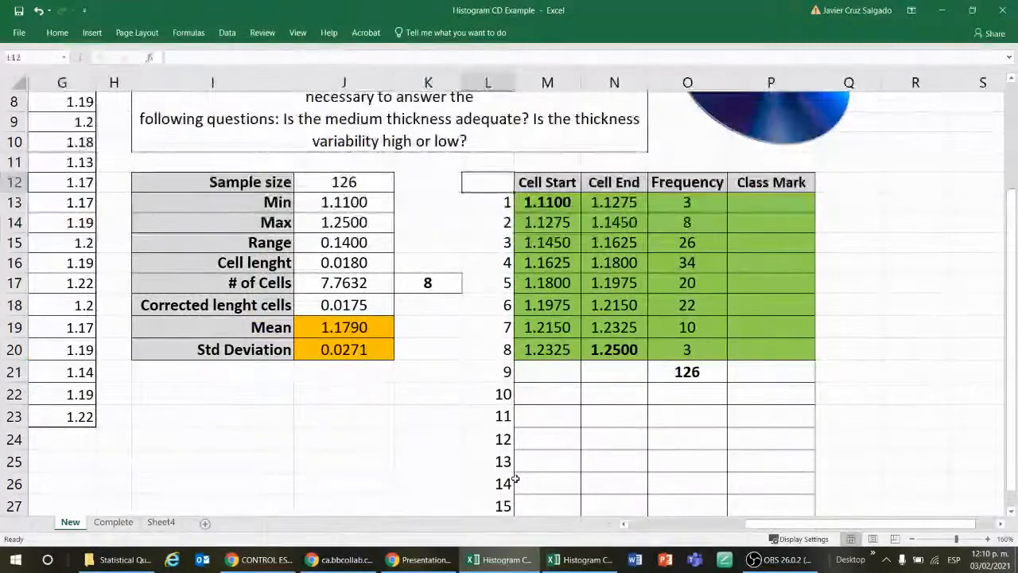
key(Down)
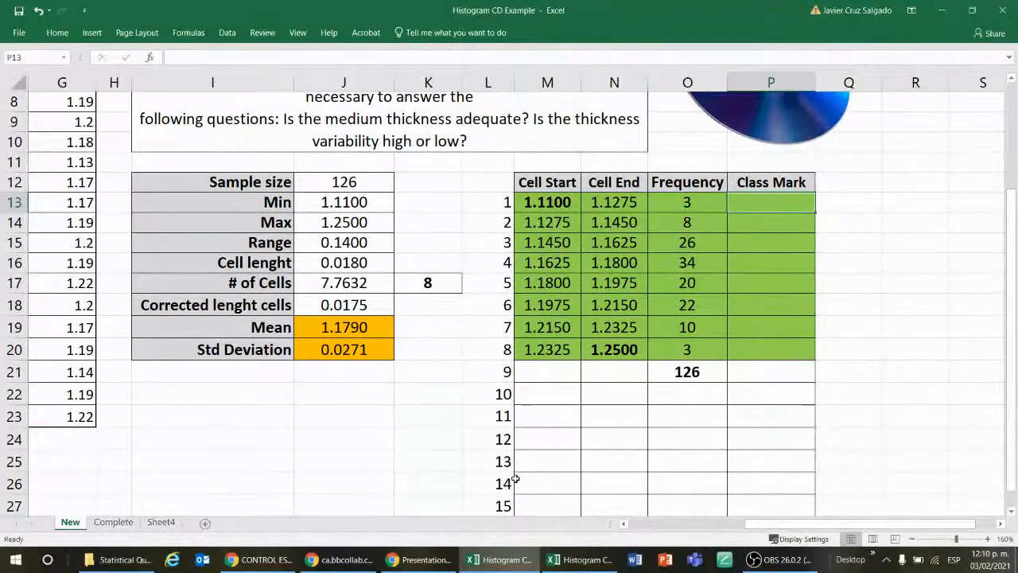
key(Down)
key(Down)
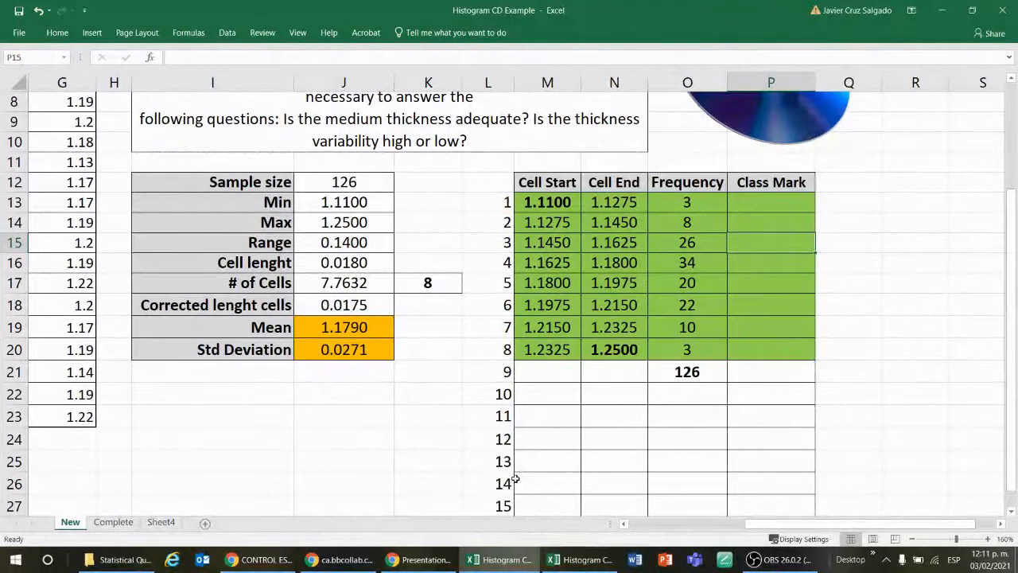
key(Up)
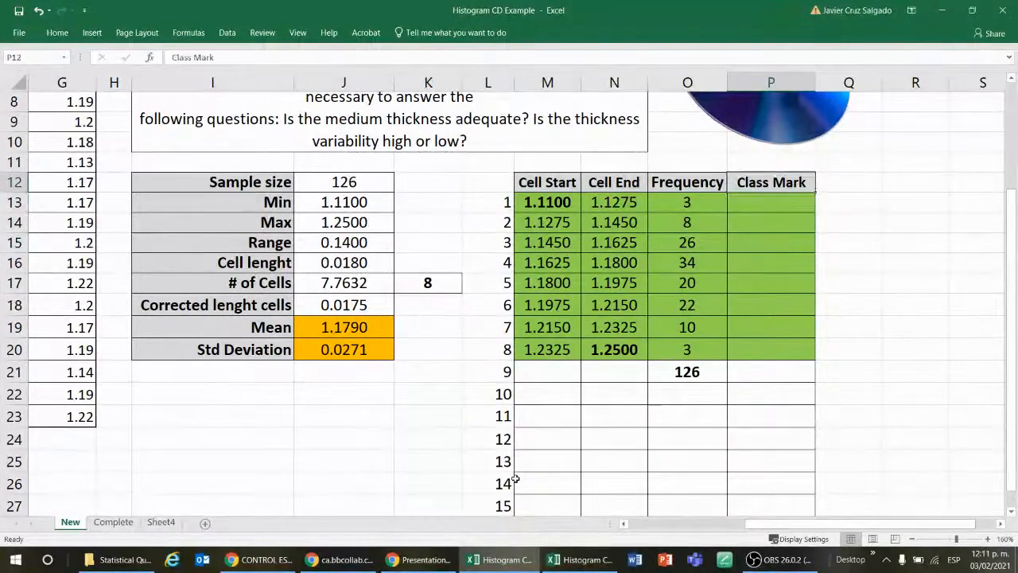
key(Down)
key(Down)
key(Down)
key(Down)
key(Down)
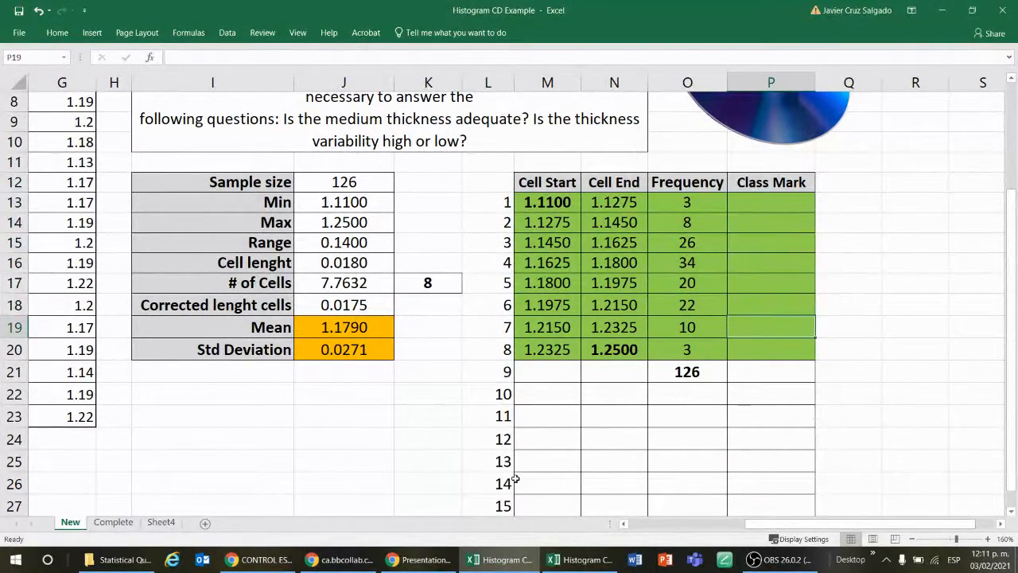
key(Up)
key(Up)
key(Up)
key(Up)
key(Up)
key(Up)
key(Down)
key(Down)
key(Down)
key(Down)
key(Down)
key(Down)
key(Down)
key(Down)
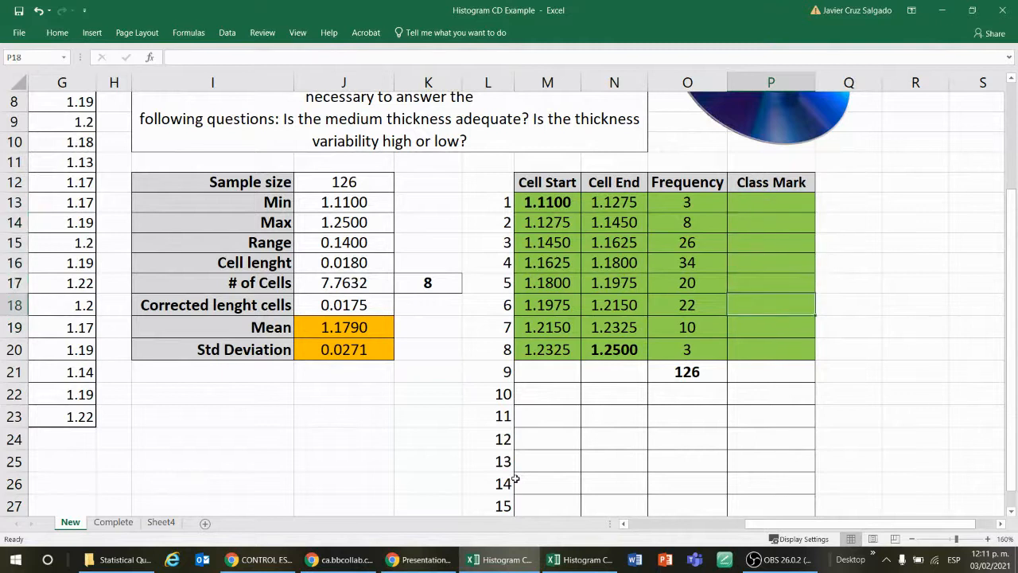
key(Up)
key(Up)
key(Up)
key(Up)
key(Up)
key(Up)
key(Up)
key(Up)
key(Up)
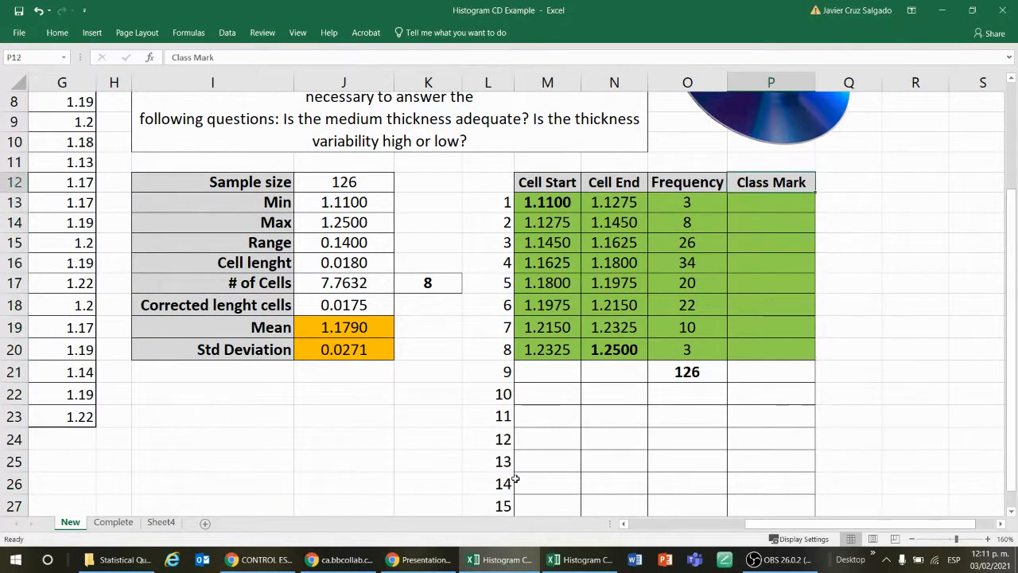
key(Down)
key(Down)
key(Down)
key(Down)
key(Down)
key(Down)
key(Up)
key(Up)
key(Up)
key(Up)
key(Up)
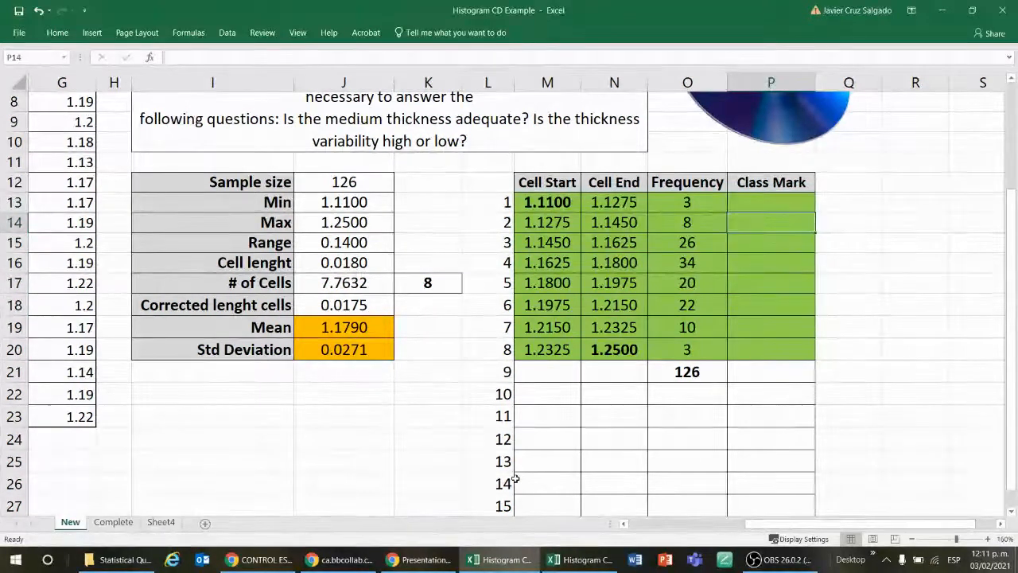
Step: Enter the first class mark in P13 as the average of its cell limits, =AVERAGE(M13:N13)
text(=)
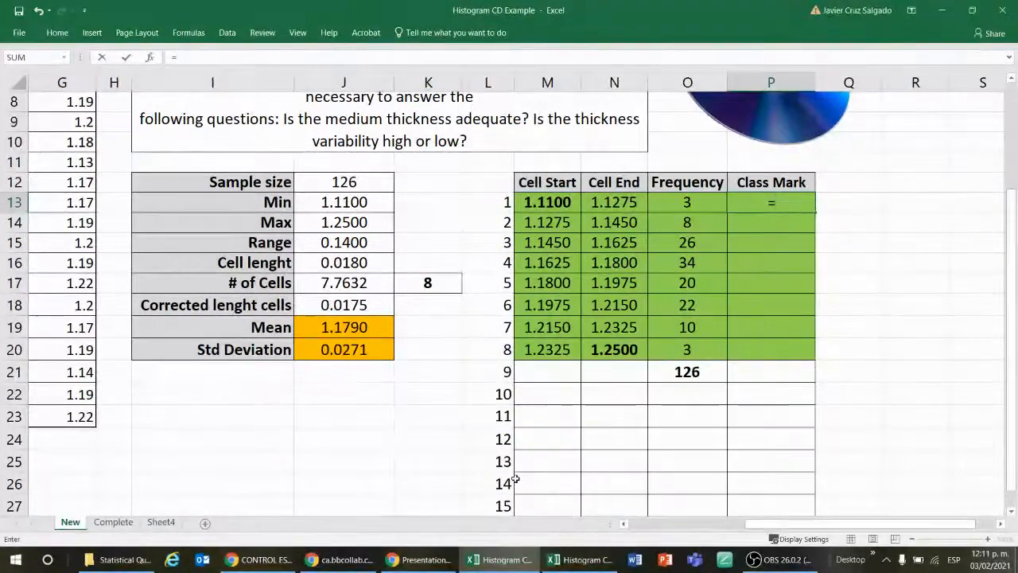
text(ave)
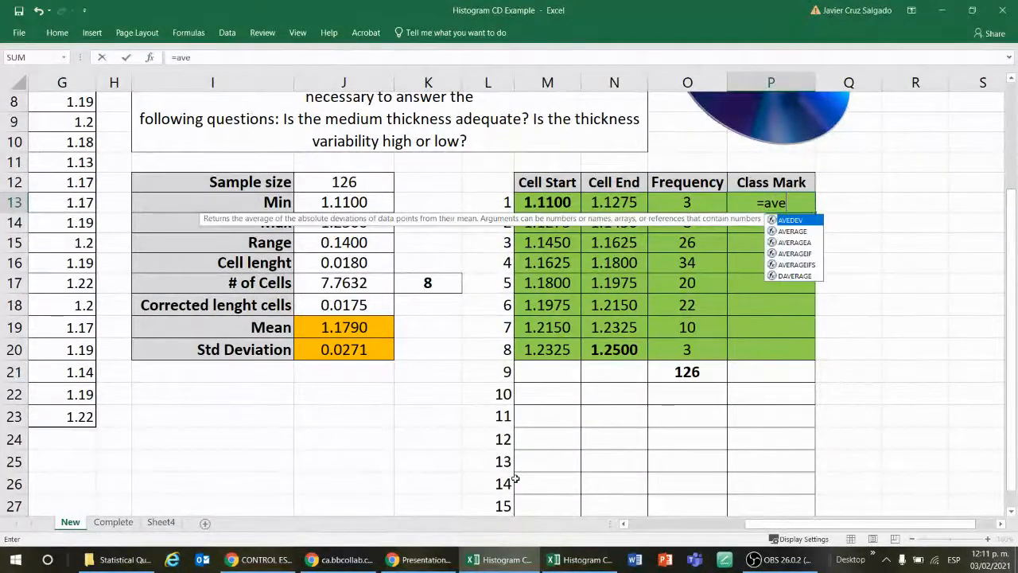
double_click(794, 231)
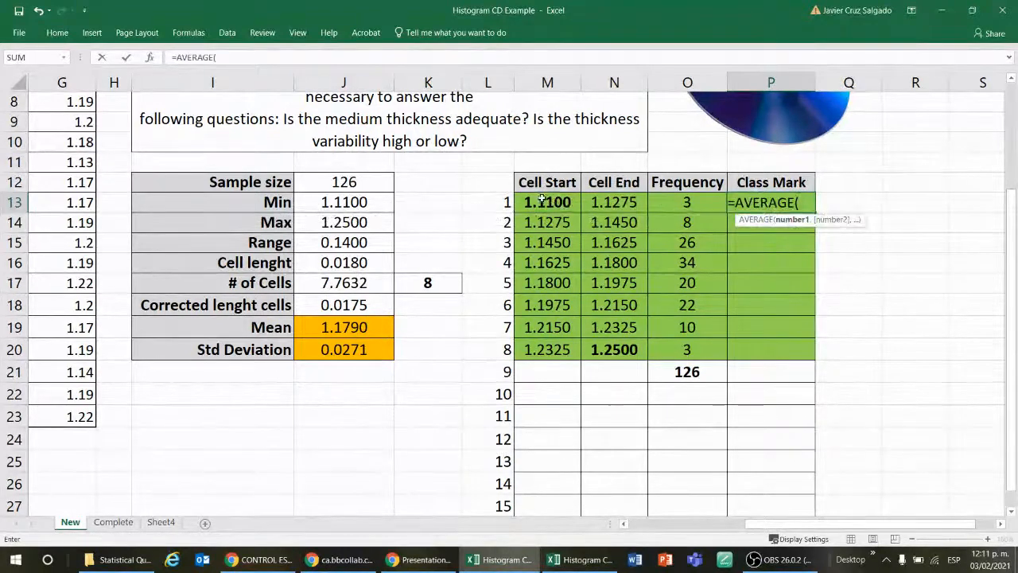
drag(547, 202, 614, 202)
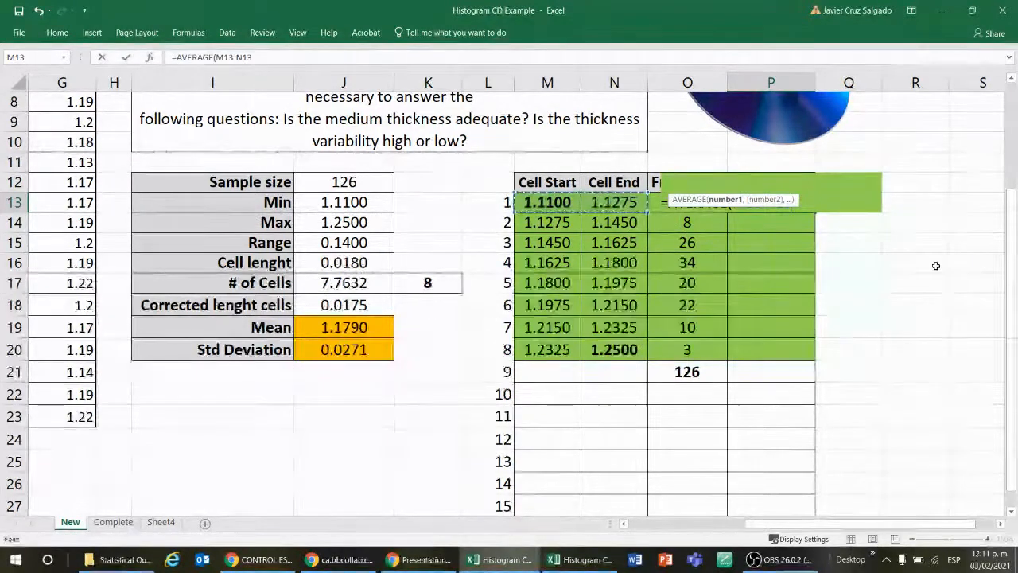
key(Return)
key(Up)
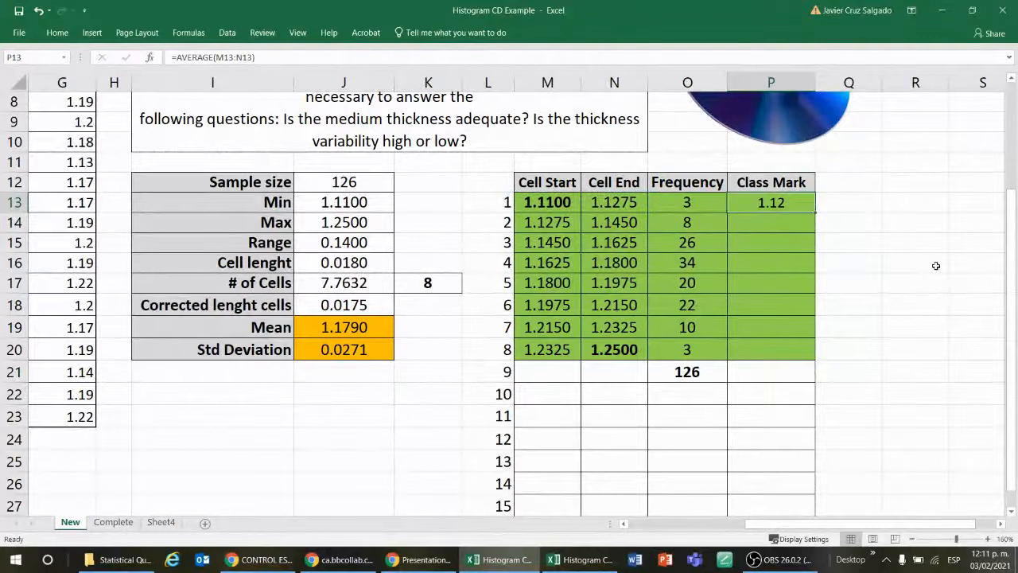
Step: Review the references of the AVERAGE formula in P13 and fill it down to P20
key(F2)
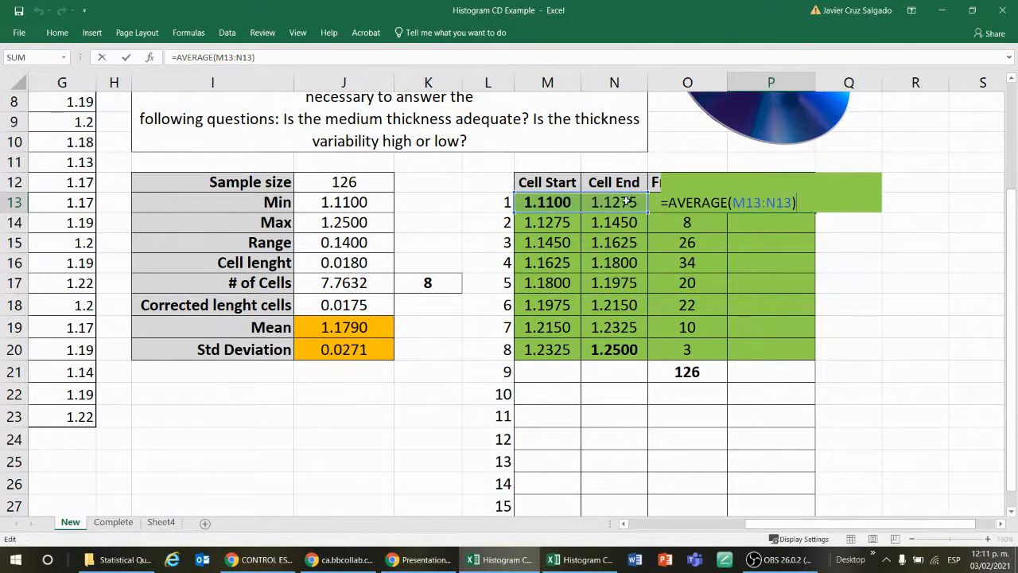
key(Return)
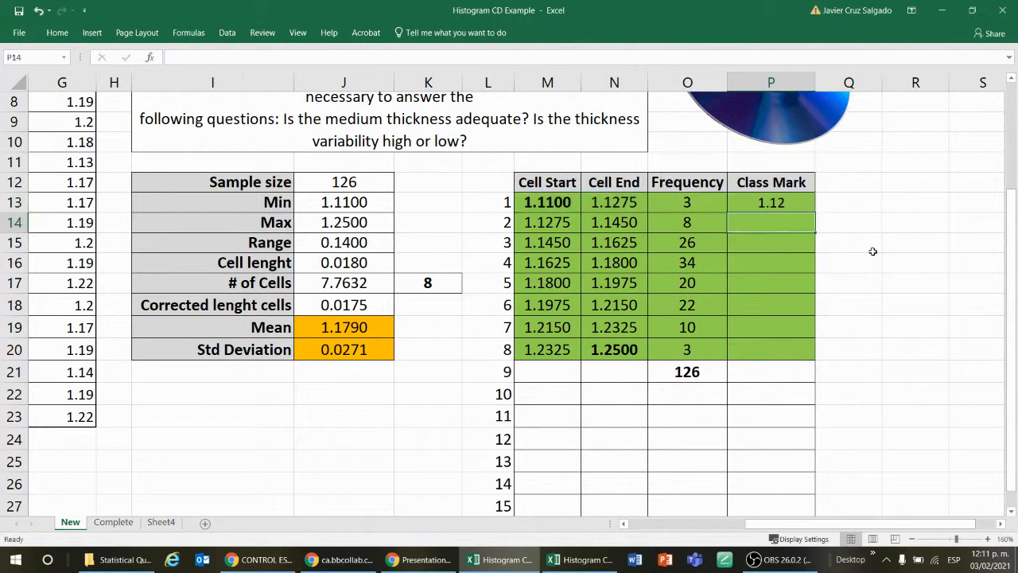
drag(817, 213, 832, 354)
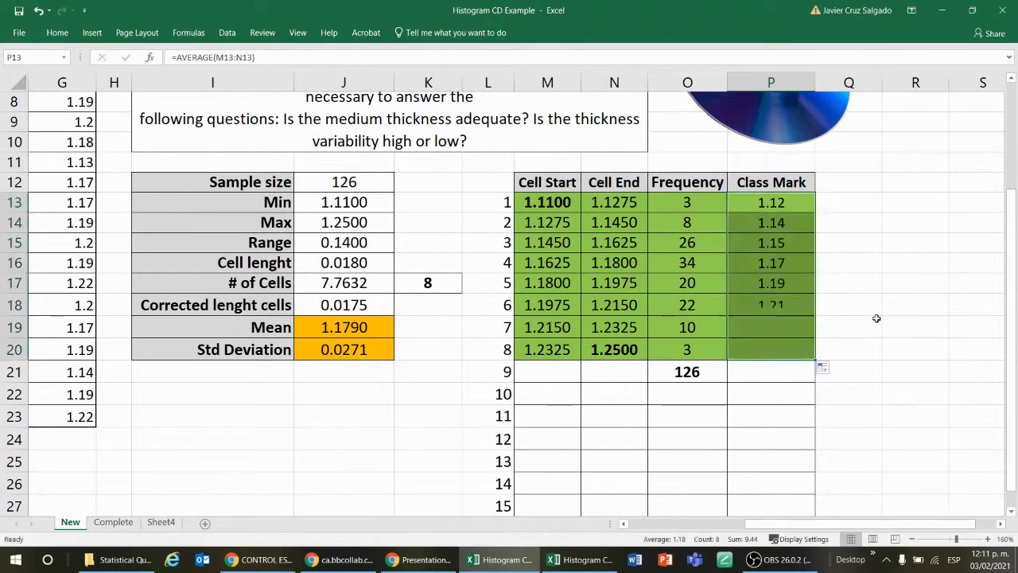
click(891, 271)
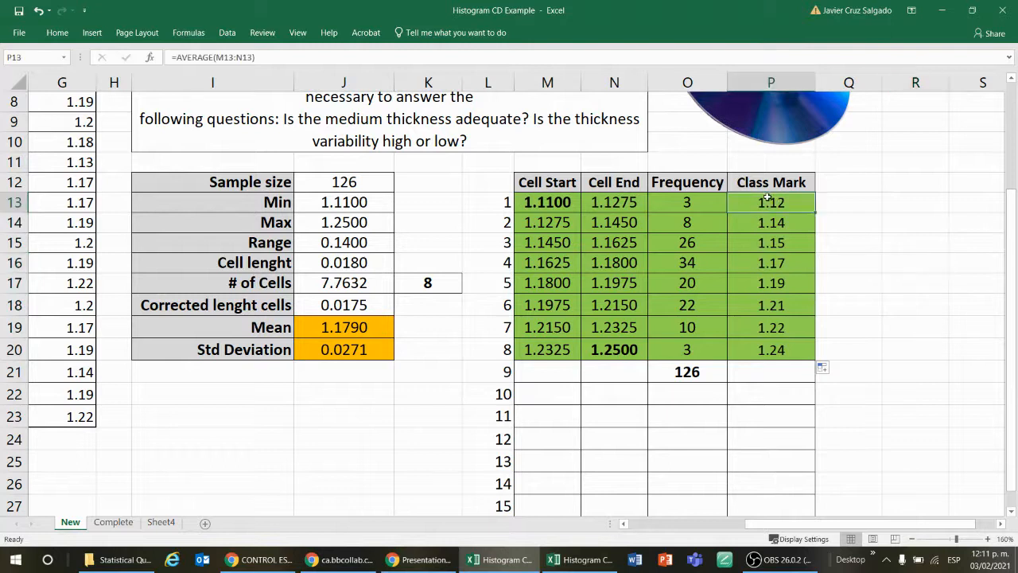
Step: Compare the Cell Start and Cell End pairs in rows 13 to 20 with the class marks in P13:P20
click(559, 203)
click(595, 203)
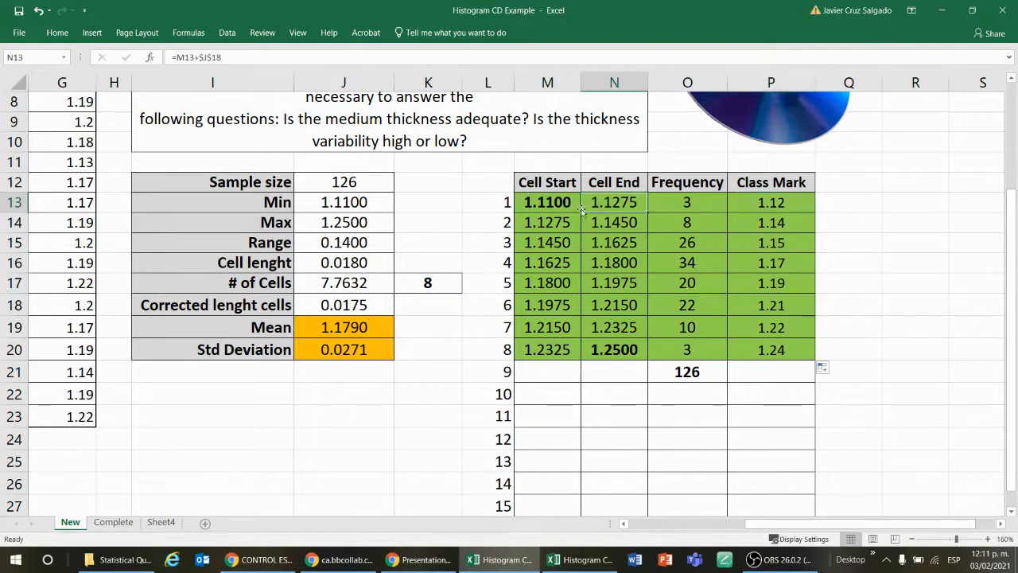
click(572, 223)
click(595, 224)
click(573, 248)
click(597, 243)
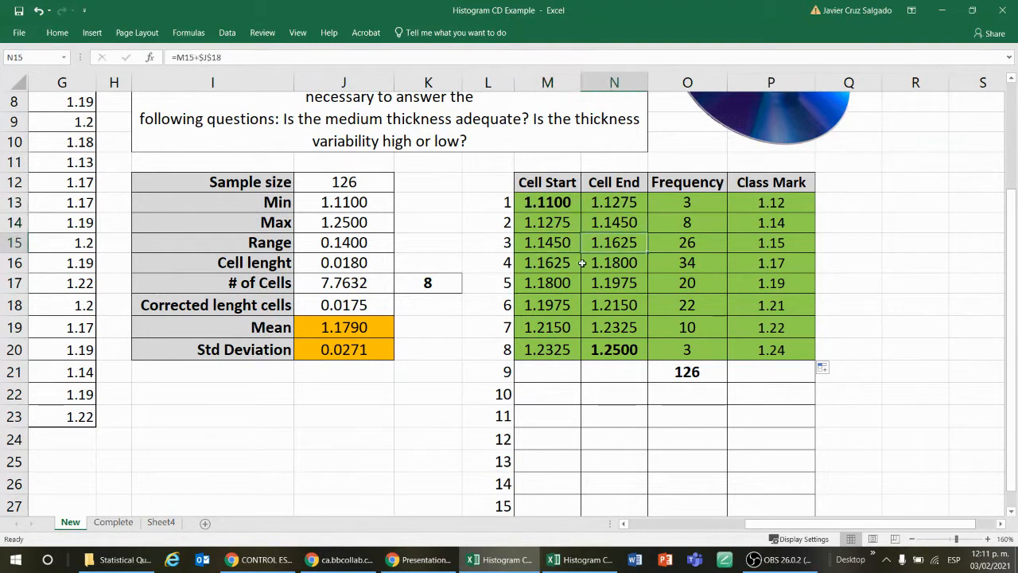
click(566, 263)
click(597, 263)
click(564, 283)
click(597, 283)
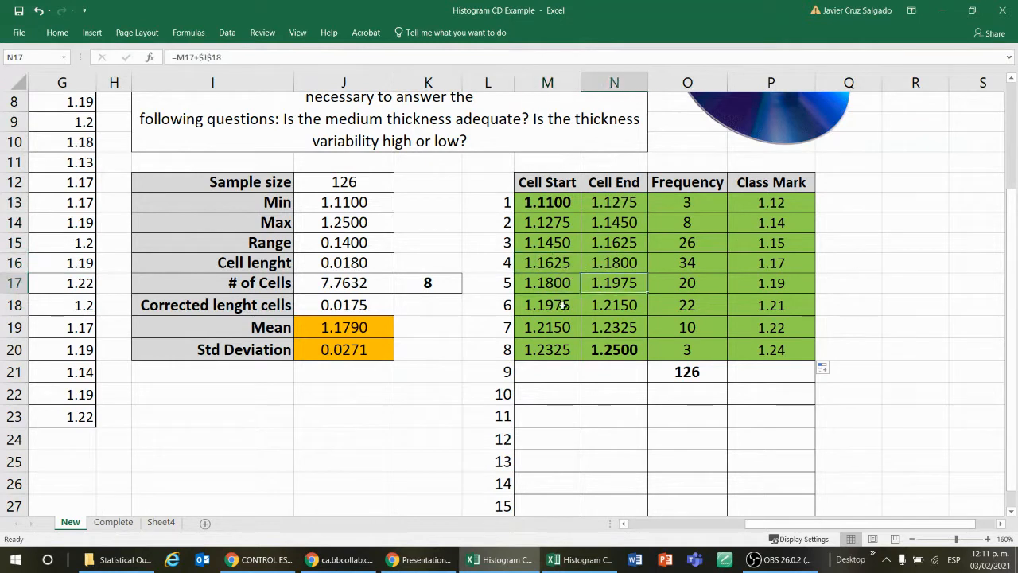
click(566, 305)
click(595, 305)
click(569, 326)
click(597, 327)
click(566, 350)
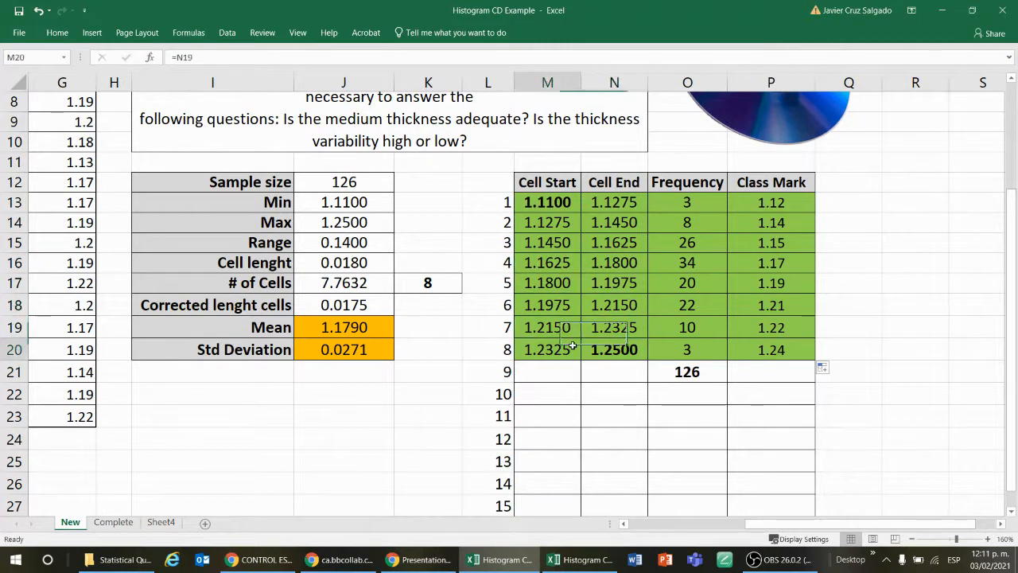
drag(794, 199, 805, 350)
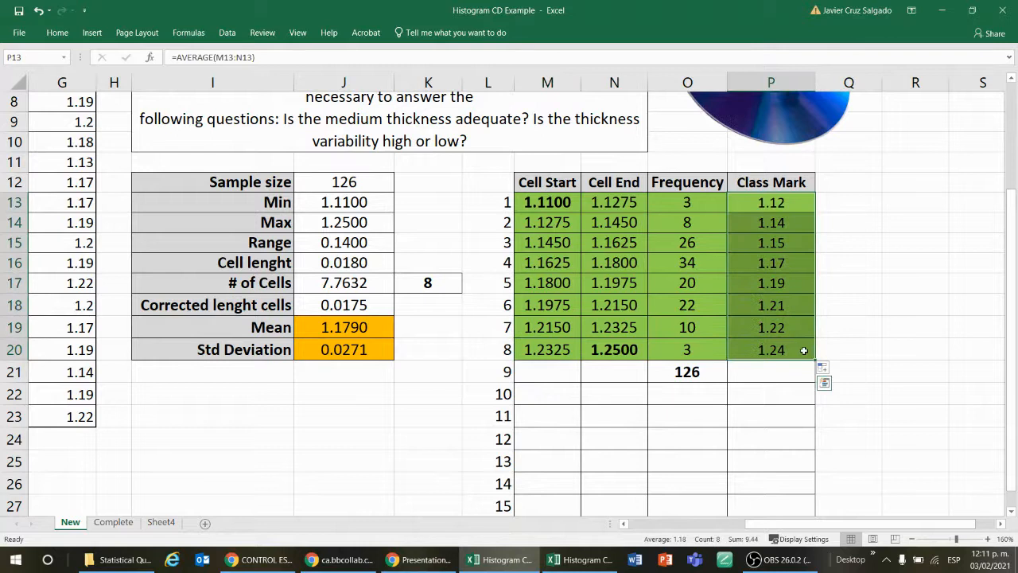
click(865, 222)
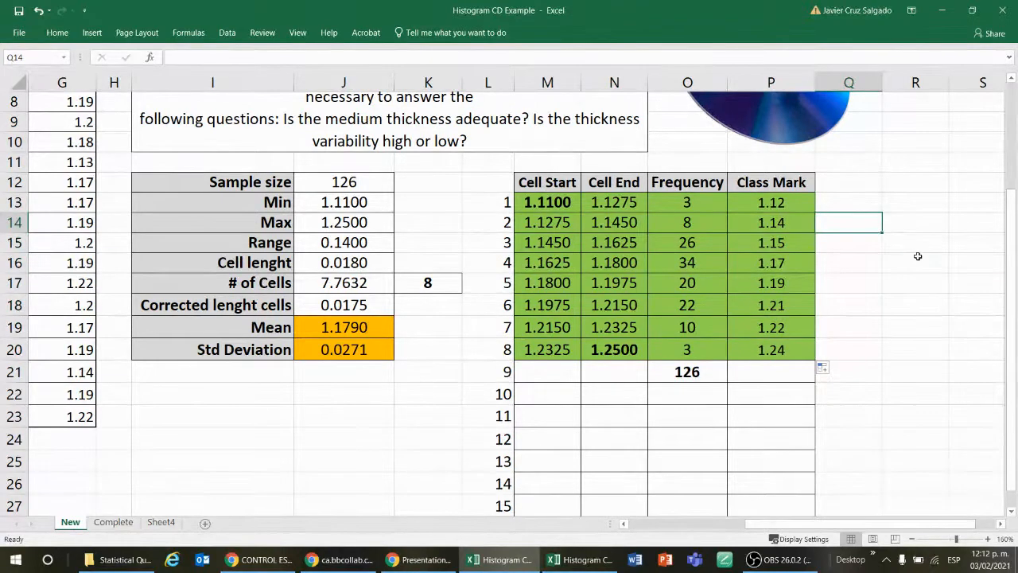
Step: Select the empty cell W14 in the blank area beside the frequency table
key(Right)
key(Right)
key(Right)
key(Right)
key(Right)
key(Right)
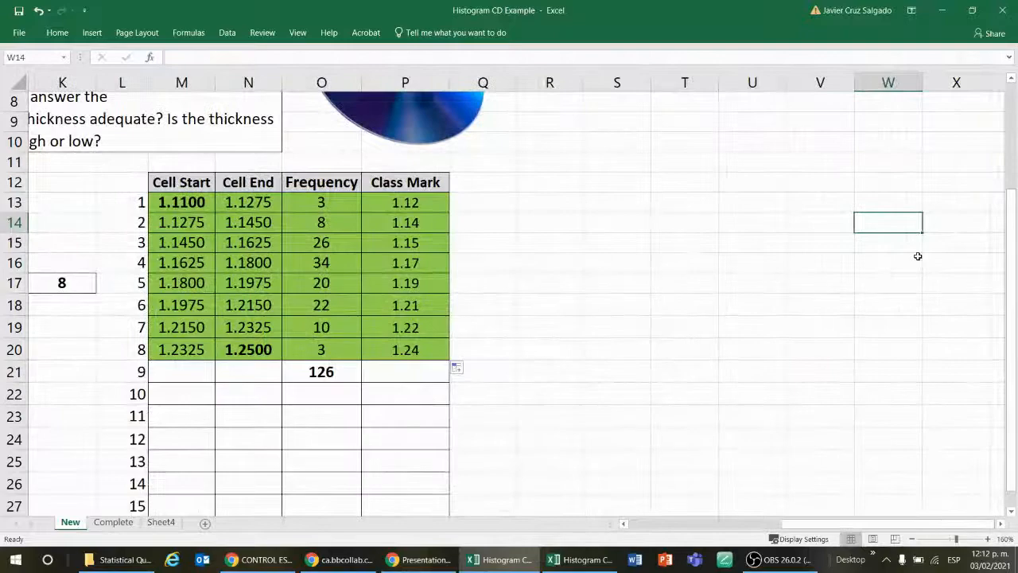
key(Left)
key(Left)
key(Left)
key(Left)
key(Up)
key(Left)
key(Up)
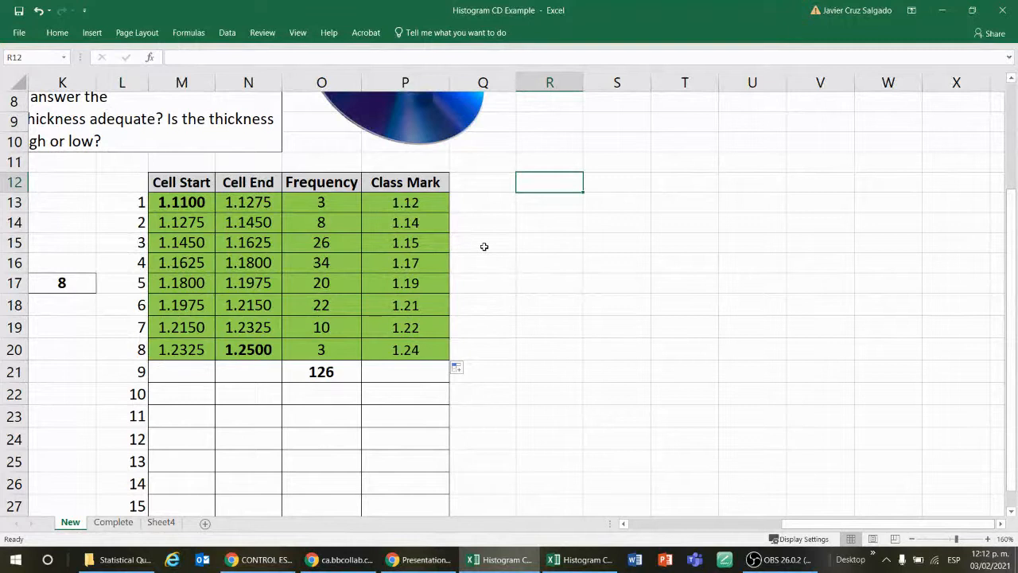
Step: Clear the class marks in P13:P20
click(440, 206)
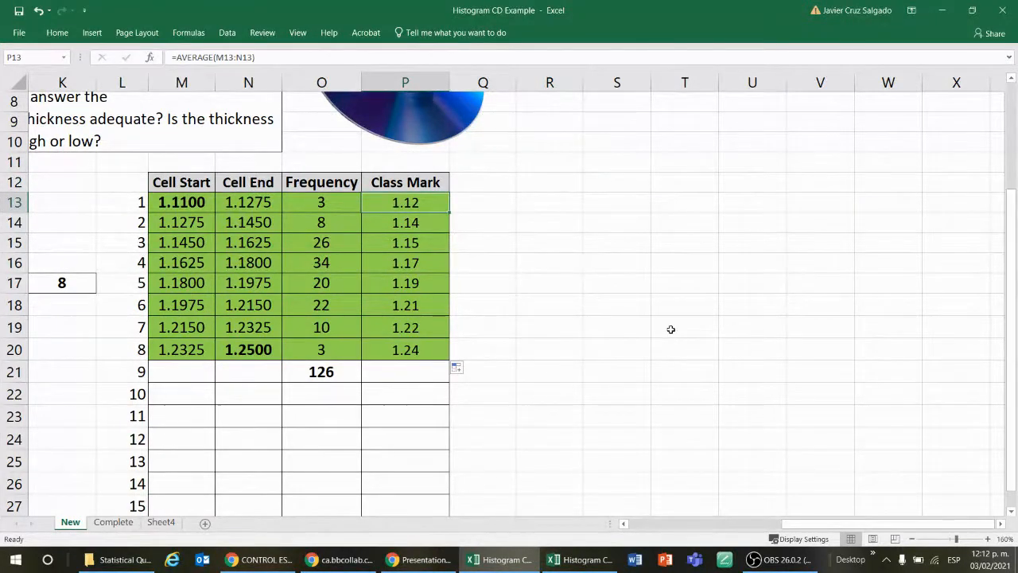
key(ctrl+shift+Down)
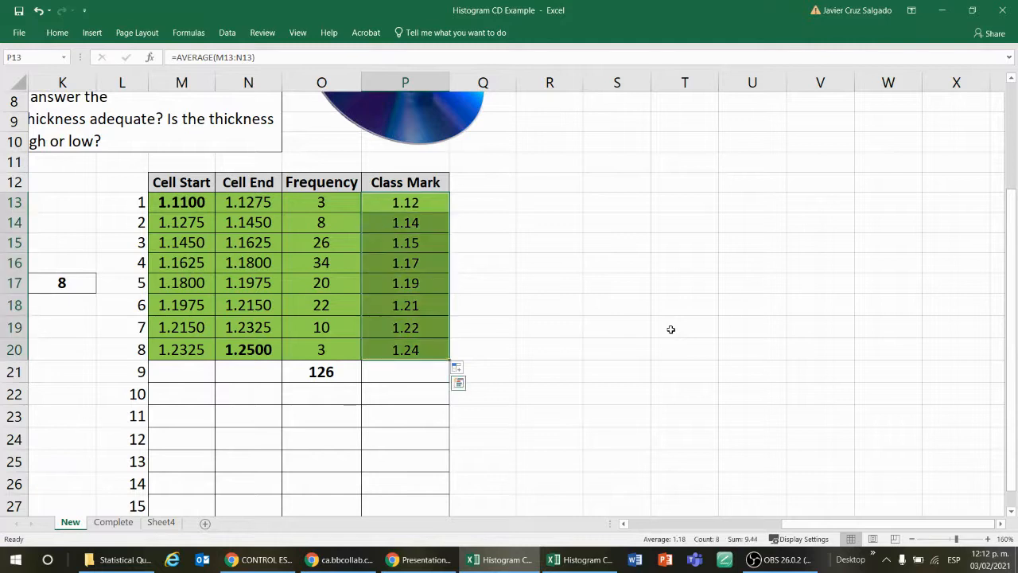
key(Delete)
key(Up)
key(Down)
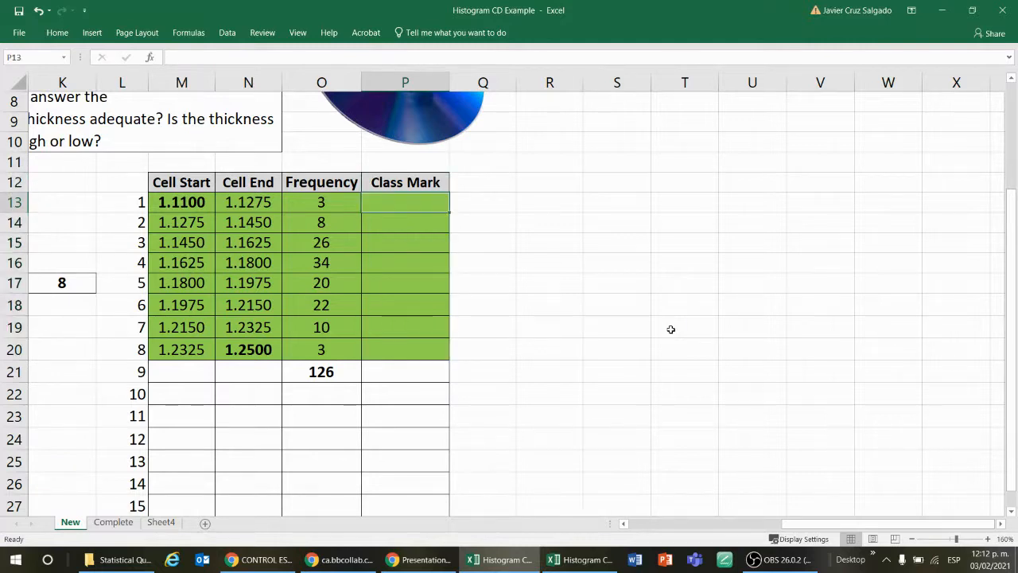
Step: Enter =AVERAGE(M13:N13) in P13 as the class mark of the first cell
text(=aver)
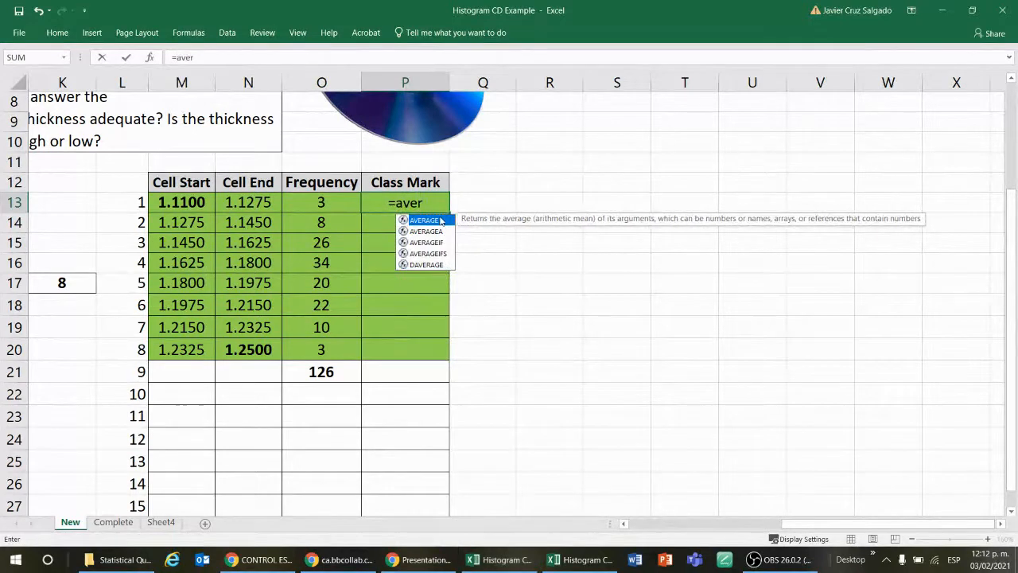
key(Tab)
drag(176, 205, 248, 203)
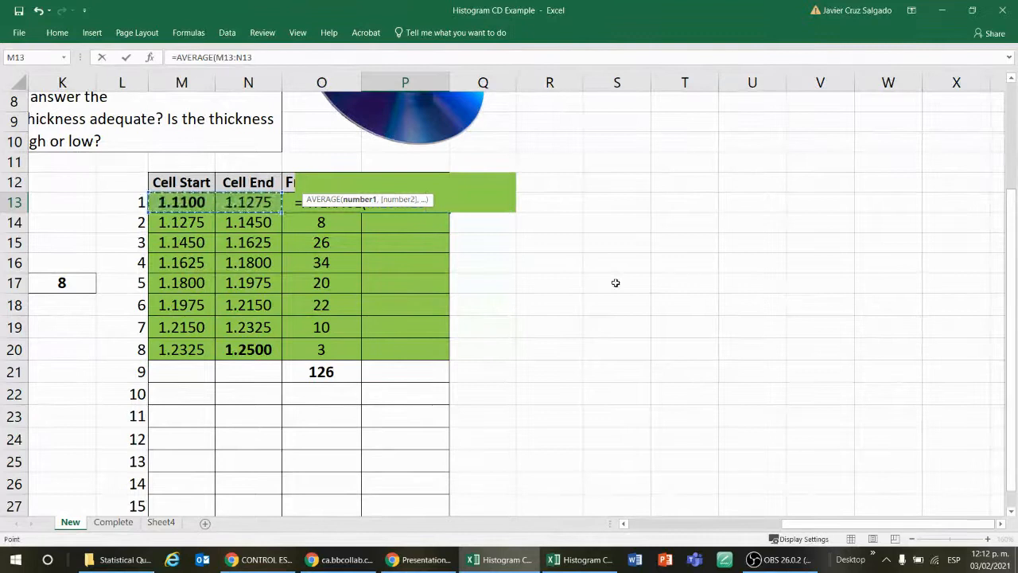
key(Return)
key(Up)
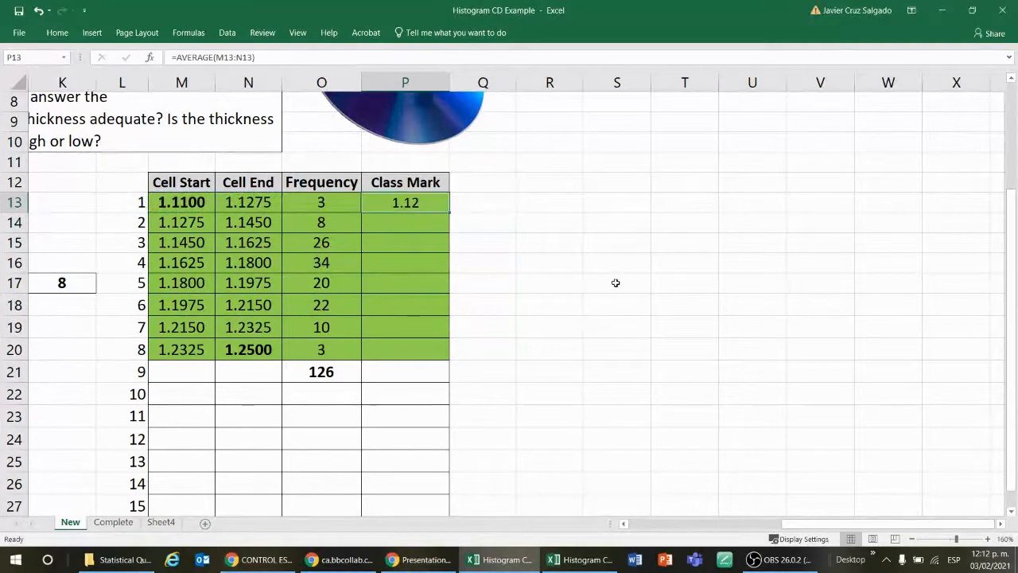
Step: Check the cell references of the class mark formula in P13 and fill it down through P20
key(F2)
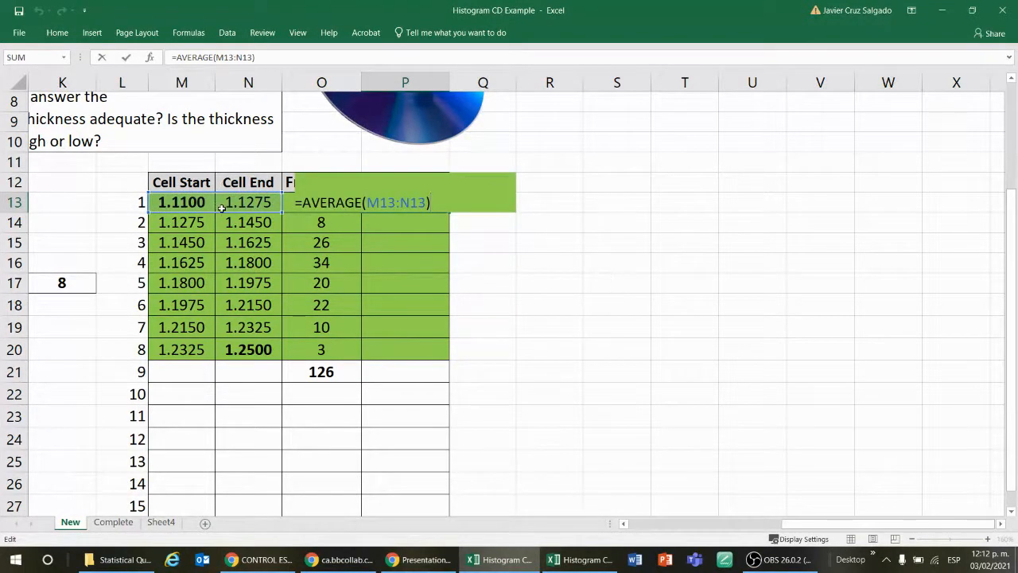
click(614, 257)
click(448, 207)
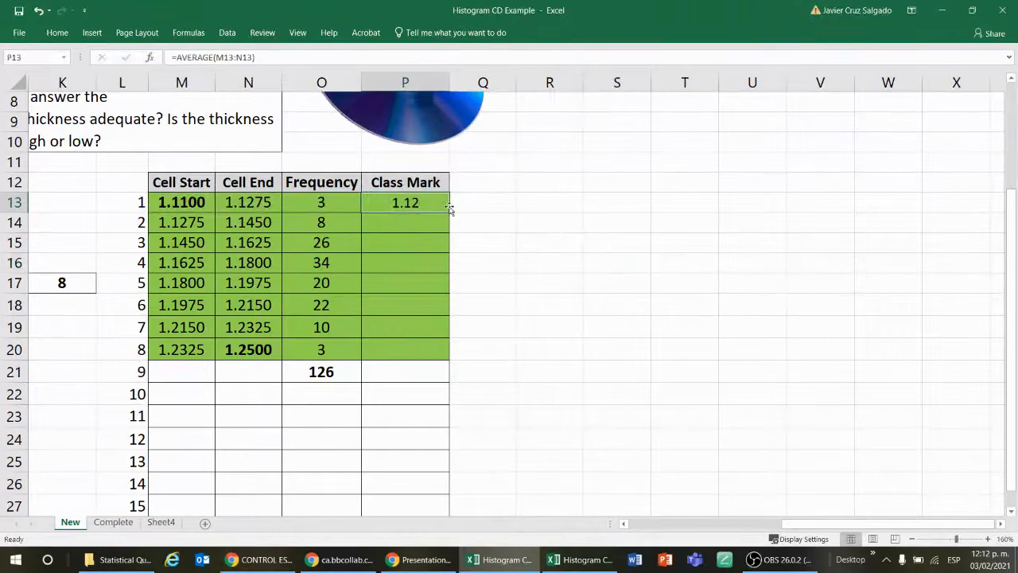
drag(447, 209, 447, 357)
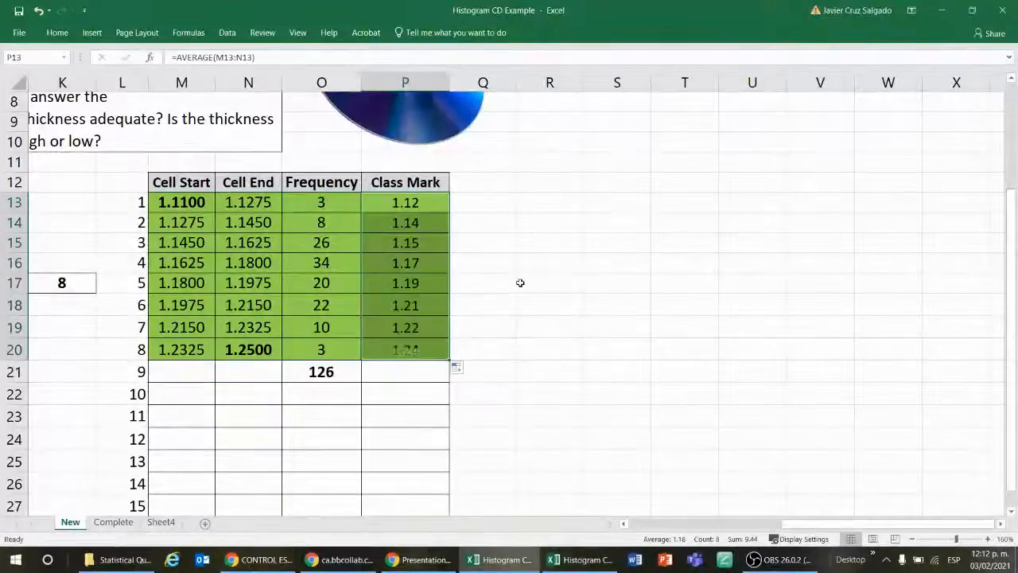
click(520, 283)
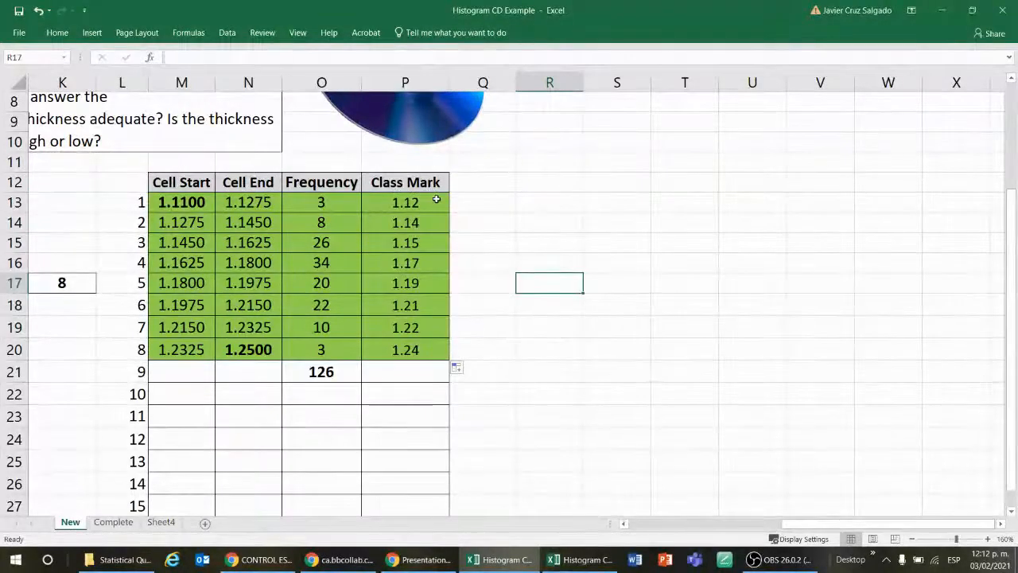
Step: Inspect the class mark formulas in P14 and P15 and the cell limits in M15 and N15
click(420, 223)
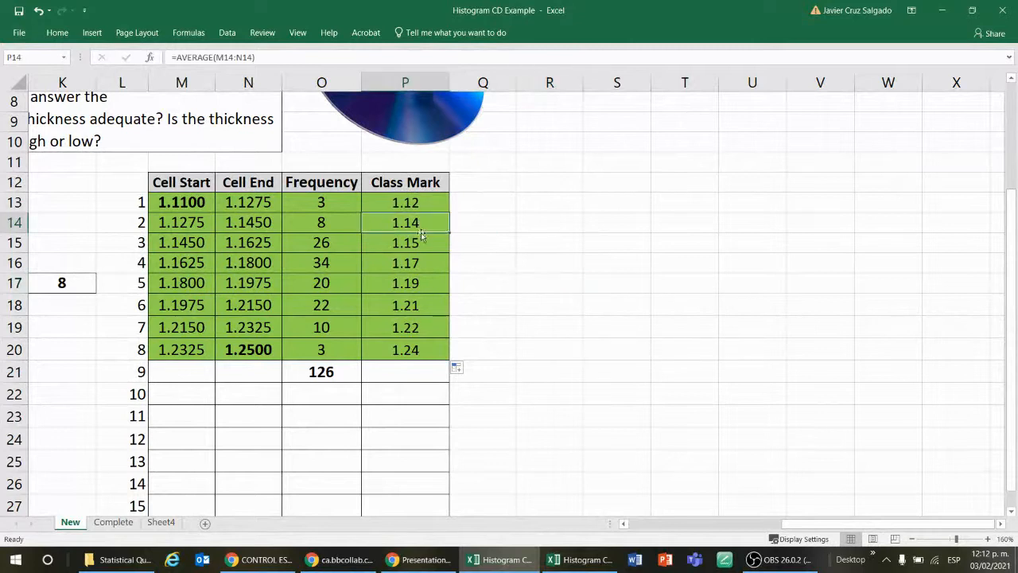
click(410, 248)
click(198, 245)
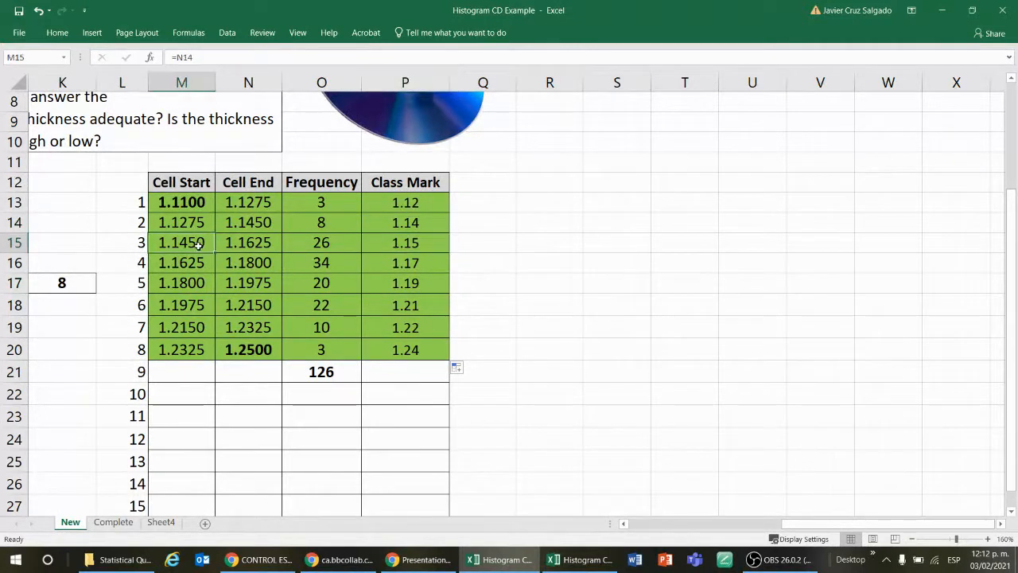
click(263, 241)
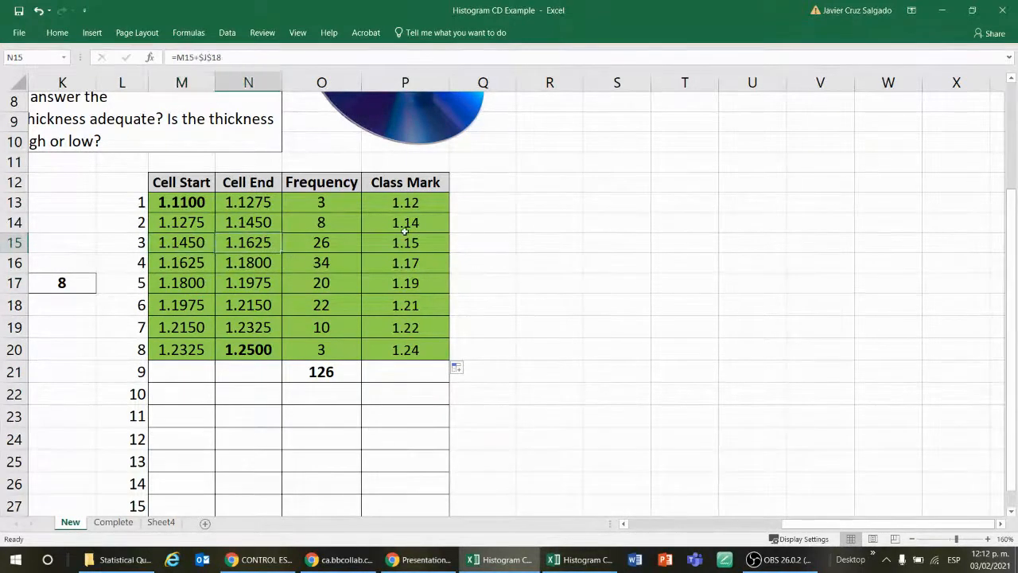
click(565, 240)
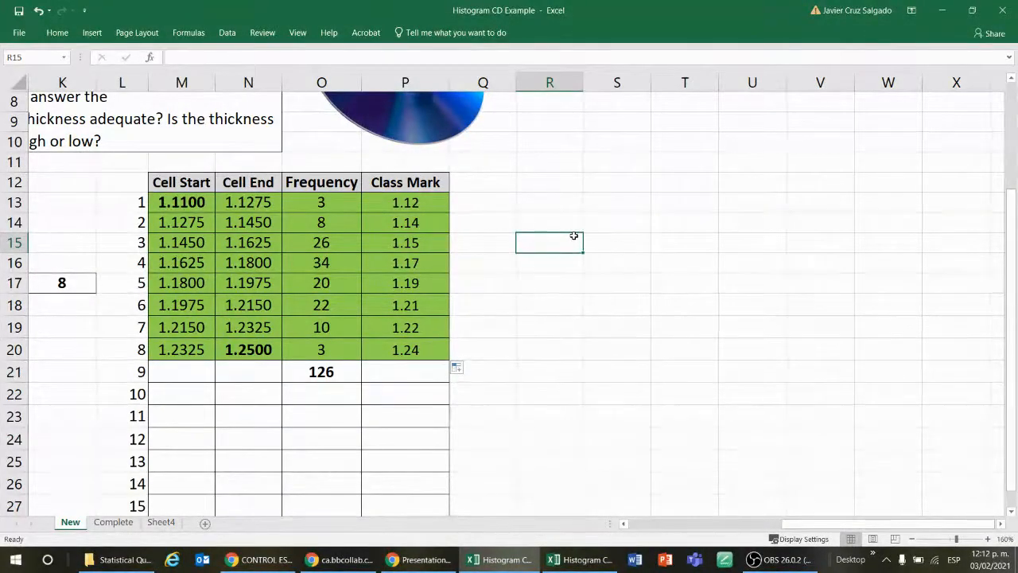
Step: Try an empty 2-D clustered column chart beside the frequency table and delete it
click(566, 182)
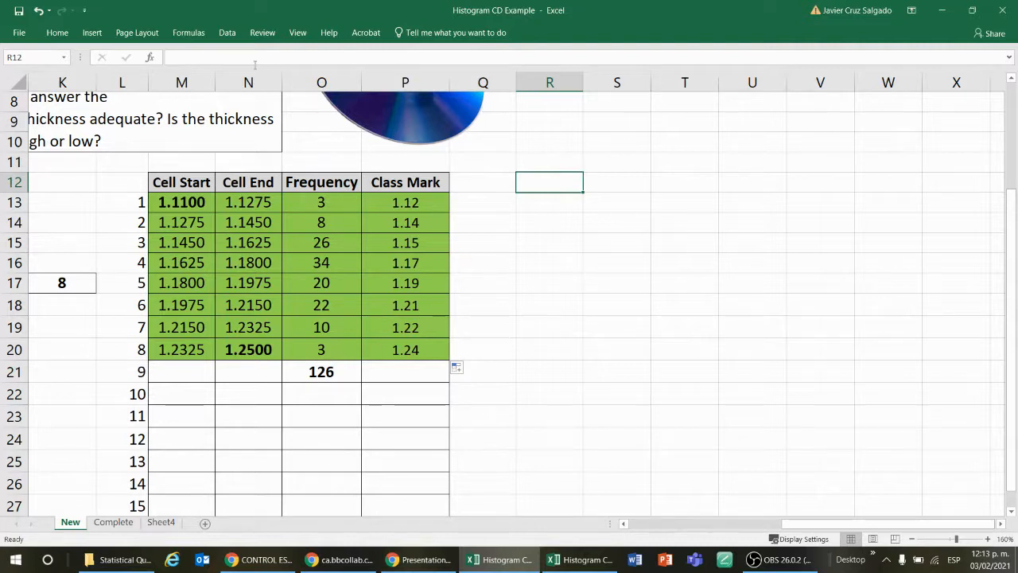
click(90, 32)
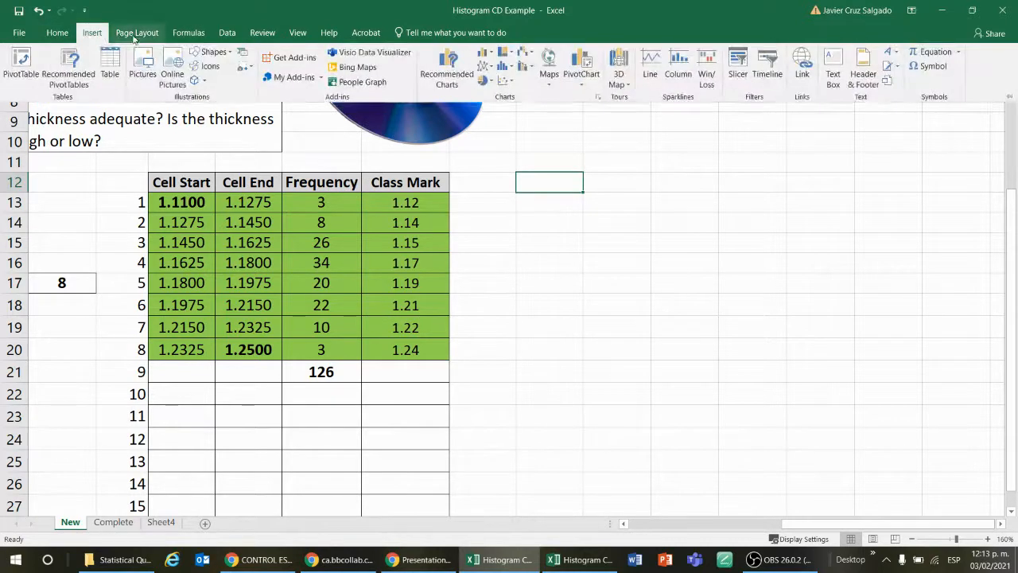
click(491, 56)
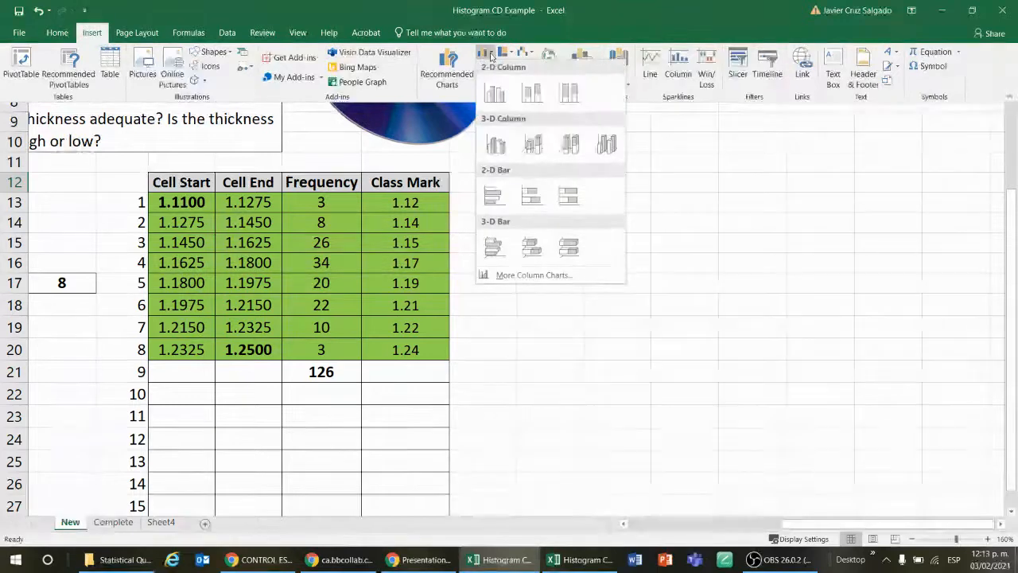
click(503, 92)
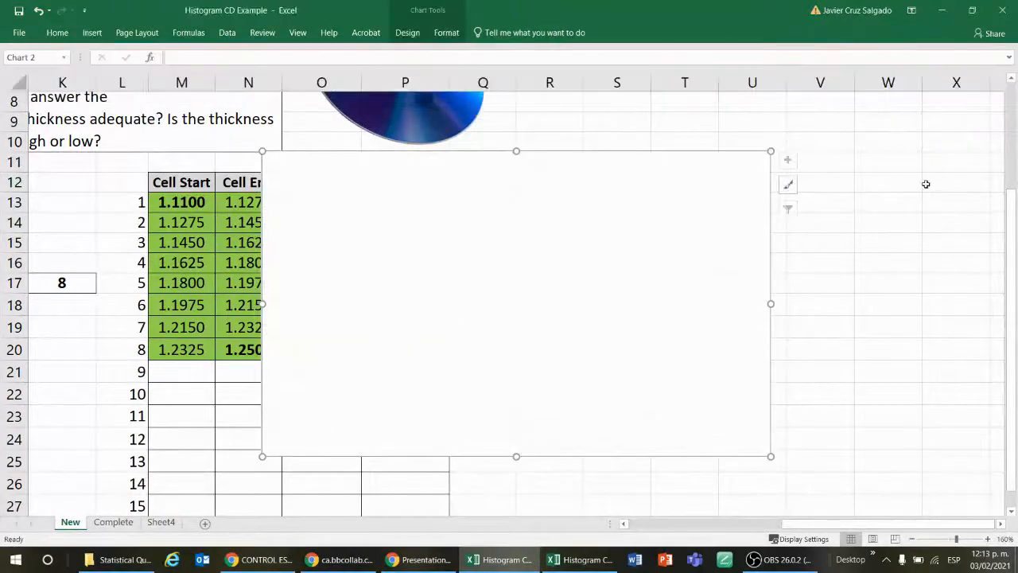
drag(564, 206, 778, 226)
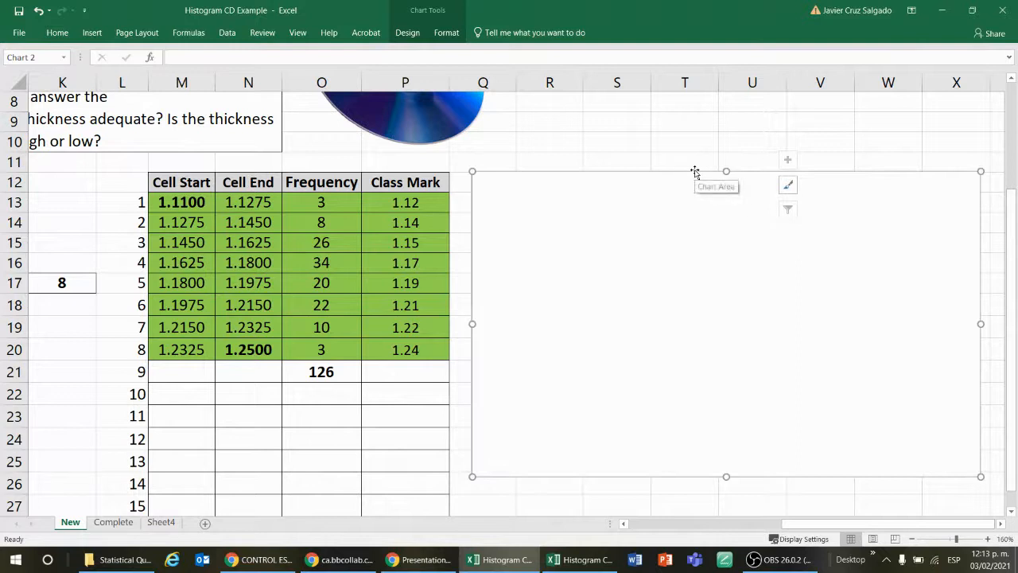
key(Delete)
Step: Insert another blank 2-D clustered column chart and move it clear of the Class Mark column
click(92, 32)
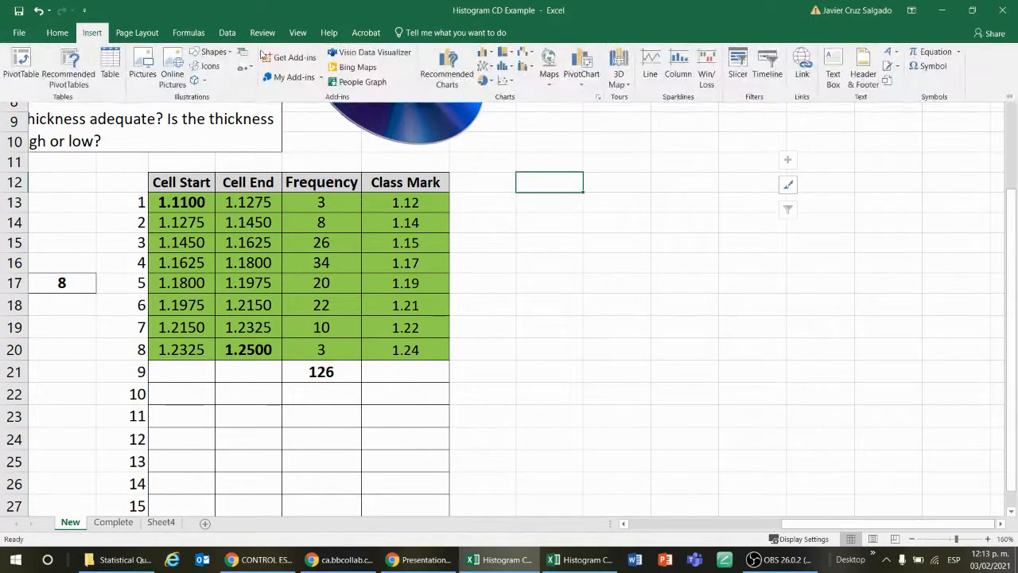
click(492, 54)
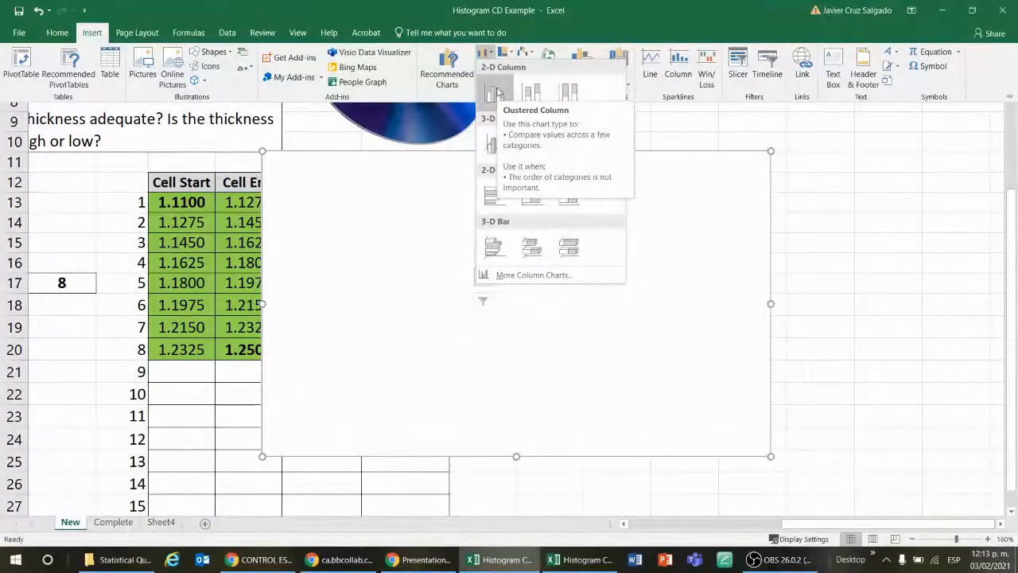
click(497, 93)
drag(515, 163, 718, 184)
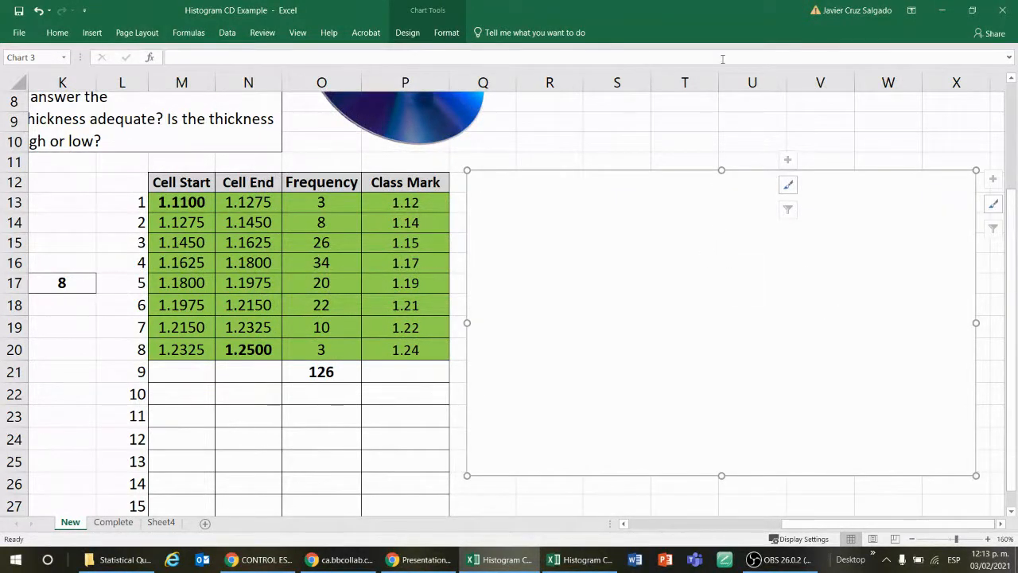
Step: Show the chart's Design tools and keep the ribbon permanently expanded
click(447, 33)
click(418, 34)
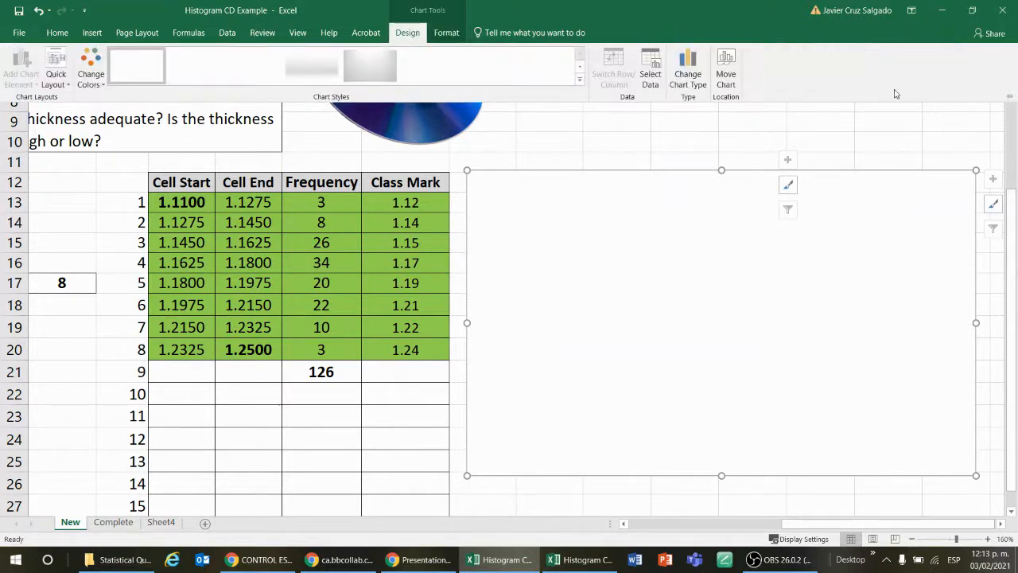
click(1005, 93)
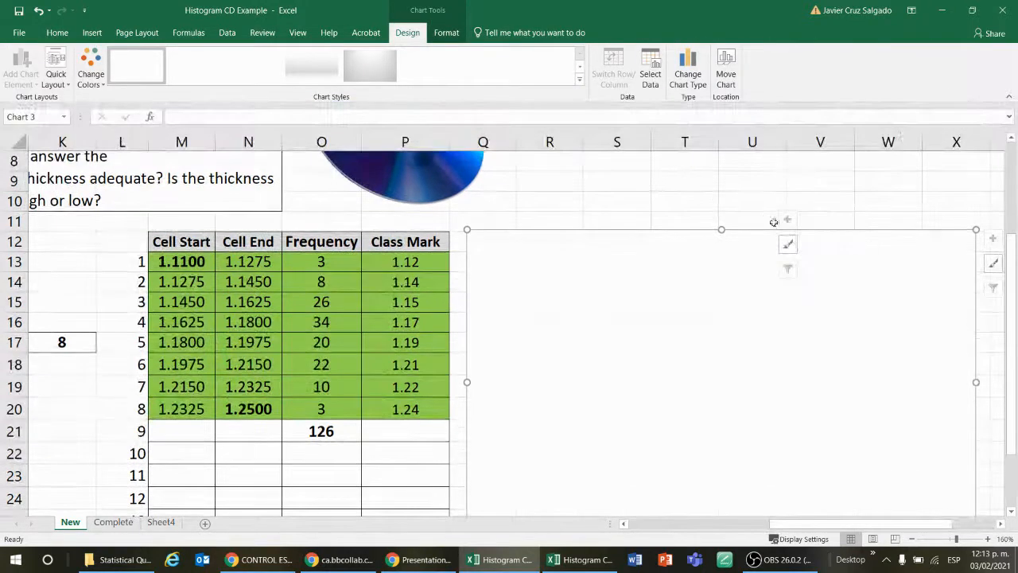
click(712, 200)
click(705, 283)
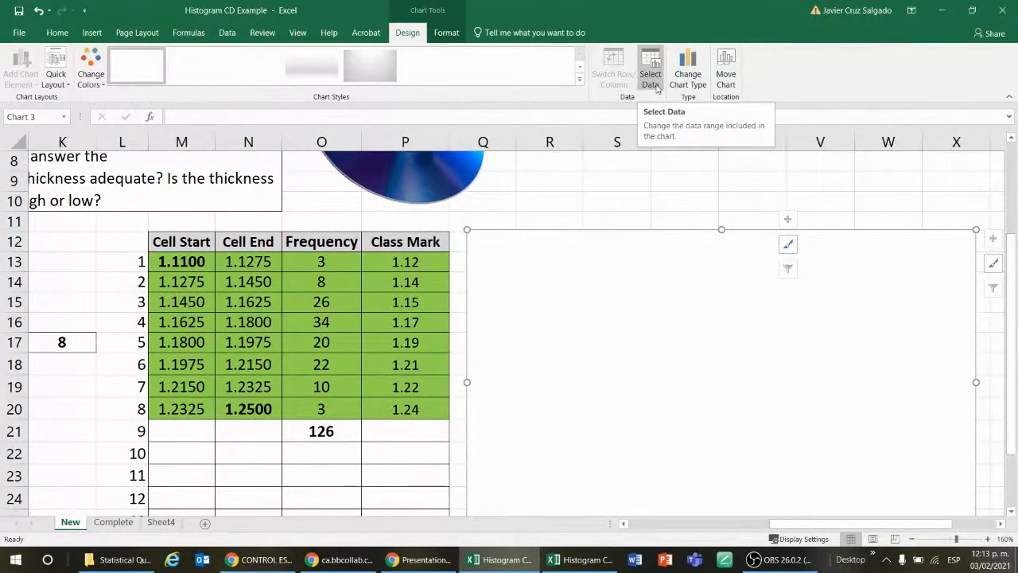
right_click(703, 281)
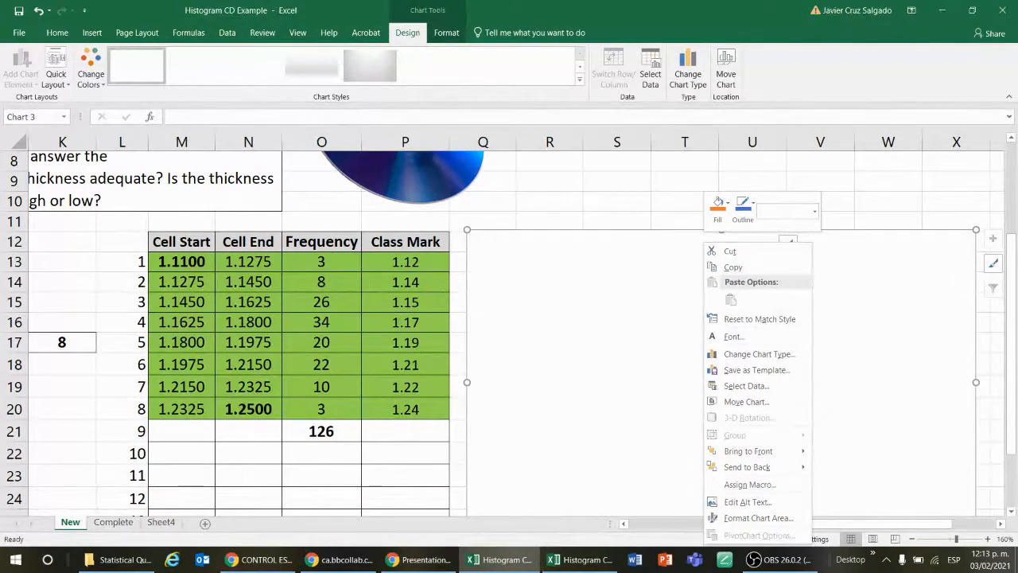
key(alt+Tab)
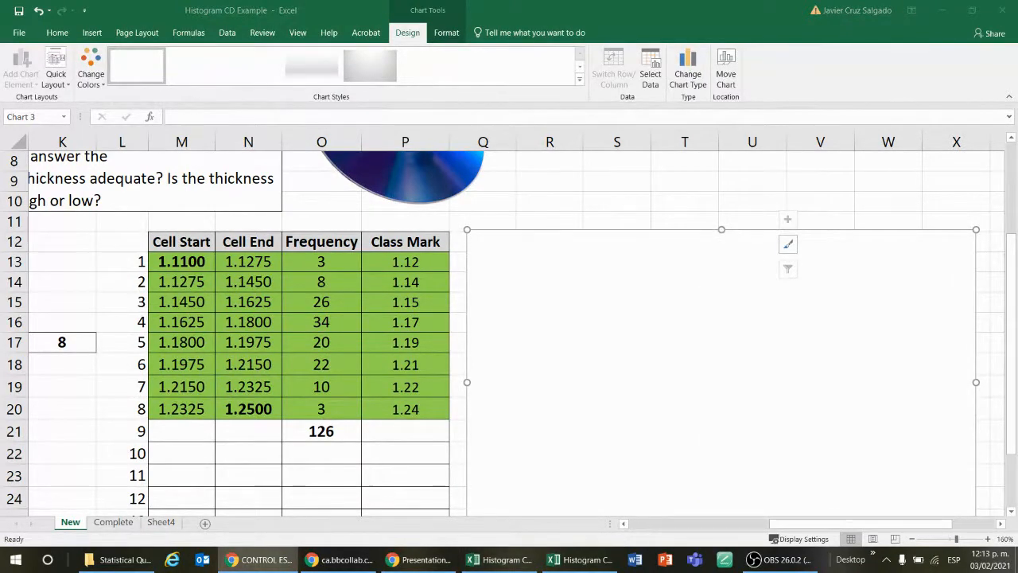
key(alt+Tab)
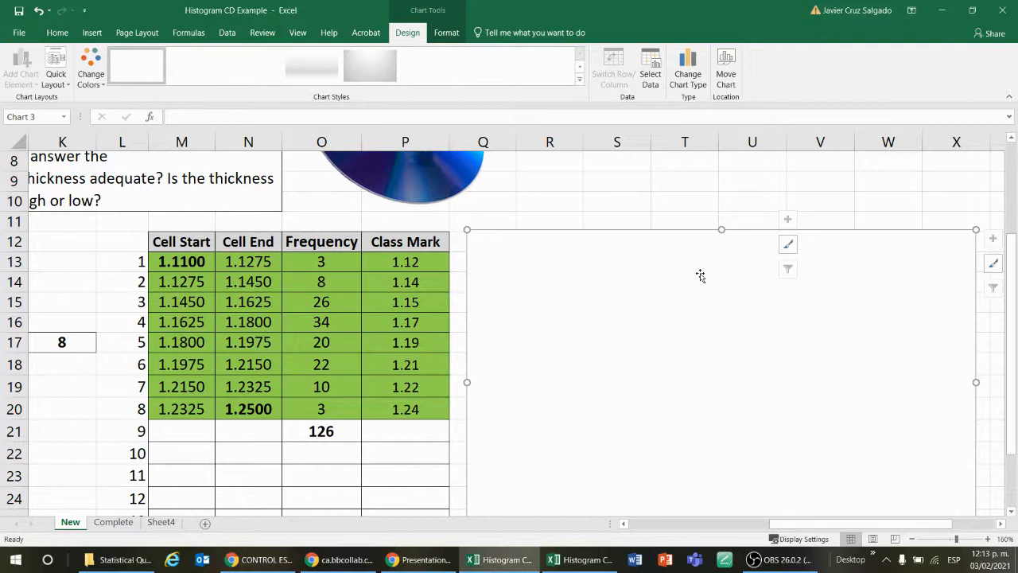
Step: Delete the empty chart beside the frequency table
click(634, 180)
click(664, 275)
key(Escape)
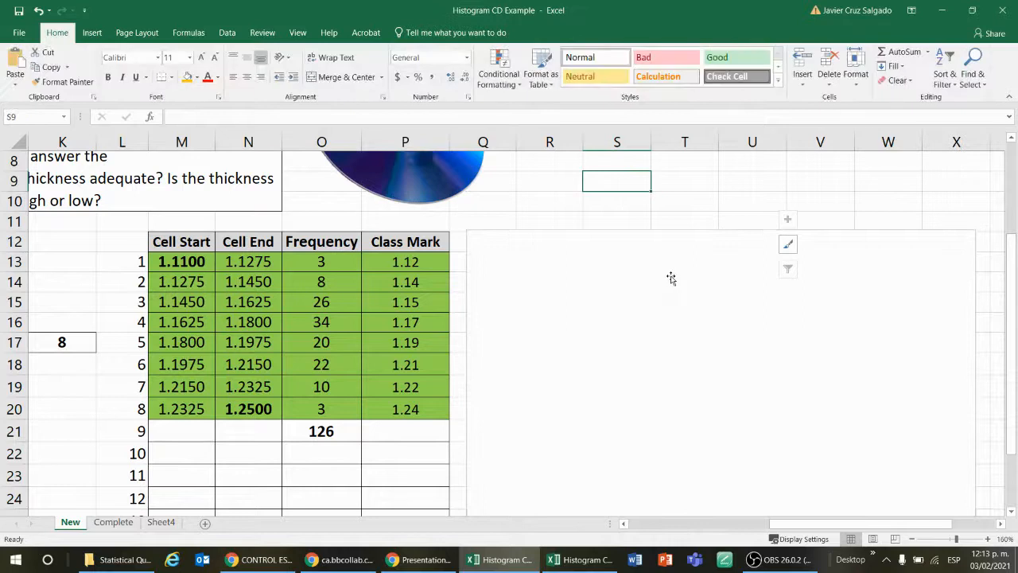
click(670, 277)
key(Escape)
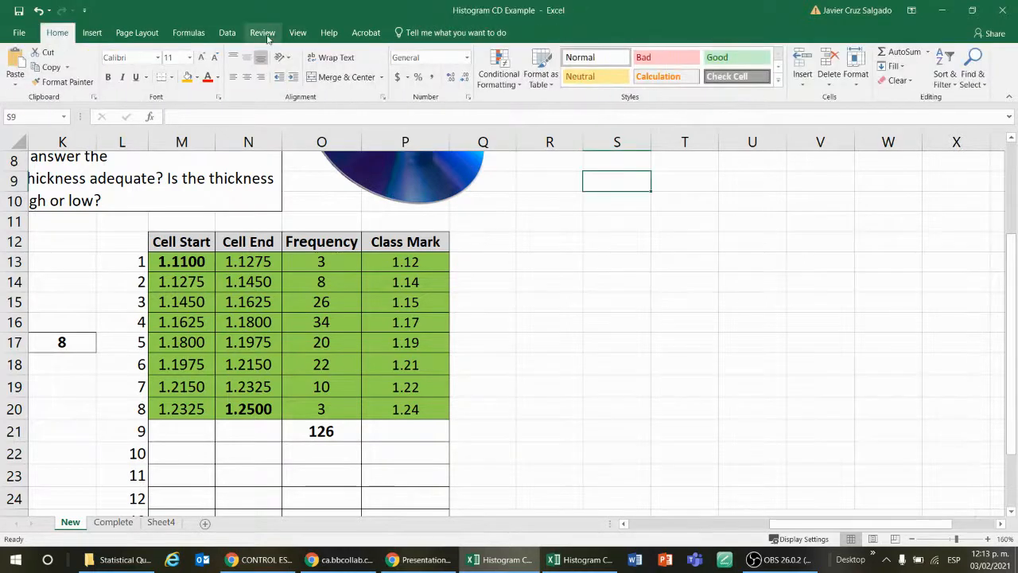
Step: Insert an empty 2-D clustered column chart and place it in the blank area beside the frequency table
click(97, 33)
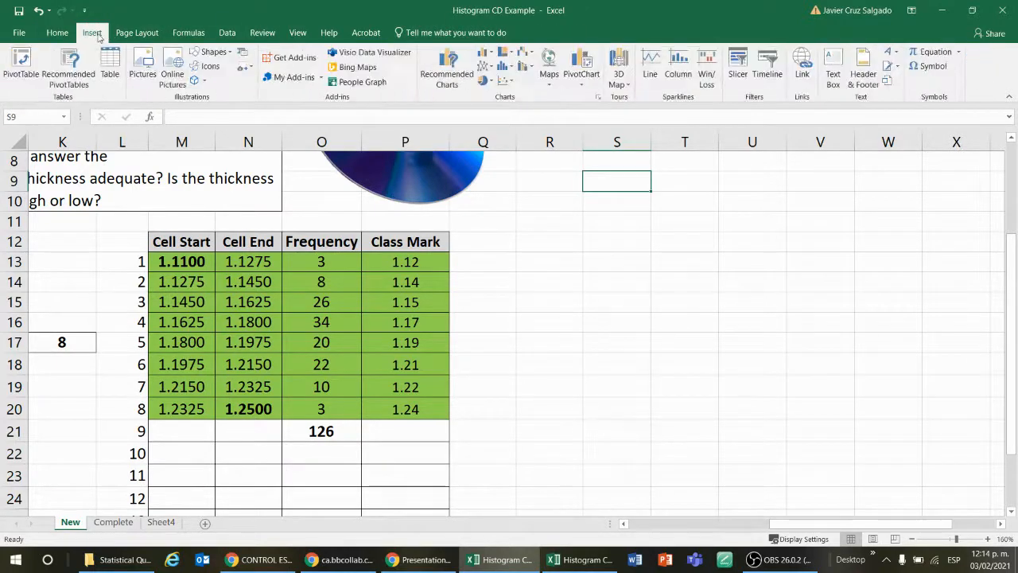
click(490, 55)
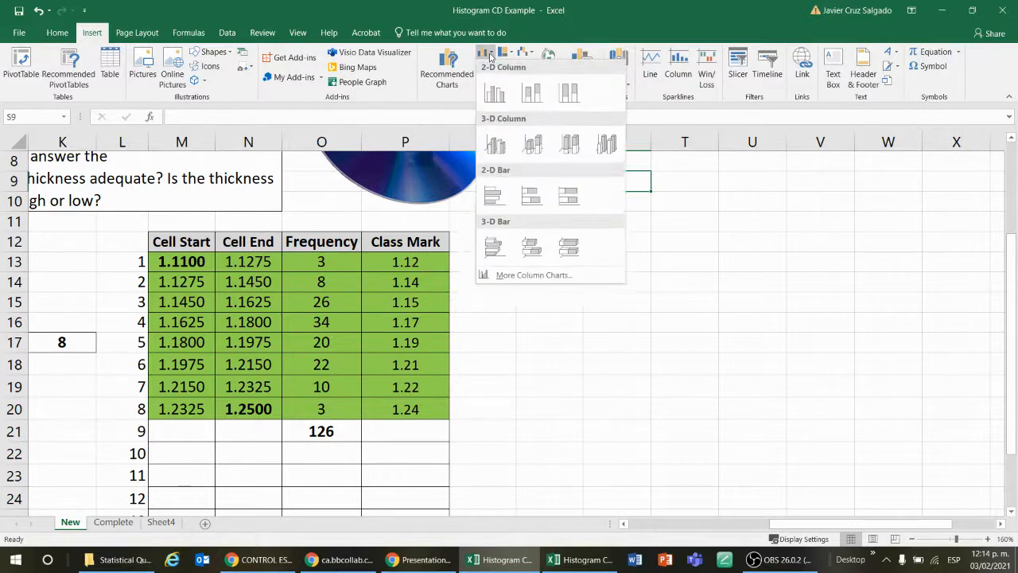
click(502, 93)
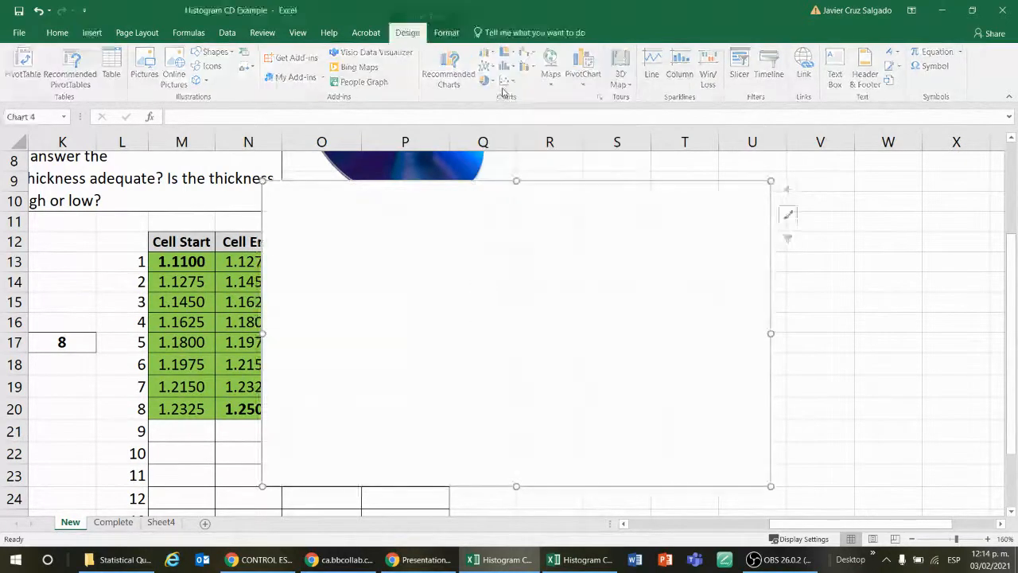
drag(503, 242, 730, 268)
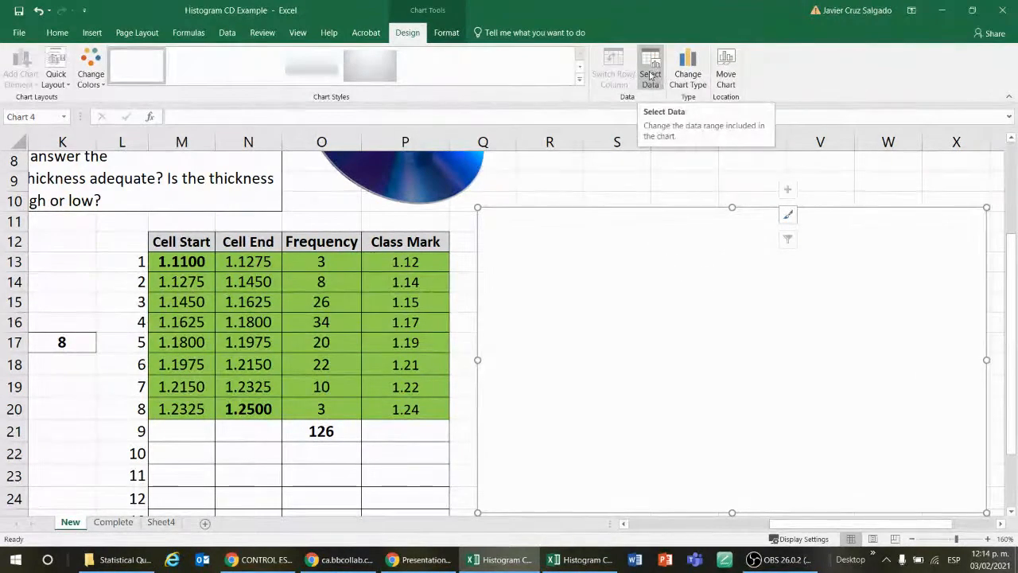
Step: Add a data series to the empty chart using the Frequency values in O13:O20
right_click(645, 264)
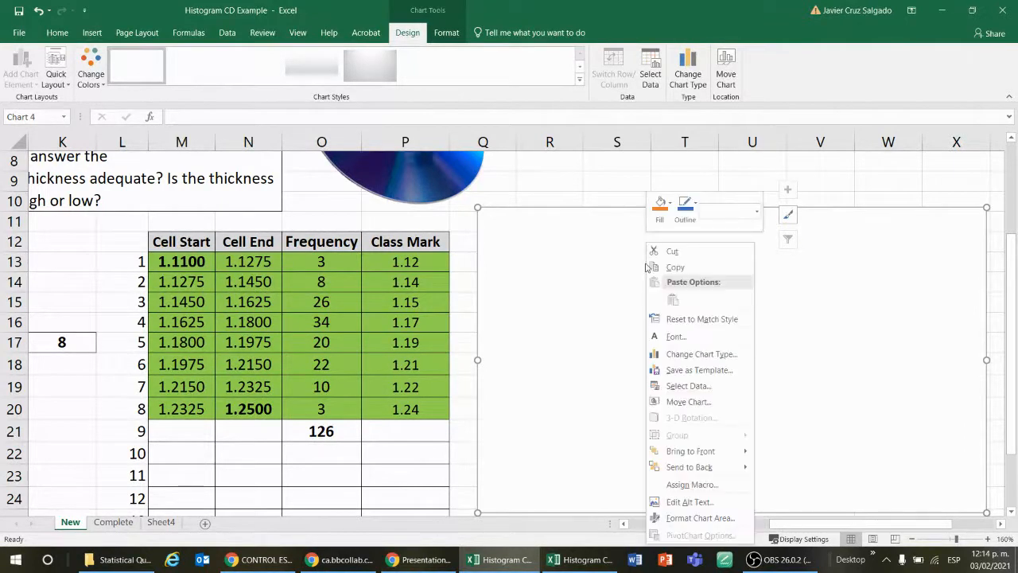
click(719, 393)
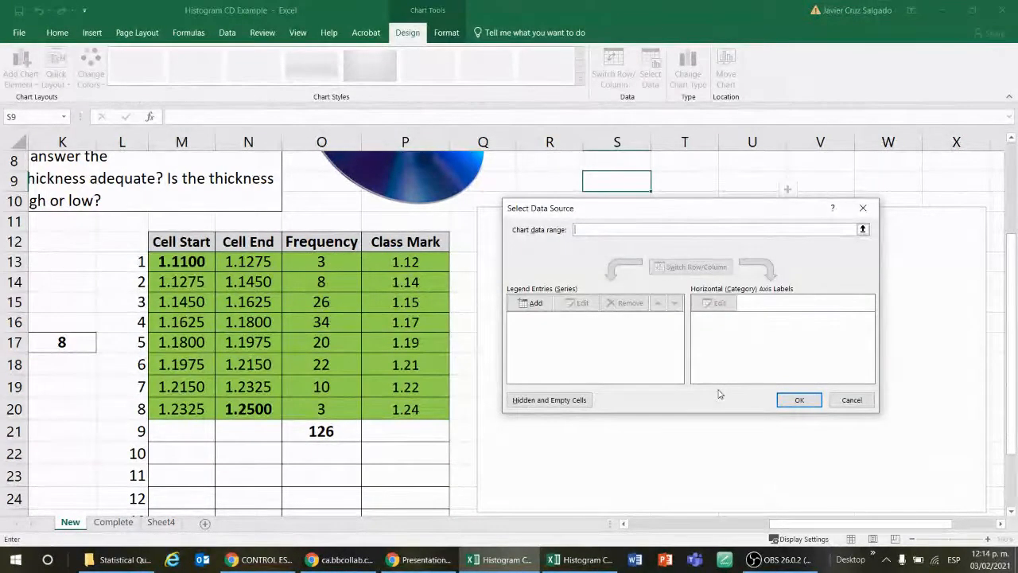
drag(707, 211, 766, 188)
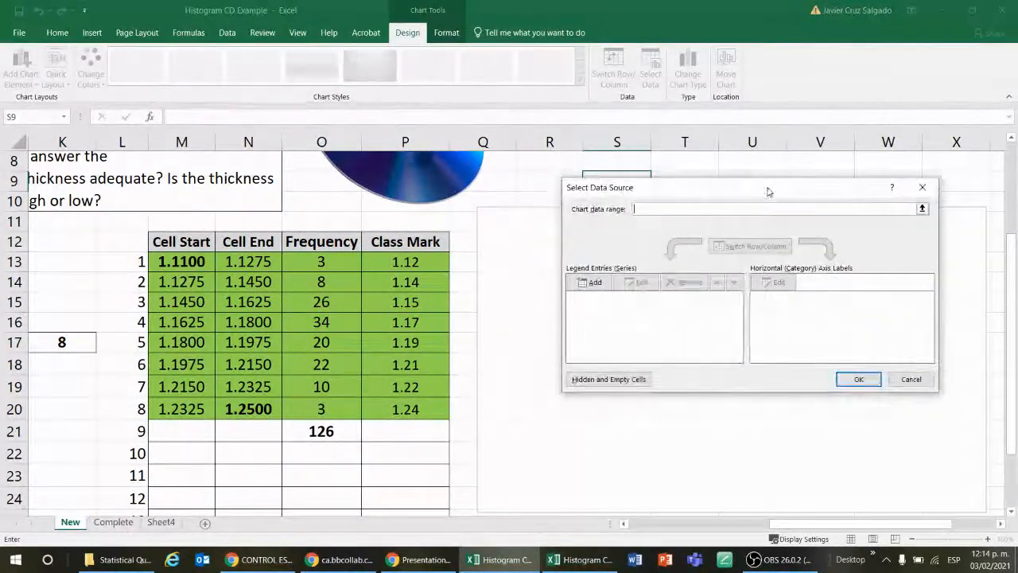
click(595, 283)
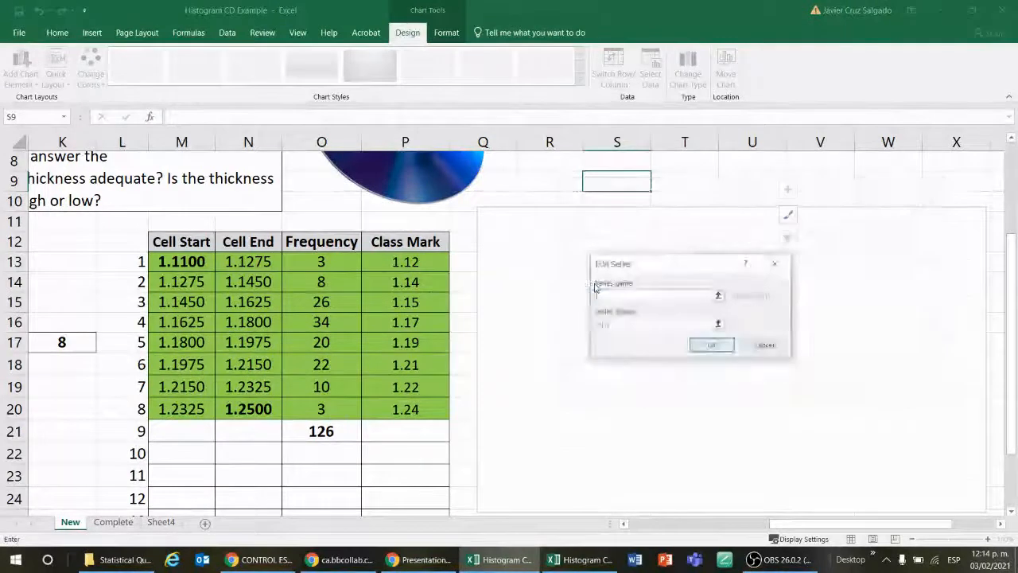
click(719, 324)
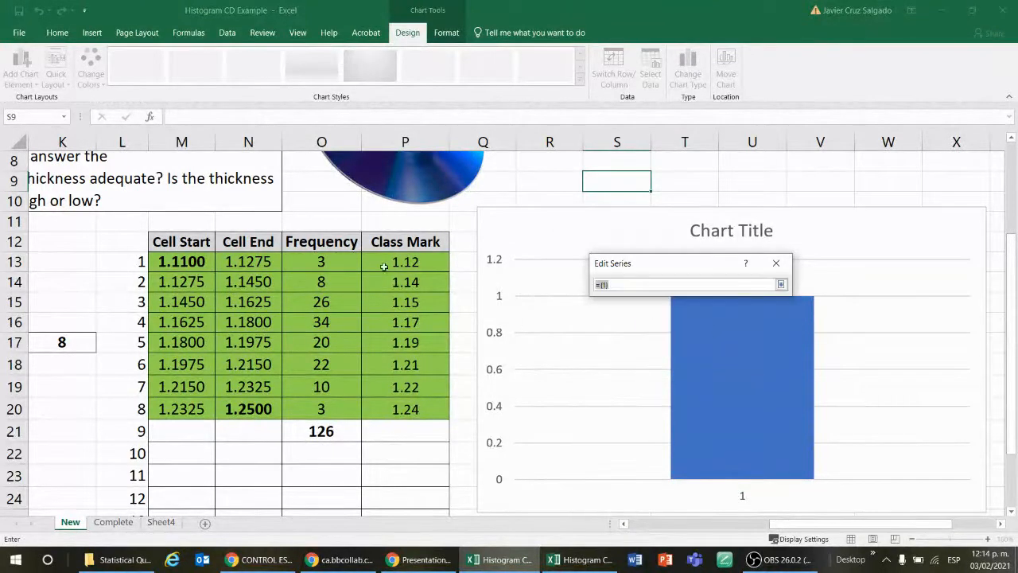
drag(325, 259, 337, 409)
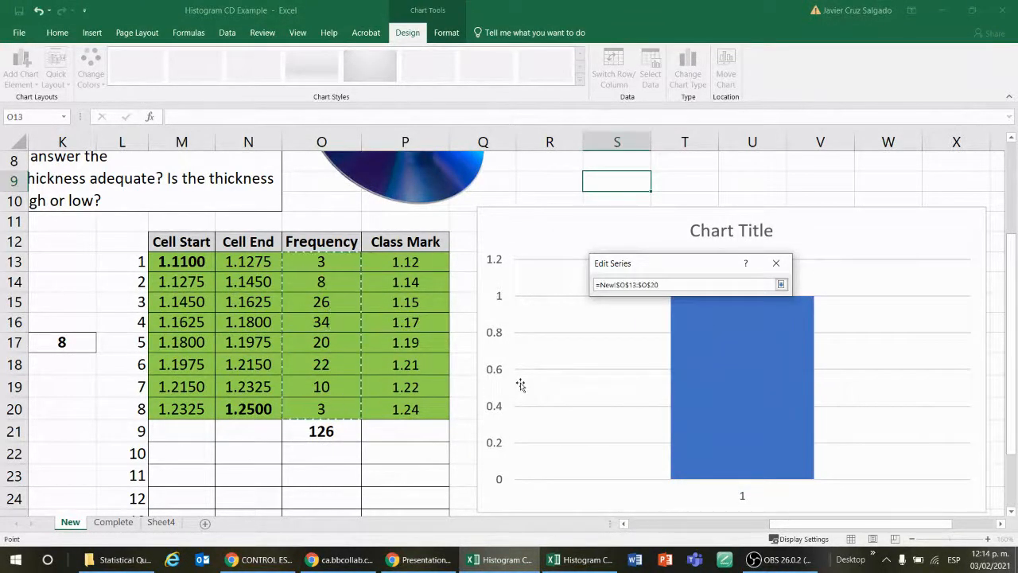
key(Return)
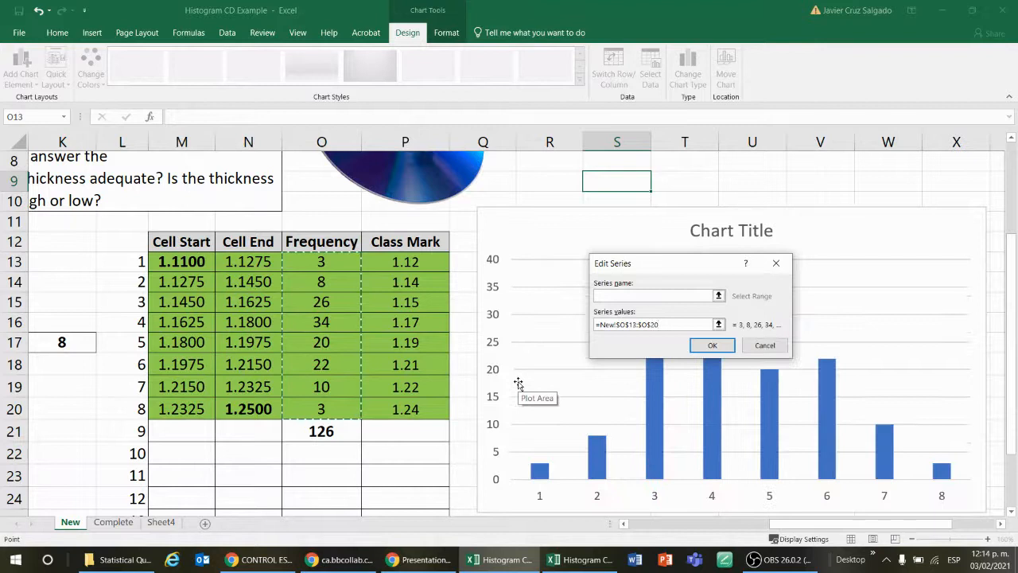
drag(682, 267, 854, 237)
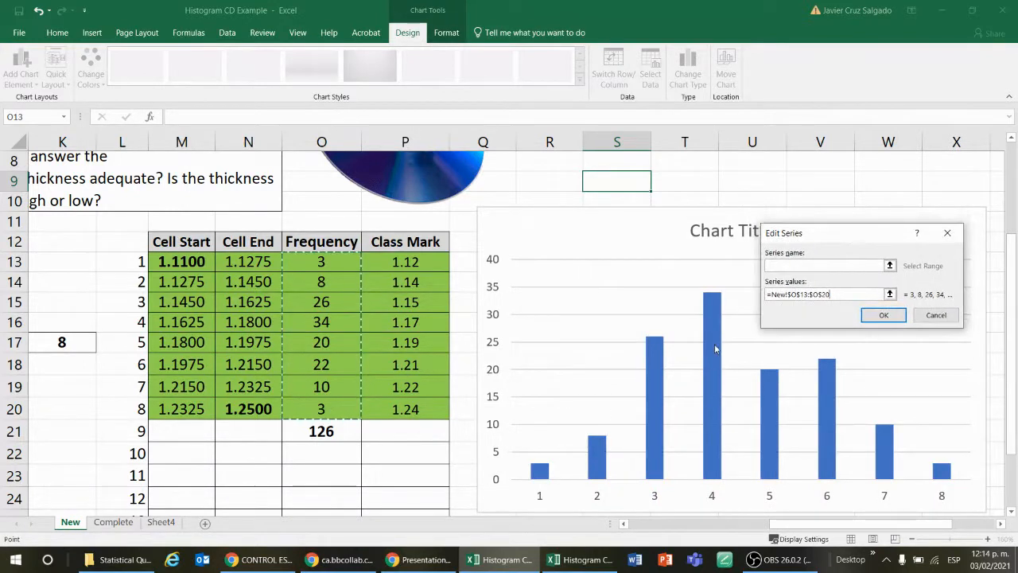
click(883, 314)
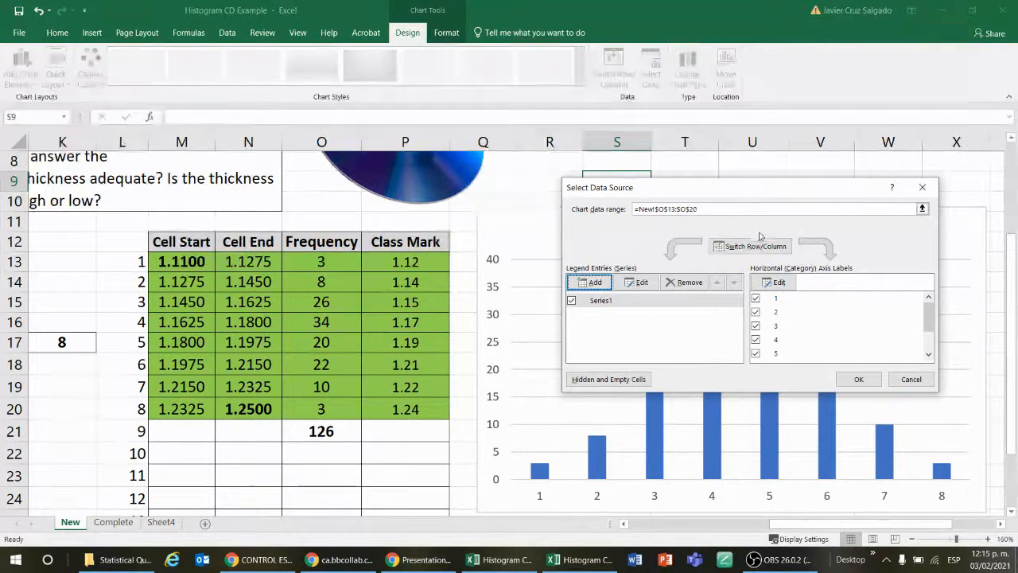
Step: Set the chart's horizontal axis labels to the Class Mark values in P13:P20 and accept the data source
click(779, 282)
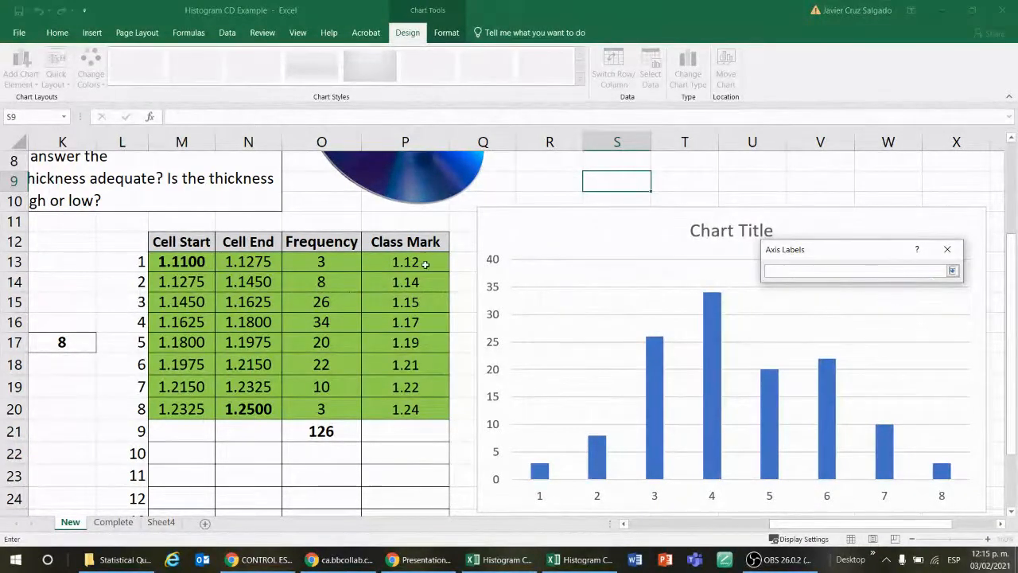
drag(426, 264, 427, 406)
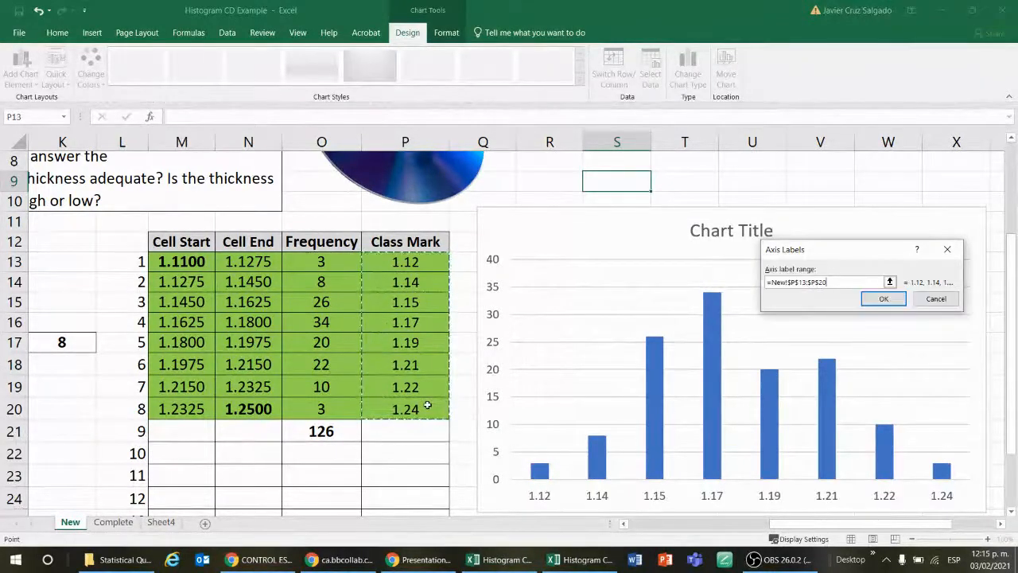
click(876, 298)
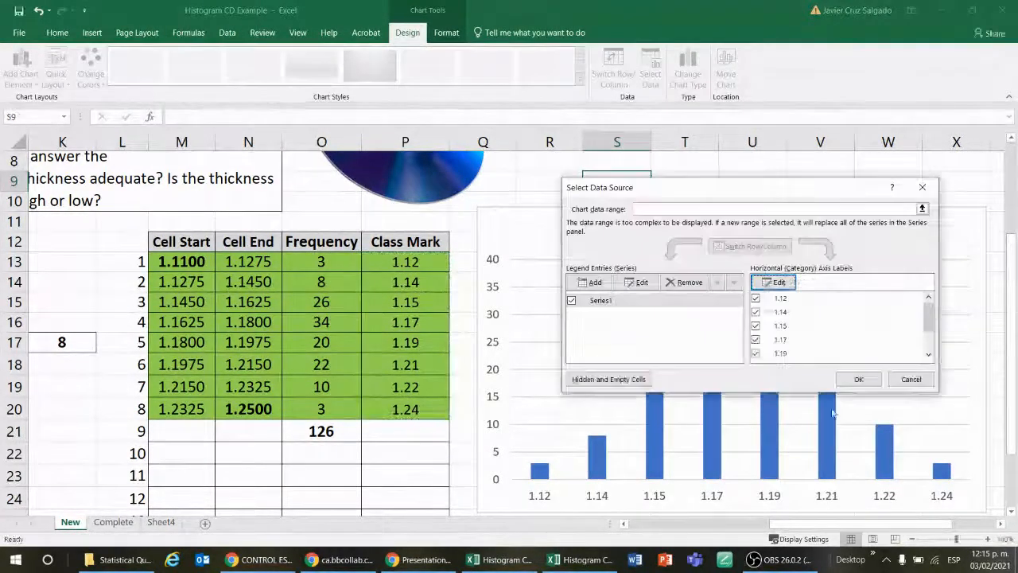
click(860, 380)
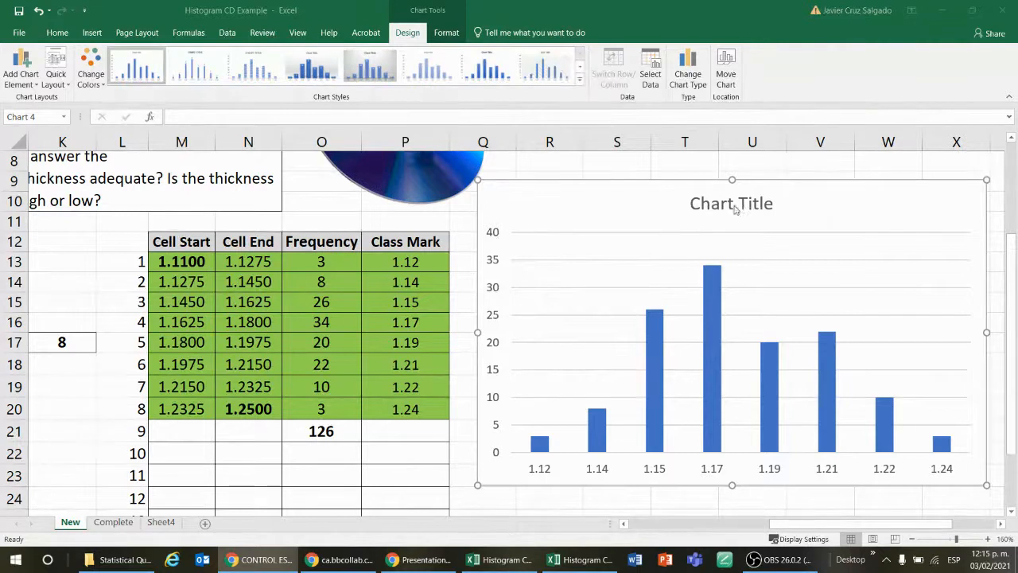
Step: Delete the finished frequency column chart beside the table
click(806, 193)
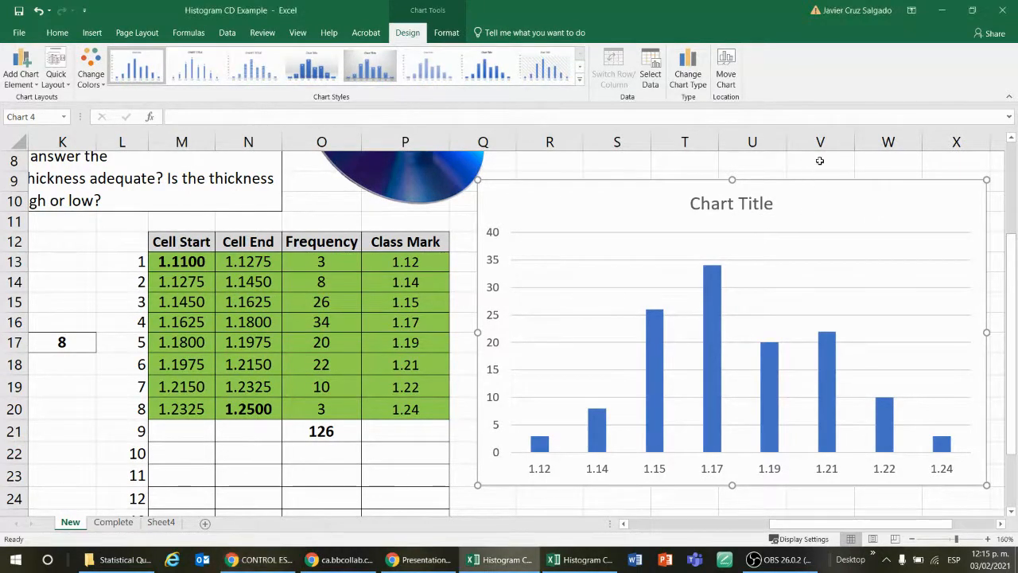
click(819, 160)
click(837, 212)
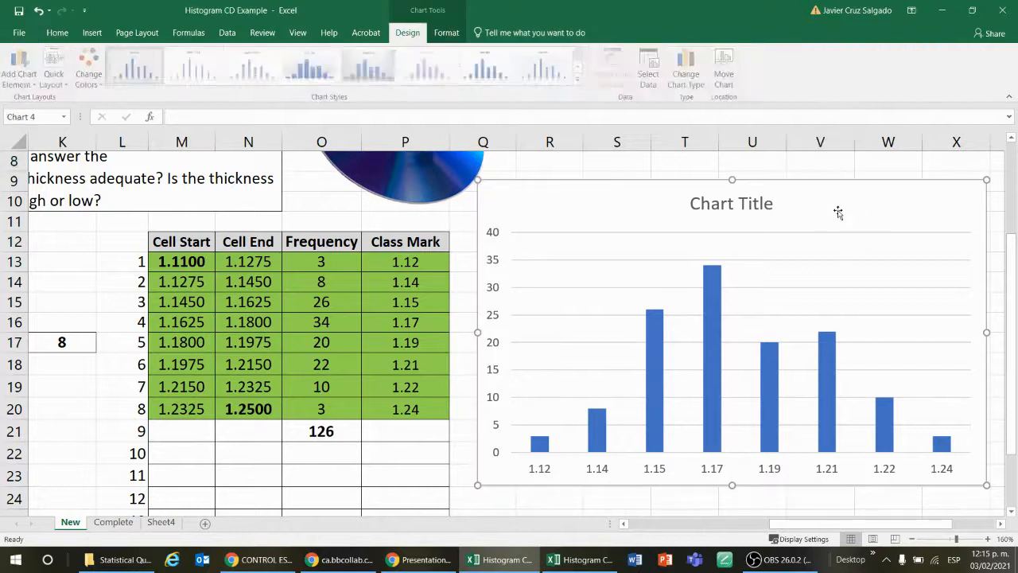
key(Delete)
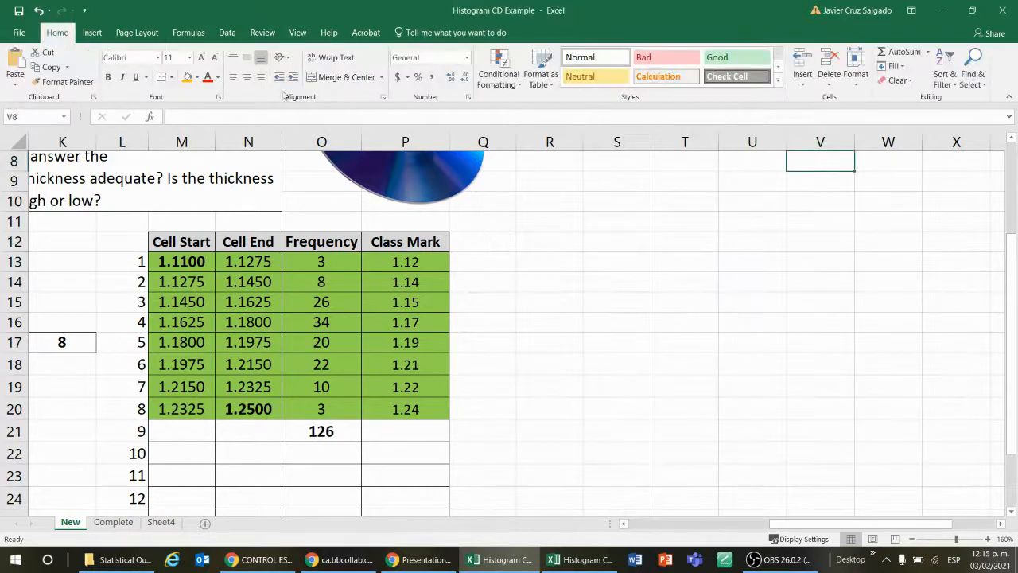
Step: Insert a new empty 2-D clustered column chart and move it clear of the frequency table, beside the Class Mark column
click(92, 32)
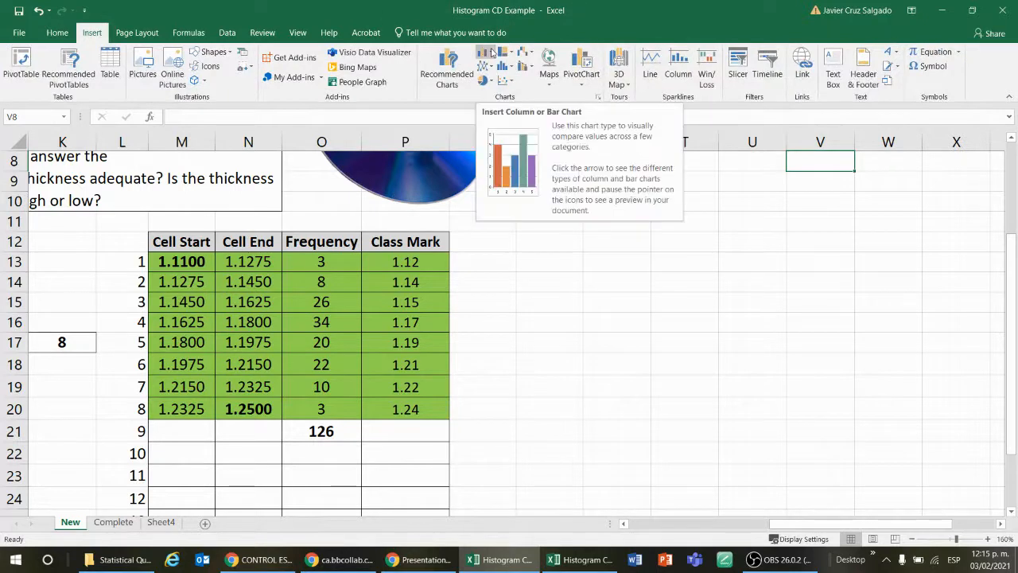
click(486, 53)
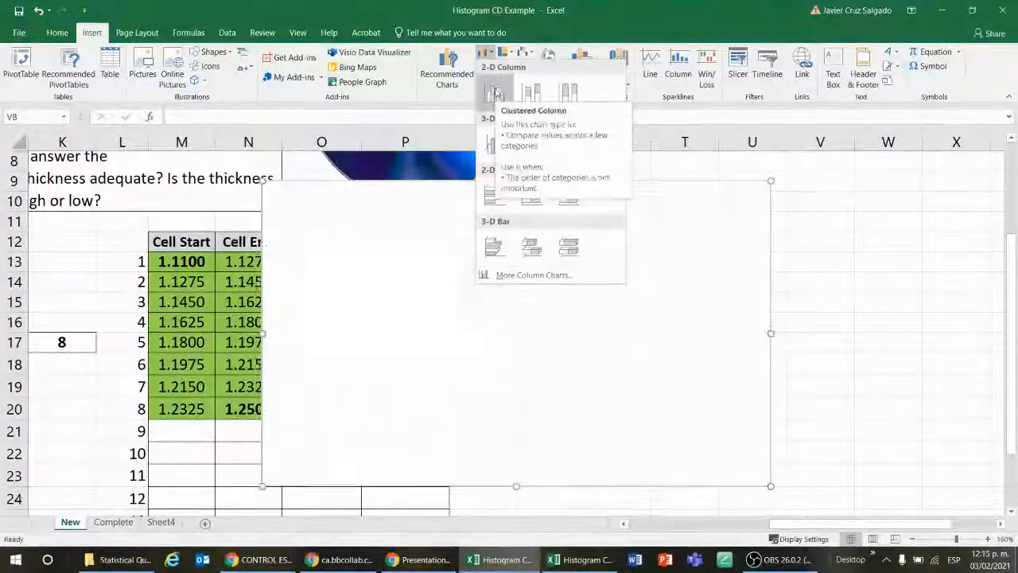
click(497, 93)
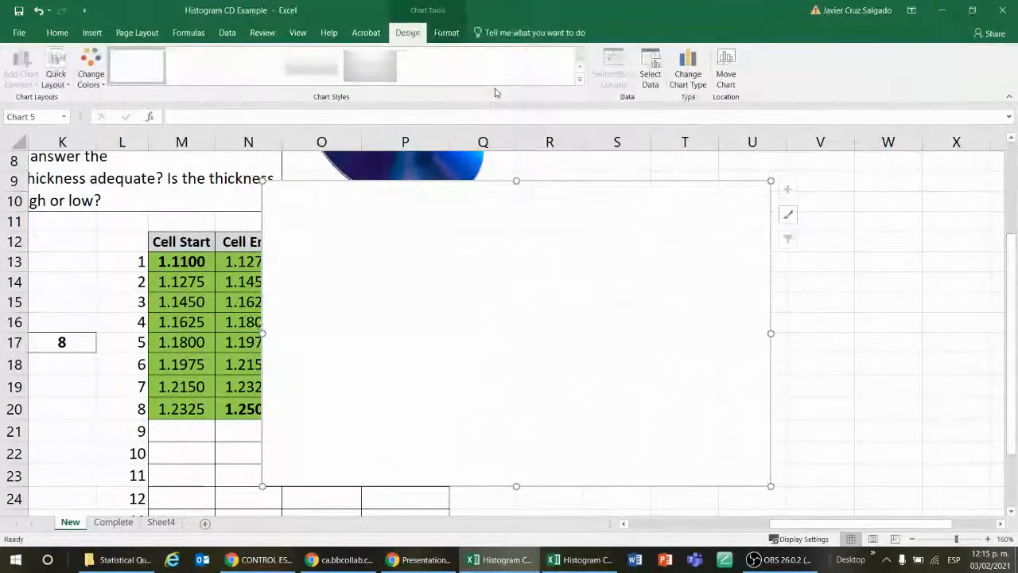
drag(517, 232, 747, 252)
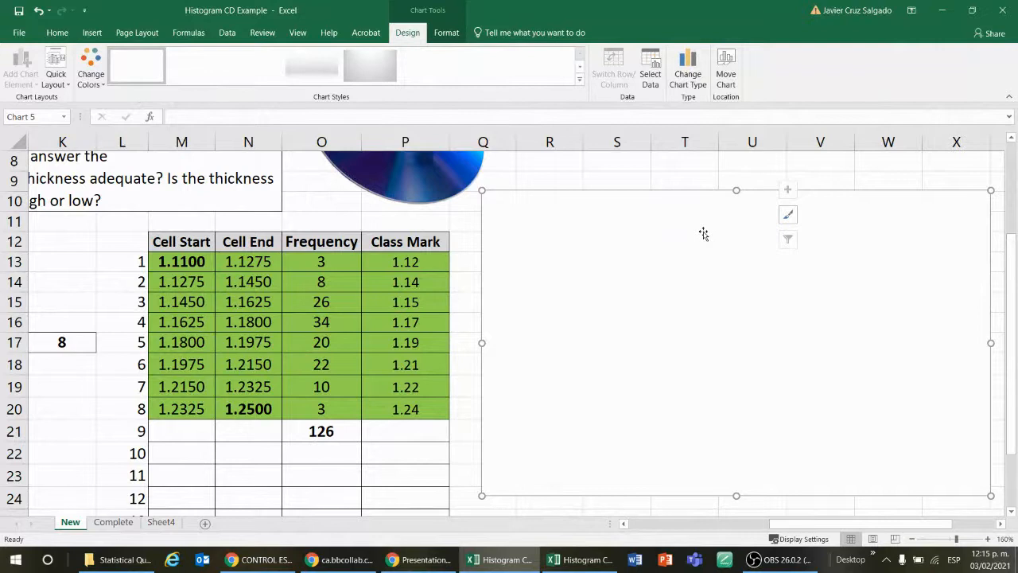
click(656, 66)
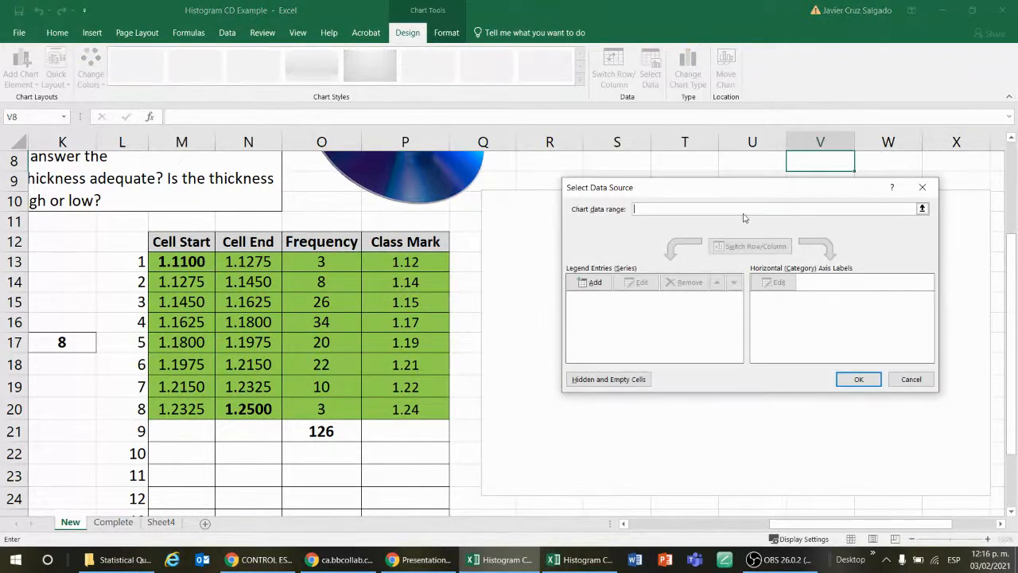
click(922, 187)
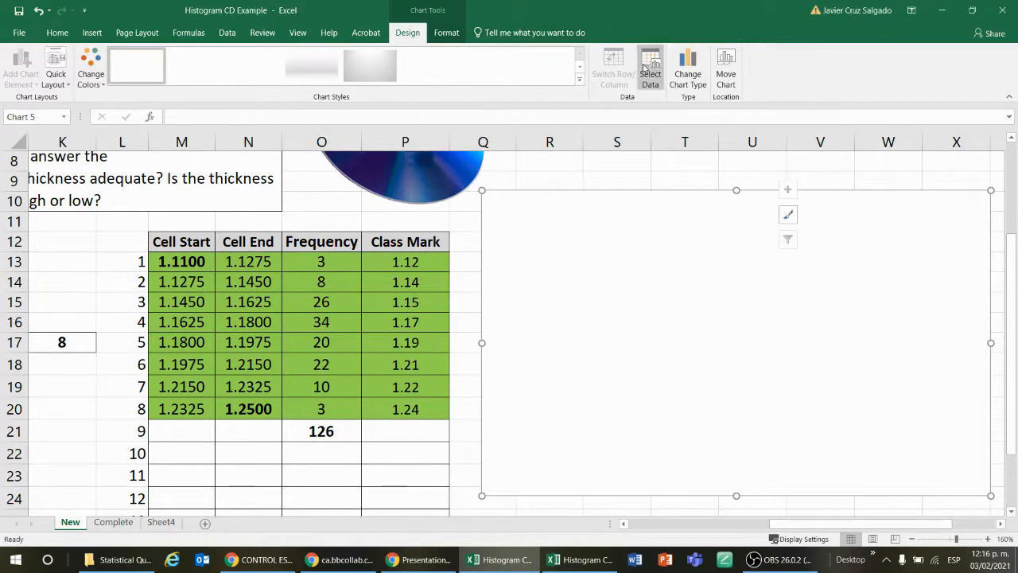
right_click(670, 230)
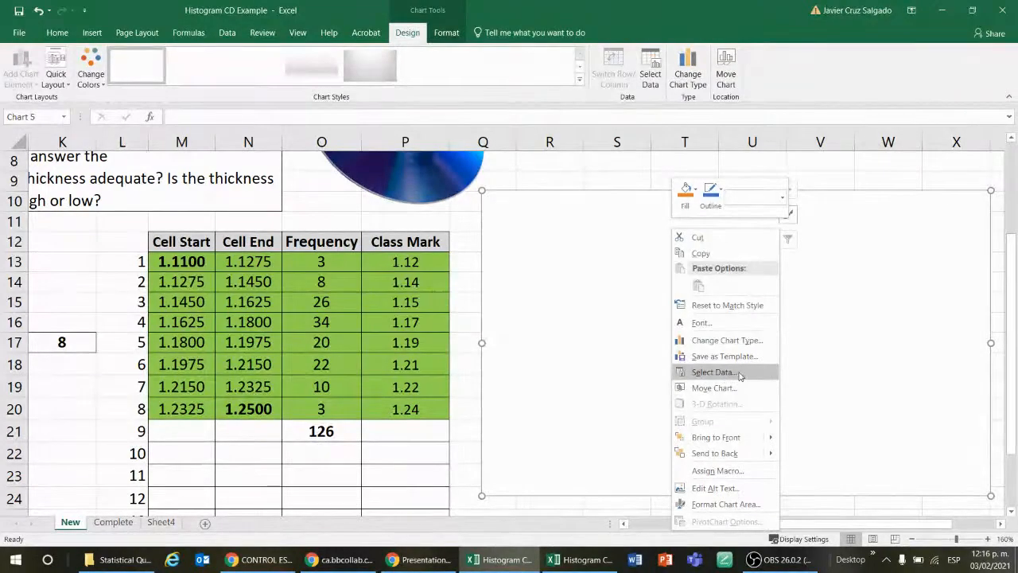
click(616, 293)
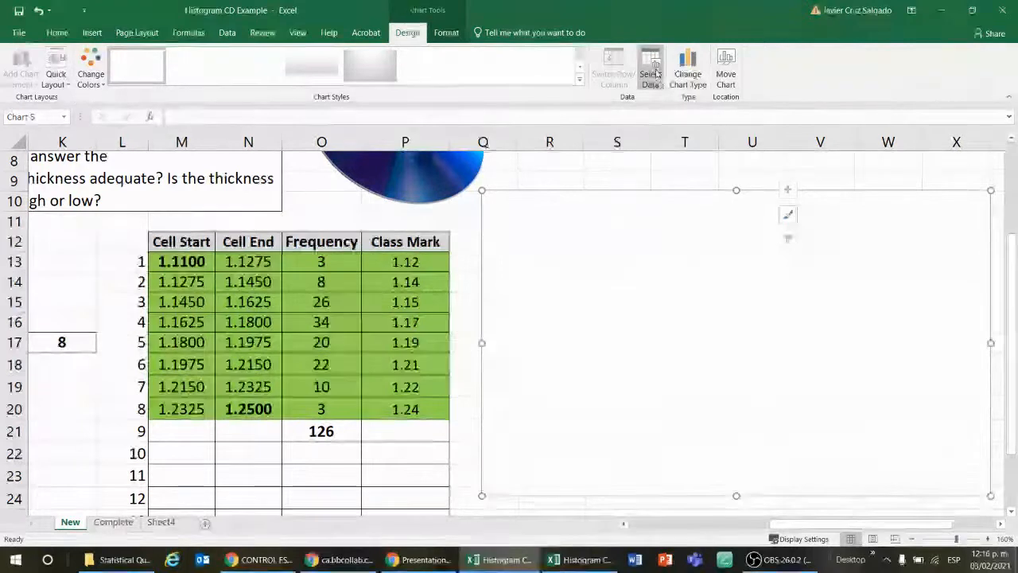
Step: Add a series to the new empty chart with the Frequency cells O13:O20 as its values
click(652, 73)
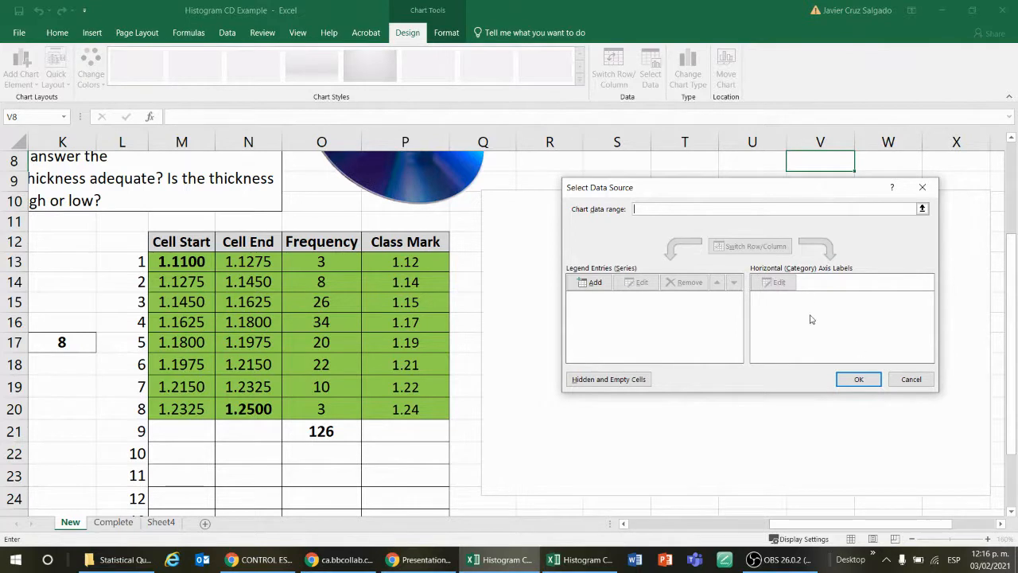
click(595, 283)
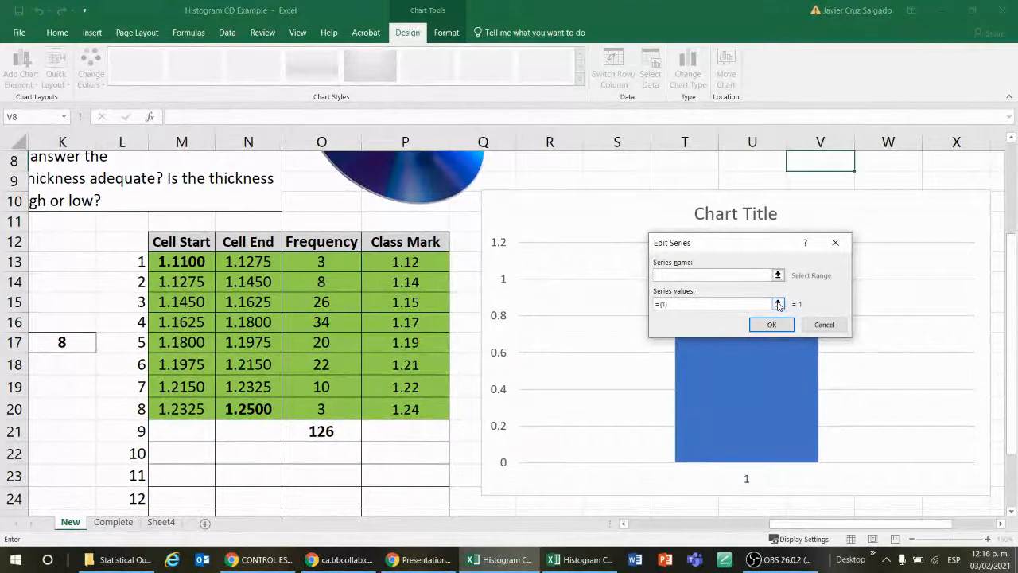
click(778, 304)
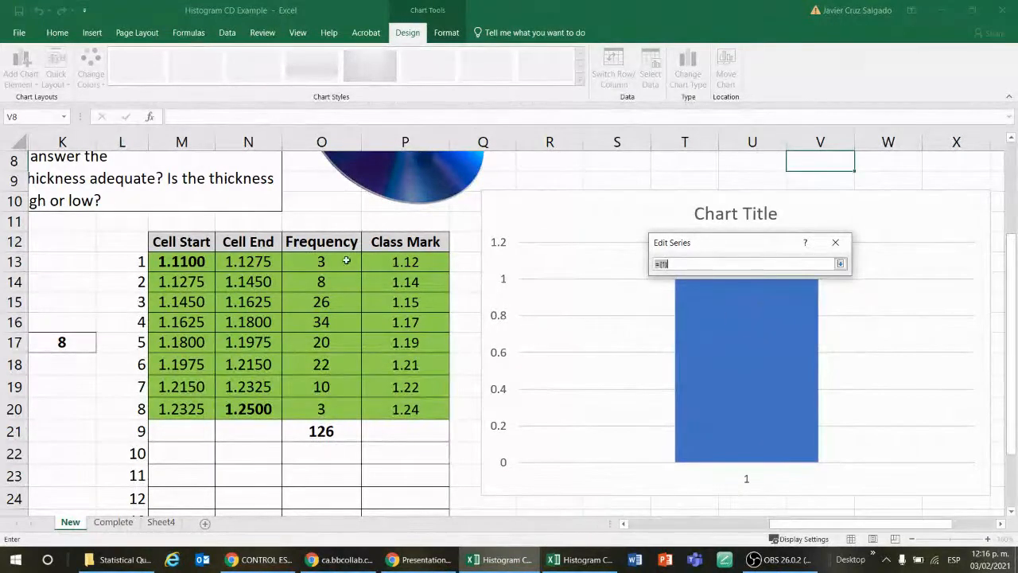
drag(346, 260, 357, 410)
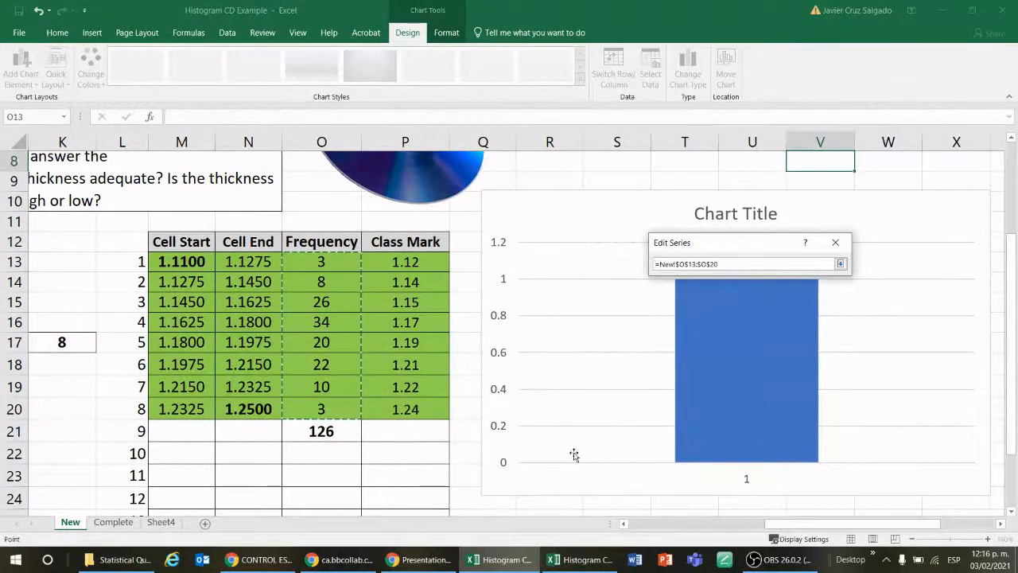
key(Return)
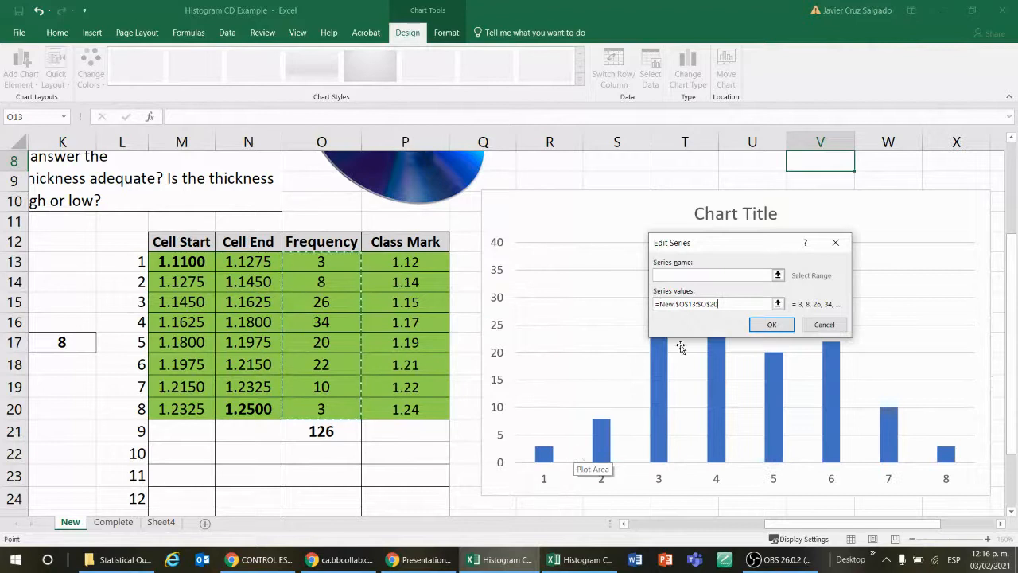
click(771, 324)
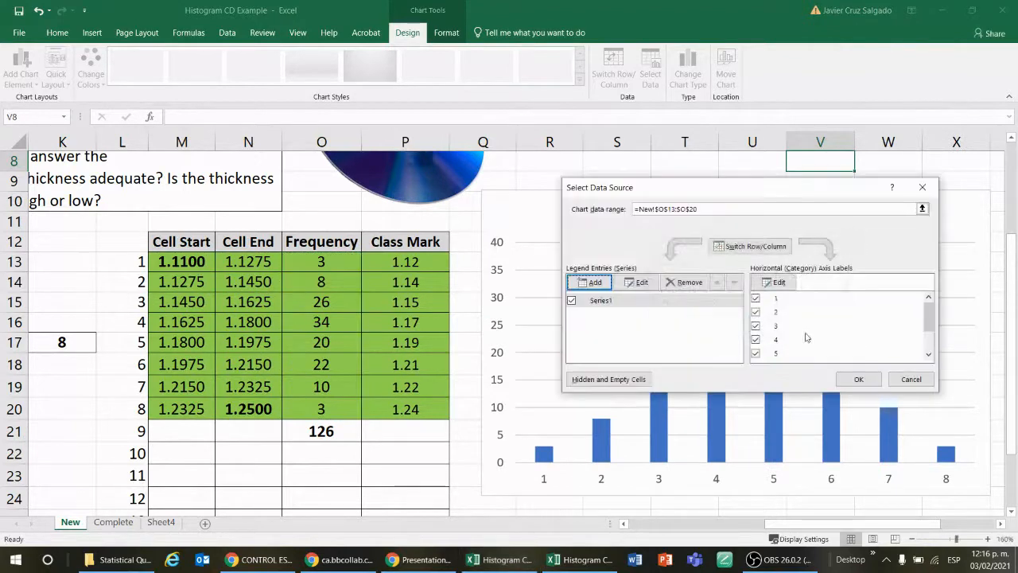
Step: Use the Class Mark cells P13:P20 as the chart's horizontal axis labels and apply the data source
click(777, 282)
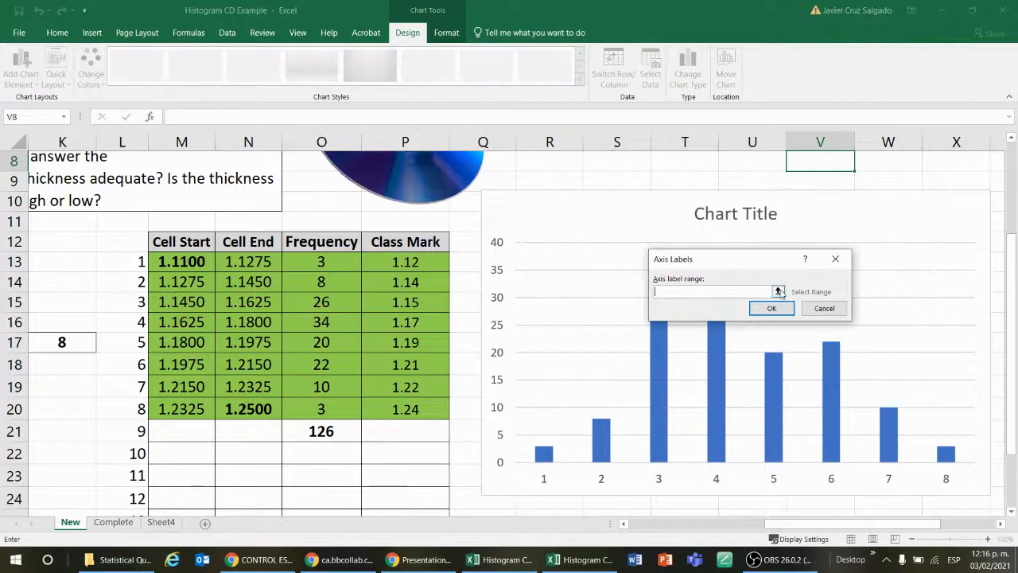
click(778, 292)
drag(427, 257, 432, 409)
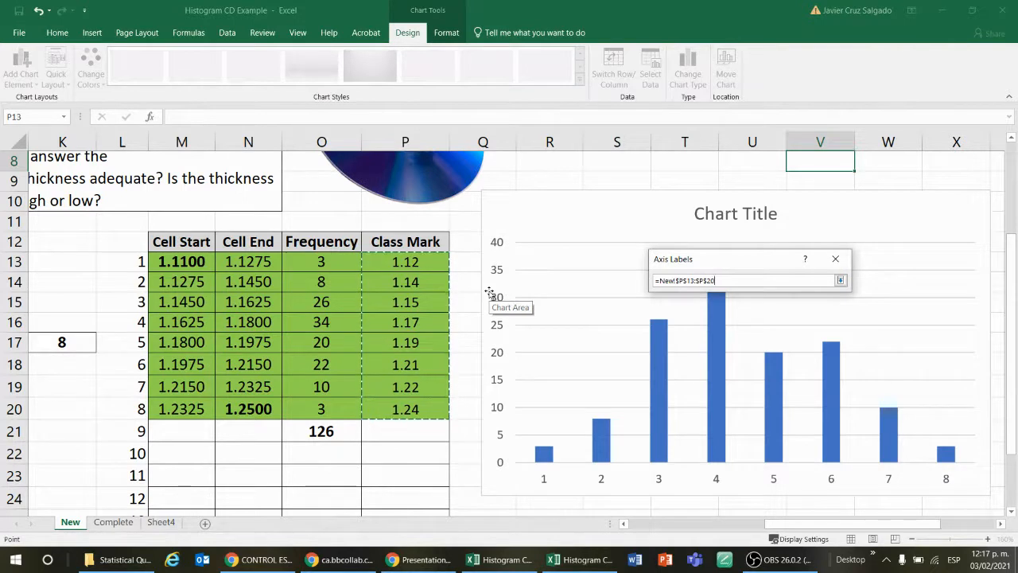
key(Return)
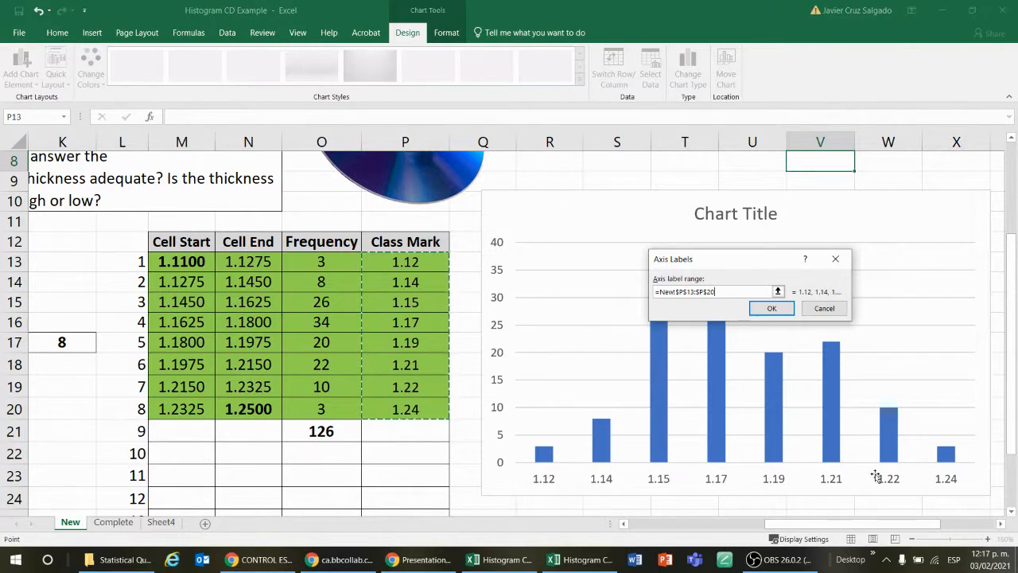
click(783, 312)
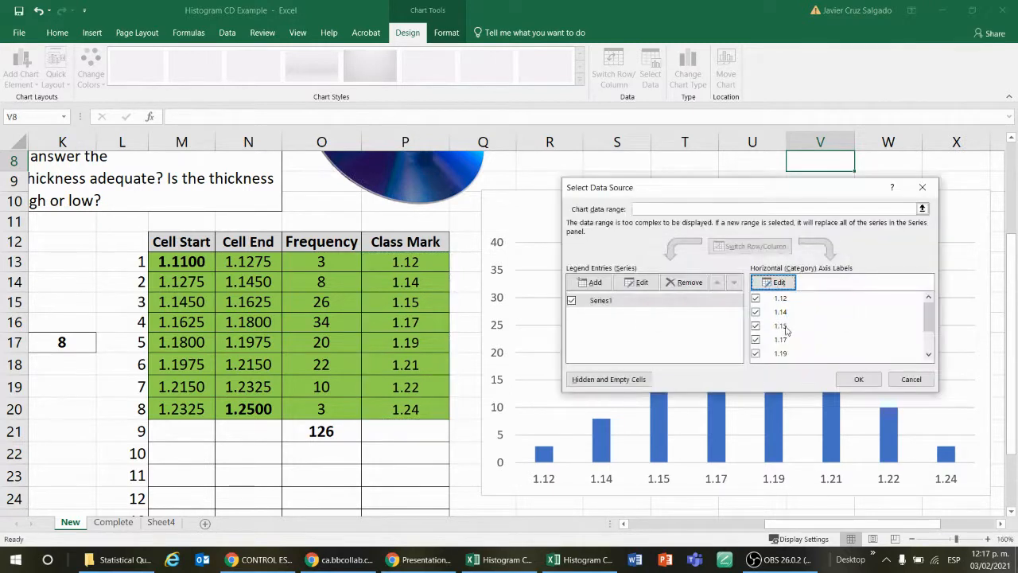
click(861, 379)
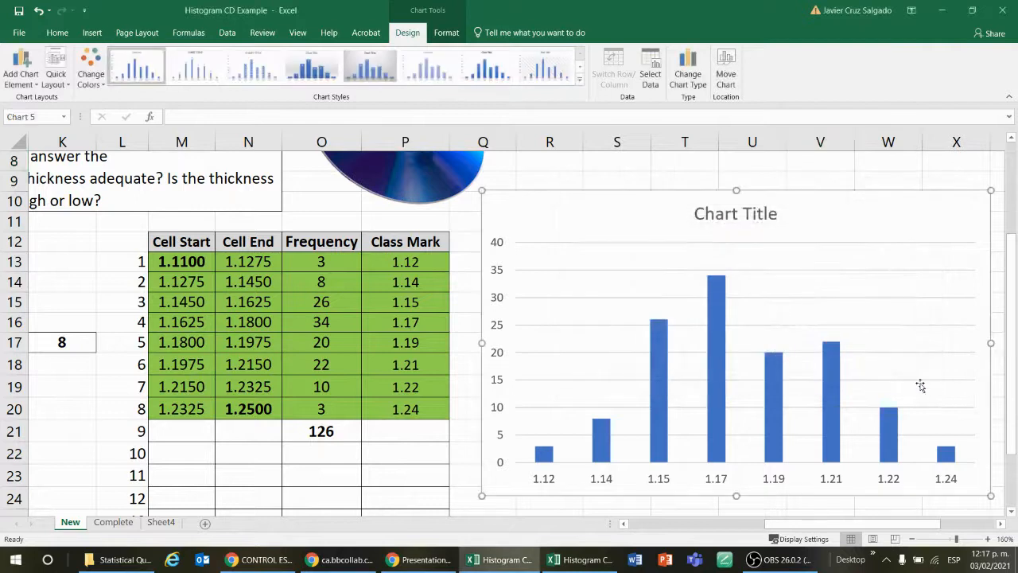
Step: Replace the new column chart's placeholder title with "Thickness" and close the formatting pane
double_click(731, 211)
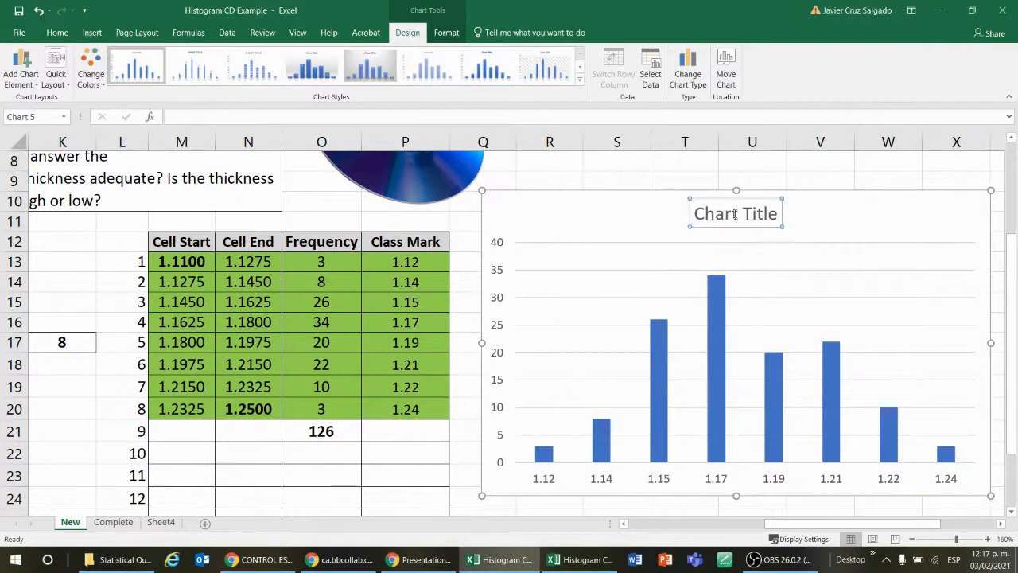
drag(778, 213, 694, 213)
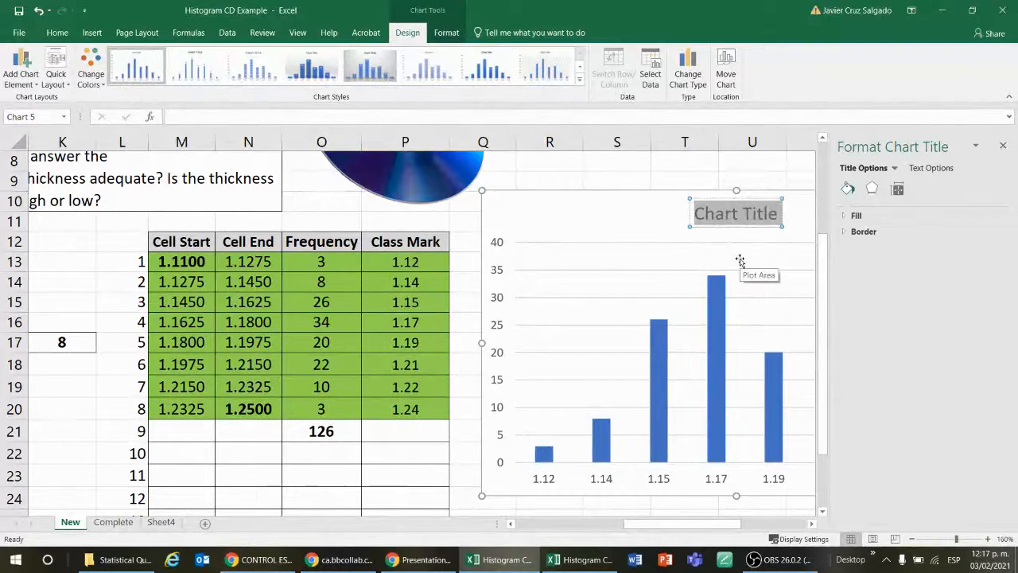
text(Th)
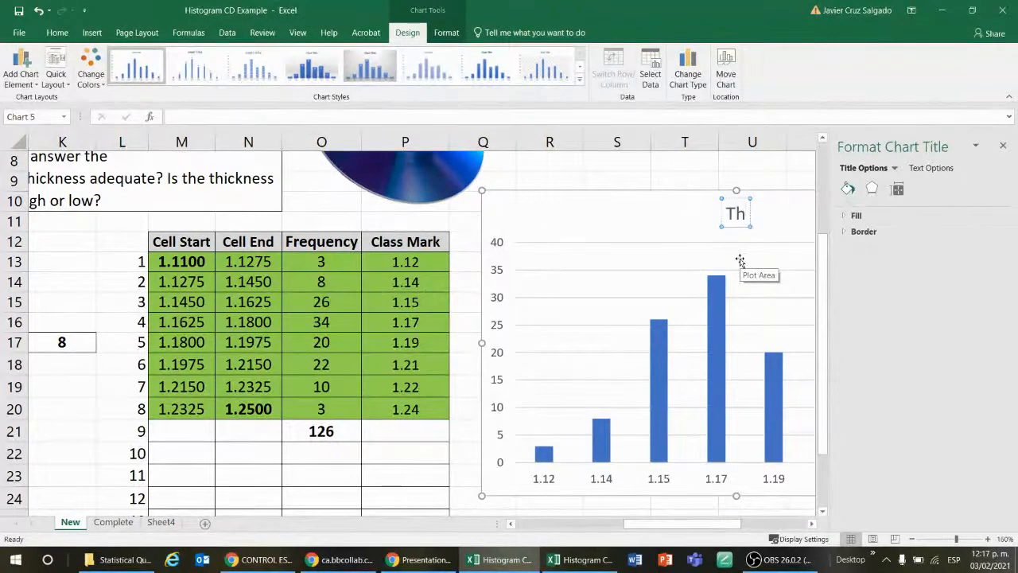
text(ickness)
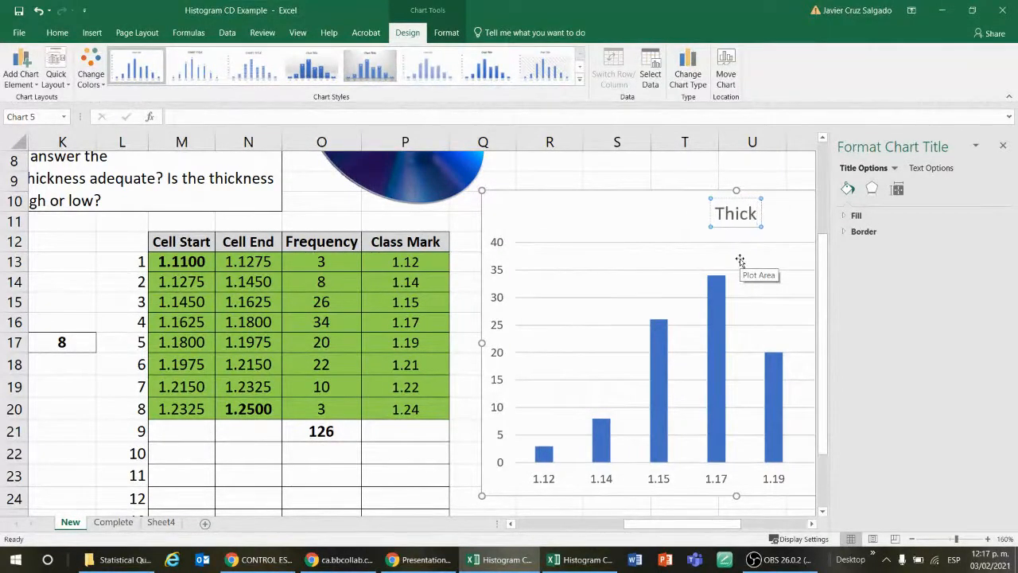
click(738, 163)
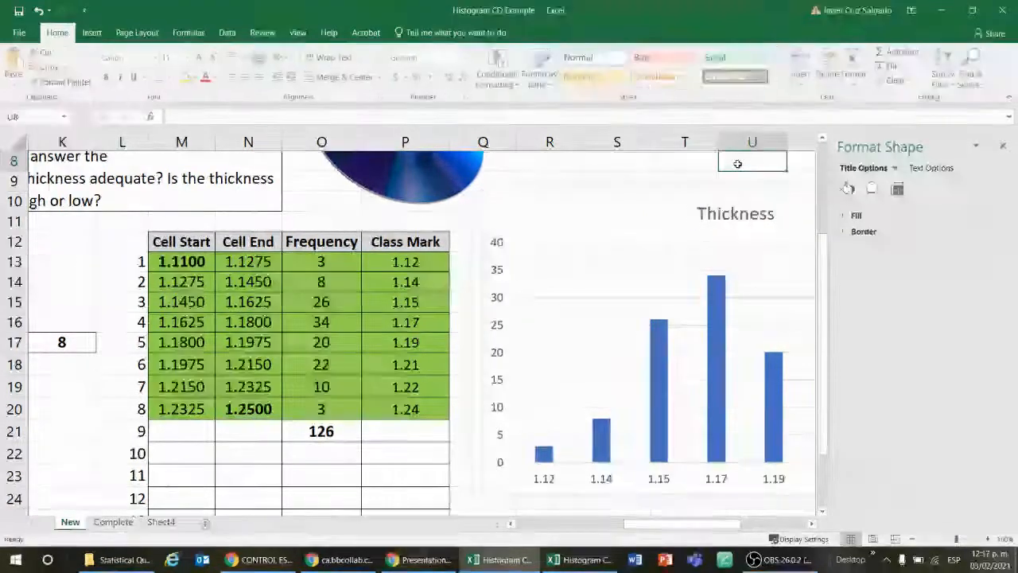
click(1002, 145)
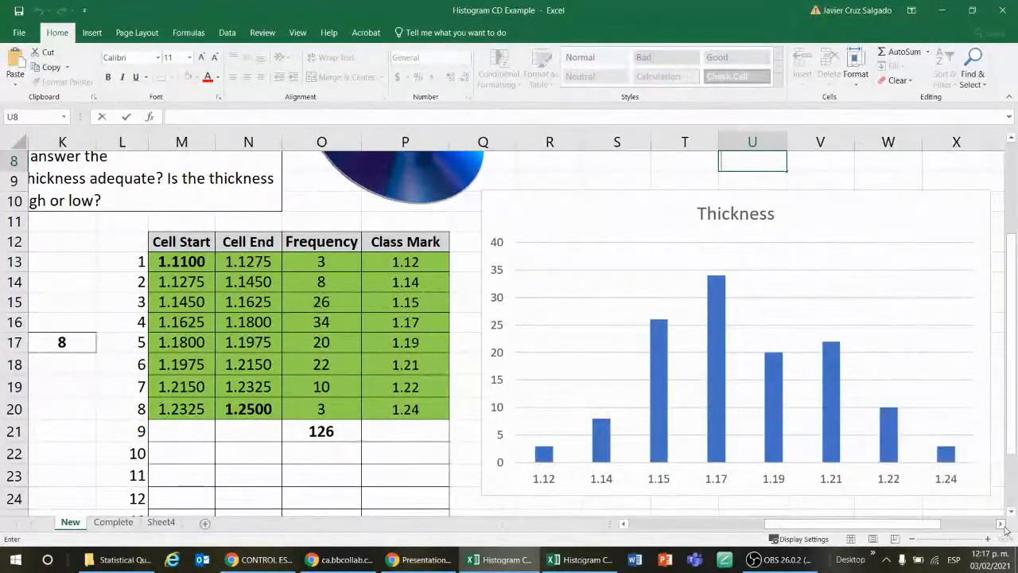
Step: Examine the Thickness chart against the frequency table, comparing the first class's limits in M13:N13 with the class mark labels
click(1002, 525)
click(1002, 525)
click(1002, 524)
click(1002, 525)
click(1002, 525)
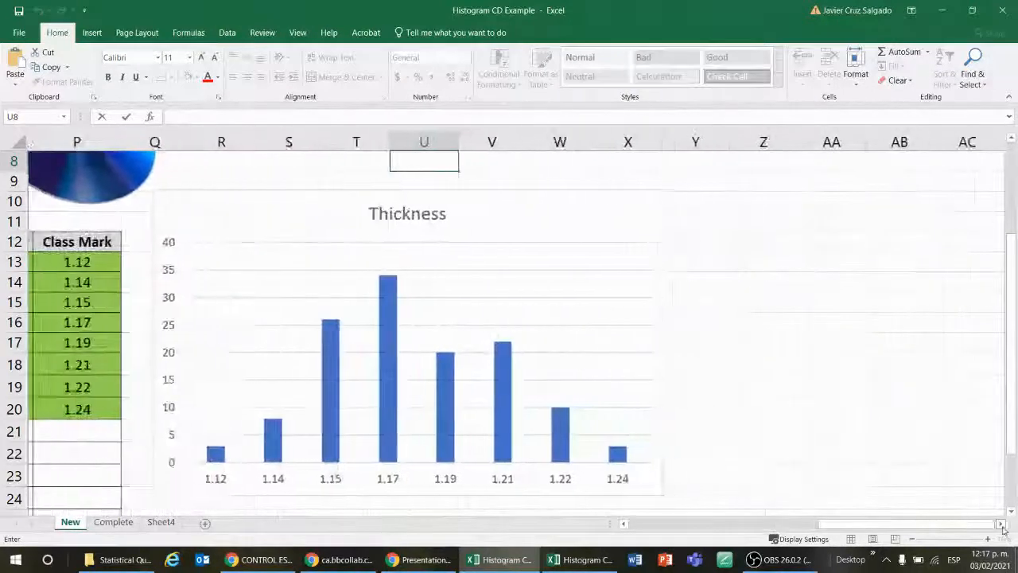
click(536, 229)
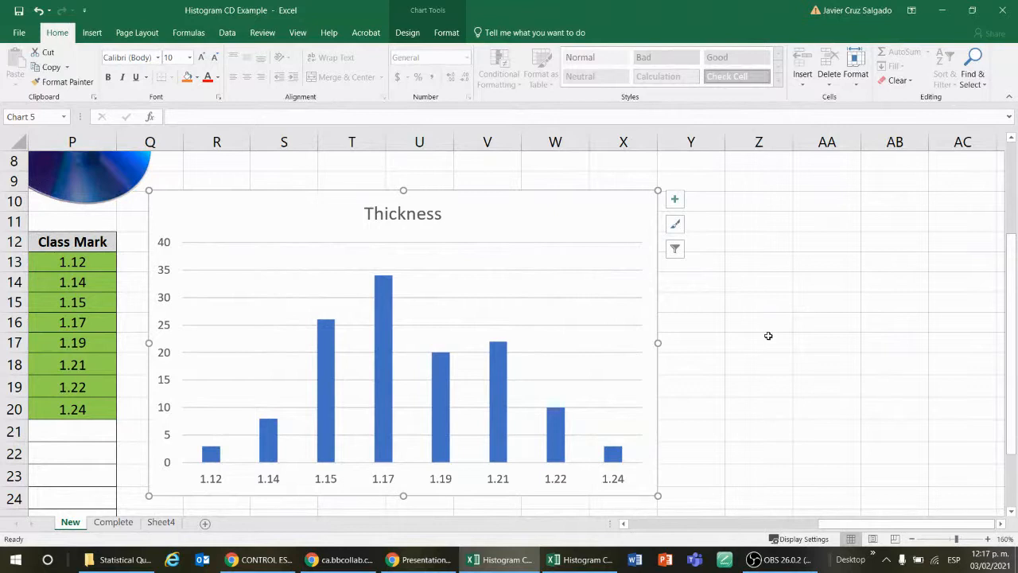
click(850, 370)
click(582, 223)
drag(881, 525, 846, 533)
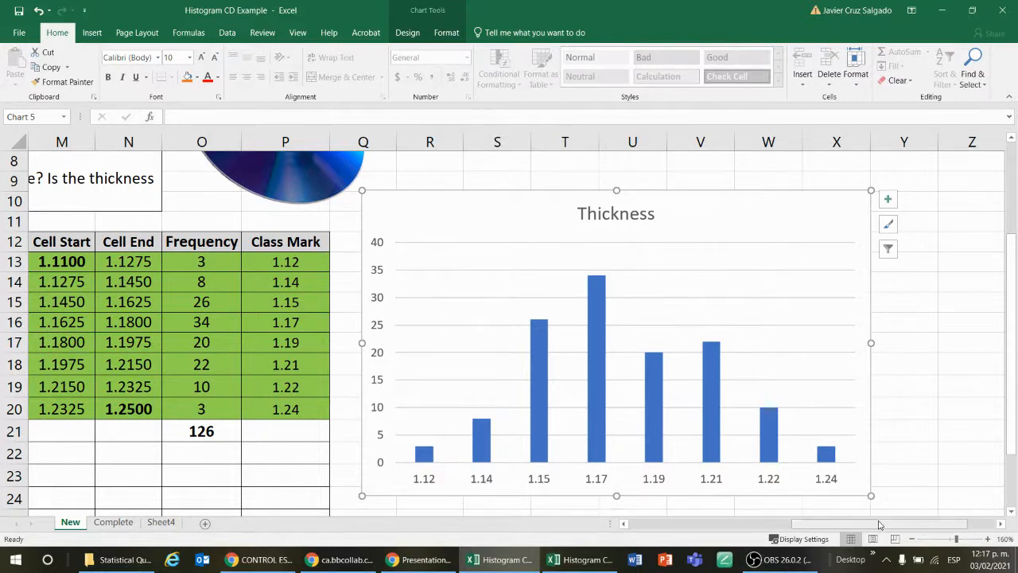
scroll(255, 342, left, 3)
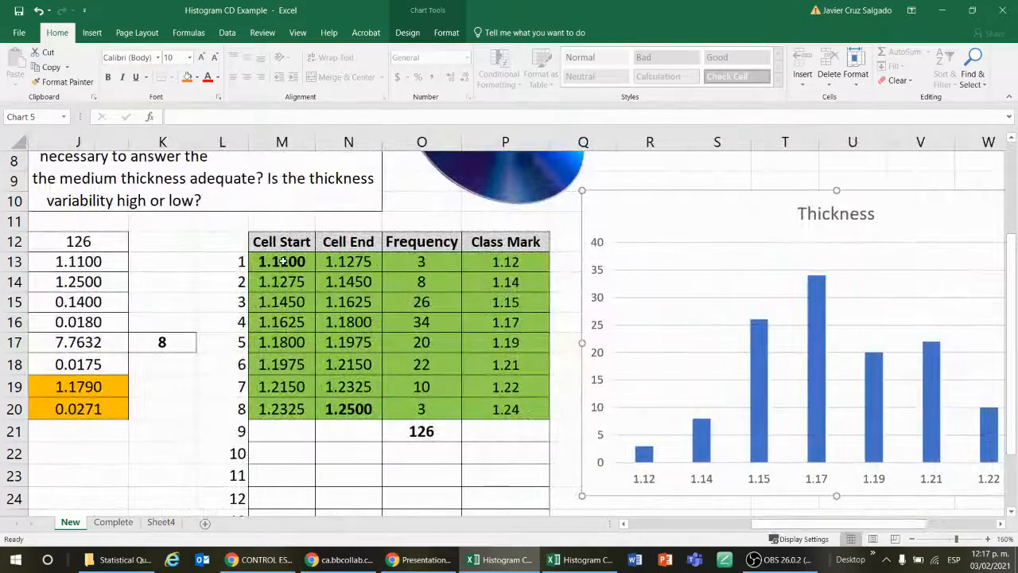
drag(282, 261, 349, 262)
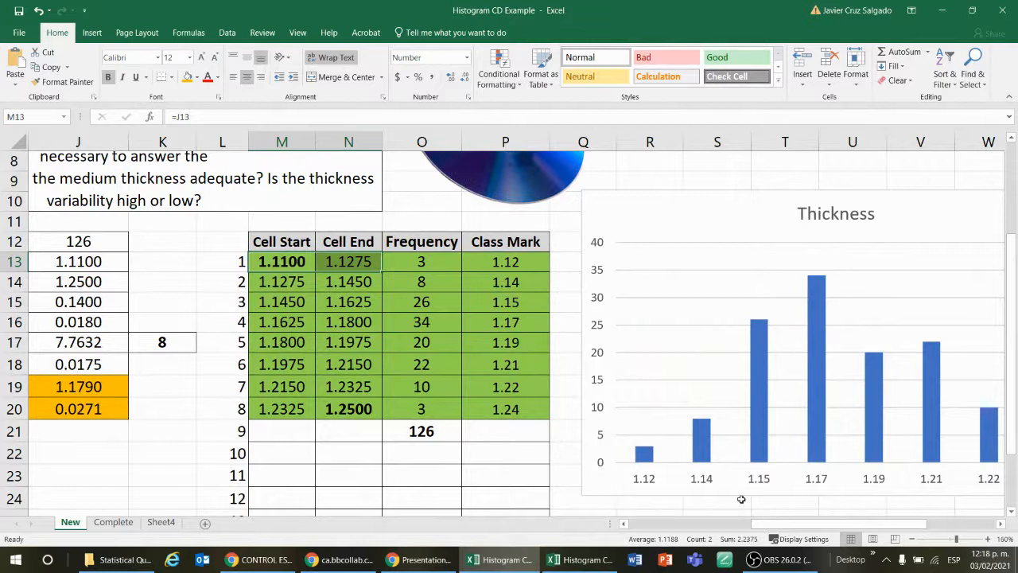
drag(795, 525, 848, 478)
click(897, 426)
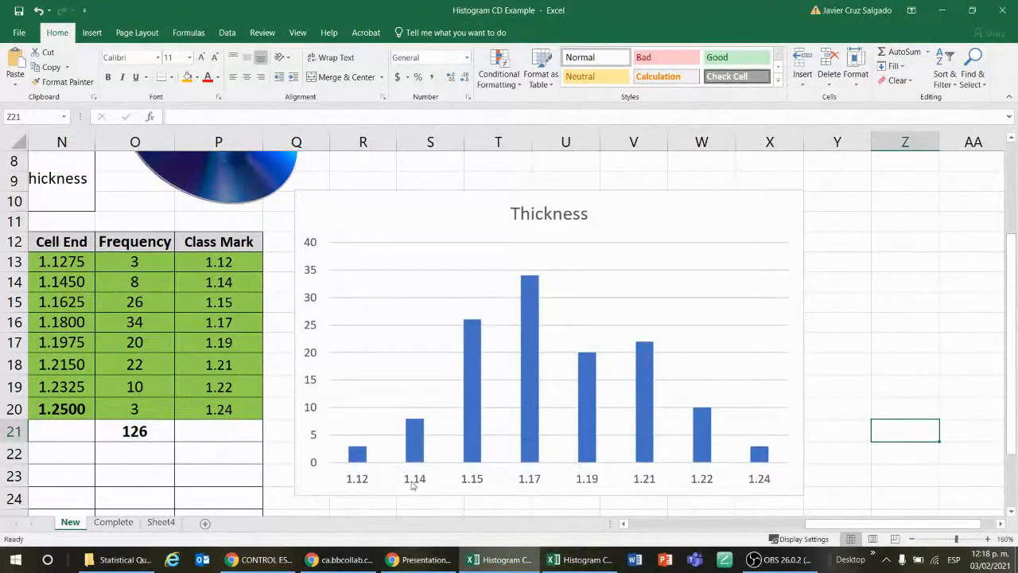
click(705, 231)
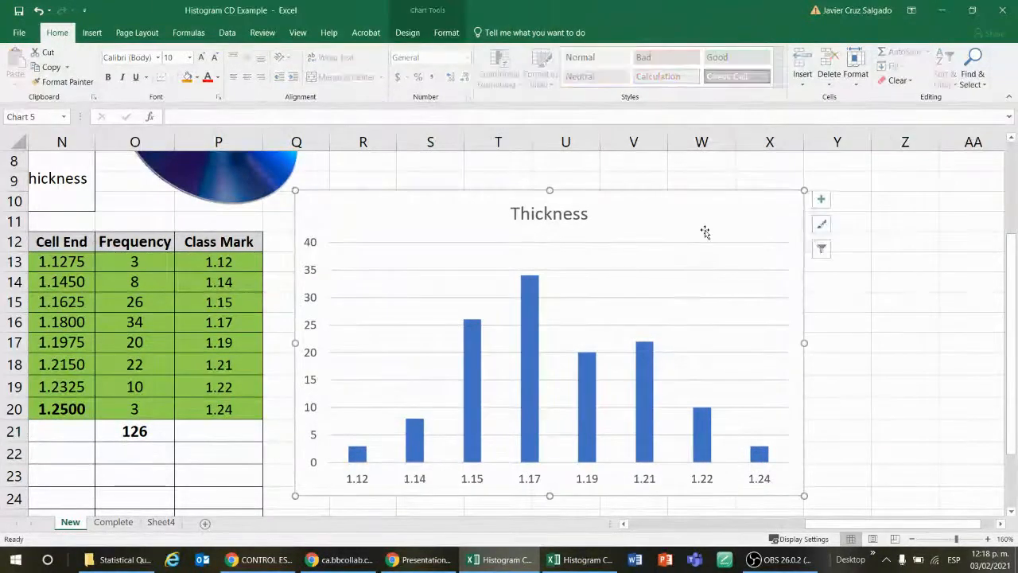
drag(903, 526, 921, 526)
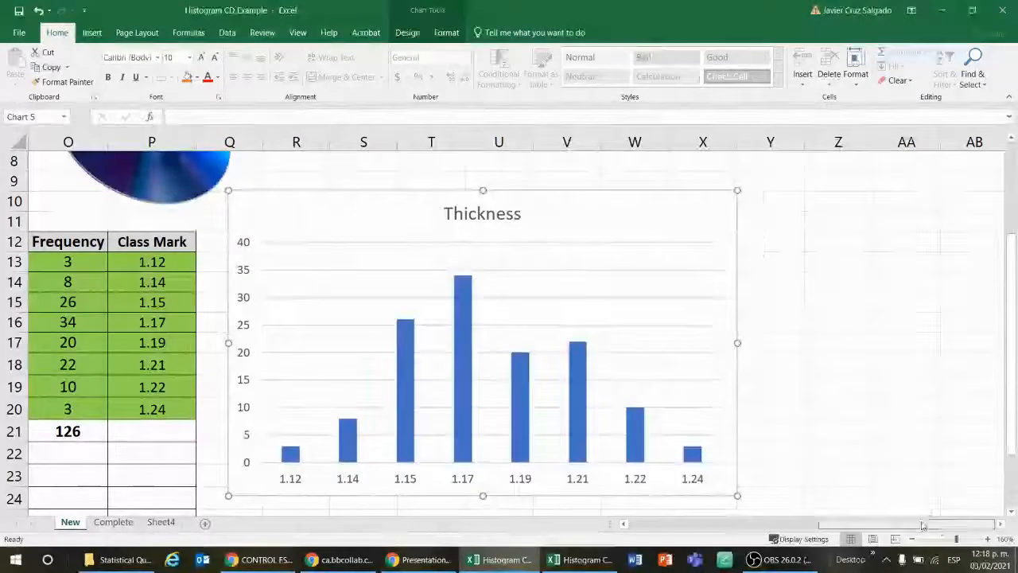
click(804, 322)
Step: Add data labels and primary major vertical gridlines to the Thickness chart
click(672, 216)
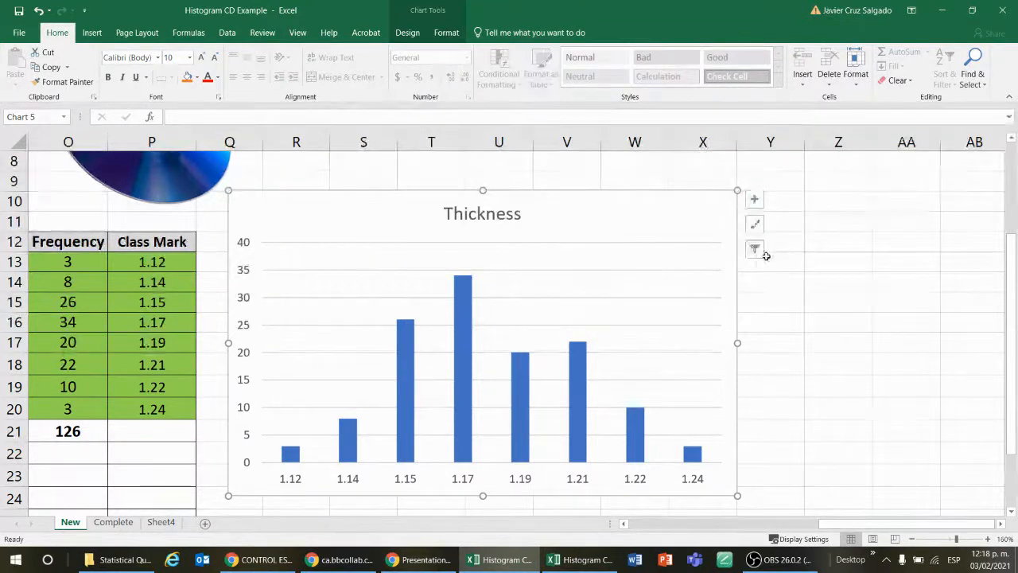
click(754, 201)
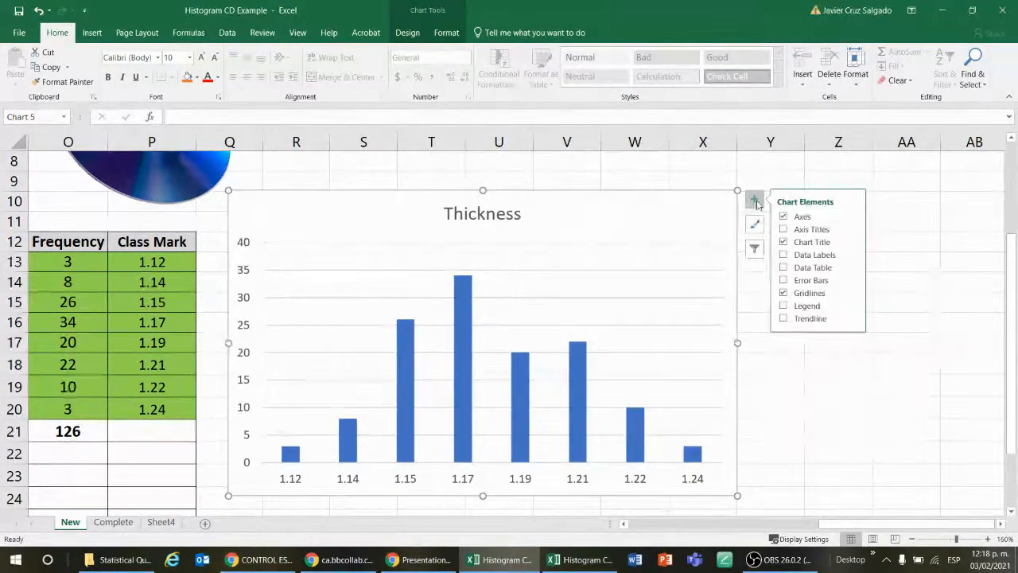
click(783, 255)
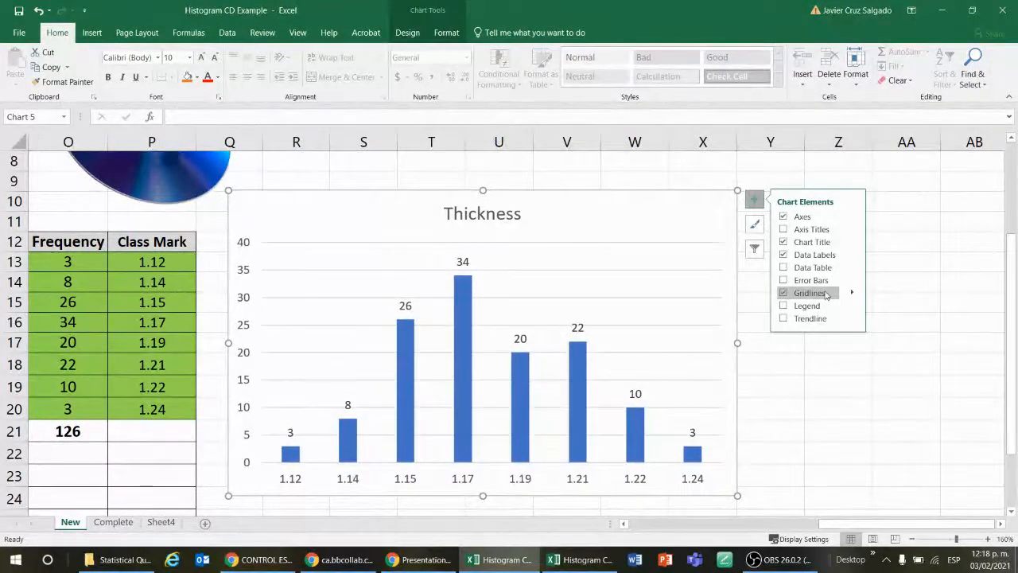
click(852, 292)
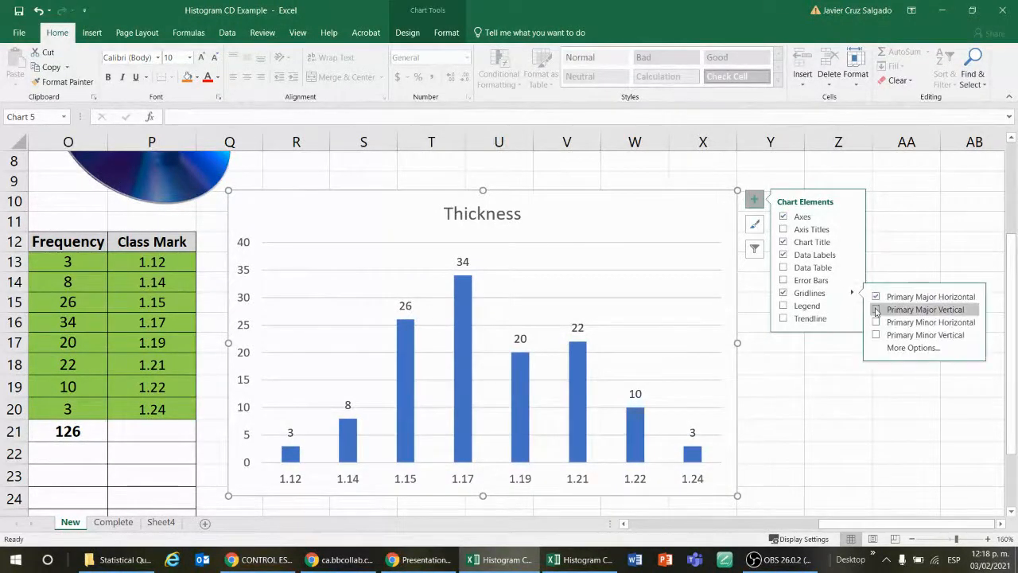
click(876, 310)
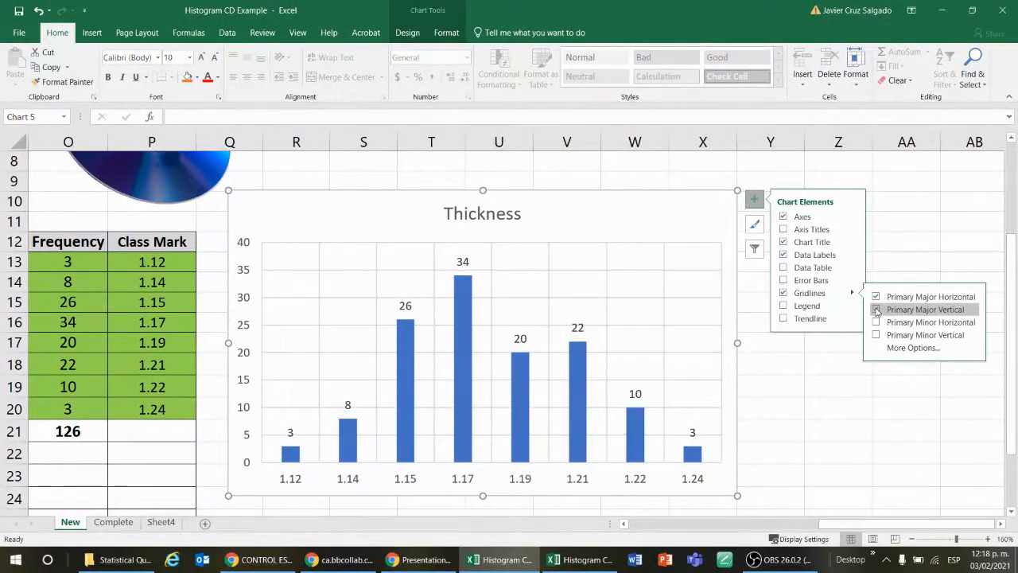
click(905, 223)
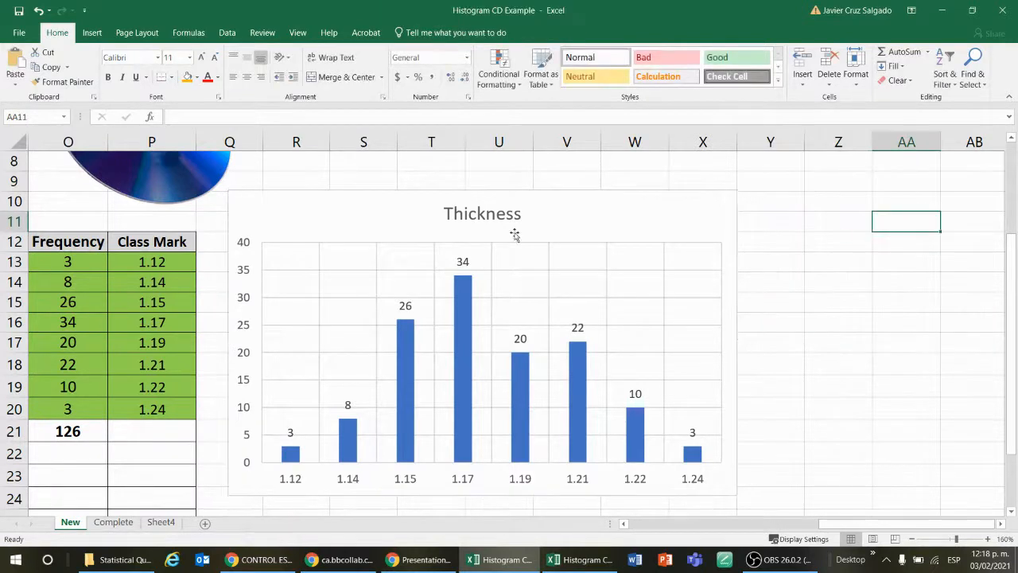
Step: Apply the dark Style 9 chart style to the Thickness chart and close the formatting pane
double_click(609, 217)
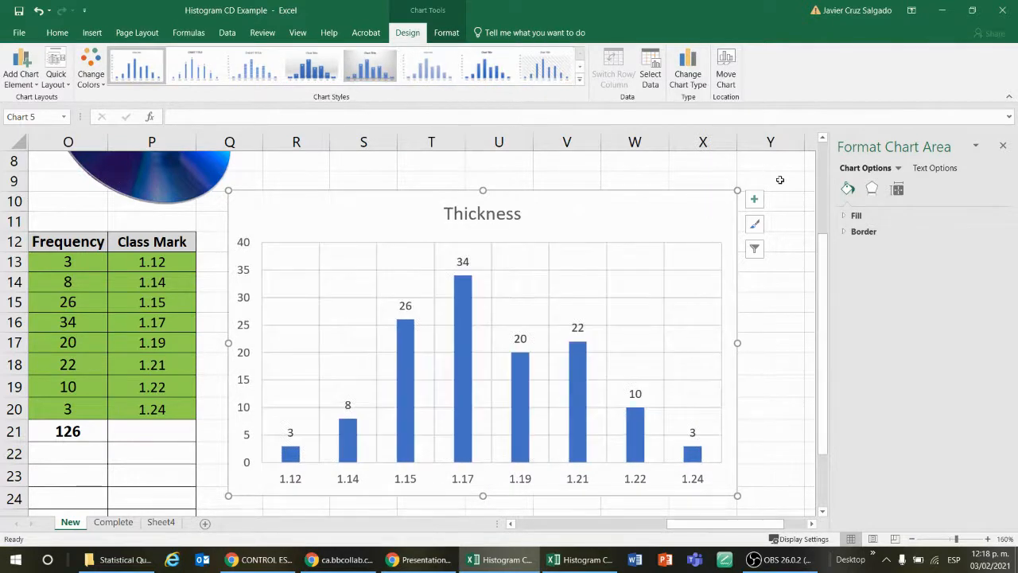
click(579, 66)
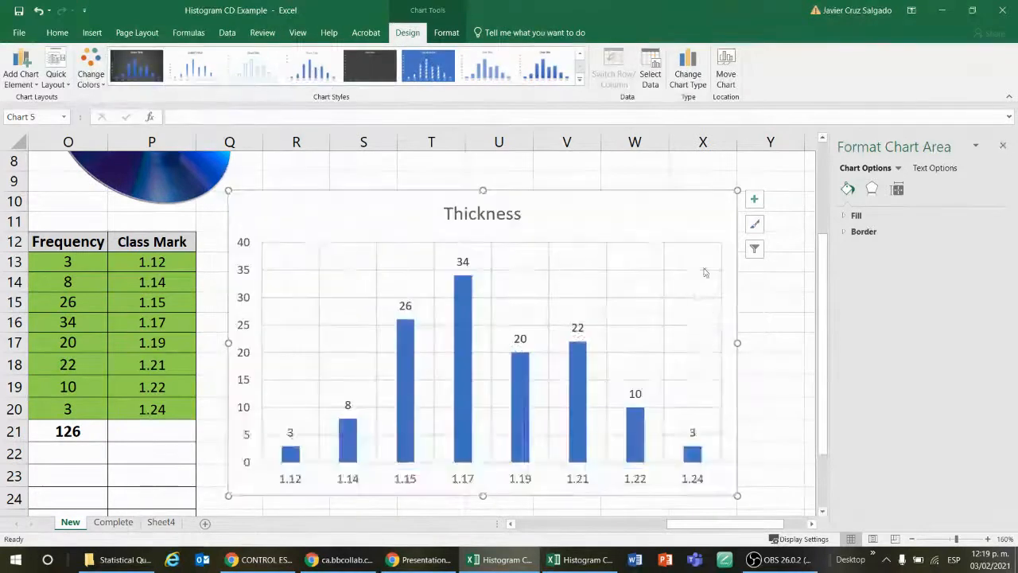
click(131, 65)
click(770, 301)
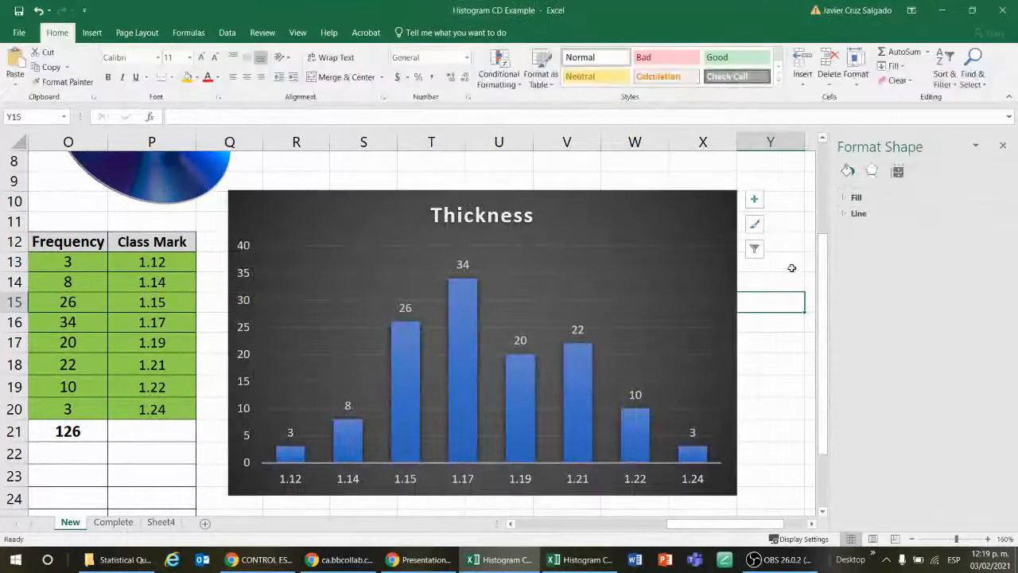
click(1002, 145)
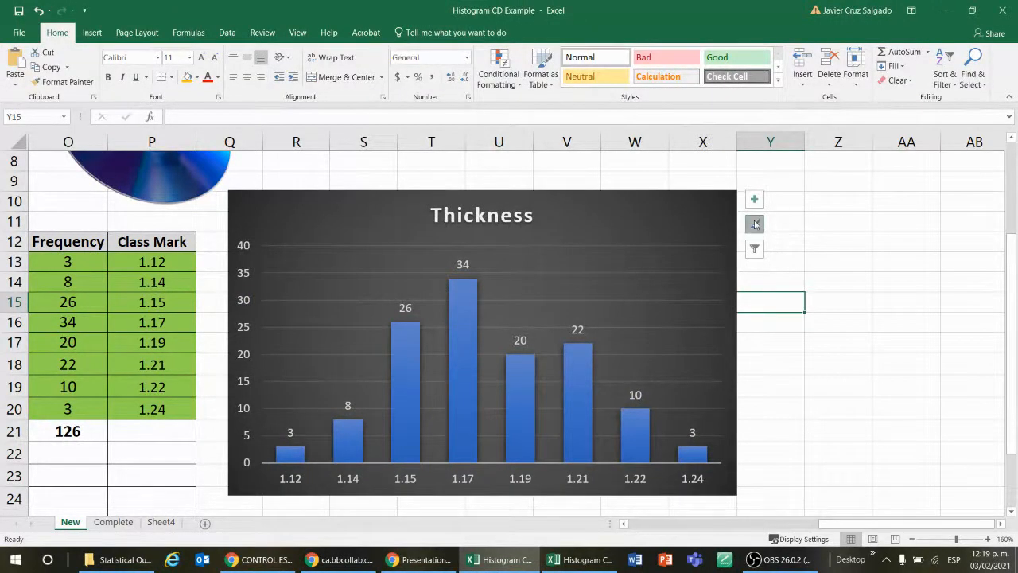
Step: Review the style choices offered for the Thickness chart and close the list
key(Right)
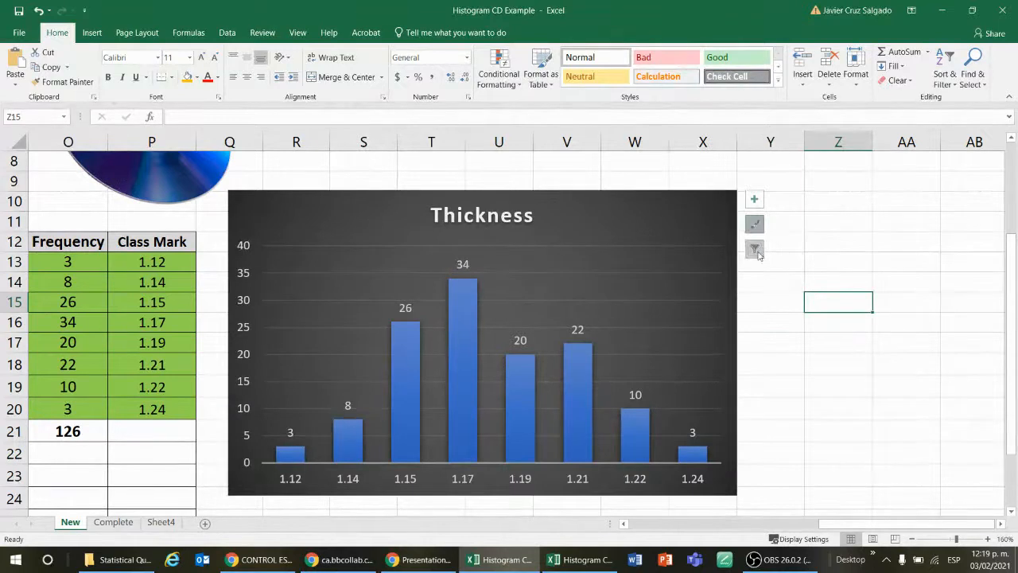
click(700, 225)
click(755, 224)
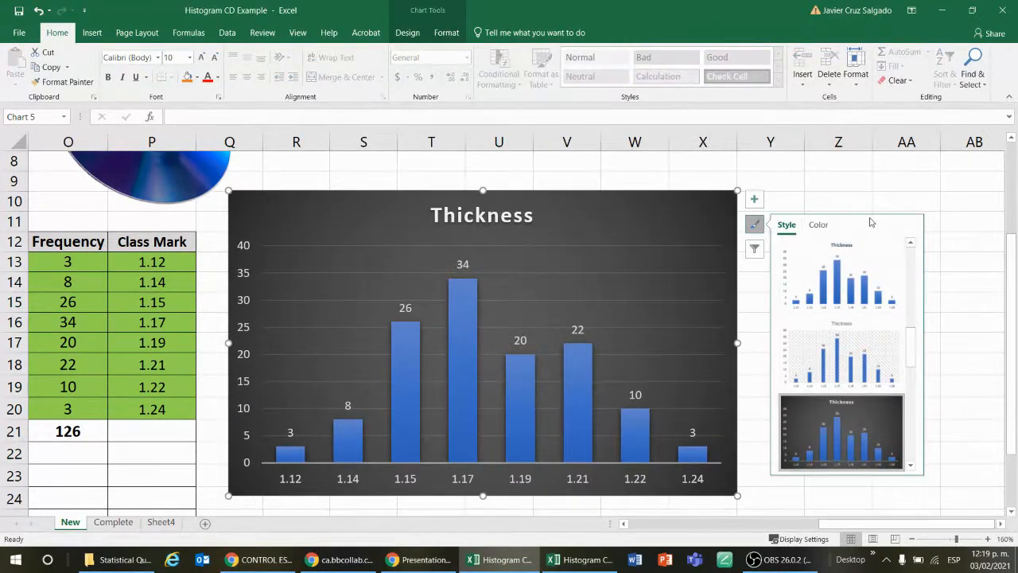
click(946, 240)
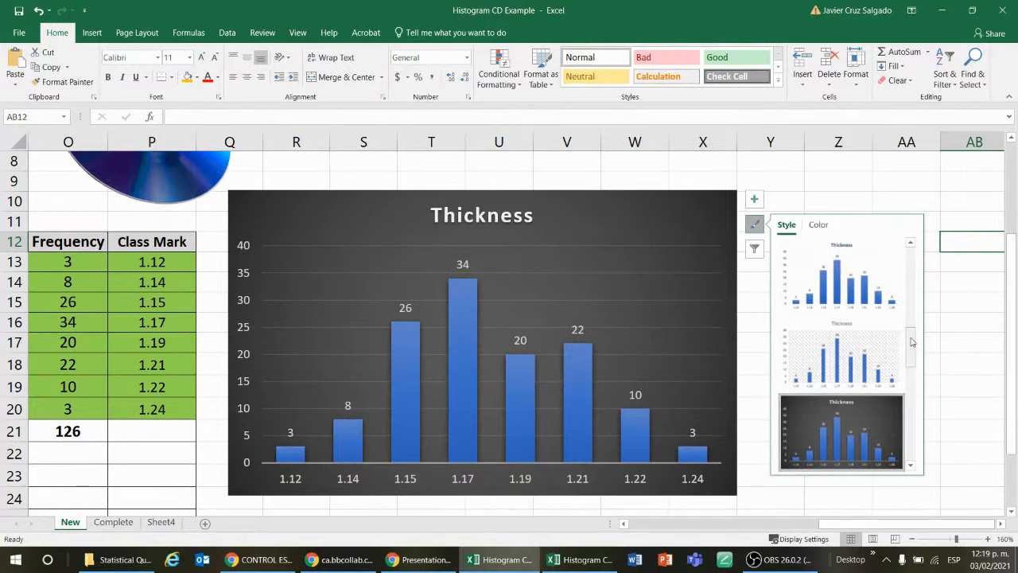
click(970, 279)
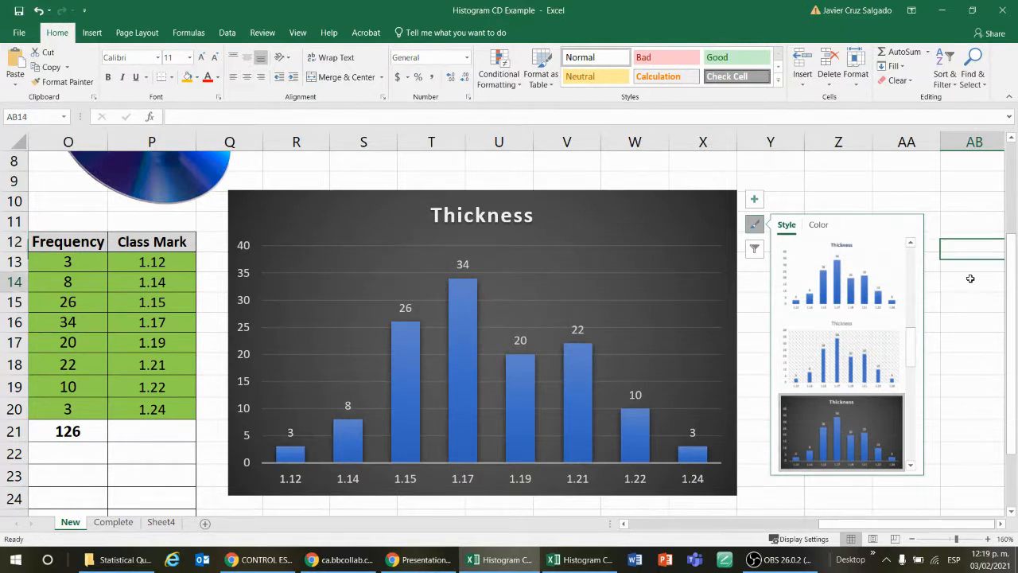
click(947, 217)
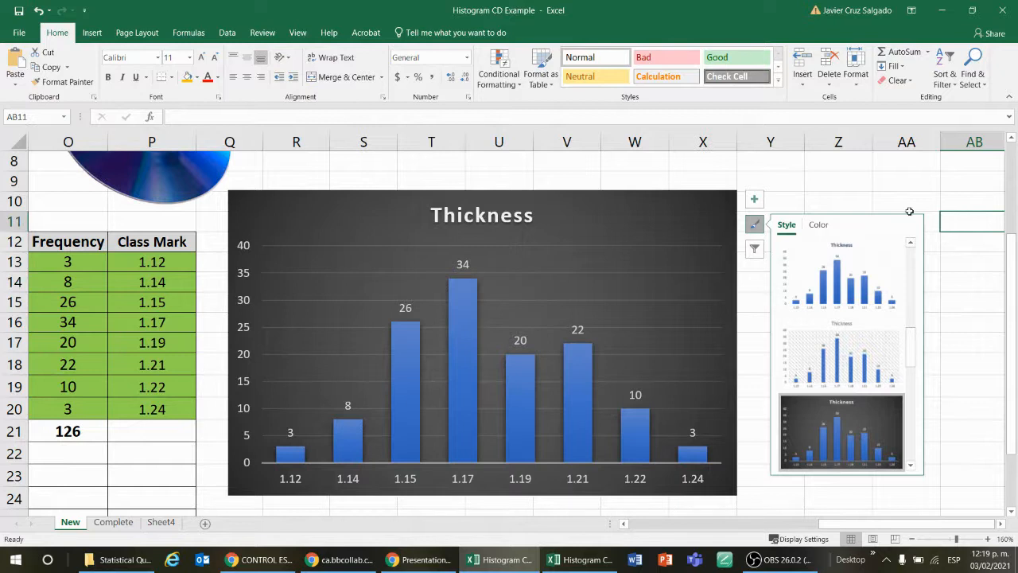
click(730, 243)
key(Escape)
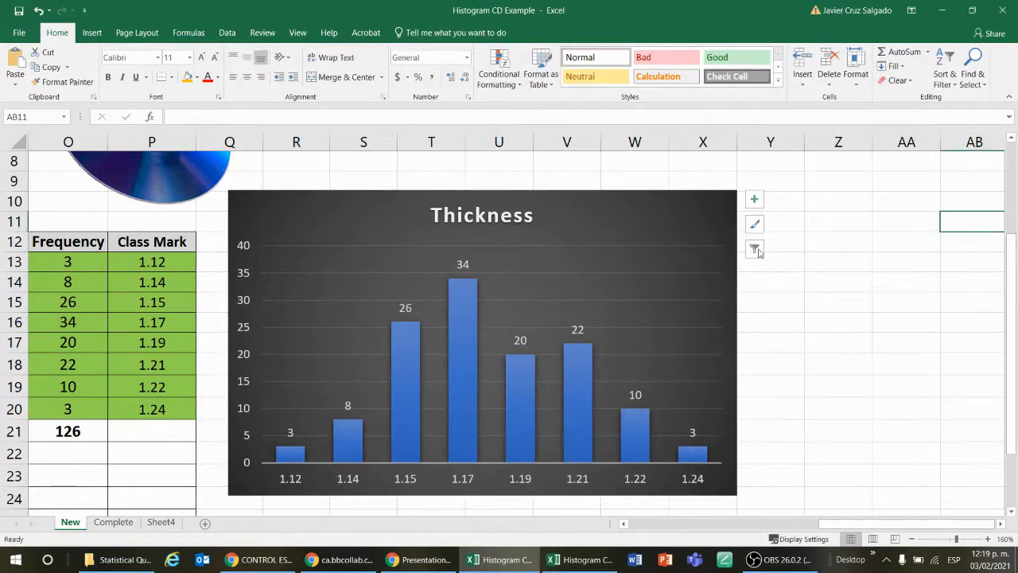
Step: Review the series and category filter options of the Thickness chart, then dismiss them
click(723, 237)
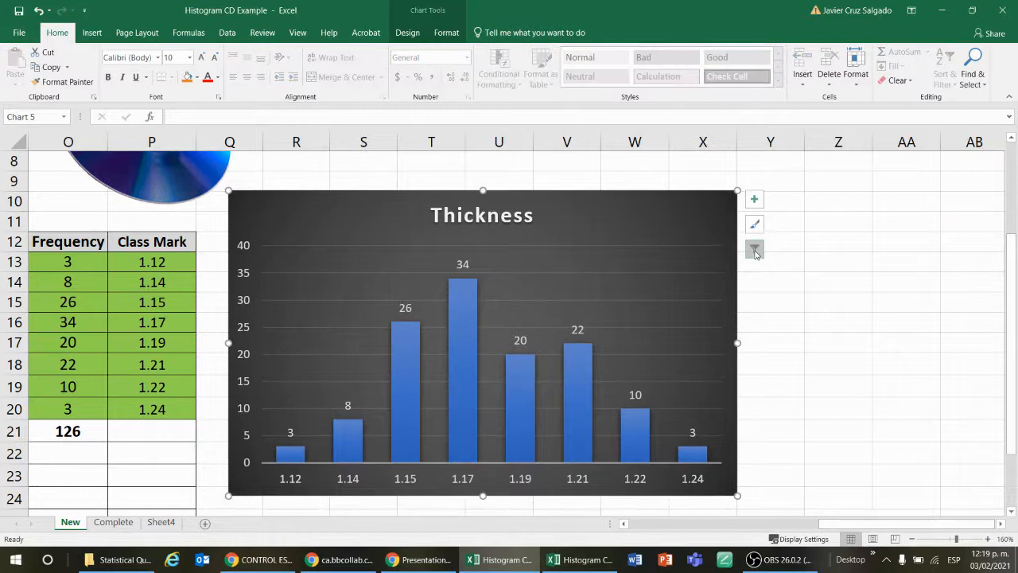
click(755, 252)
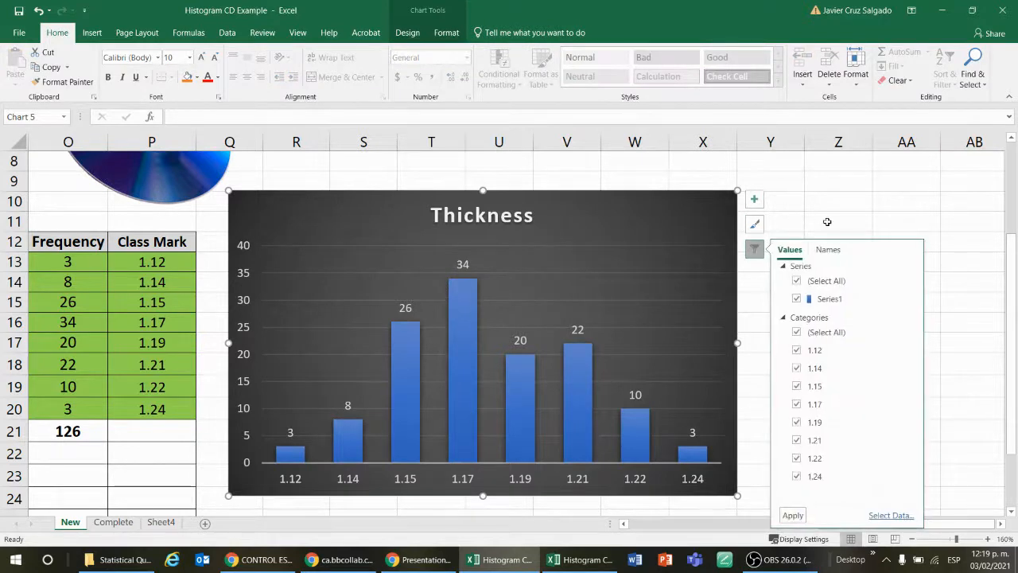
click(478, 398)
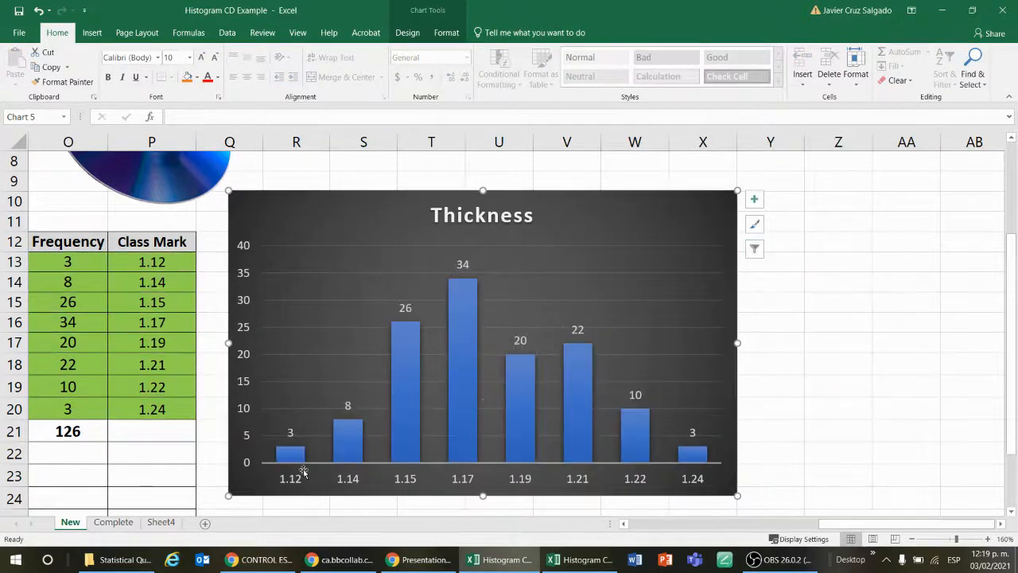
click(754, 251)
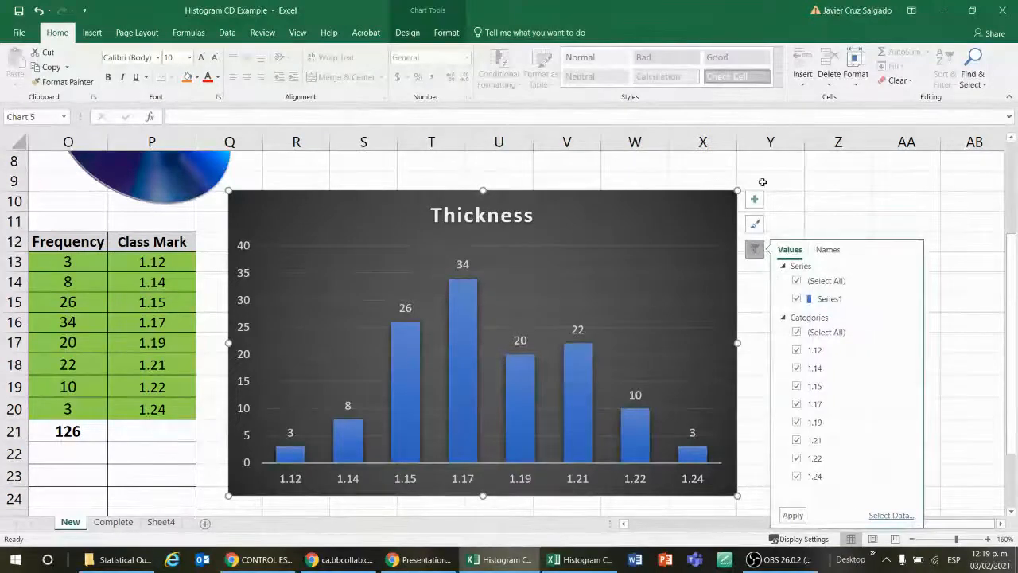
click(858, 196)
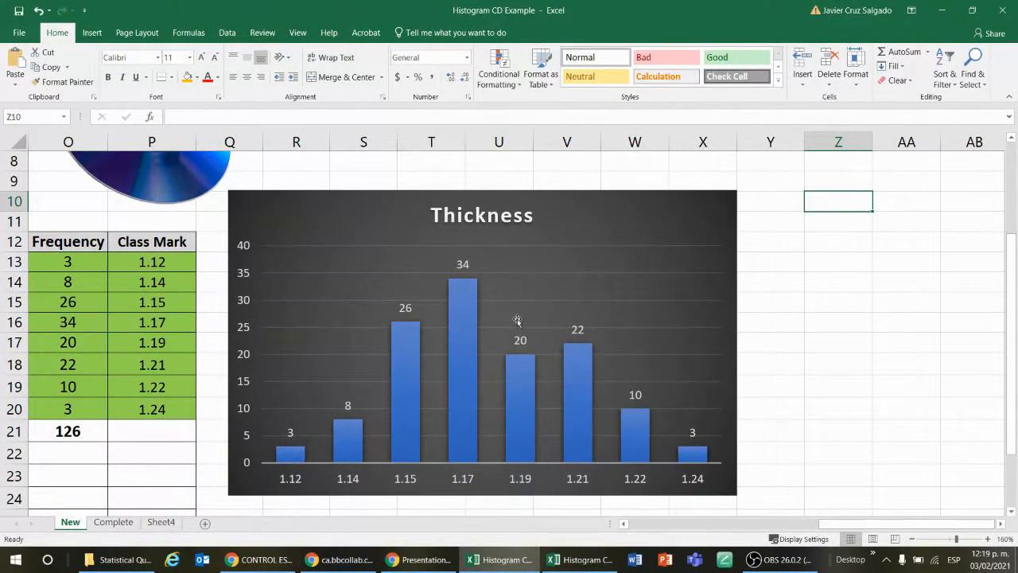
click(464, 301)
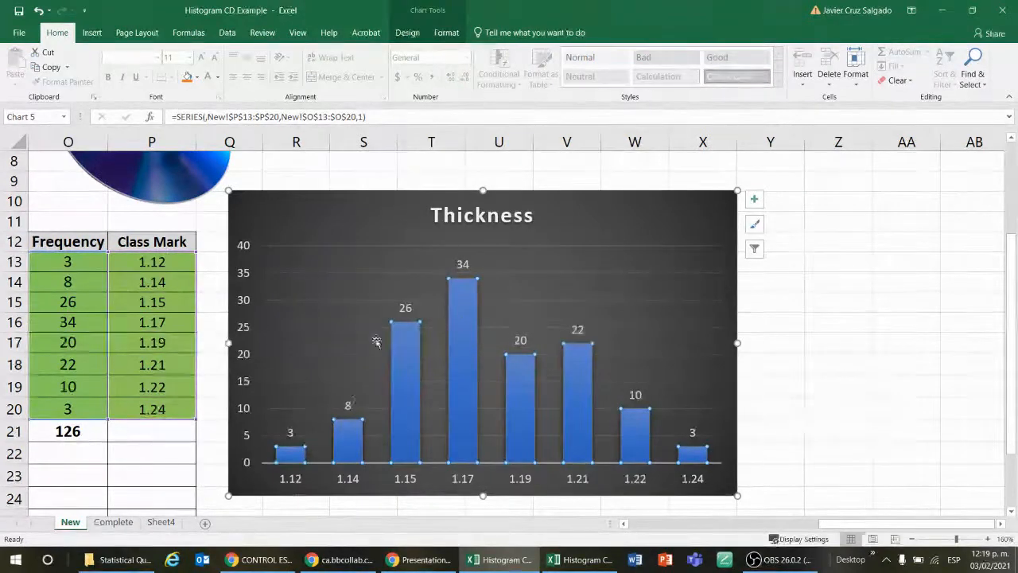
click(467, 299)
double_click(467, 300)
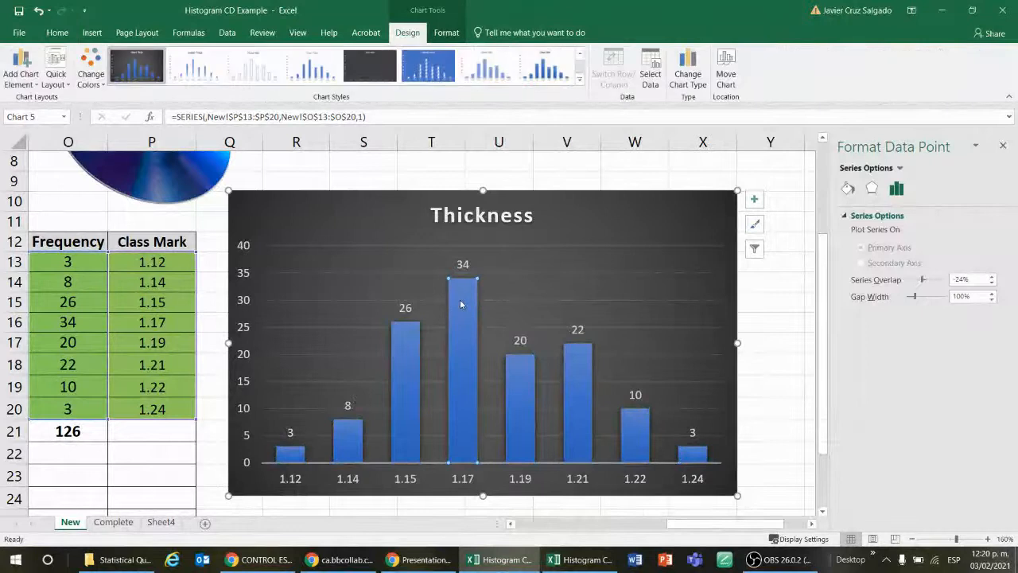
click(1003, 146)
click(851, 309)
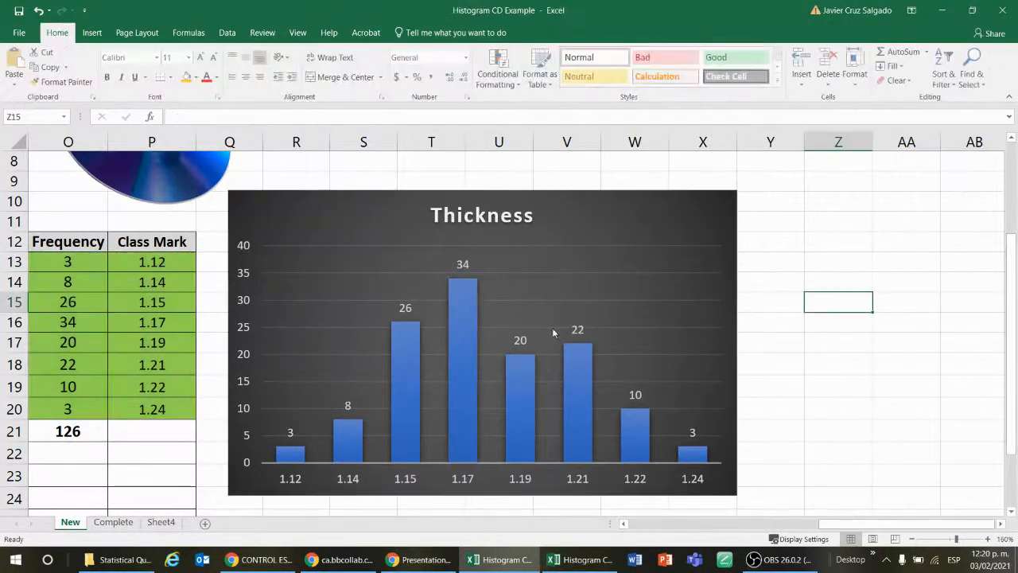
Step: Set the gap width of the Thickness columns to 0% and give them a solid black border
double_click(466, 319)
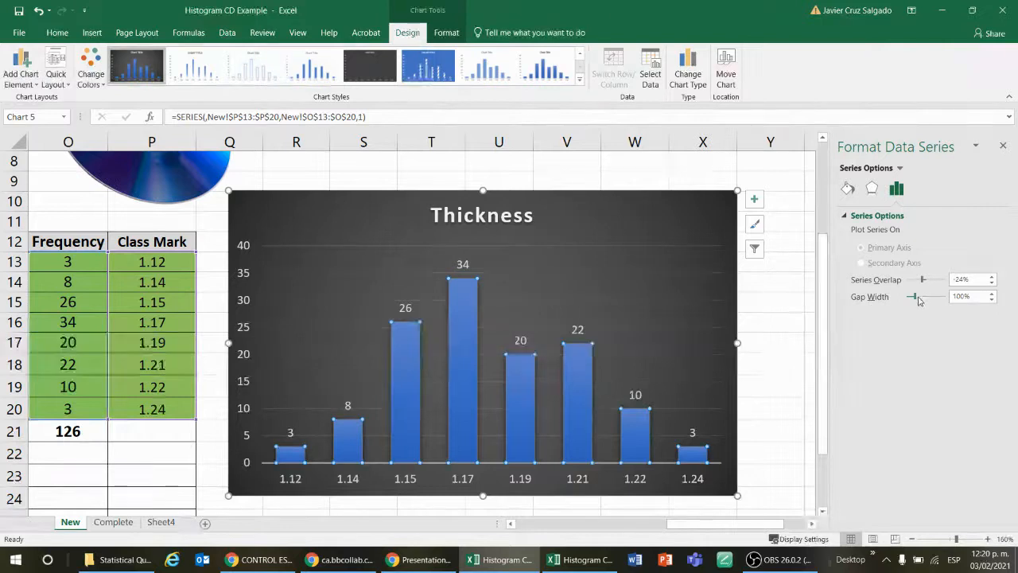
mouse_move(914, 296)
mouse_down()
mouse_move(902, 296)
mouse_move(915, 296)
mouse_move(909, 303)
mouse_up()
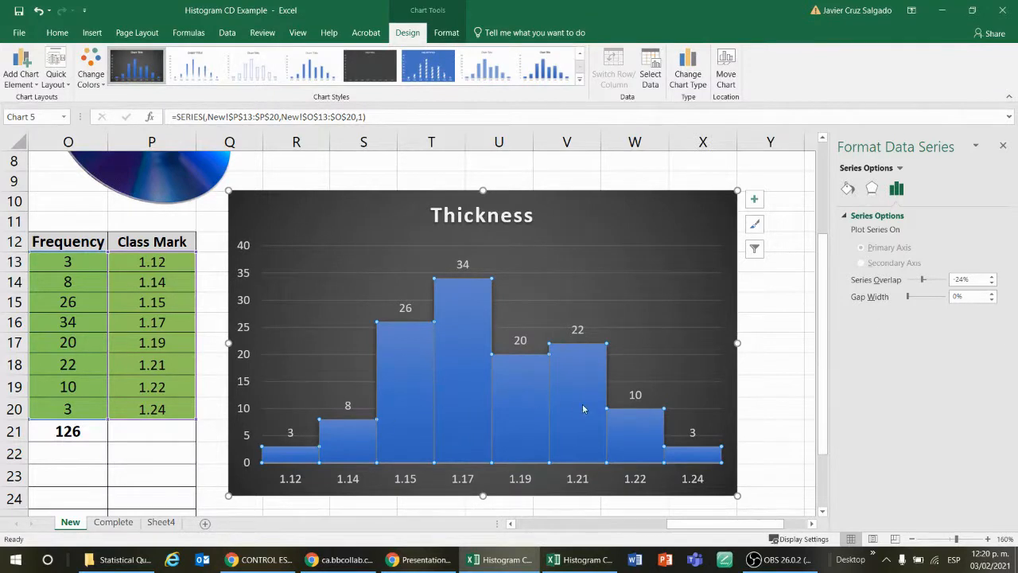
click(848, 189)
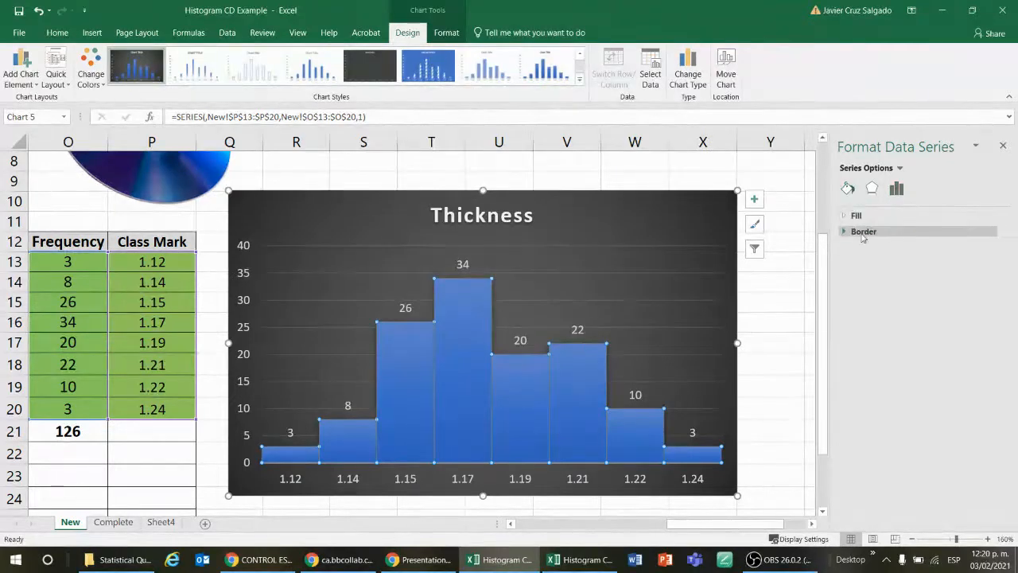
click(845, 232)
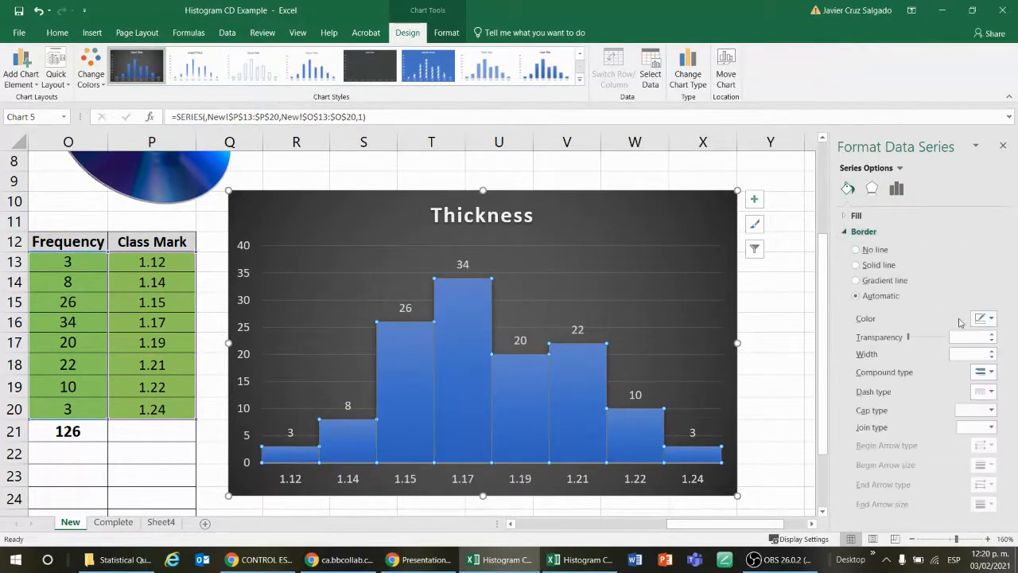
click(992, 319)
click(925, 352)
click(783, 307)
click(781, 348)
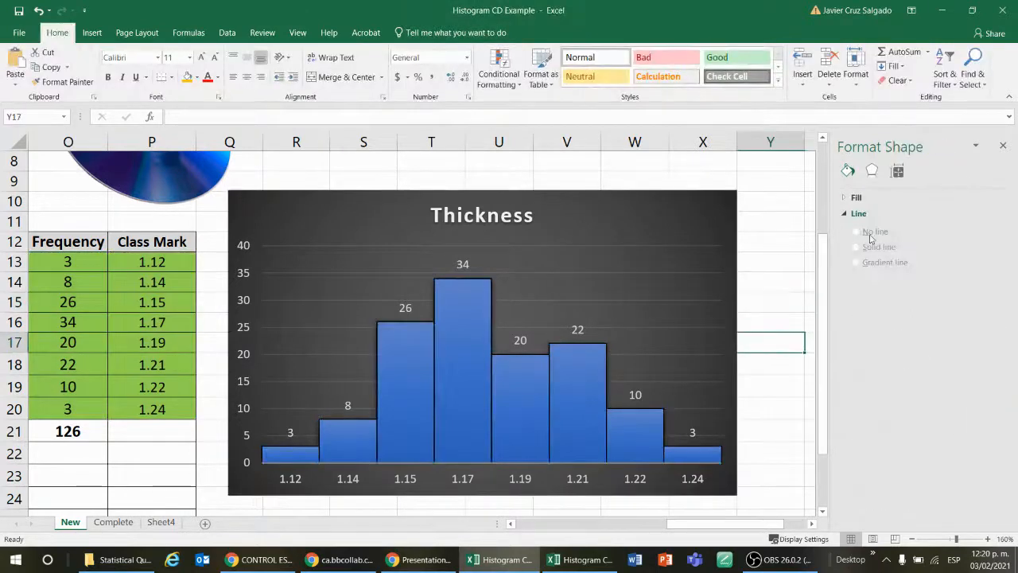
click(1003, 147)
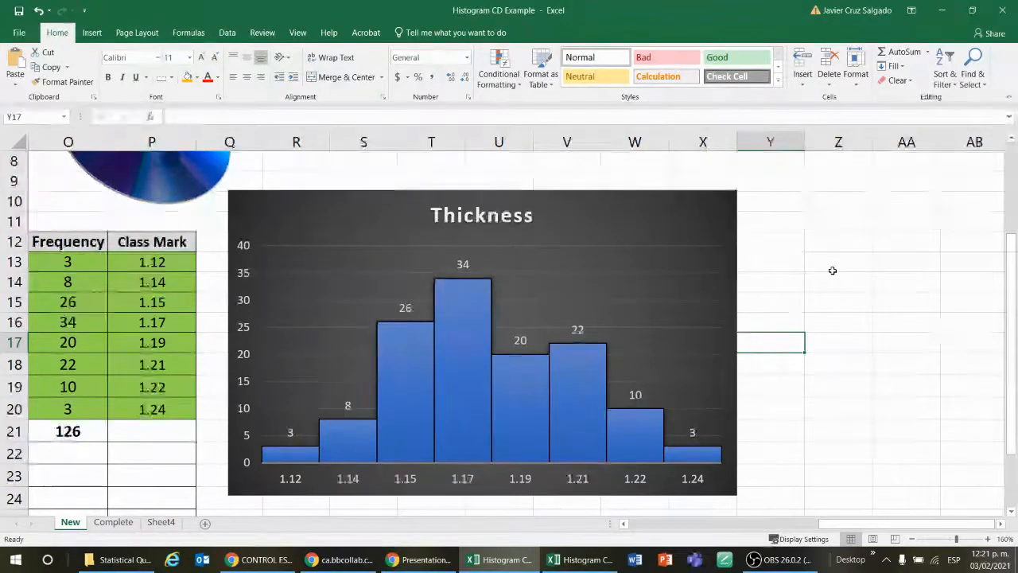
Step: Switch to the shared Mac Excel workbook and try to set the empty chart's Y values to O13:O20 on the New sheet
click(733, 205)
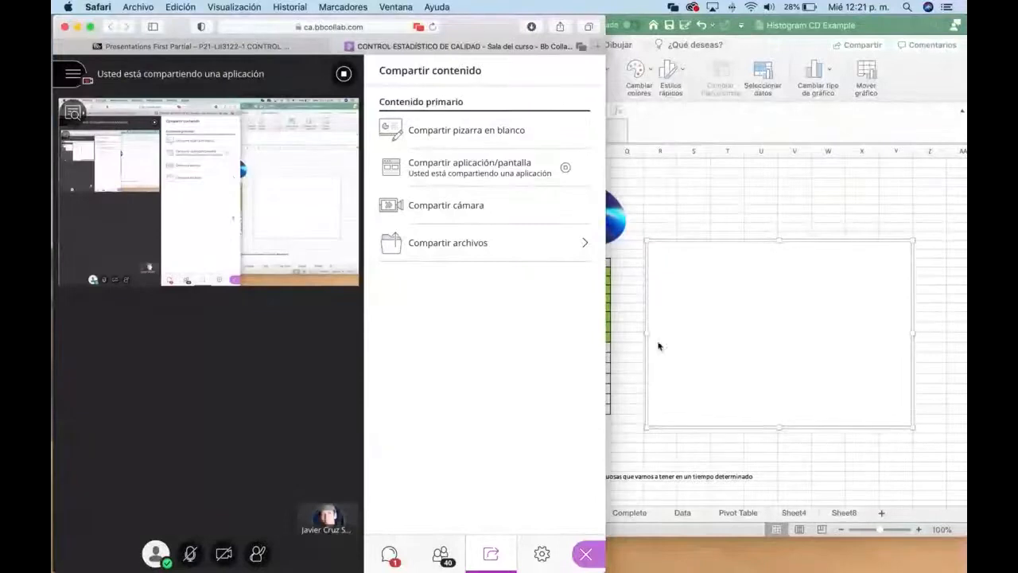
click(732, 187)
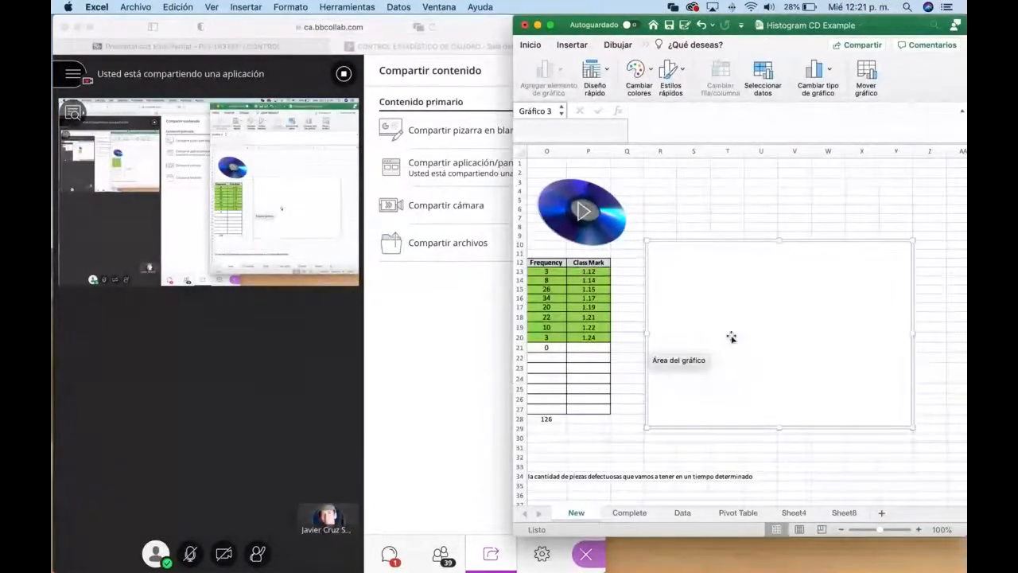
click(759, 83)
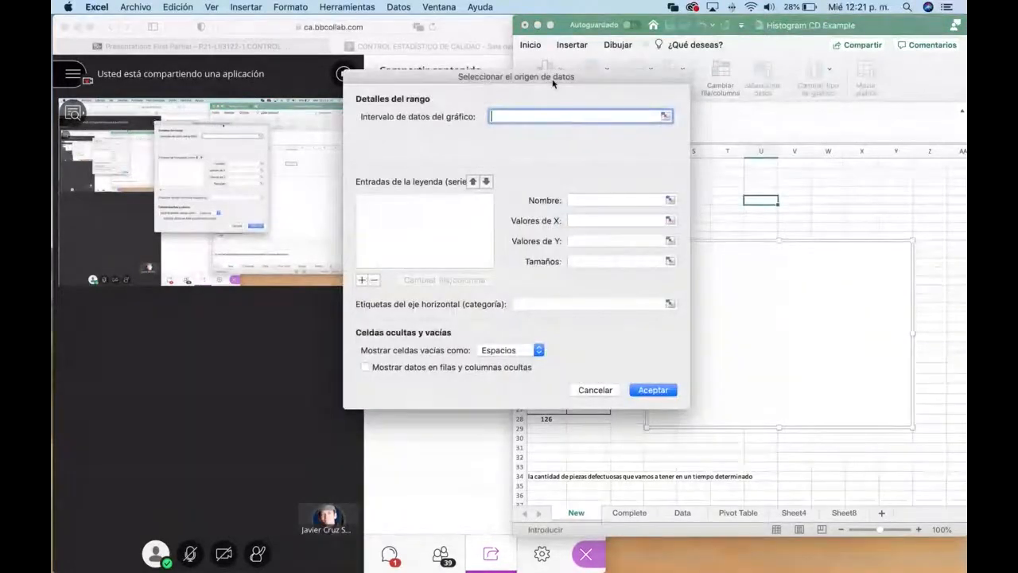
drag(552, 76, 625, 78)
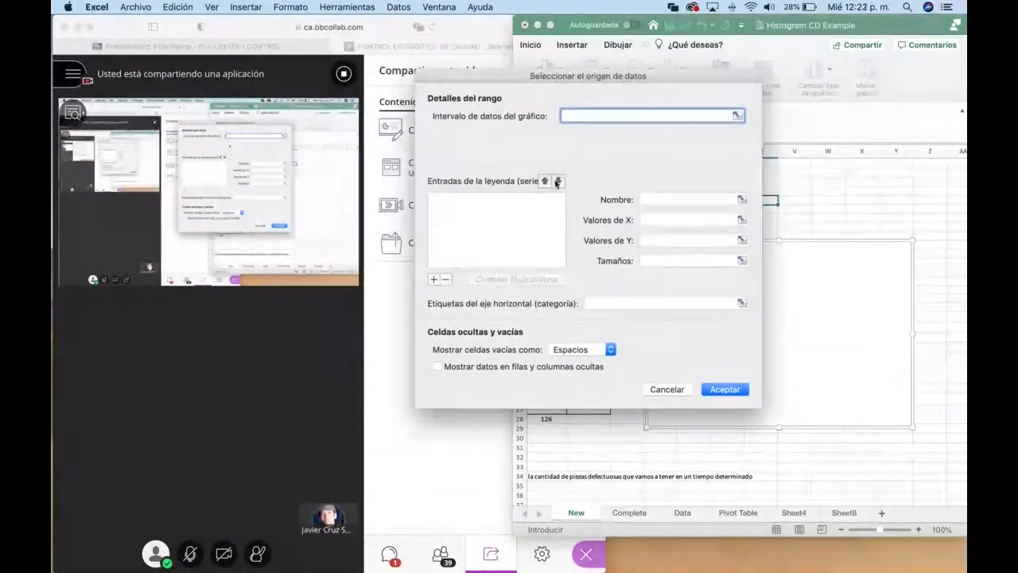
click(658, 223)
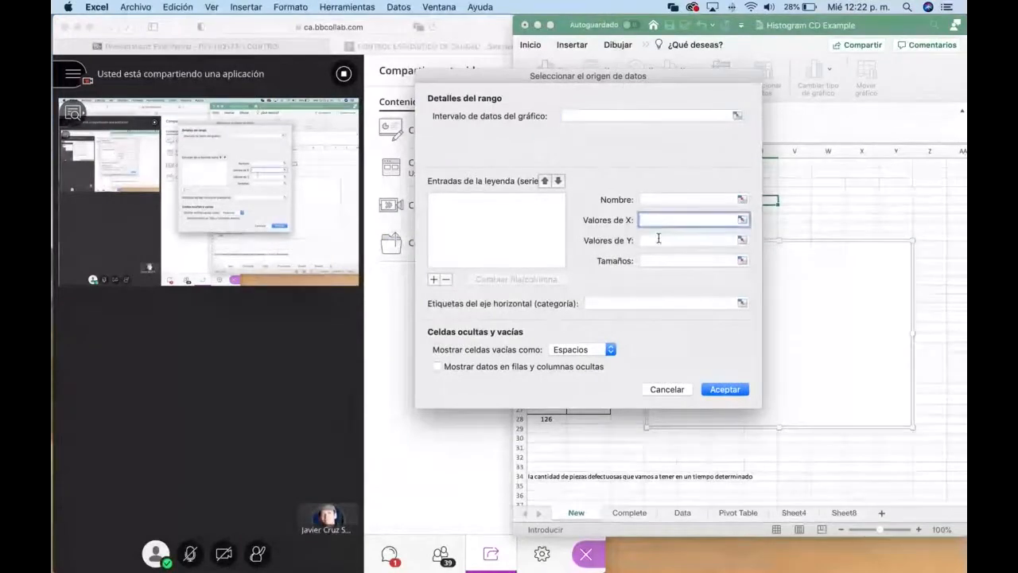
click(657, 238)
click(742, 241)
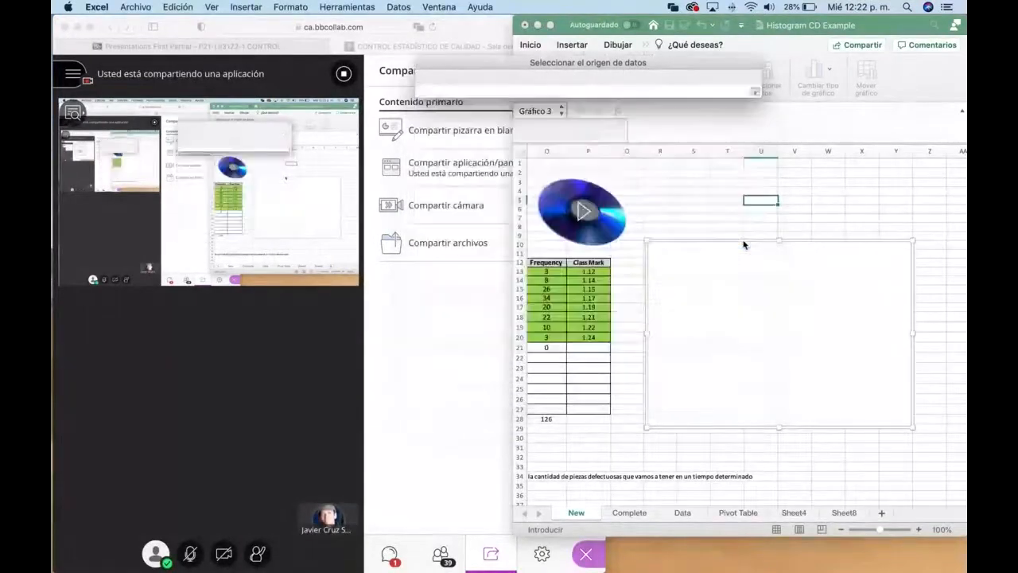
click(587, 271)
drag(587, 272, 598, 340)
drag(546, 271, 549, 337)
key(Return)
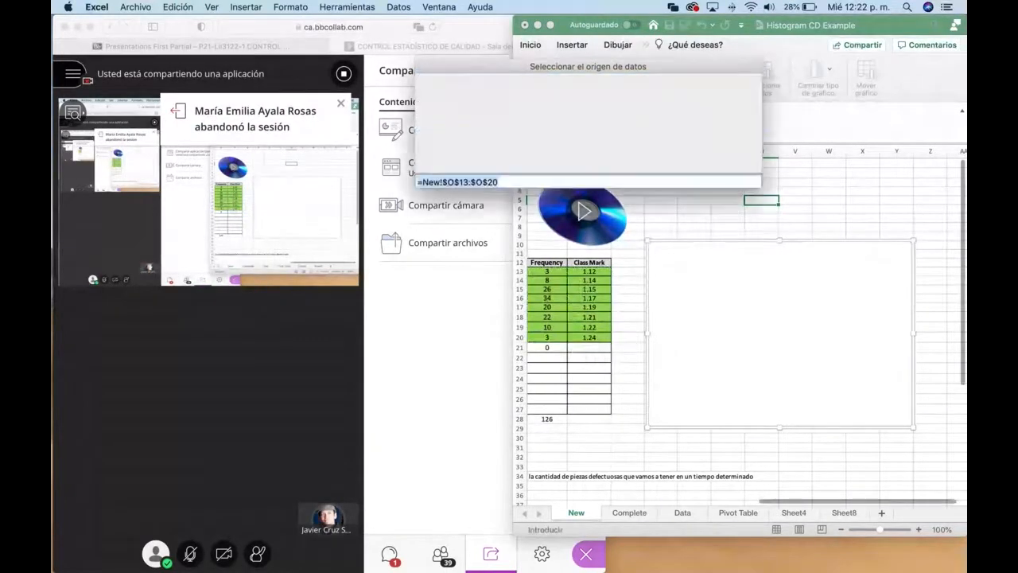
Step: Try to set the empty chart's X values to P13:P20 on the New sheet and accept the data source
click(666, 219)
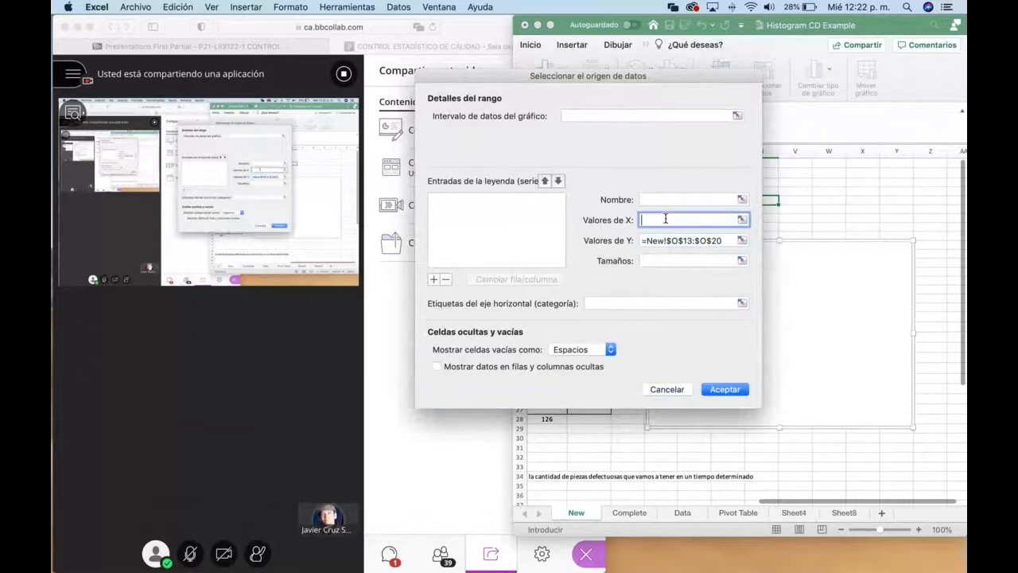
click(742, 220)
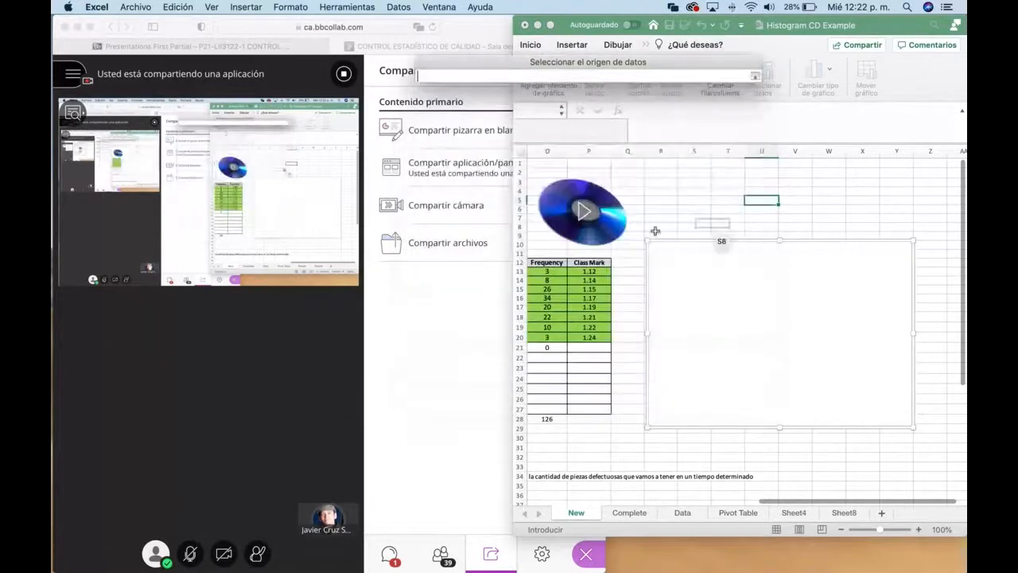
drag(588, 271, 579, 338)
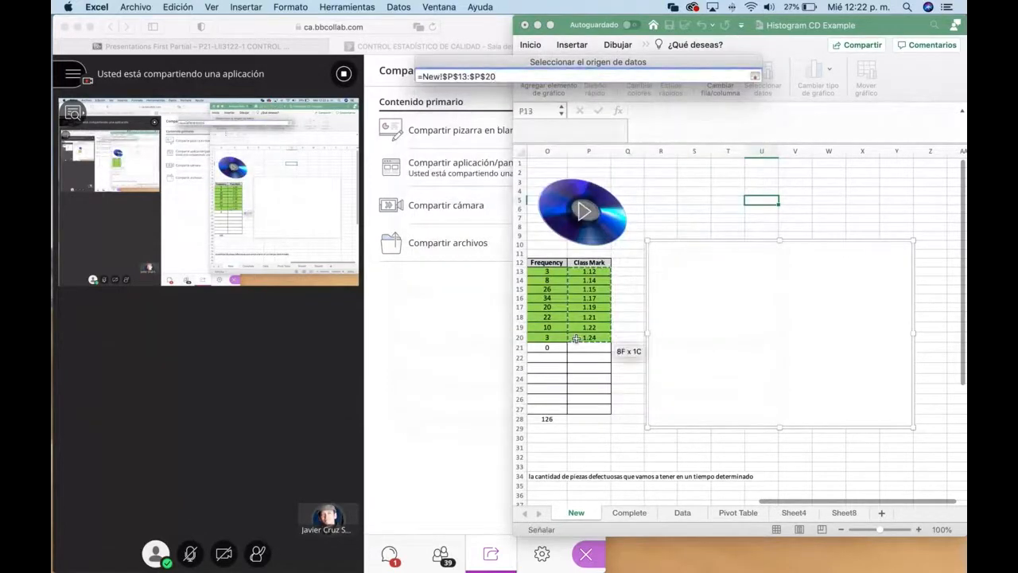
key(Return)
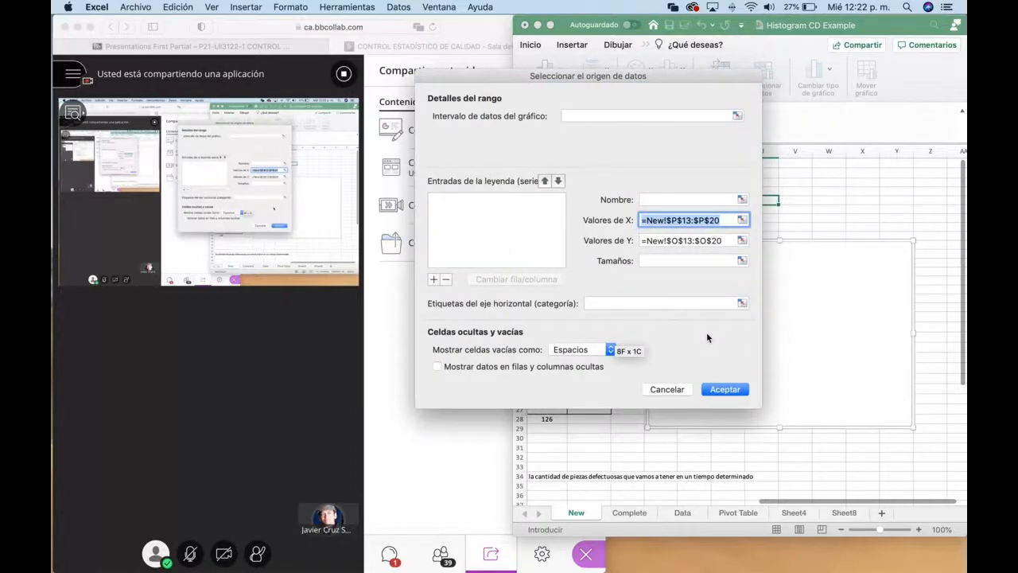
click(724, 388)
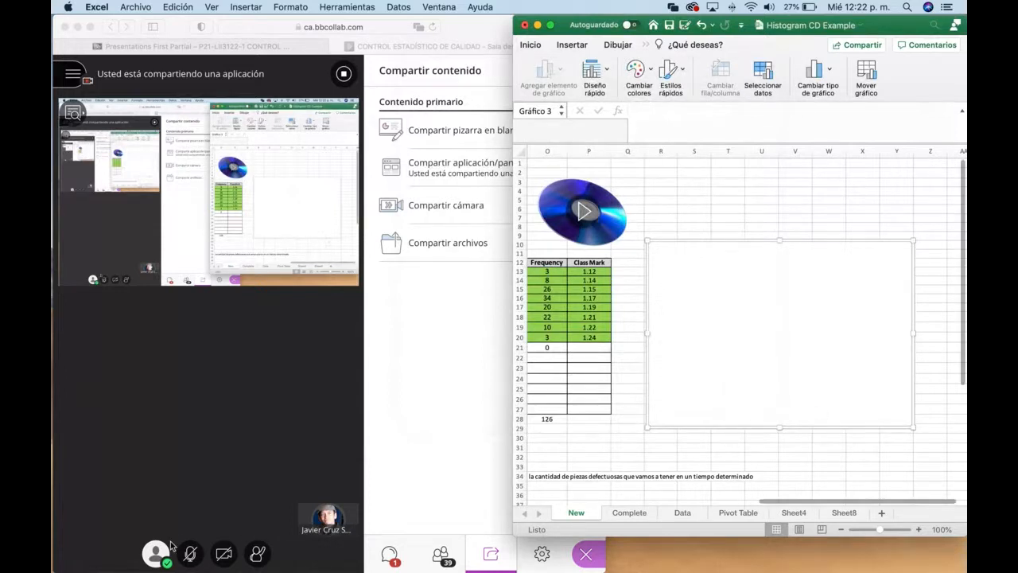
click(189, 557)
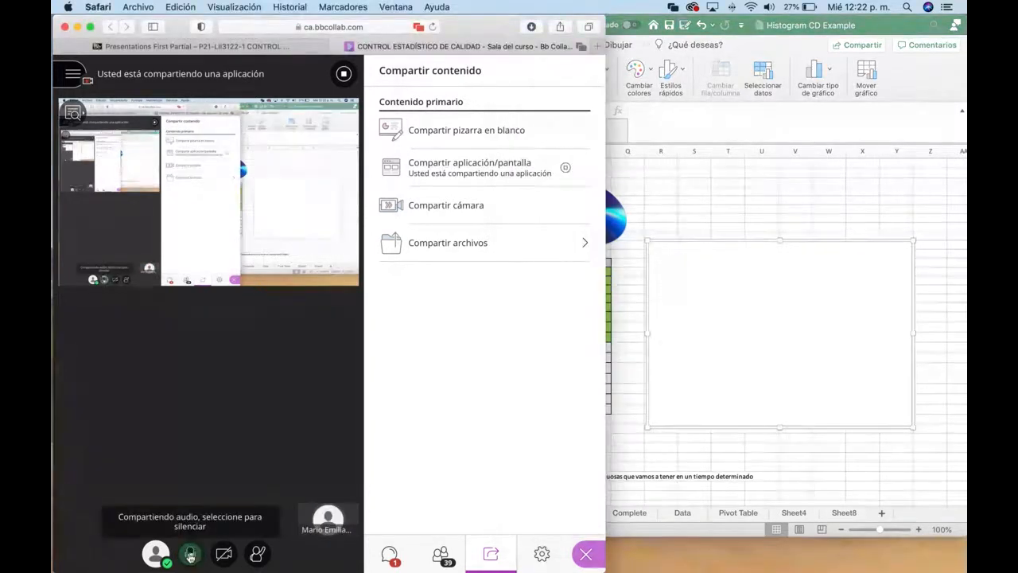
click(190, 557)
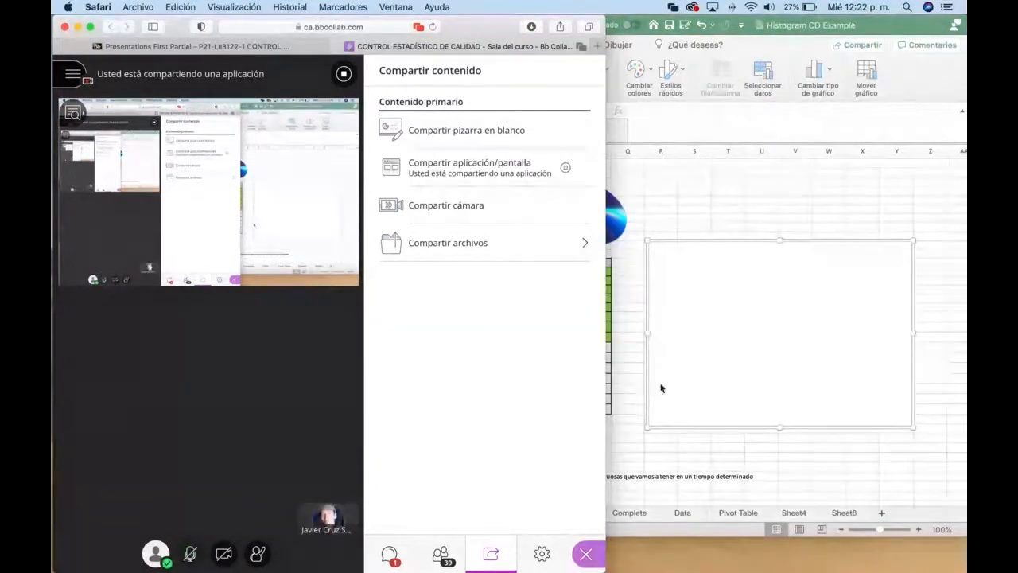
click(732, 455)
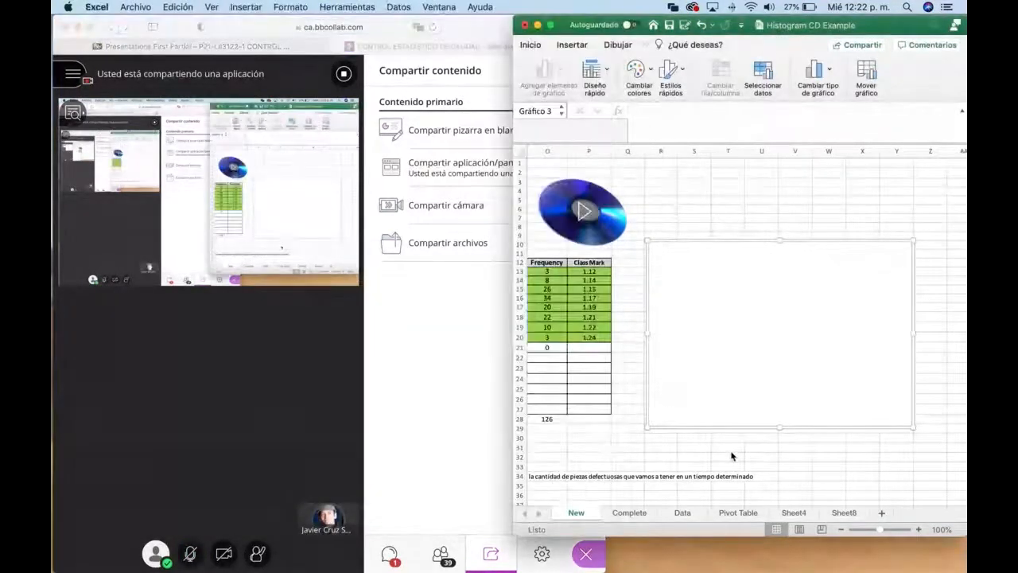
right_click(767, 300)
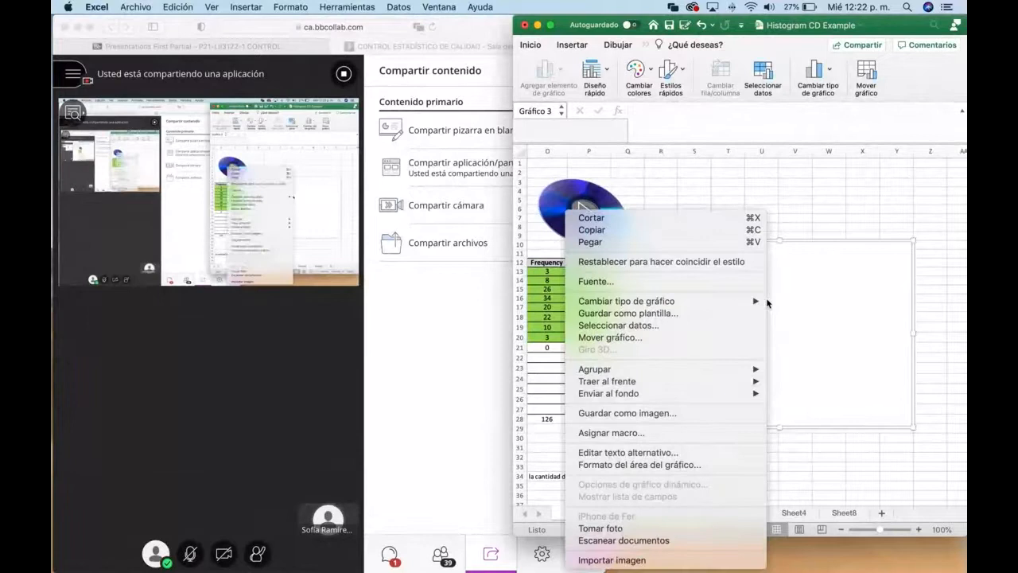
click(775, 361)
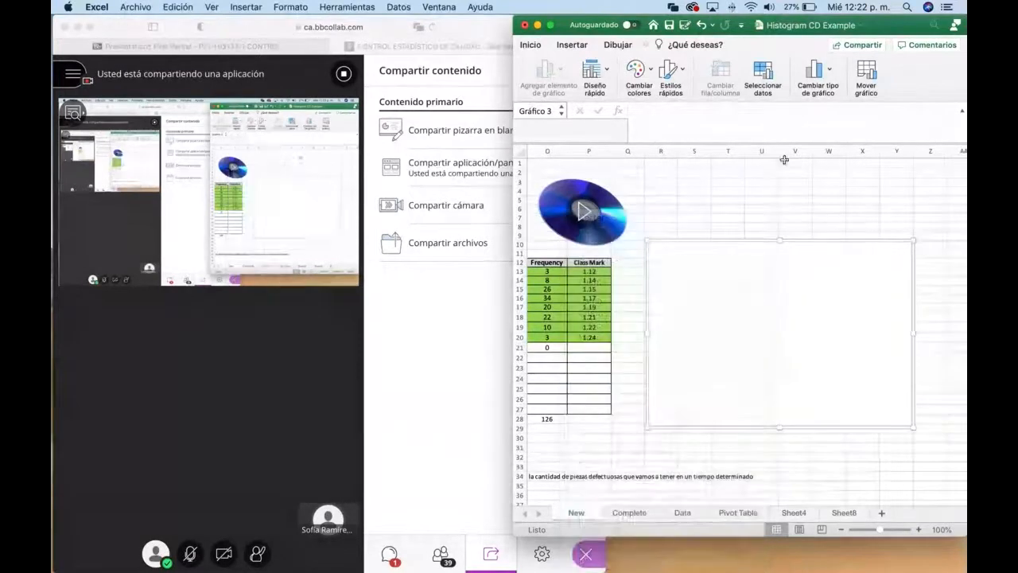
Step: Add a series to the empty chart's data source with the frequencies in O13:O20 of the New sheet as Y values
click(760, 76)
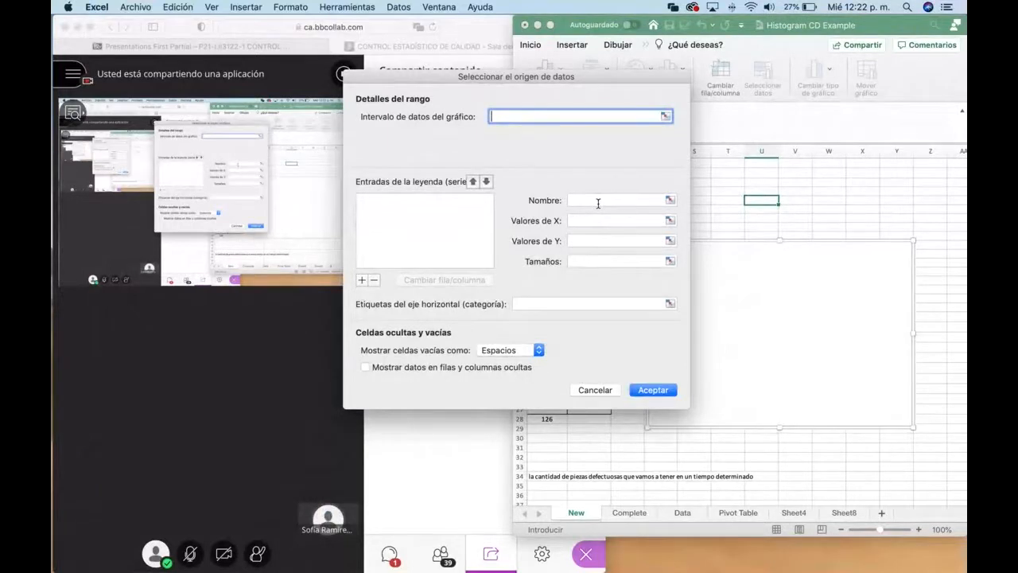
click(362, 281)
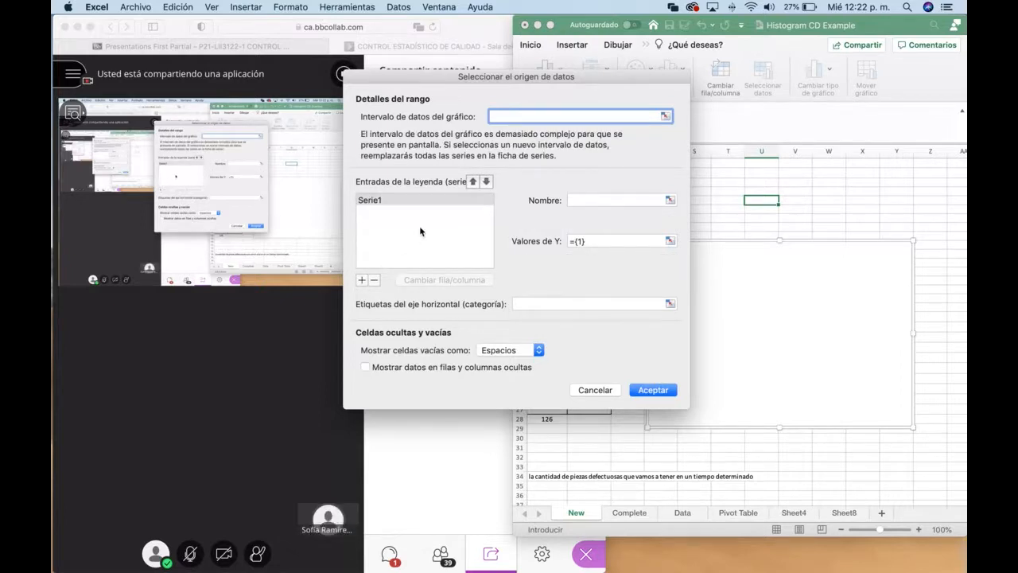
click(651, 241)
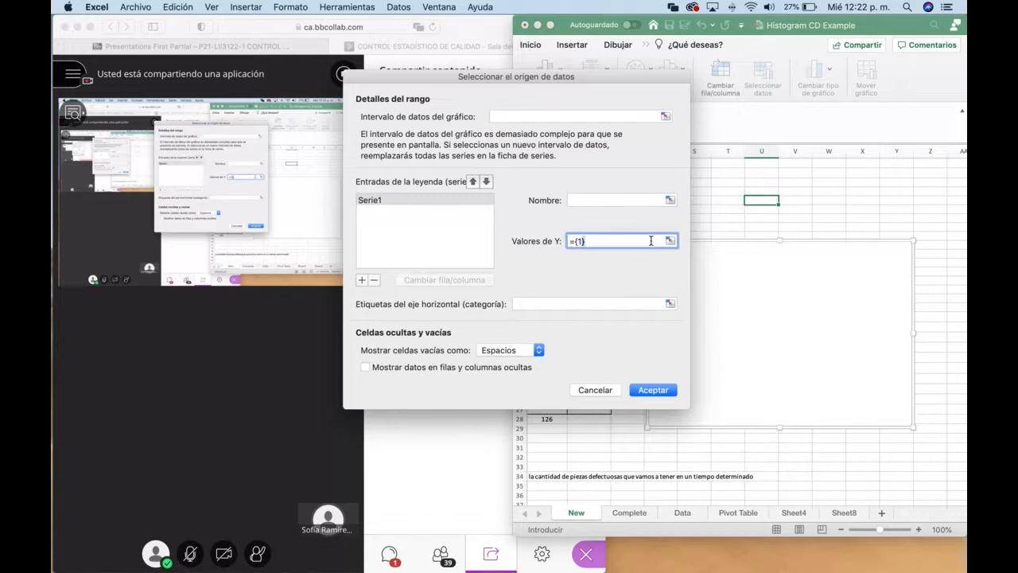
key(BackSpace)
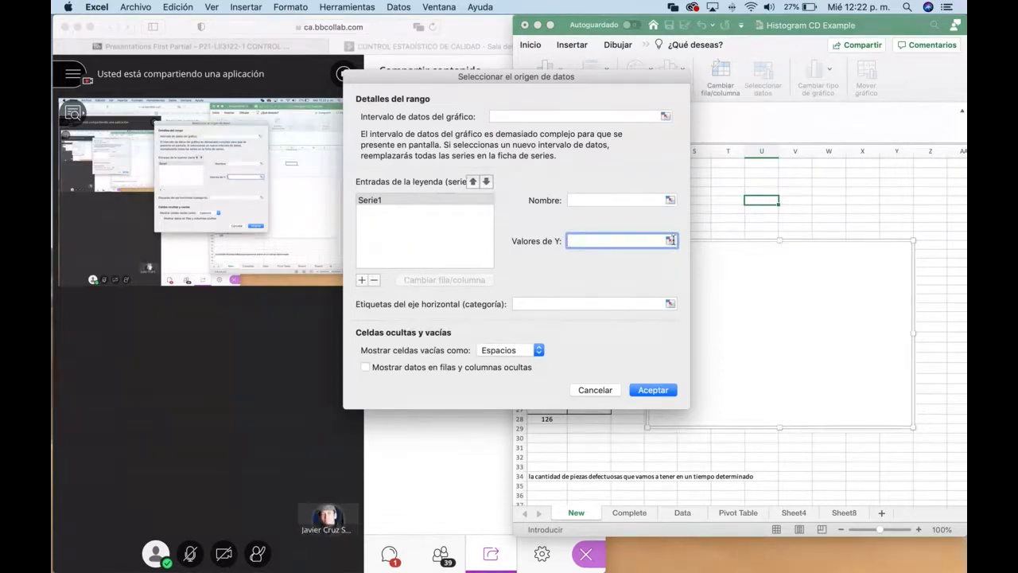
key(Return)
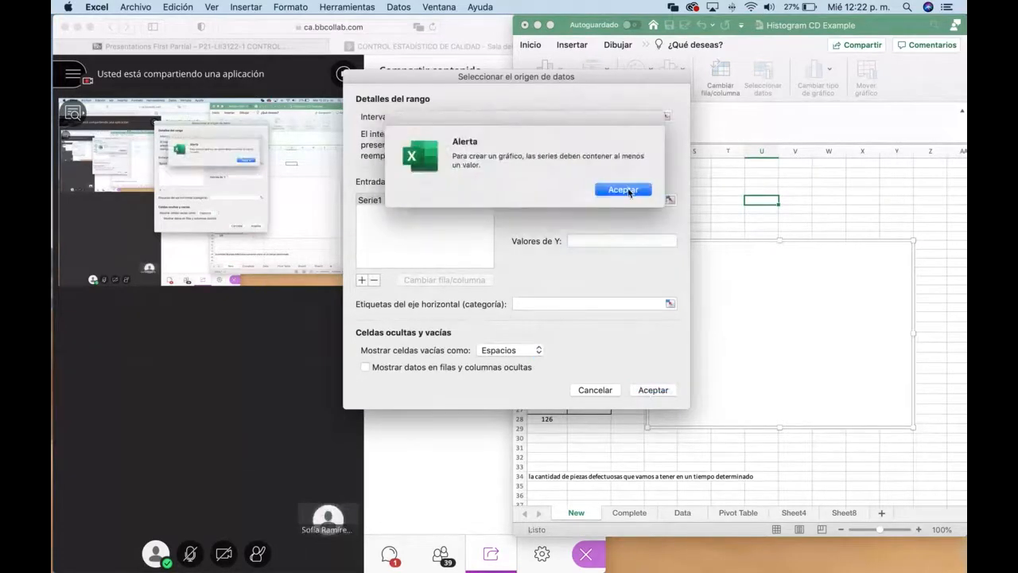
click(624, 190)
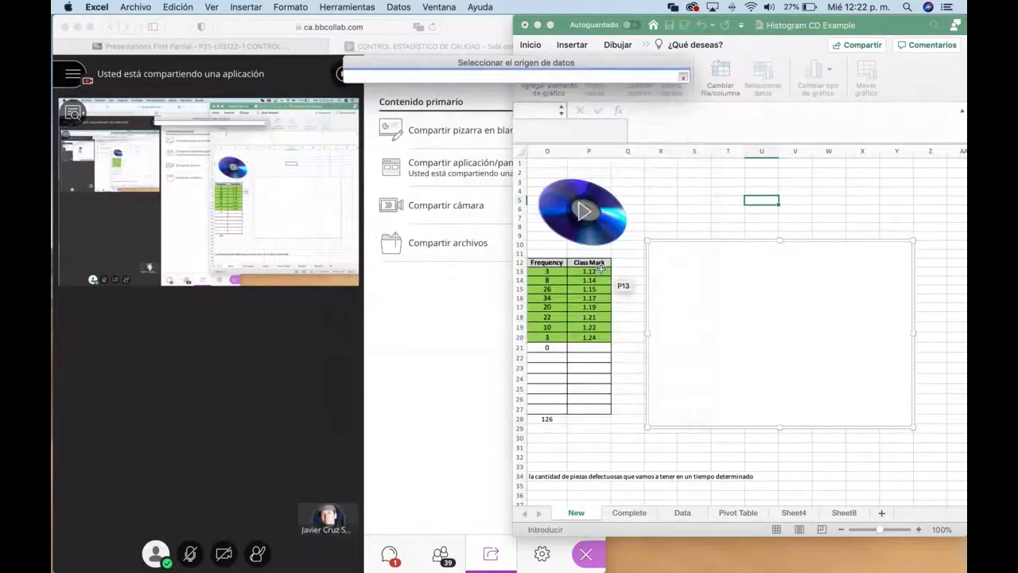
drag(595, 272, 586, 318)
click(547, 271)
drag(547, 271, 545, 337)
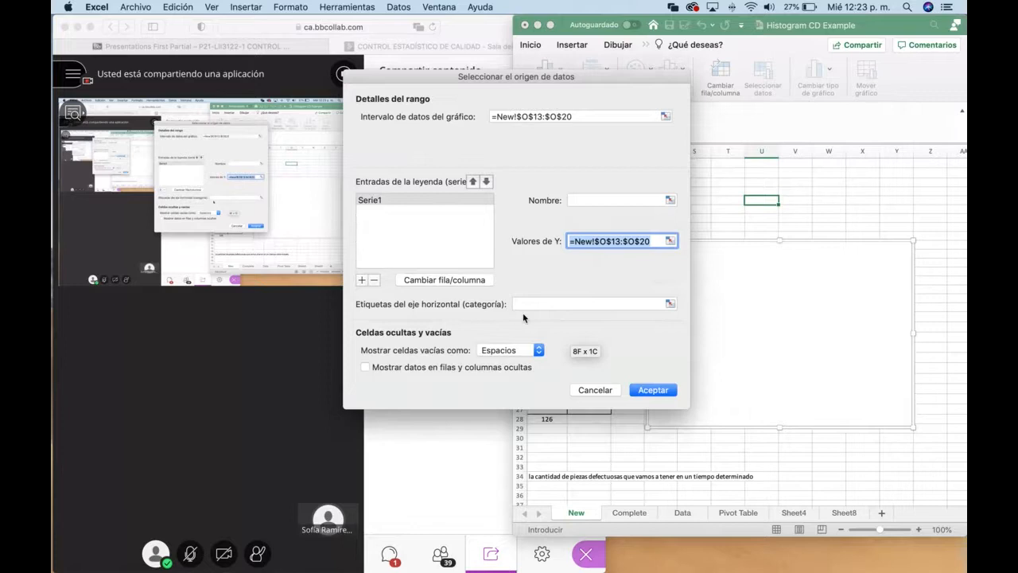
Step: Set the new series' horizontal axis labels to the class marks in P13:P20 of the New sheet and accept the data source
click(671, 303)
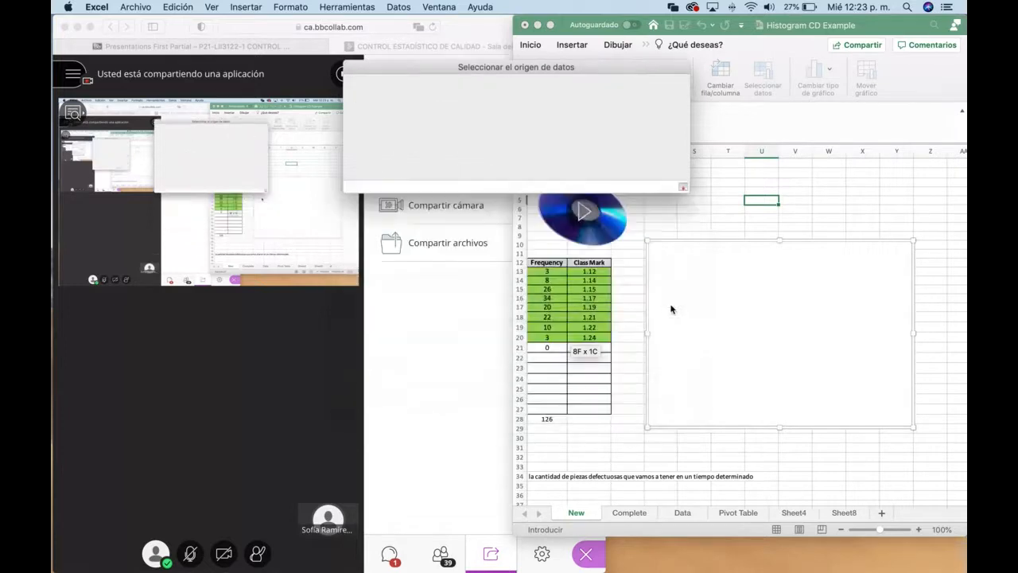
drag(589, 273, 580, 340)
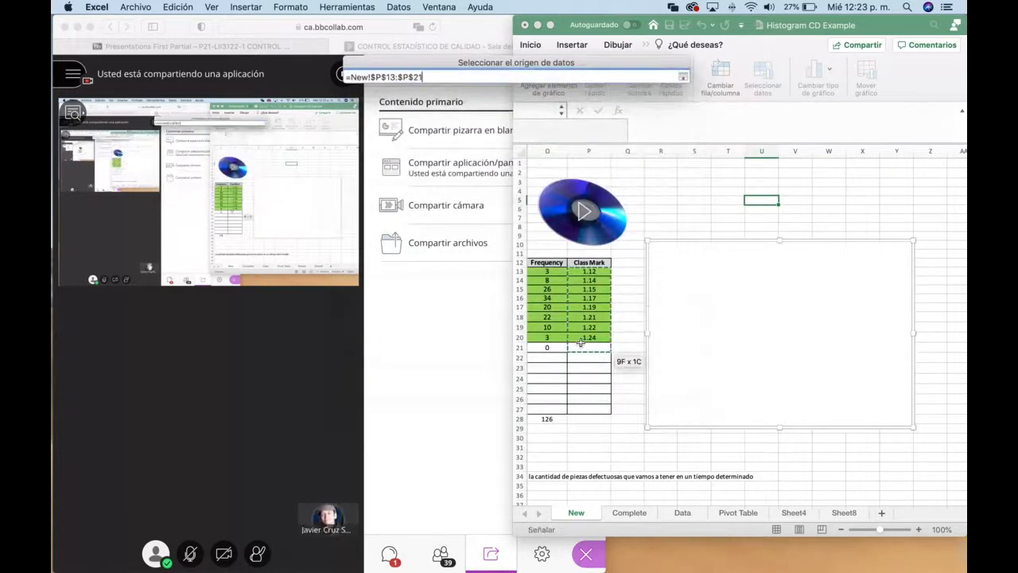
key(Return)
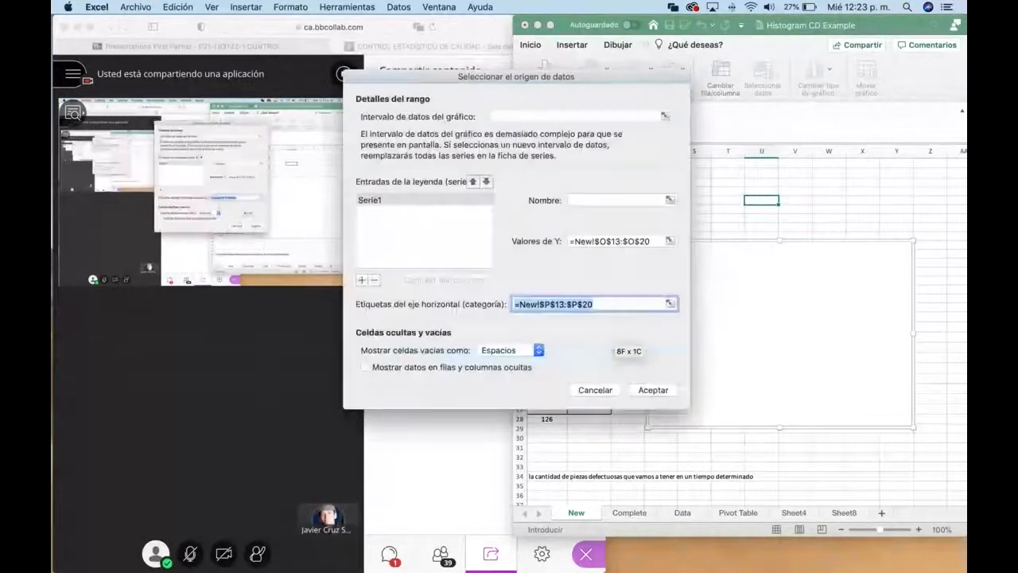
click(653, 390)
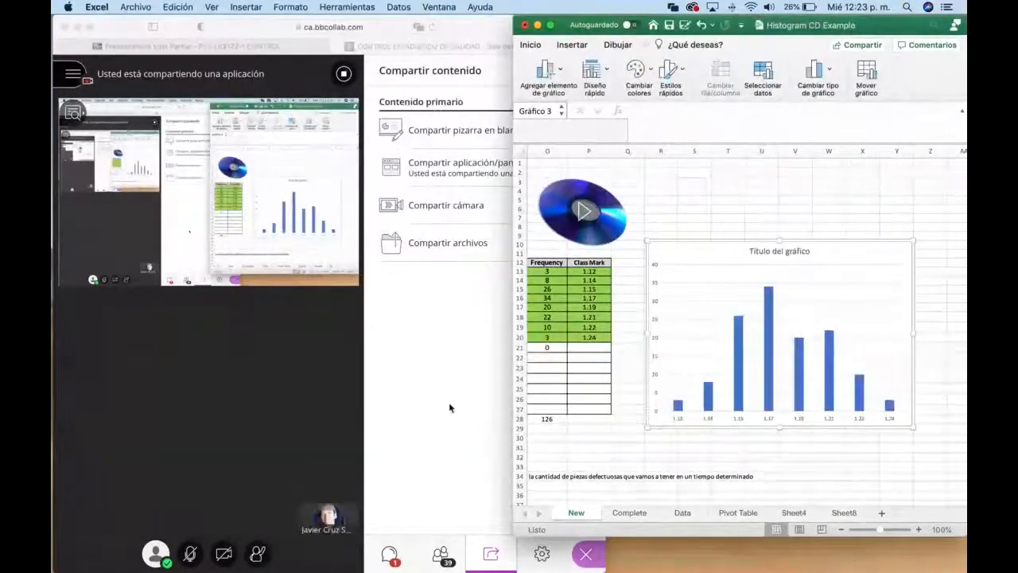
click(178, 559)
click(190, 556)
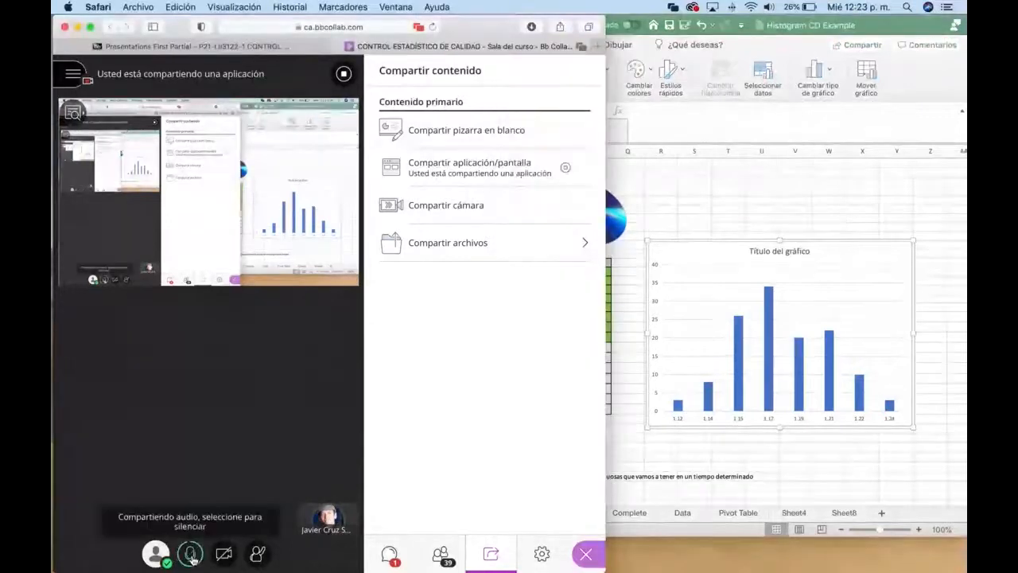
click(190, 559)
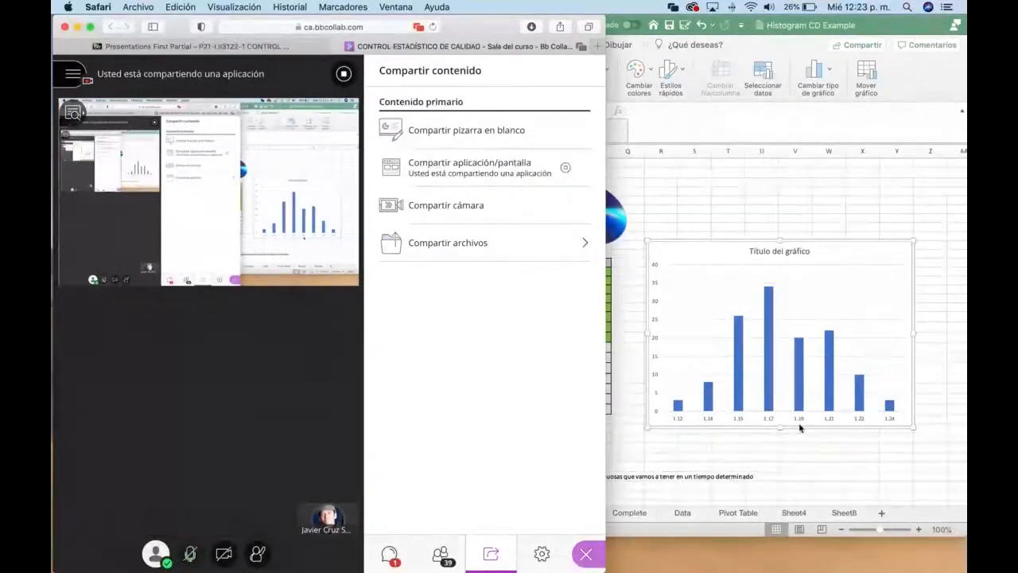
click(763, 421)
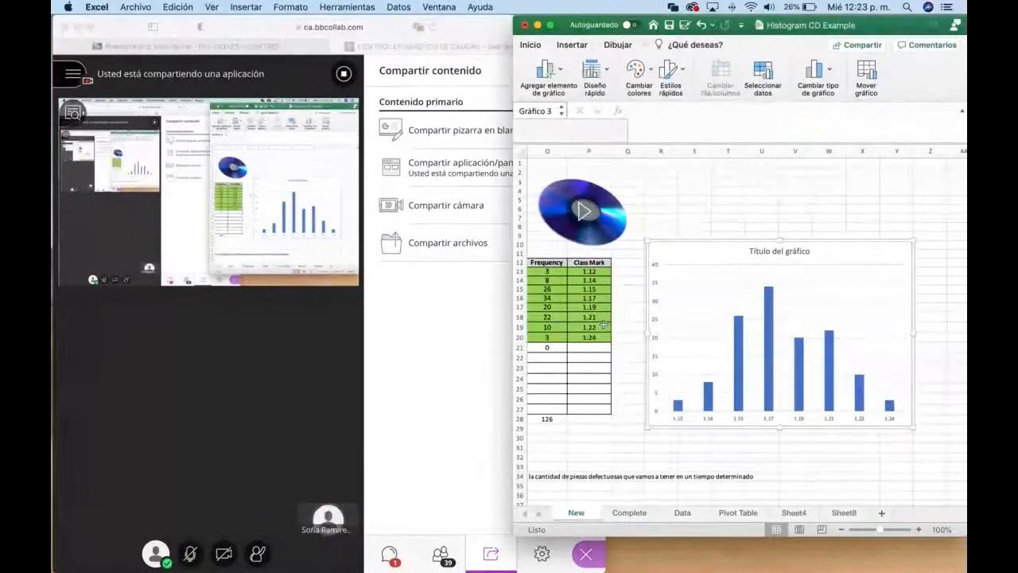
click(413, 340)
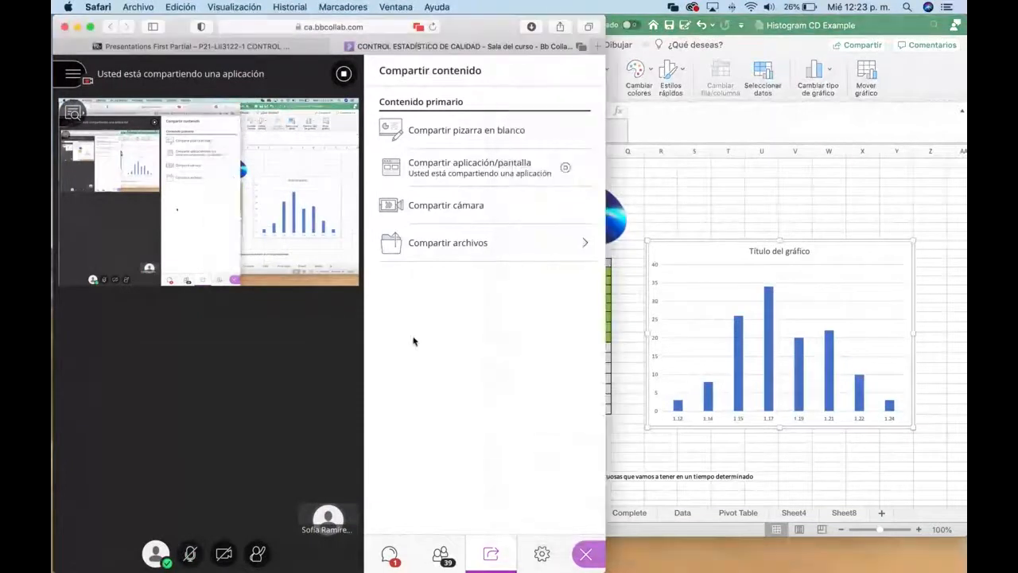
Step: Stop the Mac application sharing in the Collaborate session and hide the screen-sharing notice over the Windows Excel workbook
click(539, 557)
click(490, 556)
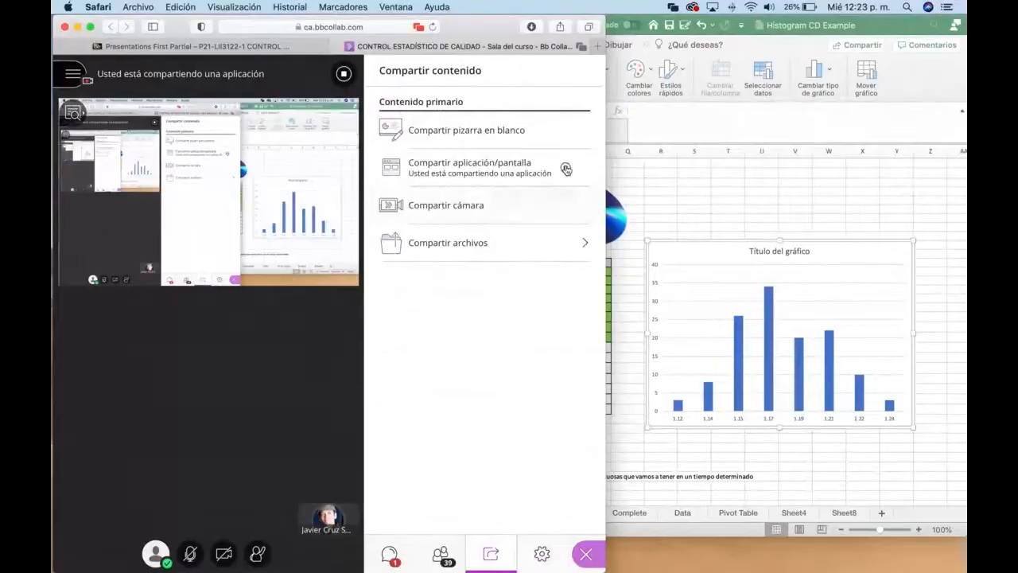
click(565, 170)
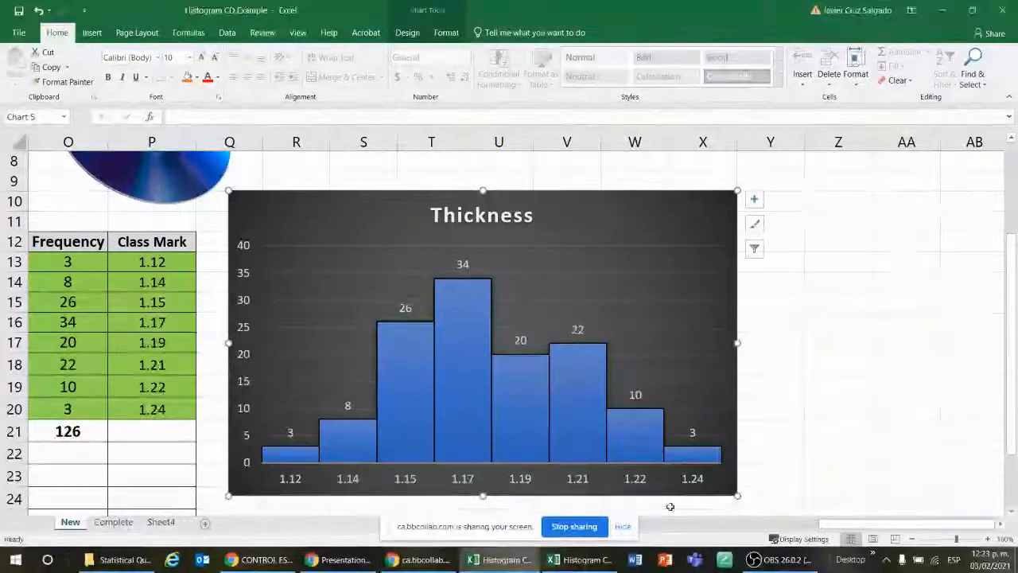
click(622, 525)
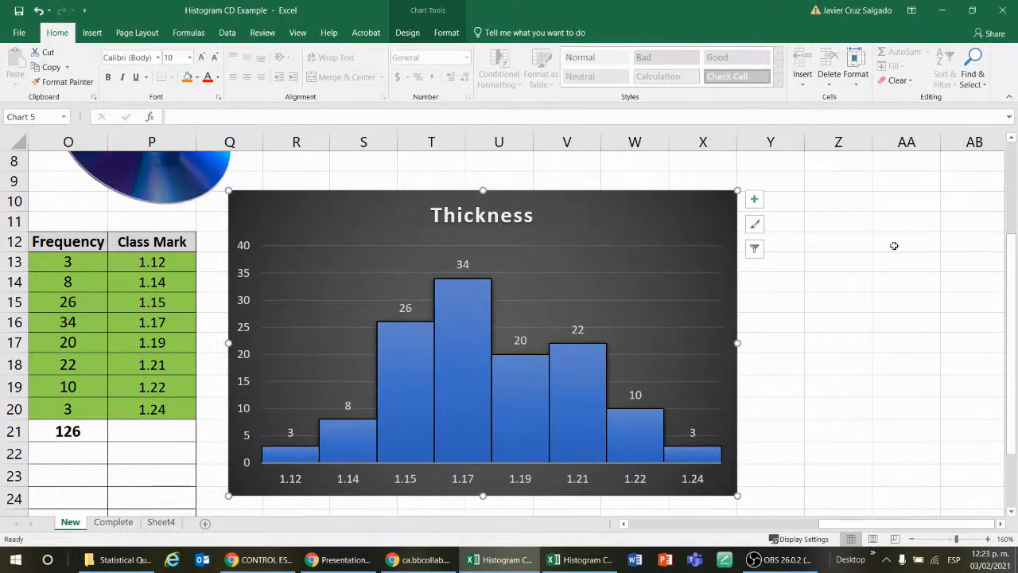
click(906, 322)
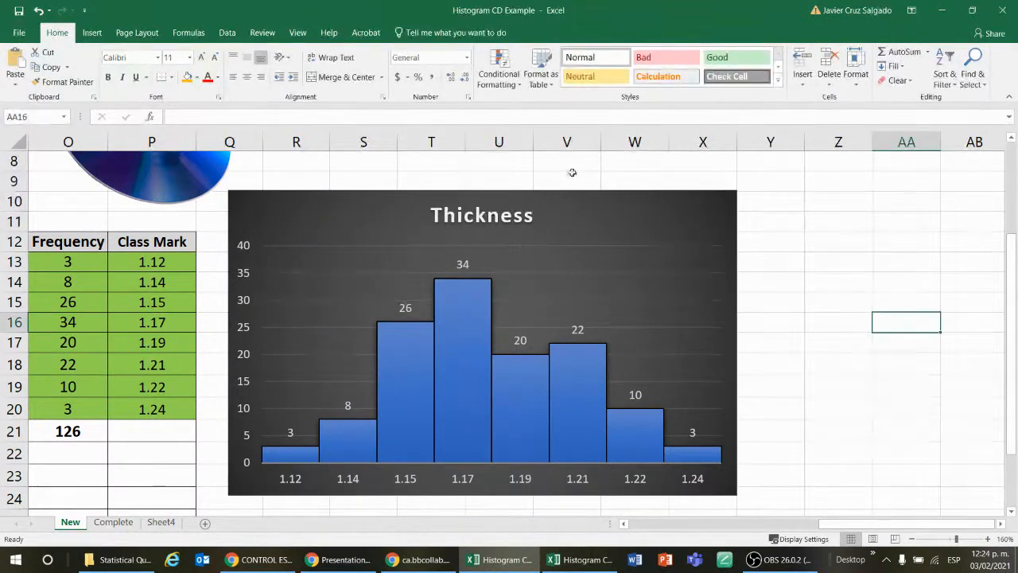
click(809, 215)
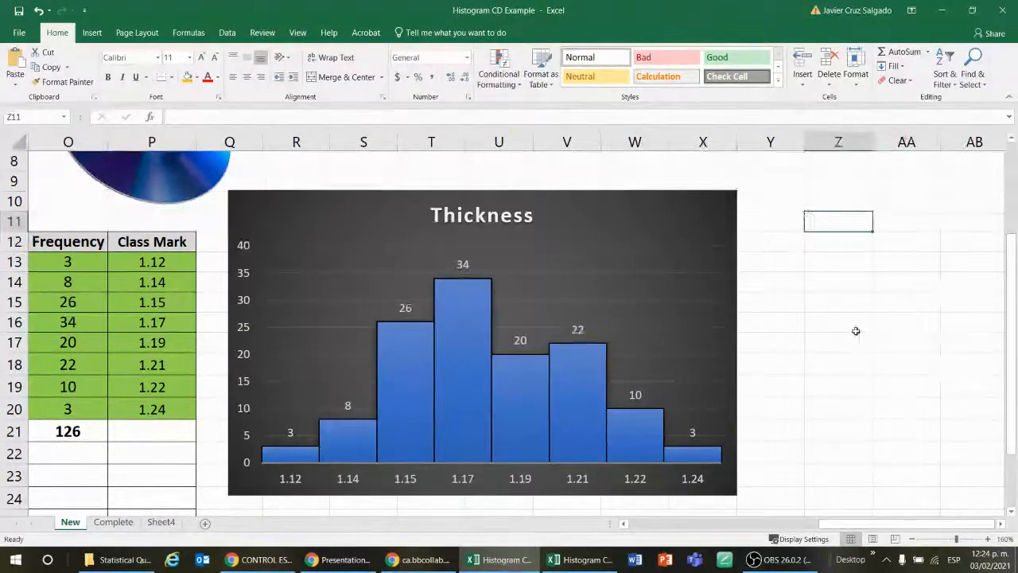
click(848, 366)
click(875, 308)
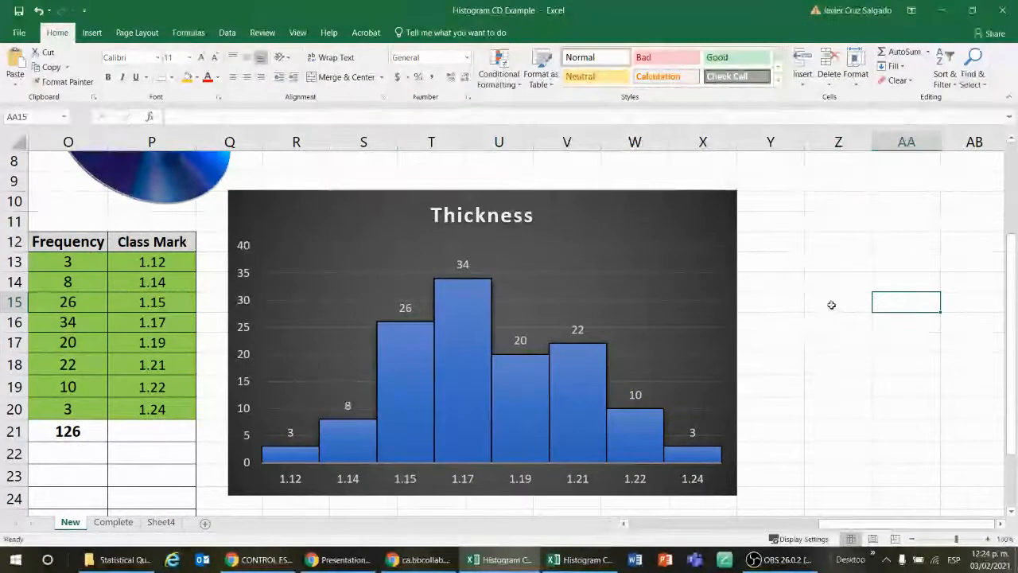
scroll(823, 303, down, 2)
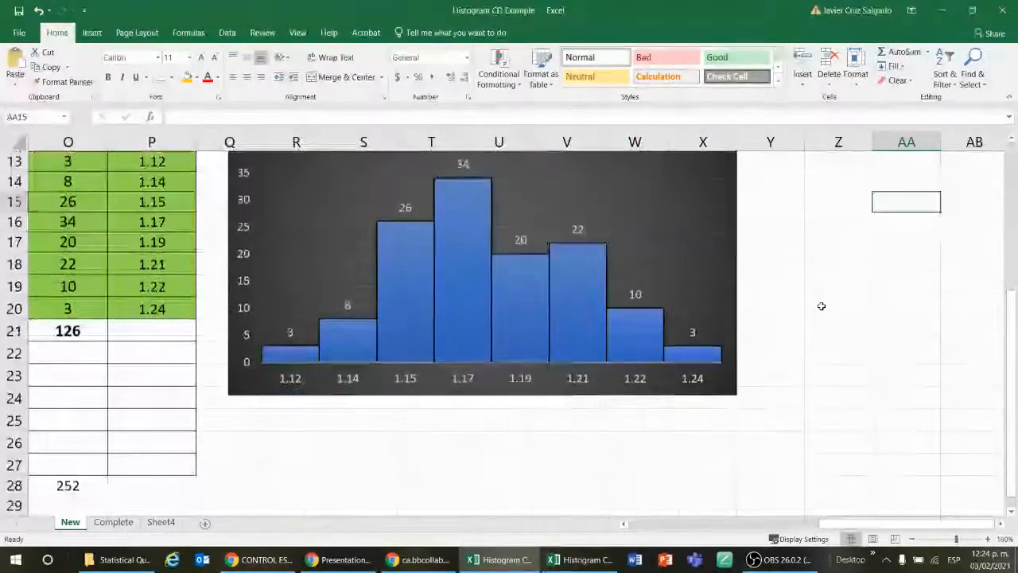
scroll(822, 305, up, 3)
drag(914, 524, 821, 524)
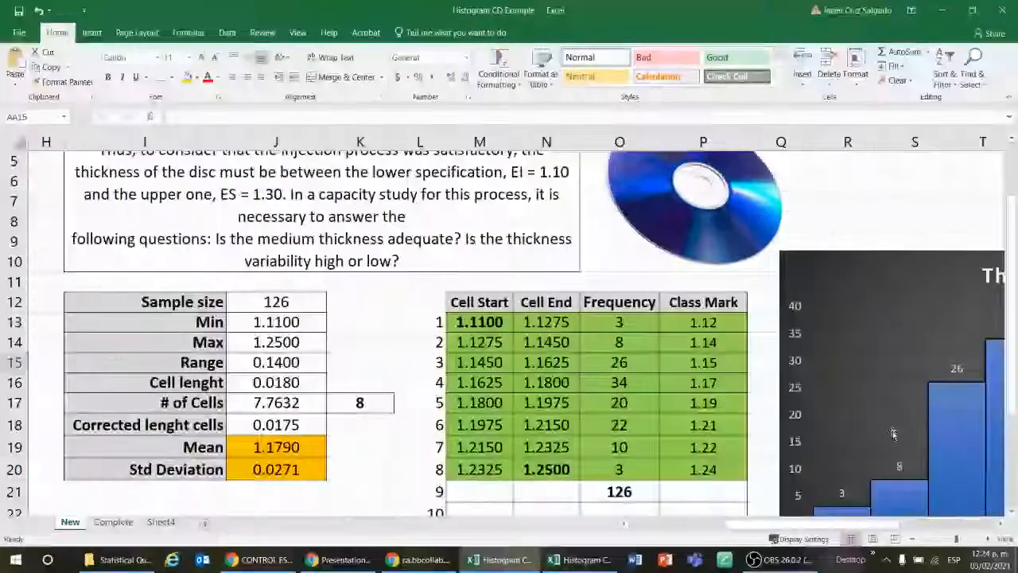
scroll(921, 358, down, 3)
scroll(921, 358, up, 3)
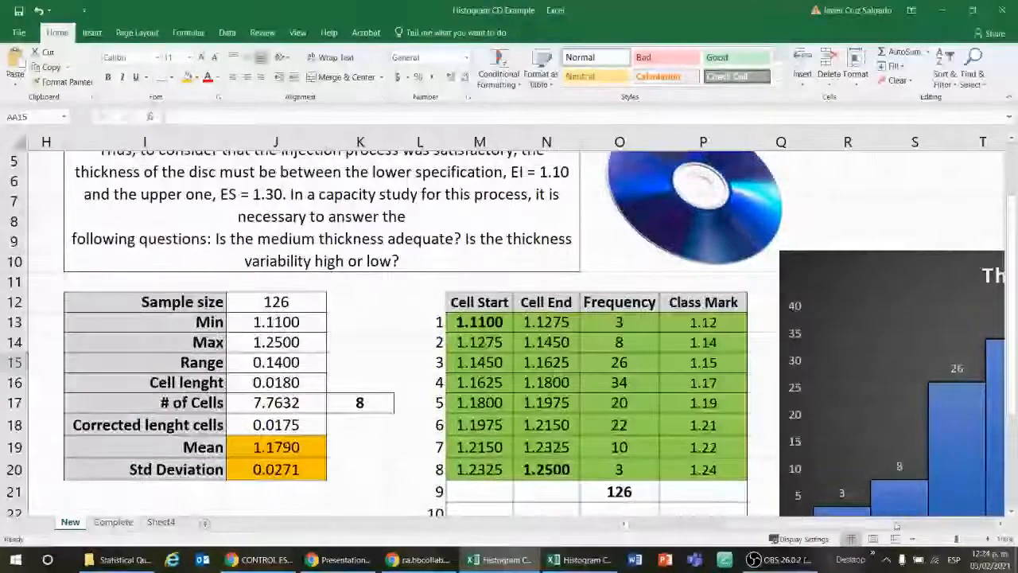
drag(898, 525, 926, 525)
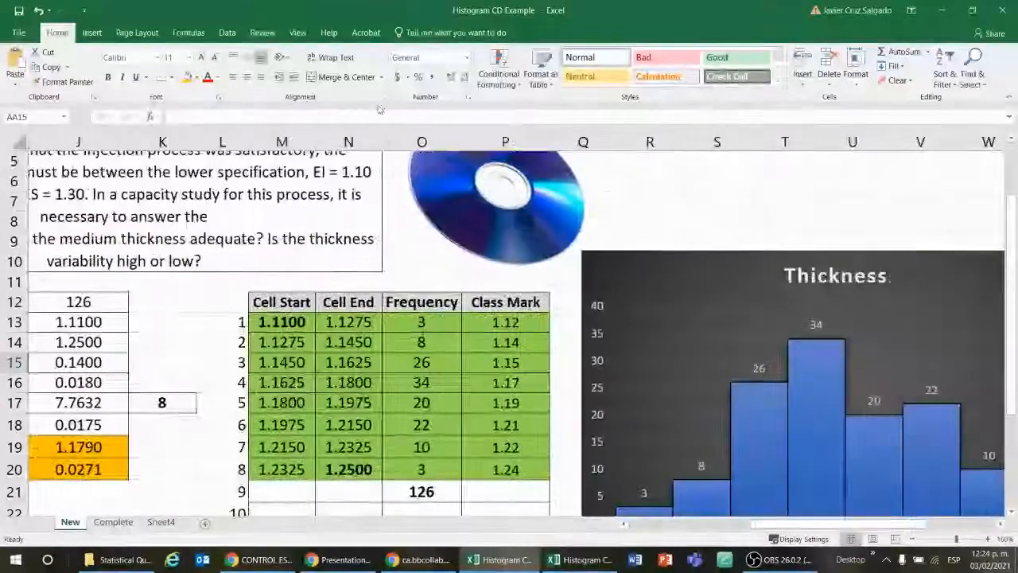
Step: Start the Histogram tool from Excel's Data Analysis add-in, magnifying the screen to 200% to show the command
click(227, 36)
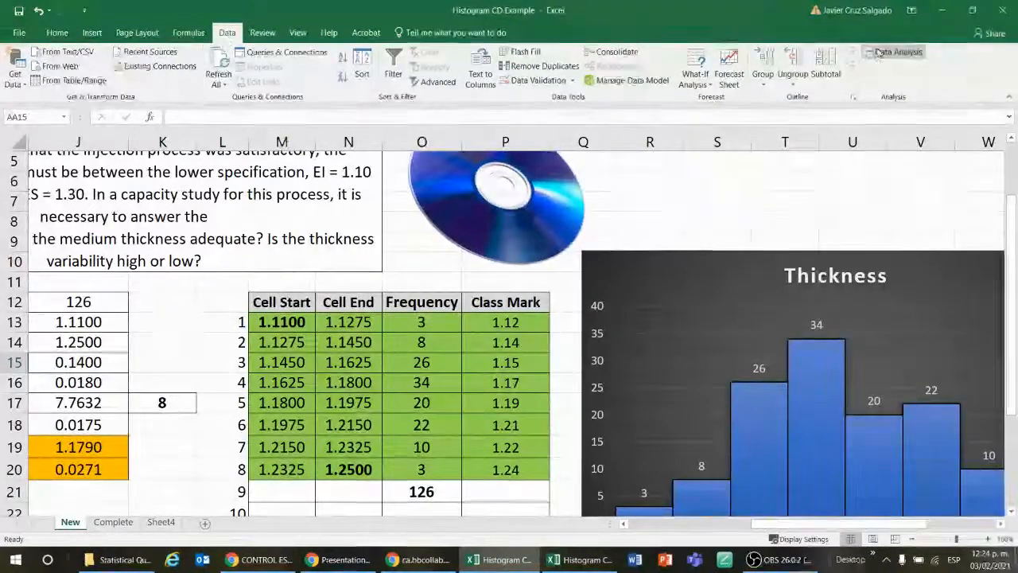
key(super+plus)
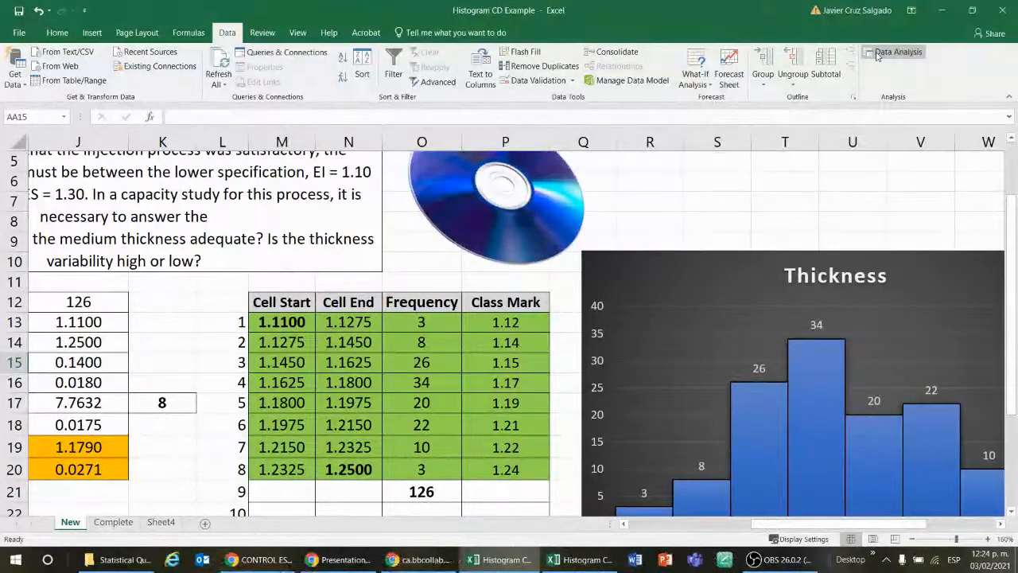
key(super+plus)
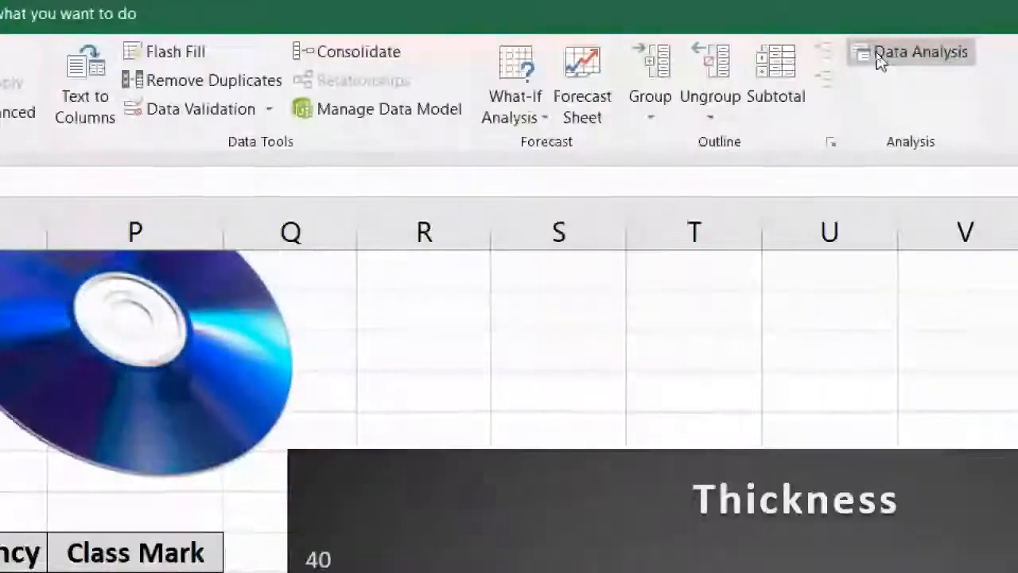
click(941, 52)
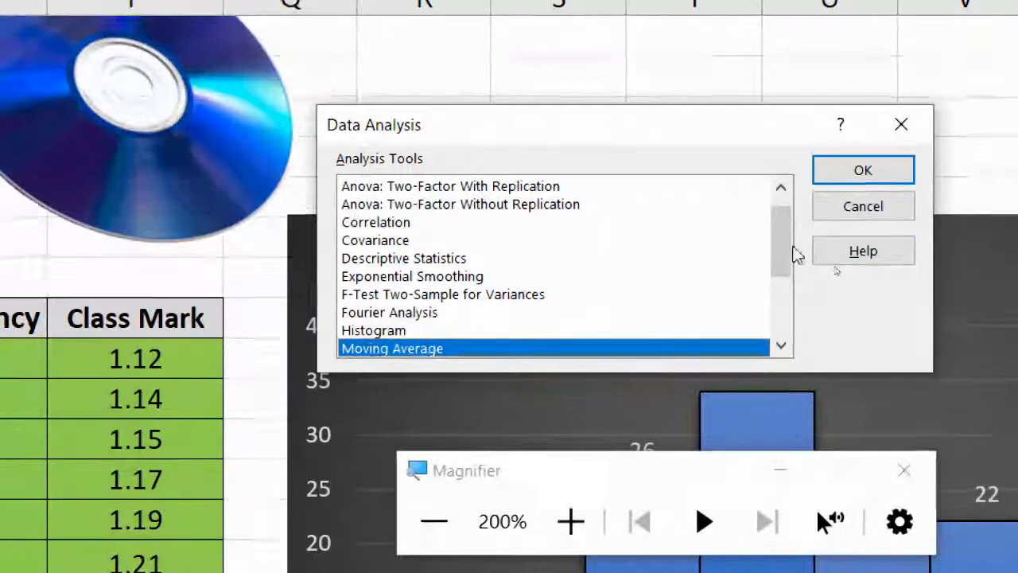
mouse_move(786, 252)
mouse_down()
mouse_move(785, 233)
mouse_move(786, 257)
mouse_up()
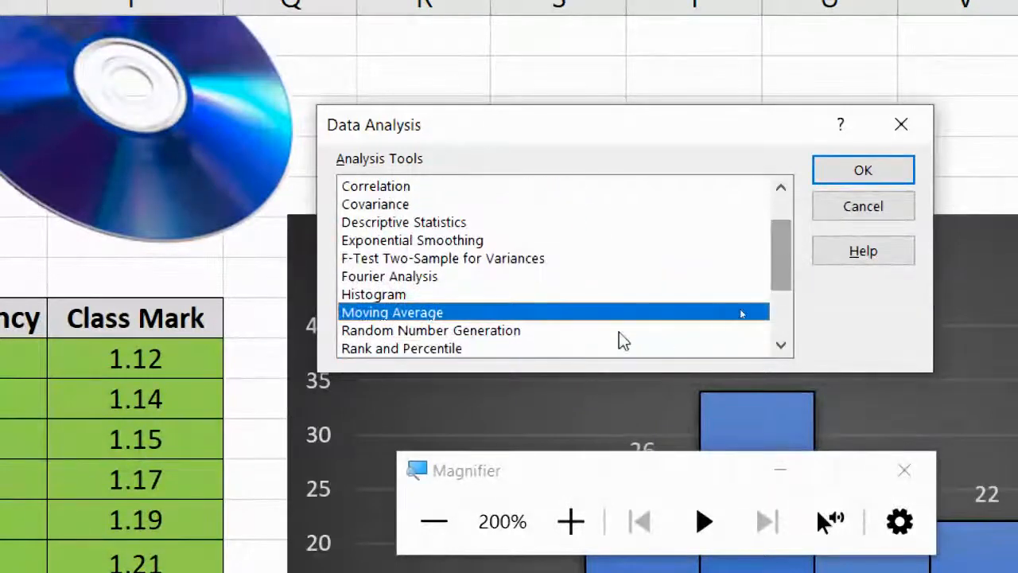
click(380, 295)
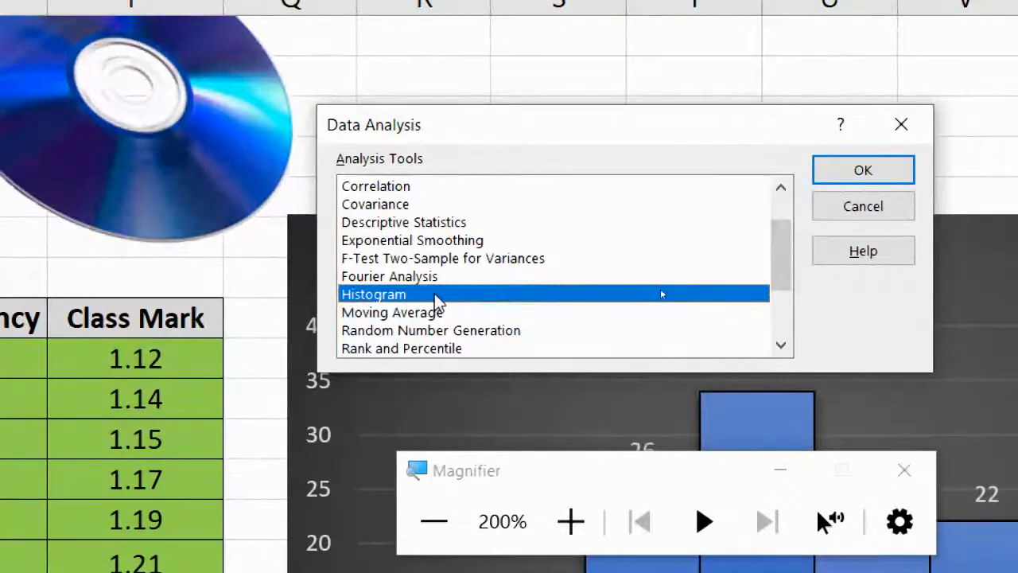
click(863, 170)
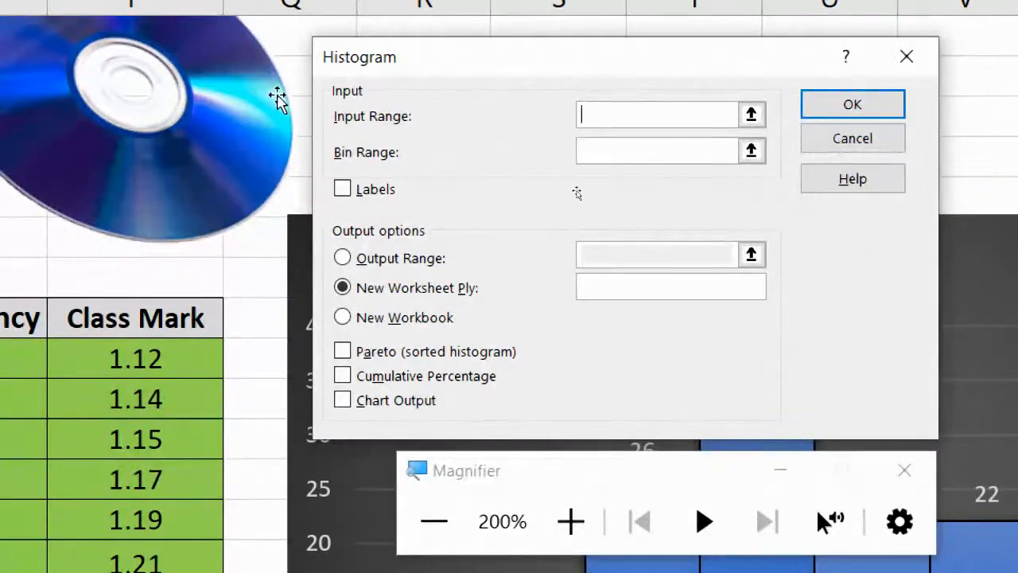
Step: Set the histogram's input range to the thickness measurements in B3:G23 and move the dialog and Magnifier window out of the way
click(750, 120)
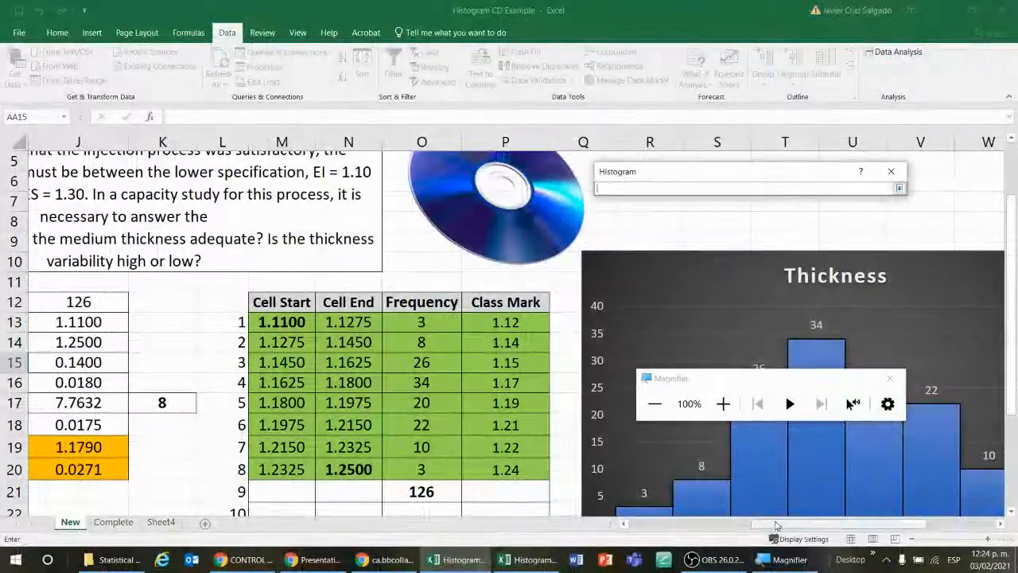
drag(777, 525, 705, 525)
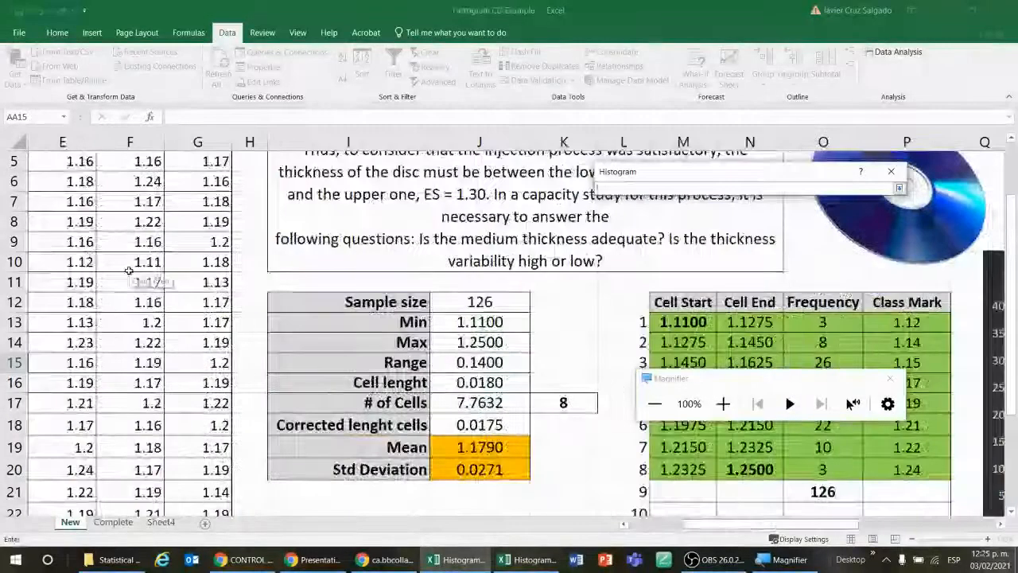
scroll(199, 238, up, 2)
click(201, 206)
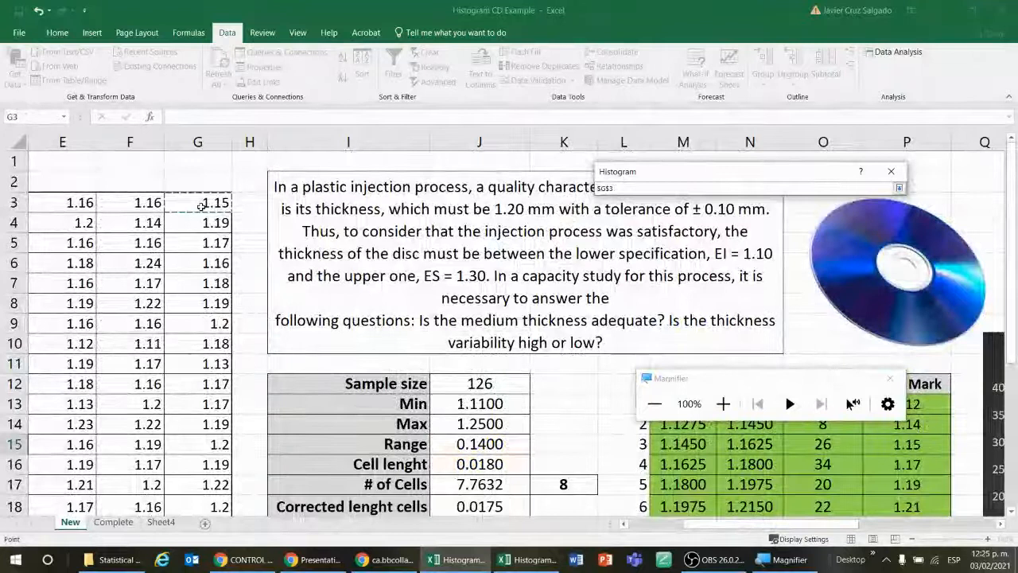
key(ctrl+shift+Left)
key(ctrl+shift+Down)
key(Return)
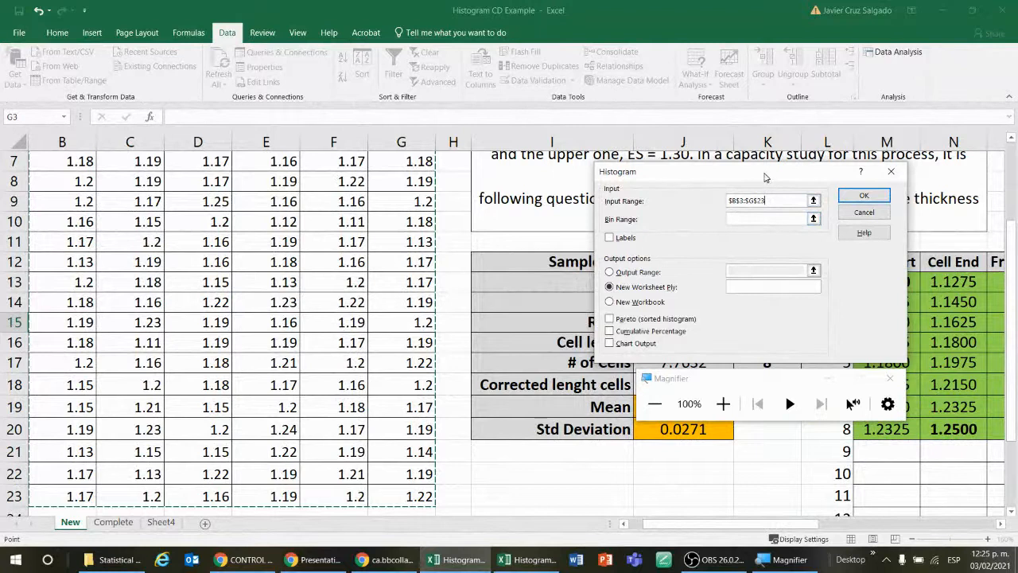
drag(765, 177, 703, 219)
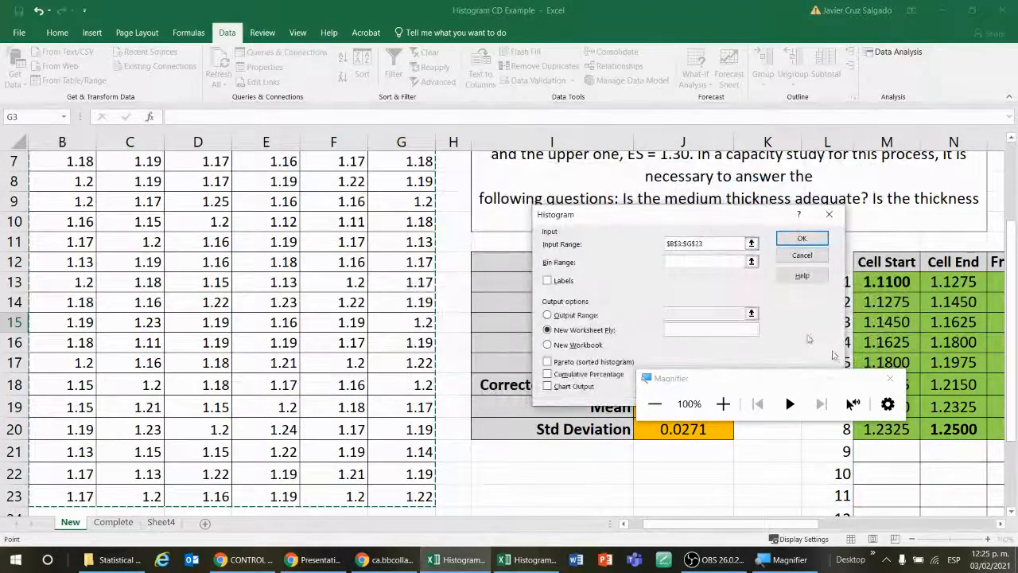
click(828, 383)
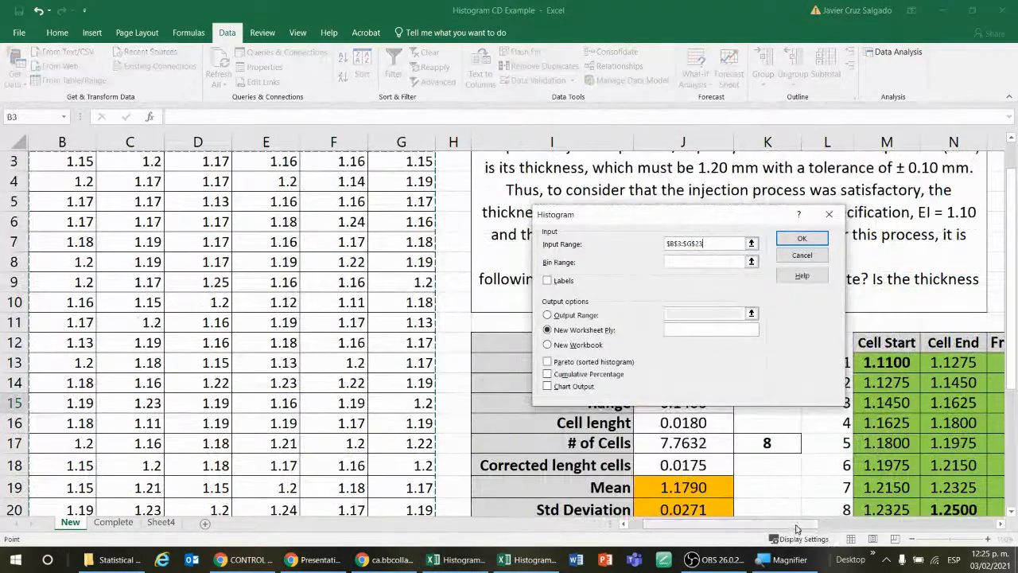
Step: Set the histogram's bin range to the Cell End values in N13:N20
drag(797, 524, 932, 524)
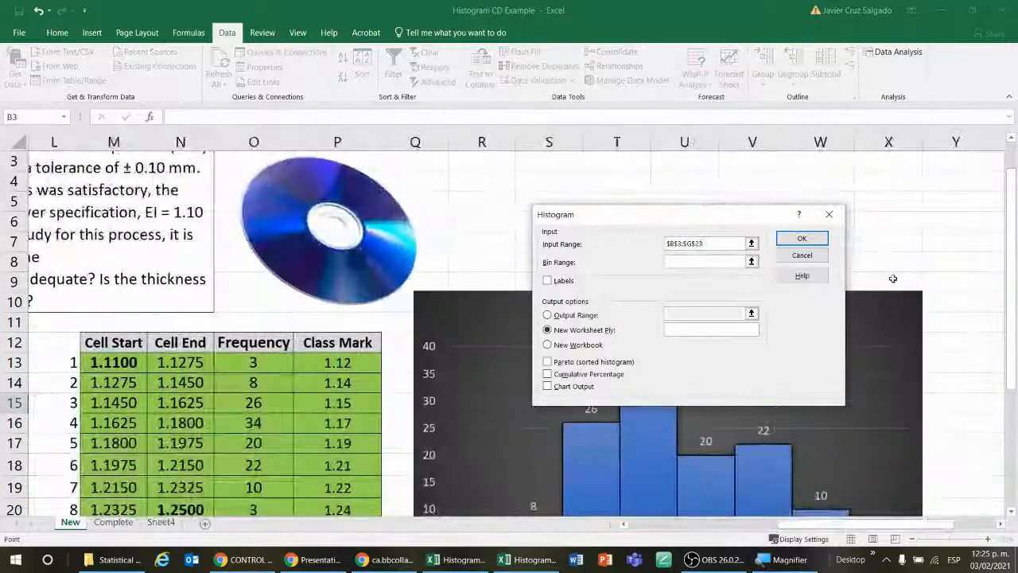
scroll(893, 279, down, 1)
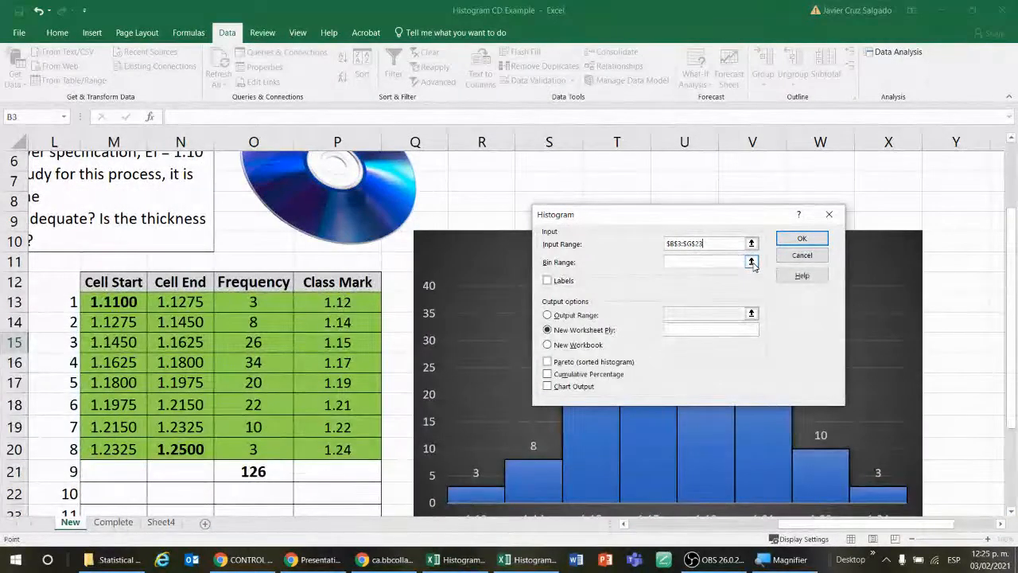
click(752, 262)
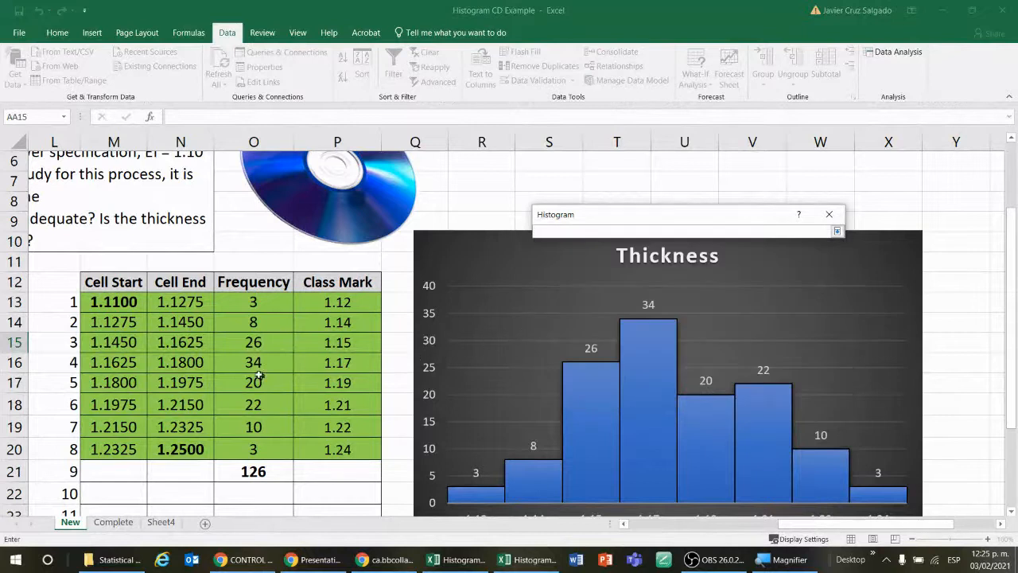
drag(213, 298, 204, 448)
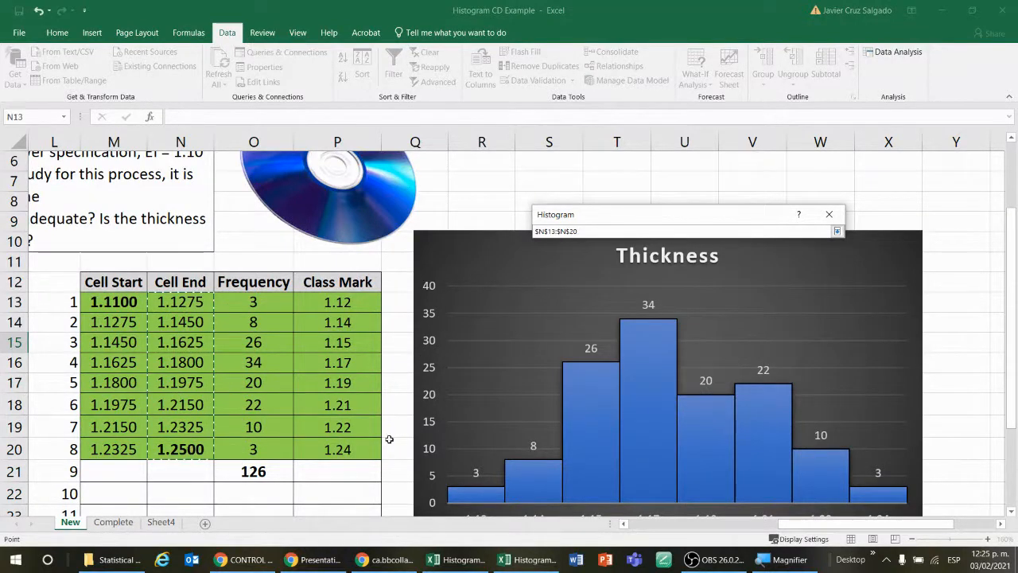
key(Return)
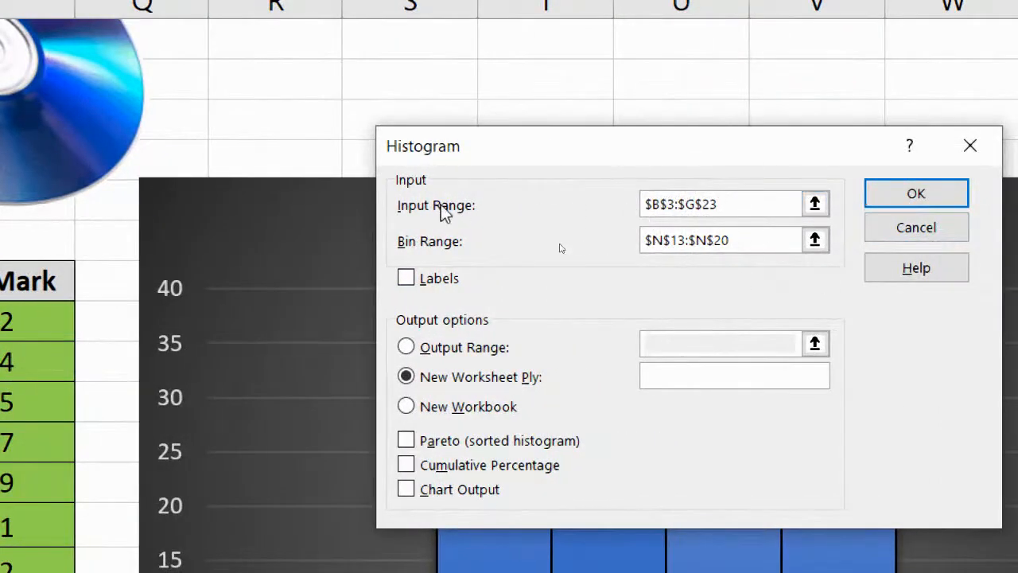
key(Tab)
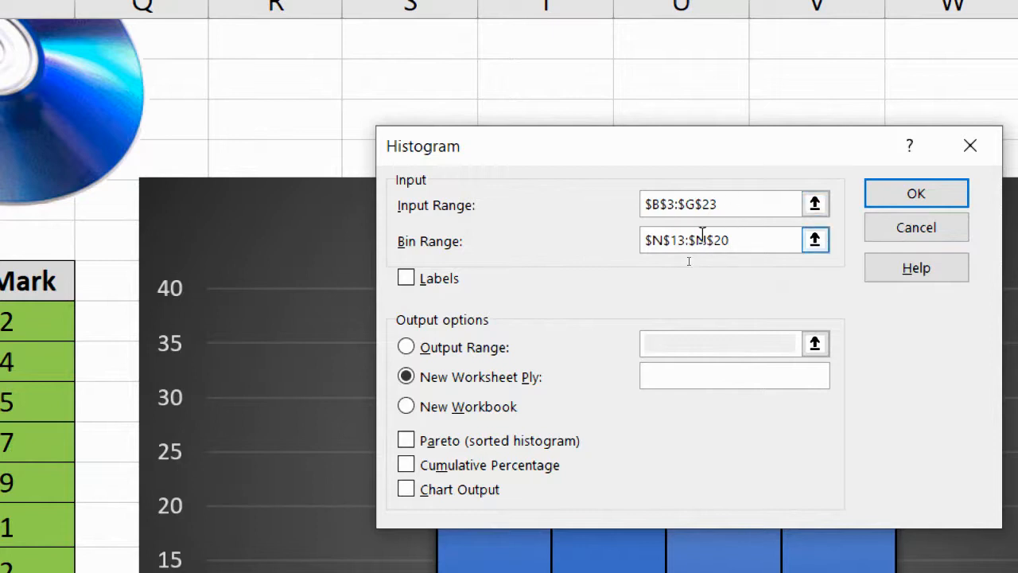
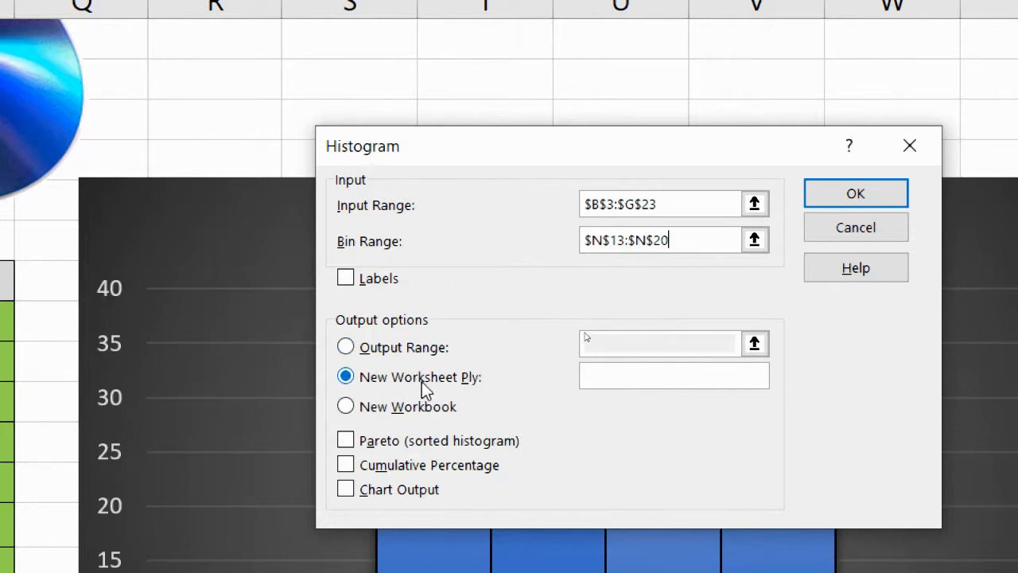
Step: Set the histogram's output range to cell R26, enable chart output, and generate the frequency table and chart
click(345, 347)
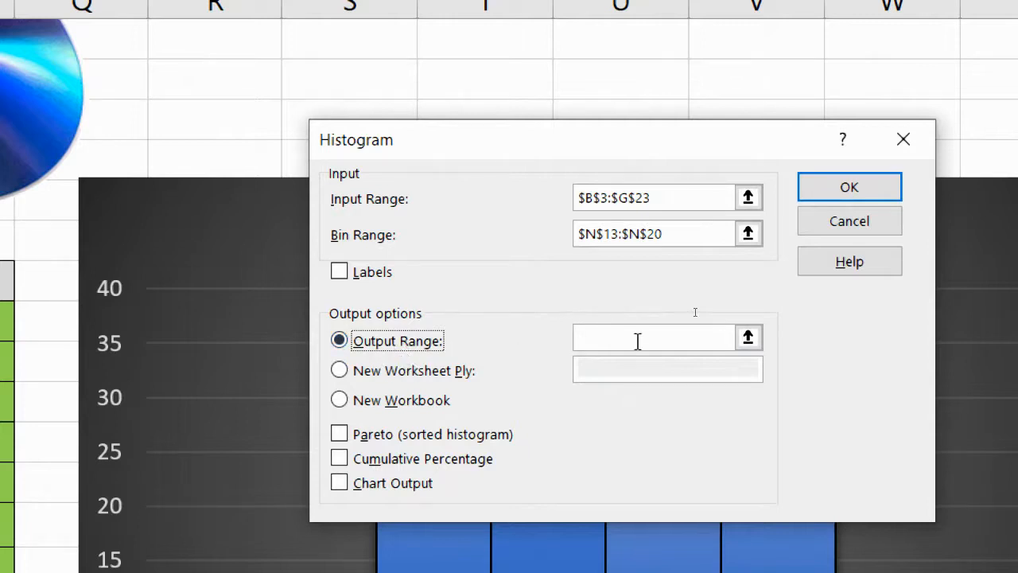
click(744, 338)
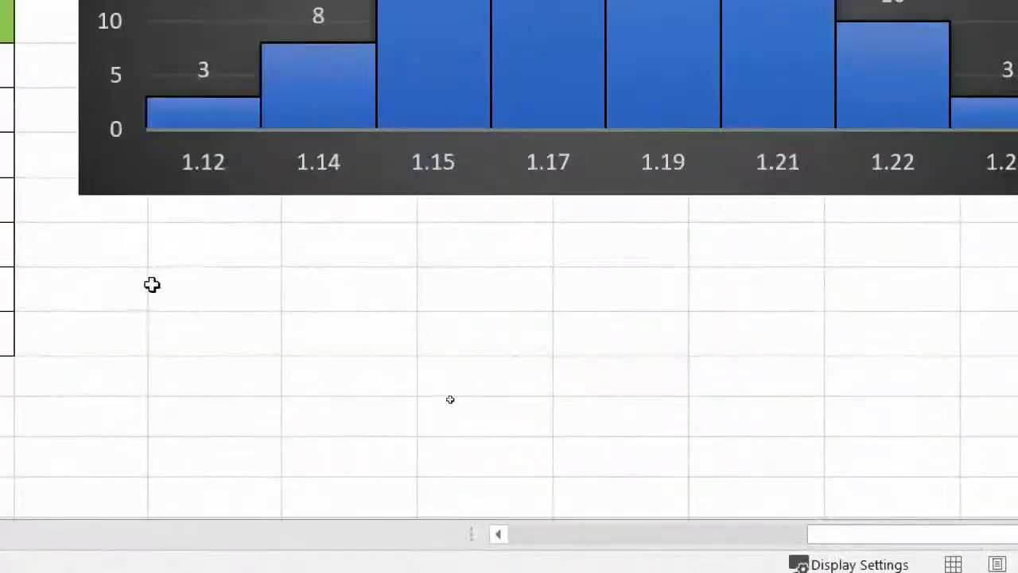
click(205, 284)
key(Return)
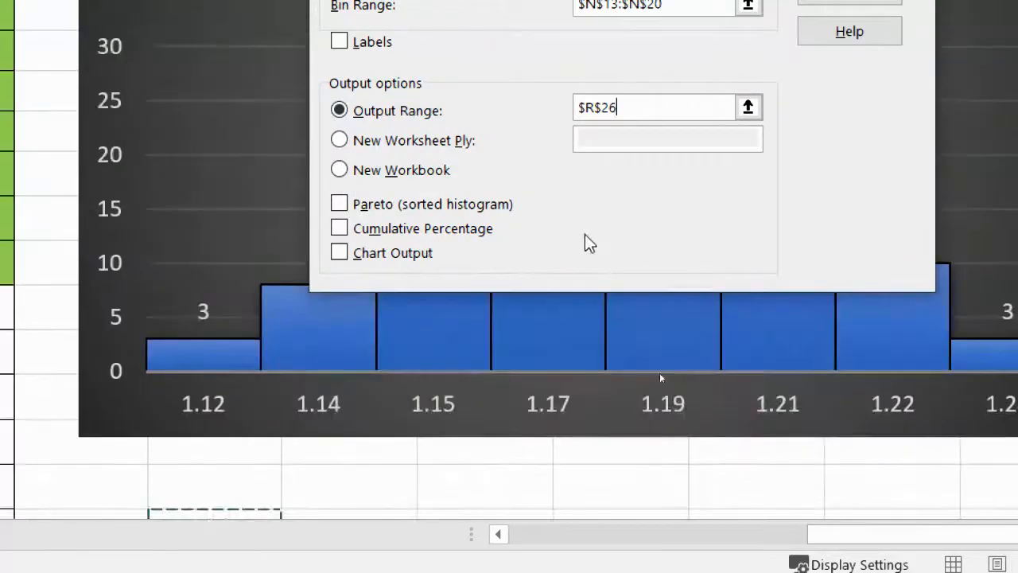
click(342, 252)
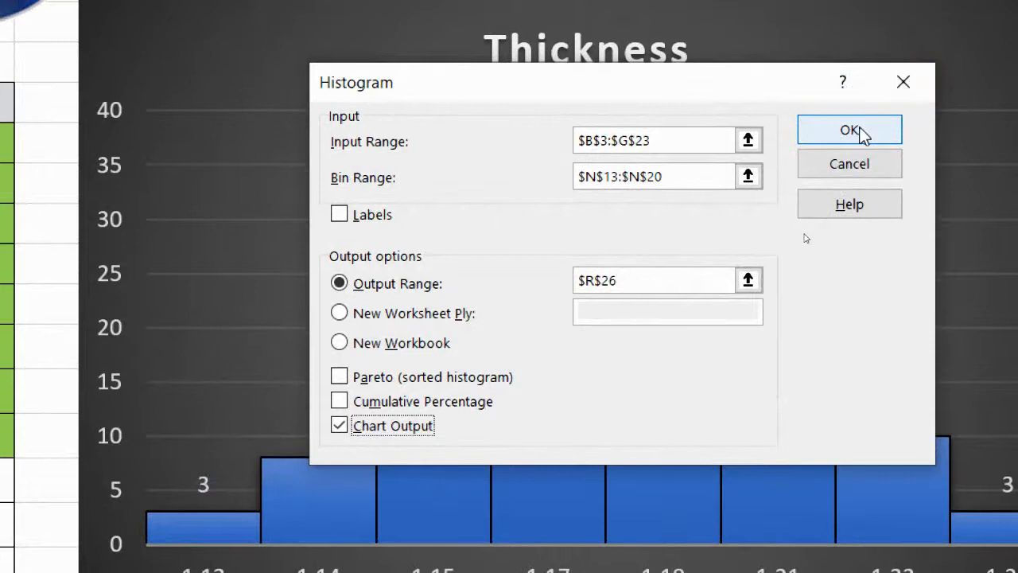
click(850, 130)
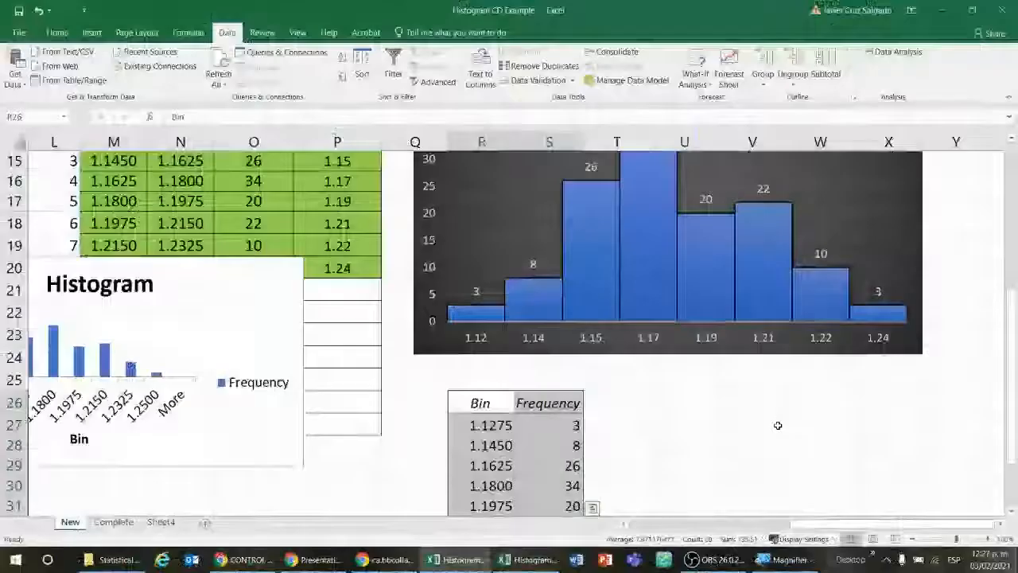
Step: Move the generated Histogram chart off the class table to the empty area beside the Bin and Frequency table, starting around column W, row 25
scroll(493, 239, down, 1)
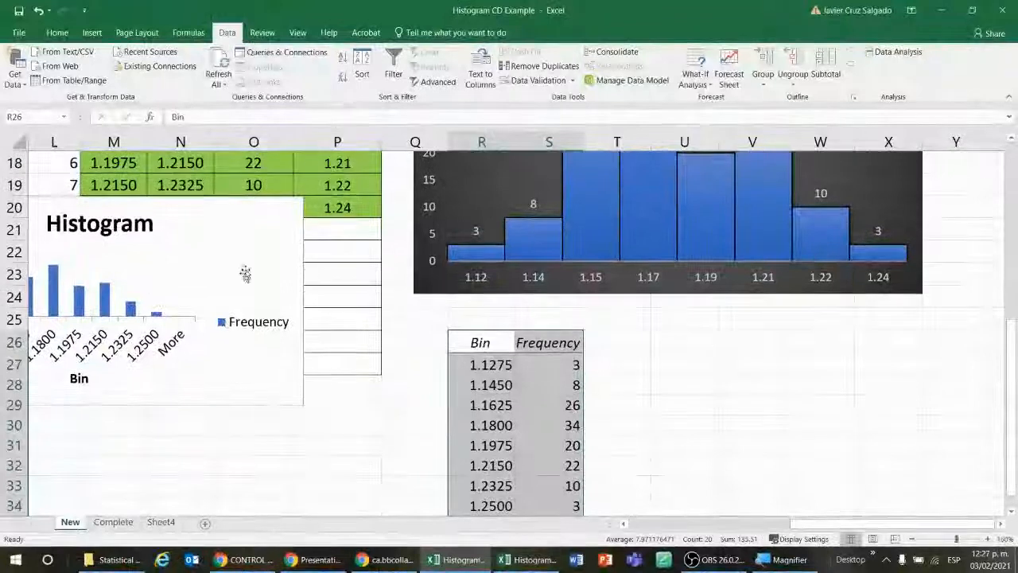
drag(243, 272, 927, 371)
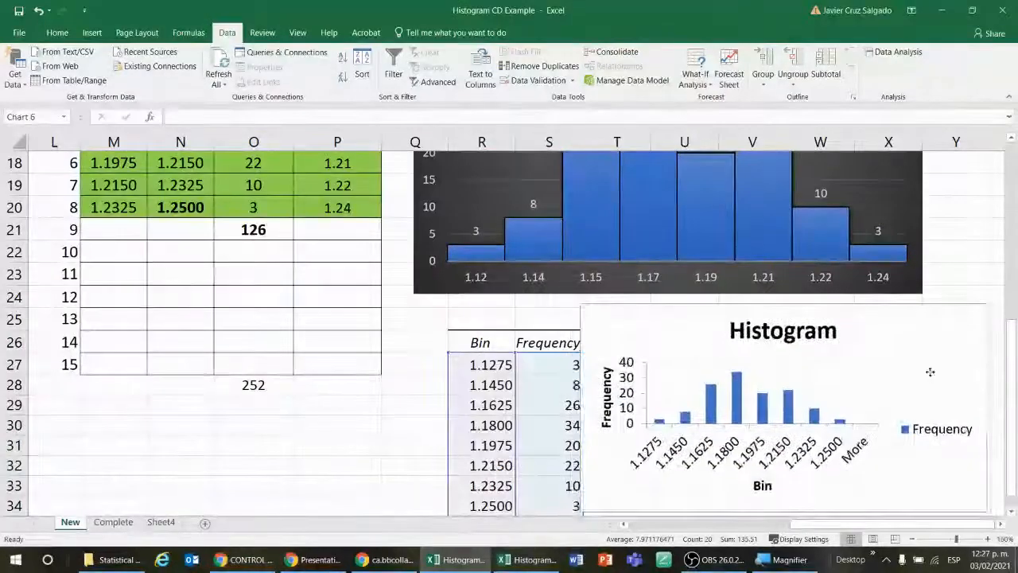
scroll(1000, 523, right, 5)
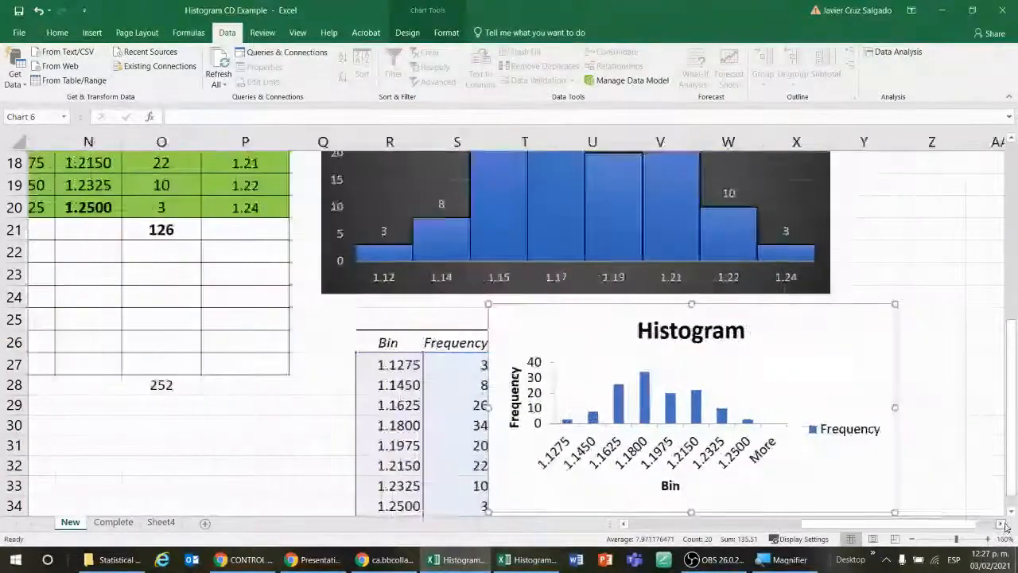
drag(741, 382, 846, 374)
scroll(942, 322, down, 2)
scroll(943, 322, up, 1)
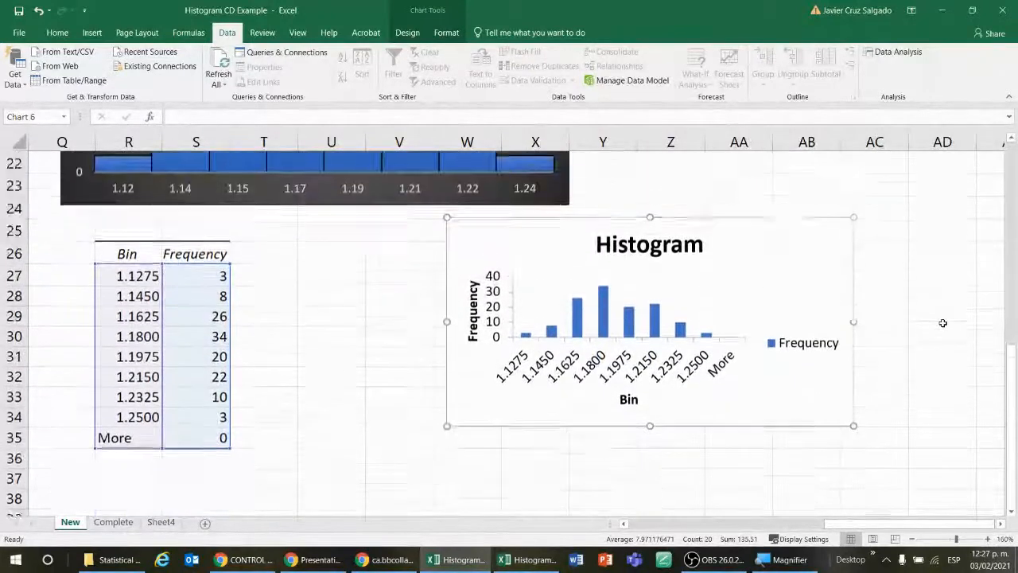
Step: Enlarge the generated Histogram chart downward and on both sides to span about columns V to AC and rows 25 to 37
click(322, 316)
drag(115, 275, 227, 460)
click(749, 249)
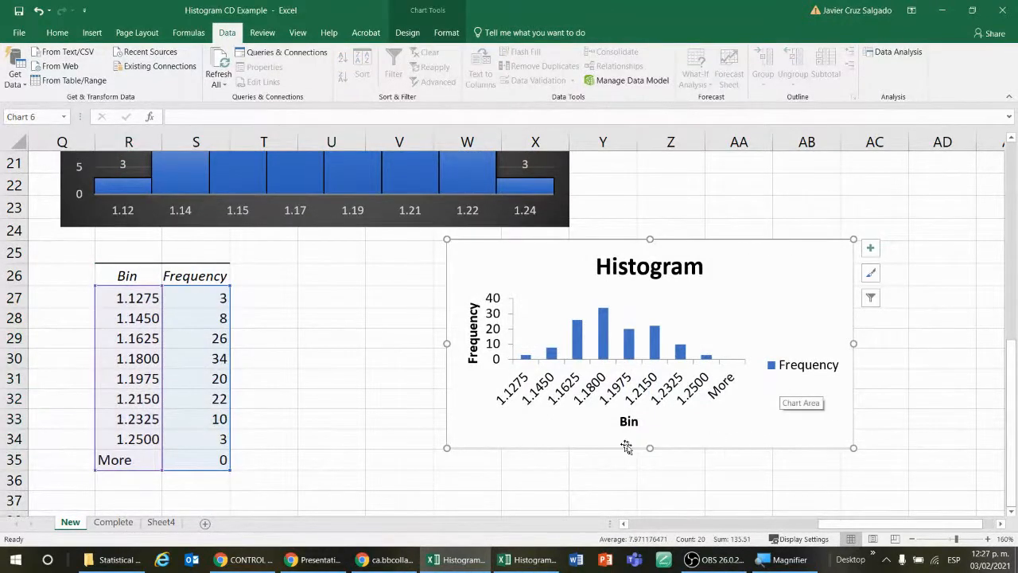
drag(650, 445, 650, 482)
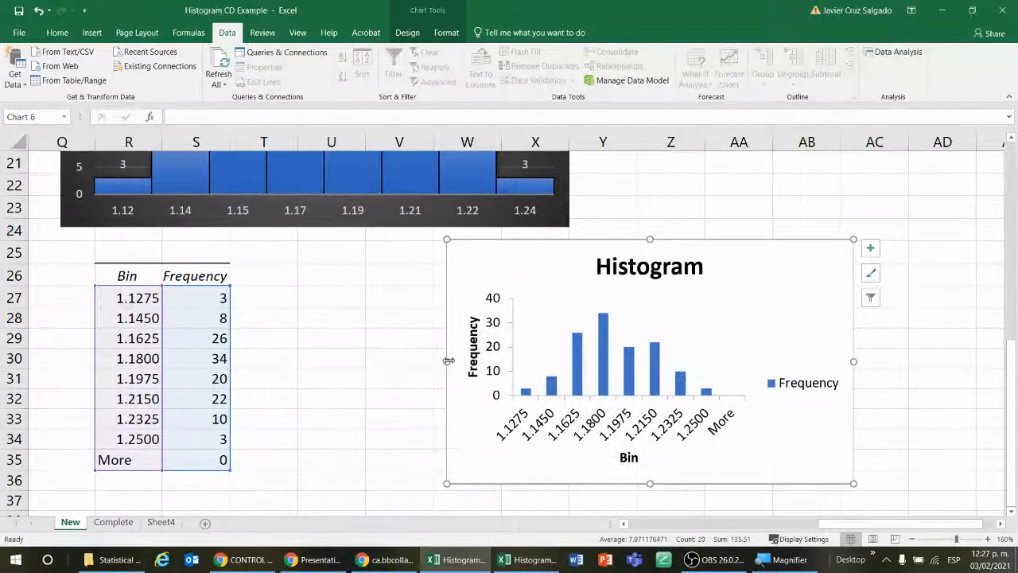
drag(448, 361, 381, 363)
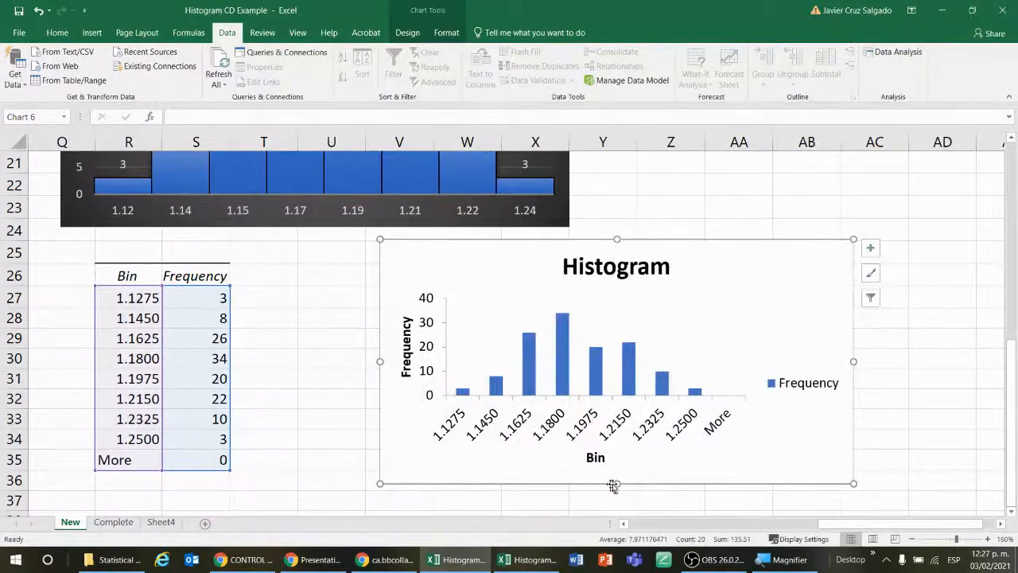
drag(617, 482, 618, 508)
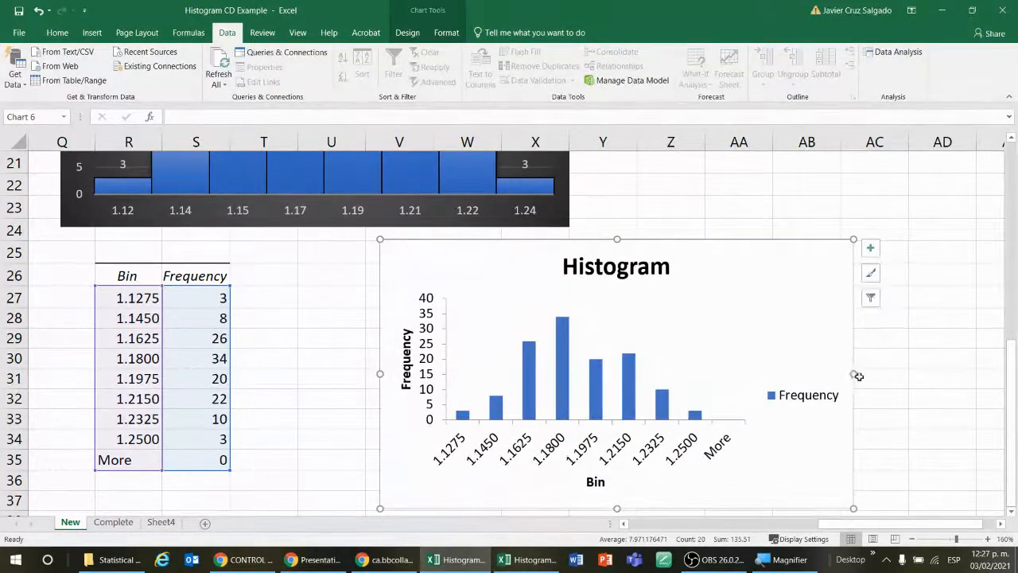
drag(852, 373, 898, 373)
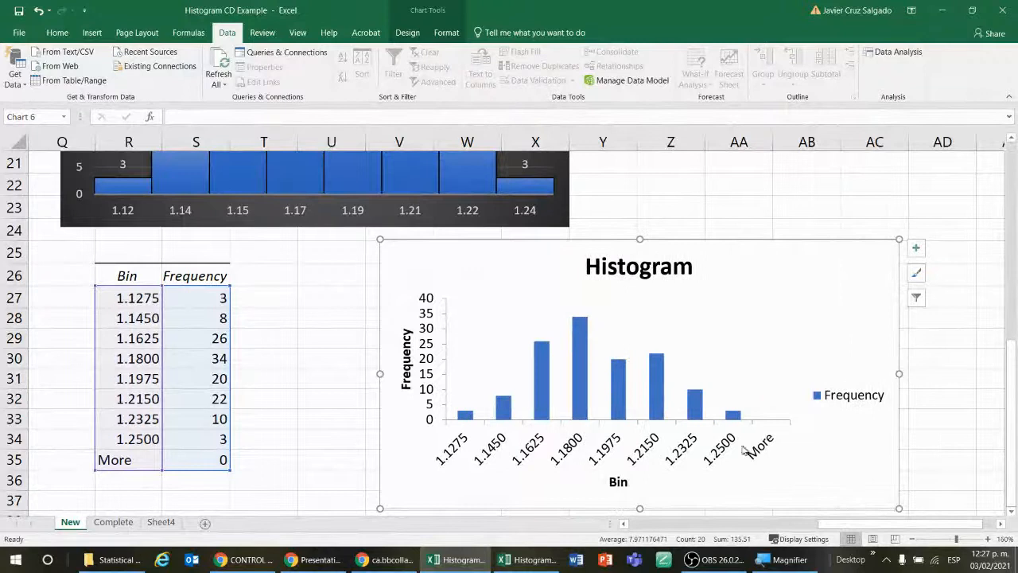
Step: Delete the Frequency legend from the generated Histogram chart and add data labels to its columns
click(854, 404)
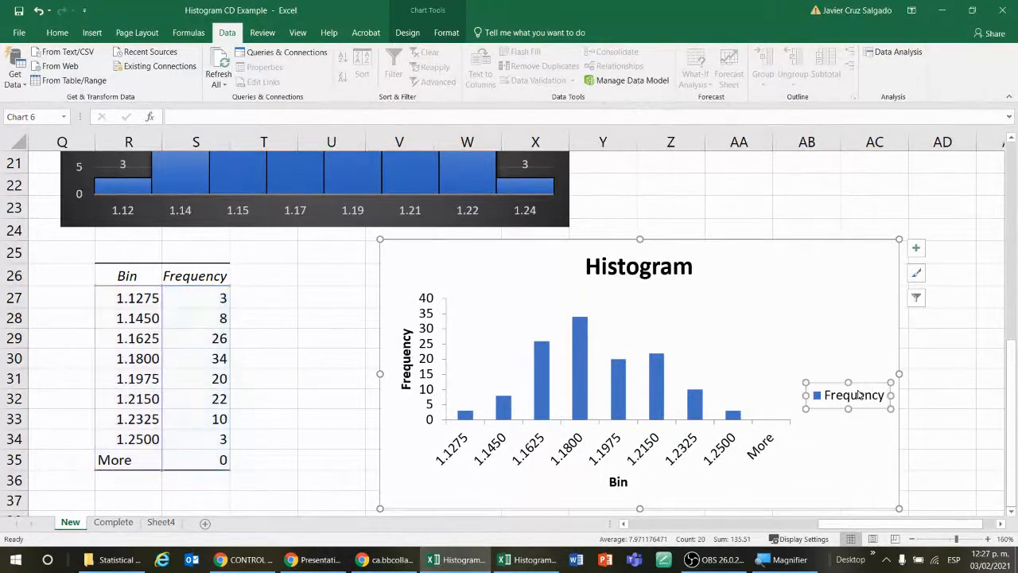
key(Delete)
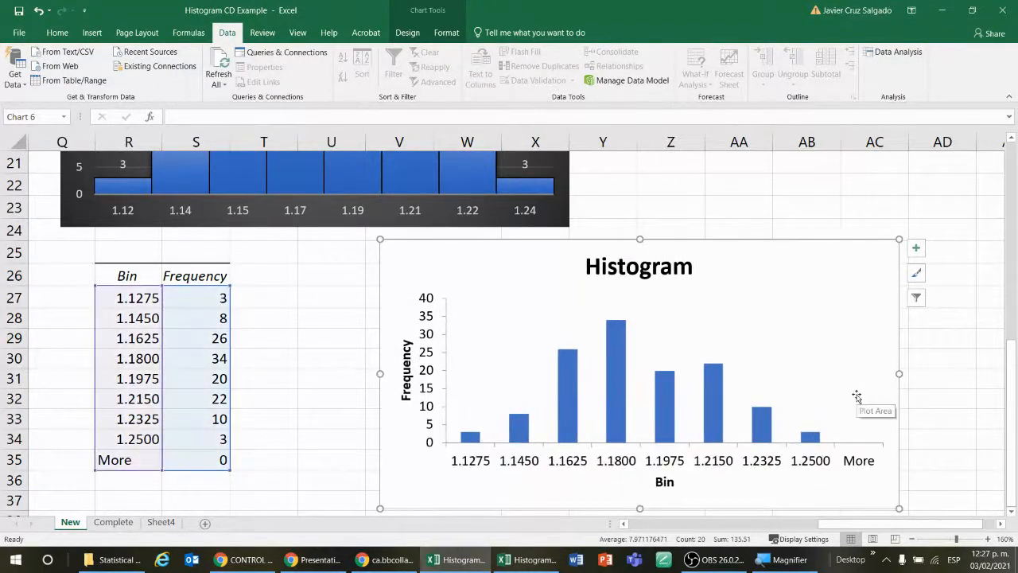
click(917, 249)
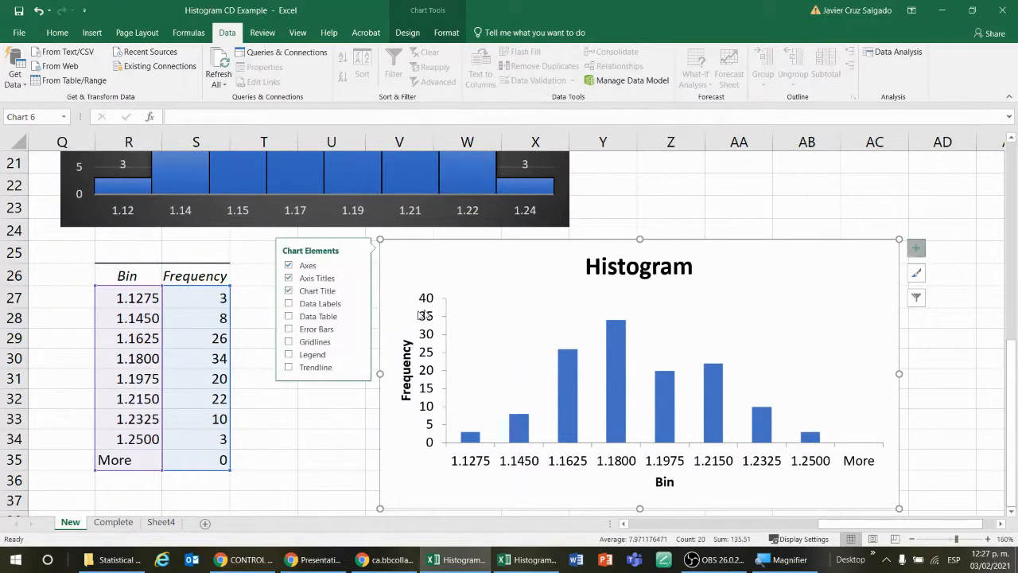
click(315, 305)
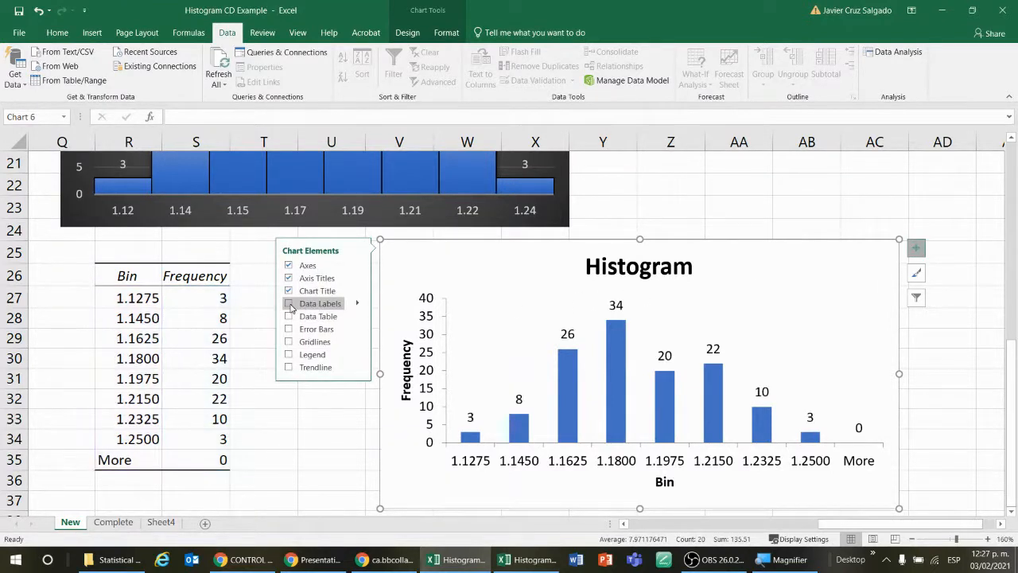
Step: Apply the grey gradient chart style with gridlines and labels inside the columns to the generated Histogram chart
click(916, 274)
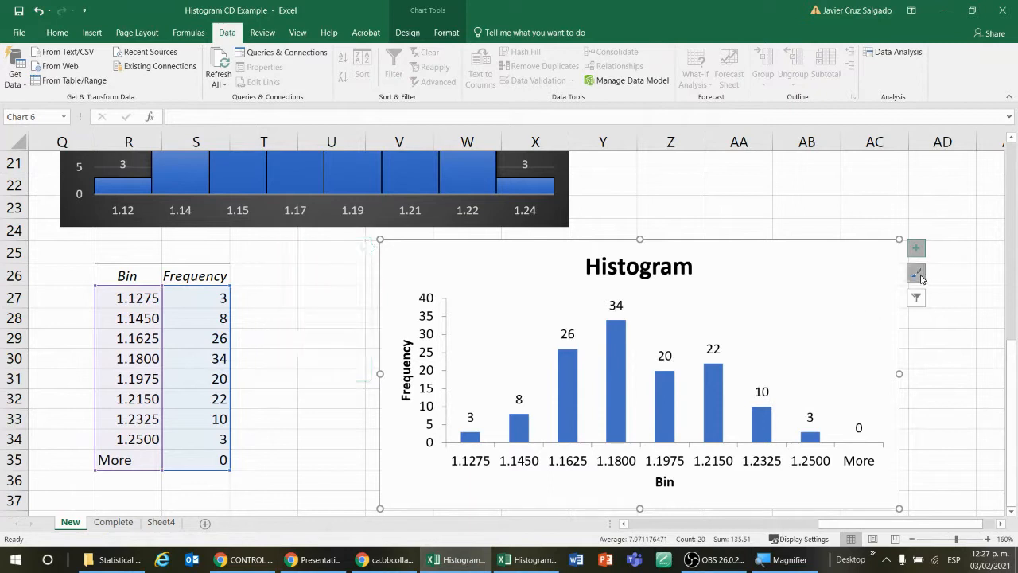
scroll(345, 318, down, 1)
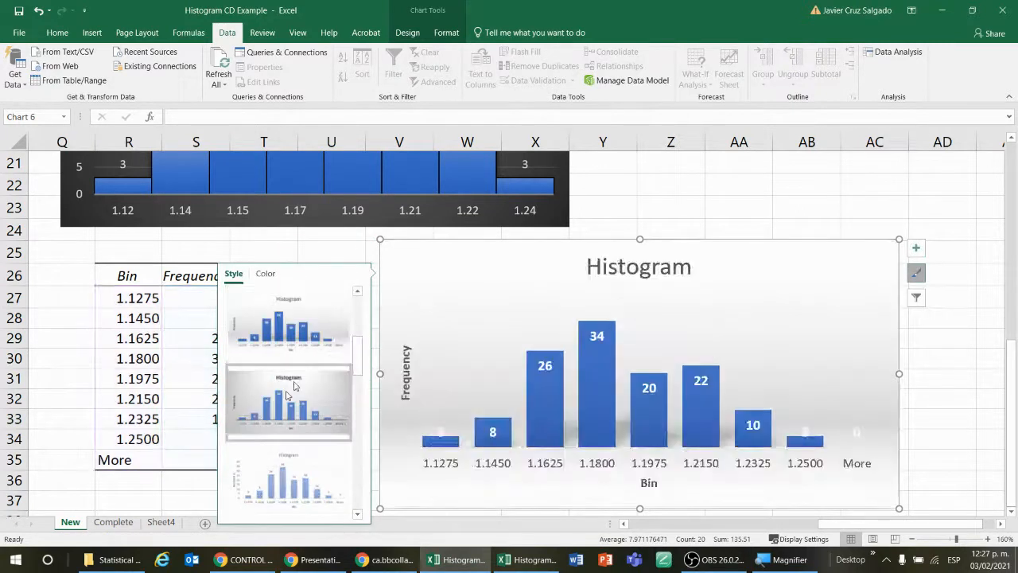
click(293, 389)
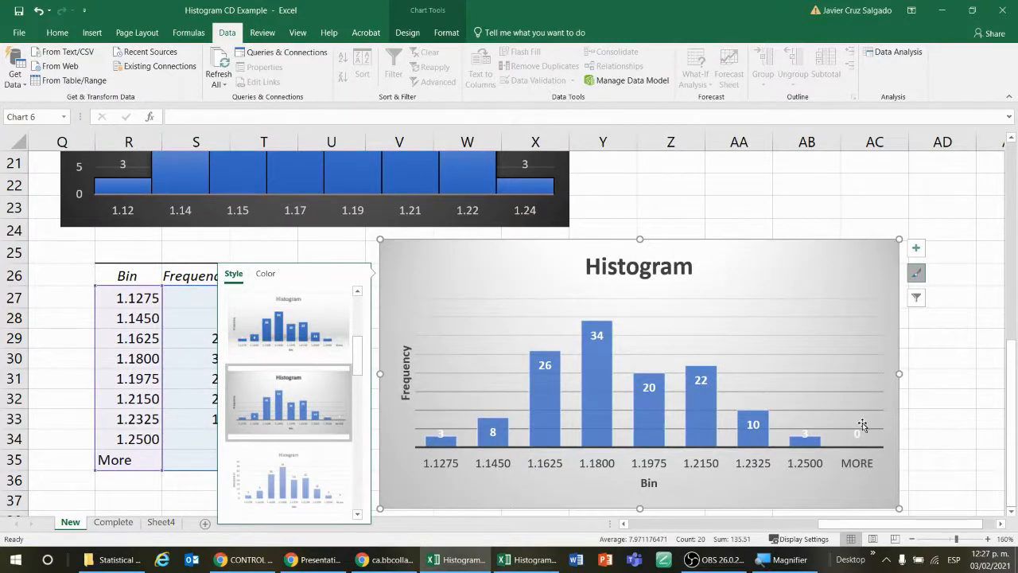
Step: Filter the More category out of the generated Histogram chart and deselect the chart
click(916, 298)
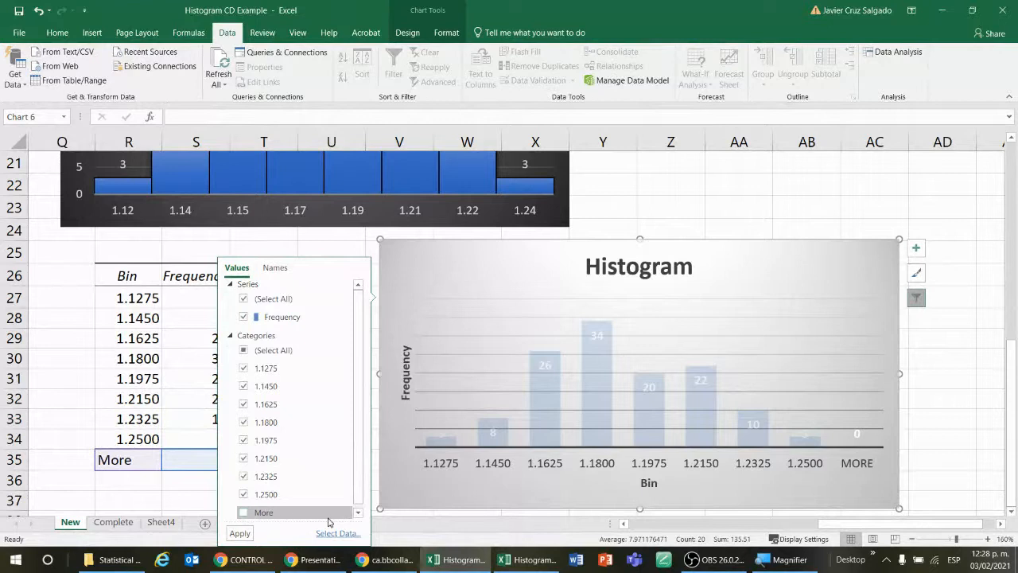
click(240, 533)
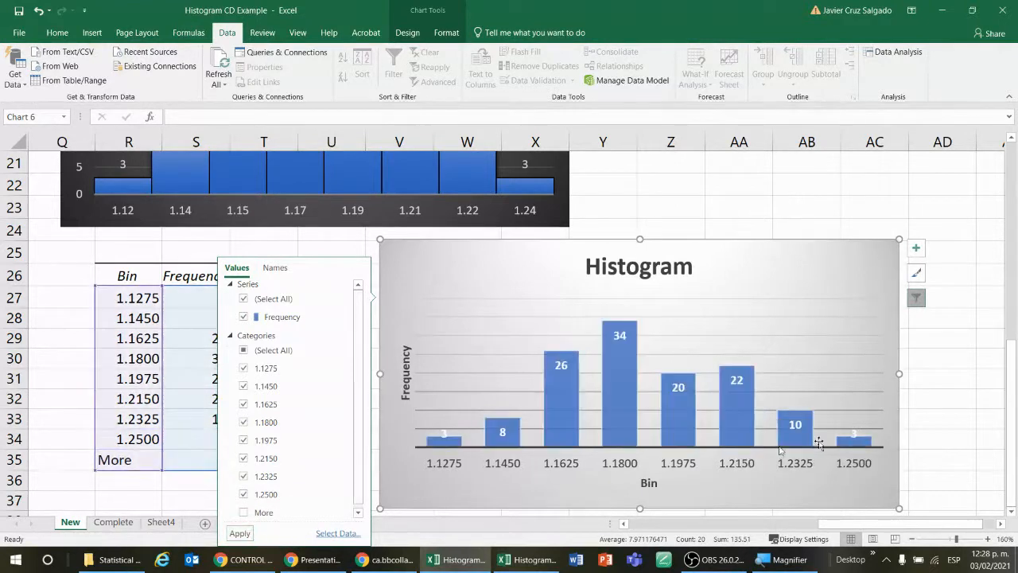
click(955, 343)
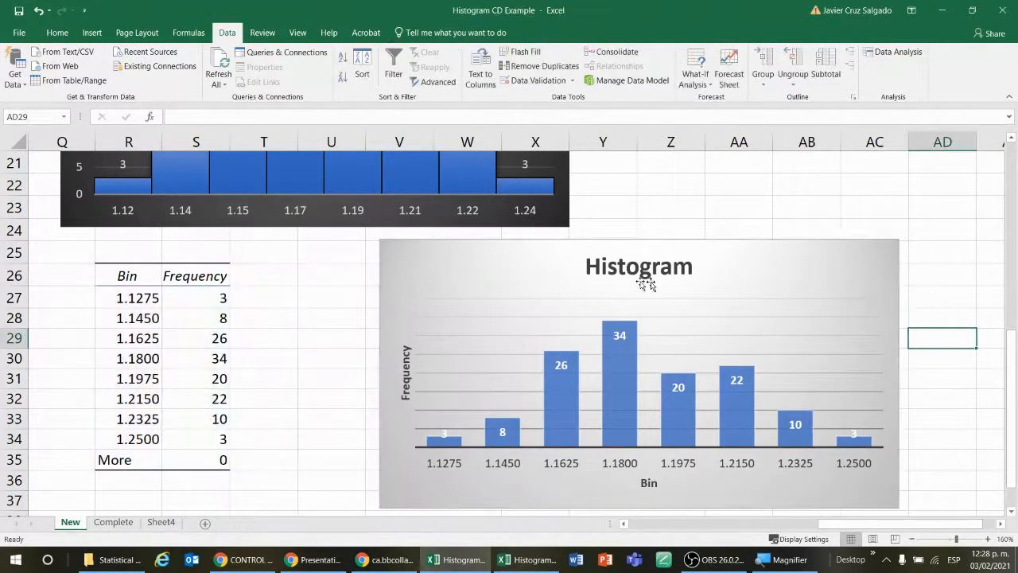
Step: Stretch the styled Histogram chart further to span about columns U to AD and rows 25 to 40
scroll(990, 262, down, 2)
scroll(988, 288, up, 1)
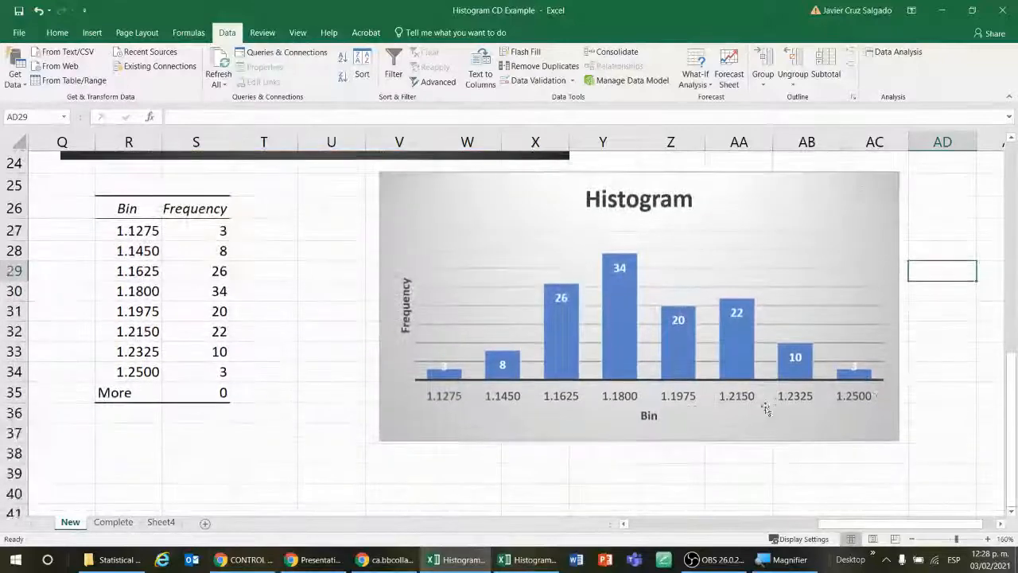
click(652, 442)
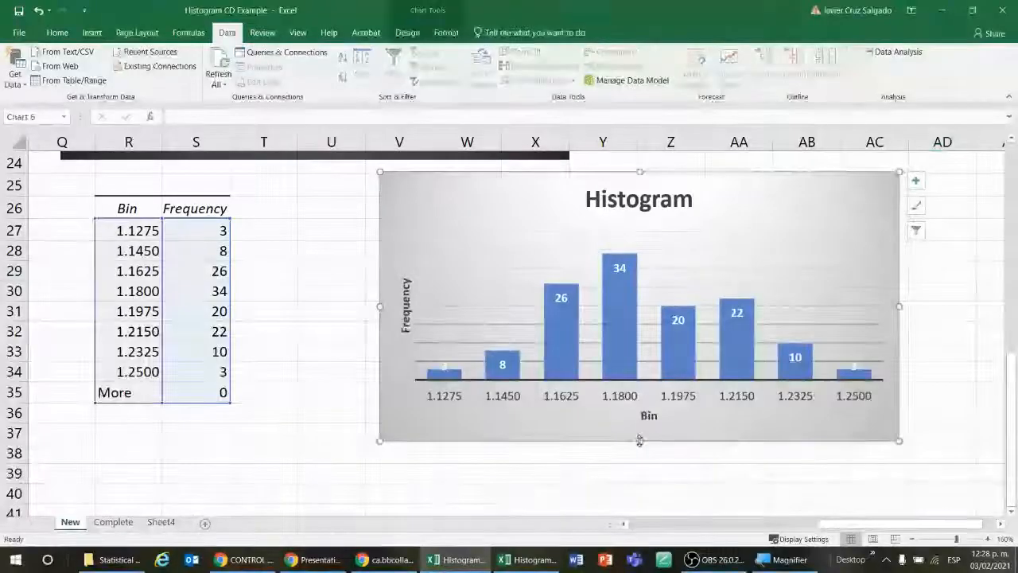
drag(640, 439, 639, 480)
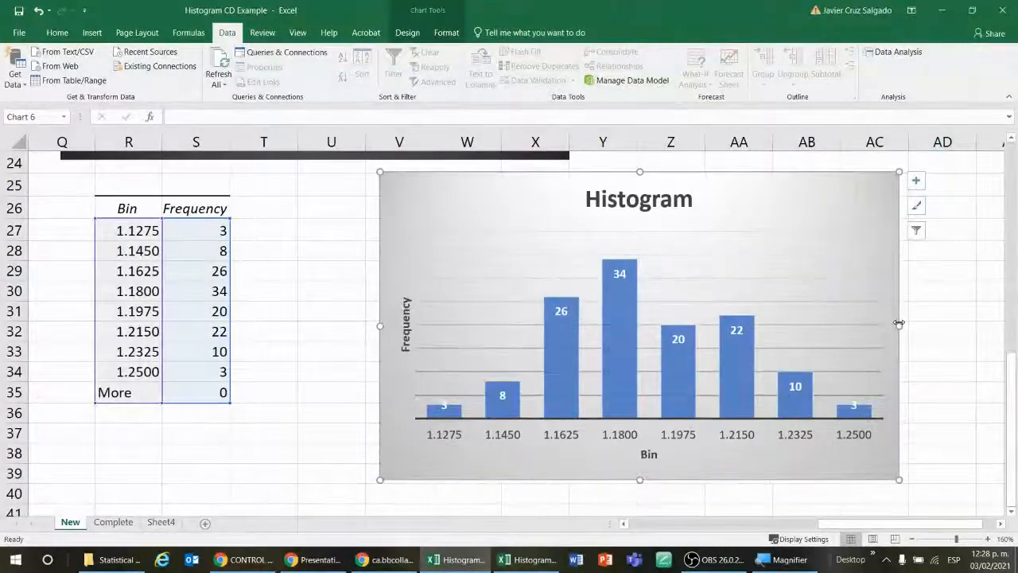
drag(899, 323, 926, 324)
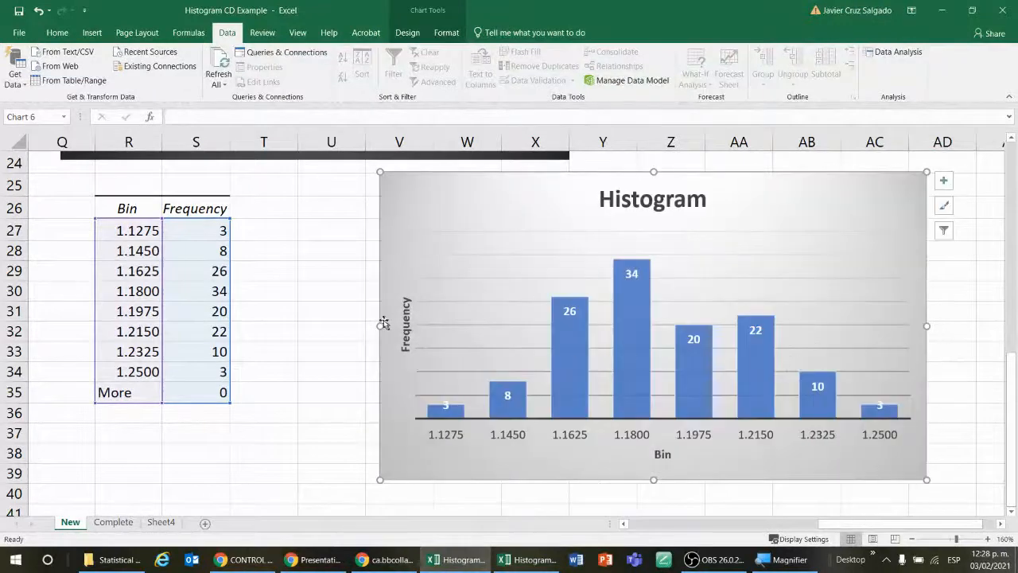
drag(379, 325, 343, 338)
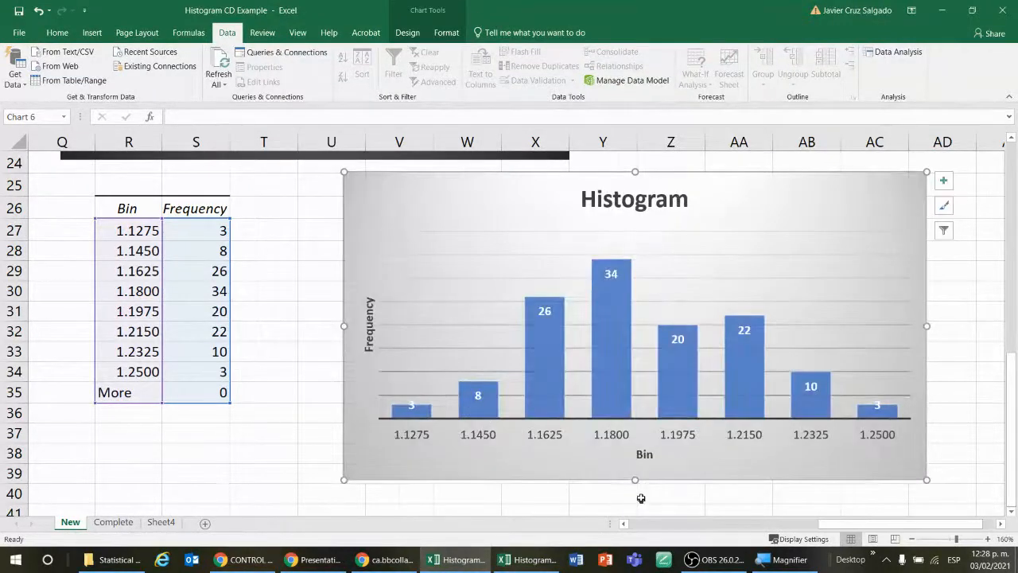
drag(637, 478, 636, 495)
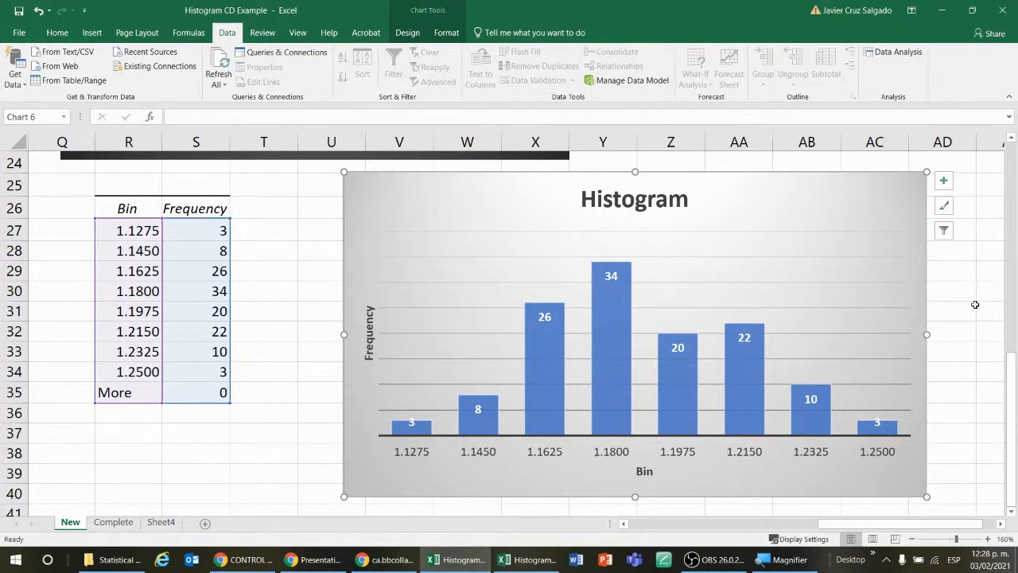
Step: Compare the manually built Thickness chart with the generated Histogram chart and its Bin and Frequency table
scroll(975, 305, up, 4)
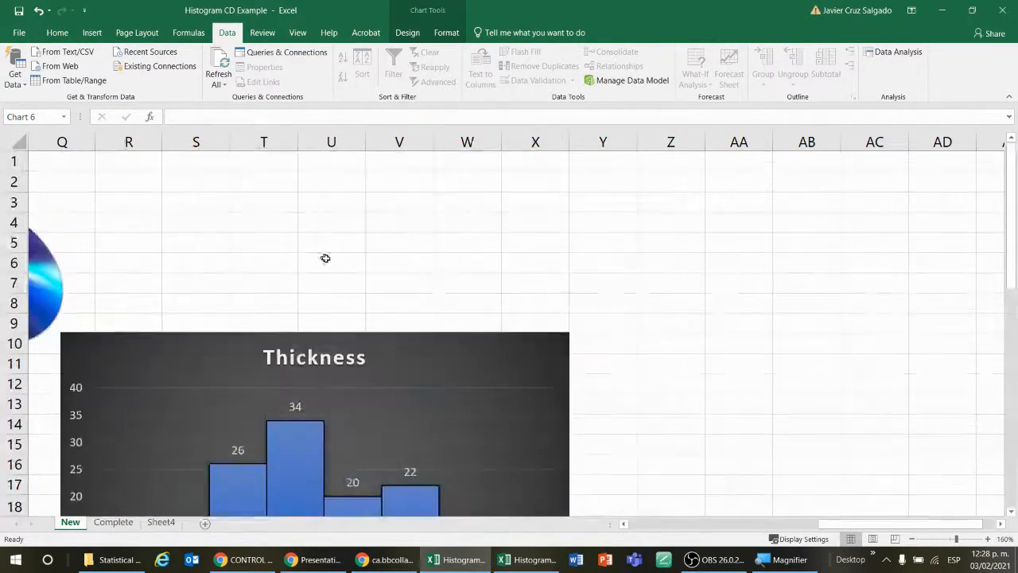
click(387, 370)
scroll(868, 370, down, 2)
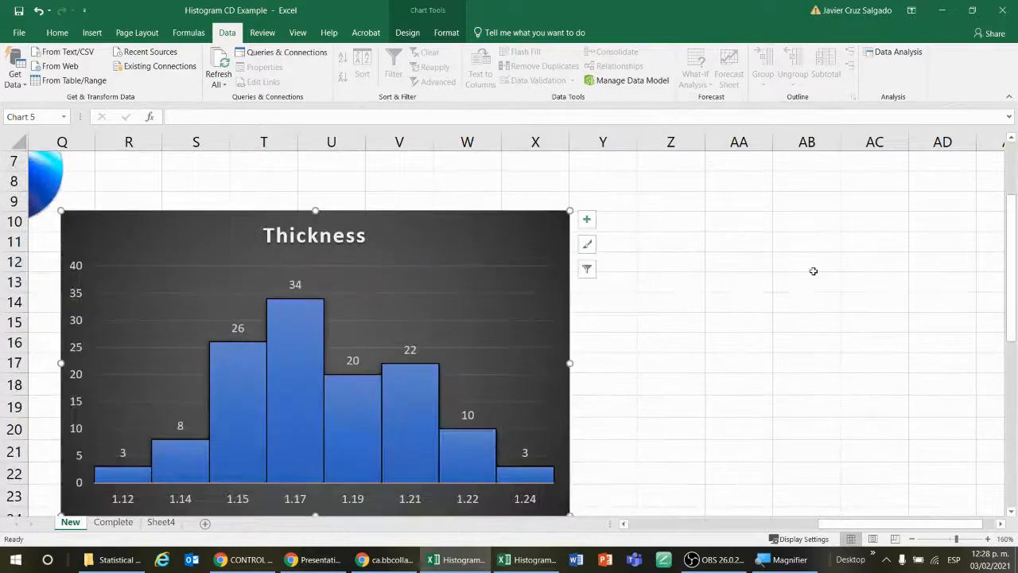
scroll(814, 271, down, 6)
scroll(817, 271, up, 1)
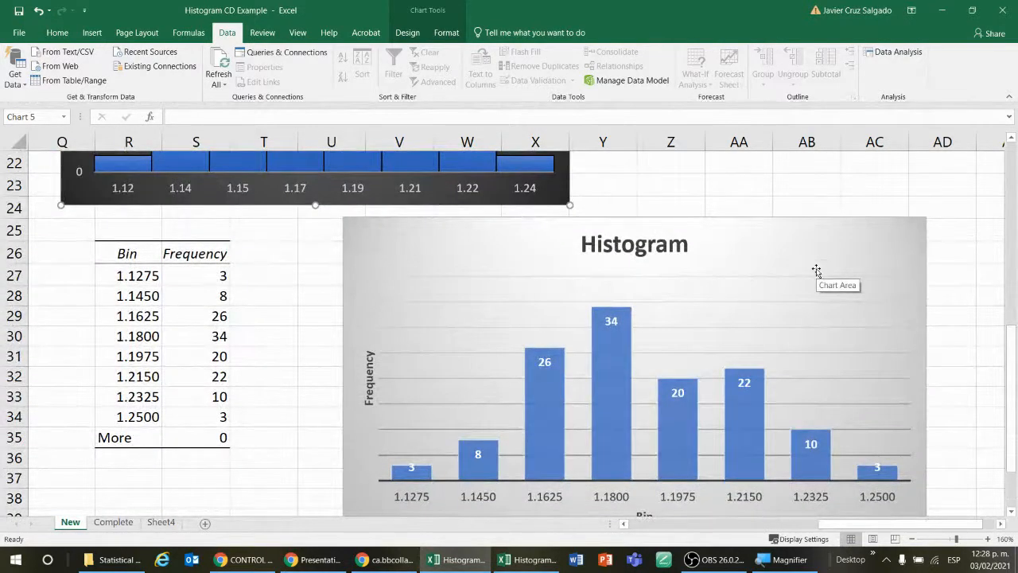
click(910, 197)
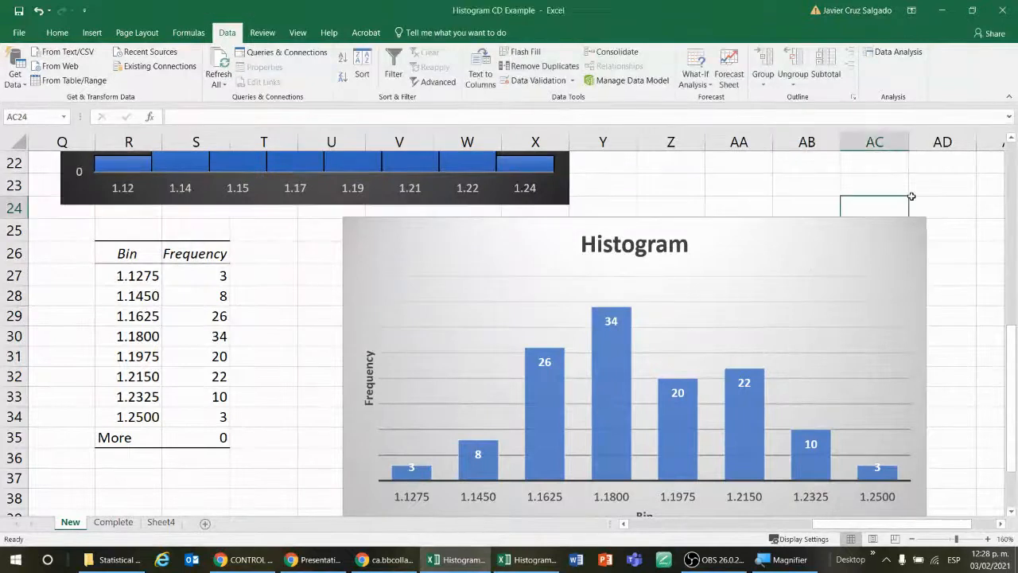
click(983, 209)
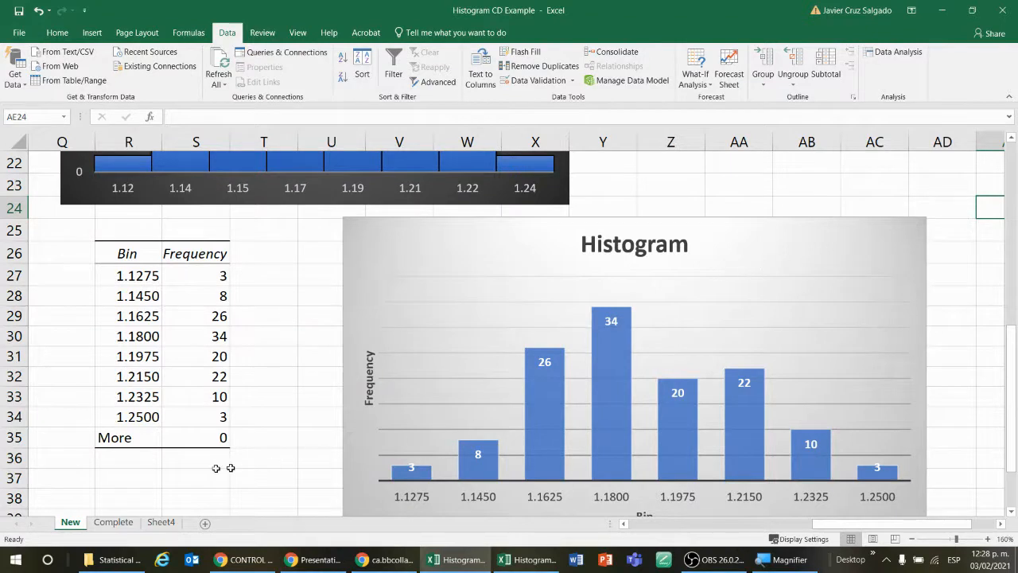
Step: Look over the Complete and Sheet4 worksheets, the charts on New, and its source data and class table
click(114, 523)
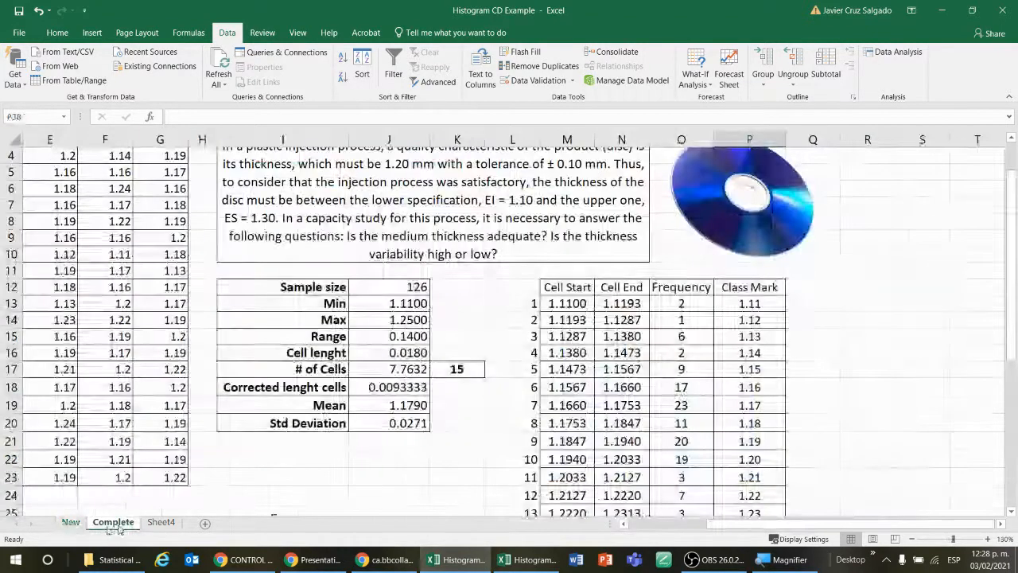
click(70, 523)
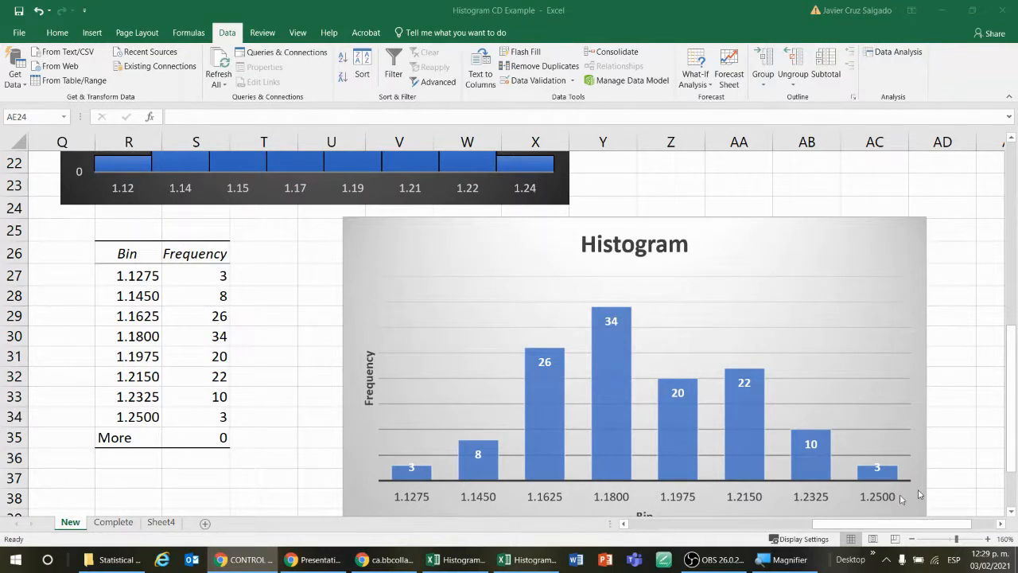
click(119, 526)
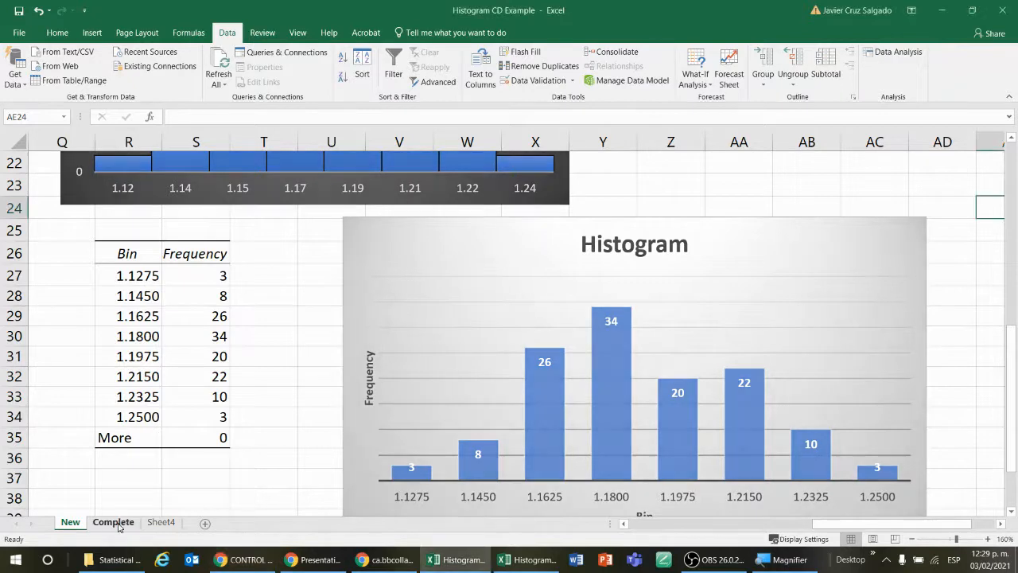
click(119, 527)
click(151, 524)
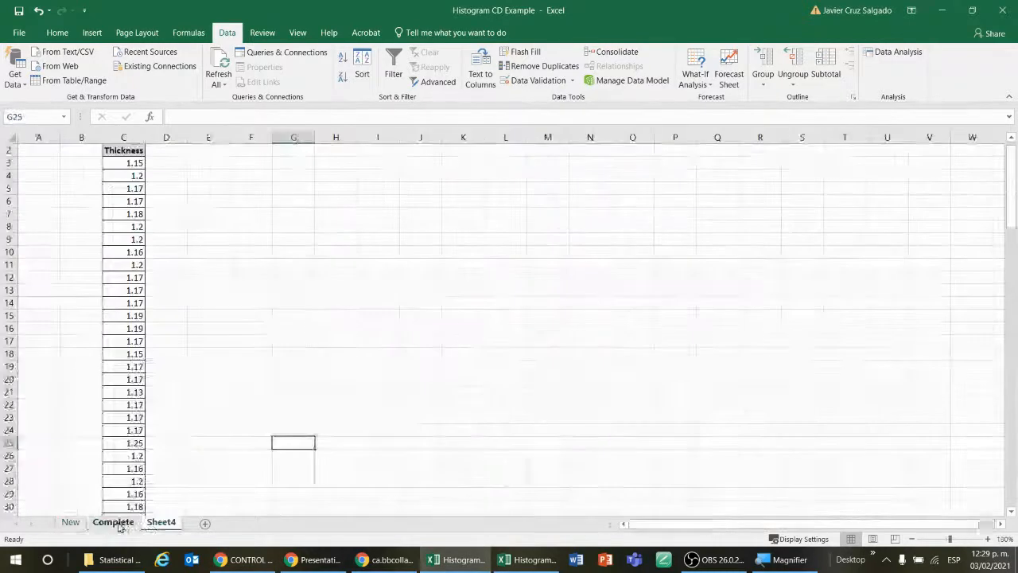
click(70, 522)
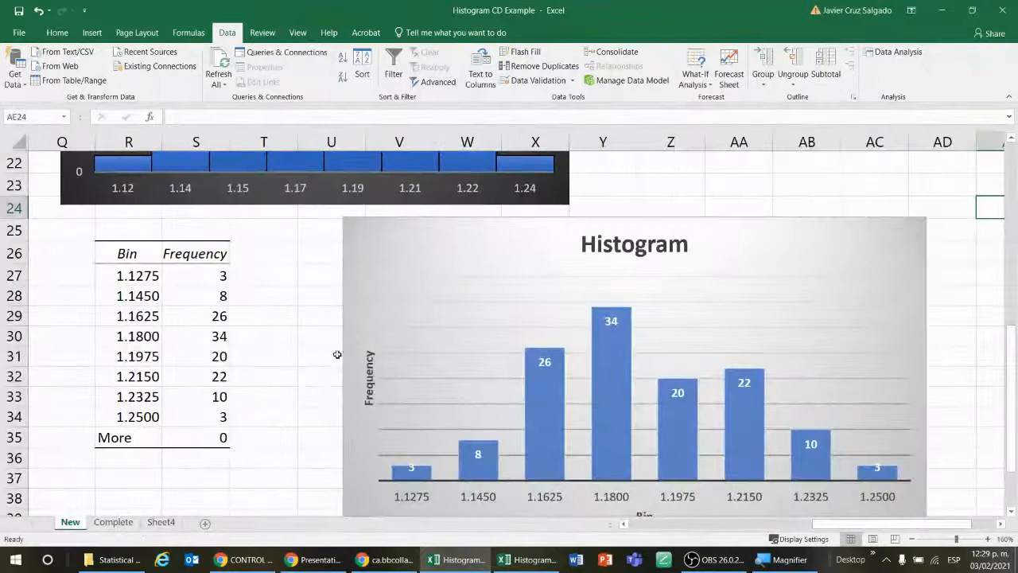
scroll(337, 354, up, 7)
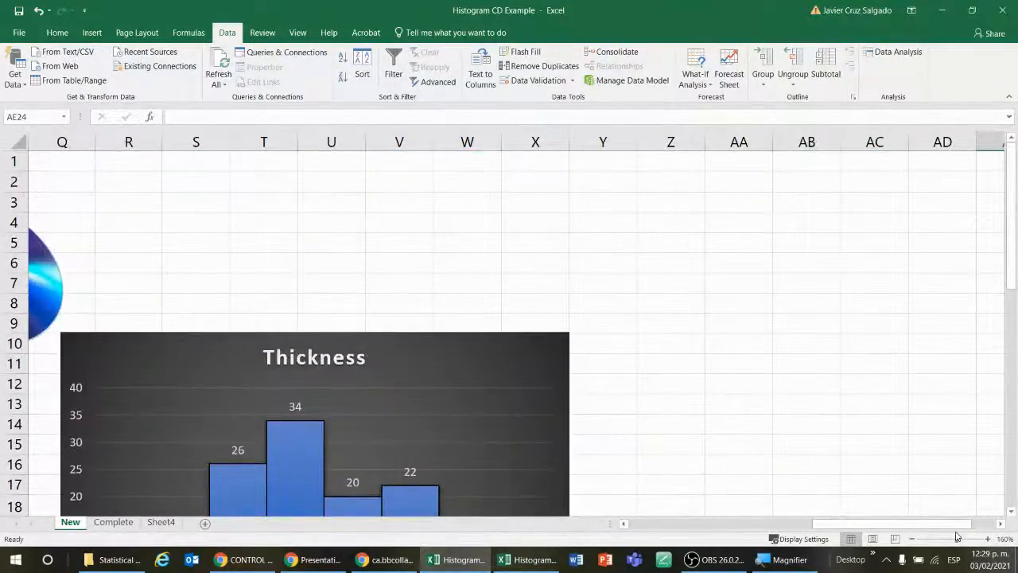
drag(956, 535, 751, 547)
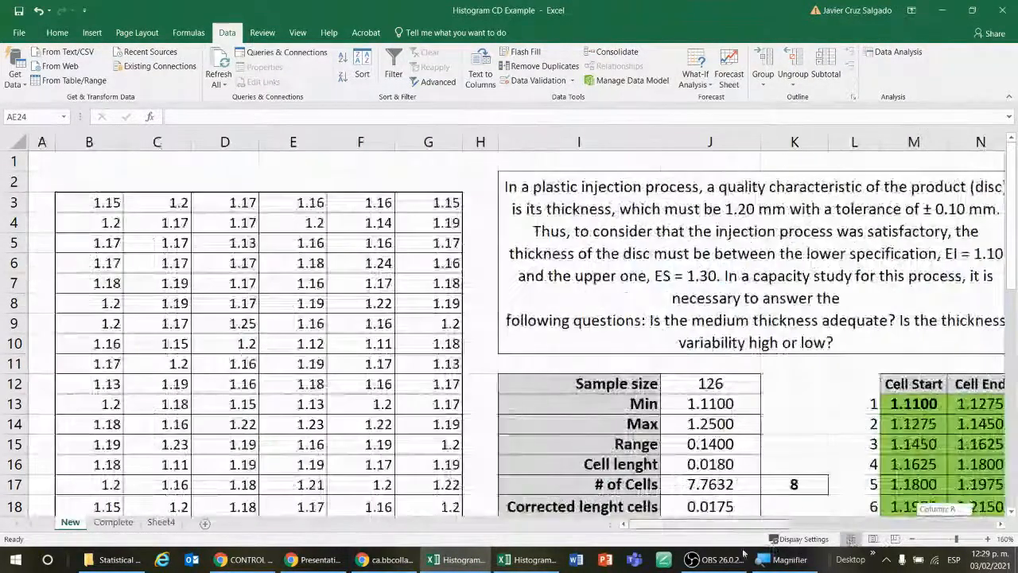
Step: Open Sheet4, enlarge it to 150% and review the single Thickness column from its header through the lower rows
click(161, 522)
scroll(275, 307, up, 2)
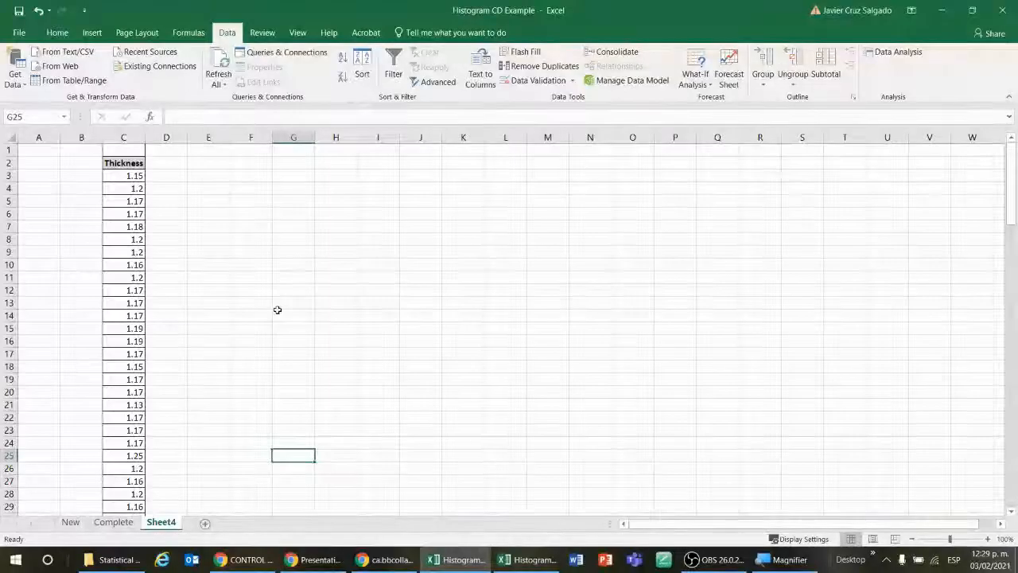
click(369, 250)
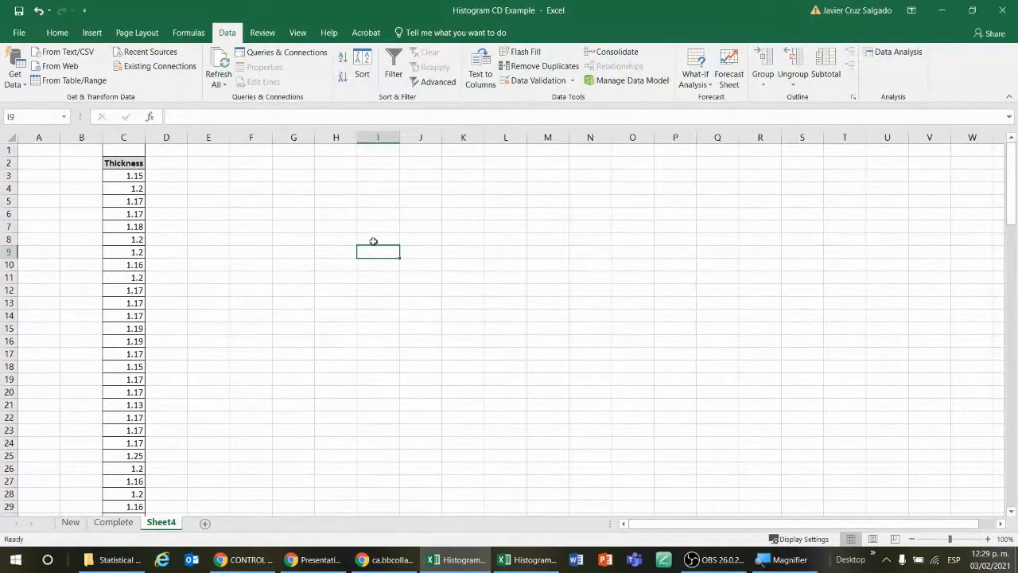
click(987, 539)
click(987, 539)
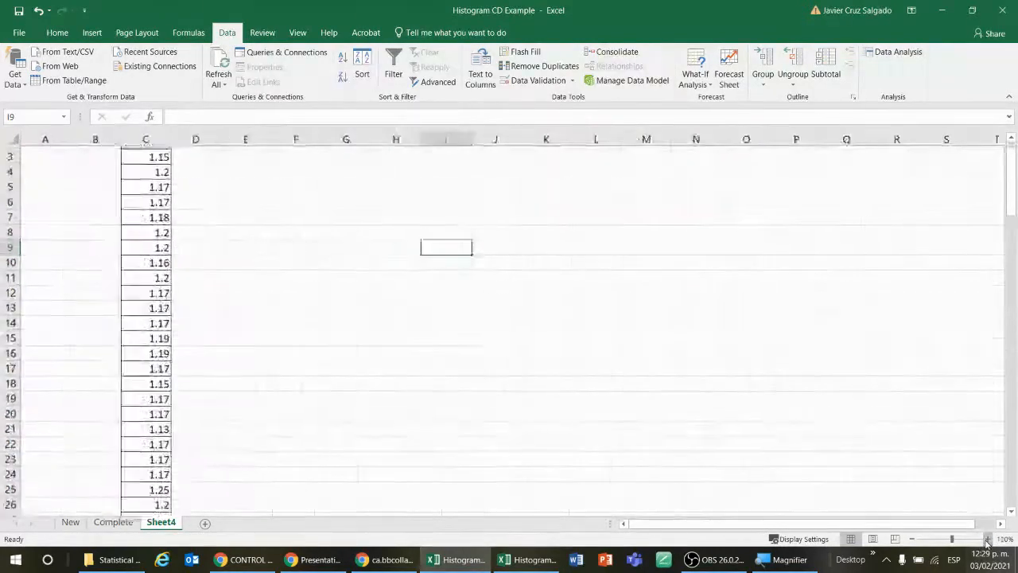
click(987, 539)
click(987, 539)
click(987, 539)
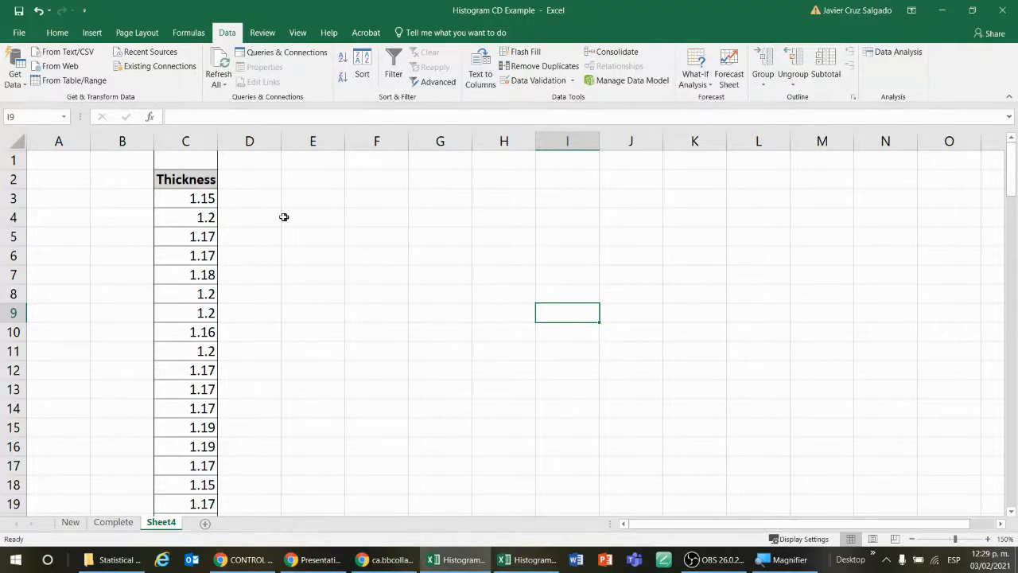
scroll(227, 282, down, 20)
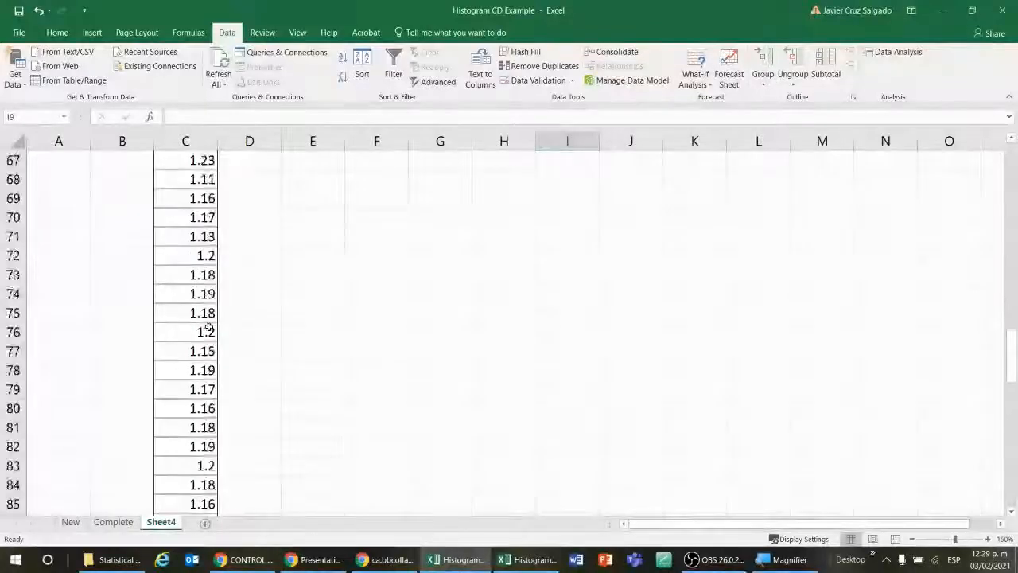
scroll(209, 330, down, 16)
scroll(221, 381, up, 5)
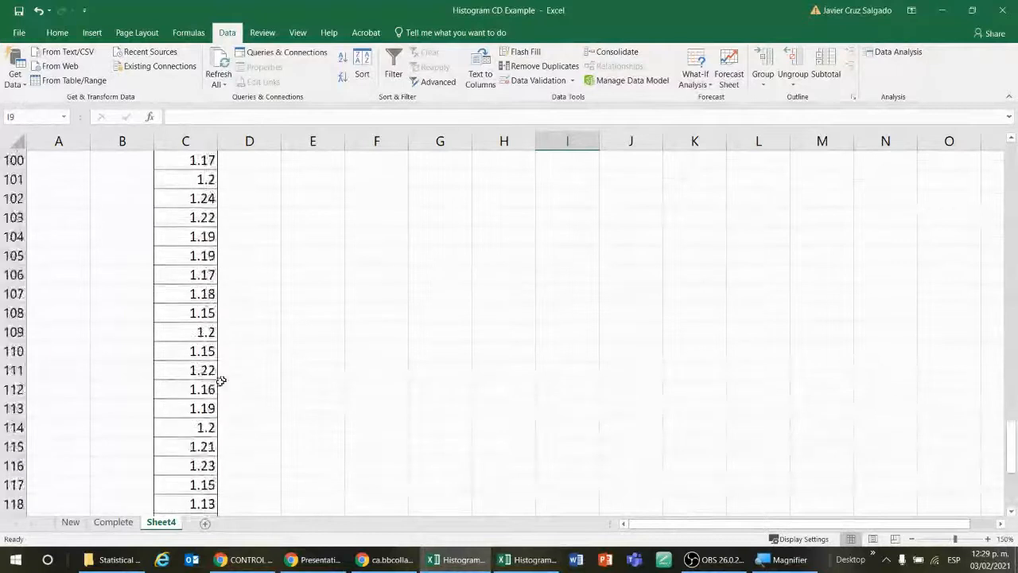
scroll(221, 381, down, 5)
scroll(207, 386, up, 20)
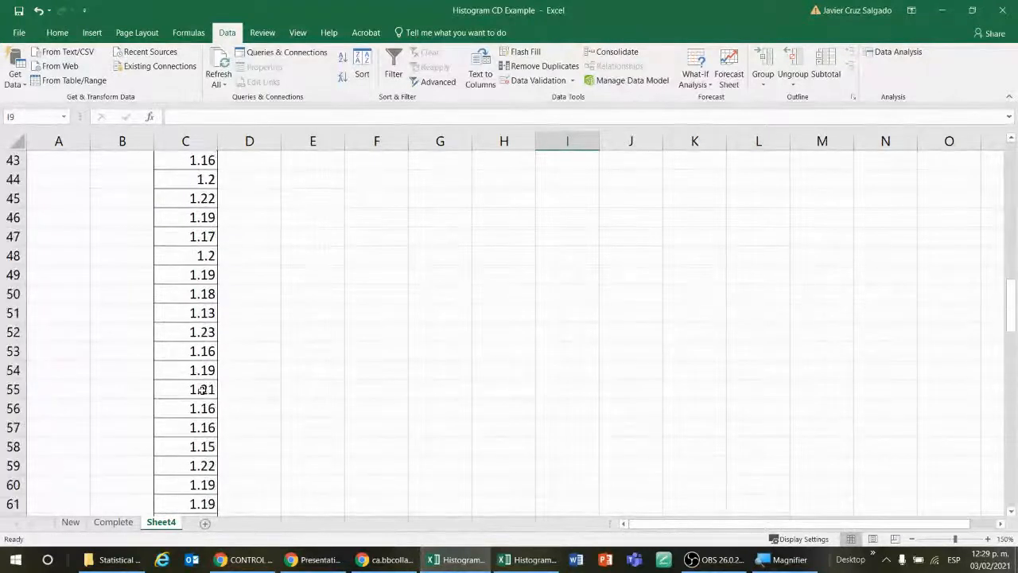
scroll(204, 389, up, 14)
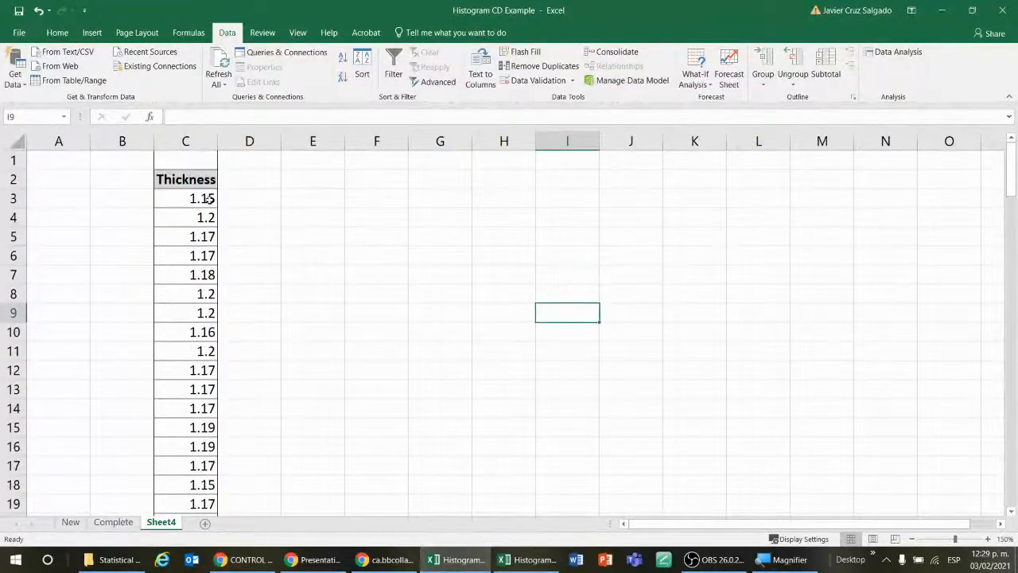
Step: Center the thickness values in C3:C127 of Sheet4 horizontally and deselect the range
click(209, 198)
key(ctrl+shift+Down)
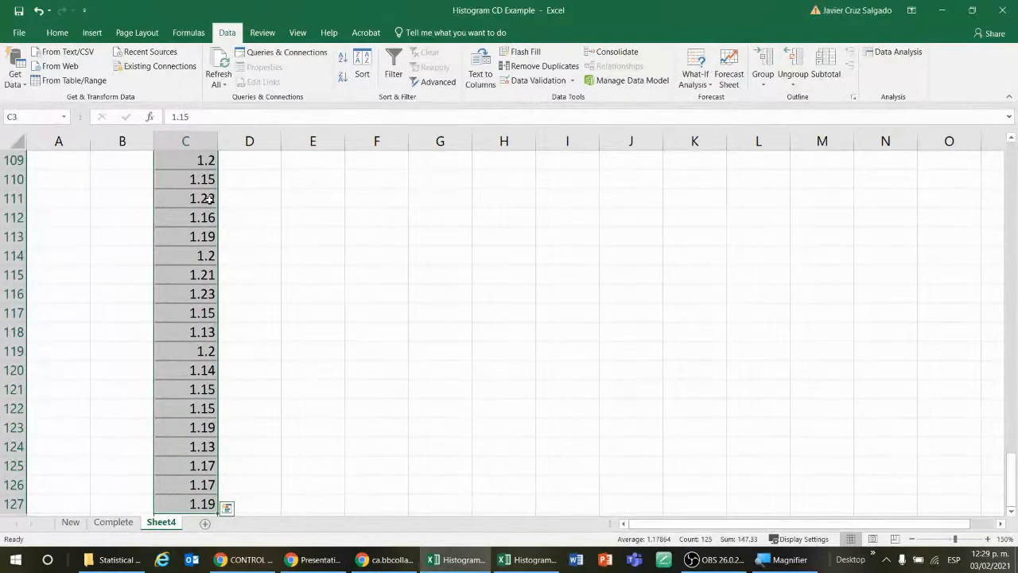
key(ctrl+Up)
key(ctrl+Up)
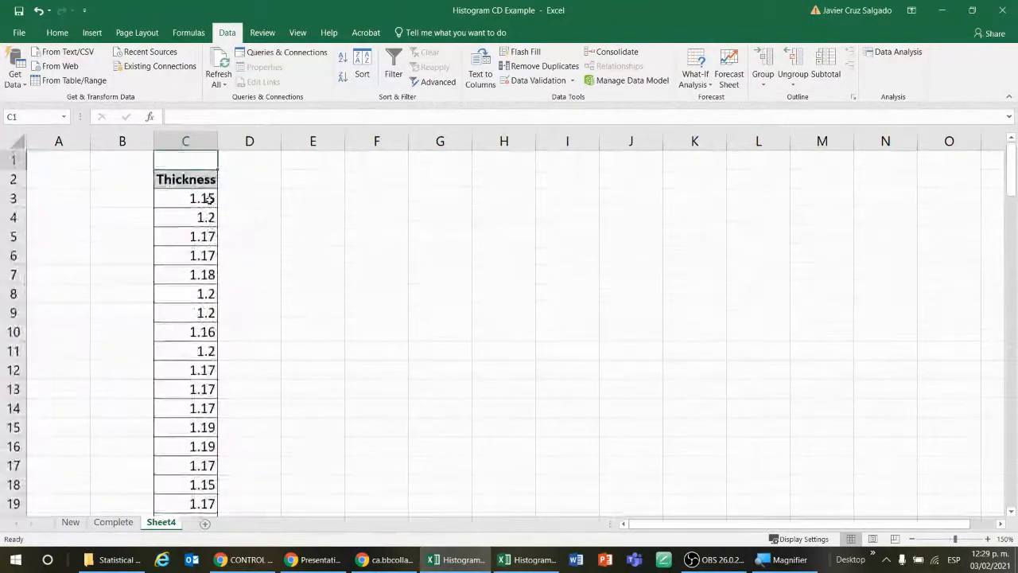
key(Down)
key(Down)
key(ctrl+shift+Down)
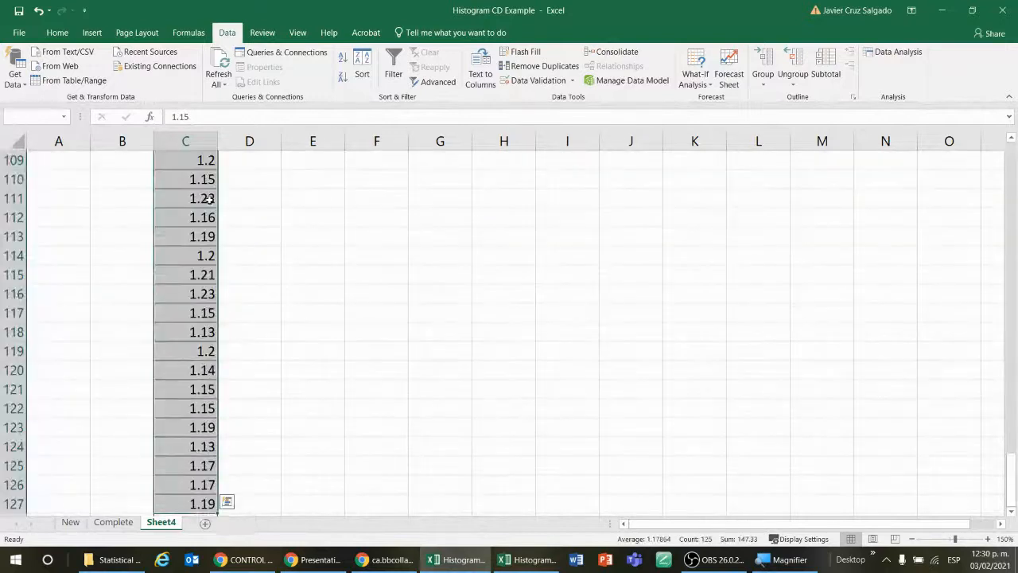
click(57, 33)
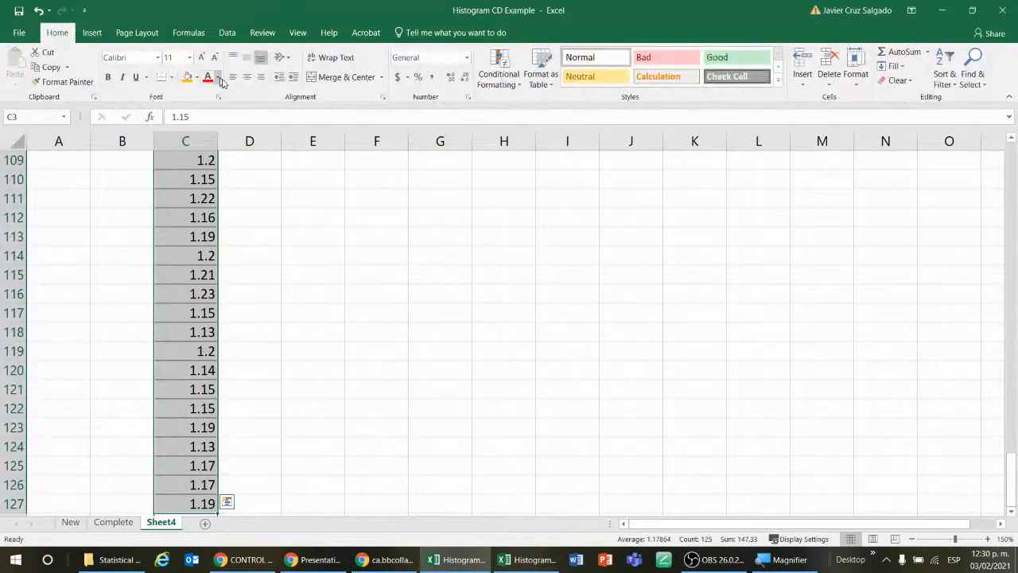
click(246, 76)
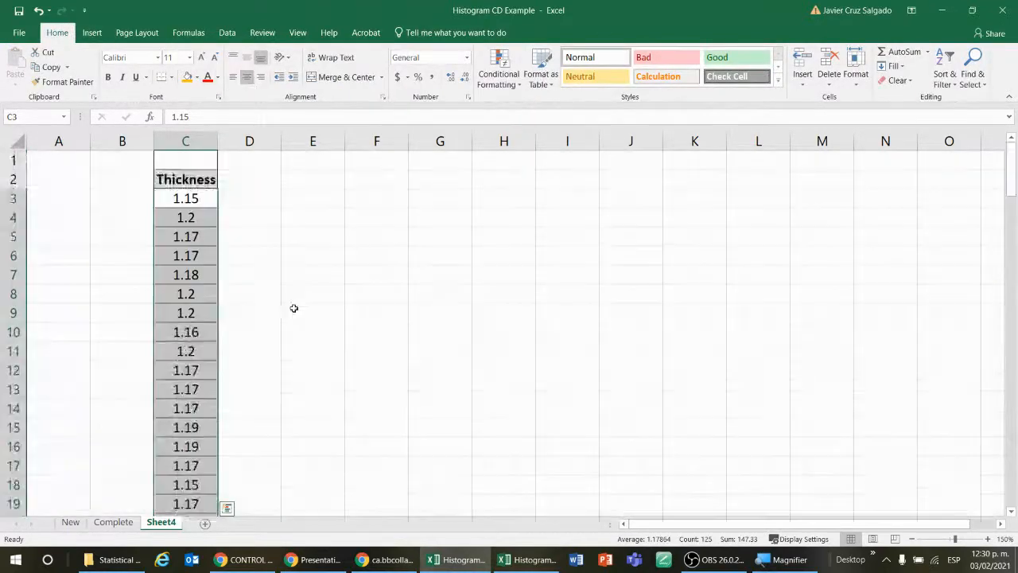
click(263, 272)
click(200, 201)
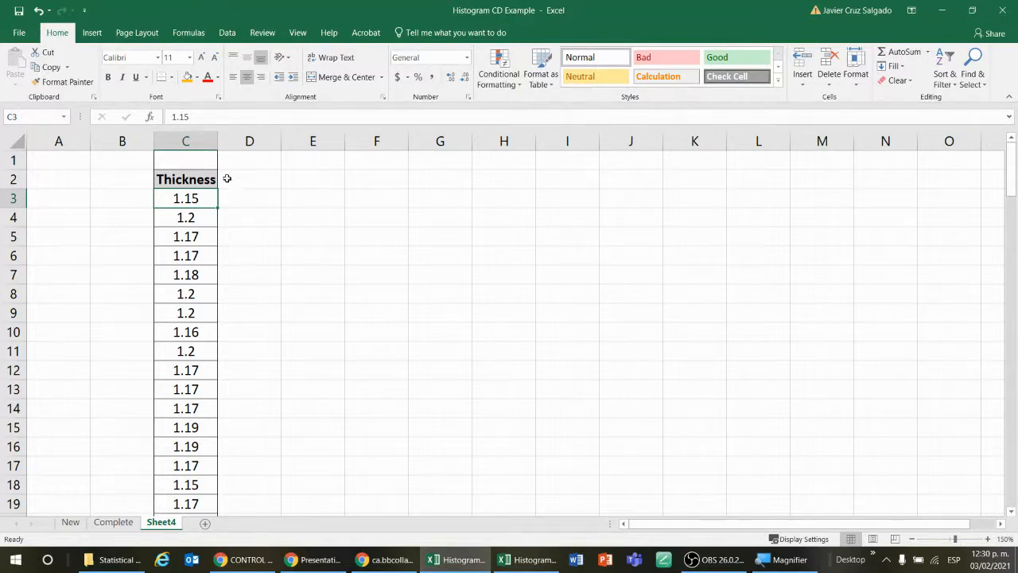
click(202, 176)
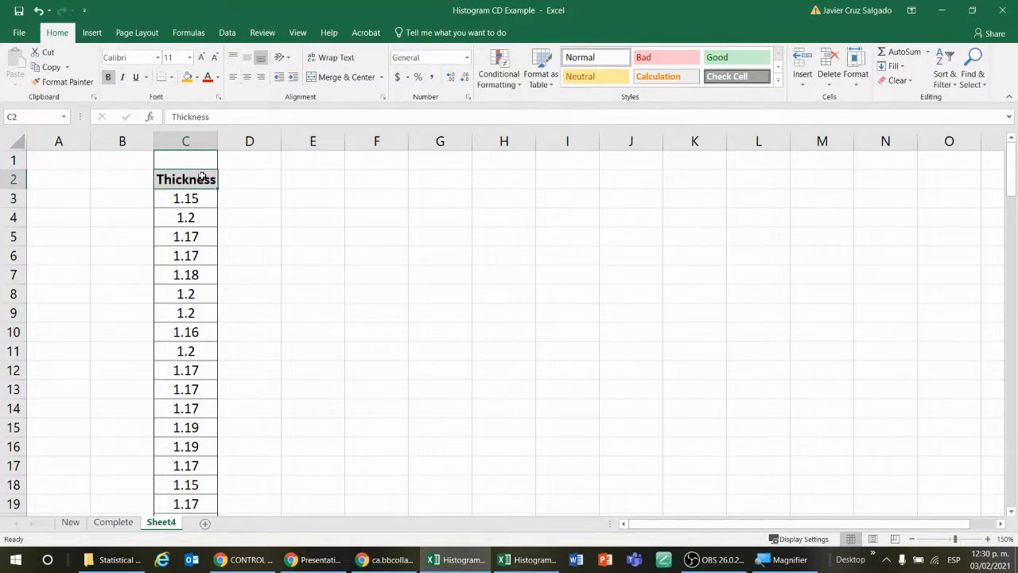
click(93, 33)
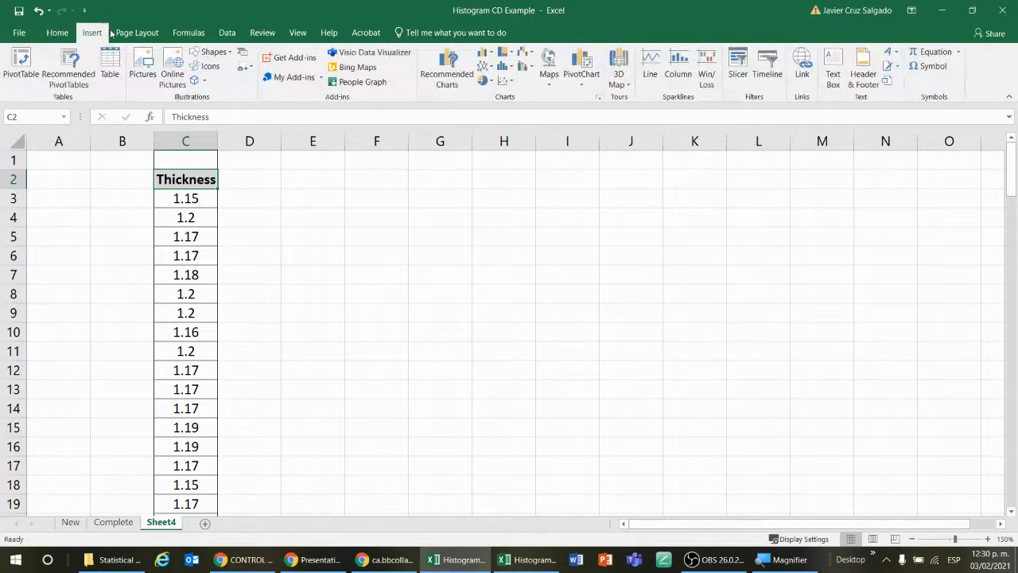
click(321, 242)
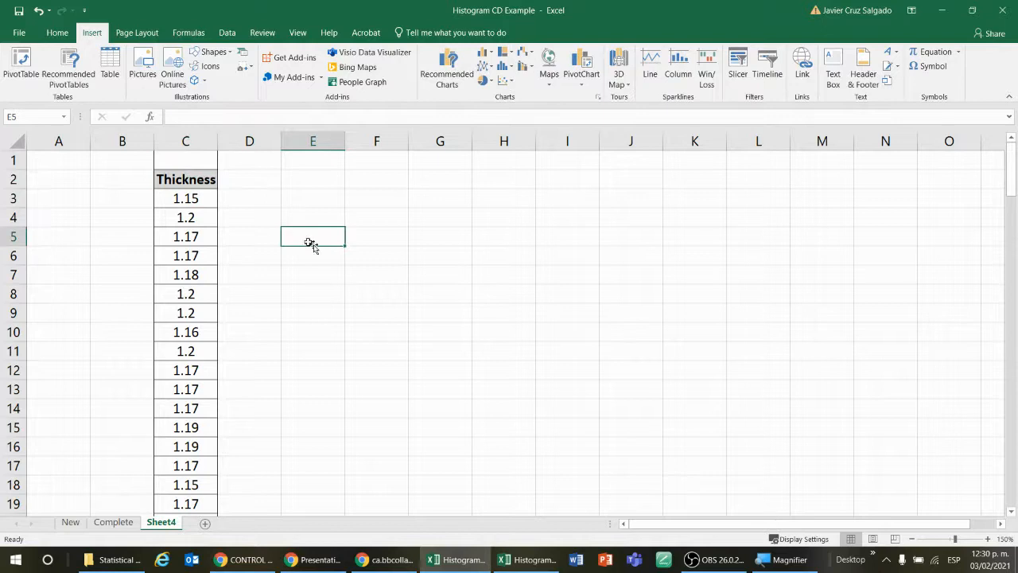
click(55, 35)
click(92, 33)
click(189, 198)
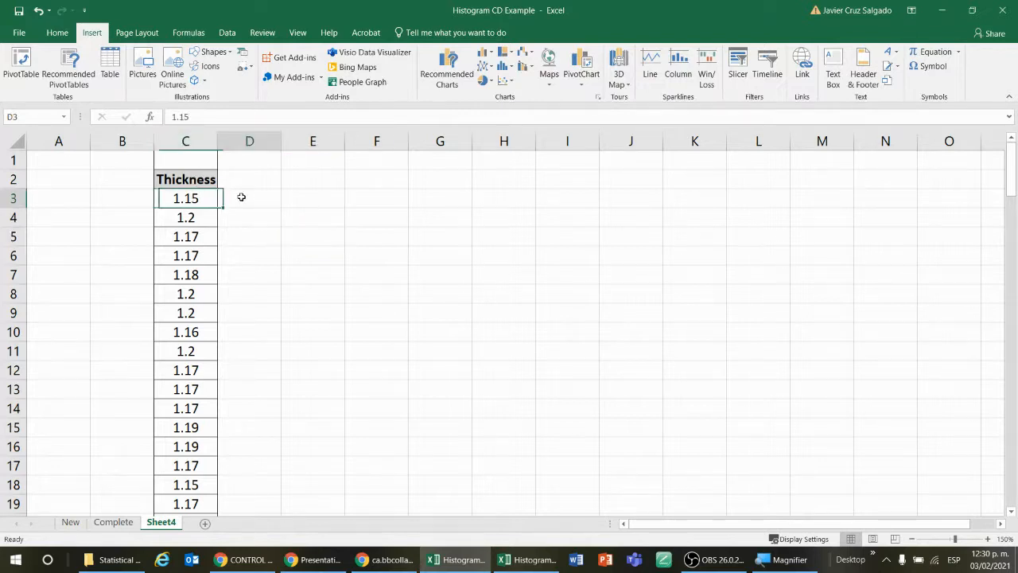
click(241, 196)
Step: Start creating a PivotTable from the Thickness data in Sheet4!$C$2:$C$127, moving the dialog beside the data column
click(202, 197)
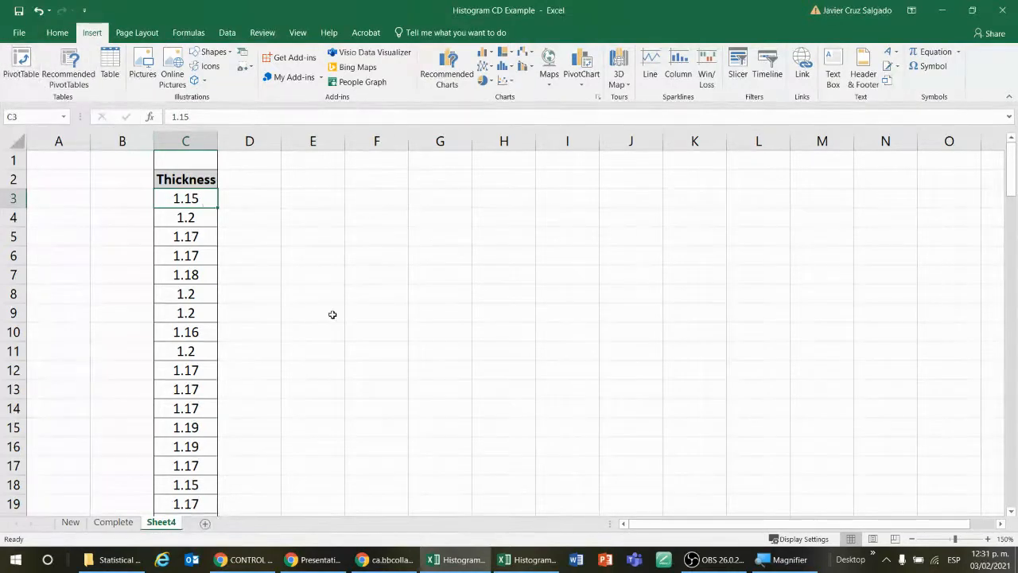
key(super+plus)
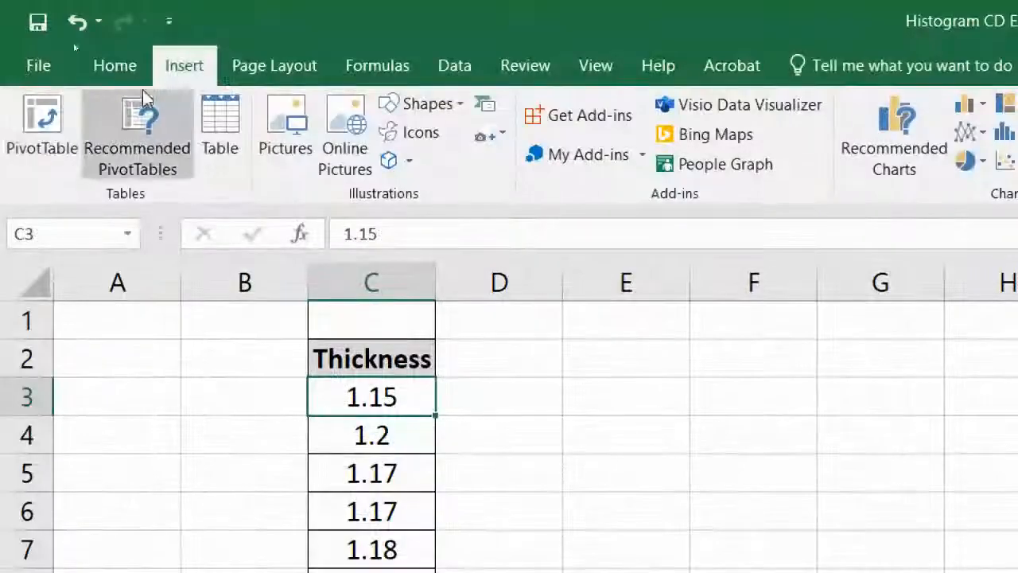
click(55, 144)
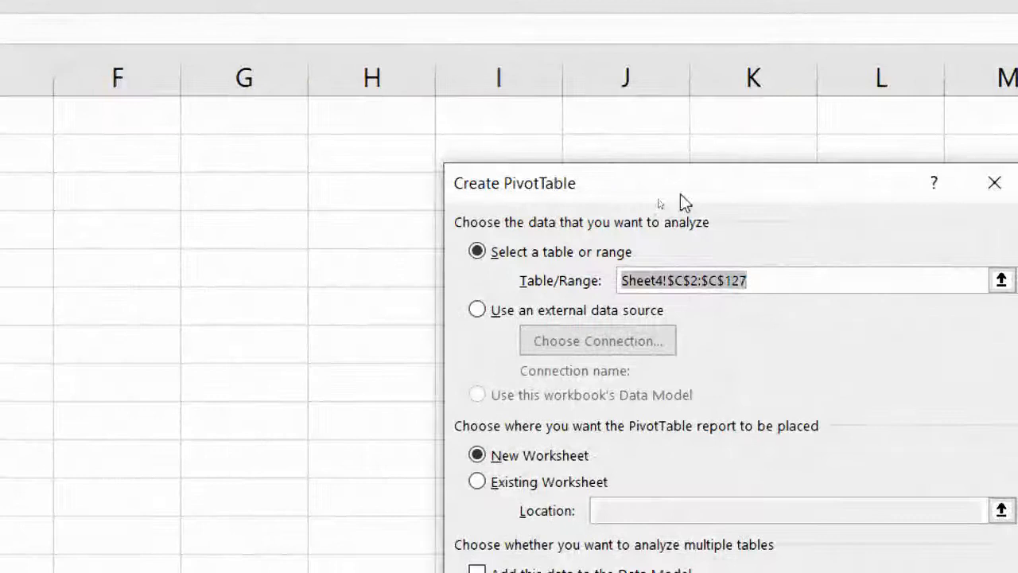
drag(701, 204, 268, 194)
drag(504, 175, 330, 74)
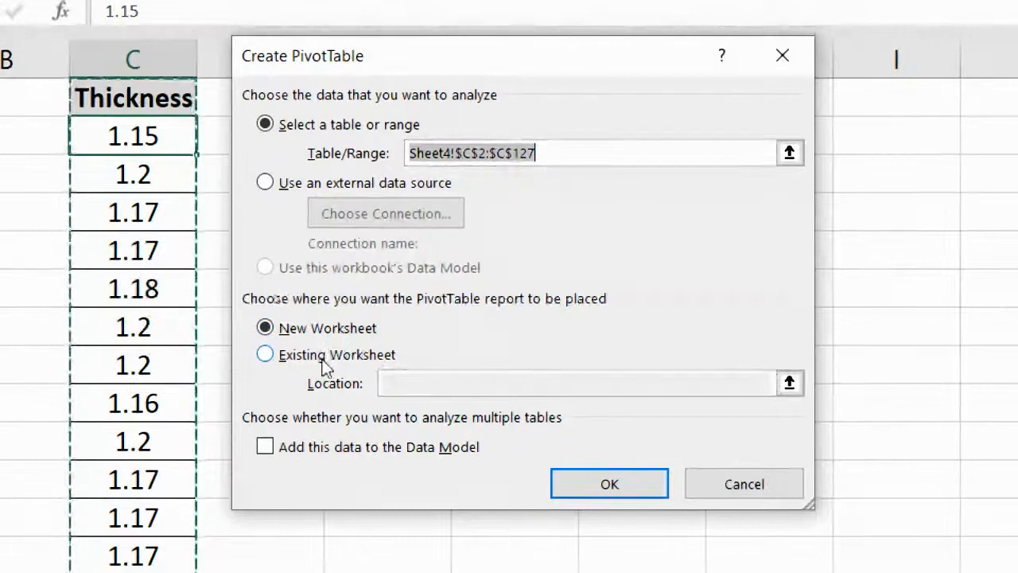
Step: Set the PivotTable report to be placed in the existing worksheet at Sheet4!$E$3
click(270, 354)
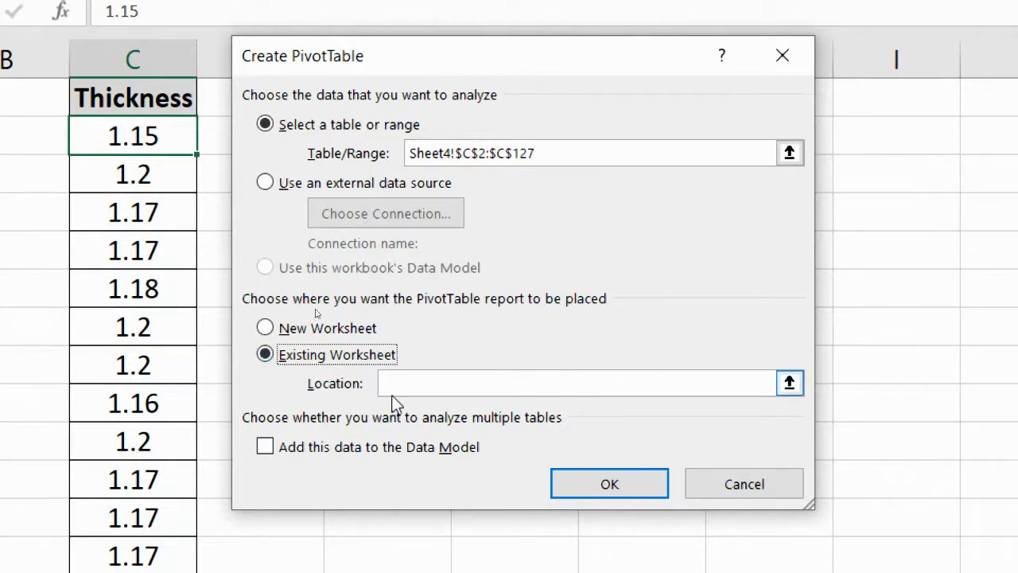
click(790, 384)
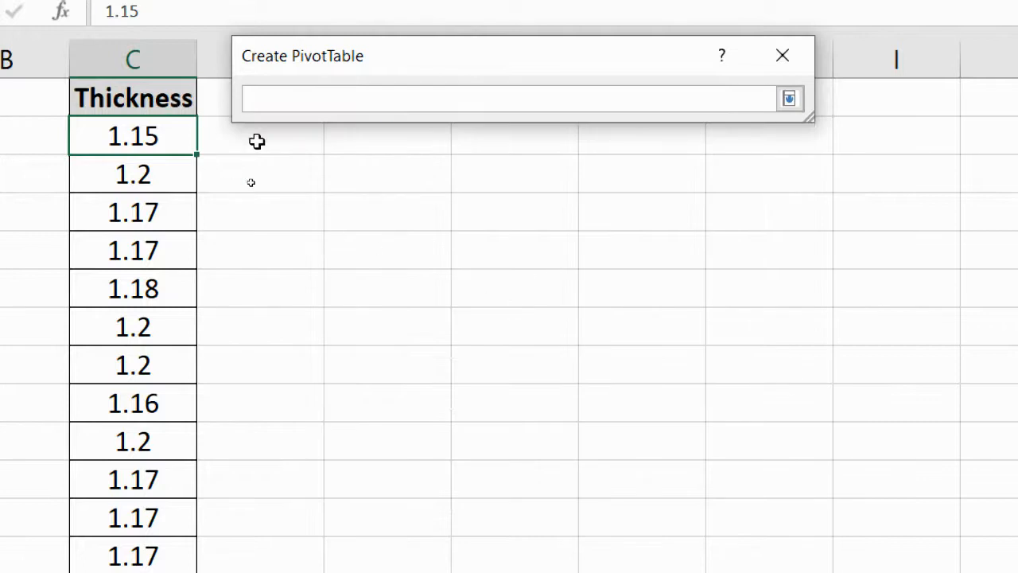
click(349, 144)
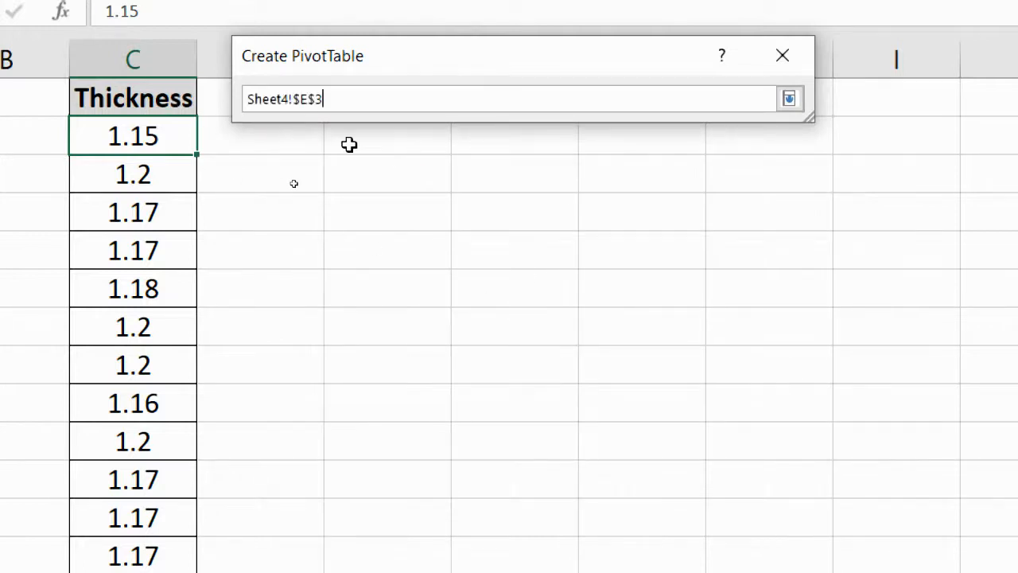
drag(467, 59, 649, 40)
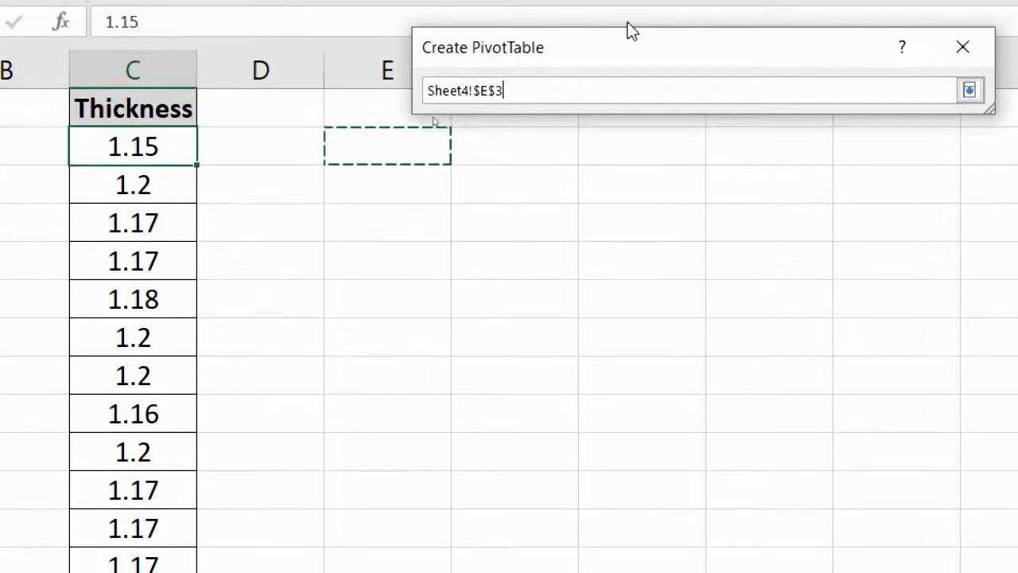
drag(654, 33, 642, 50)
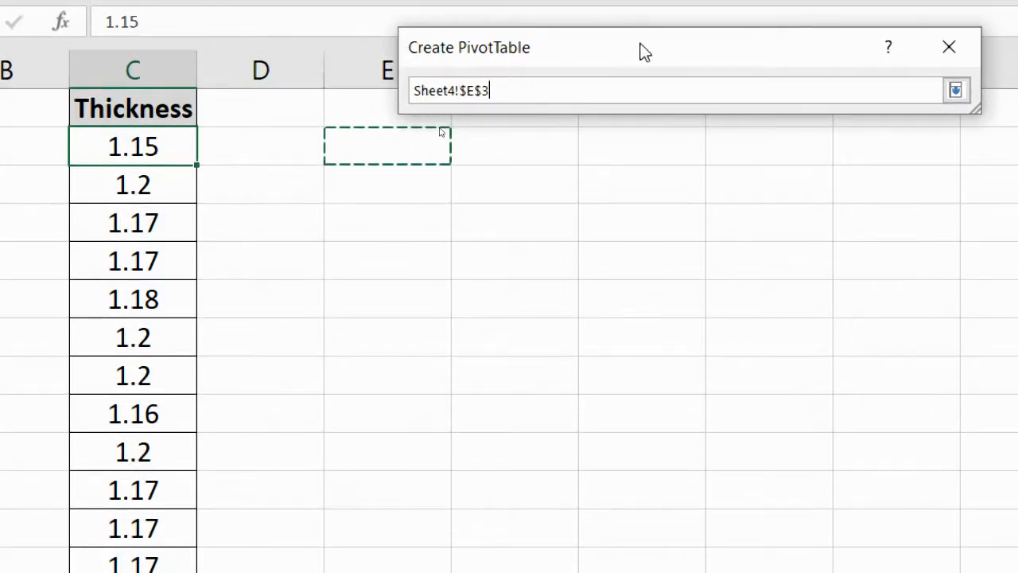
key(Return)
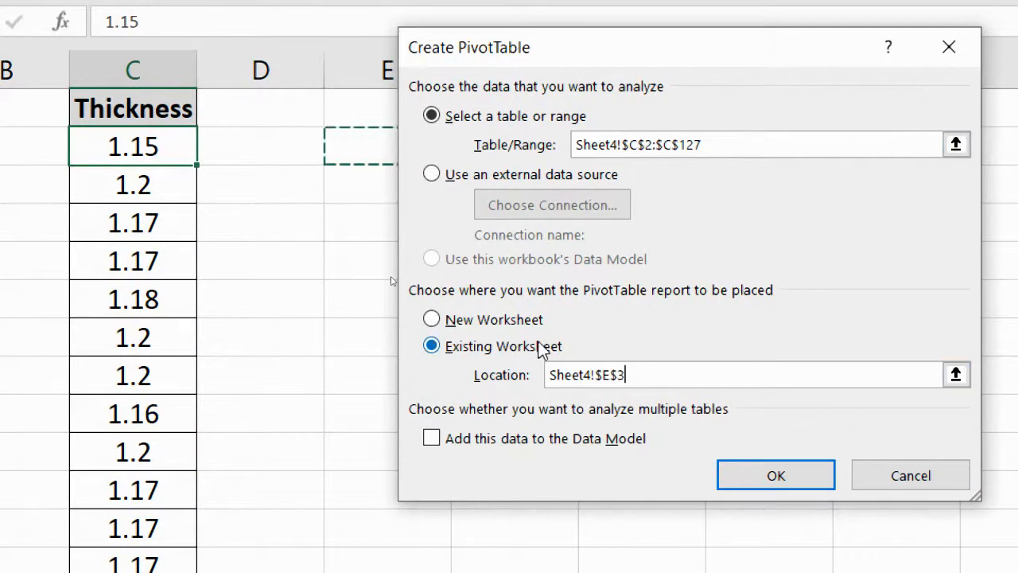
Step: Create the empty PivotTable at E3 on Sheet4 and widen its field list
click(785, 479)
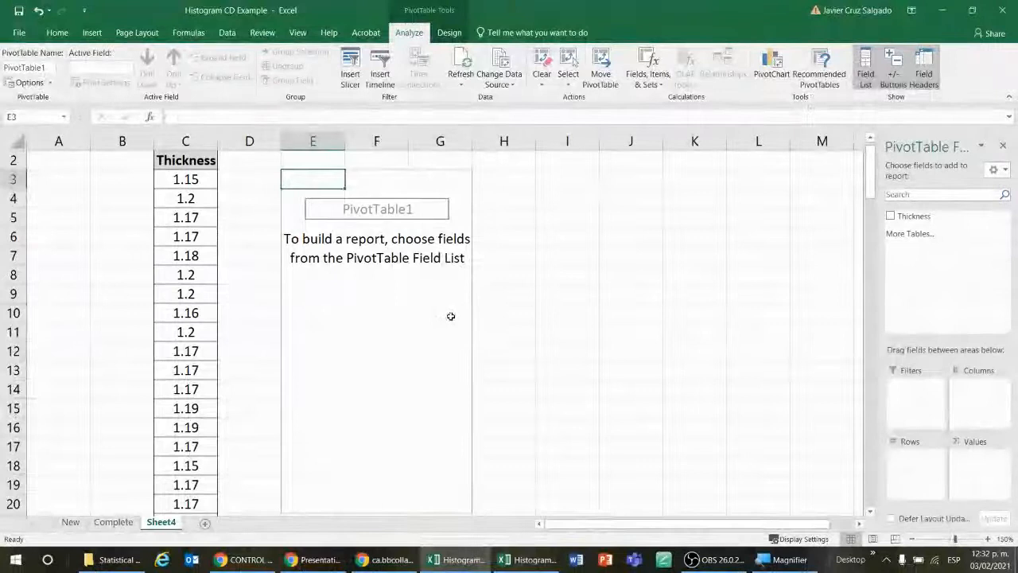
click(450, 316)
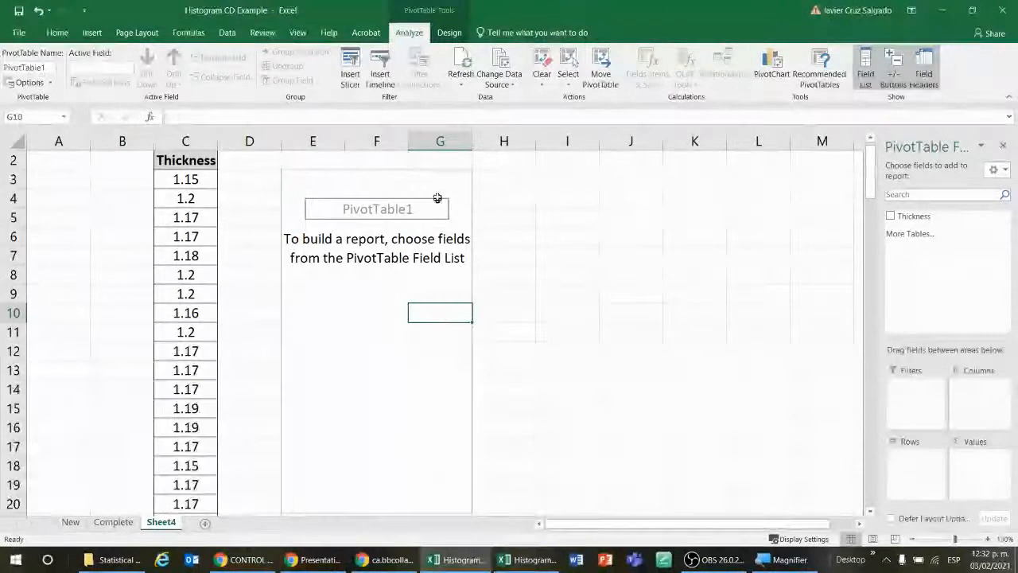
click(446, 180)
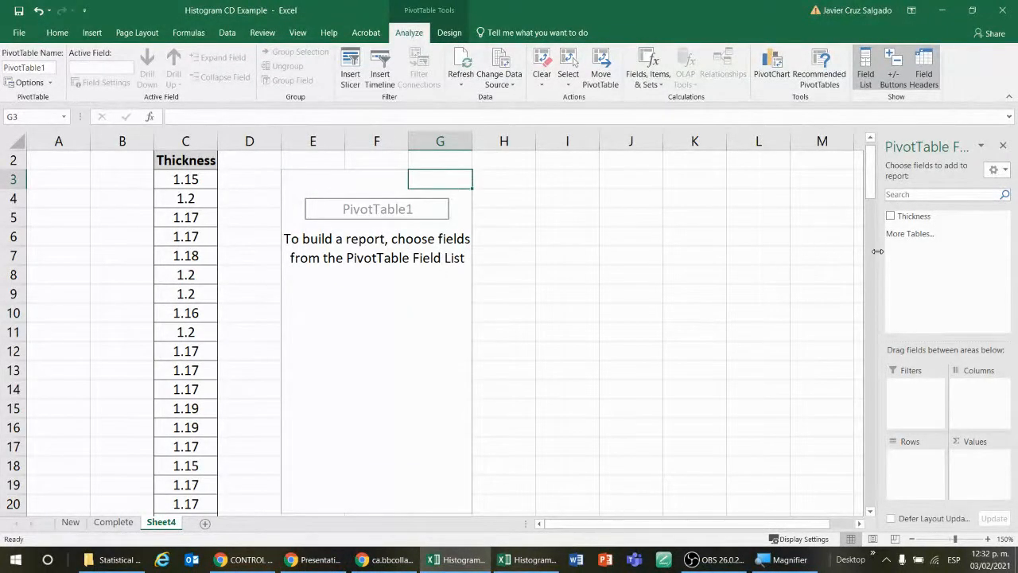
drag(877, 251, 652, 296)
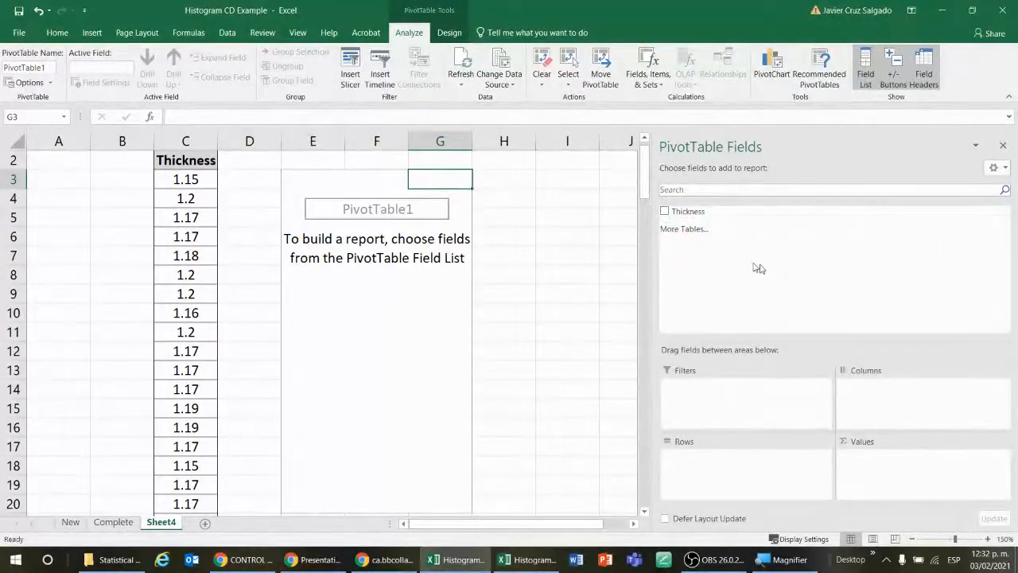
click(535, 226)
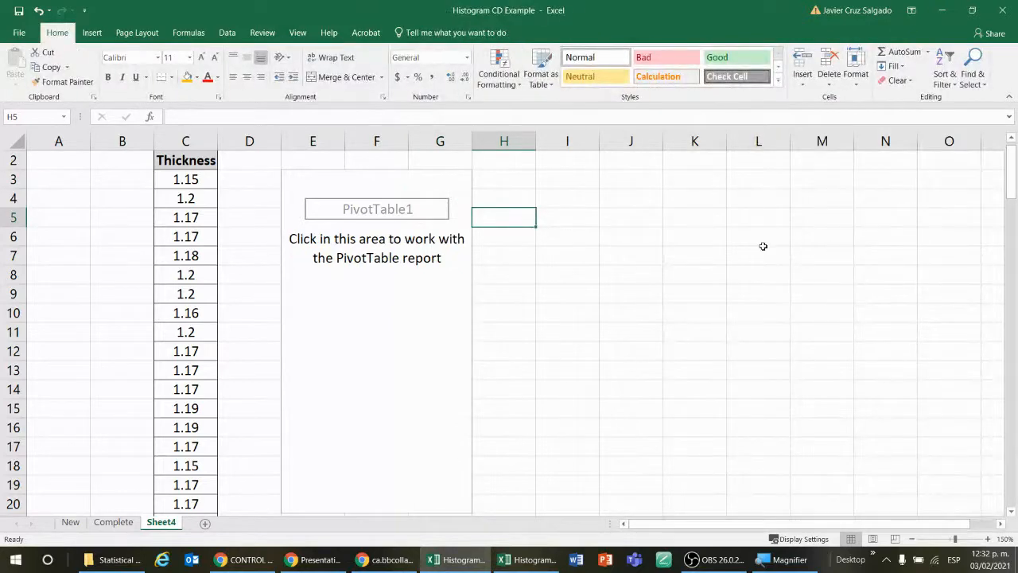
click(451, 184)
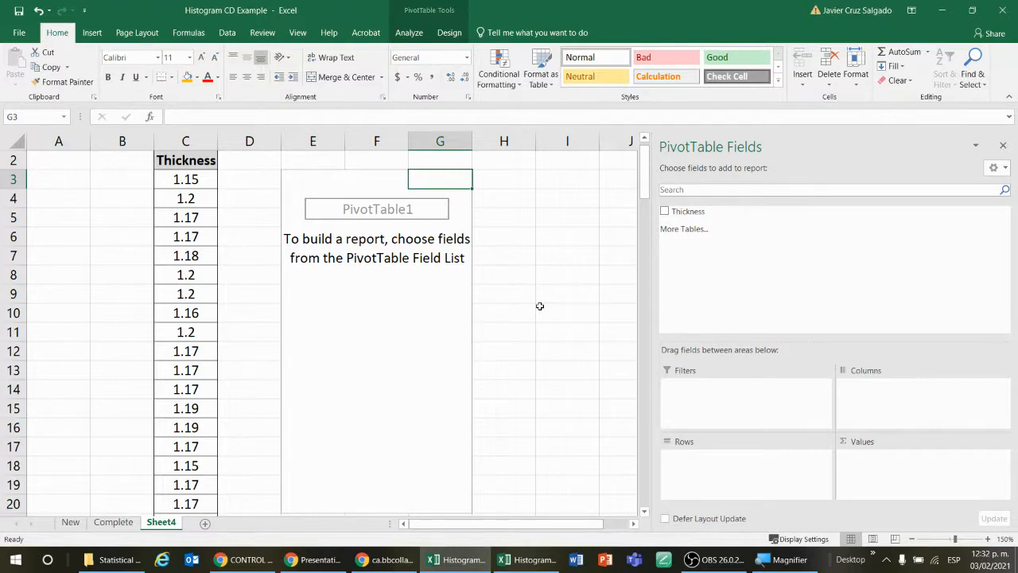
Step: Add the Thickness field to the PivotTable as a summed value and view its available field options
click(665, 212)
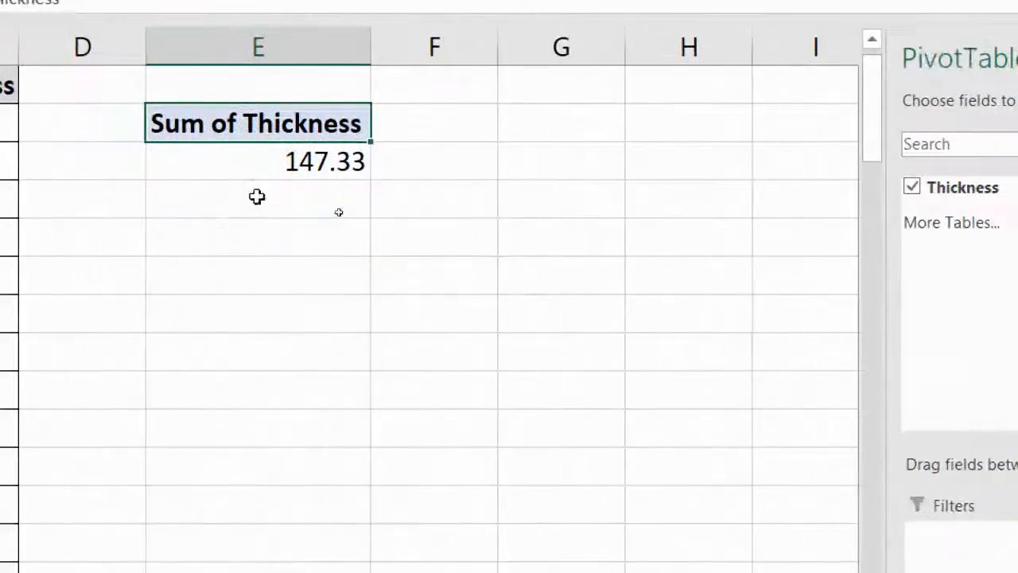
mouse_move(286, 168)
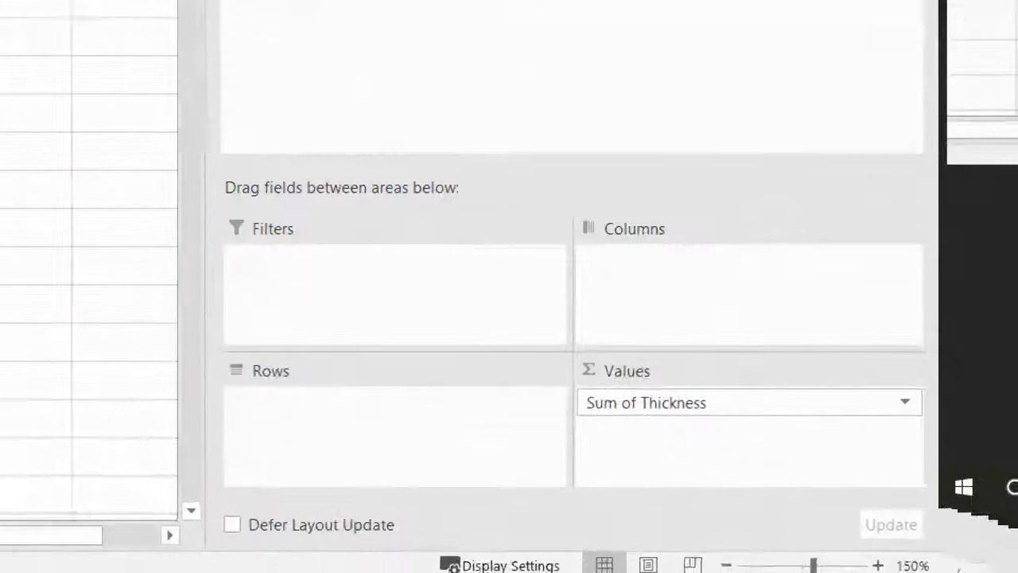
click(905, 402)
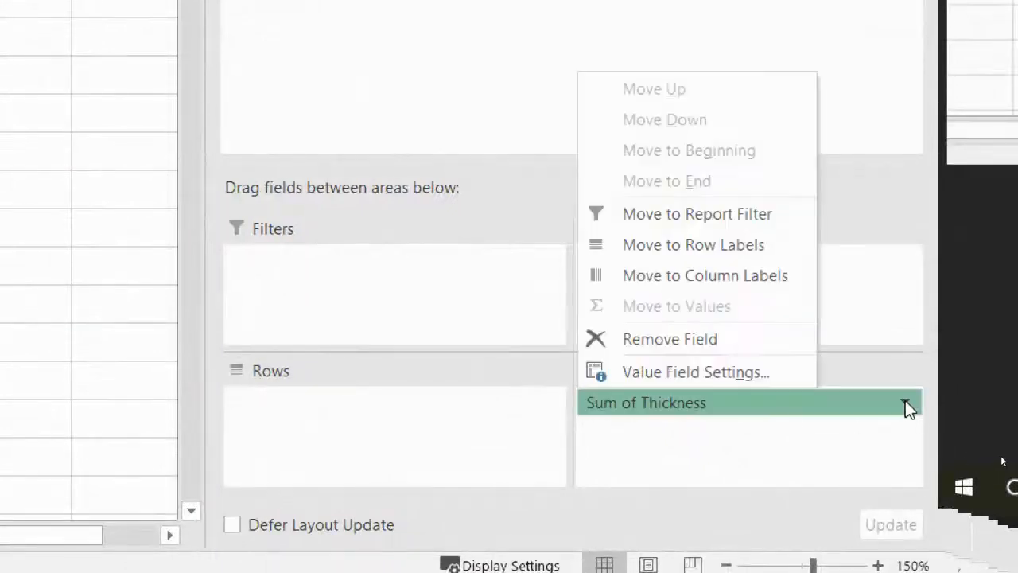
click(803, 458)
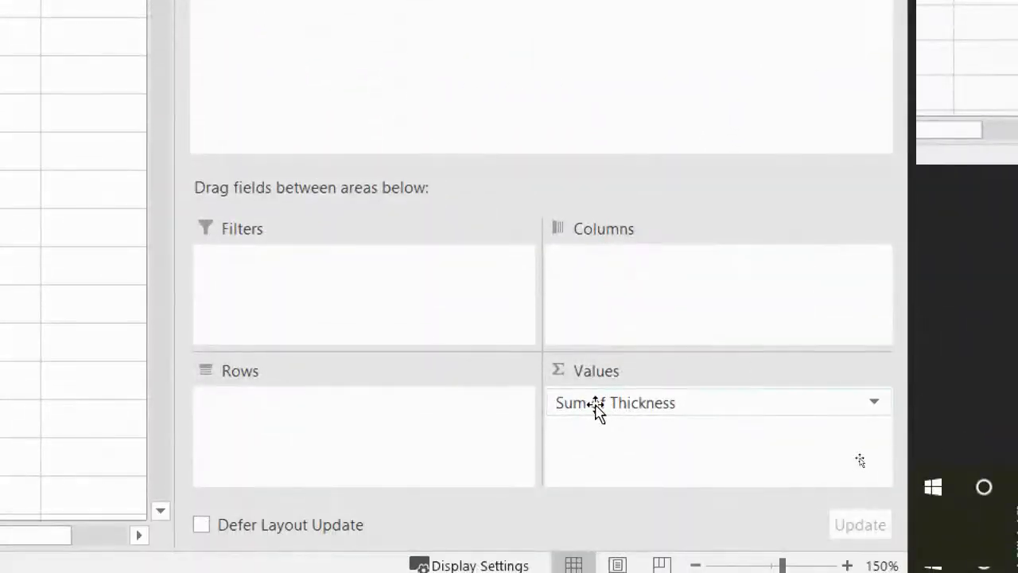
Step: Change the PivotTable's Thickness value field to summarize by Count instead of Sum
click(874, 404)
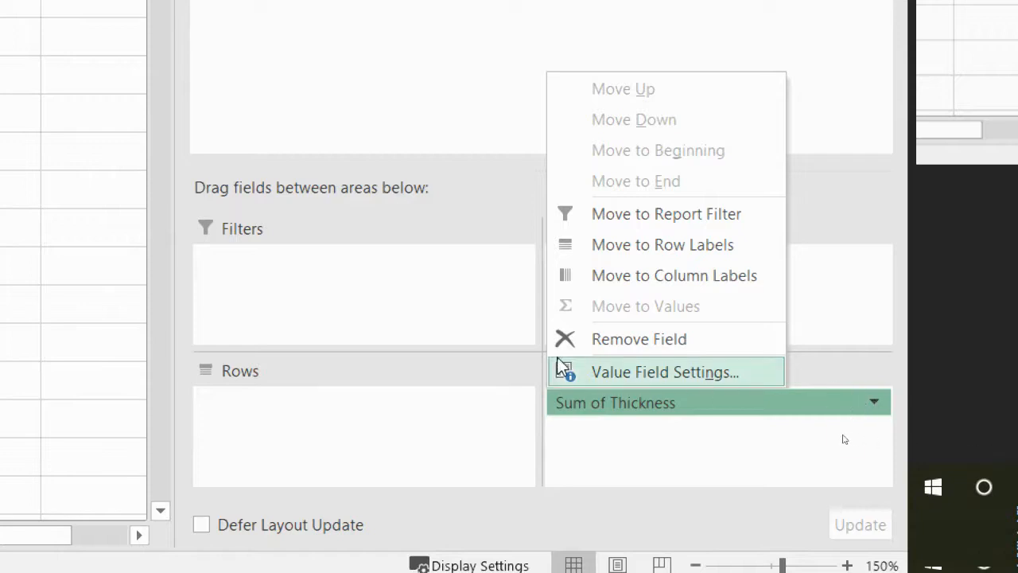
click(680, 378)
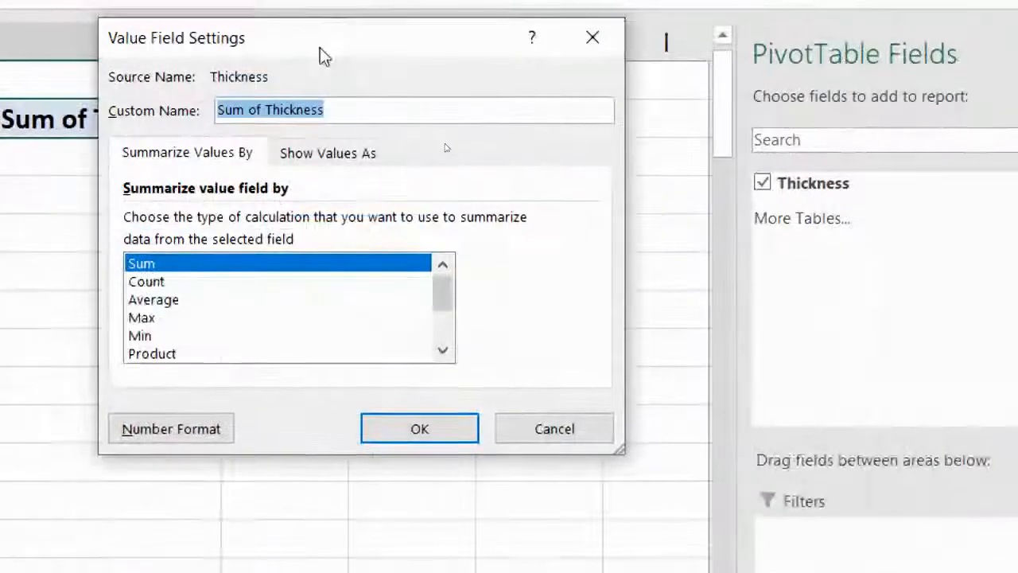
drag(320, 47, 549, 106)
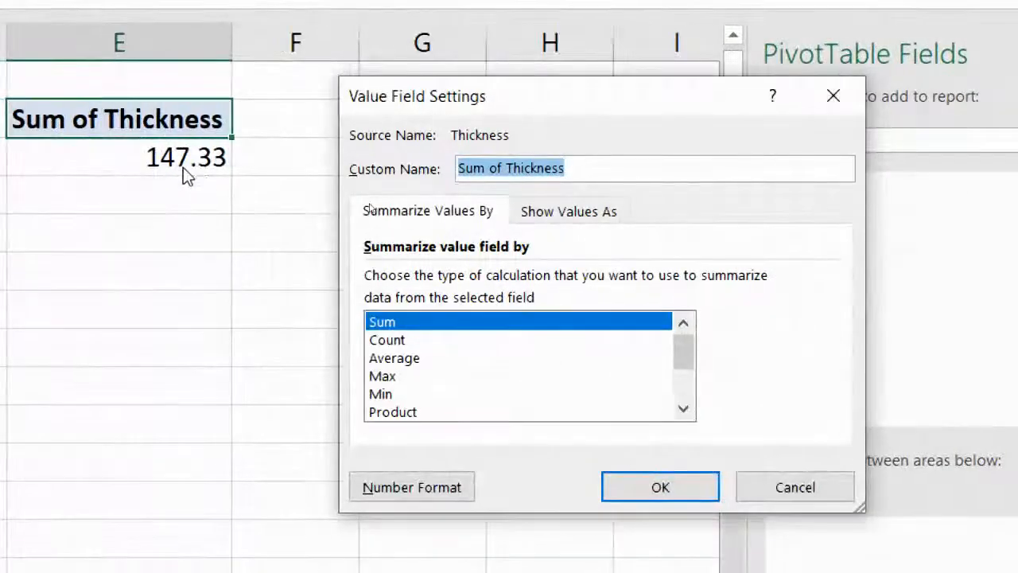
click(389, 341)
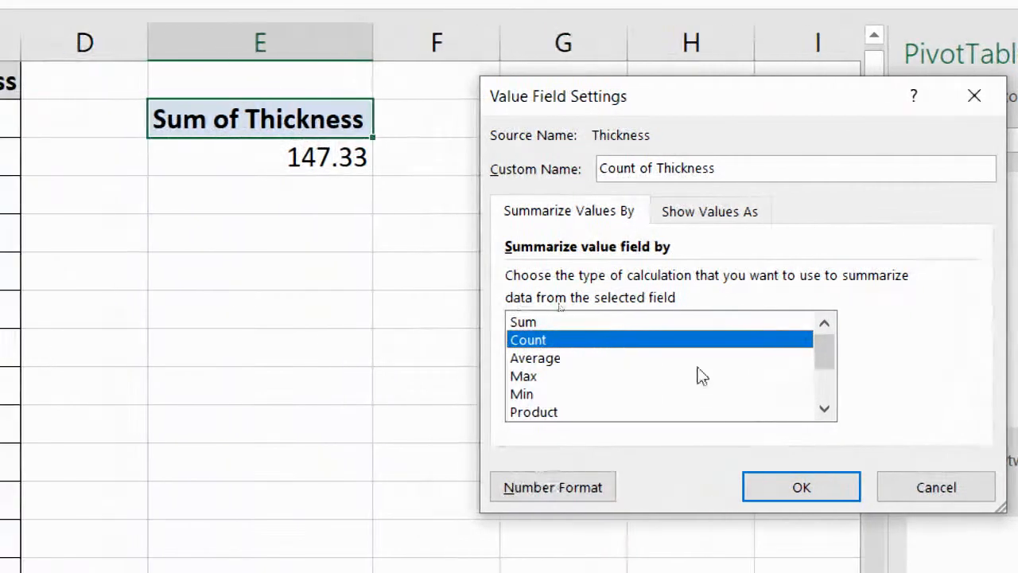
click(832, 479)
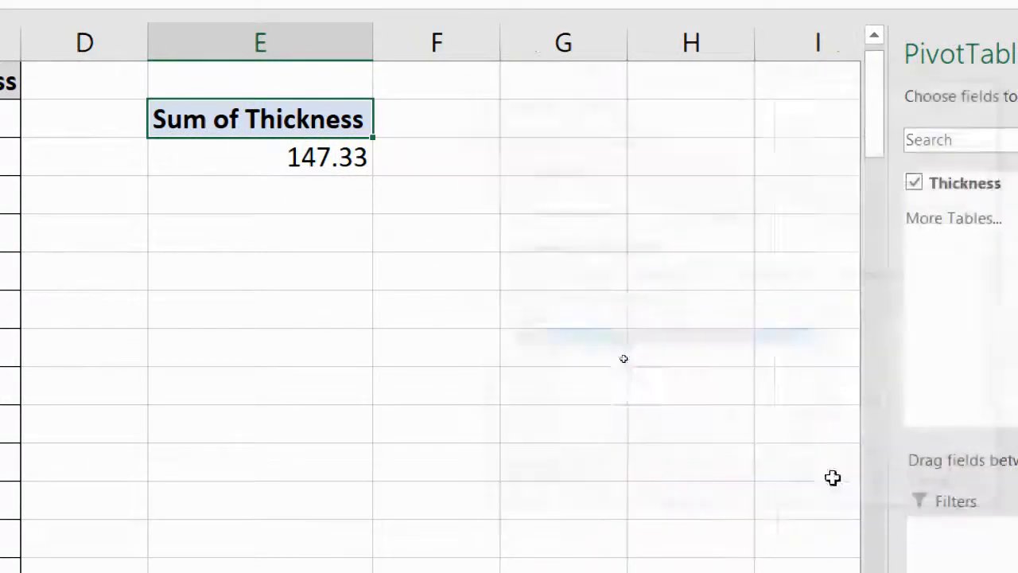
click(304, 163)
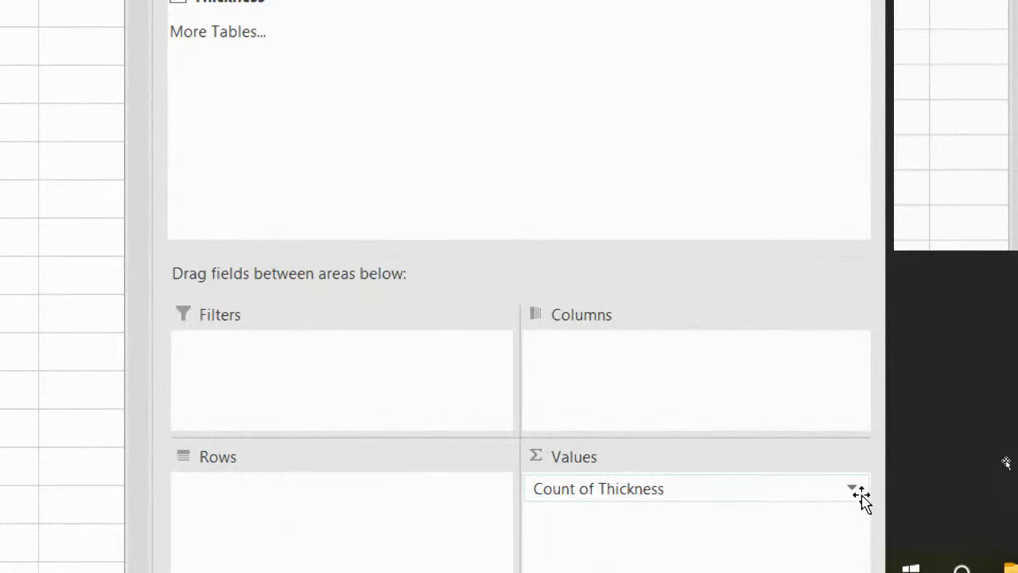
Step: Review the other summary calculations available for the Thickness value field, down to Varp, and leave the settings without changing them
click(851, 488)
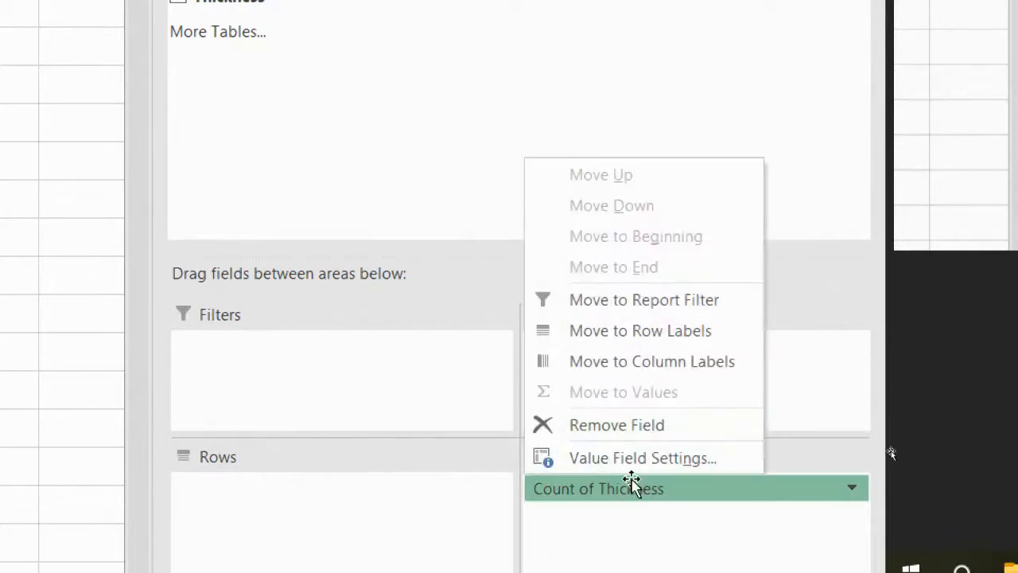
click(640, 458)
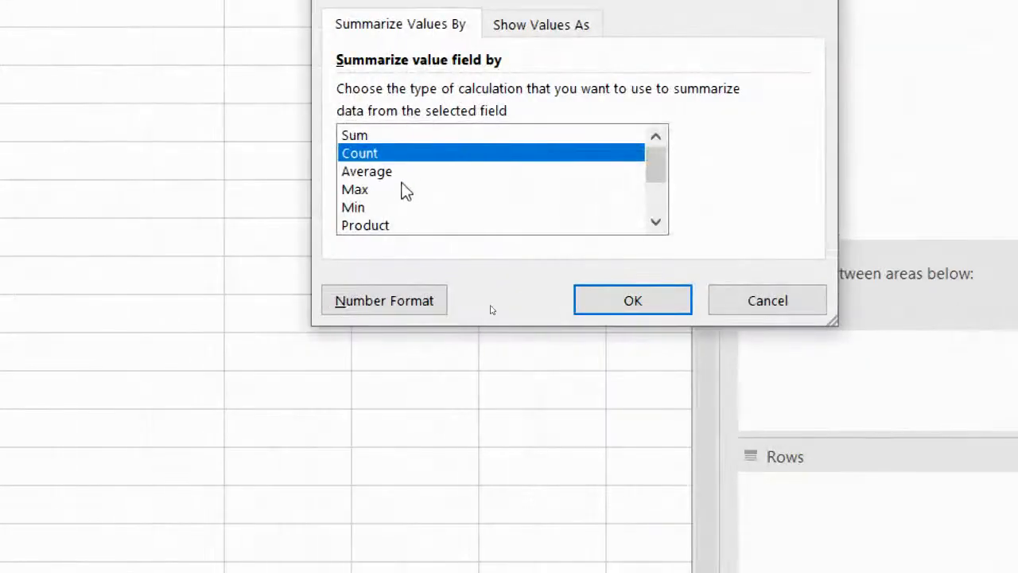
click(657, 225)
click(657, 225)
click(657, 225)
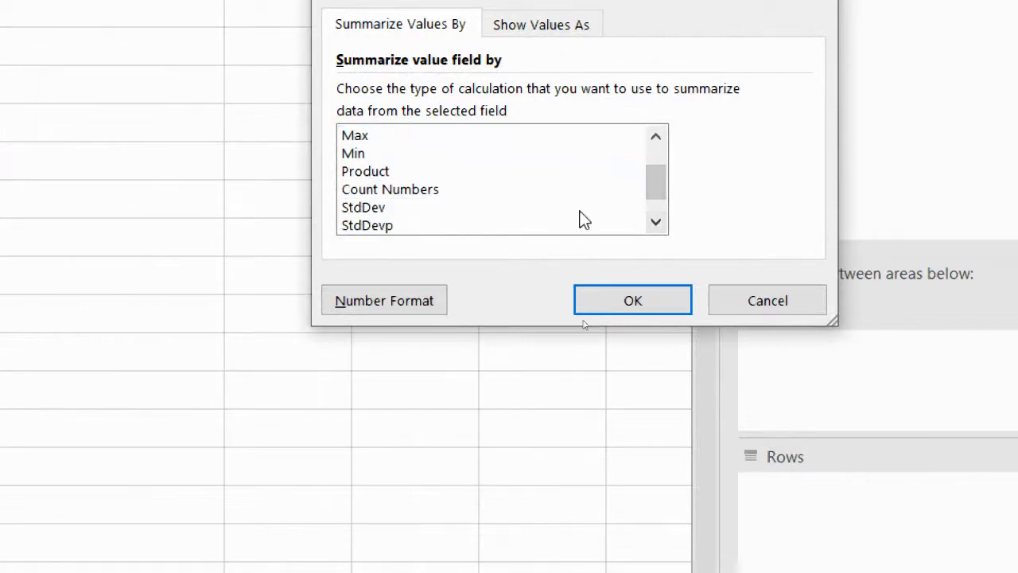
click(655, 223)
click(655, 223)
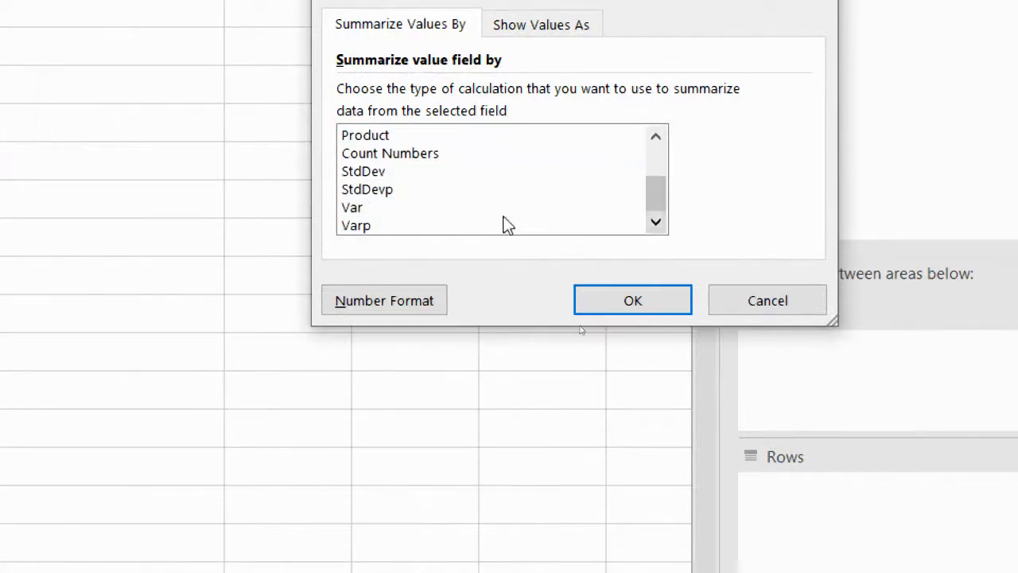
click(766, 294)
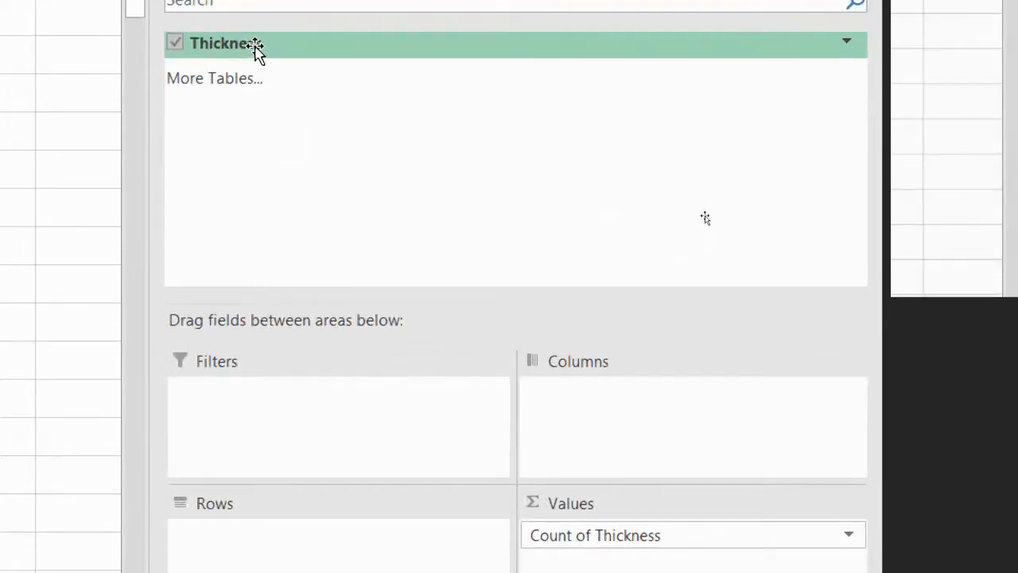
Step: Add the Thickness field to the PivotTable's rows and check the counts for thicknesses 1.11 and 1.12
drag(255, 46, 263, 561)
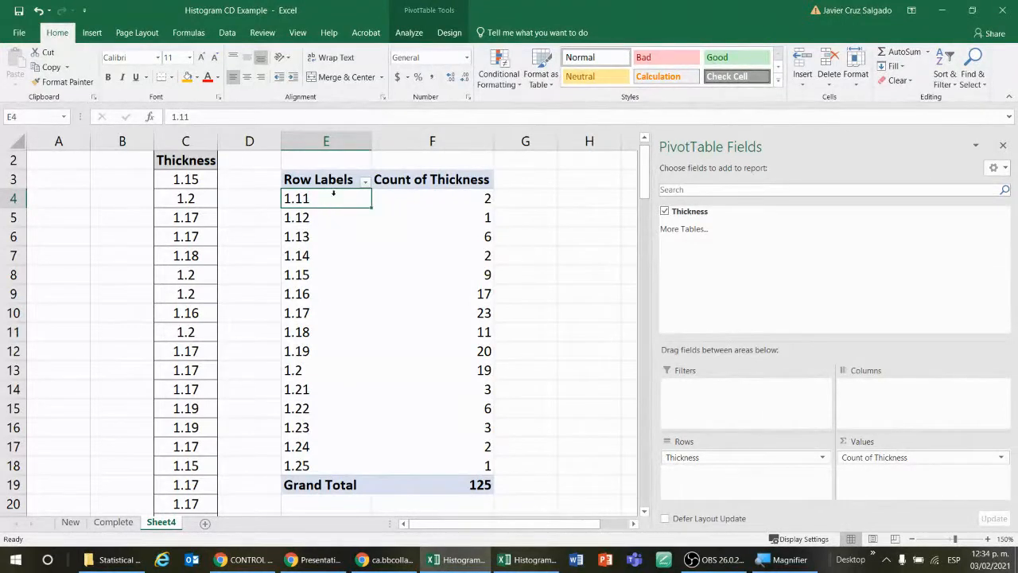
click(443, 202)
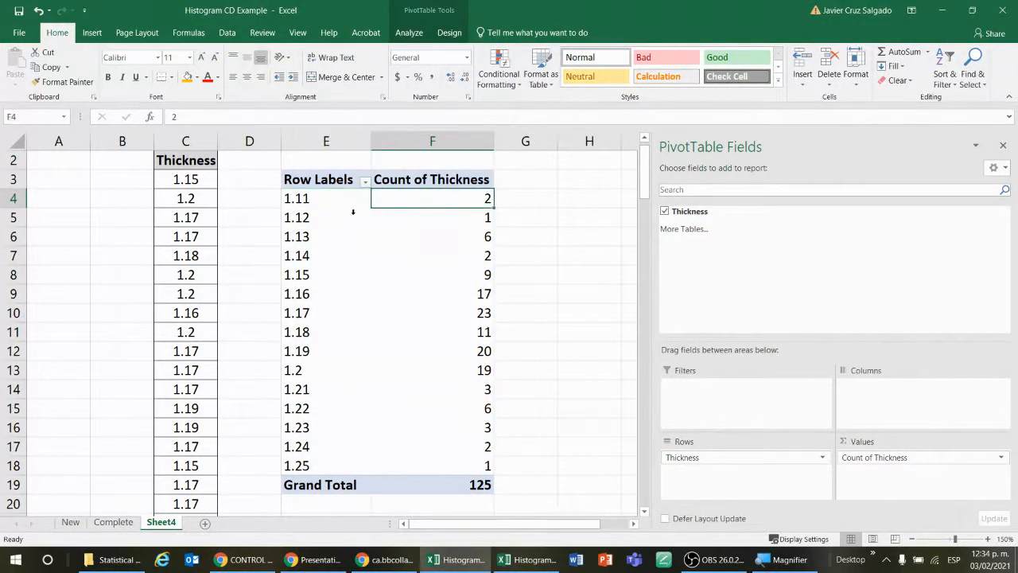
click(354, 214)
click(452, 222)
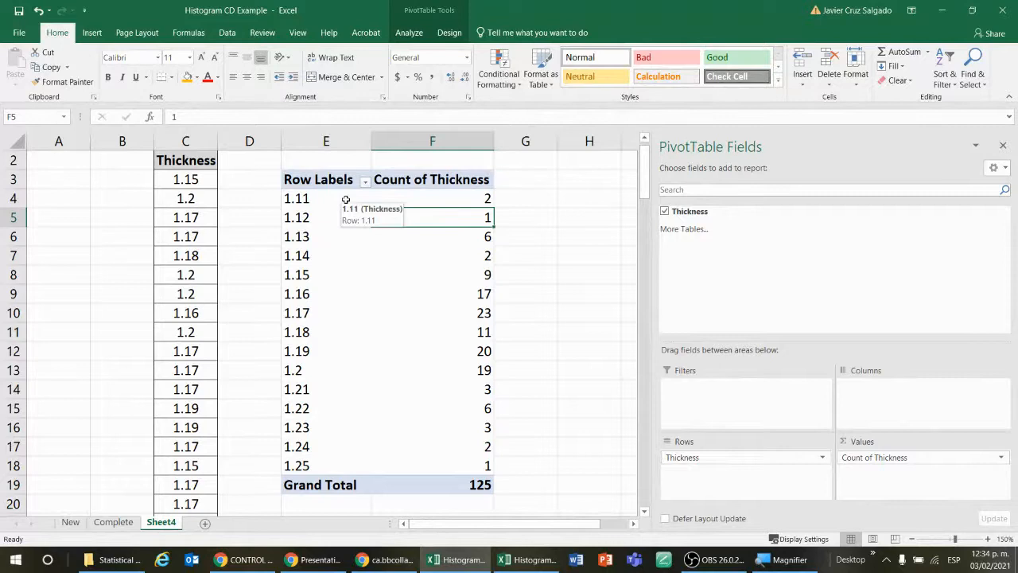
click(555, 248)
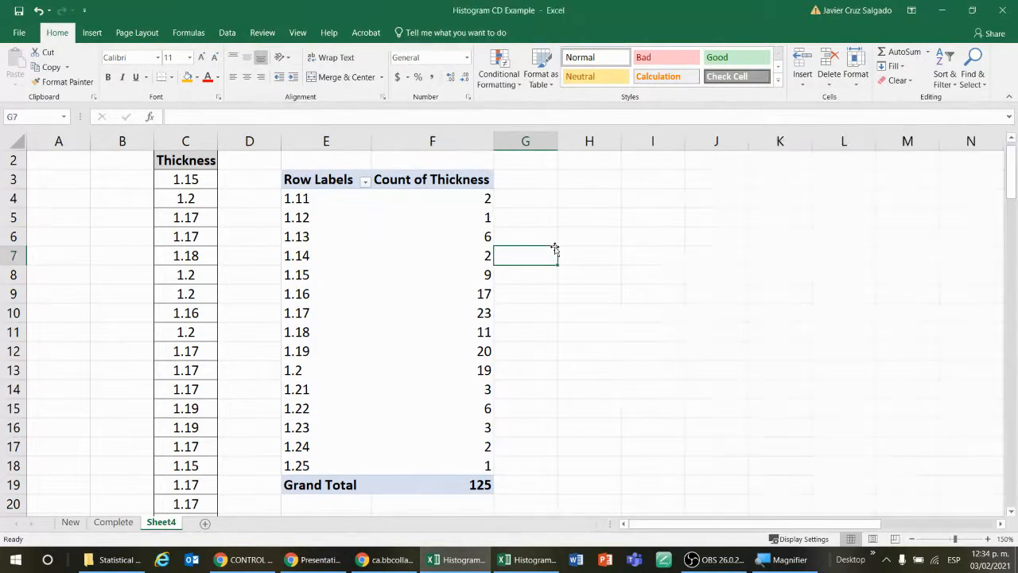
Step: Look through the PivotTable's first thickness row labels, from 1.11 down to 1.14
click(321, 199)
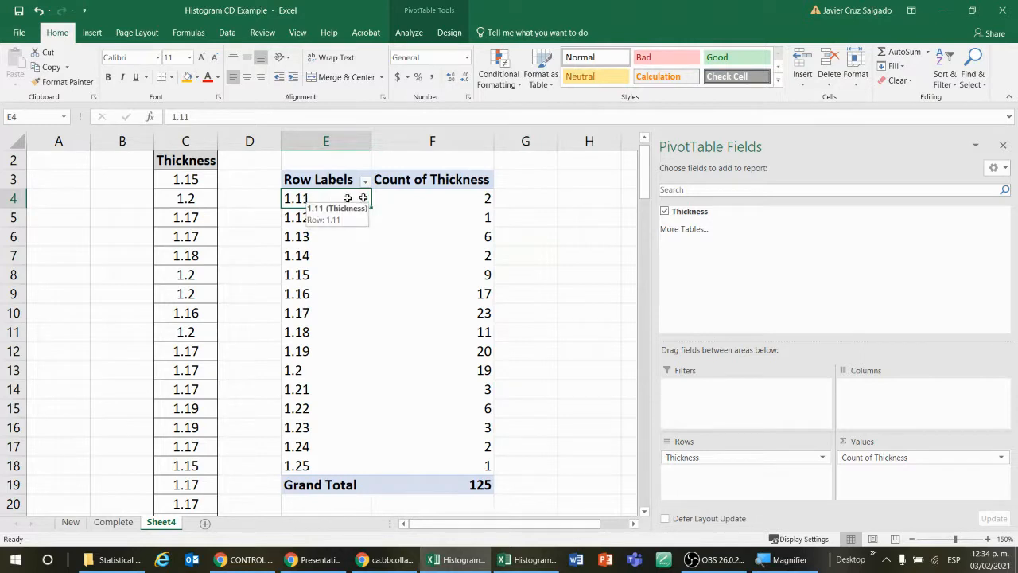
click(540, 206)
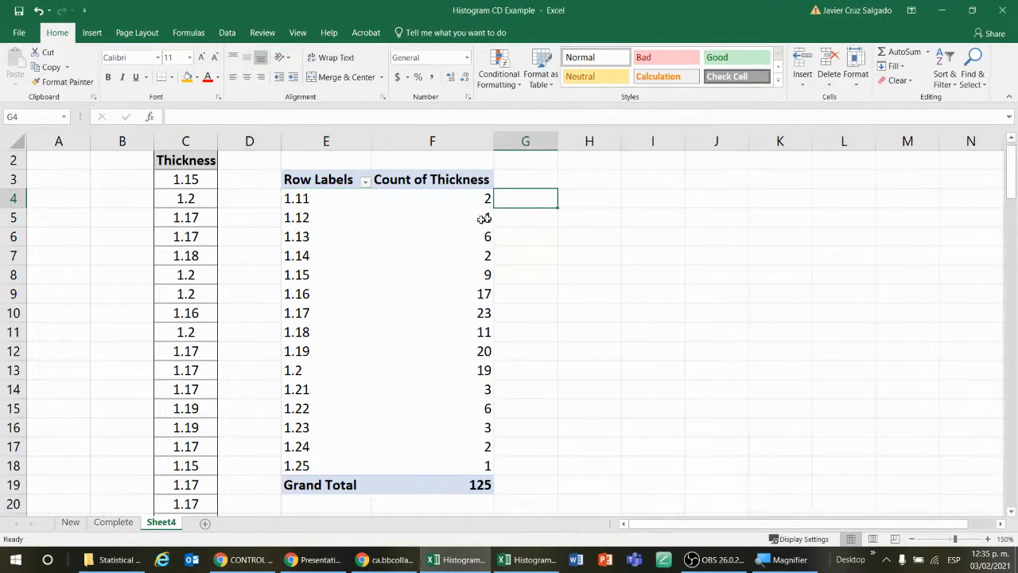
click(335, 199)
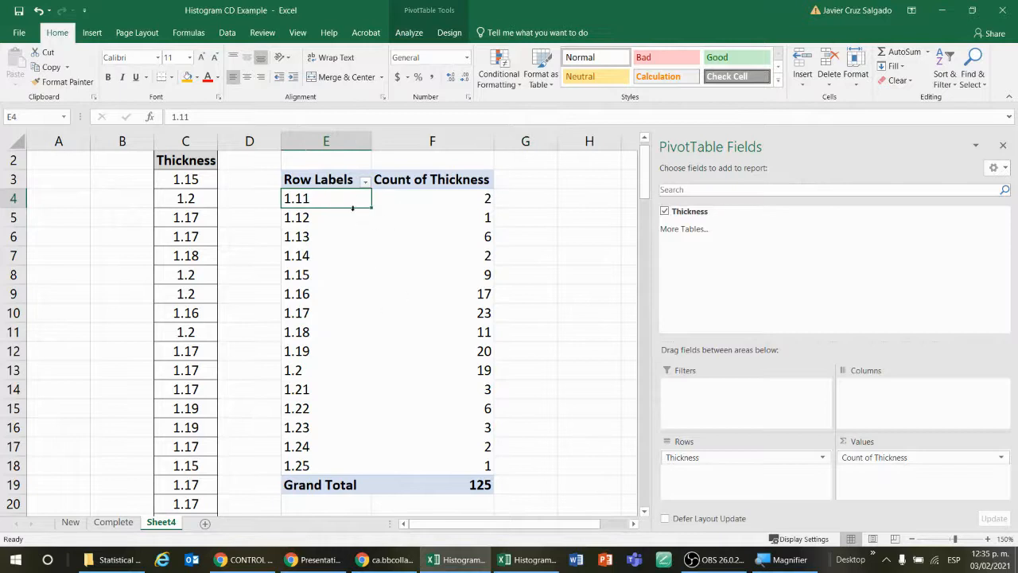
key(Down)
key(Down)
key(Down)
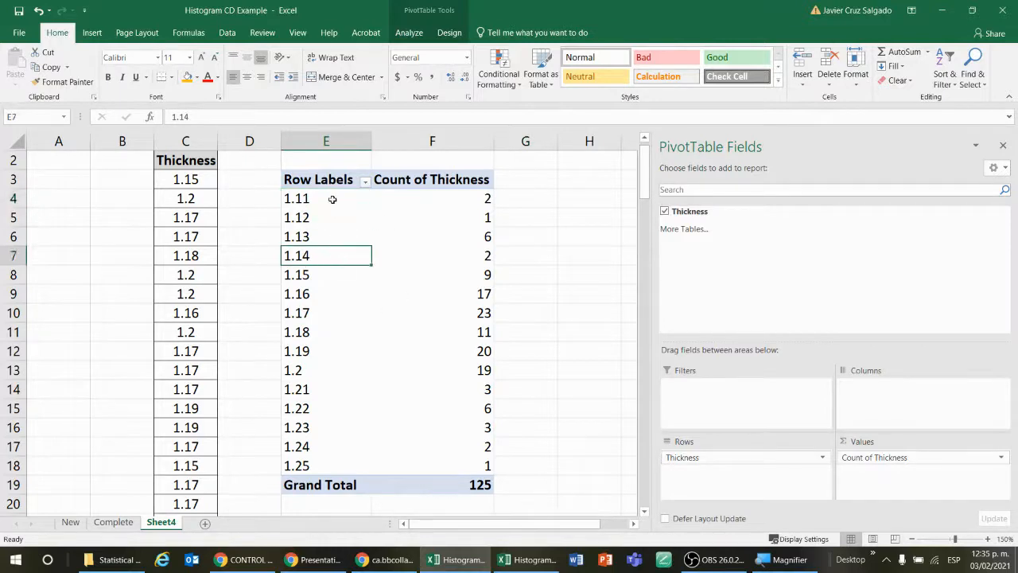
Step: Examine the Grouping settings for the PivotTable's thickness row labels and close them without applying a grouping
click(333, 199)
right_click(332, 200)
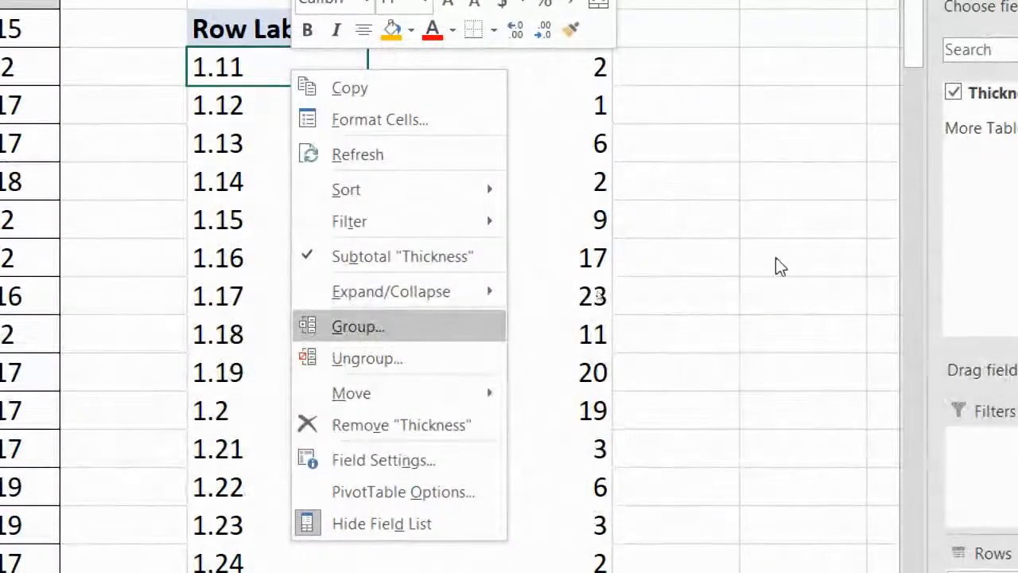
click(501, 324)
click(795, 106)
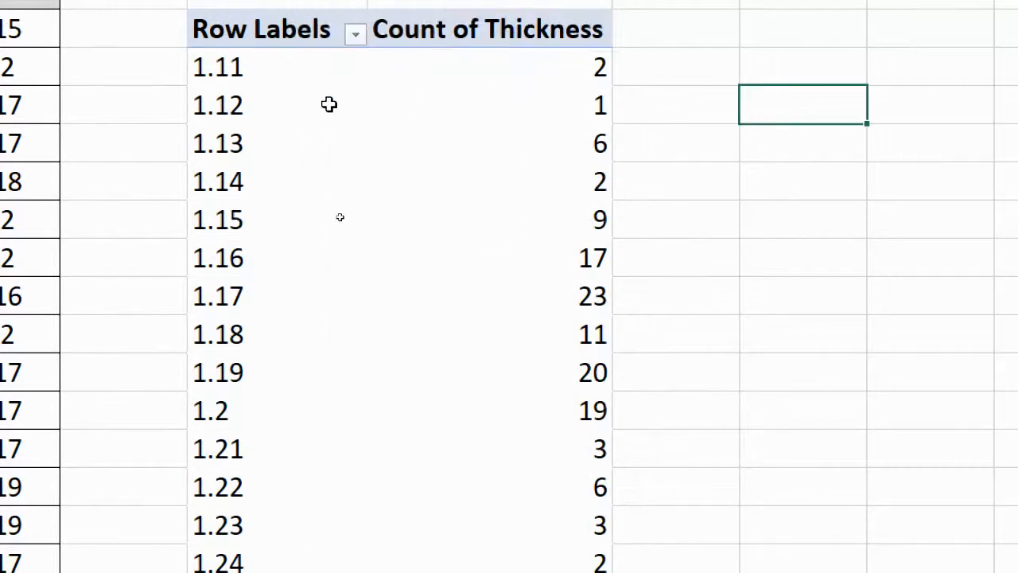
click(239, 70)
click(250, 109)
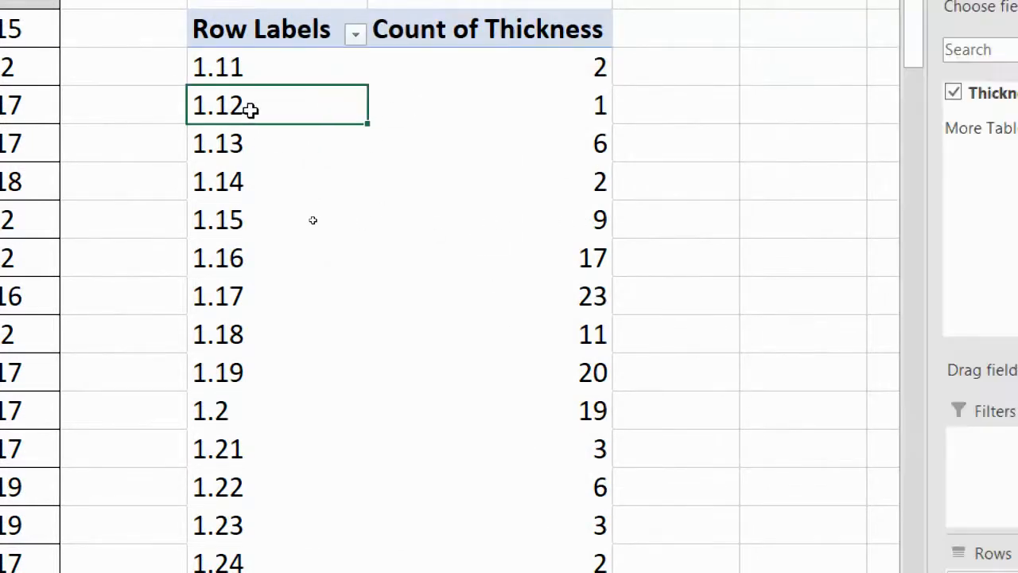
click(263, 67)
right_click(265, 70)
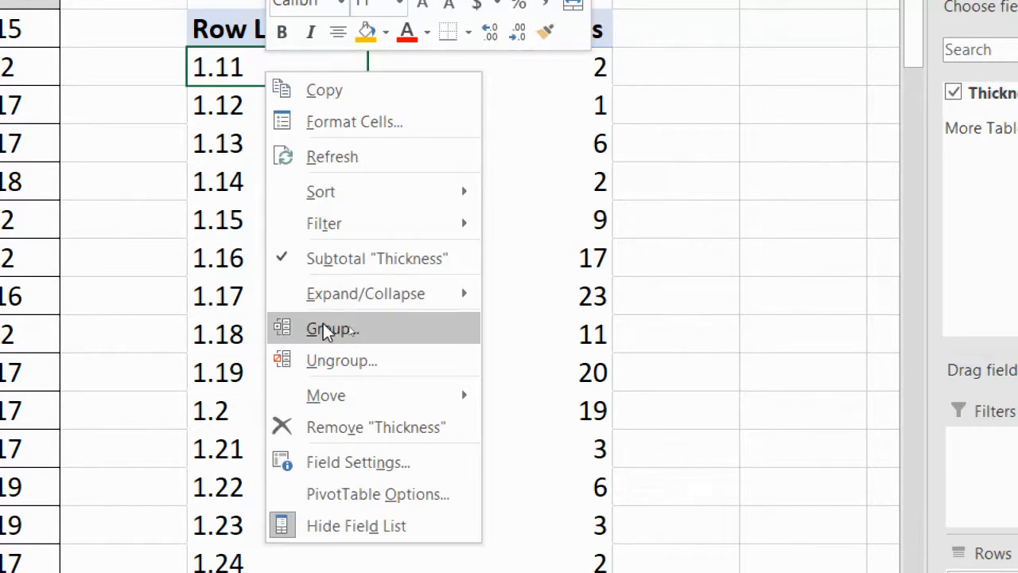
click(332, 330)
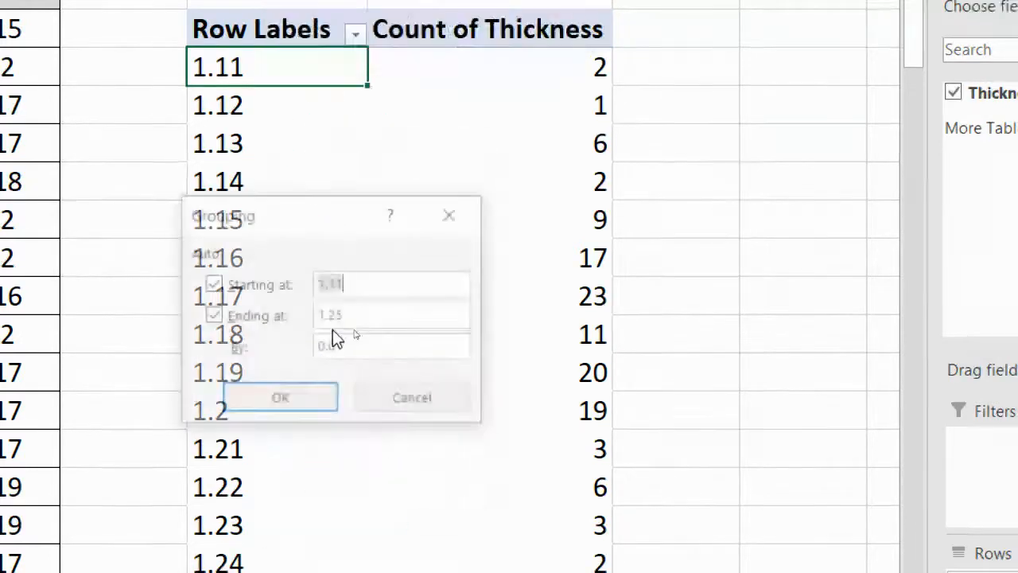
click(386, 403)
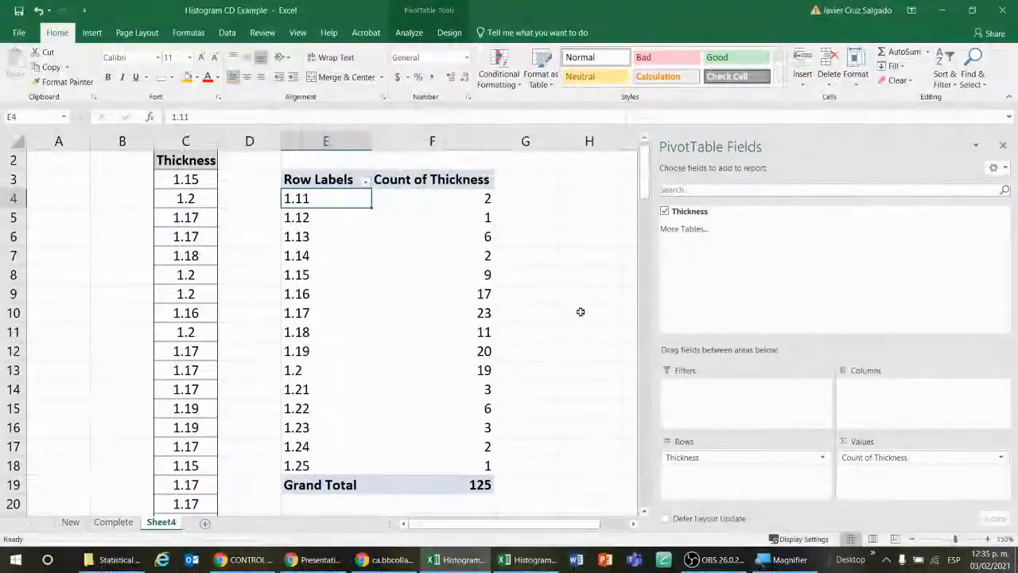
Step: Remove the Thickness field from the PivotTable's rows and add it back to the rows
click(599, 304)
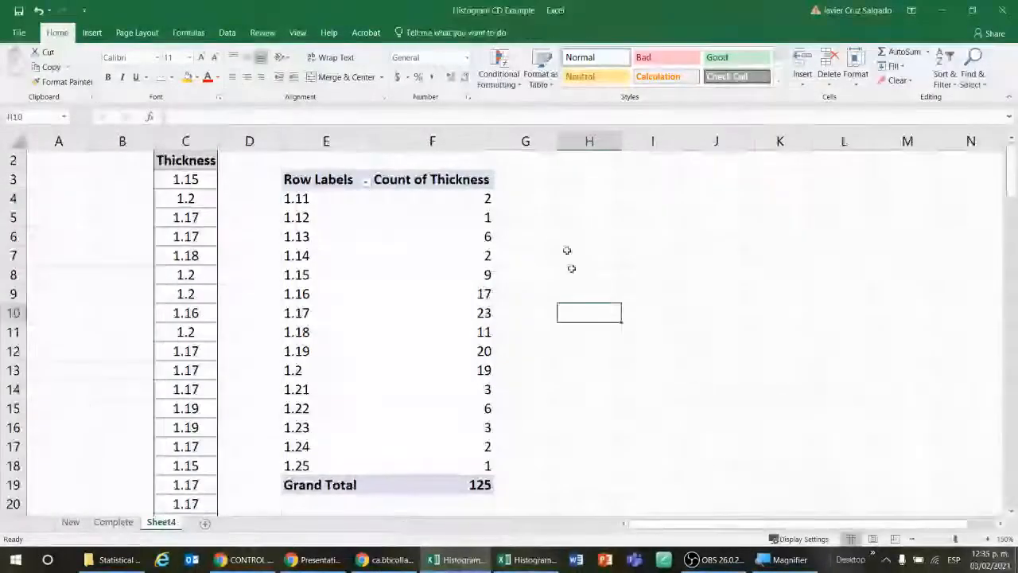
click(462, 216)
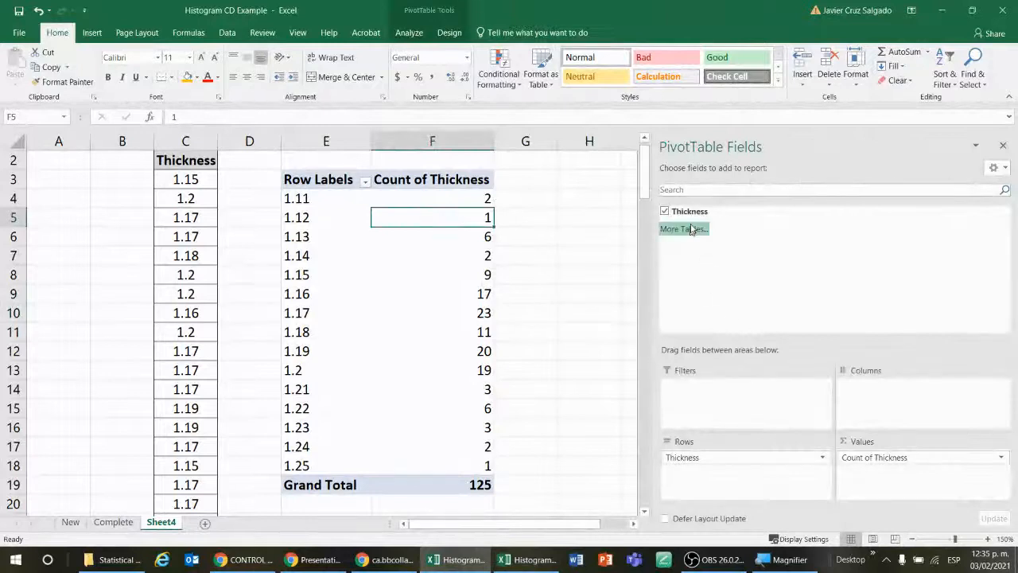
mouse_move(695, 214)
mouse_down()
mouse_move(736, 461)
mouse_move(700, 217)
mouse_up()
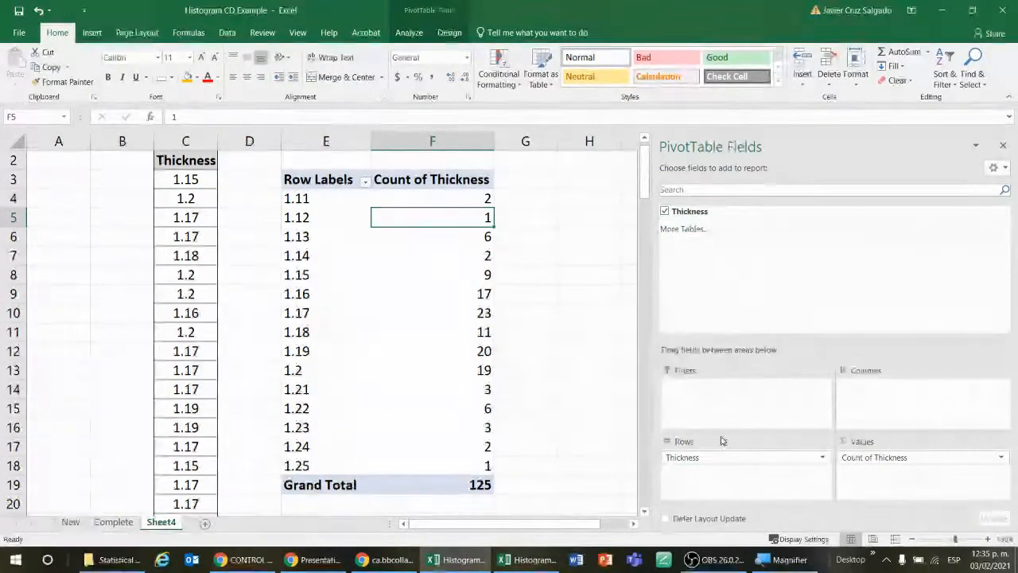
drag(707, 456, 701, 276)
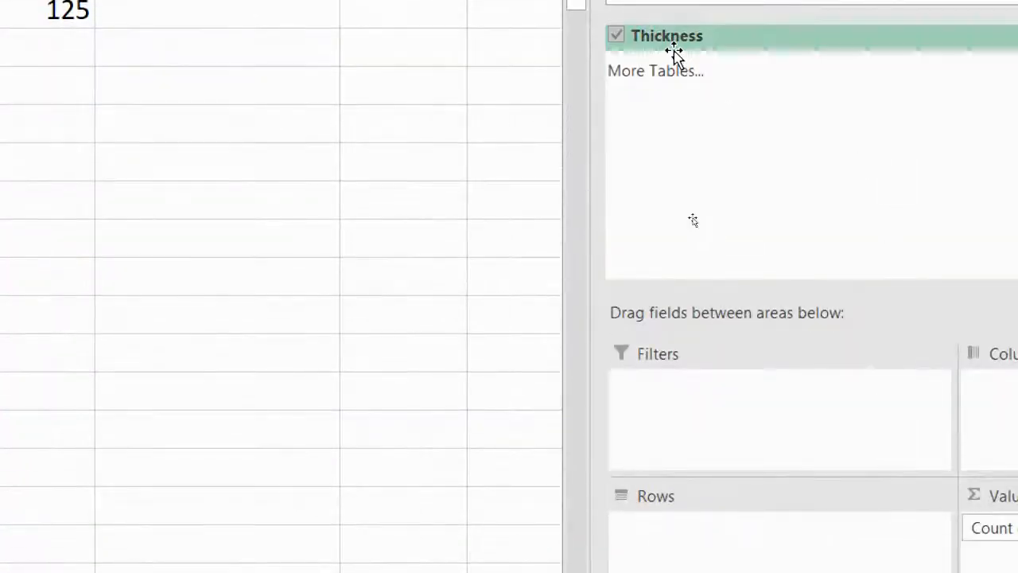
drag(667, 40, 718, 544)
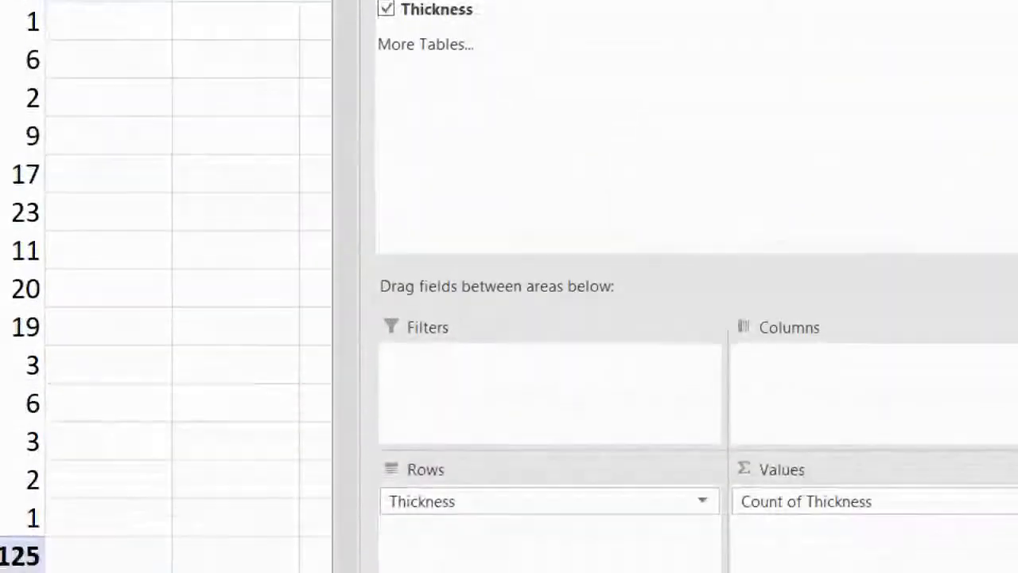
Step: Try the Thickness field in the PivotTable's columns and return it to the rows
drag(475, 500, 870, 398)
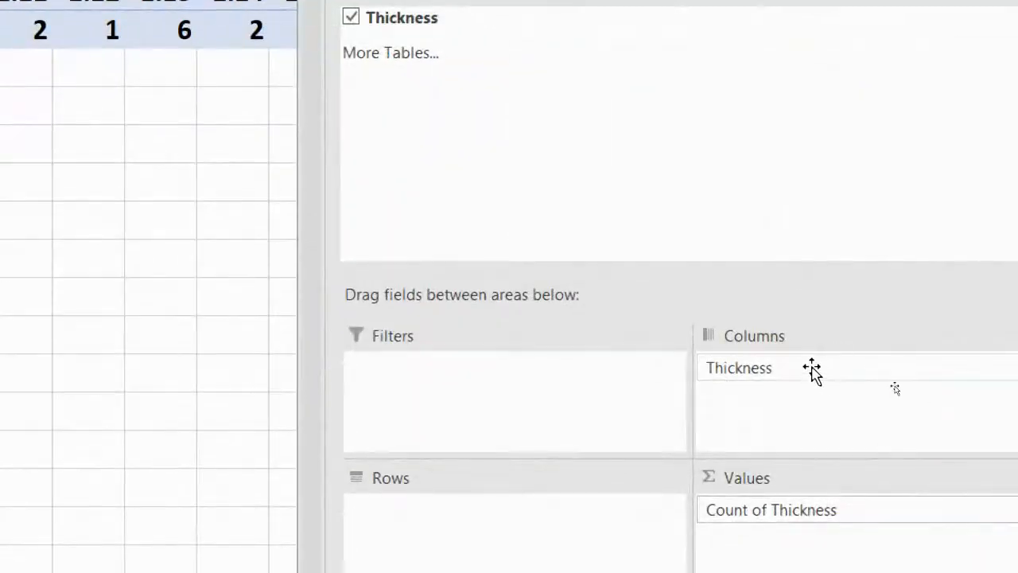
drag(811, 371, 573, 519)
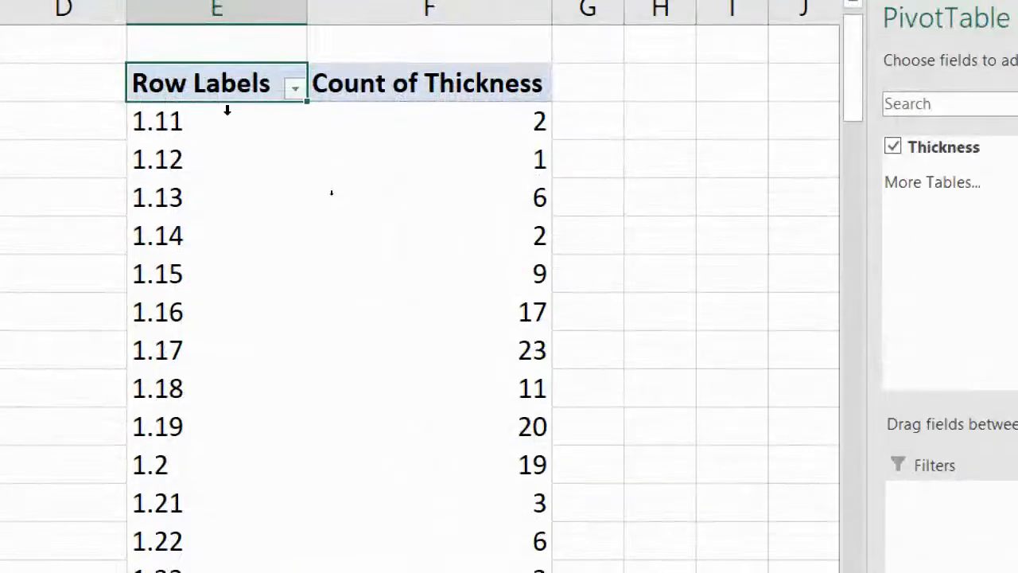
Step: Examine the starting and ending values in the Grouping settings of the thickness row labels, leaving without applying a grouping
click(213, 164)
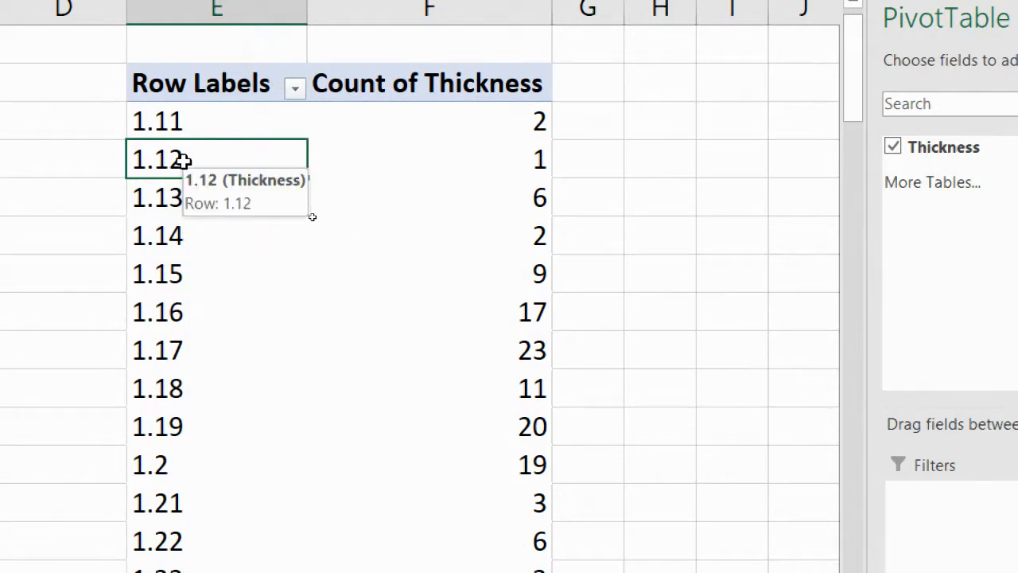
click(232, 121)
click(222, 160)
click(226, 122)
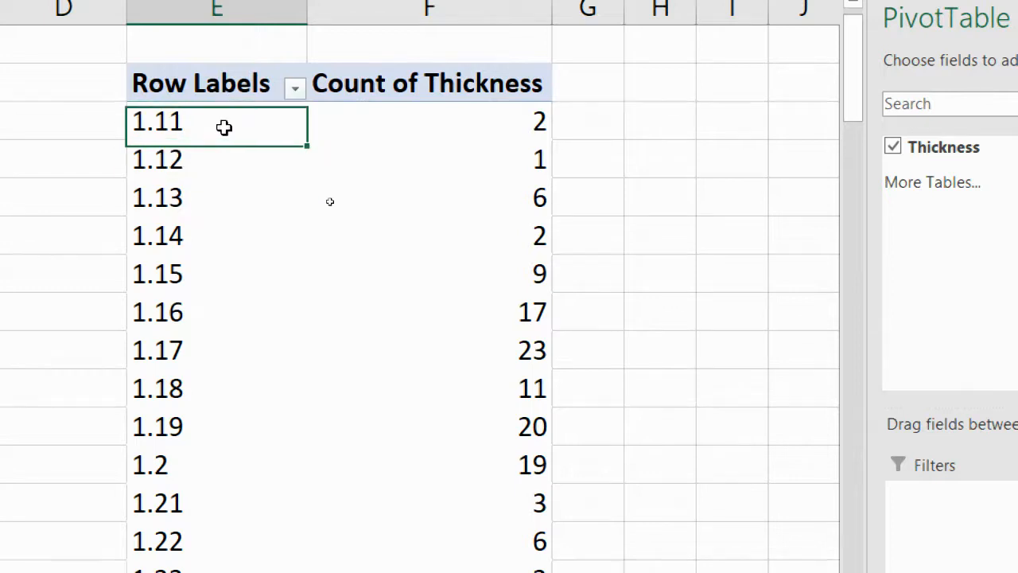
click(210, 159)
right_click(210, 160)
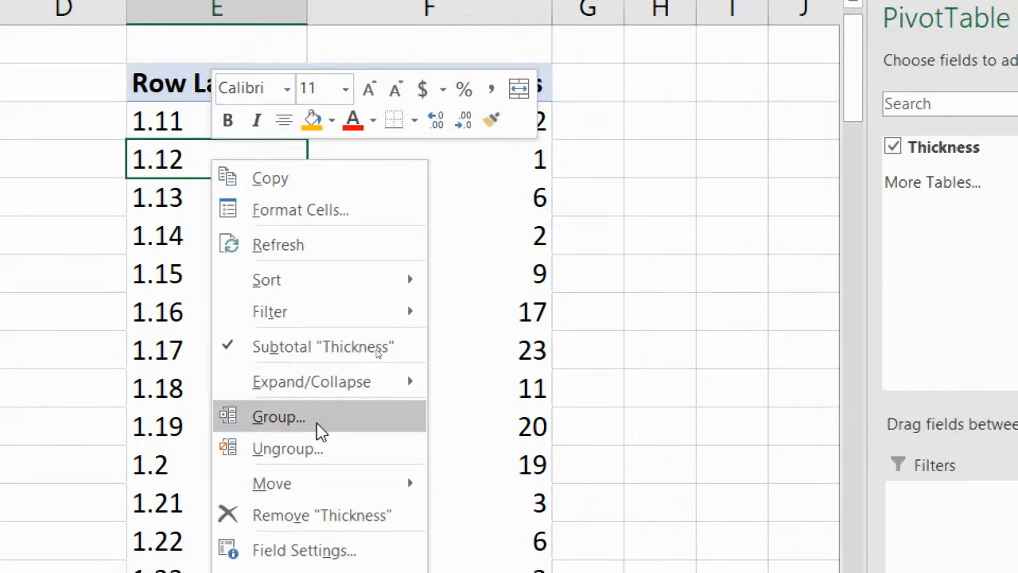
click(317, 422)
drag(294, 307, 480, 127)
click(540, 226)
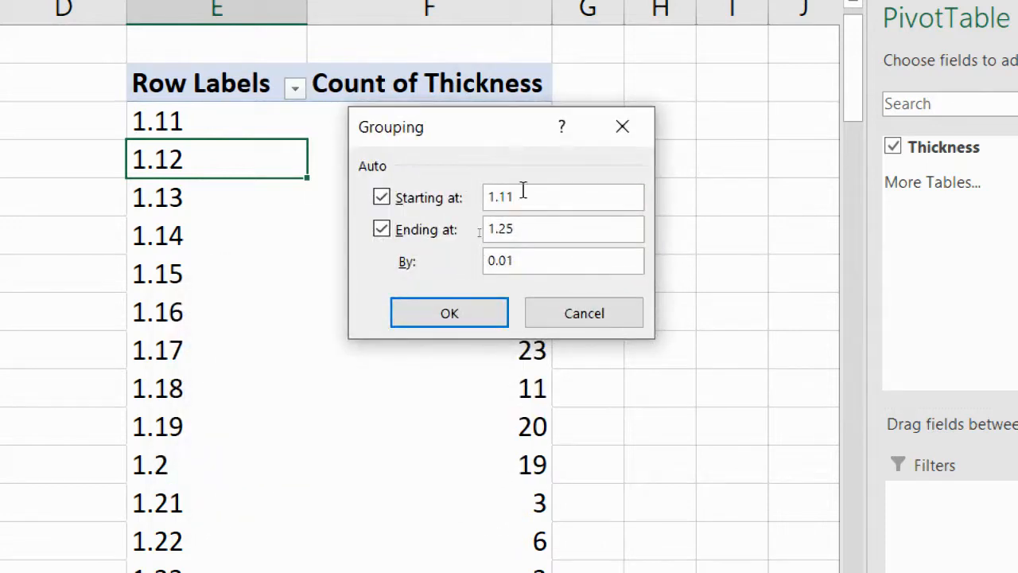
click(537, 229)
click(587, 313)
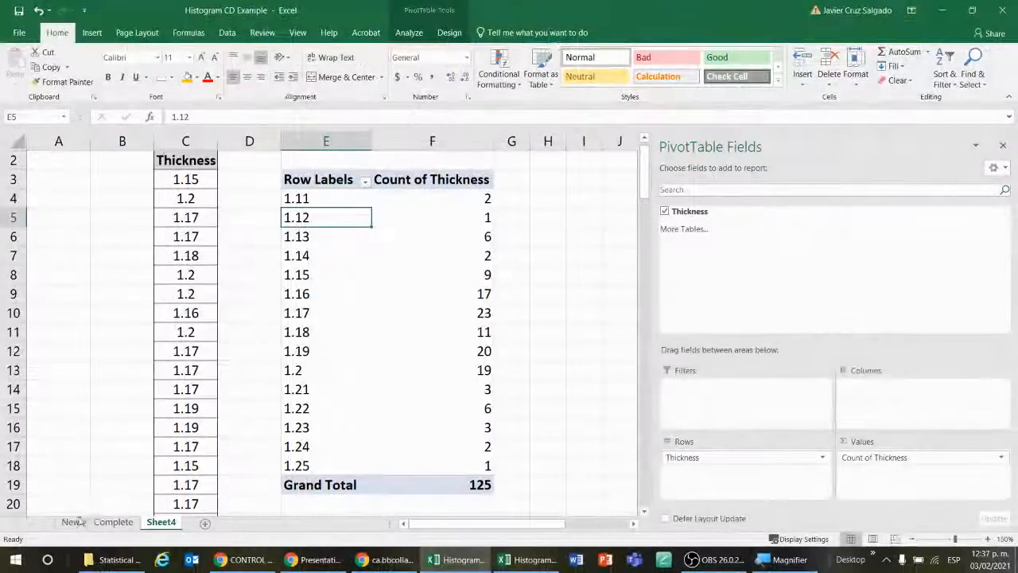
Step: Look up the corrected cell length and its formula in the summary table on the New sheet
click(74, 523)
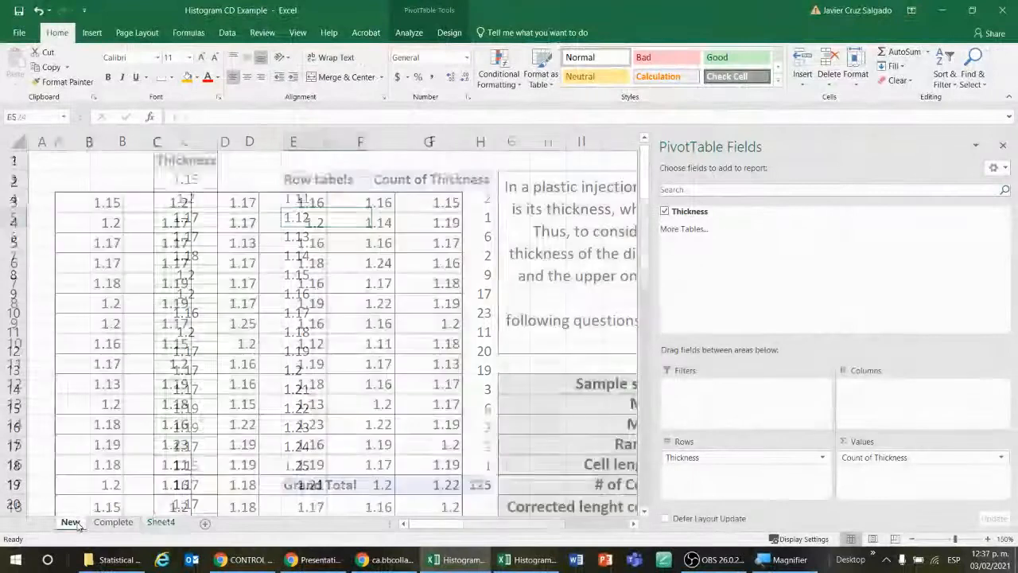
scroll(847, 462, down, 1)
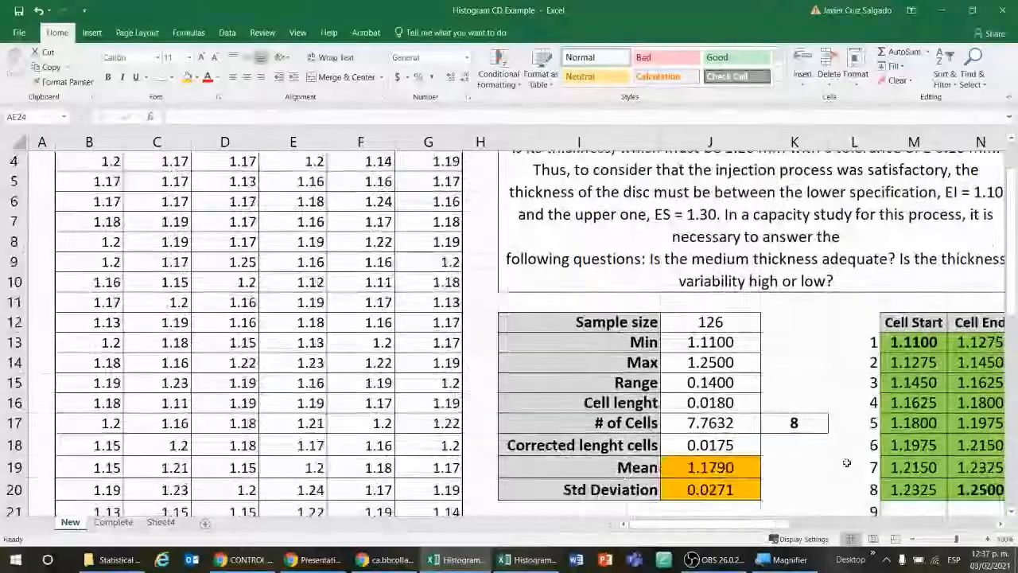
scroll(847, 462, down, 2)
scroll(847, 462, up, 1)
click(728, 384)
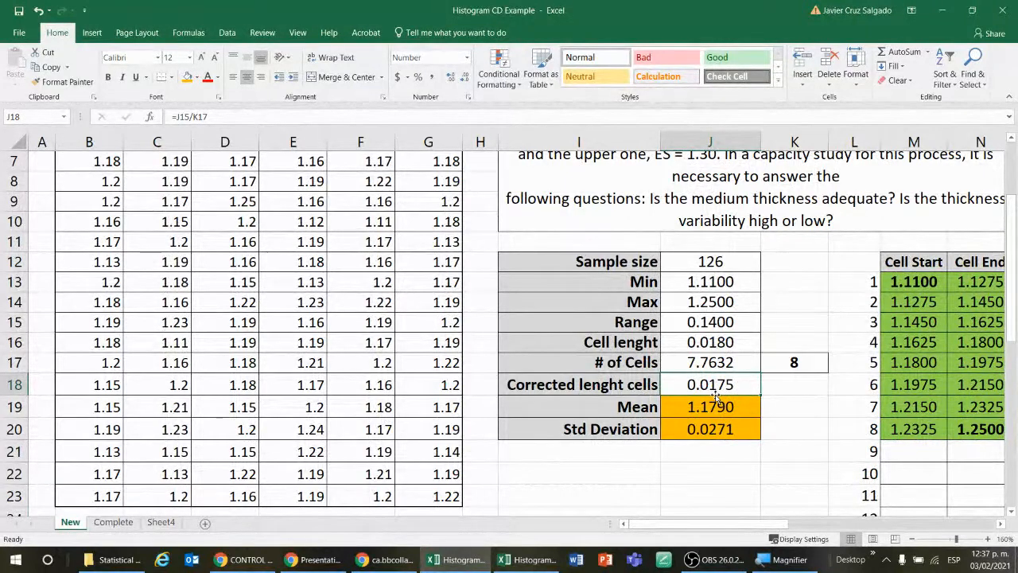
Step: Group the thickness row labels of the Sheet4 PivotTable from 1.11 to 1.25 in intervals of 0.0175
click(119, 522)
click(161, 522)
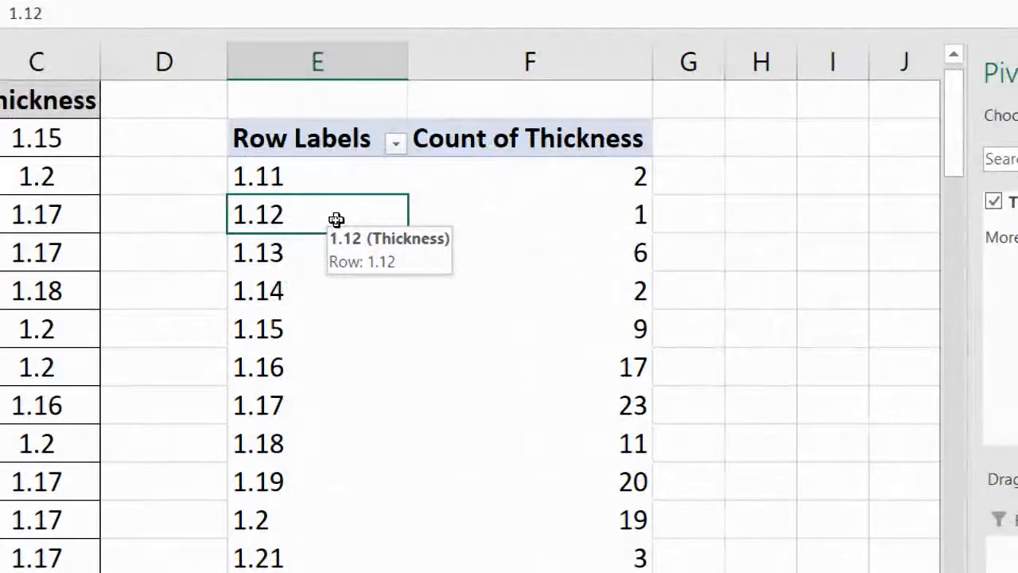
right_click(336, 221)
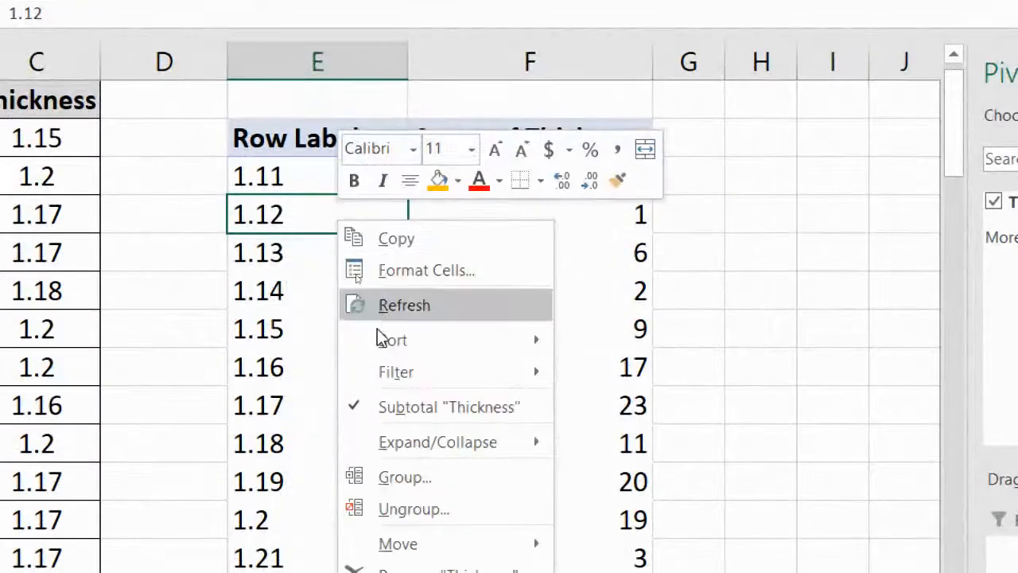
click(423, 477)
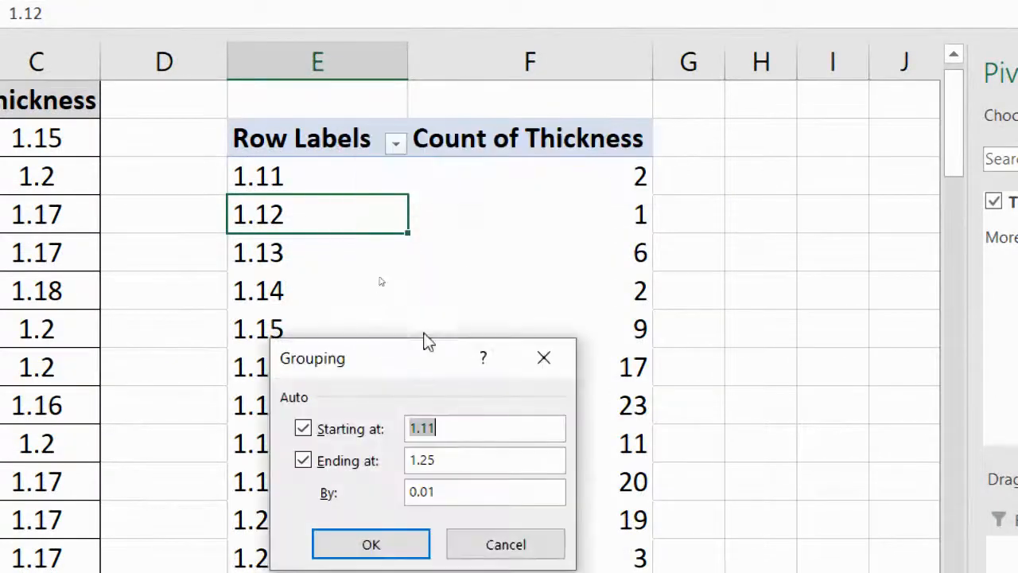
click(450, 491)
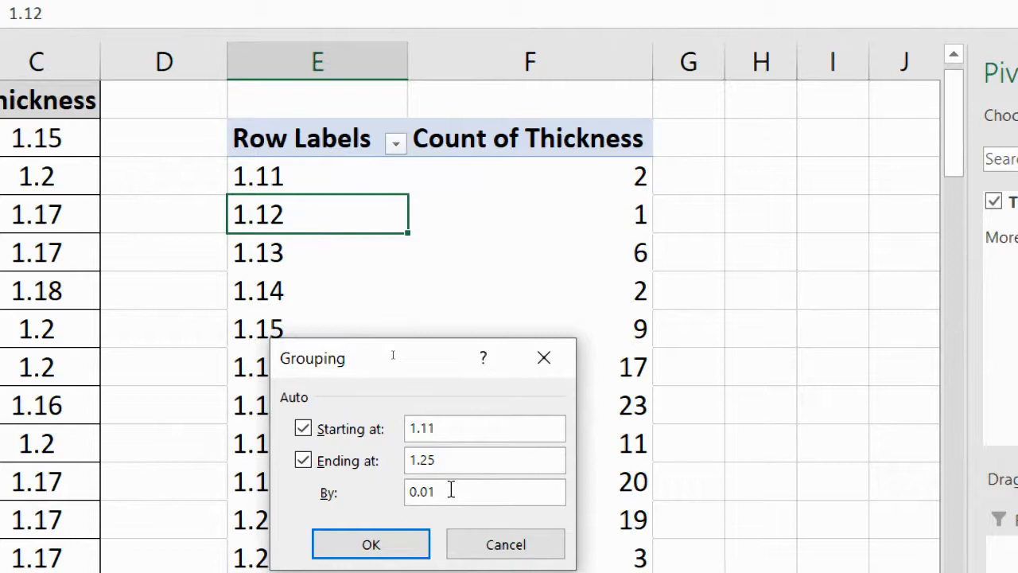
text(75)
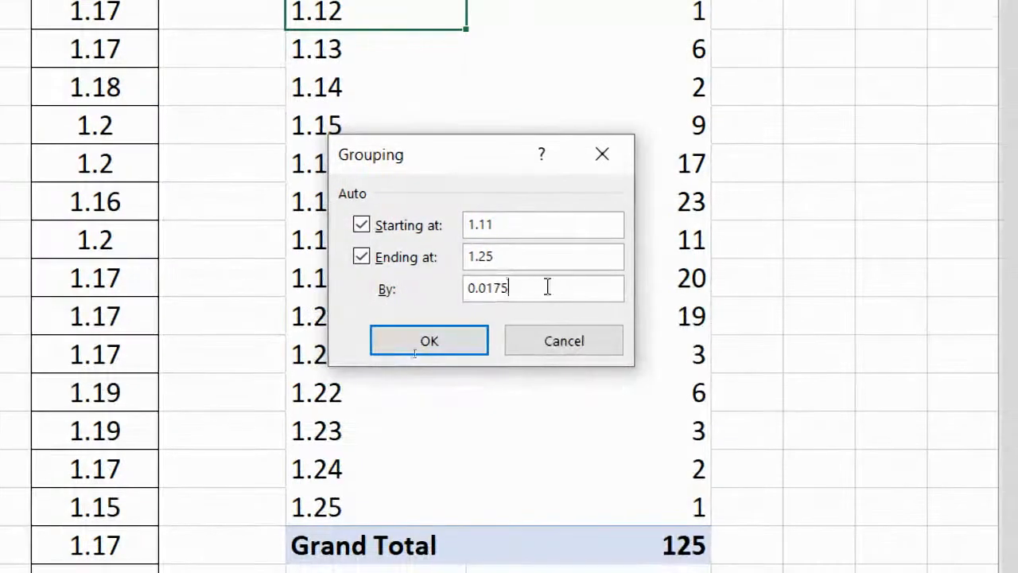
click(429, 341)
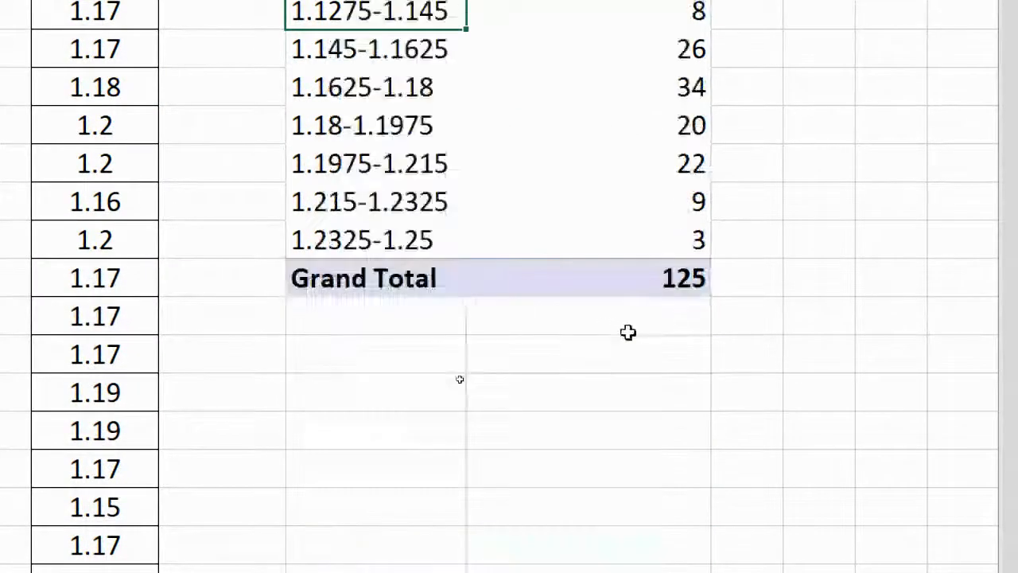
scroll(883, 360, up, 1)
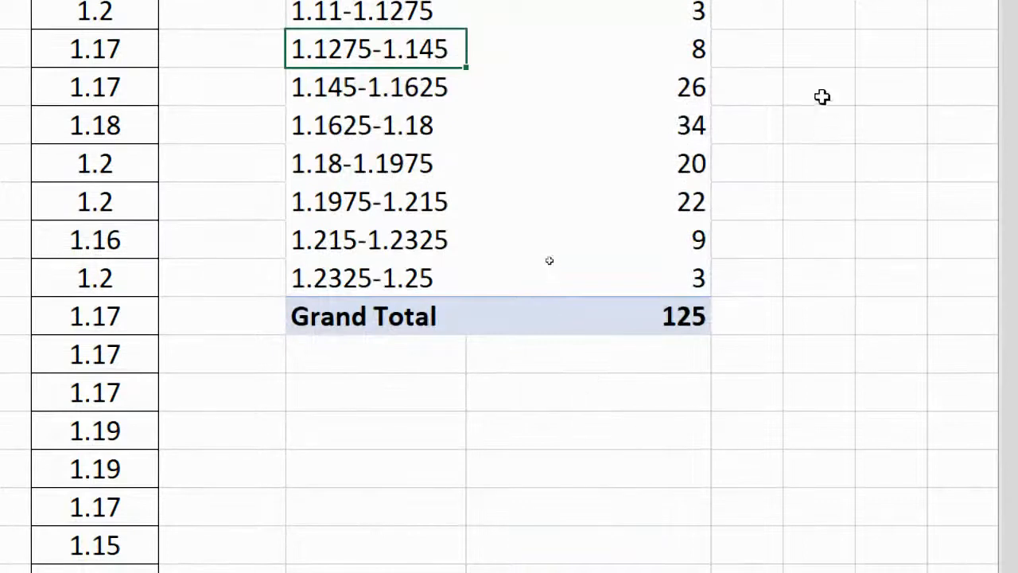
scroll(820, 95, up, 1)
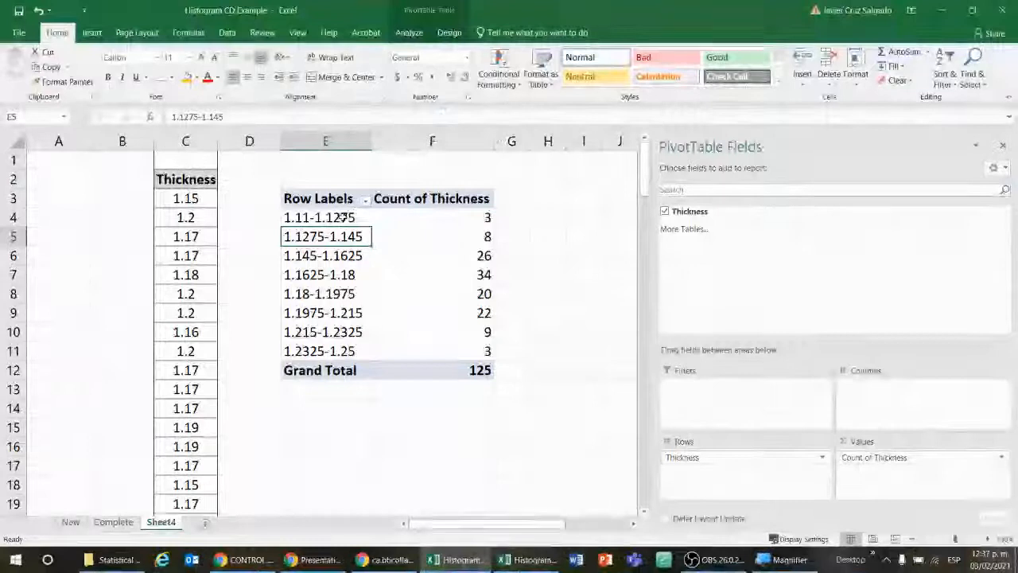
Step: Centre the thickness class ranges and their counts in E4:F11
drag(342, 217, 430, 344)
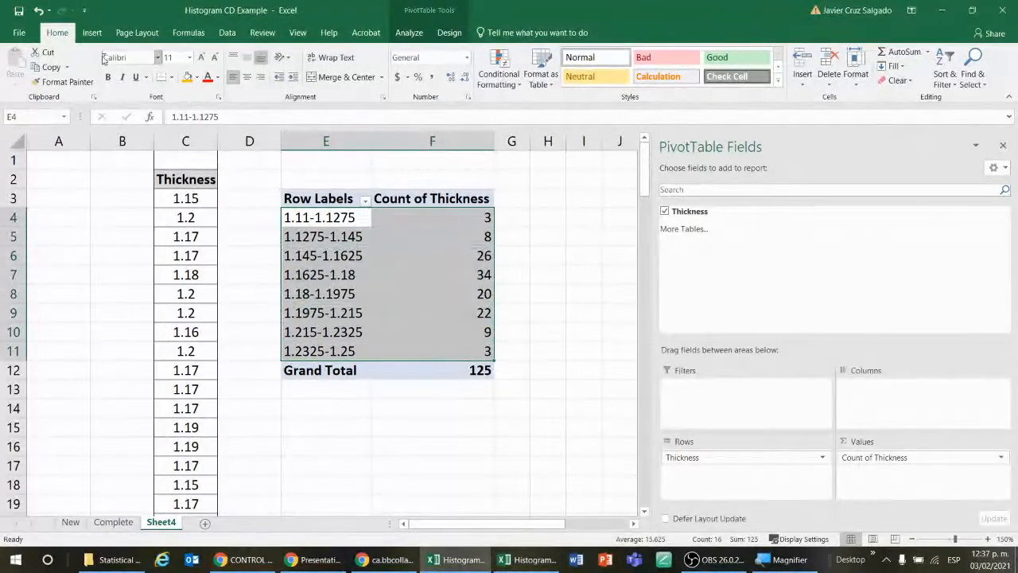
click(249, 77)
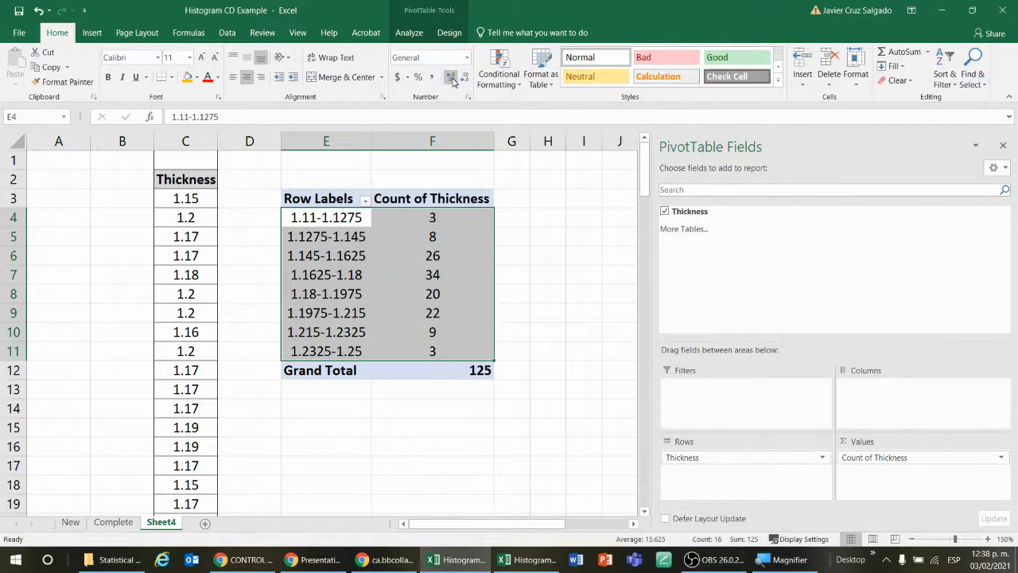
click(547, 241)
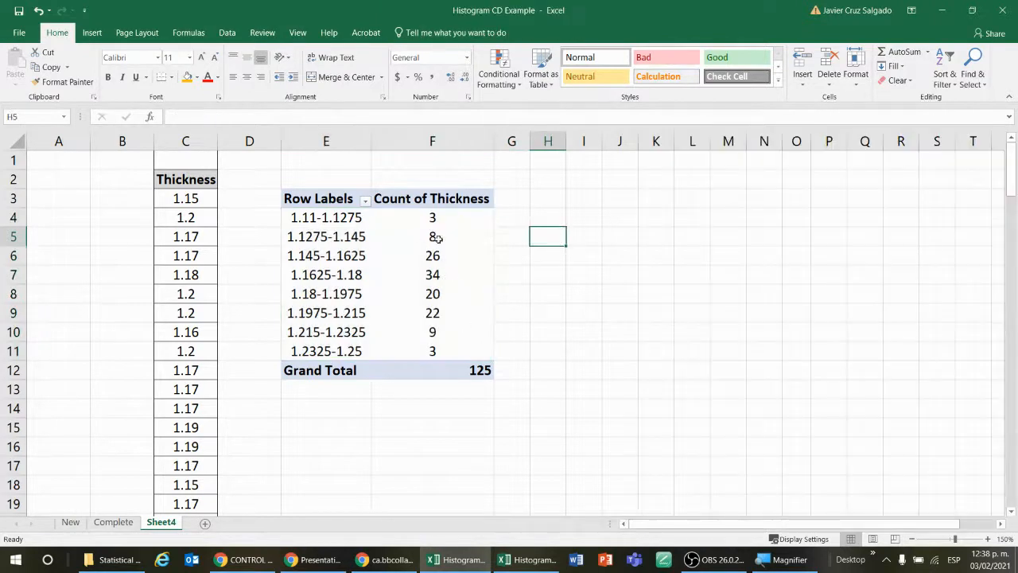
Step: Apply all borders to the PivotTable's class ranges and counts in E4:F11
drag(379, 216, 391, 357)
click(171, 79)
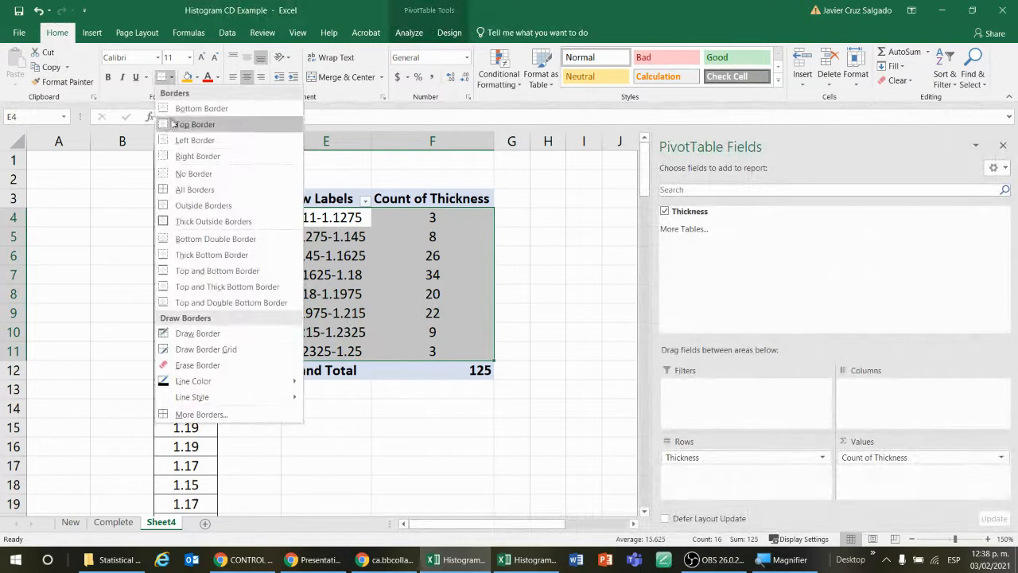
click(183, 189)
click(555, 276)
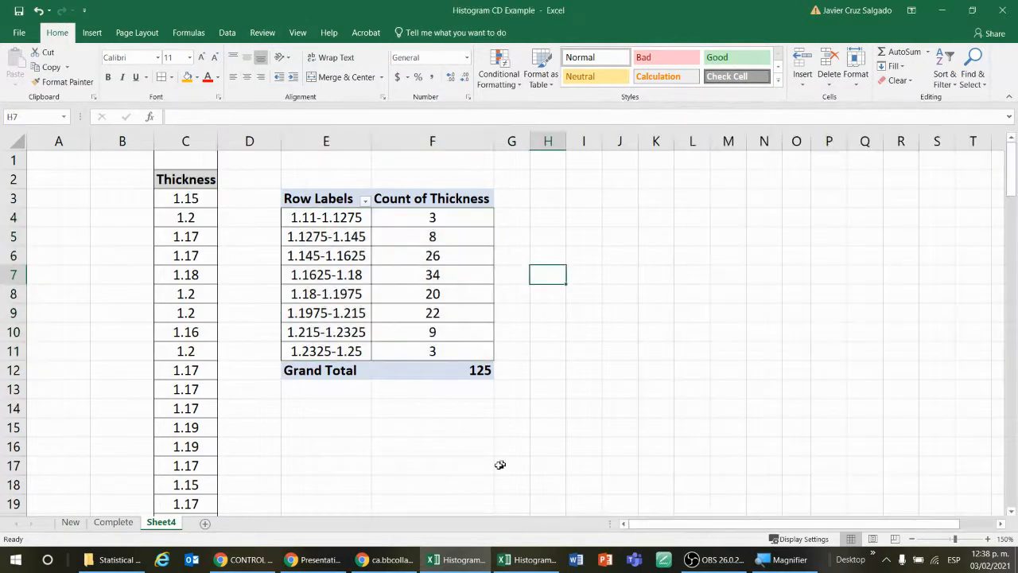
Step: Review the corrected cell length row on the New sheet again and return to Sheet4
click(71, 523)
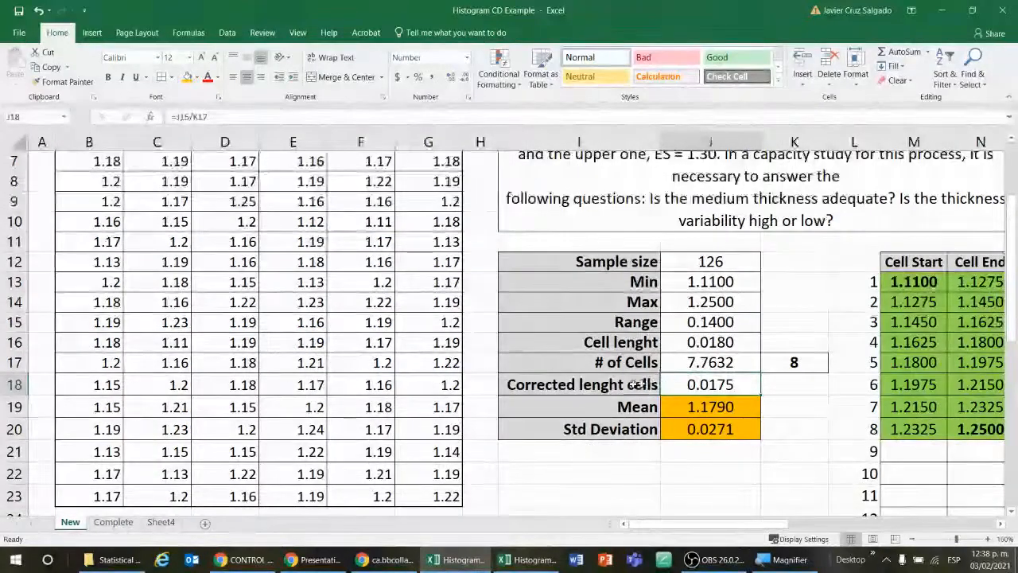
drag(637, 385, 703, 387)
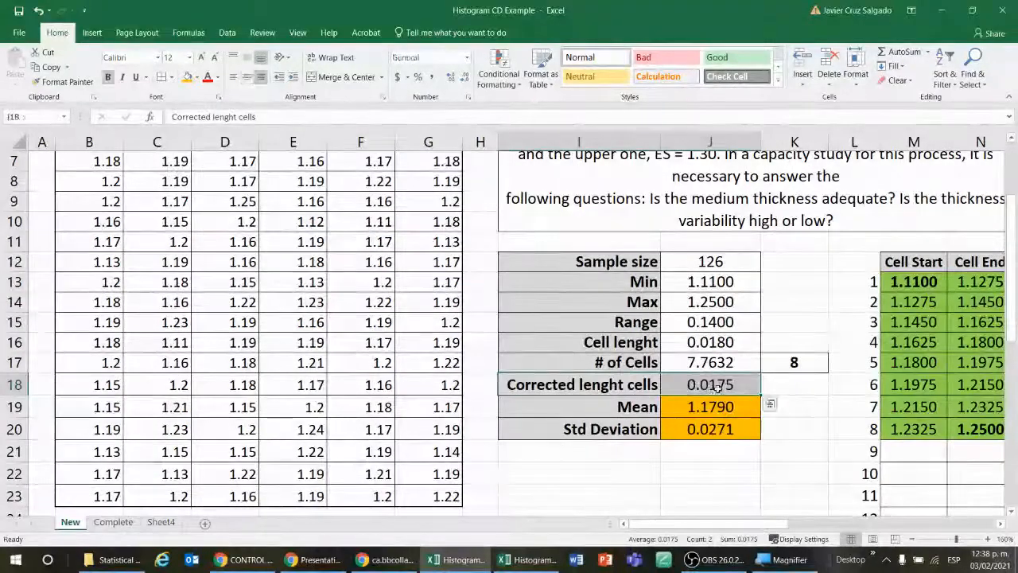
click(161, 521)
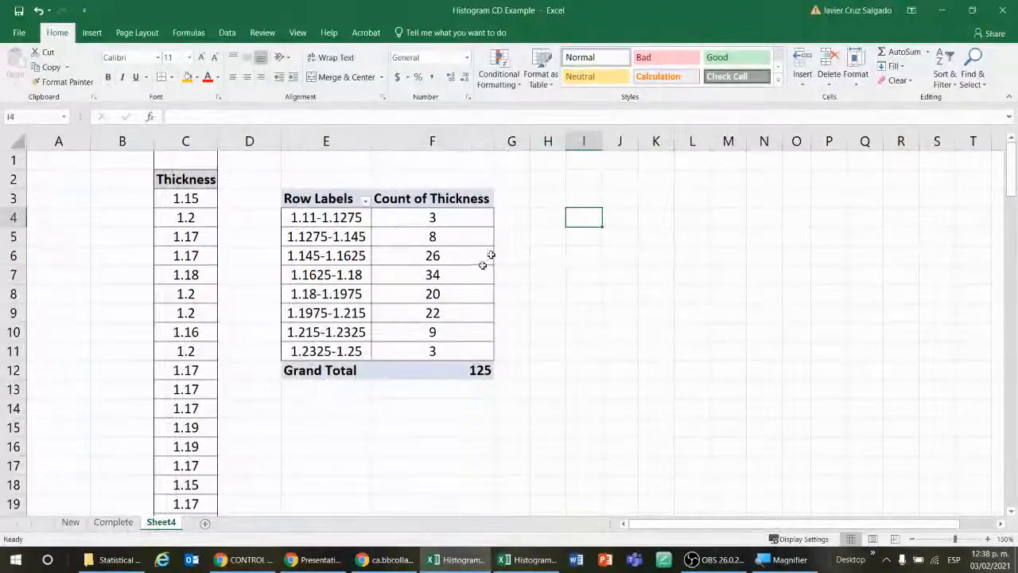
Step: Centre the label and value in the PivotTable's Grand Total row
click(373, 373)
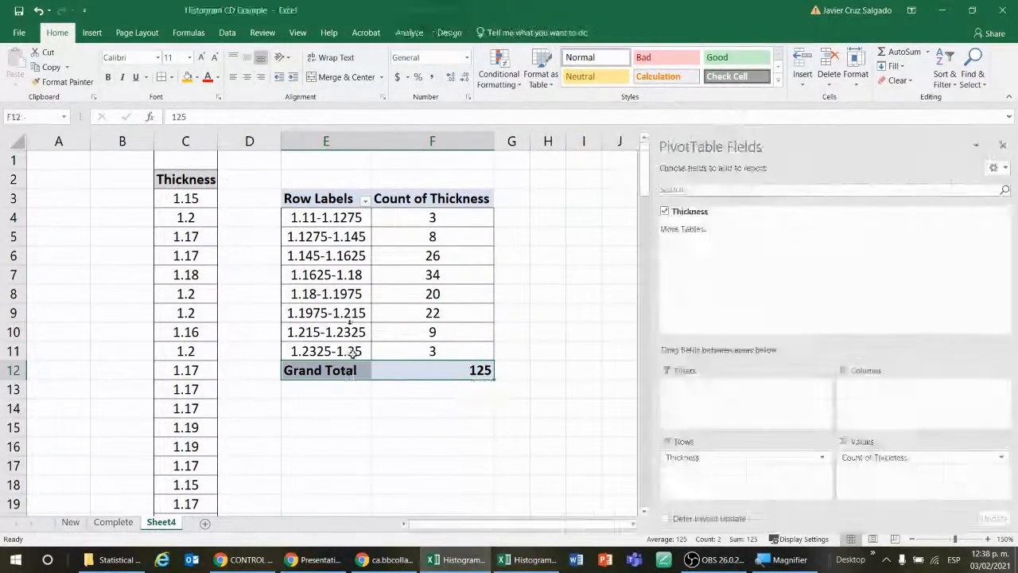
click(531, 372)
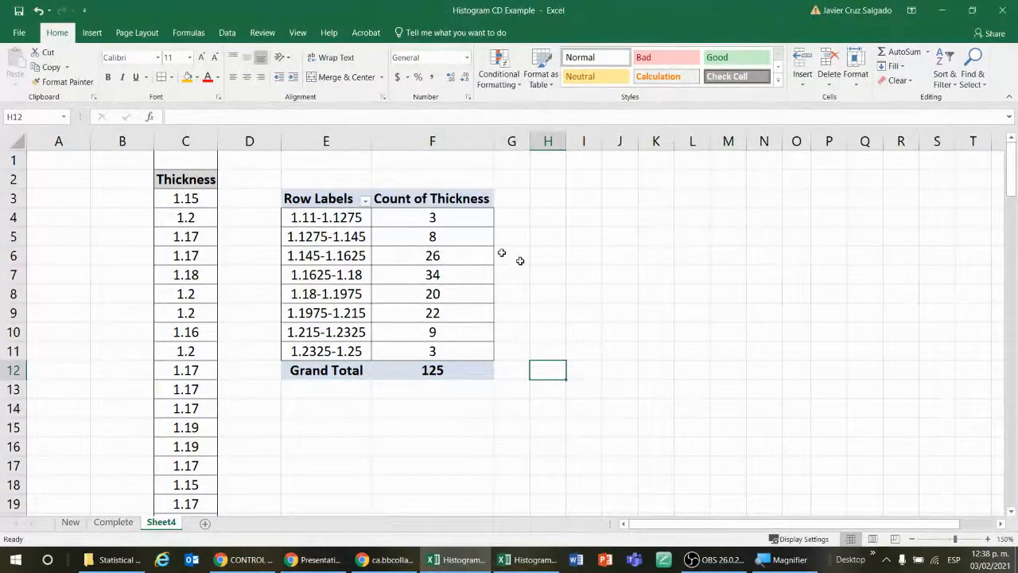
Step: Set the custom name of the PivotTable's Count of Thickness value field to Frequency
double_click(457, 199)
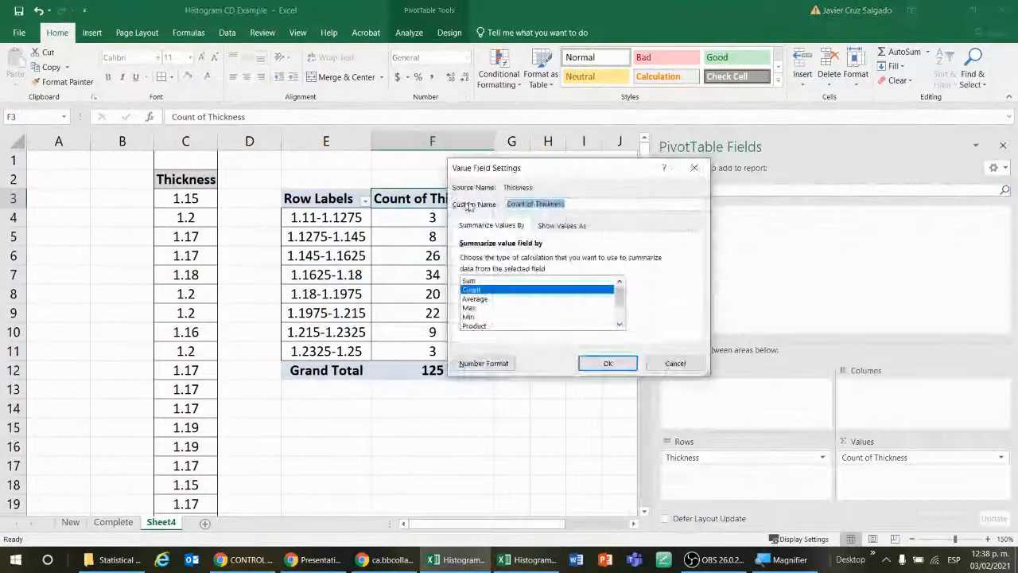
key(BackSpace)
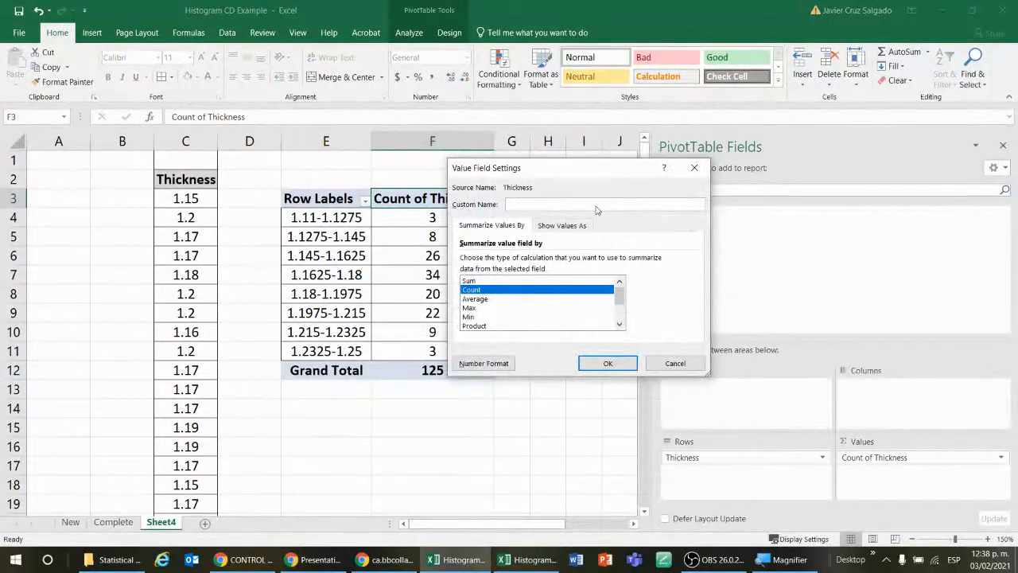
text(Frequency)
click(606, 362)
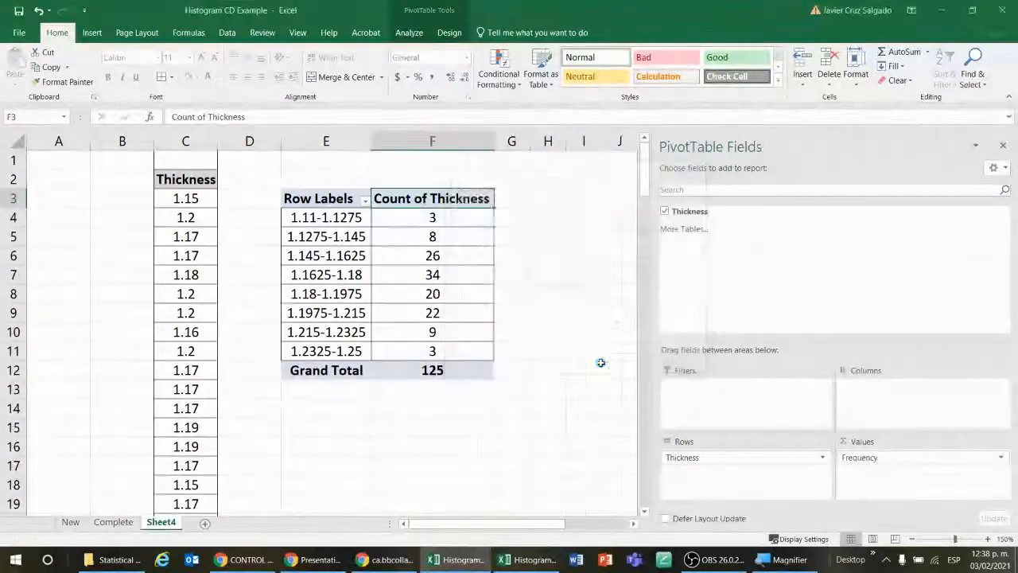
click(597, 288)
Step: Rename the PivotTable's Row Labels header in E3 as Thickness and select the empty cell H5
double_click(330, 199)
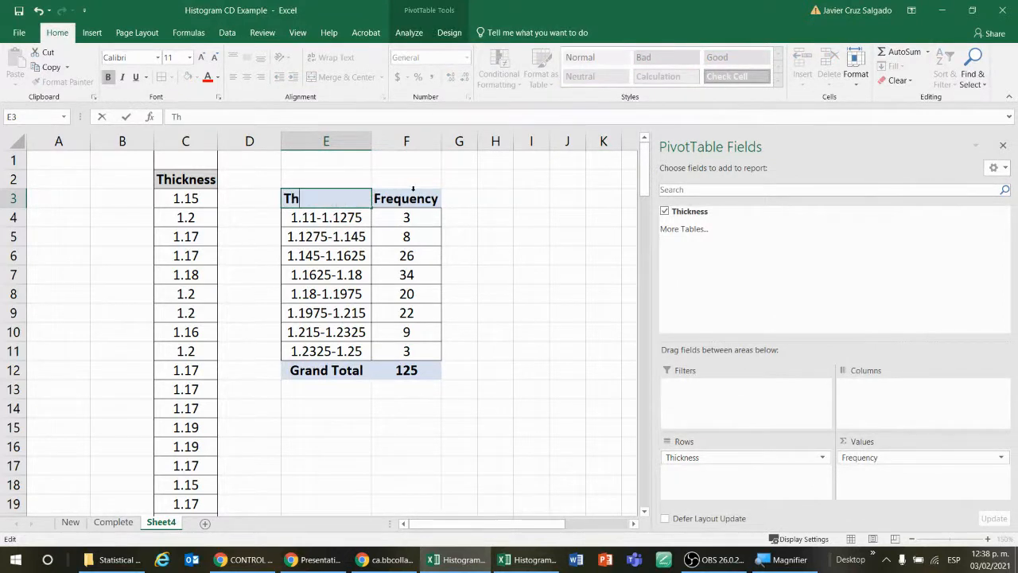
text(Thickness)
key(Return)
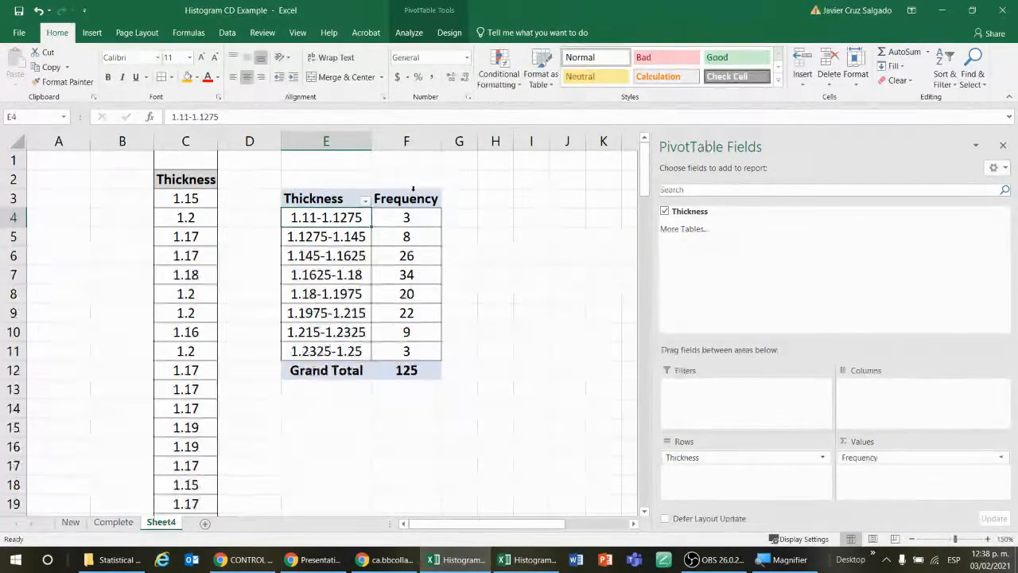
key(Right)
key(Right)
key(Down)
key(Right)
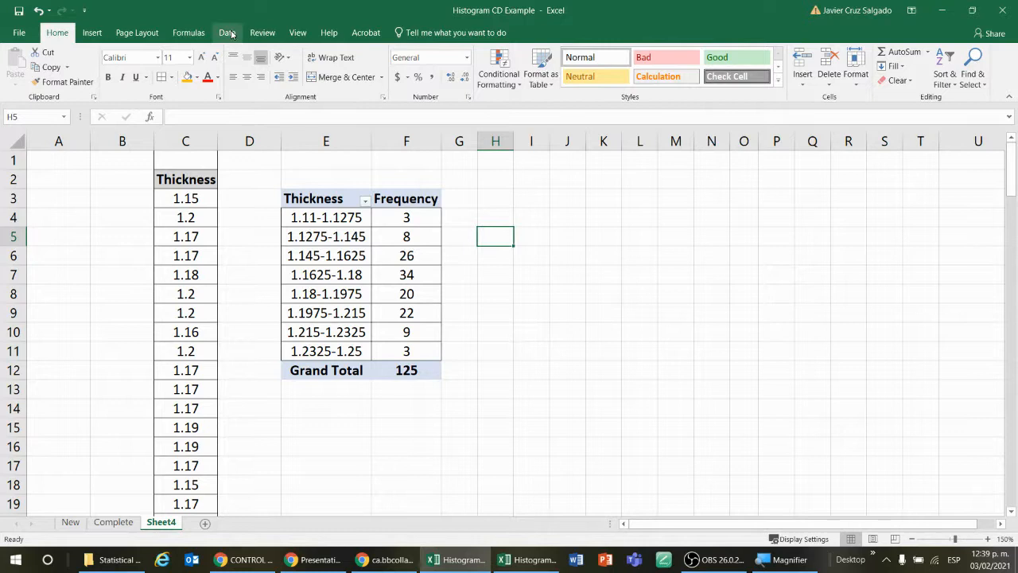
Step: Insert an empty clustered column chart and place it beside the PivotTable, starting at about H3
click(92, 32)
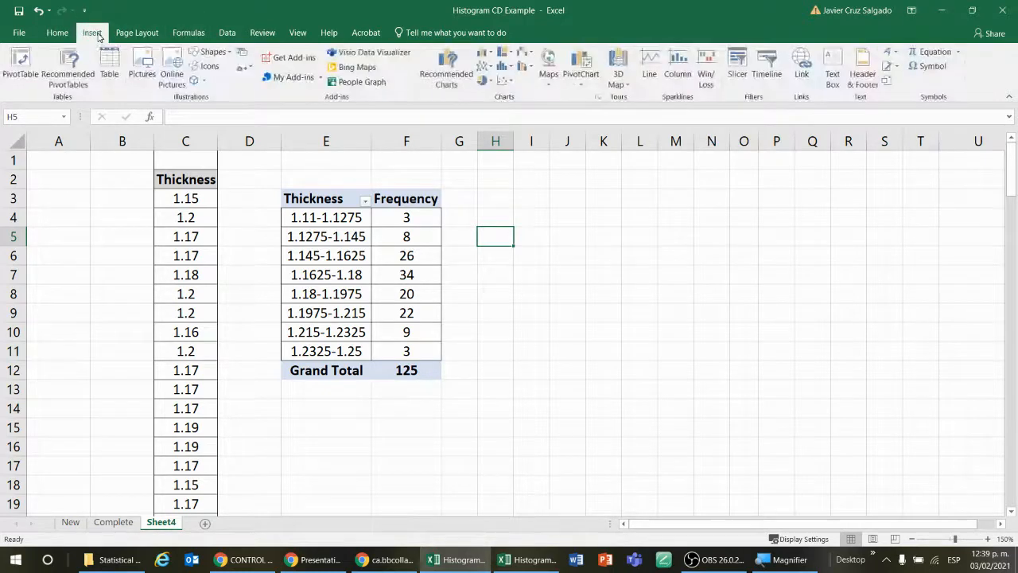
click(483, 55)
click(496, 91)
drag(517, 255, 717, 280)
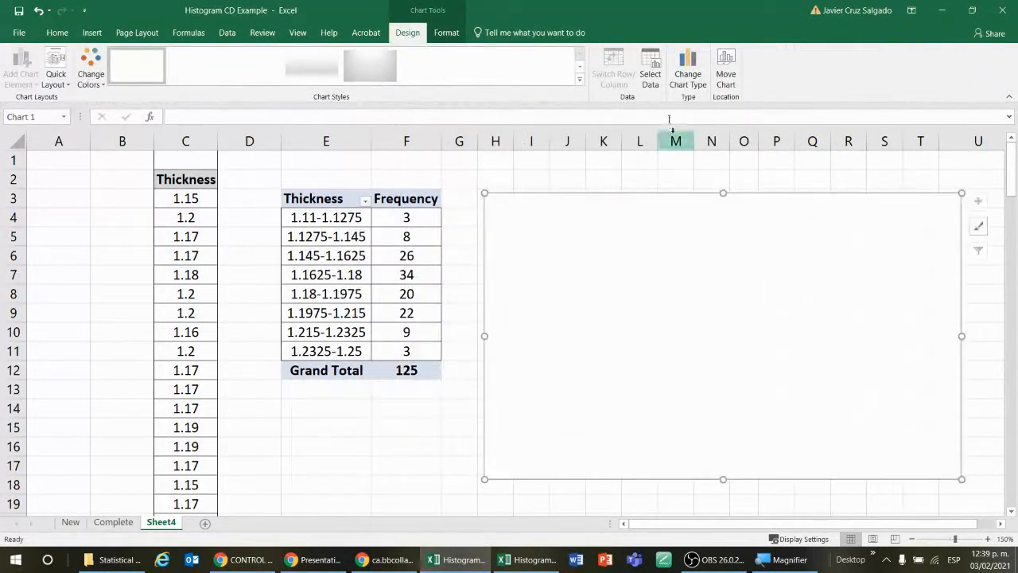
Step: Add a data series to the empty chart using the frequency counts in Sheet4 F4:F11
click(659, 76)
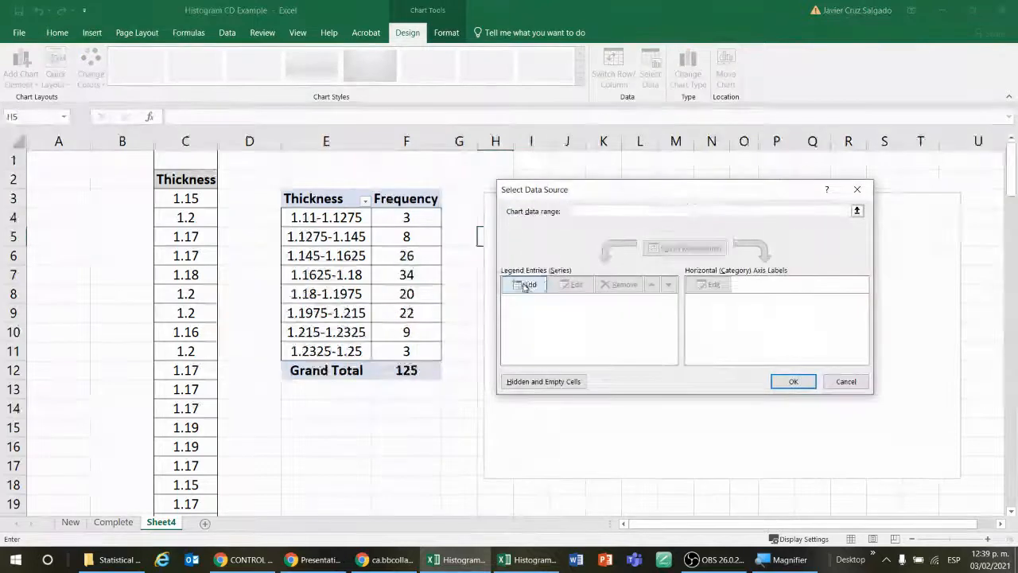
click(524, 285)
click(606, 310)
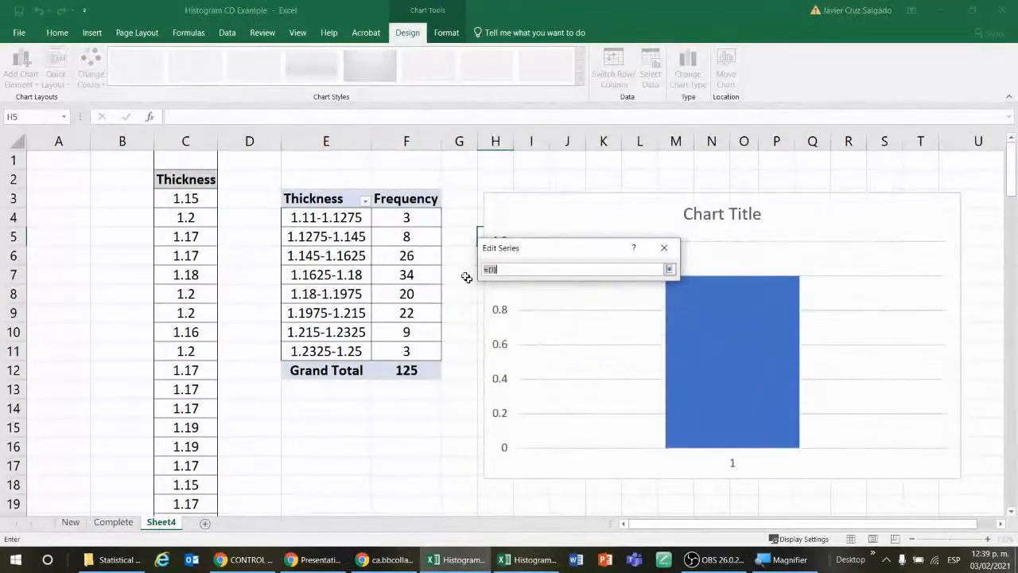
drag(428, 222, 426, 345)
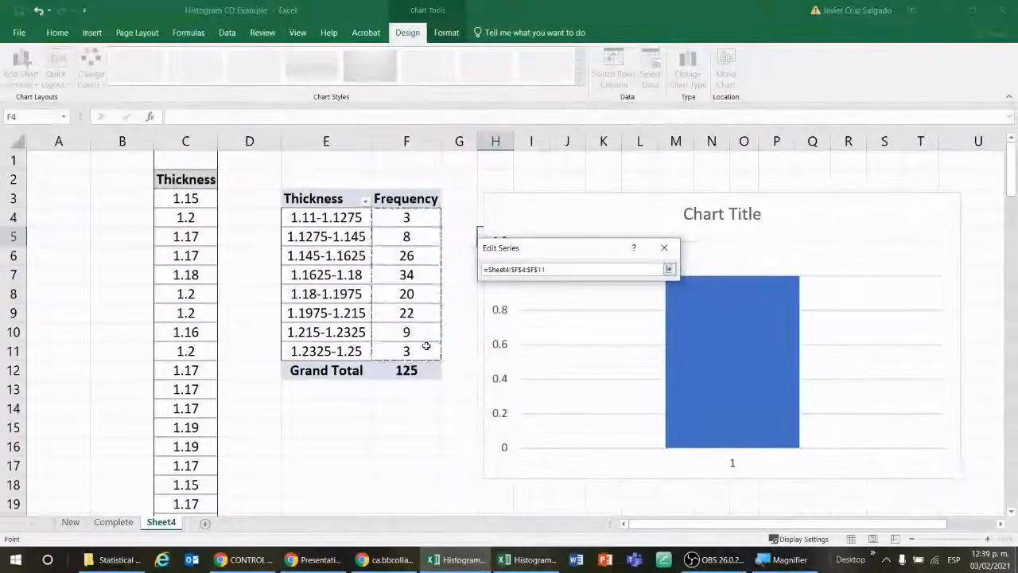
key(Return)
key(Return)
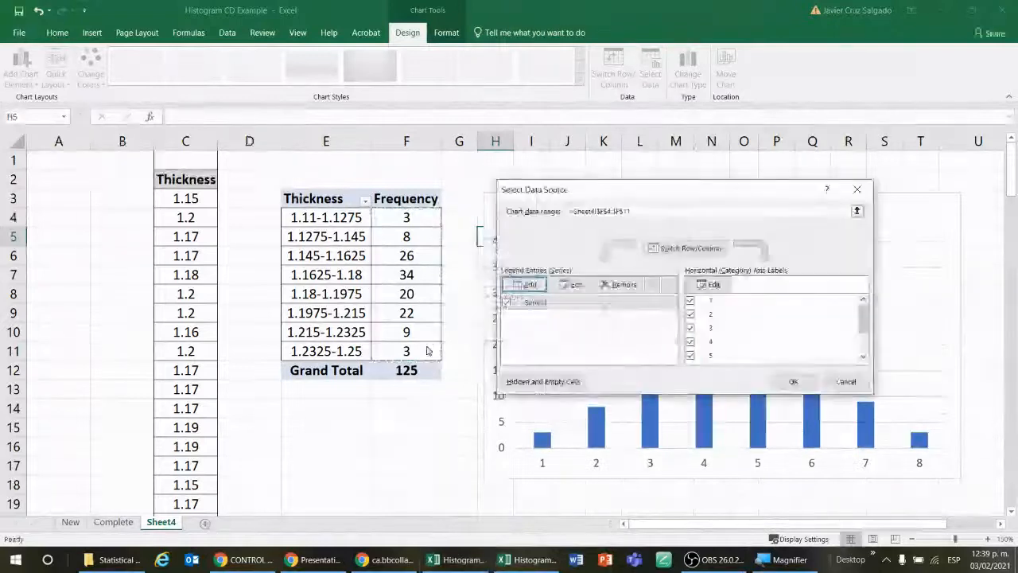
Step: Set the chart's horizontal axis labels to the thickness class ranges in Sheet4 E4:E11
click(708, 285)
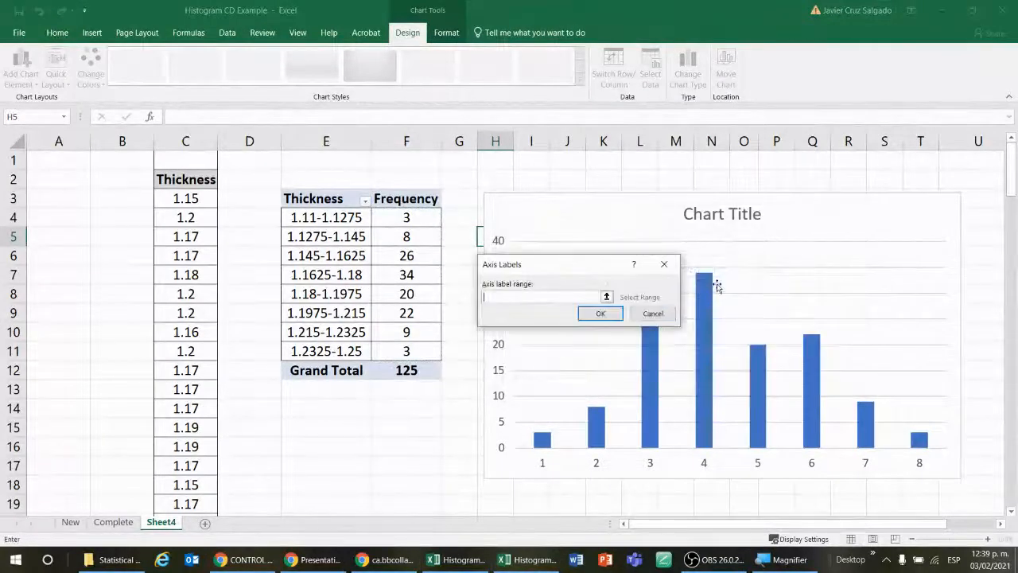
click(606, 295)
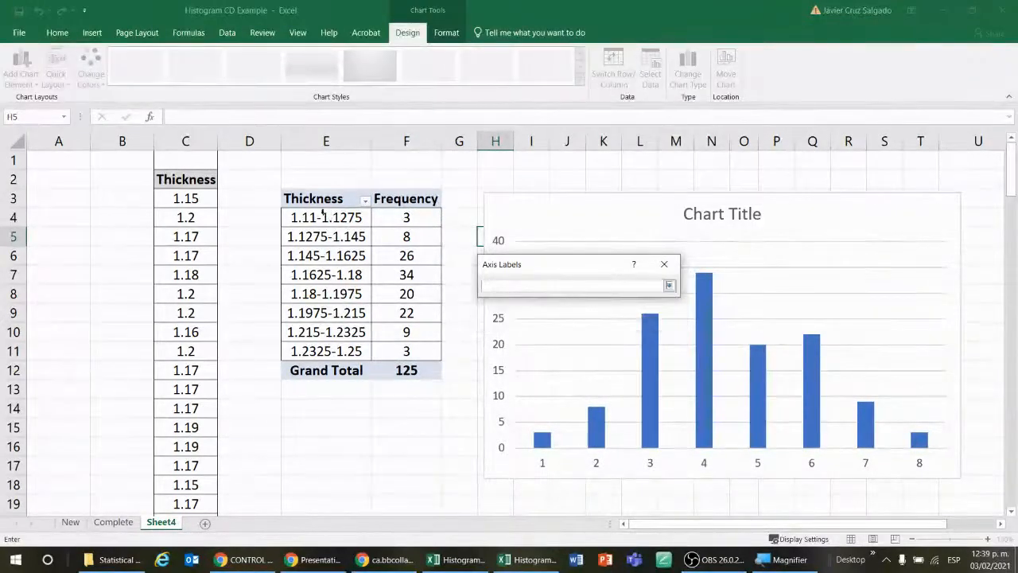
drag(321, 218, 344, 342)
key(Return)
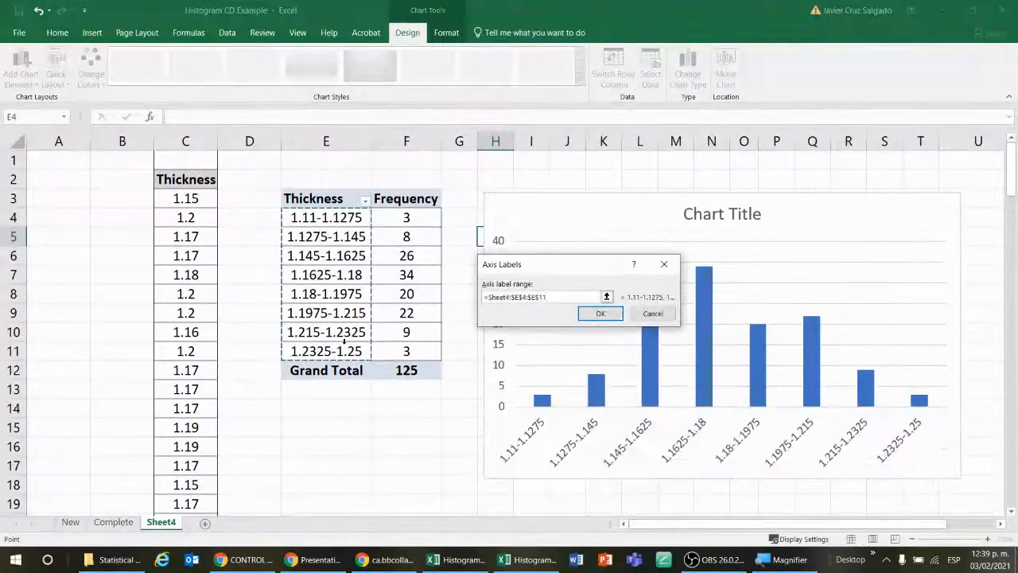
click(601, 313)
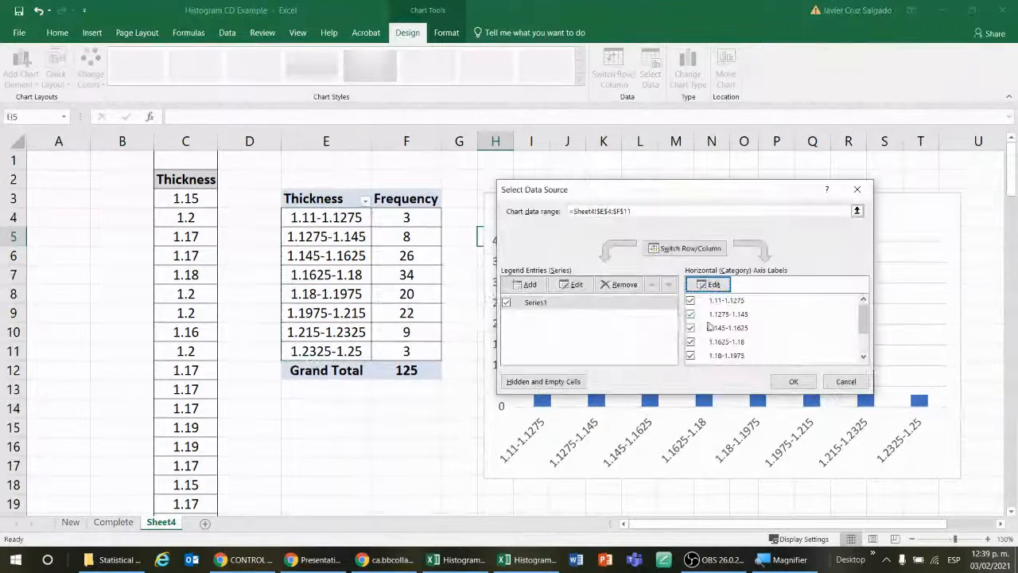
click(793, 381)
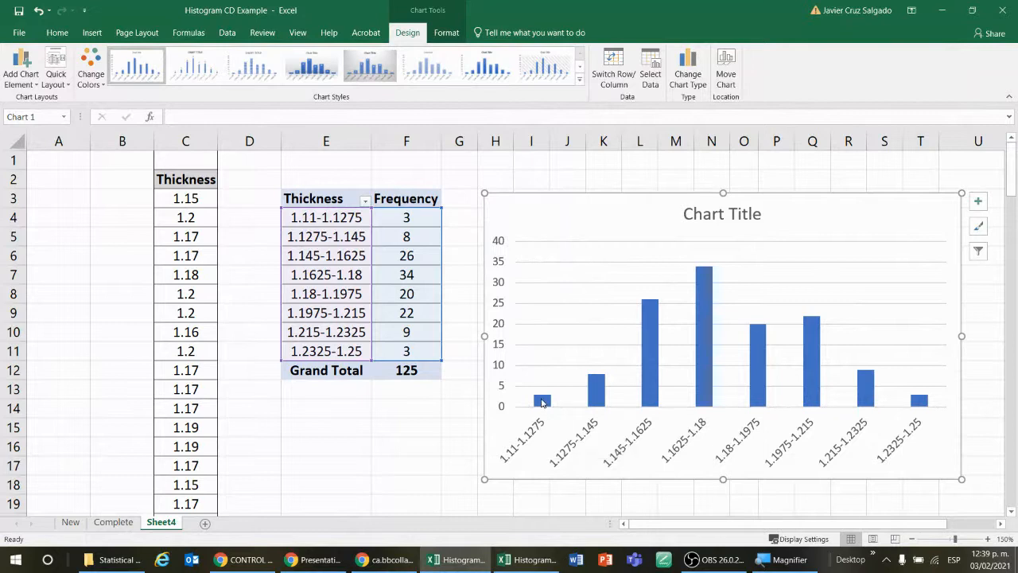
Step: Add data labels to the columns of the thickness frequency chart
click(980, 202)
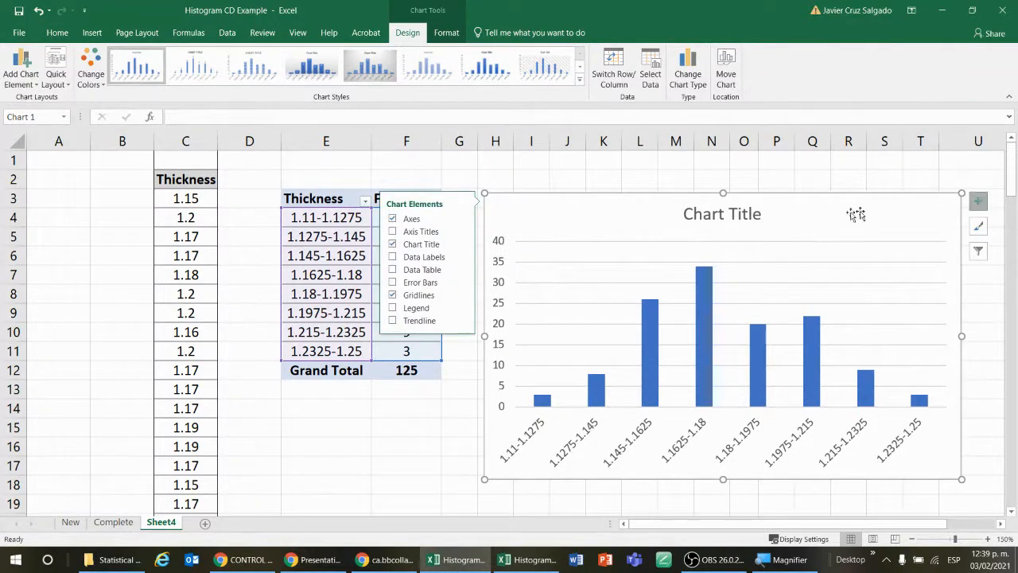
click(392, 257)
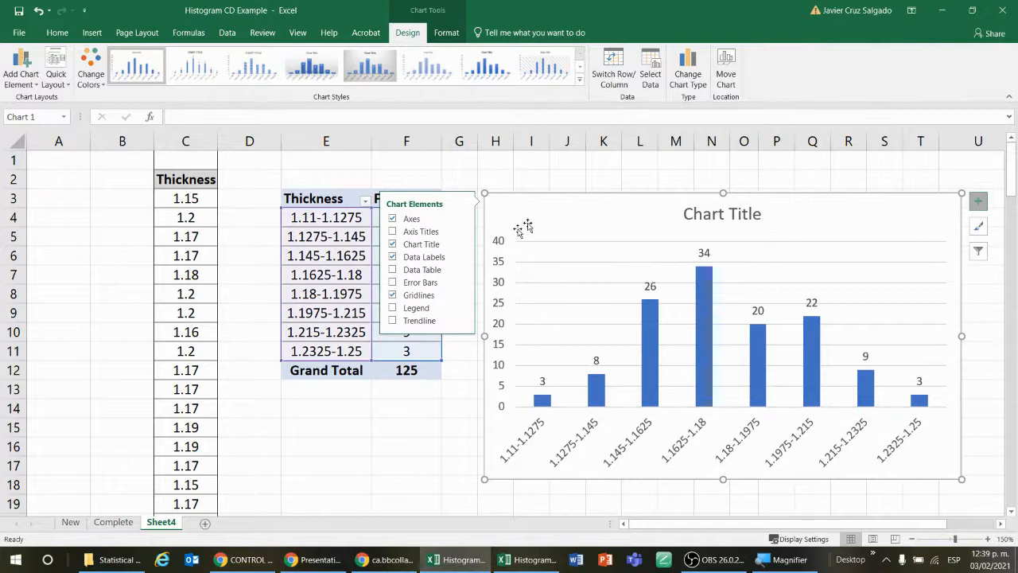
click(625, 170)
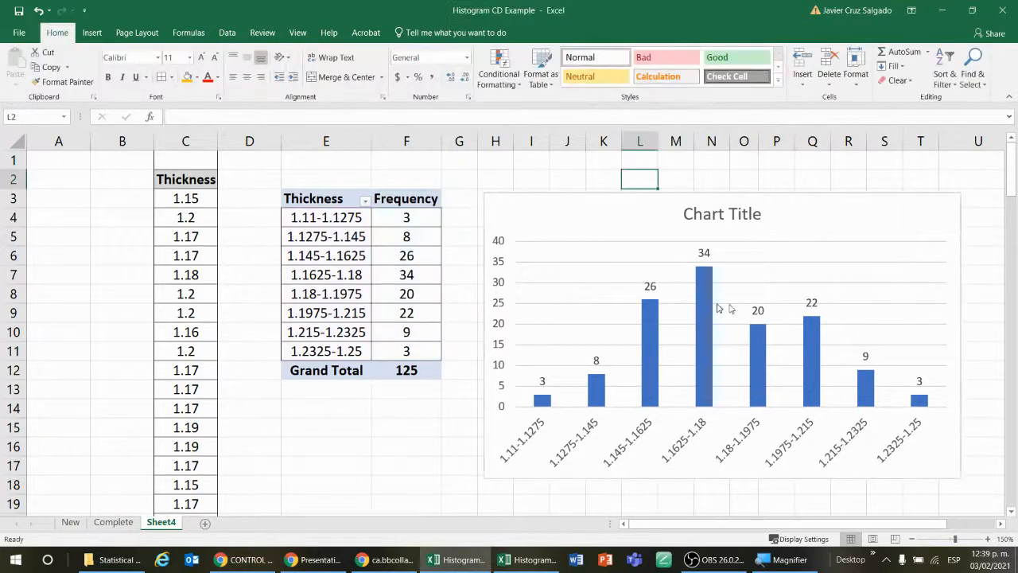
Step: Delete the thickness frequency column chart from Sheet4
click(941, 215)
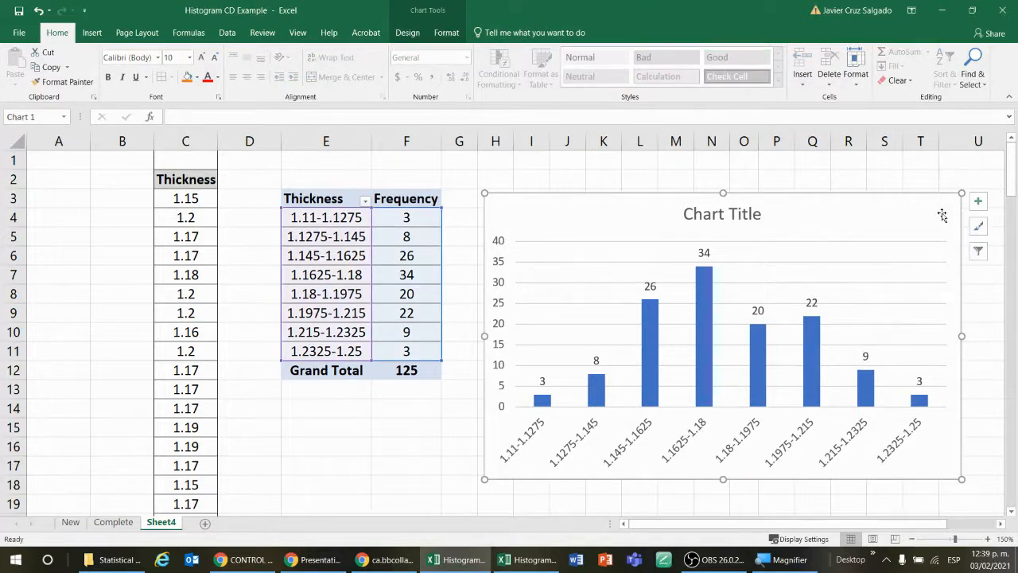
key(Delete)
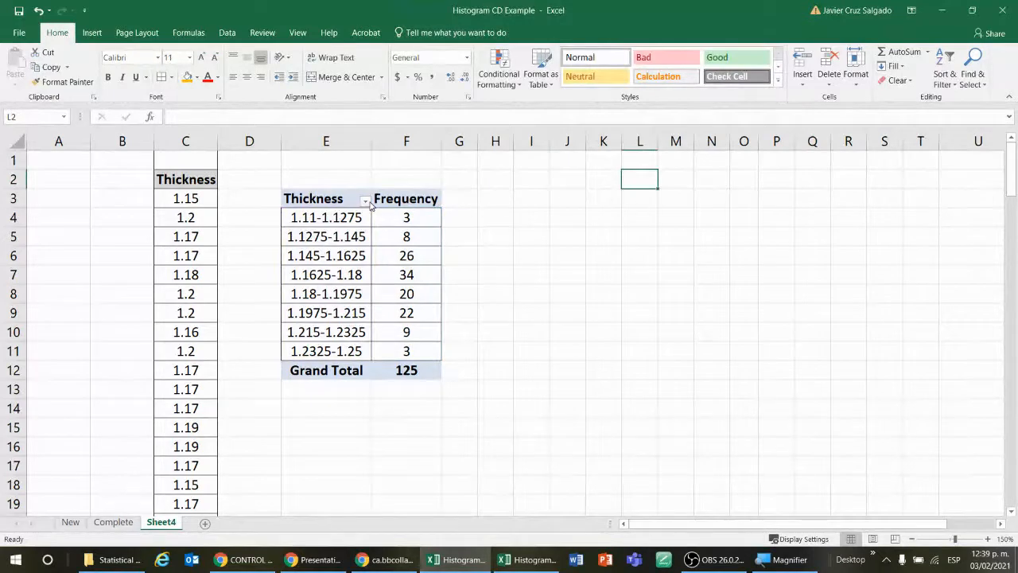
Step: Review the PivotTable's headers, class ranges and frequencies by selecting E3:F11
click(347, 217)
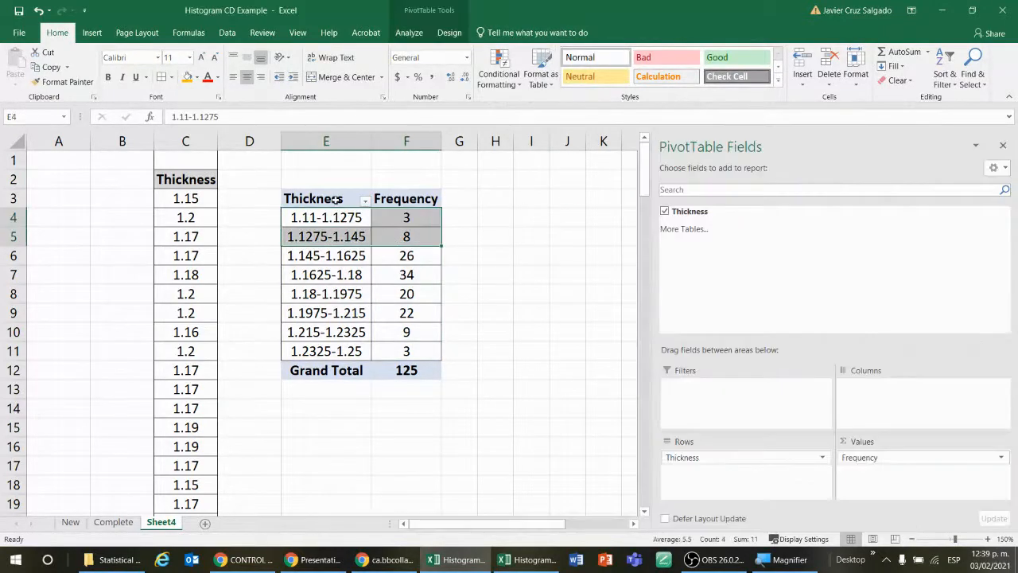
drag(335, 199, 406, 351)
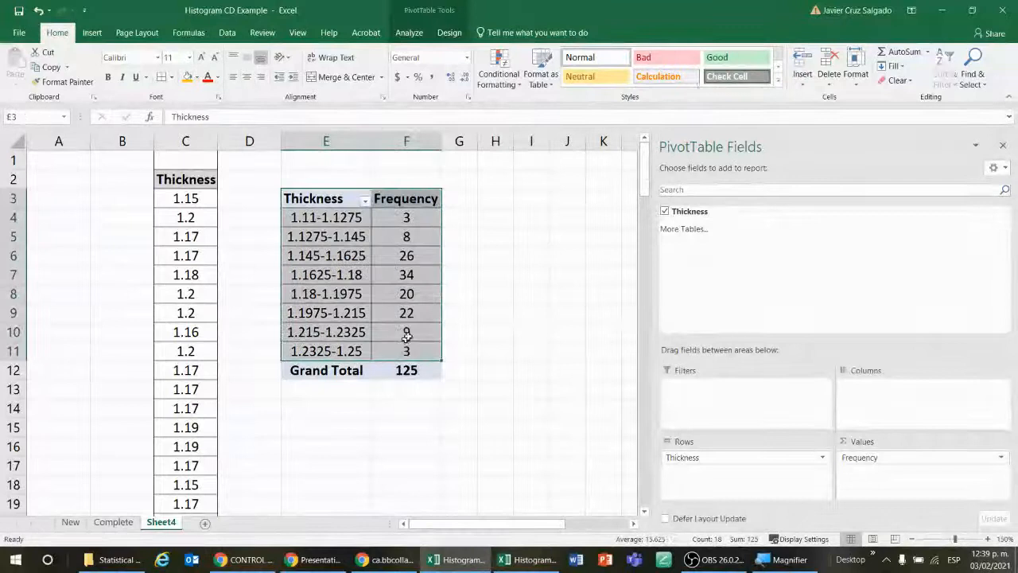
click(531, 294)
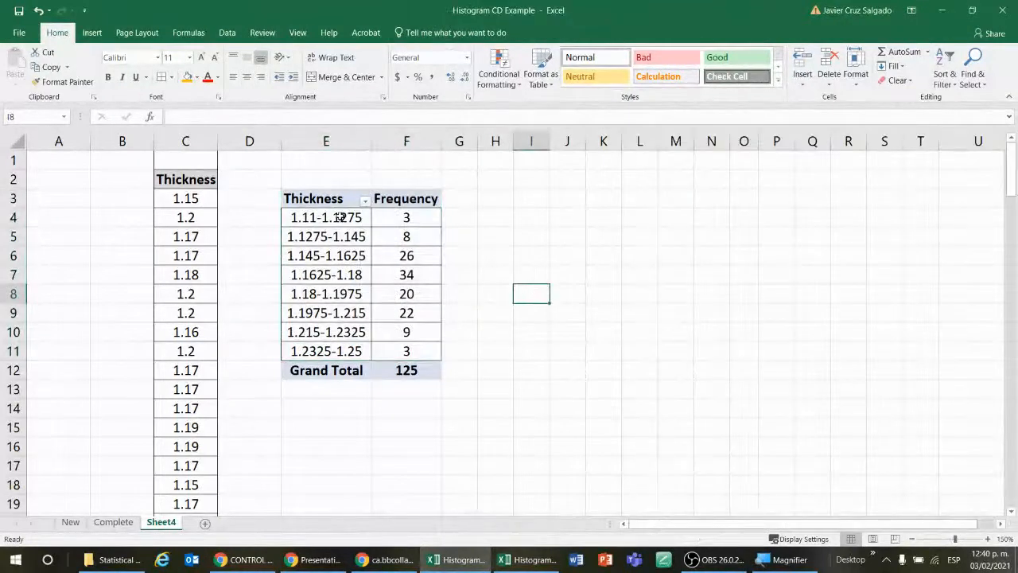
Step: Check the count of the thickness values in C3:C127 with the screen magnified, and return to the start of the column
click(207, 196)
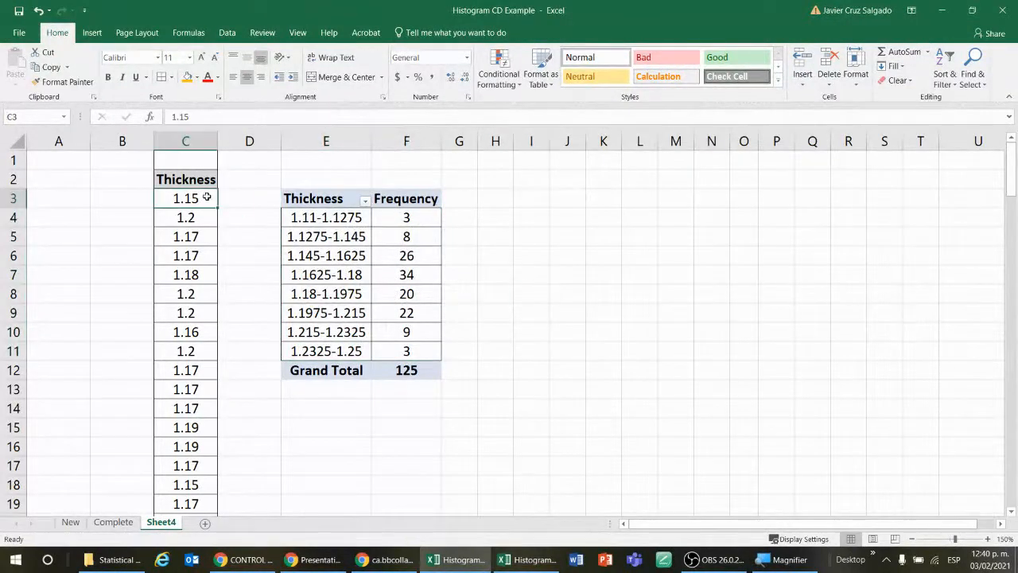
key(ctrl+shift+Down)
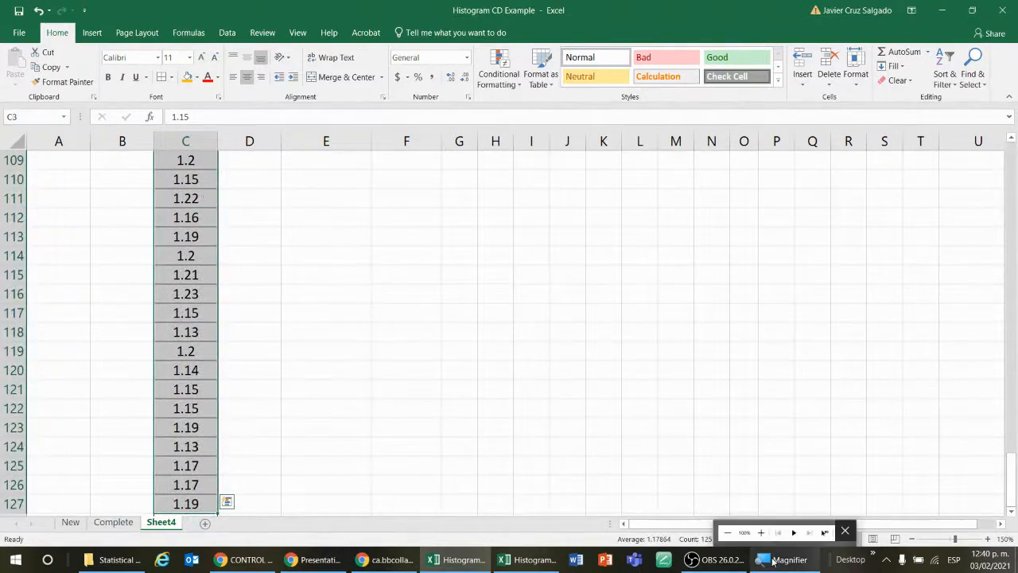
key(super+plus)
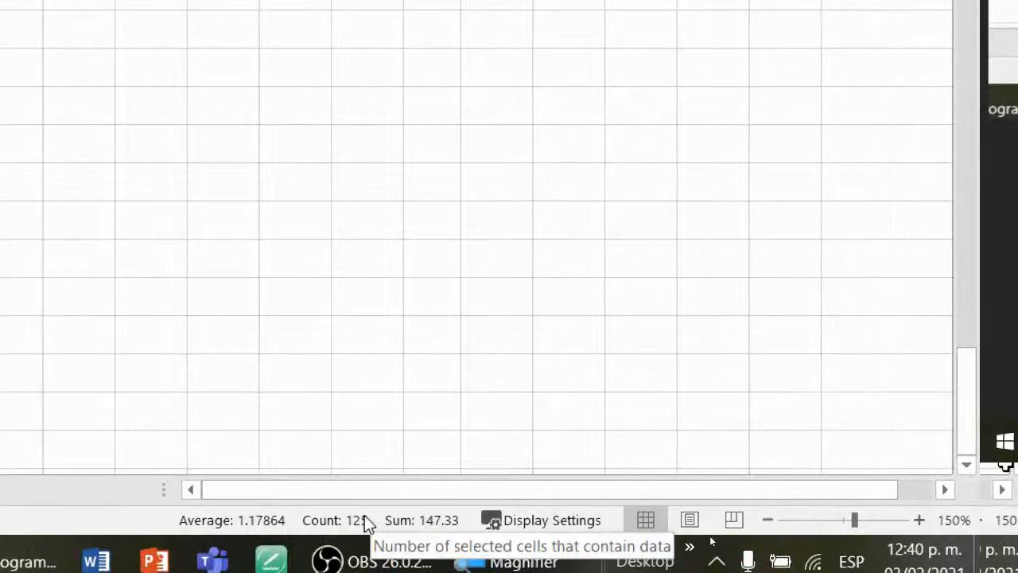
click(294, 227)
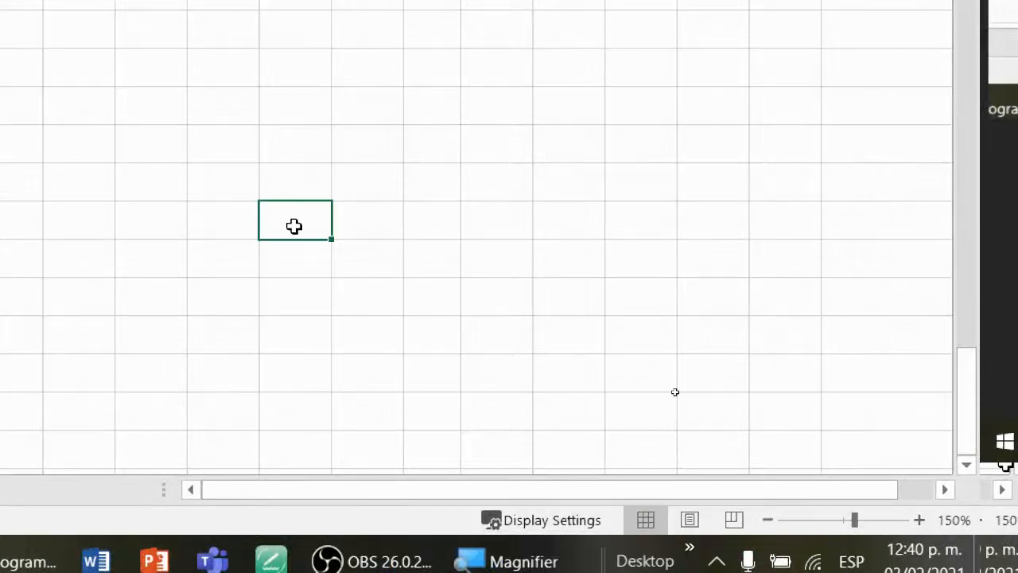
key(super+minus)
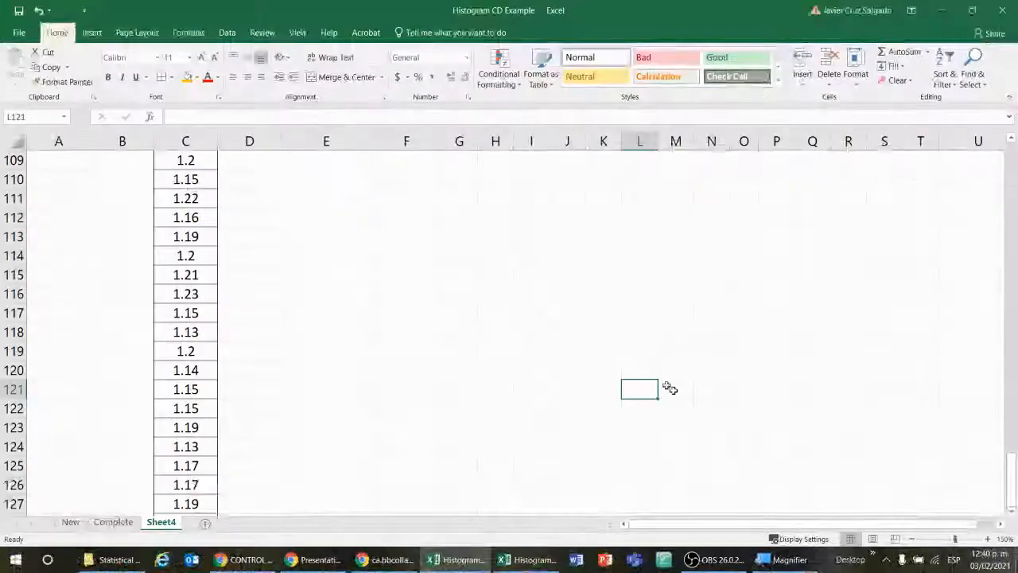
scroll(318, 258, up, 17)
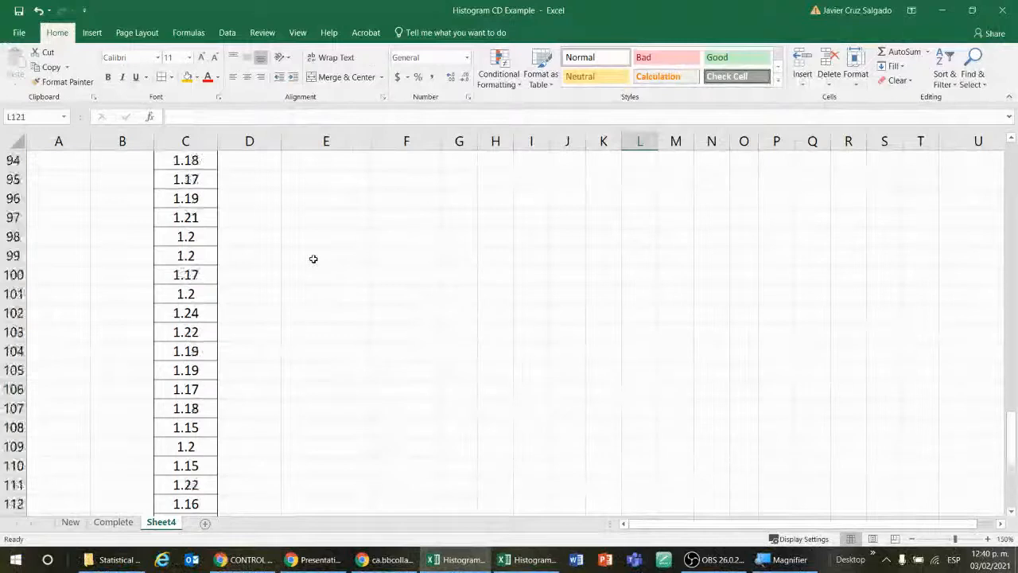
click(203, 197)
key(ctrl+Up)
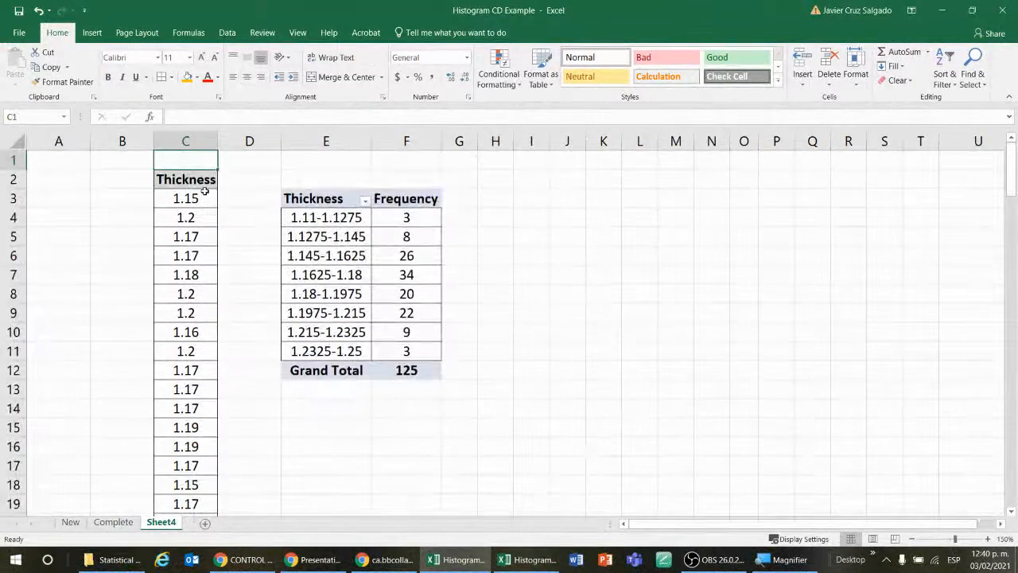
click(204, 191)
key(Down)
key(Down)
key(Down)
key(Down)
key(Down)
key(Down)
key(Down)
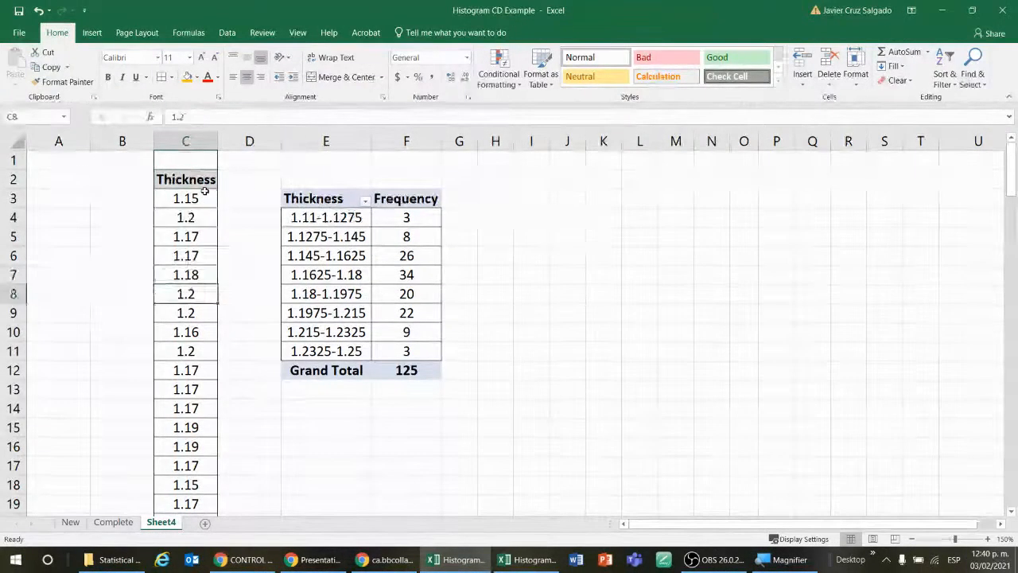
key(Up)
key(Up)
key(Up)
key(Up)
key(Up)
key(Up)
key(Up)
key(Up)
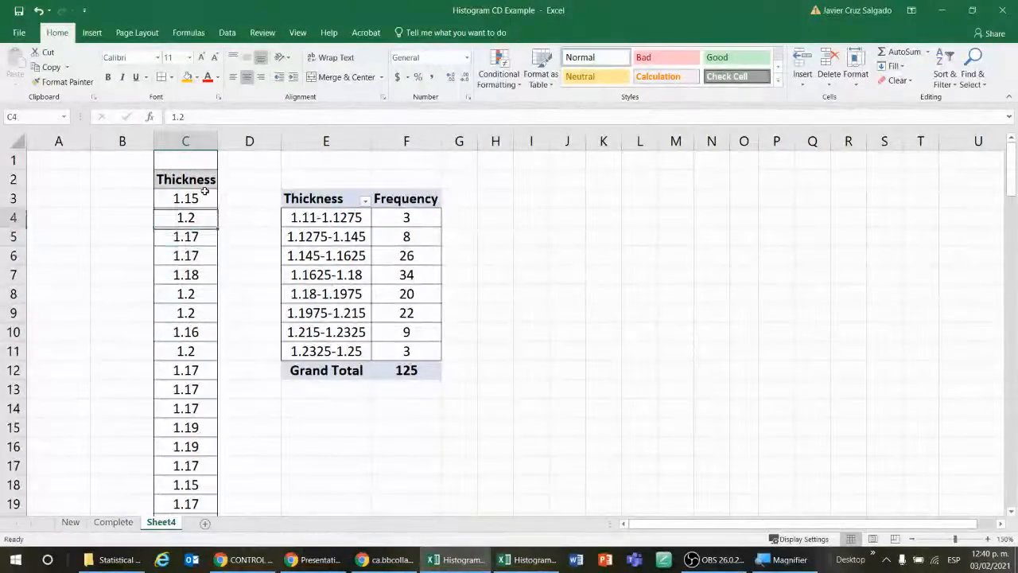
key(Down)
key(Down)
key(Down)
key(Down)
key(Down)
key(Down)
key(Down)
key(Down)
key(Down)
key(Down)
key(Down)
key(Down)
key(Down)
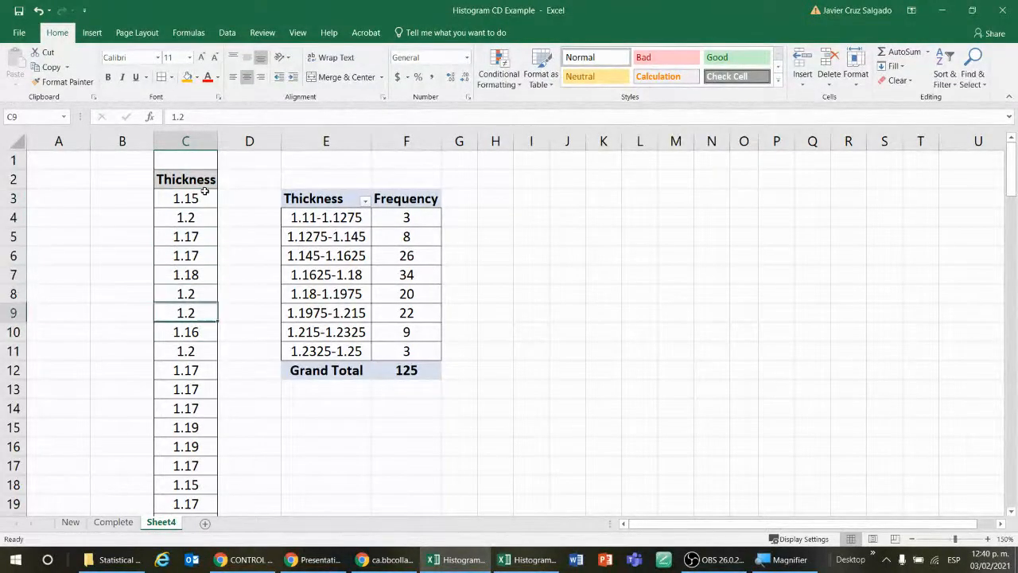
Step: Examine the Thickness column on Sheet4 down to its last entry and return to the first values
key(Down)
key(Down)
key(Down)
key(Down)
key(Down)
key(Down)
key(Down)
key(Down)
key(Down)
key(Down)
key(Down)
key(Down)
key(Down)
key(Down)
key(Down)
key(Down)
key(Down)
key(Down)
key(Down)
key(Down)
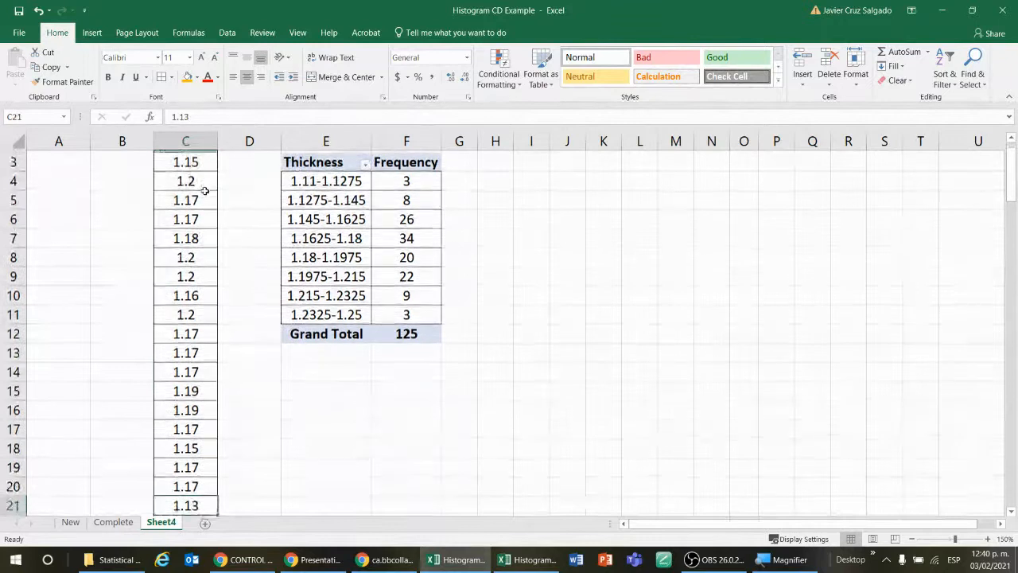
key(Down)
key(Down)
key(Down)
key(Down)
key(Down)
key(Down)
key(Down)
key(Down)
key(Down)
key(Down)
key(Down)
key(Down)
key(Down)
key(Down)
key(Down)
key(Down)
key(Down)
key(Down)
key(Down)
key(Down)
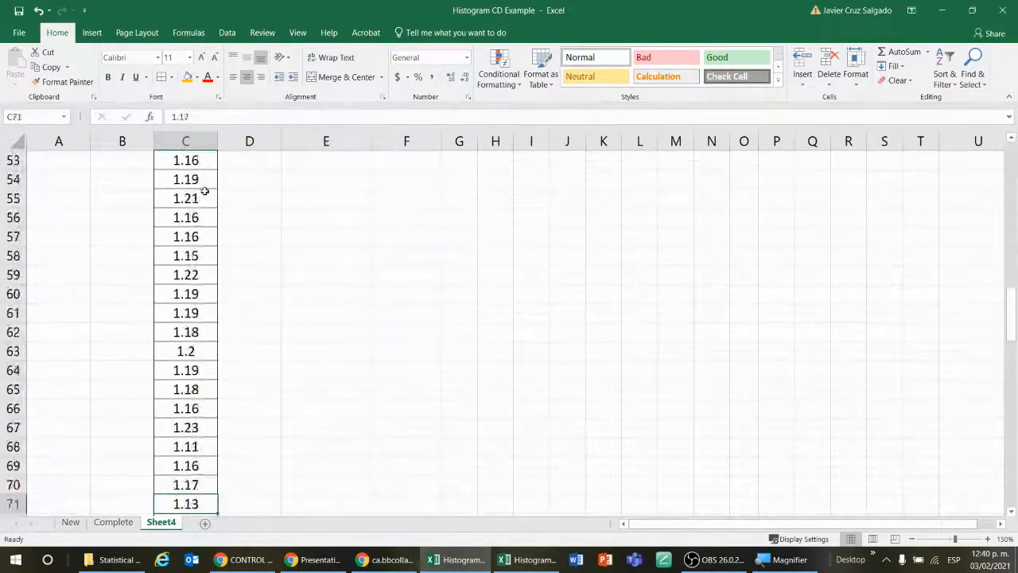
key(Down)
key(Down)
key(Down)
key(Down)
key(Down)
key(Down)
key(Down)
key(Down)
key(Down)
key(Down)
key(Down)
key(Down)
key(Down)
key(Down)
key(Down)
key(Down)
key(Down)
key(Down)
key(Down)
key(Down)
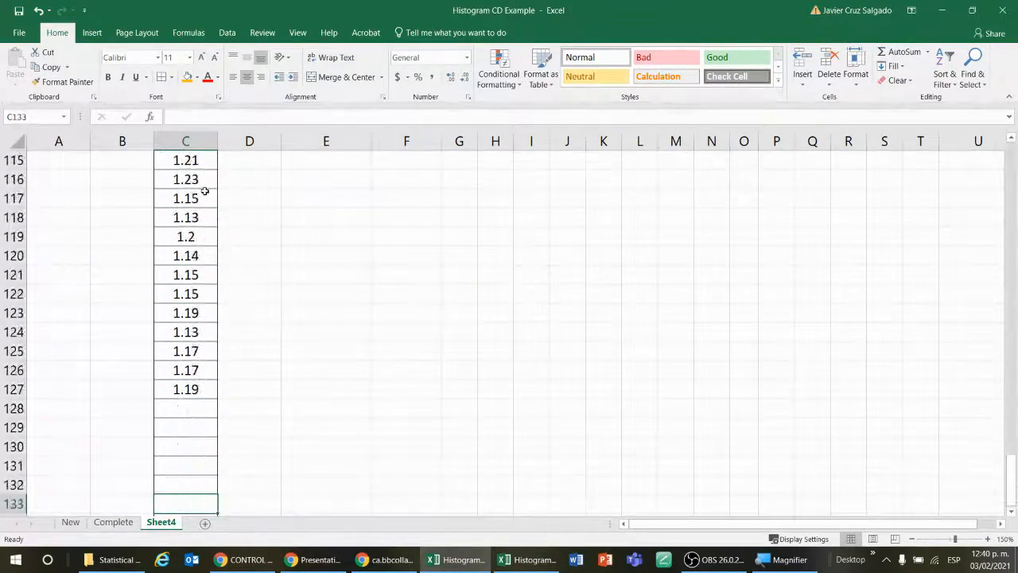
key(Up)
key(Up)
key(Up)
key(Up)
key(Up)
key(Up)
key(Up)
key(Up)
key(Up)
key(Down)
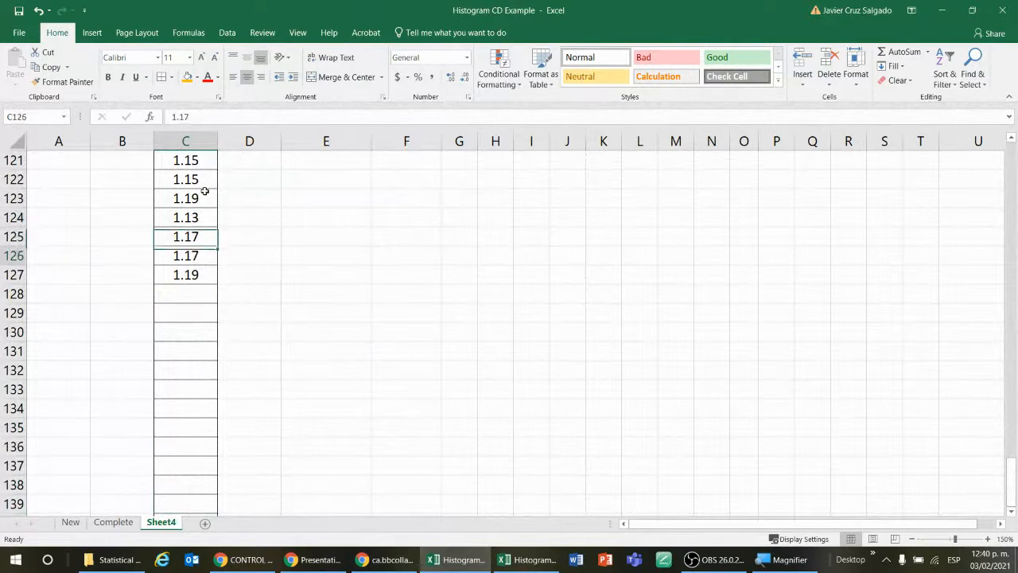
key(Down)
key(ctrl+Up)
key(Up)
key(Down)
key(Down)
key(Down)
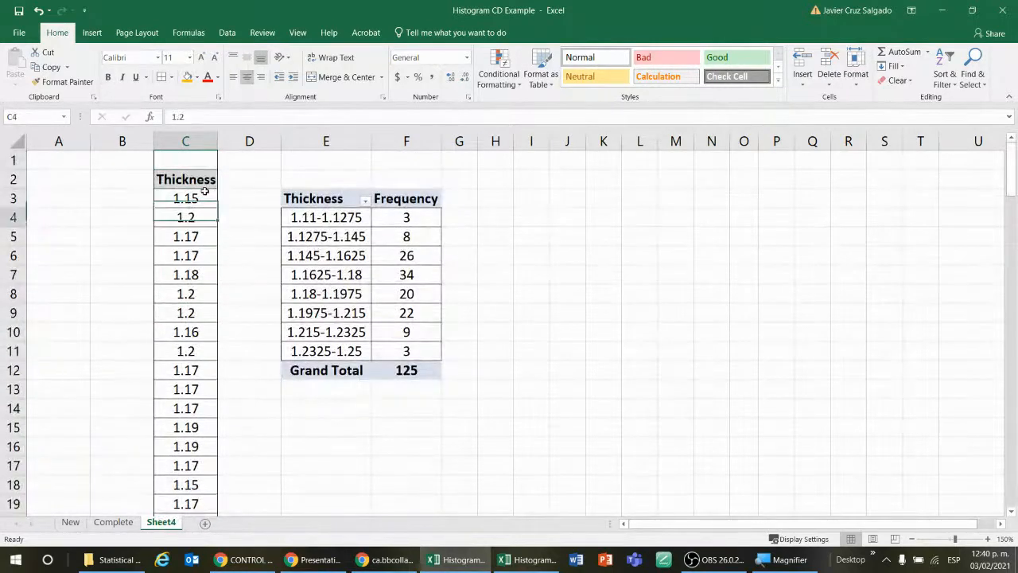
Step: Inspect the start of the Thickness column and the lower frequency rows of the PivotTable beside it
key(Up)
key(Up)
key(Up)
key(Down)
key(Down)
key(Down)
key(Right)
key(Right)
key(Right)
key(Right)
key(Down)
key(Down)
key(Down)
key(Down)
key(Down)
key(Down)
key(Down)
key(Down)
key(Down)
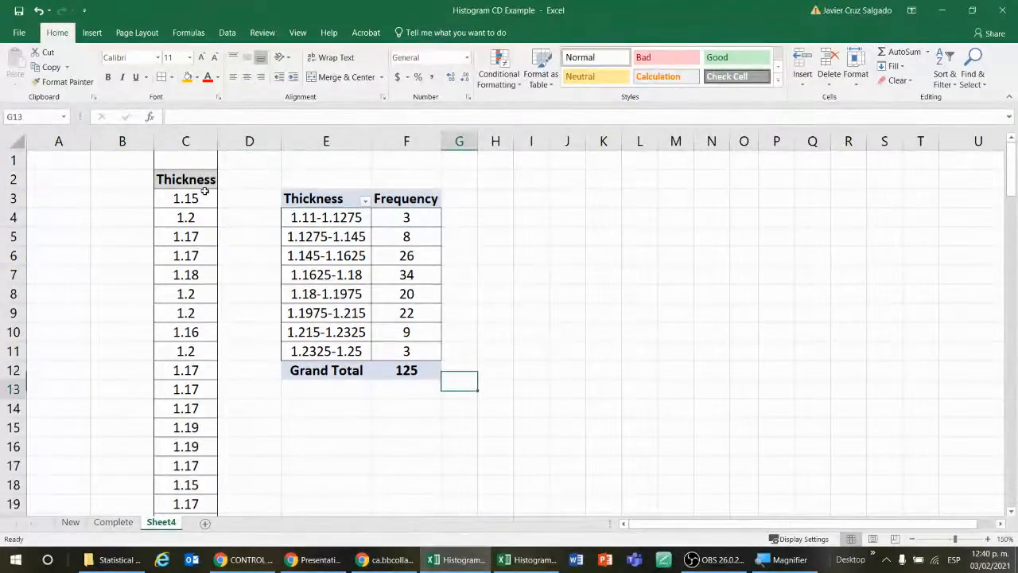
key(Left)
key(Up)
key(Up)
key(Up)
key(Up)
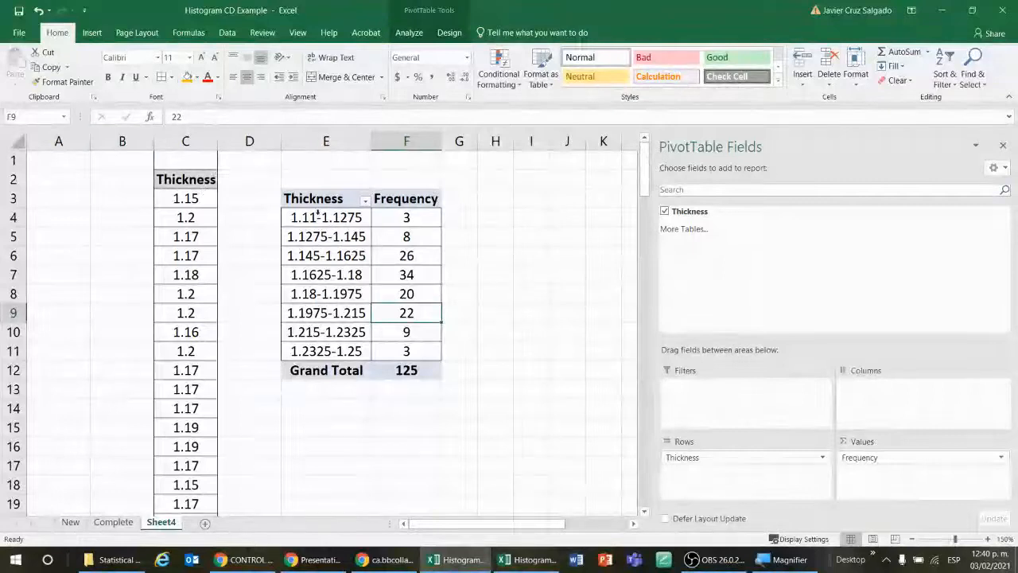
Step: Compare the original data table on the New sheet with the start of the Thickness column on Sheet4
click(203, 199)
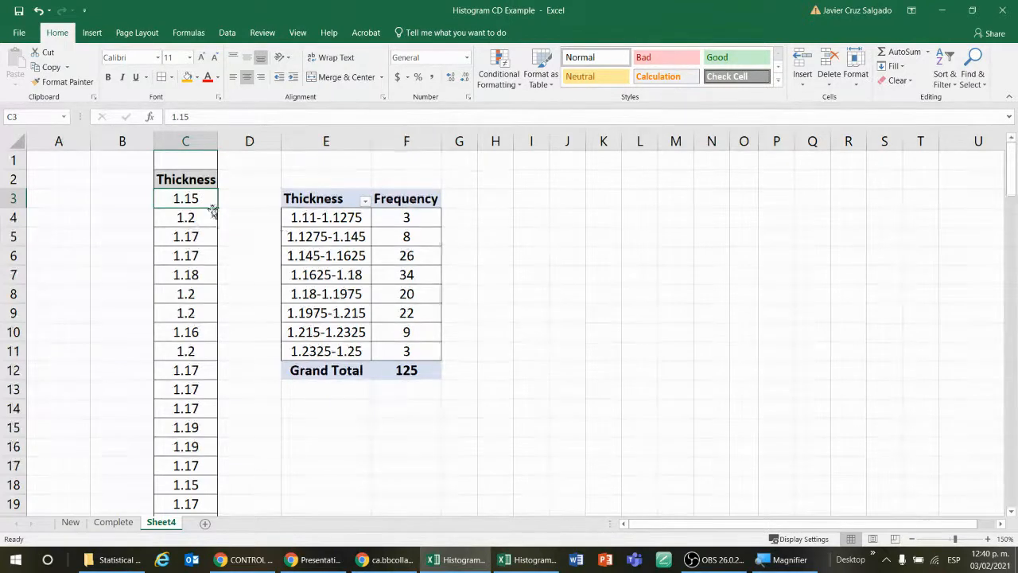
click(71, 523)
scroll(199, 296, up, 2)
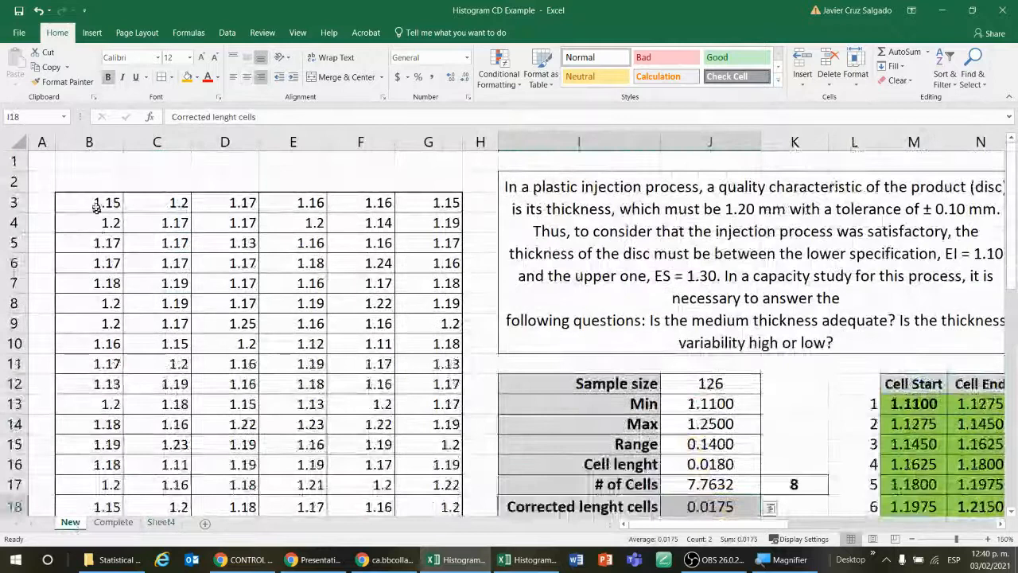
click(161, 522)
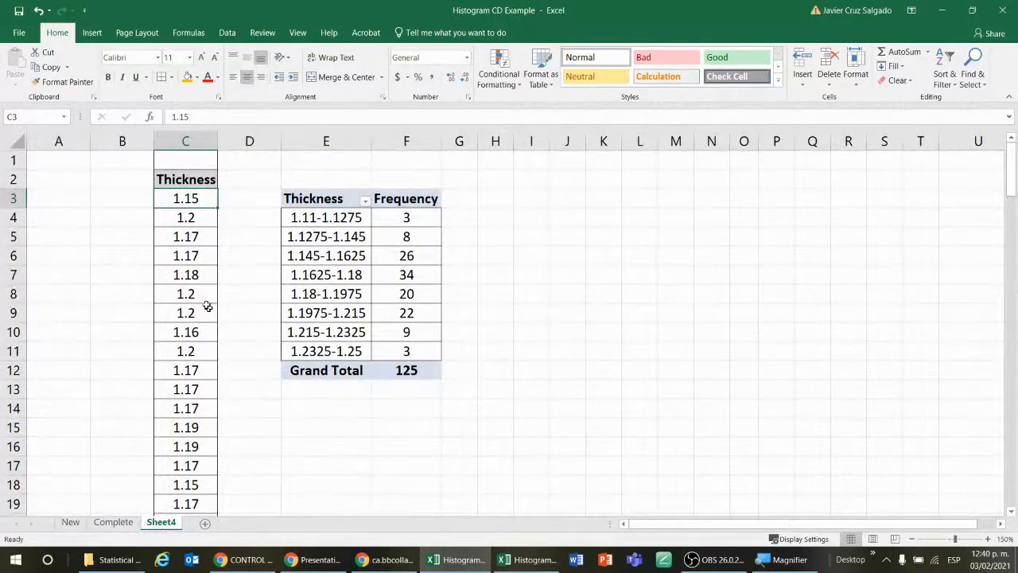
click(70, 522)
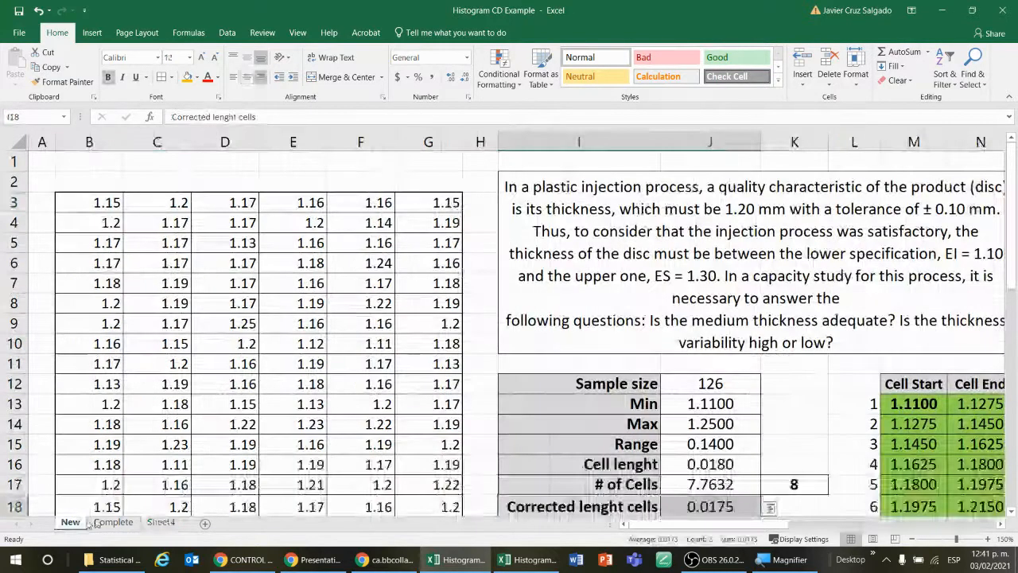
drag(690, 525, 720, 528)
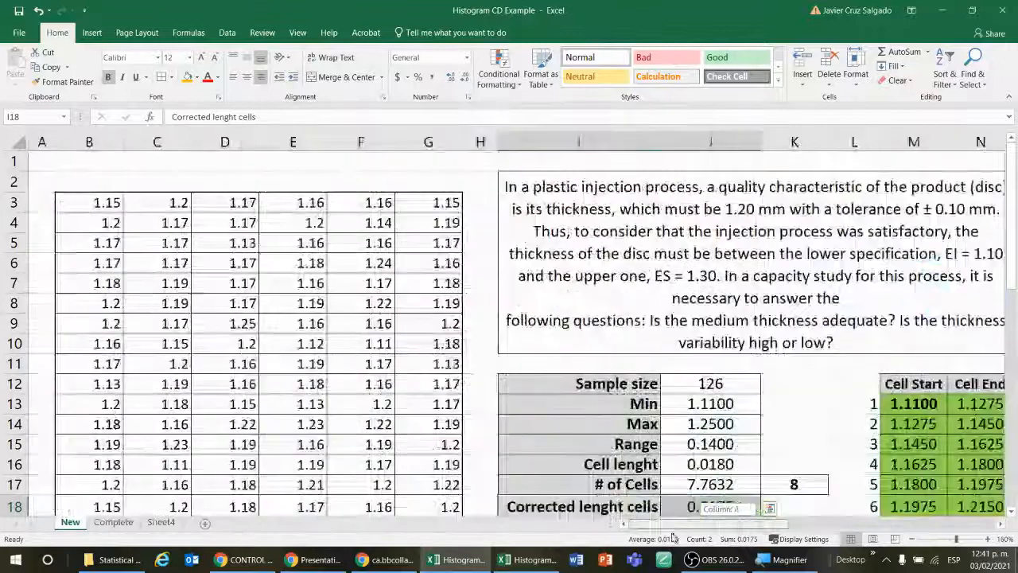
click(161, 522)
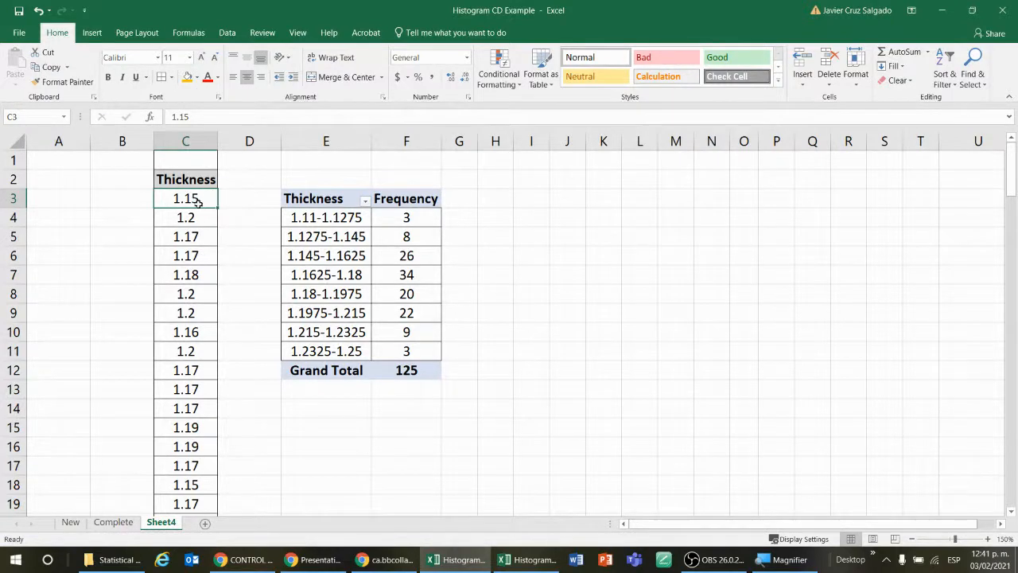
click(233, 254)
click(243, 211)
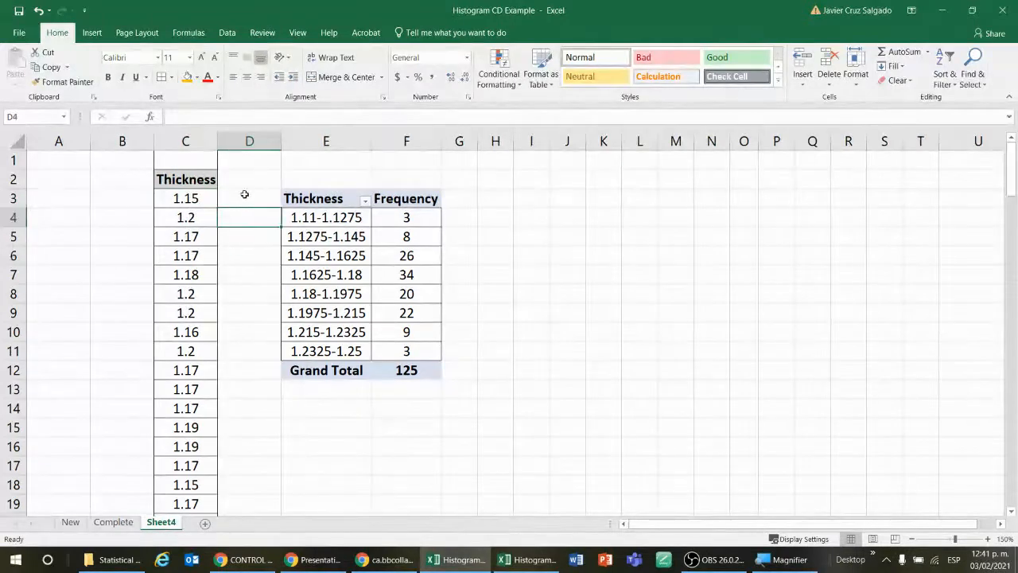
click(244, 194)
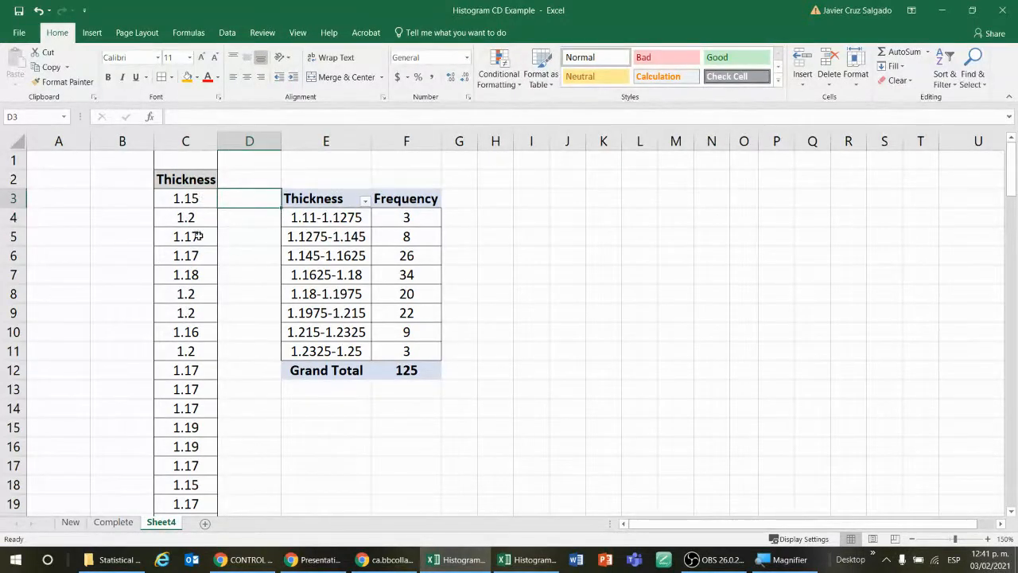
Step: Examine the New sheet's full data table, statistics, frequency table and histograms at a reduced zoom
click(70, 523)
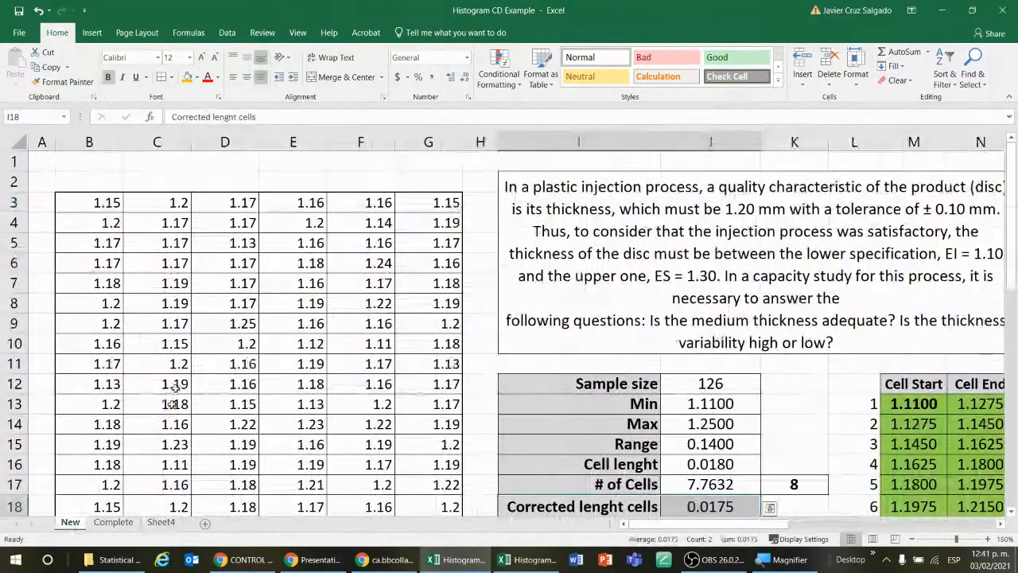
scroll(496, 350, down, 4)
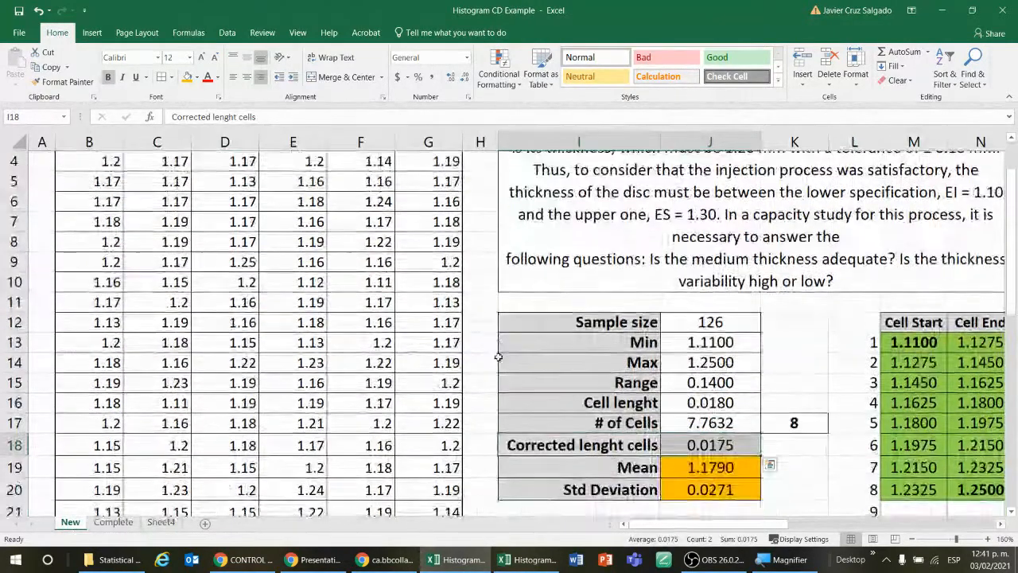
scroll(500, 362, up, 3)
scroll(501, 367, up, 1)
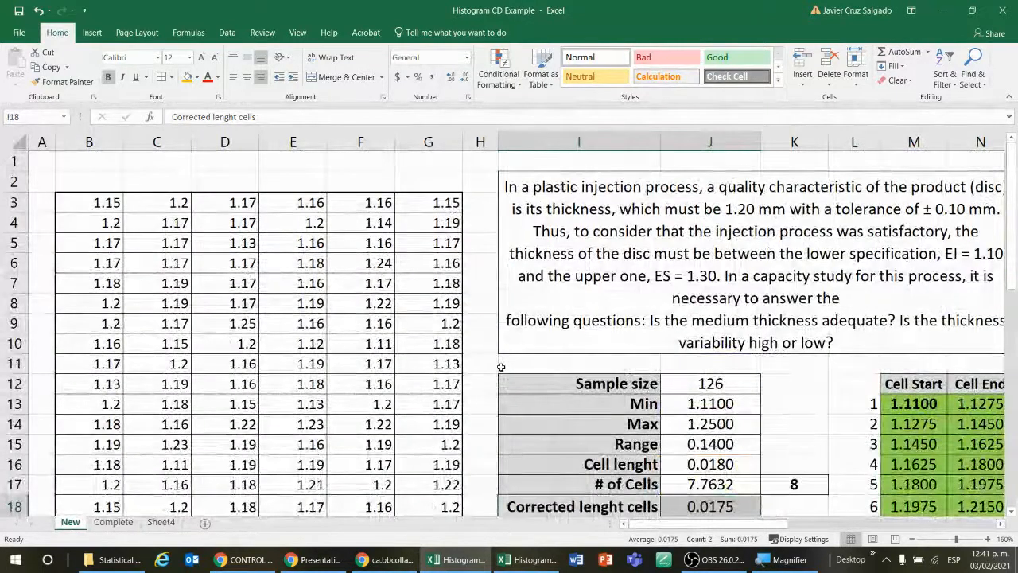
click(913, 540)
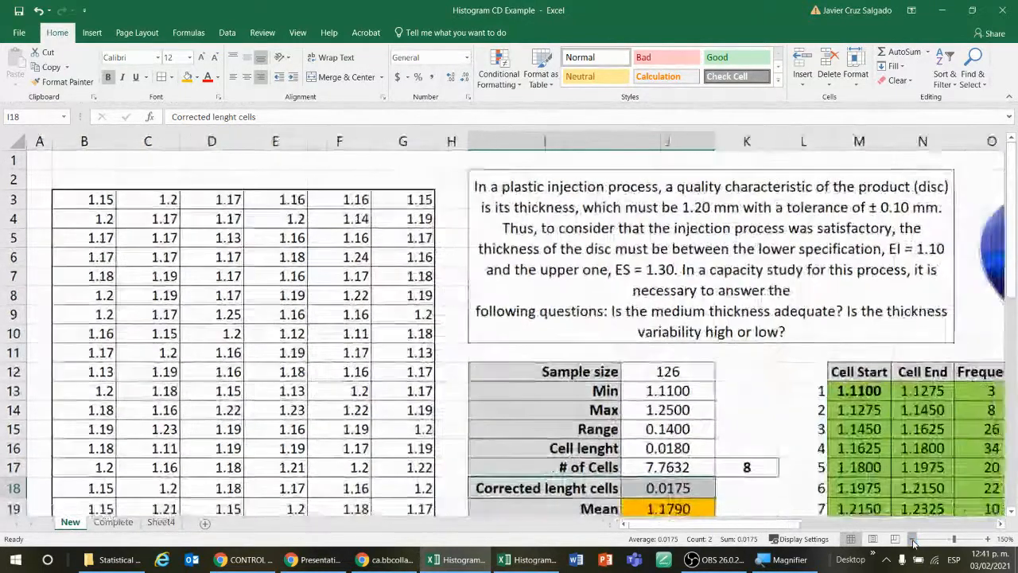
click(913, 540)
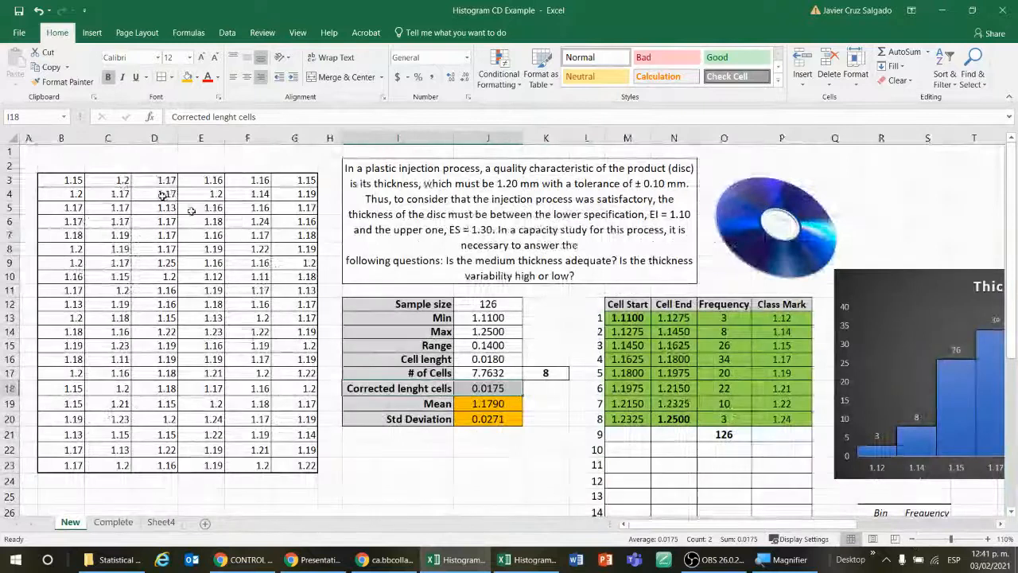
click(913, 540)
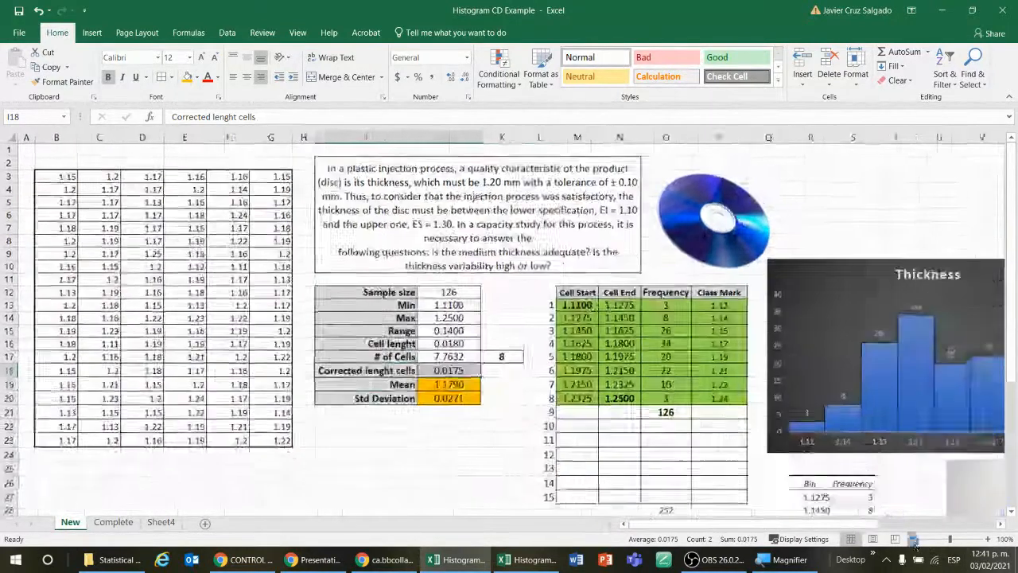
click(913, 540)
click(913, 540)
click(913, 540)
Step: Try stacking the thickness values from C3:C23 beneath column B starting at B24, and undo the move
drag(78, 163, 78, 337)
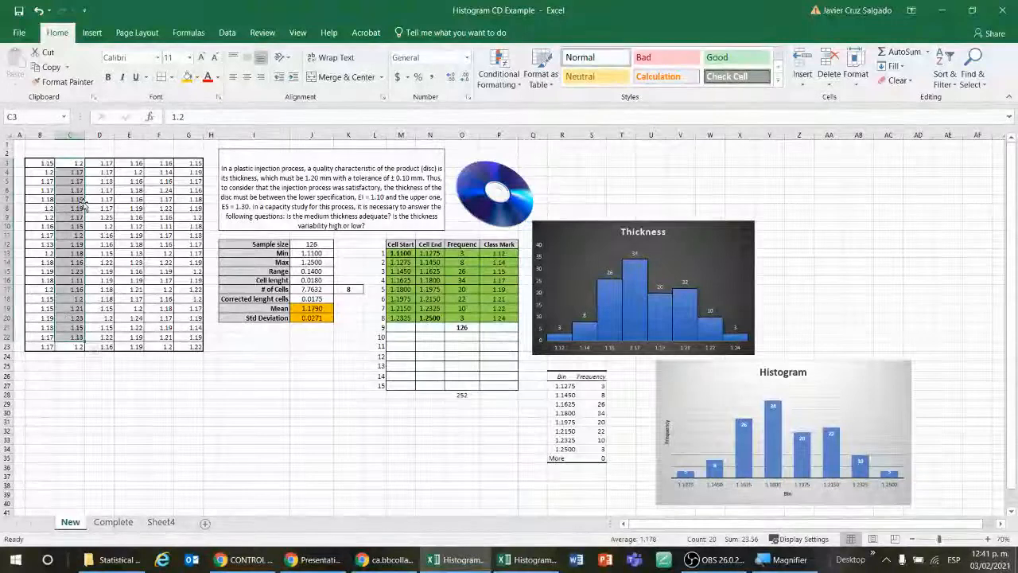
shift+click(73, 347)
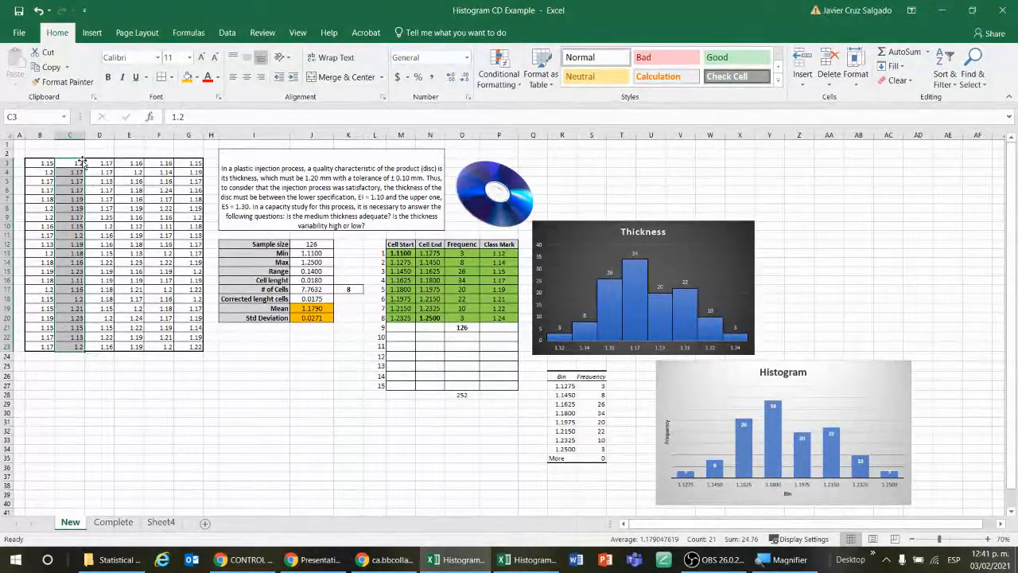
drag(82, 161, 79, 358)
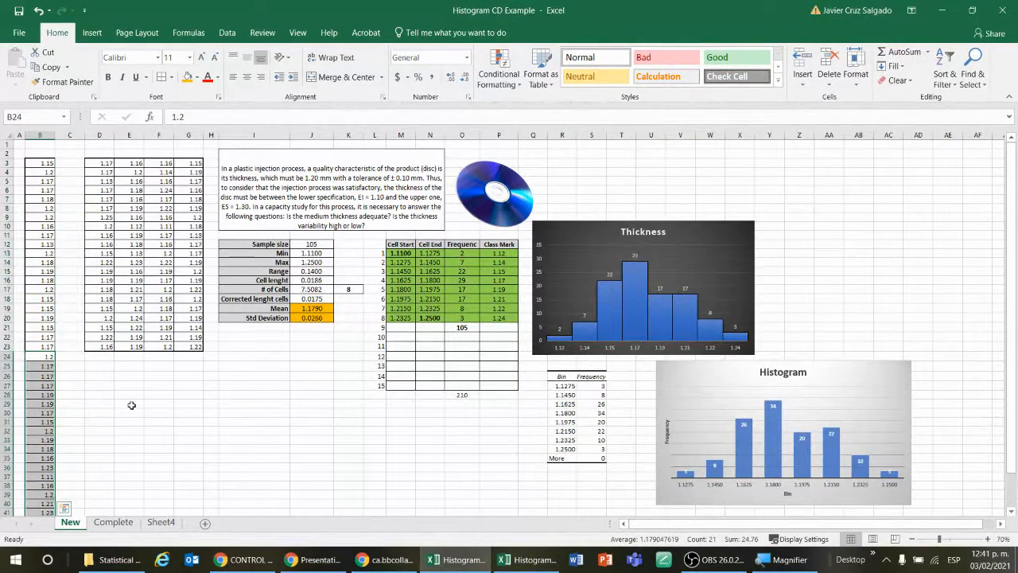
key(ctrl+z)
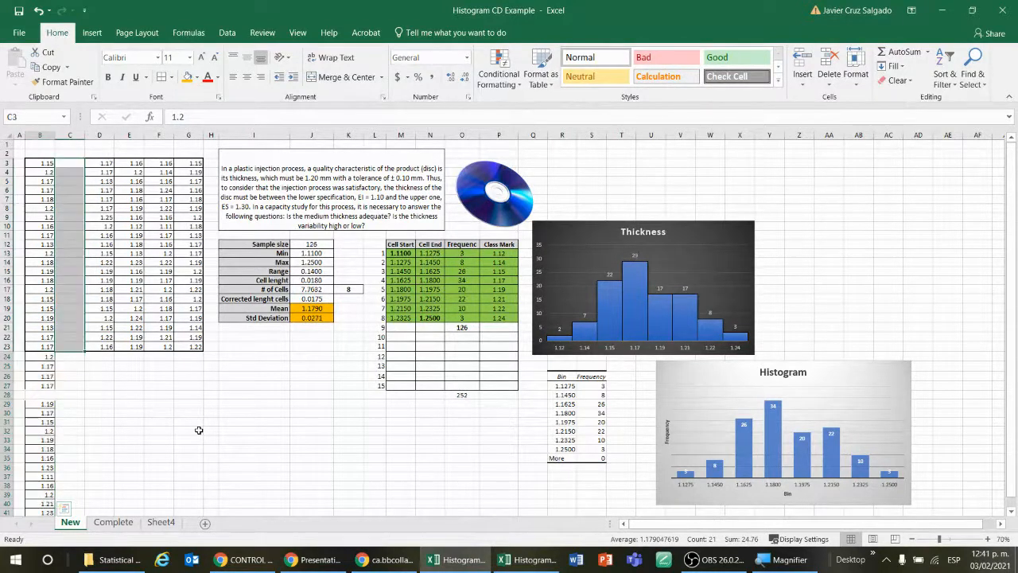
Step: Compare the last data value in G23 of the New sheet with the last entry of Sheet4's Thickness column
click(193, 347)
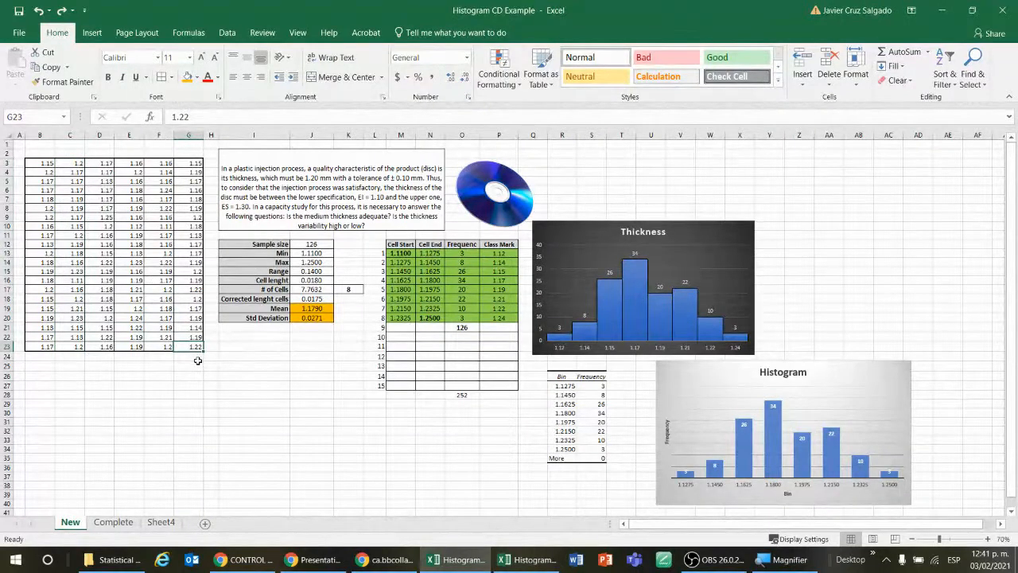
click(159, 522)
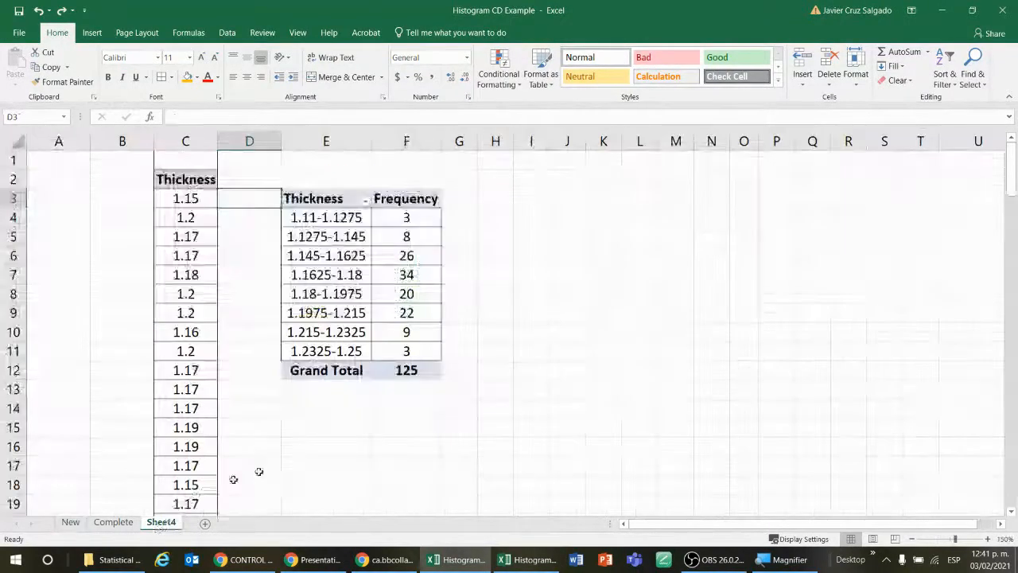
click(181, 293)
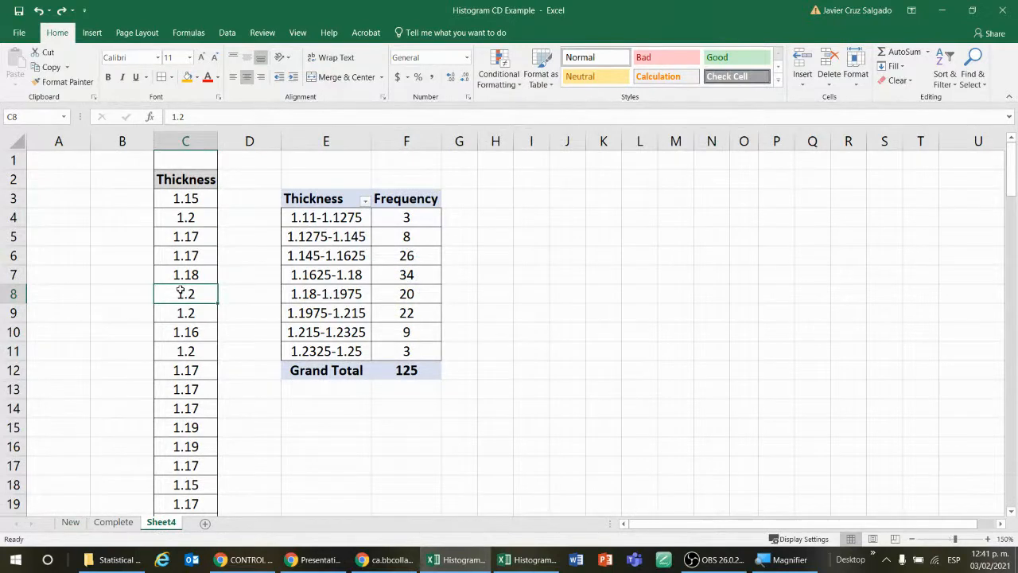
key(ctrl+Down)
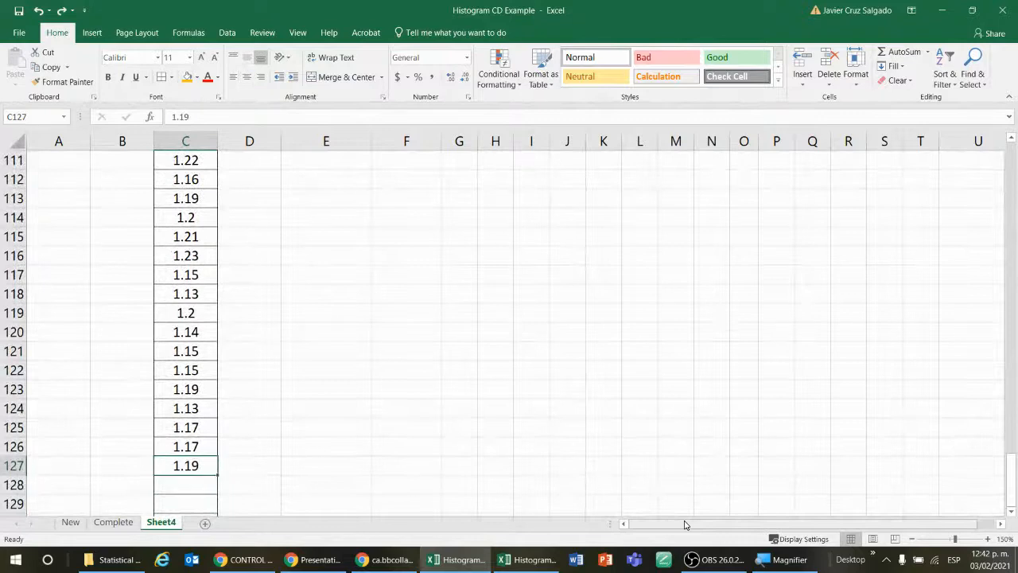
Step: Check G23 on the New sheet up close and add its value, 1.22, in C128 of Sheet4
click(71, 522)
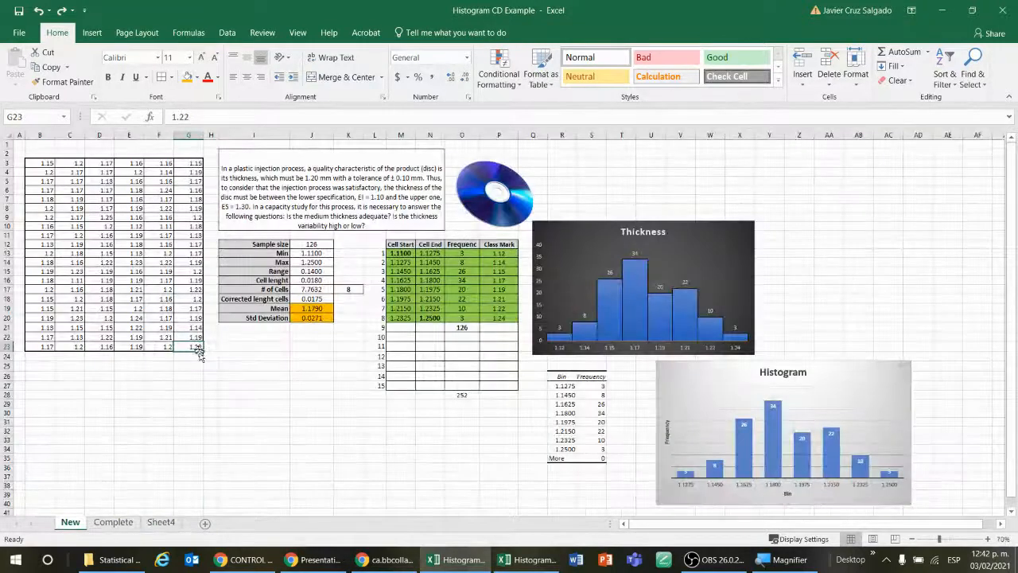
click(990, 540)
click(990, 540)
click(990, 540)
click(991, 539)
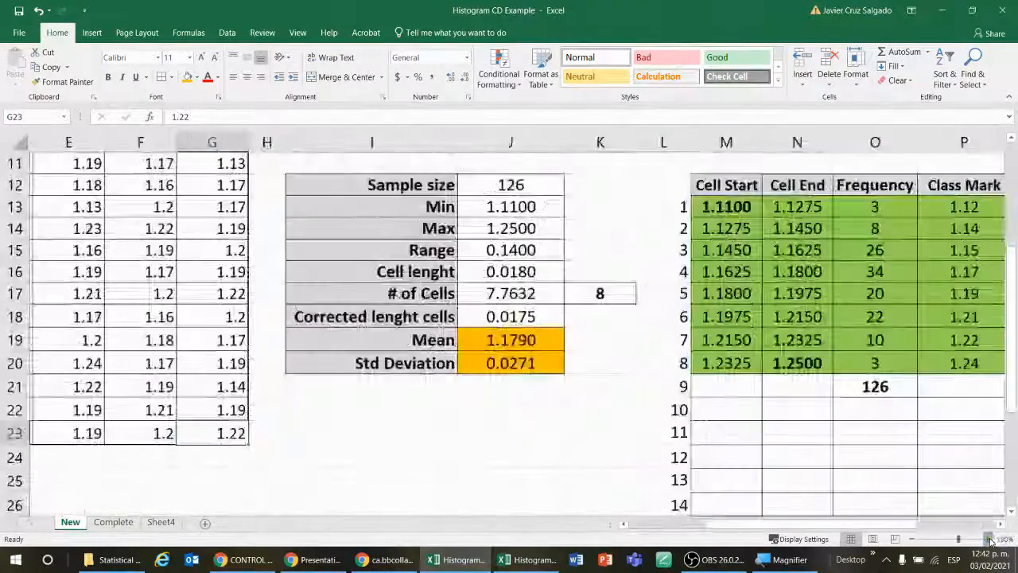
click(990, 539)
click(990, 539)
scroll(253, 458, down, 1)
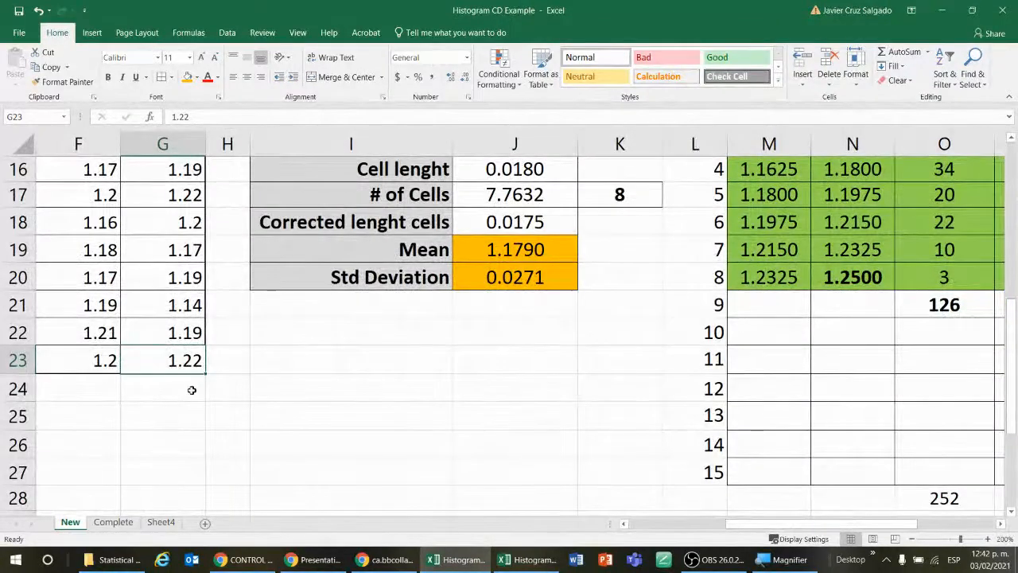
click(162, 522)
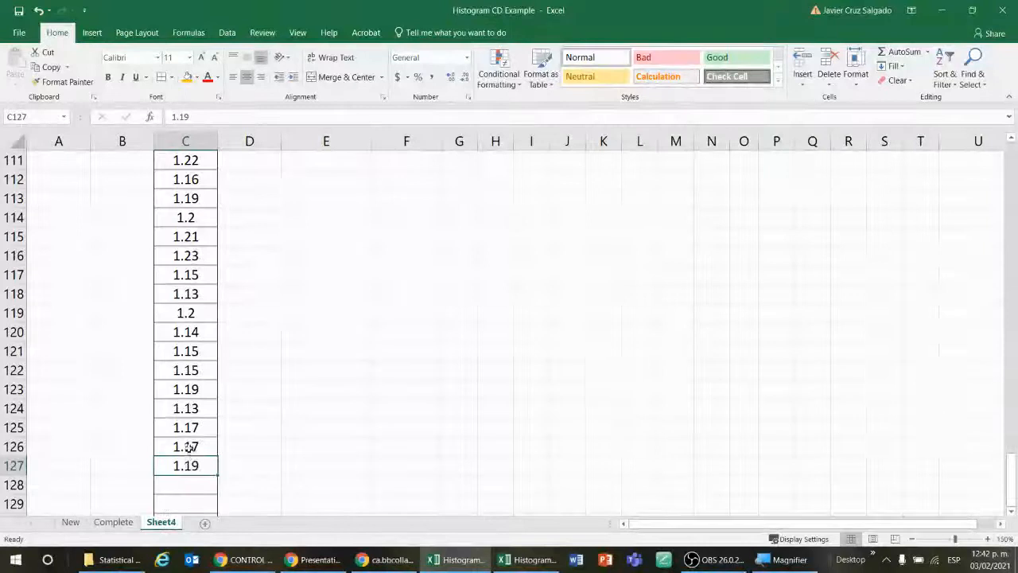
click(187, 484)
text(1.22)
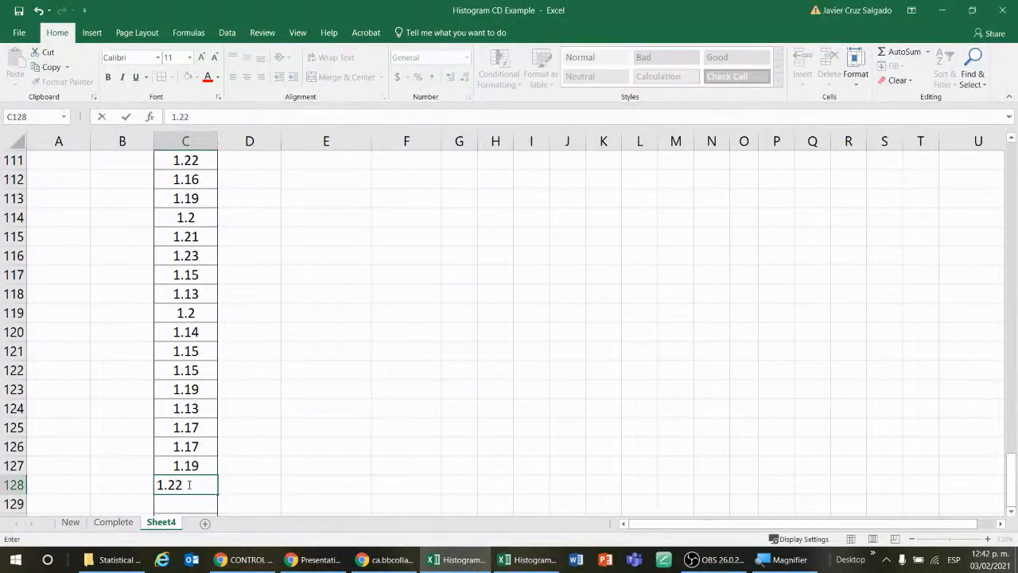
key(Return)
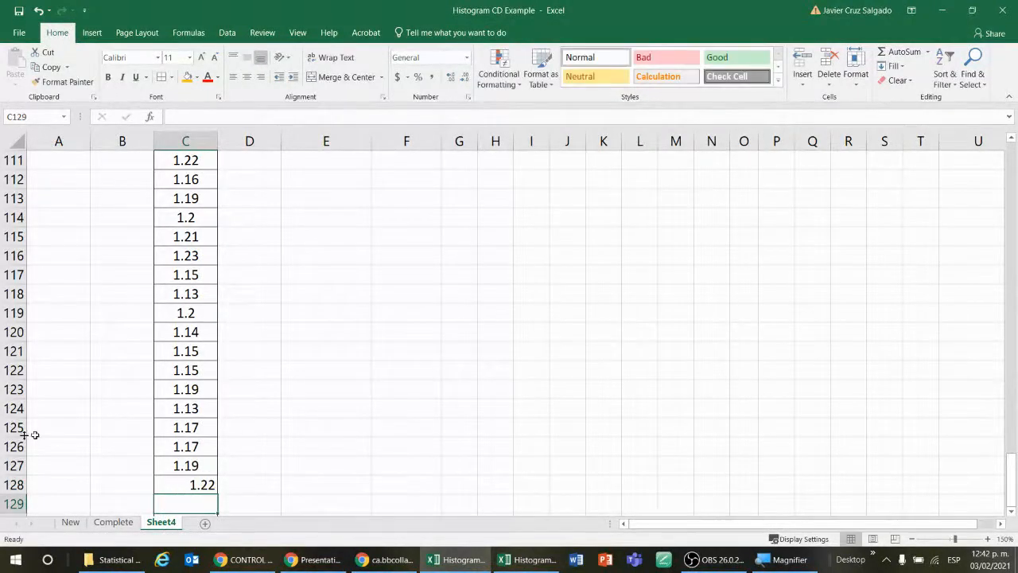
Step: Check the value added in C128 of Sheet4 and the frequencies and Grand Total of the existing PivotTable
click(186, 466)
click(203, 480)
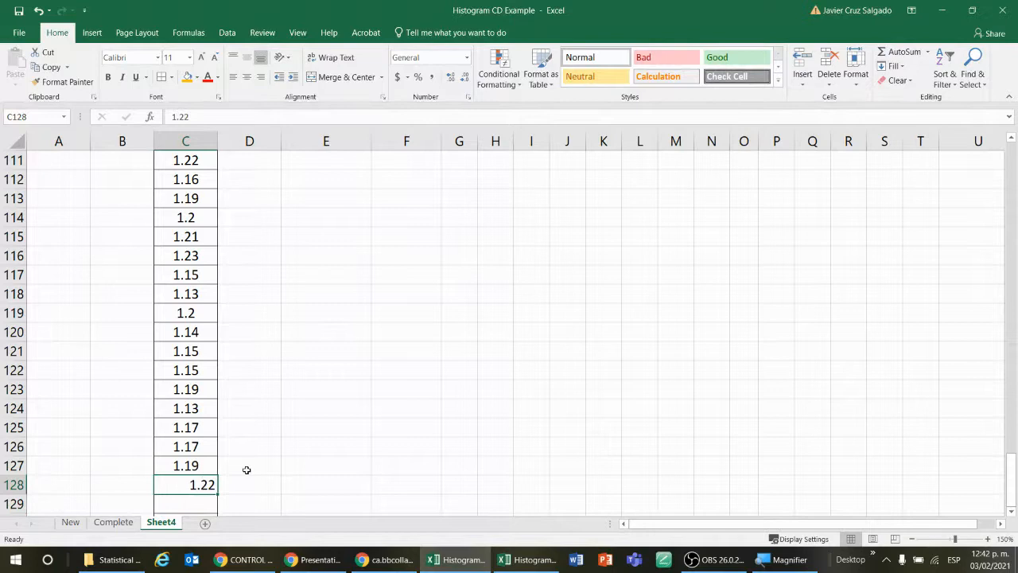
key(Up)
key(Up)
key(Up)
scroll(248, 433, up, 12)
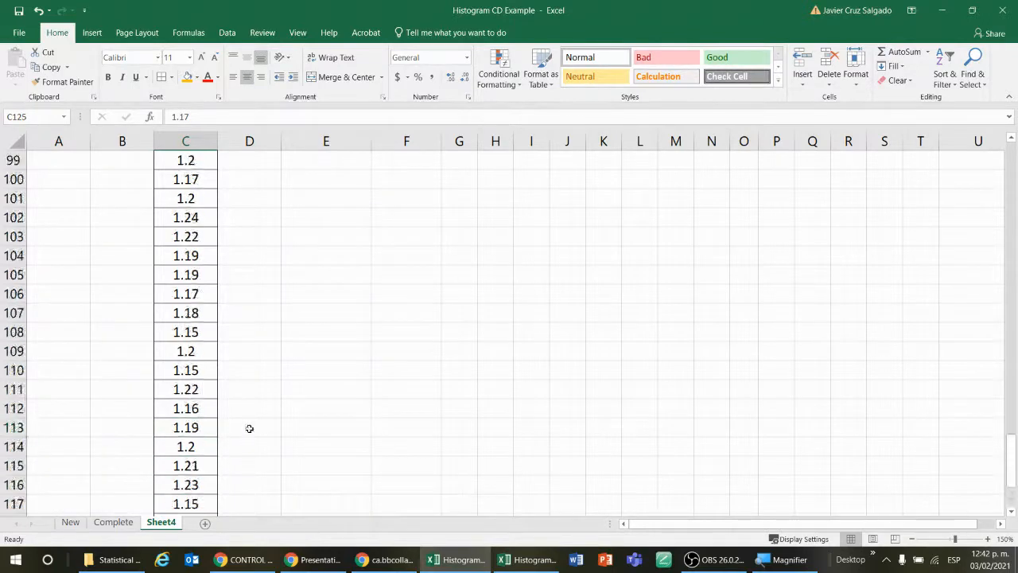
scroll(249, 428, up, 20)
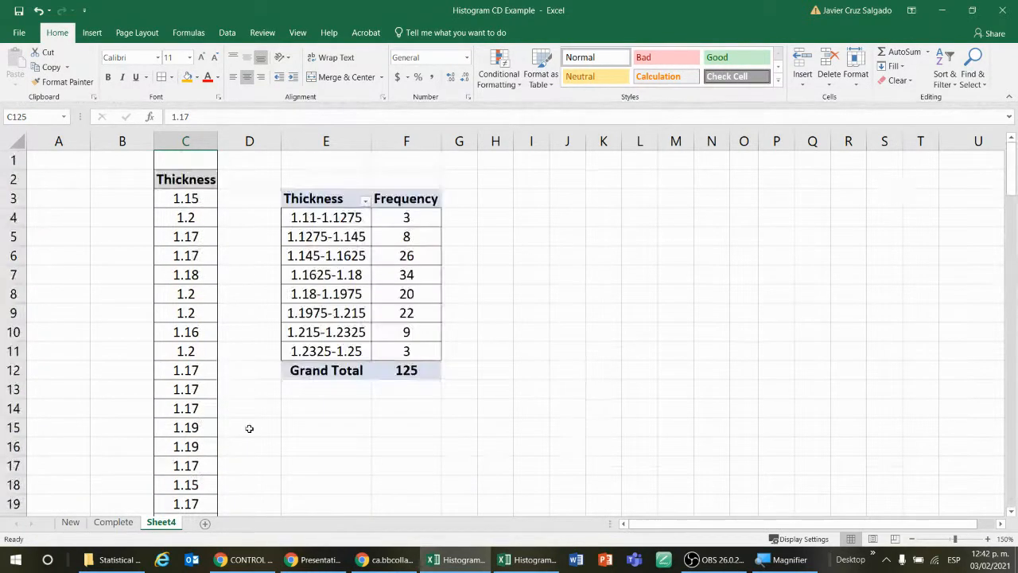
click(518, 275)
click(334, 256)
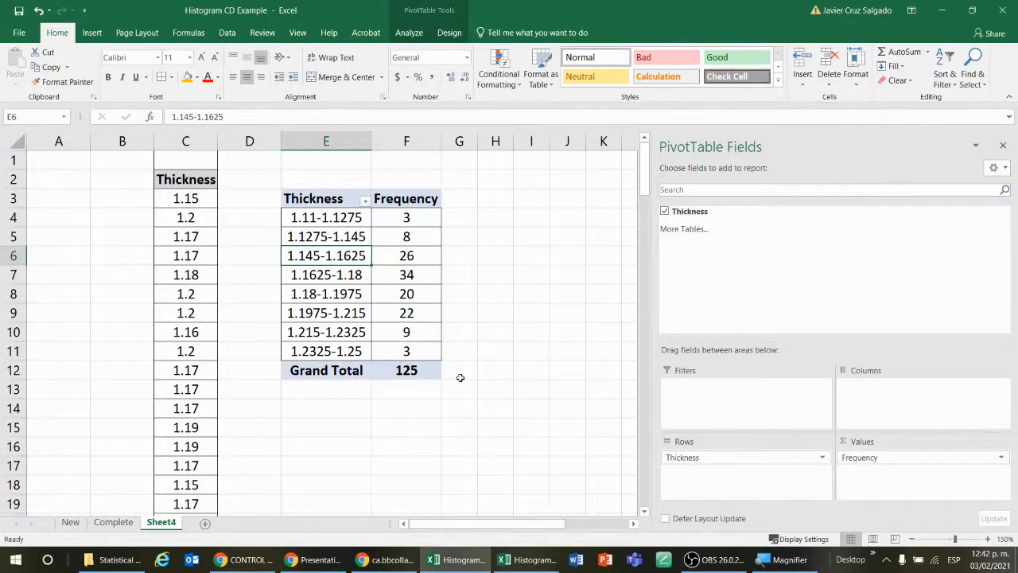
Step: Locate the end of the filled Thickness column on Sheet4 and review the existing frequency PivotTable again
scroll(460, 377, down, 4)
click(194, 310)
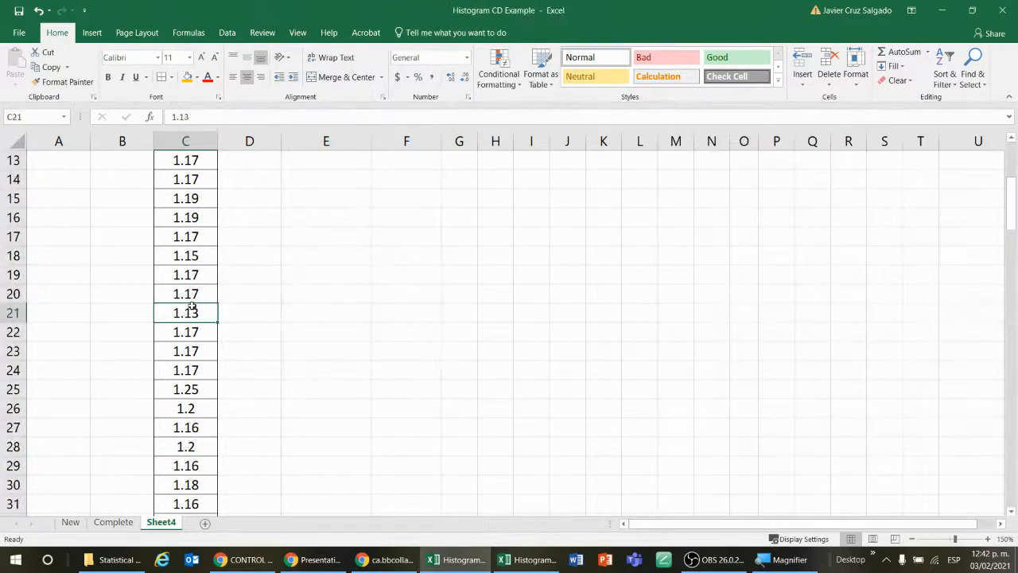
key(ctrl+Down)
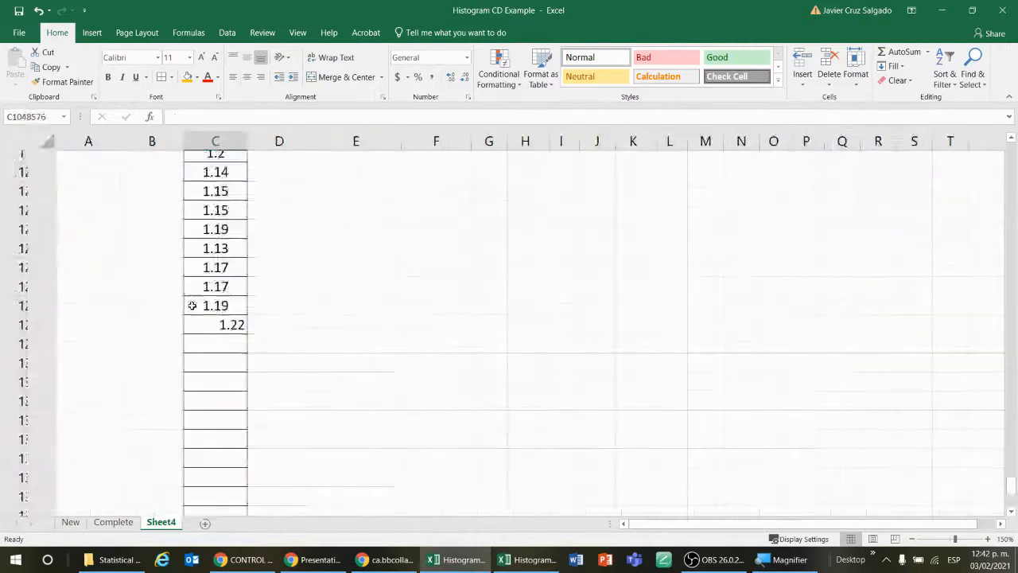
key(ctrl+Down)
key(ctrl+Up)
key(Up)
key(Down)
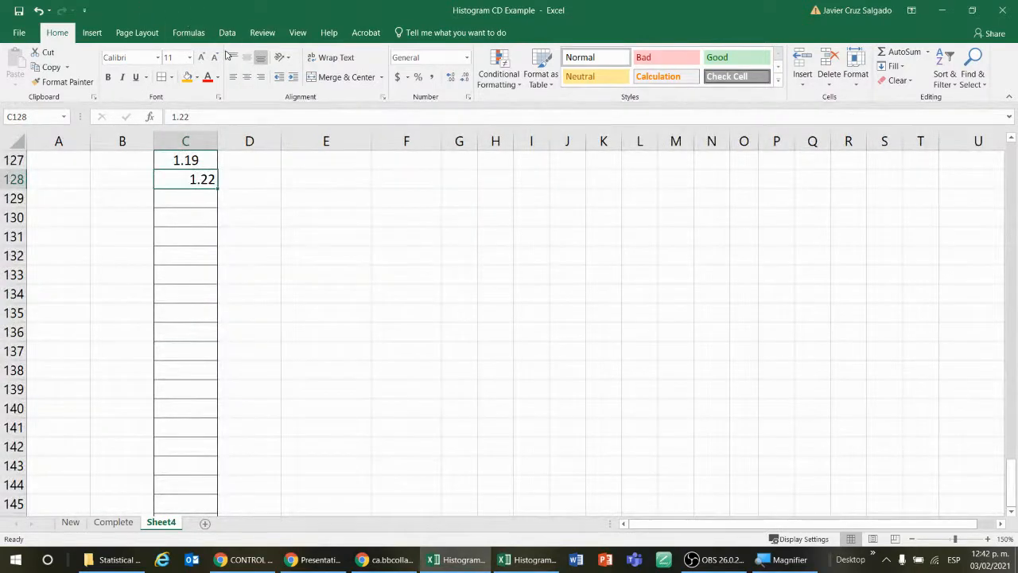
scroll(298, 310, up, 20)
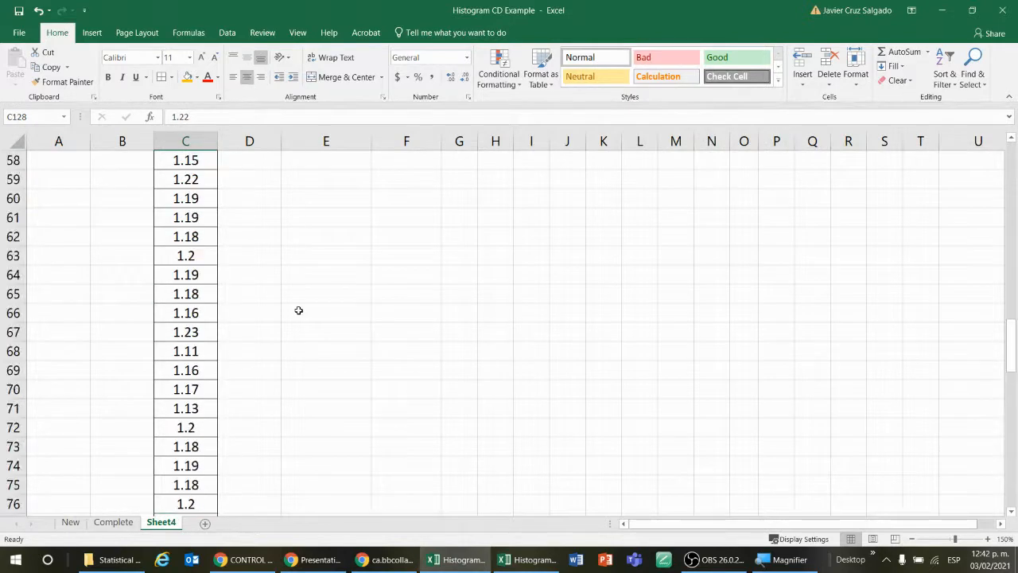
scroll(298, 310, up, 19)
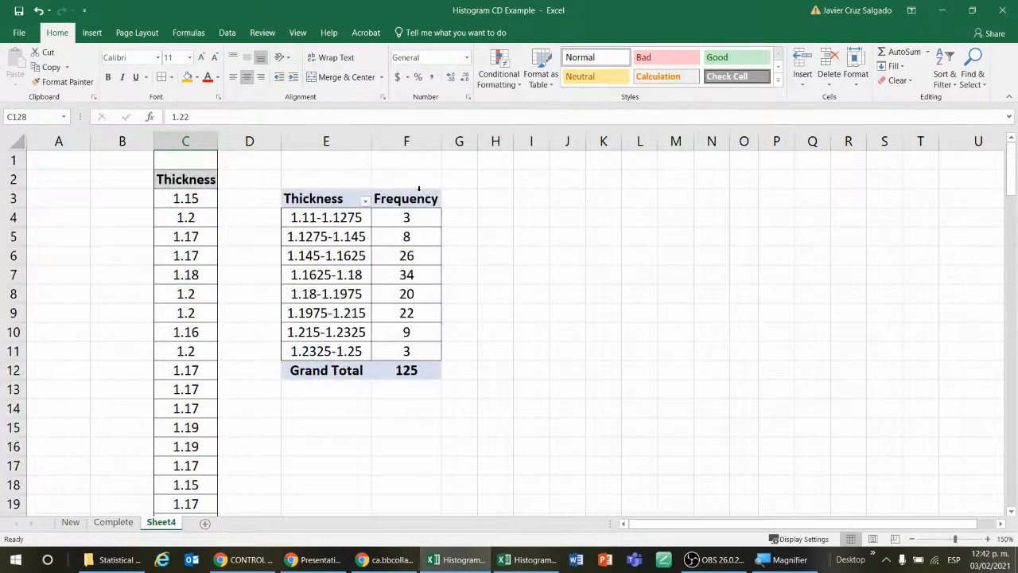
click(422, 198)
click(463, 192)
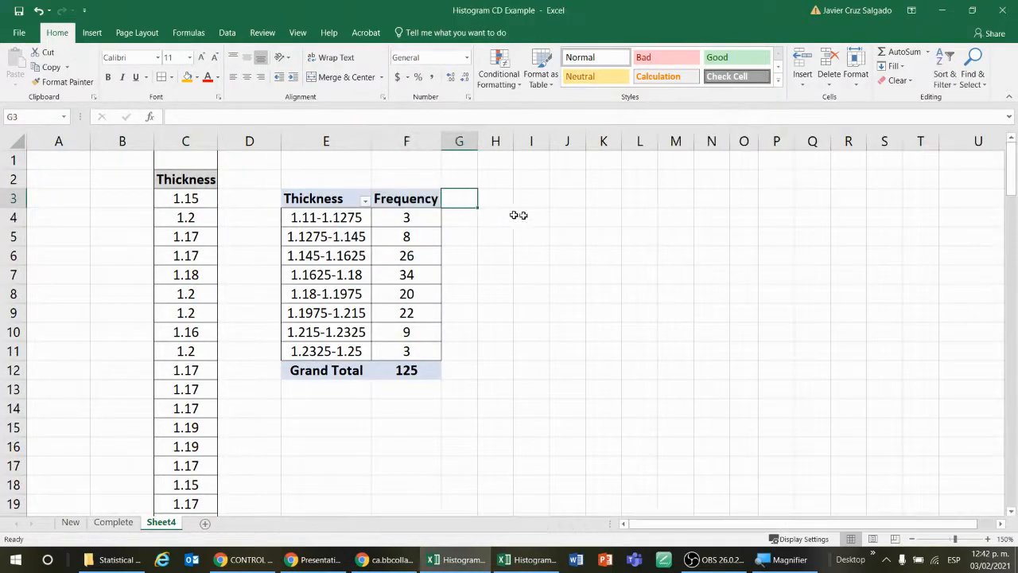
Step: Start a new PivotTable using the Thickness data in Sheet4!$C$2:$C$128 as its source range
click(192, 177)
click(93, 35)
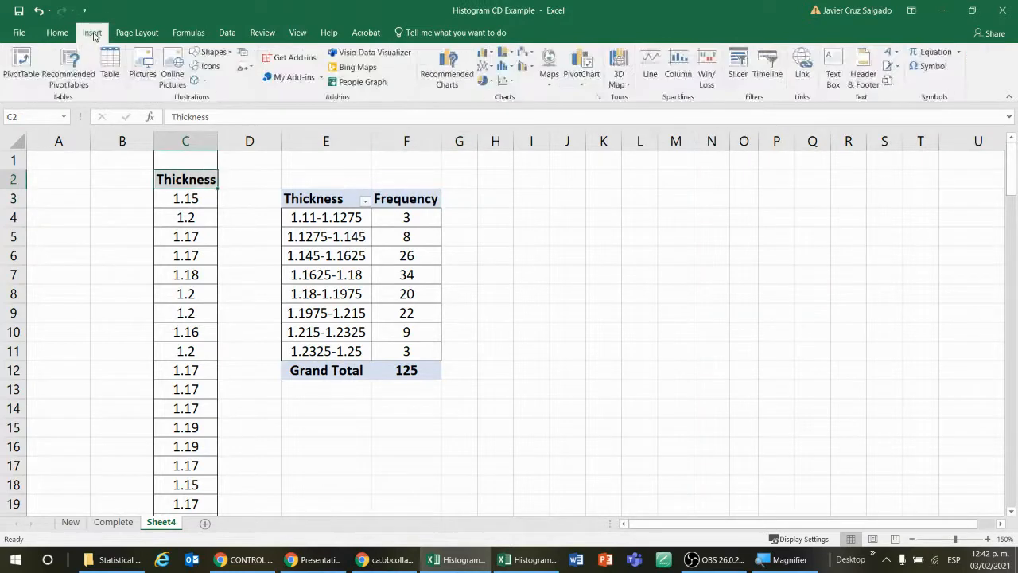
click(22, 64)
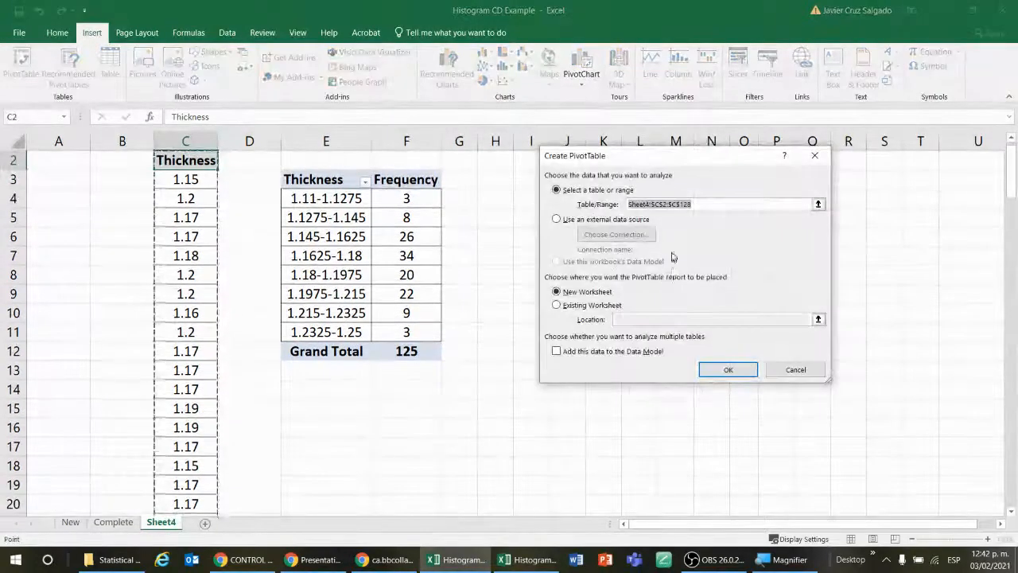
click(818, 205)
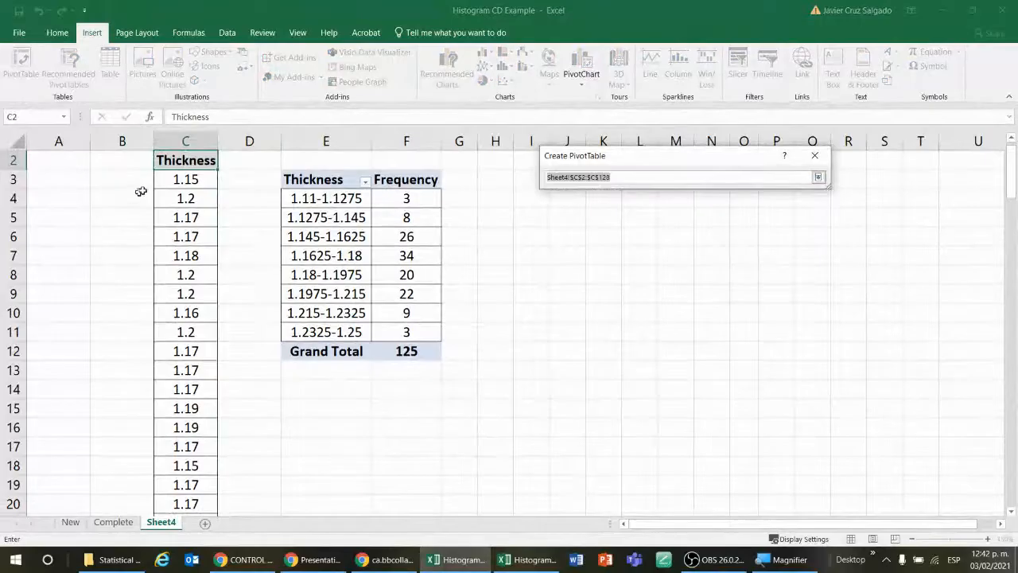
click(199, 163)
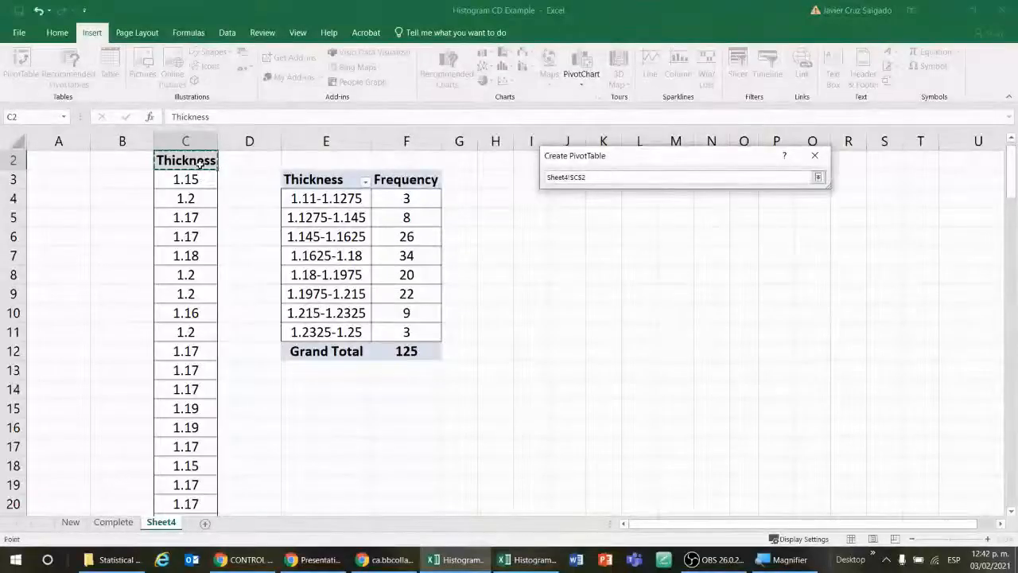
key(ctrl+shift+Down)
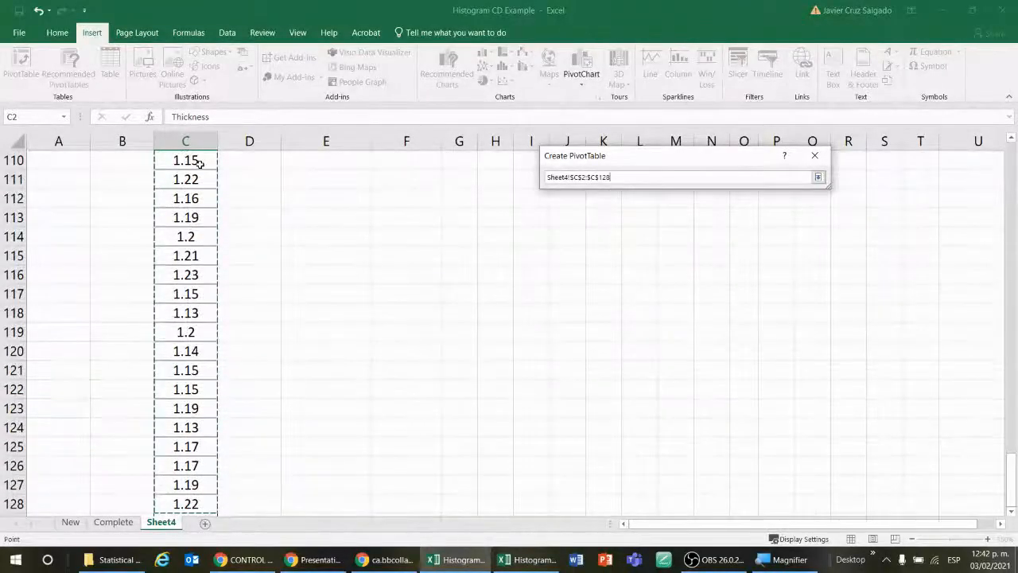
key(Return)
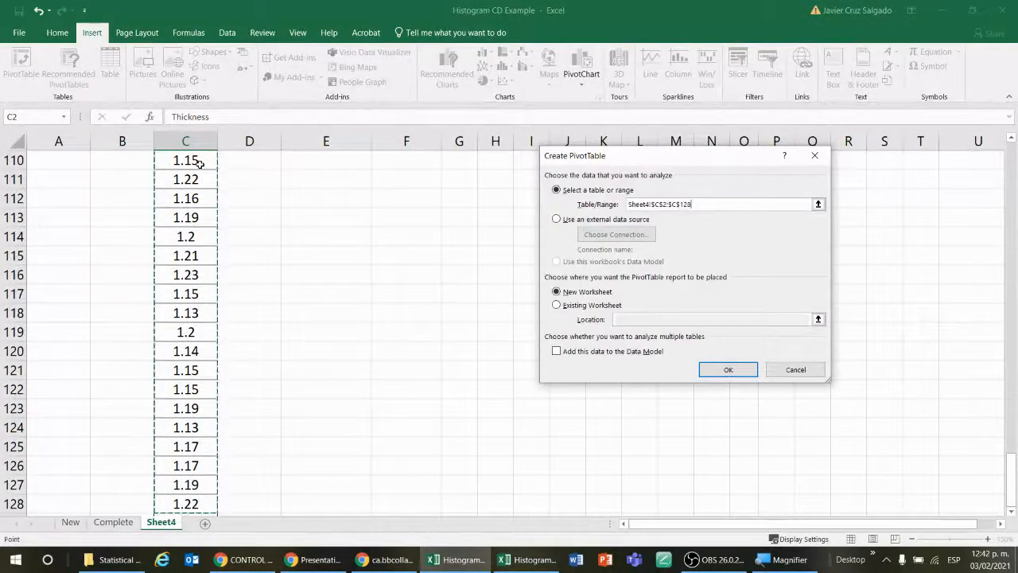
Step: Place the new PivotTable on the existing worksheet at Sheet4!$E$15 and create it
click(583, 306)
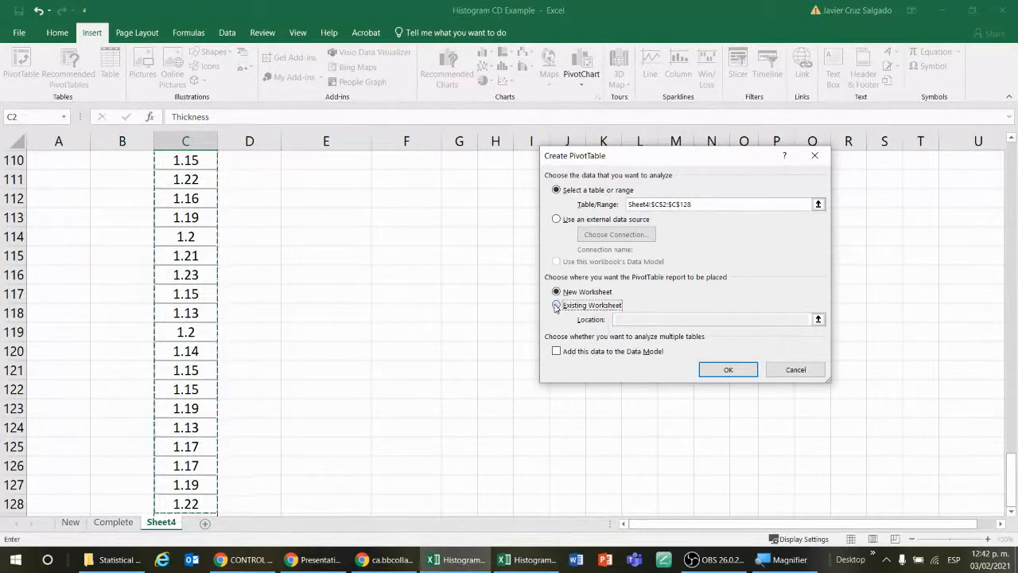
click(818, 319)
scroll(544, 338, up, 20)
scroll(543, 338, up, 10)
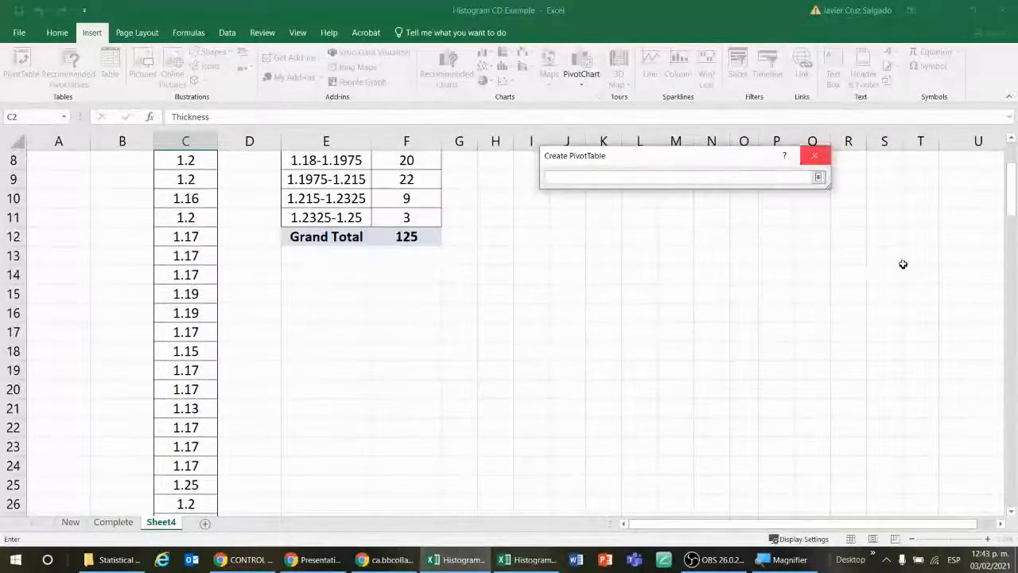
click(326, 293)
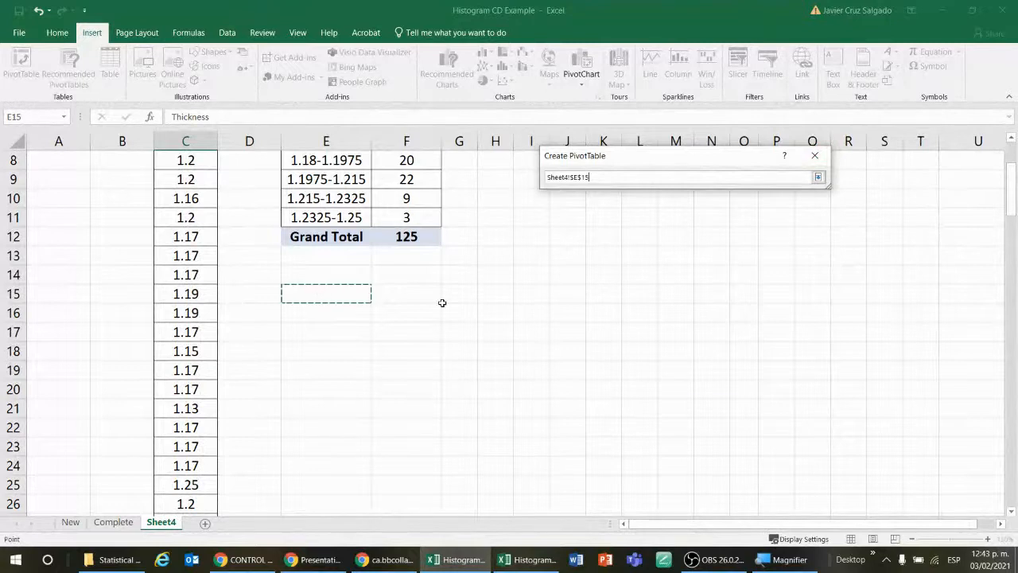
key(Return)
click(747, 371)
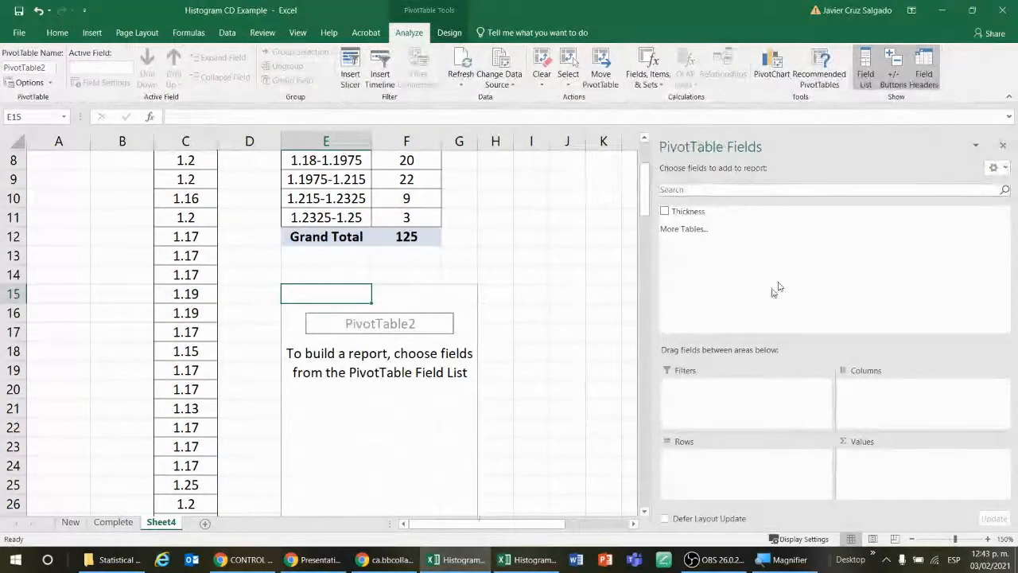
Step: Add Thickness to the new PivotTable's values and rows, and group the rows from 1.11 to 1.25 by 0.0175
click(666, 211)
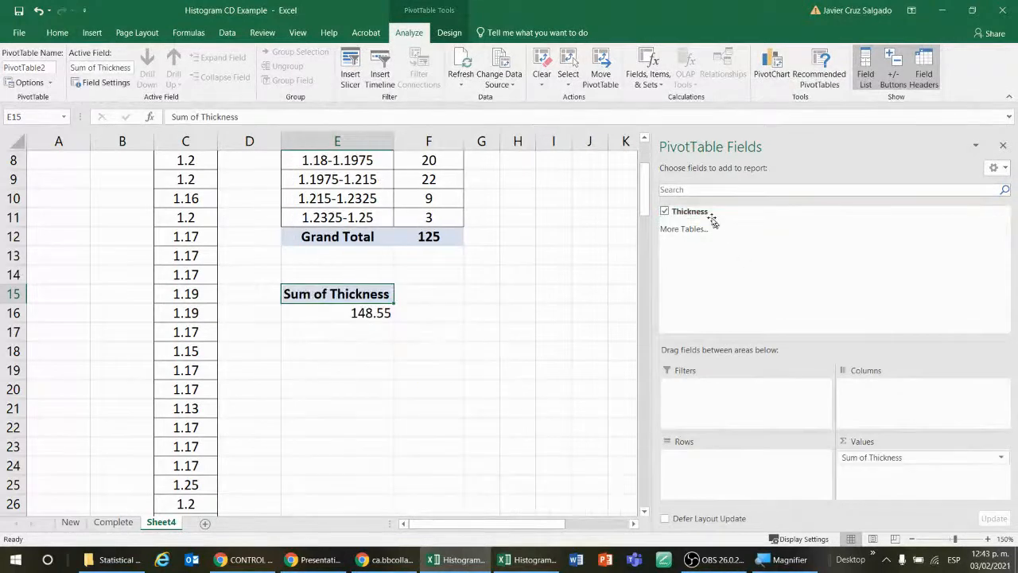
drag(704, 212, 726, 459)
click(358, 314)
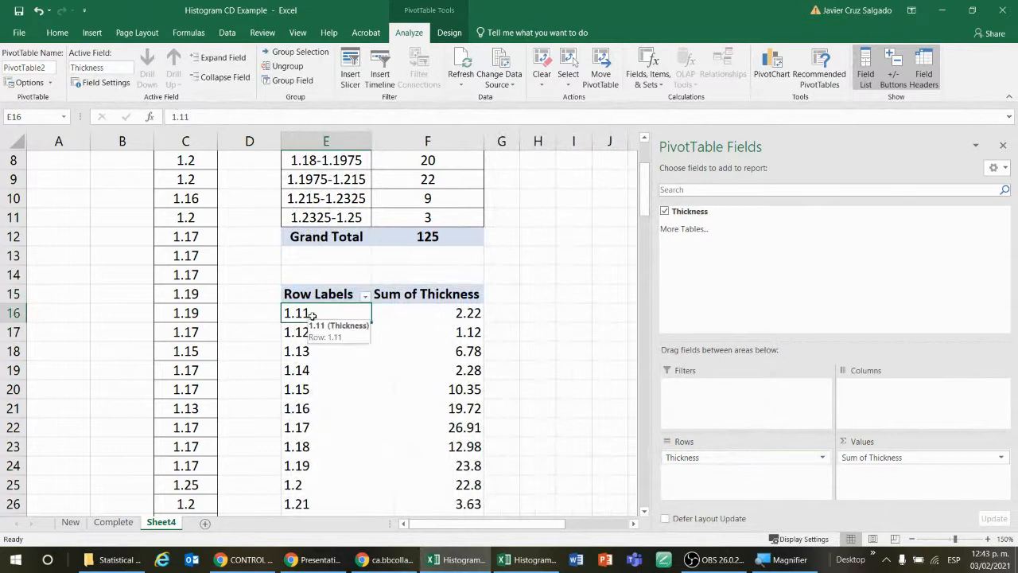
right_click(312, 315)
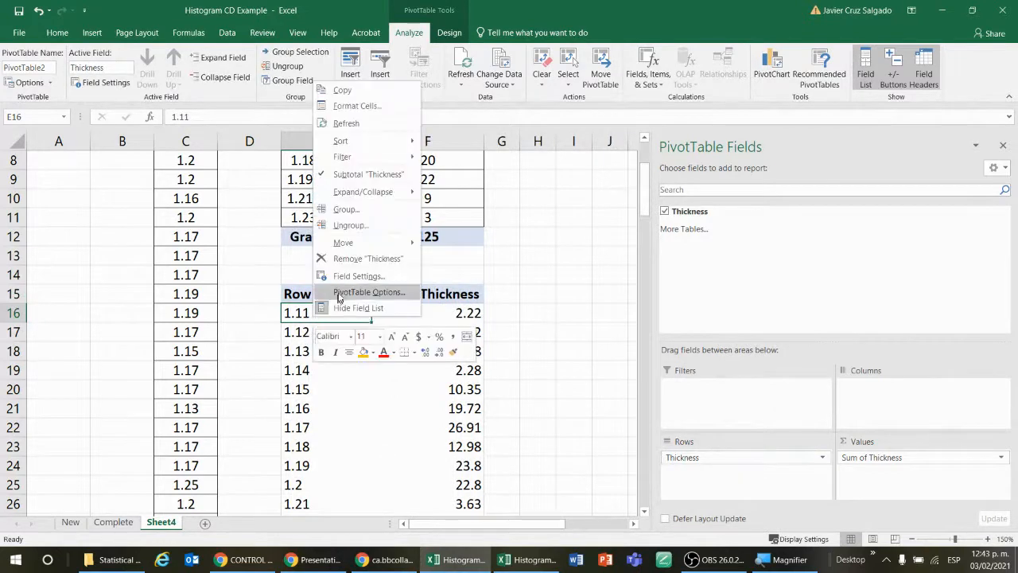
click(355, 215)
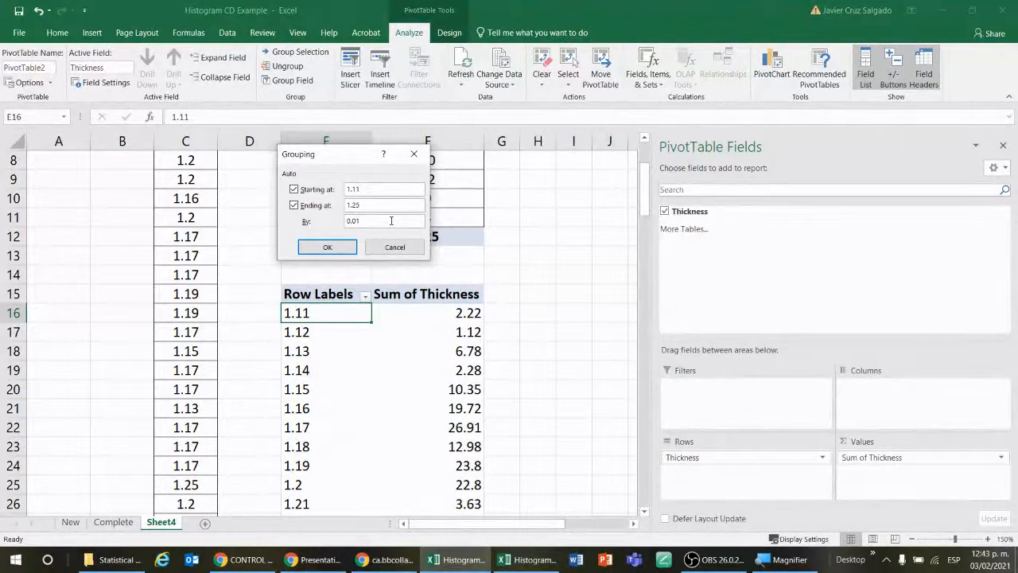
key(Return)
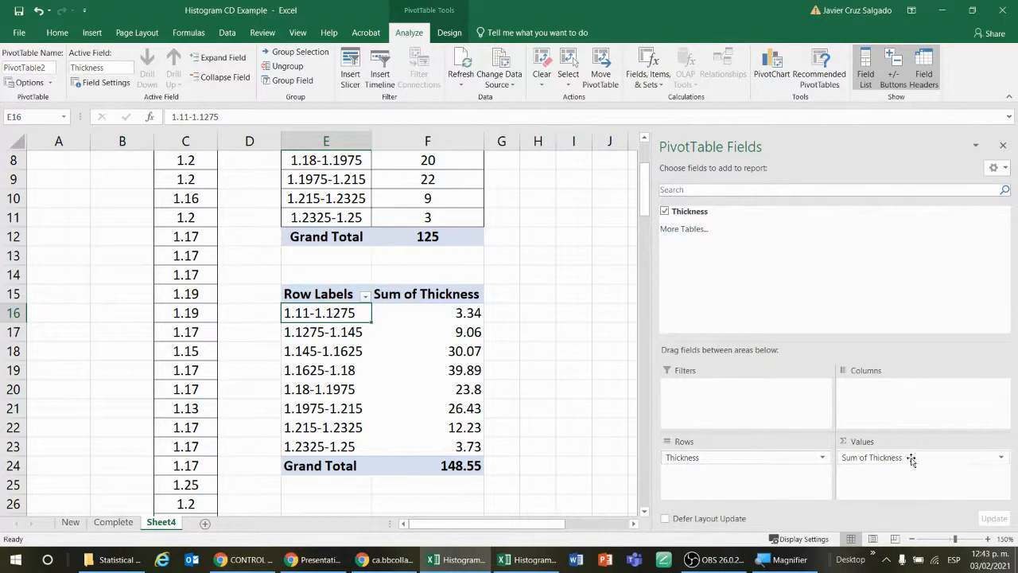
Step: Summarize the new PivotTable's Thickness values by Count instead of Sum
click(1002, 458)
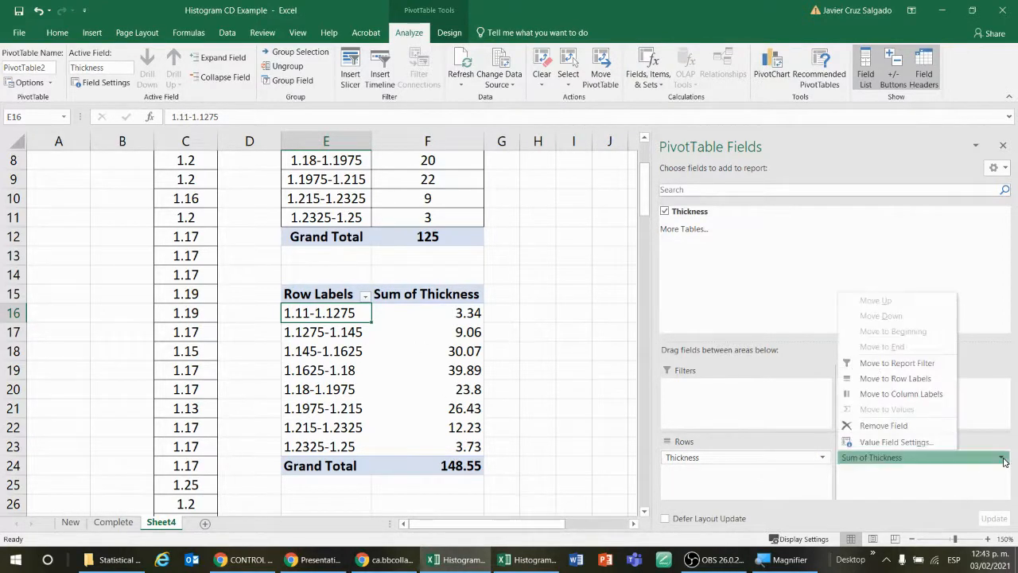
click(901, 442)
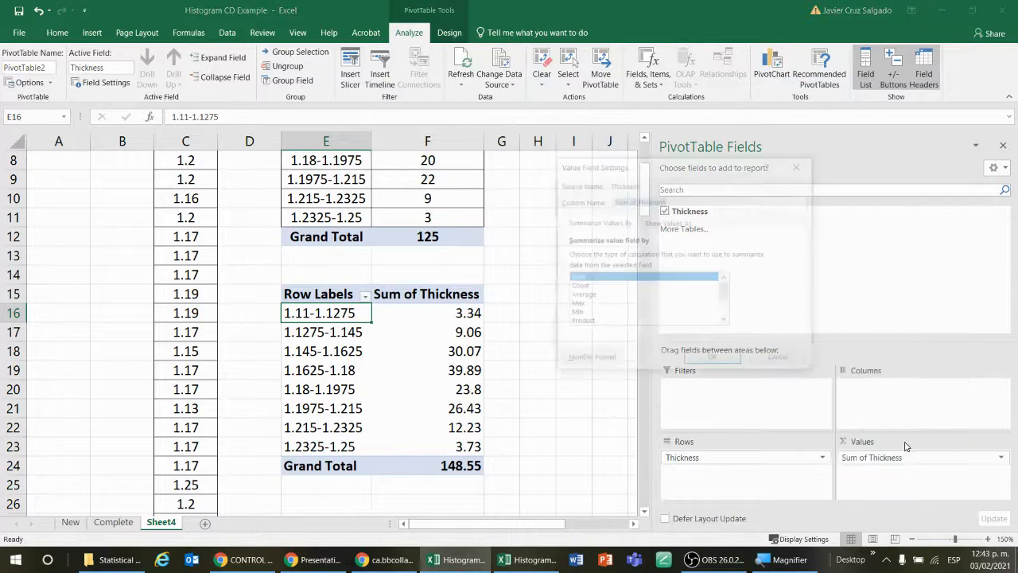
click(600, 287)
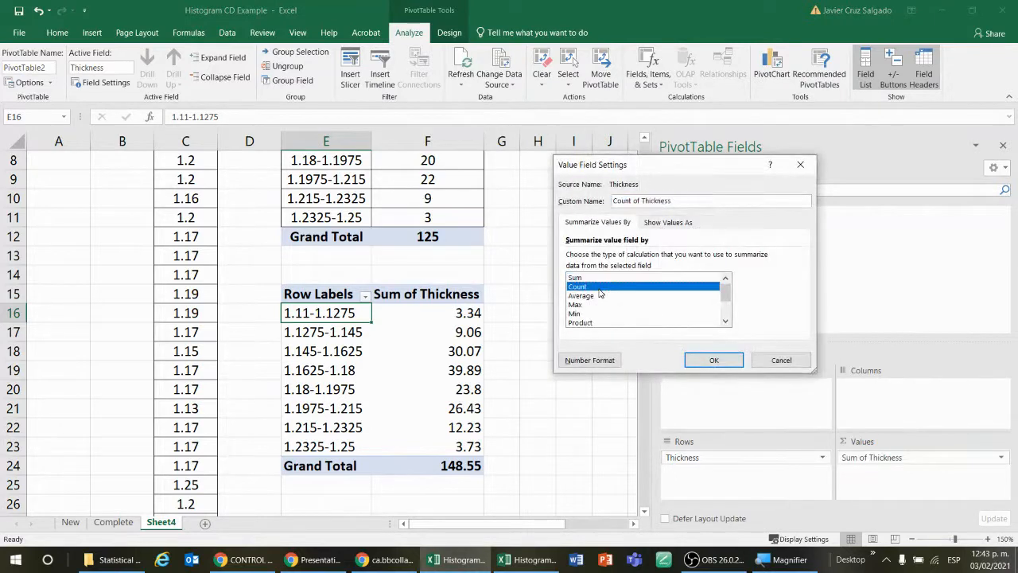
click(703, 364)
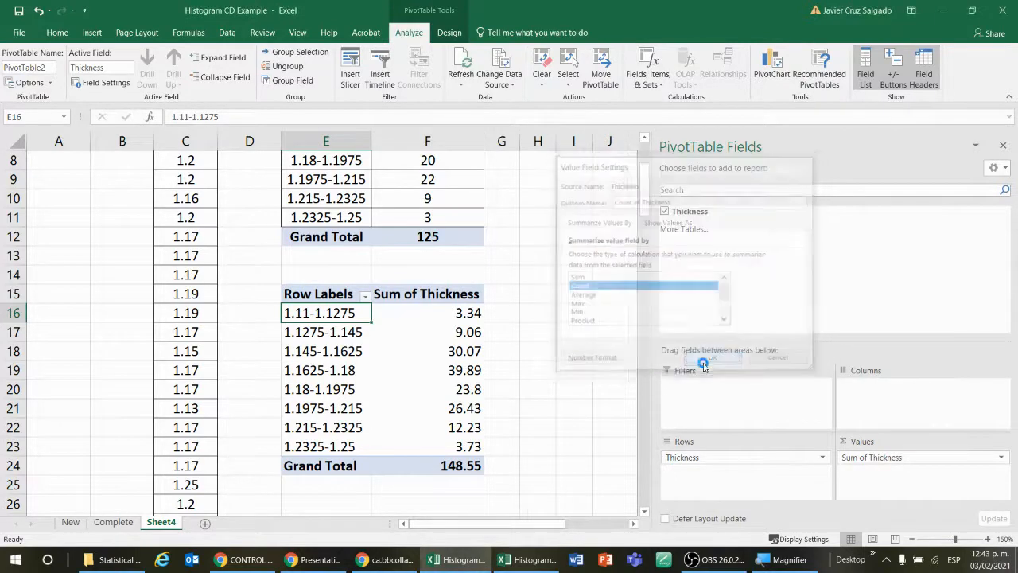
click(541, 334)
Step: Center the class labels and counts in E16:F23 and the Grand Total count in F24
drag(334, 312, 435, 443)
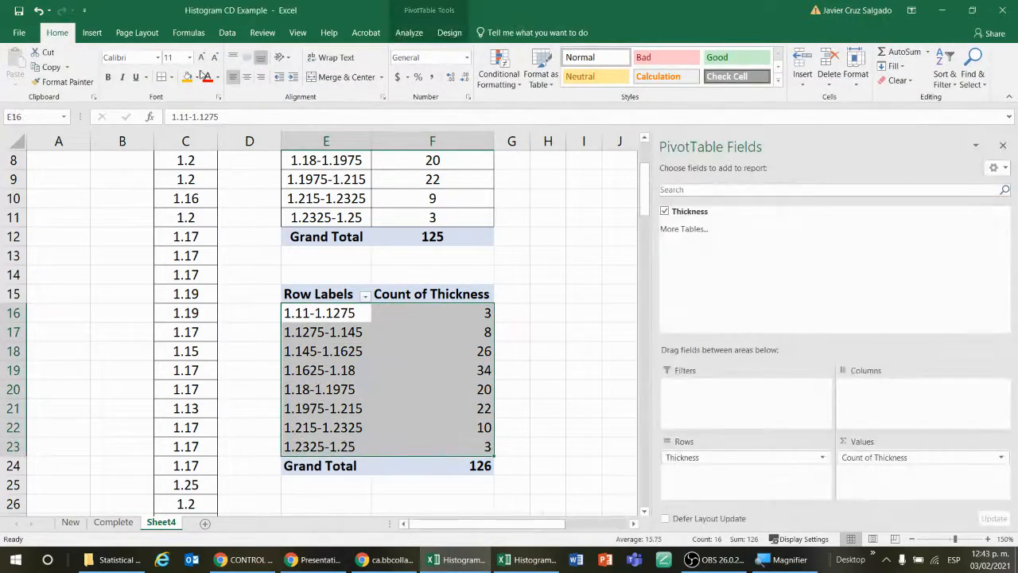
click(247, 77)
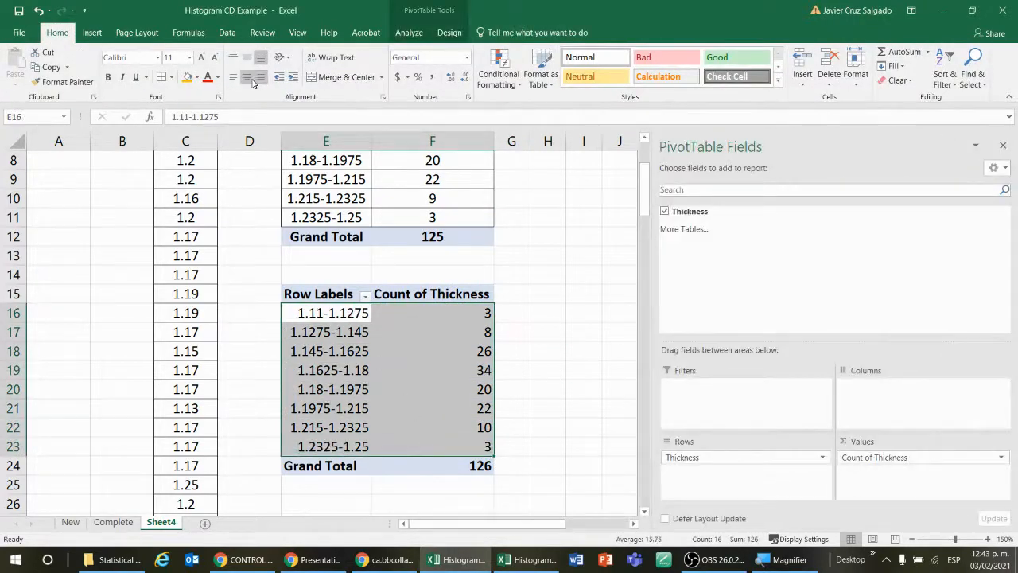
click(557, 368)
click(451, 467)
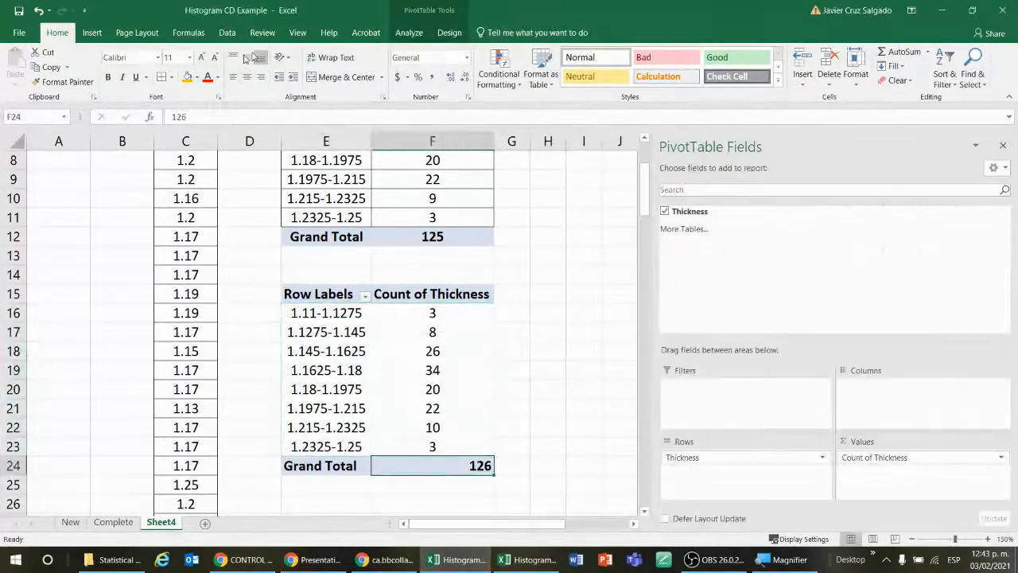
click(247, 77)
click(578, 333)
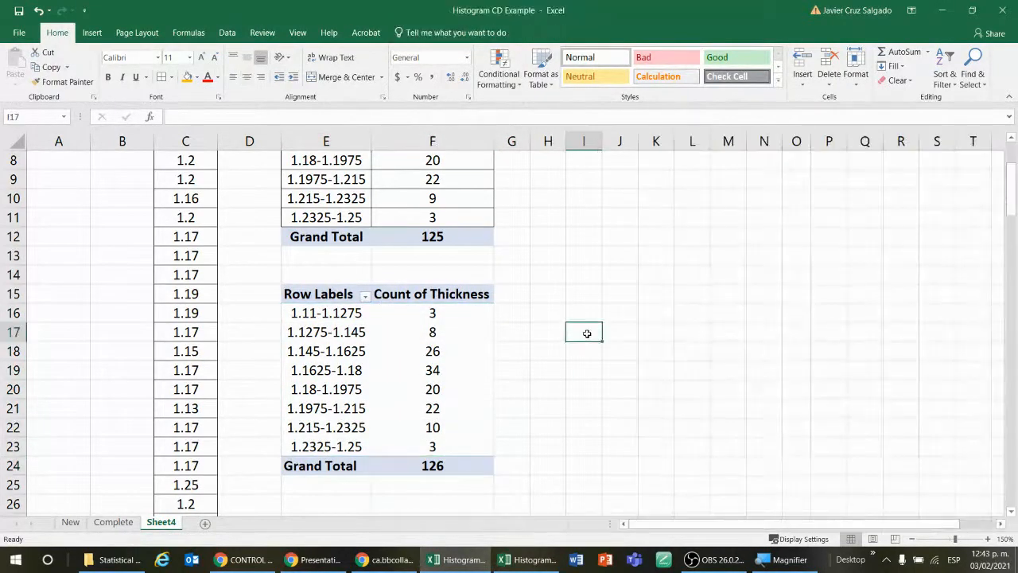
Step: Insert a clustered column PivotChart from the Thickness and Frequency data in E3:F11 of Sheet4
scroll(586, 332, up, 3)
scroll(586, 334, down, 4)
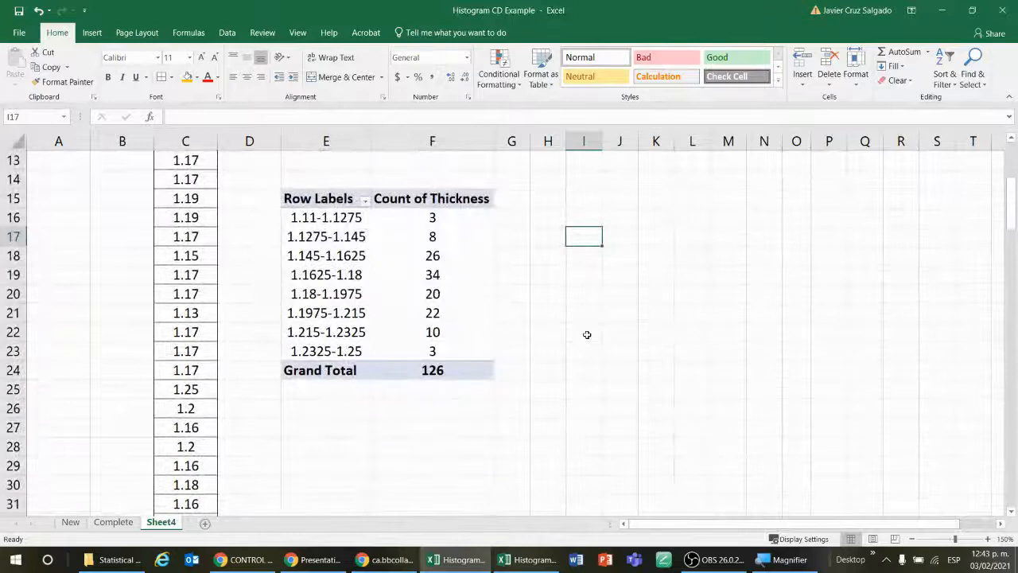
click(329, 199)
scroll(466, 291, up, 4)
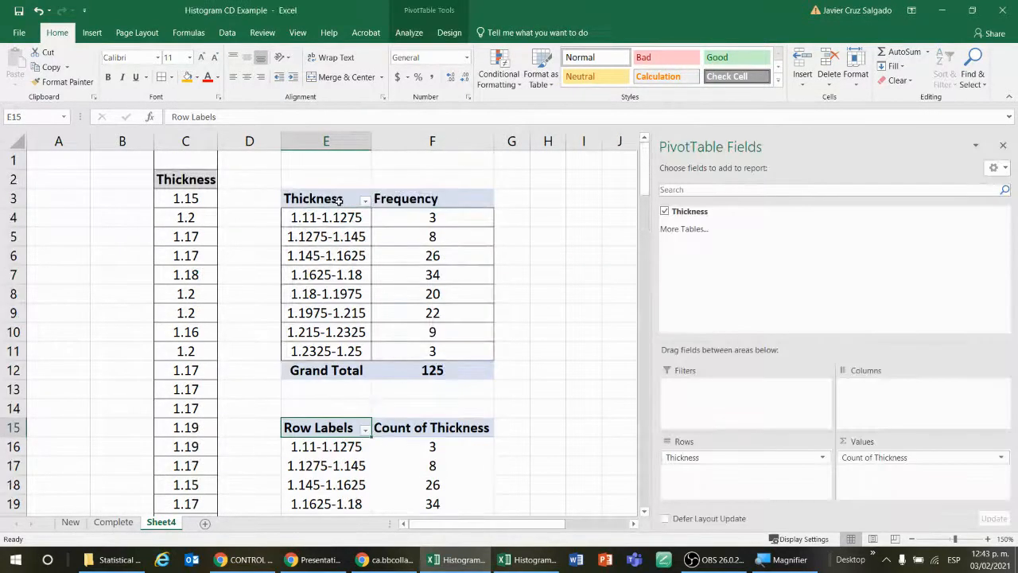
drag(338, 199, 415, 352)
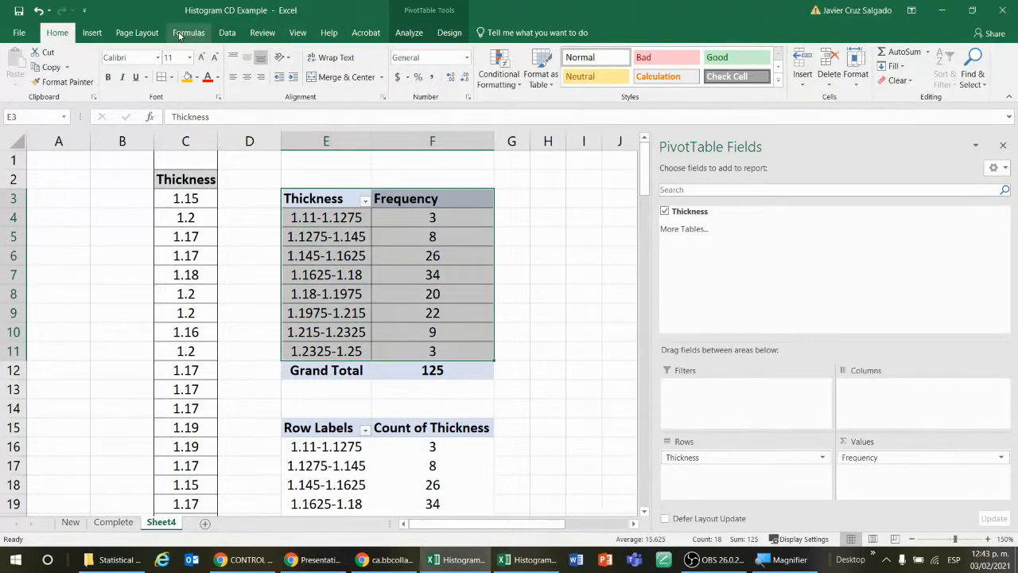
click(92, 33)
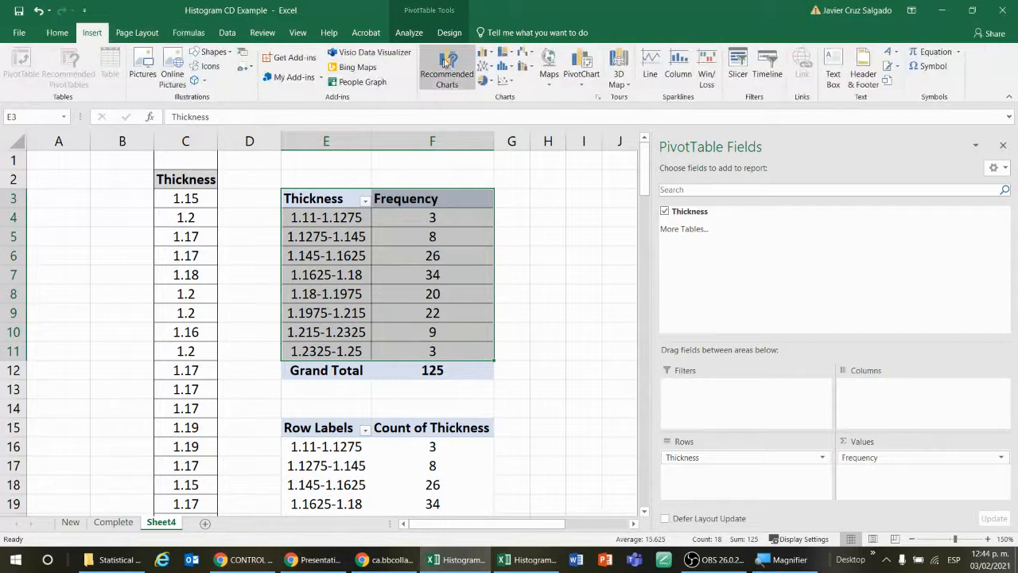
click(482, 57)
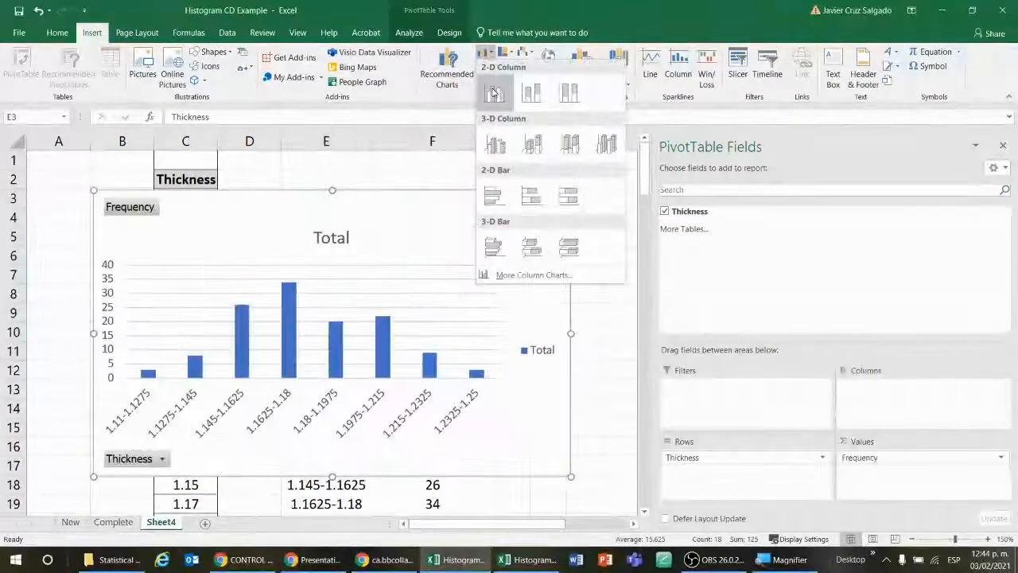
click(494, 92)
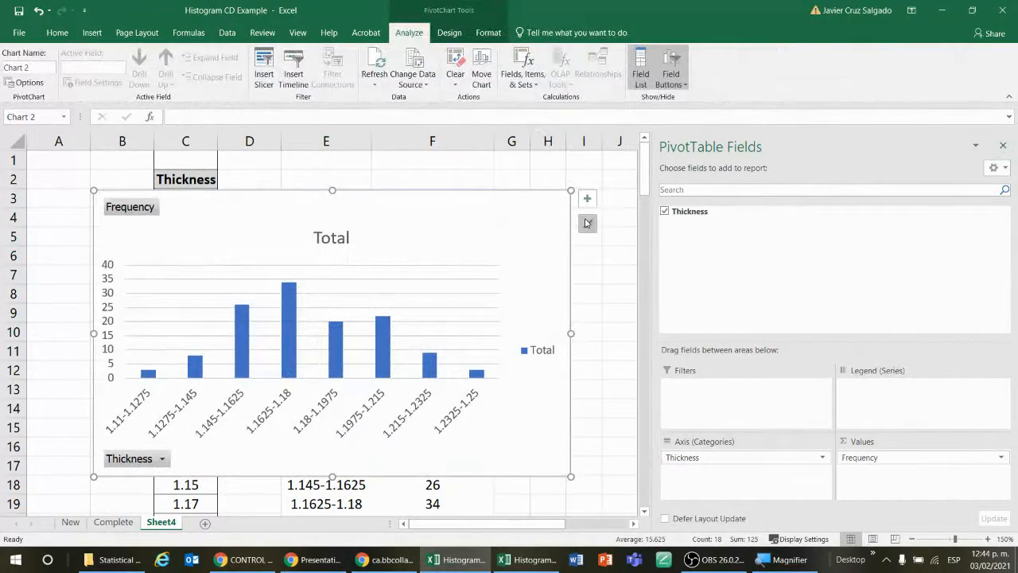
Step: Move the new PivotChart off the data so it sits beside the Frequency table, starting at column G
click(628, 238)
drag(443, 199, 859, 180)
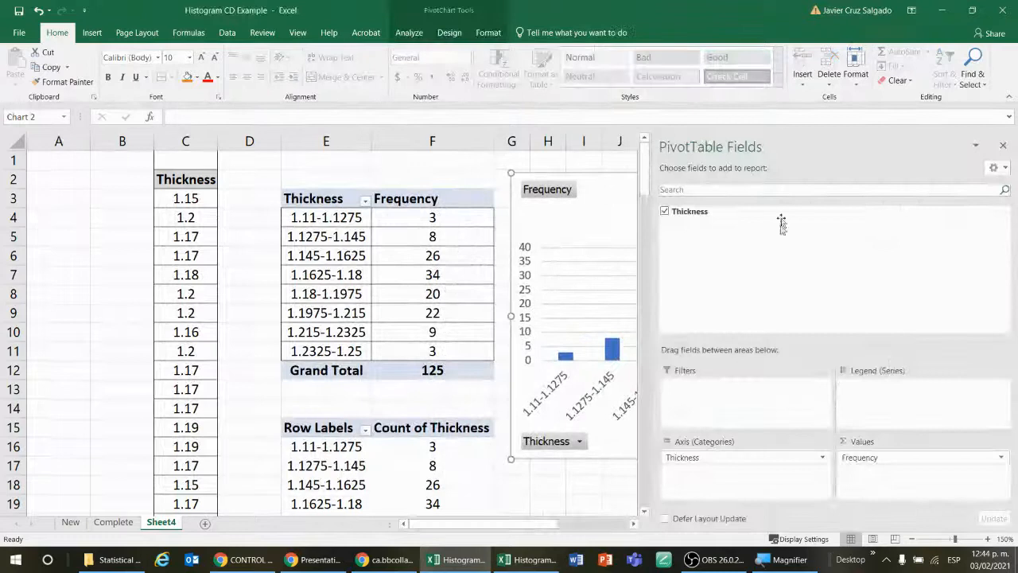
click(592, 501)
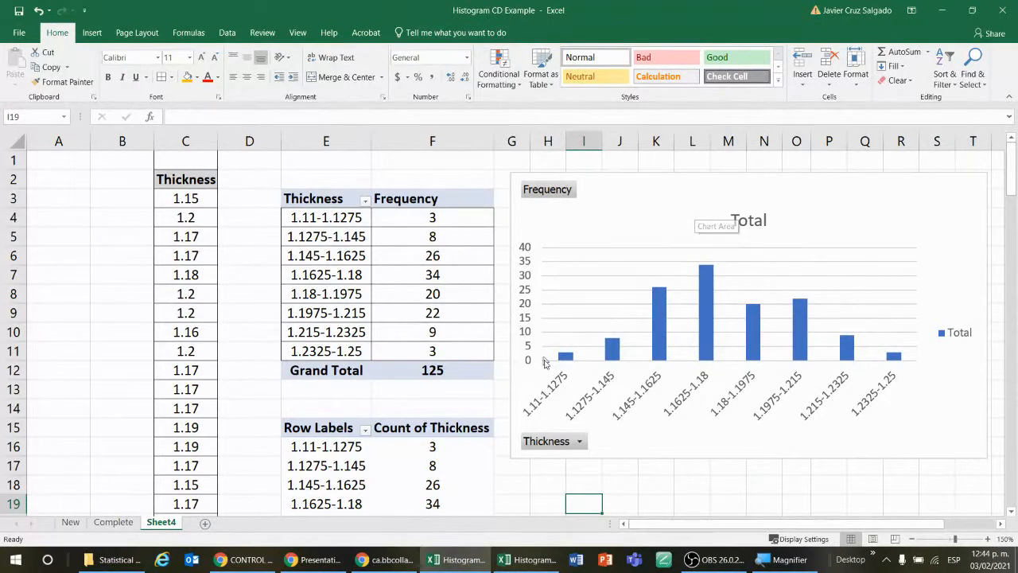
Step: Filter the PivotChart's Thickness field to exclude the <1.11 class
click(580, 443)
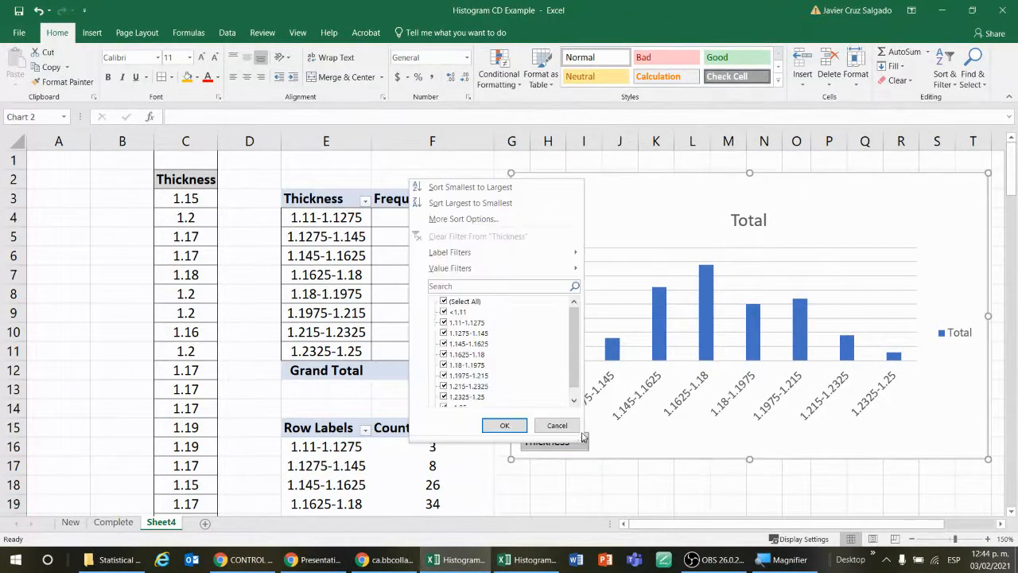
click(556, 425)
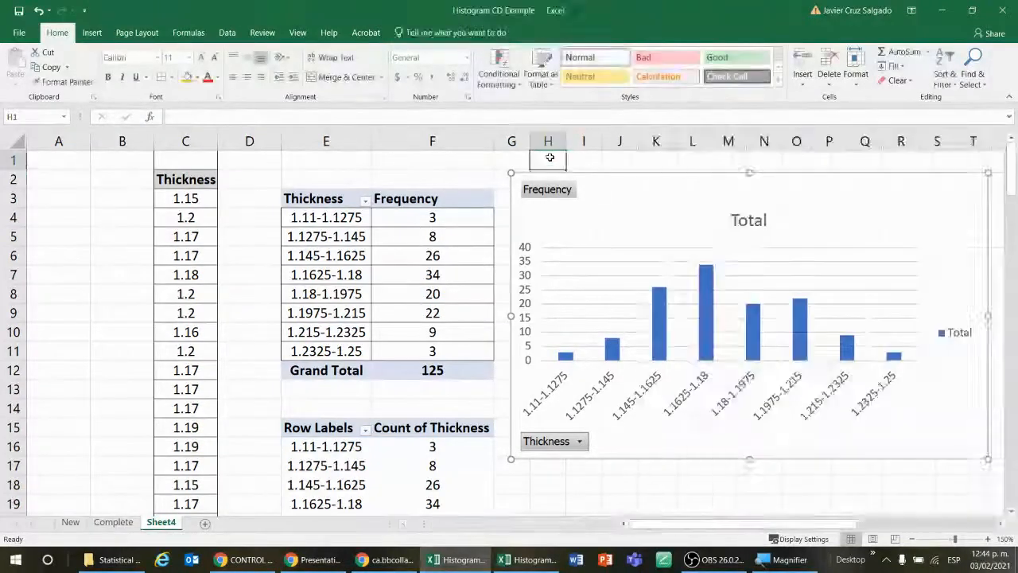
click(580, 442)
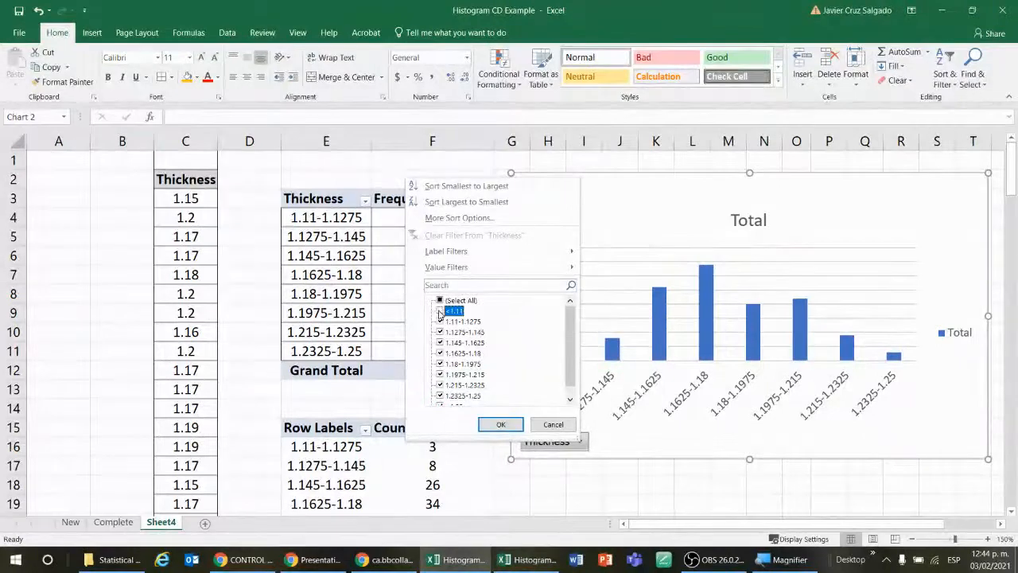
click(501, 424)
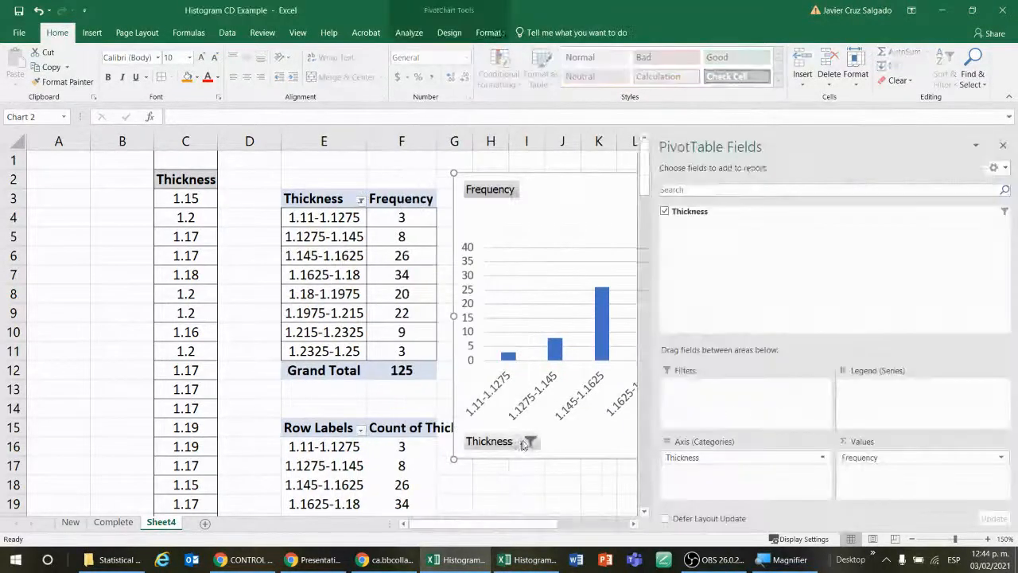
click(419, 175)
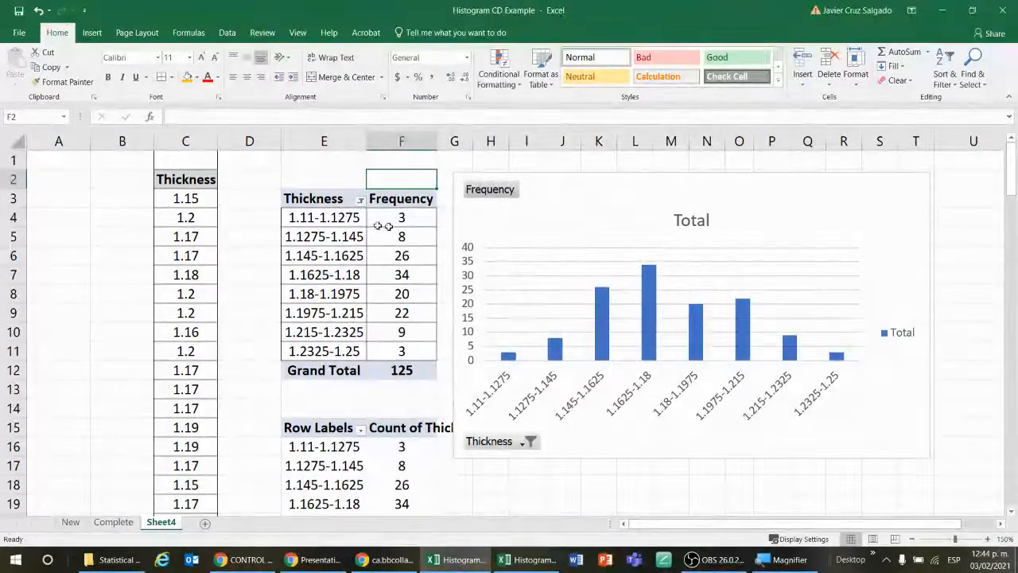
Step: Delete the PivotChart beside the Frequency table on Sheet4
click(227, 178)
drag(129, 182, 248, 385)
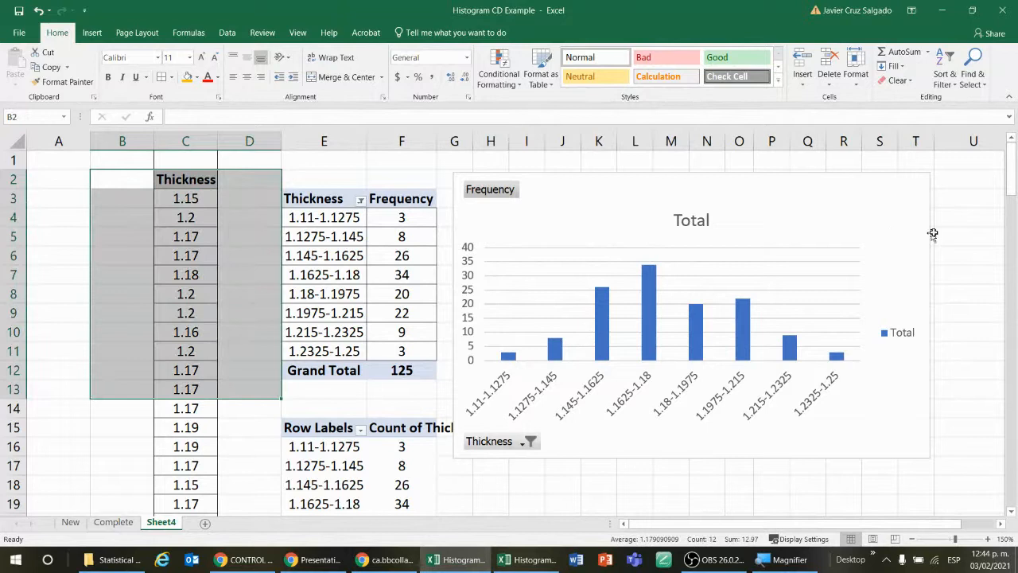
click(897, 174)
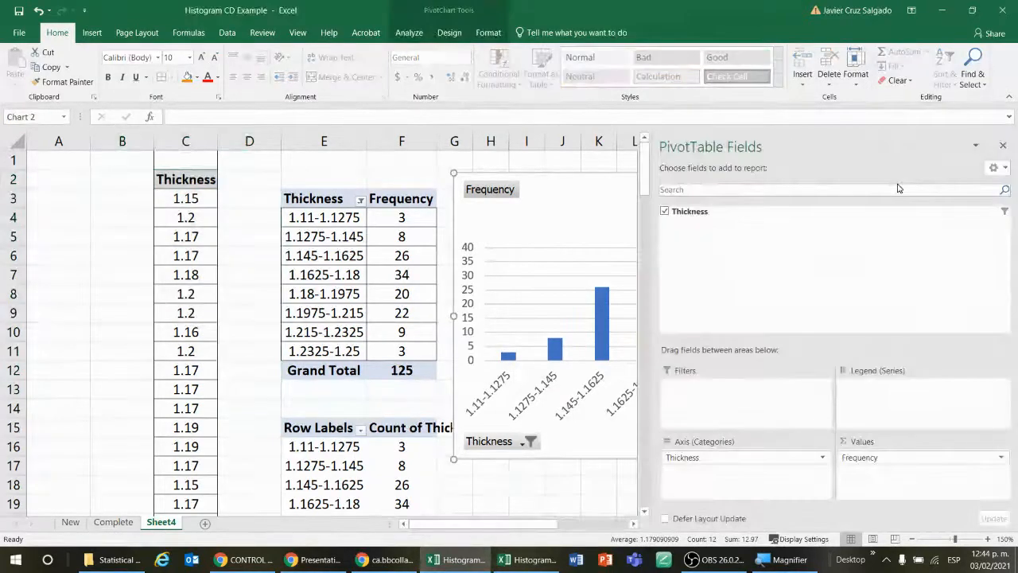
key(Delete)
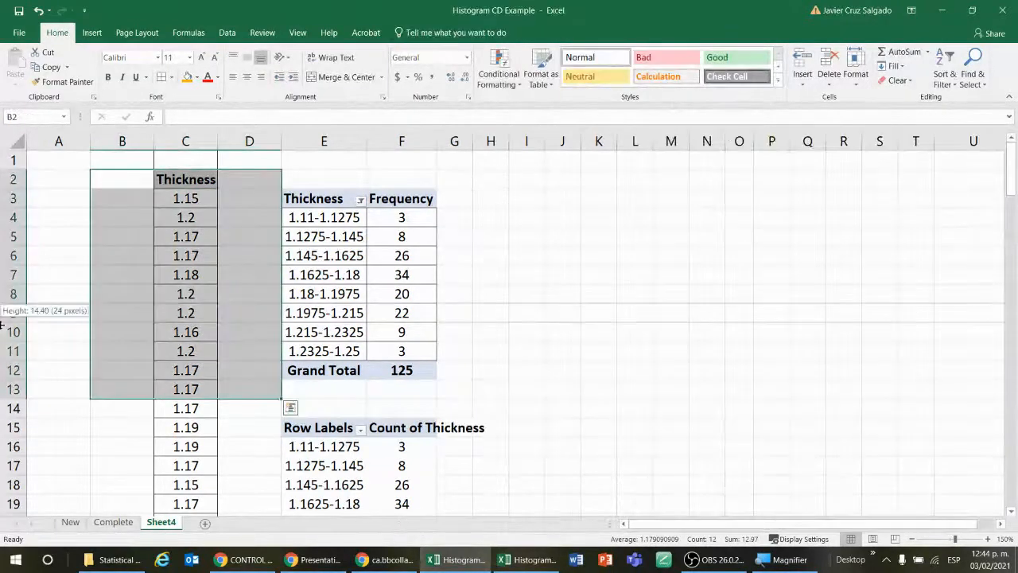
click(482, 264)
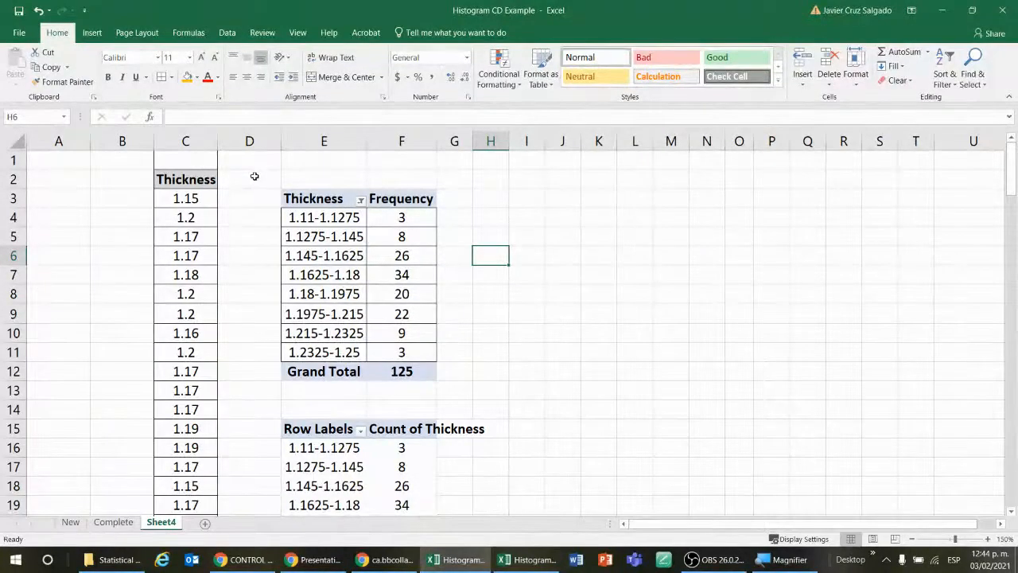
Step: Move the Thickness field of the Frequency PivotTable from rows to columns
click(336, 220)
click(524, 331)
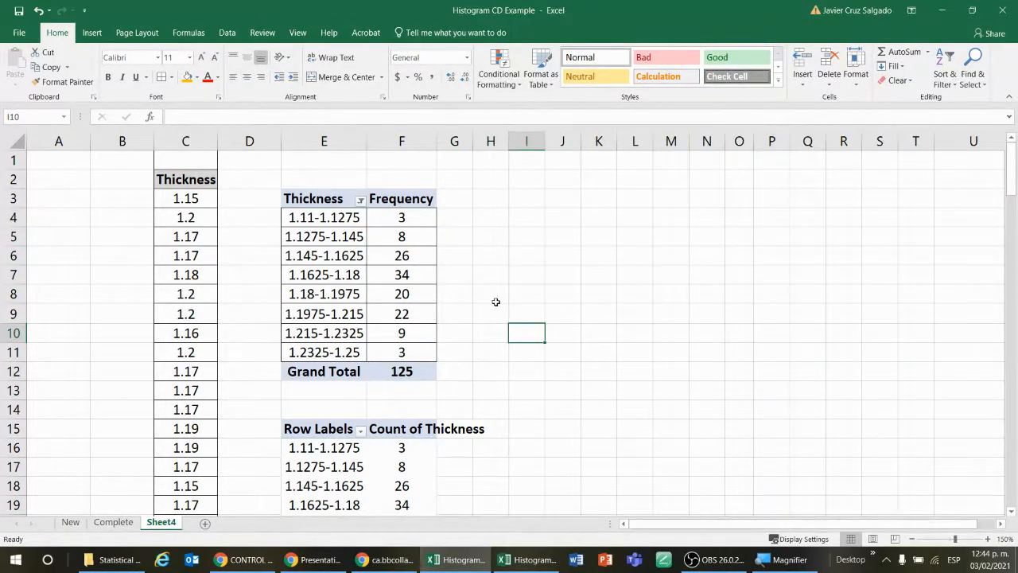
click(402, 251)
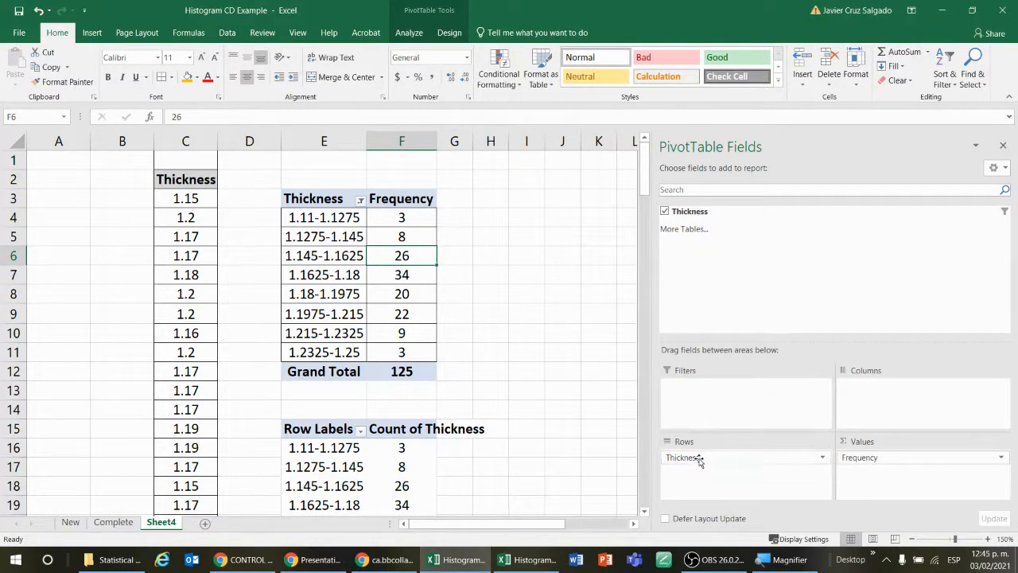
drag(698, 462, 851, 393)
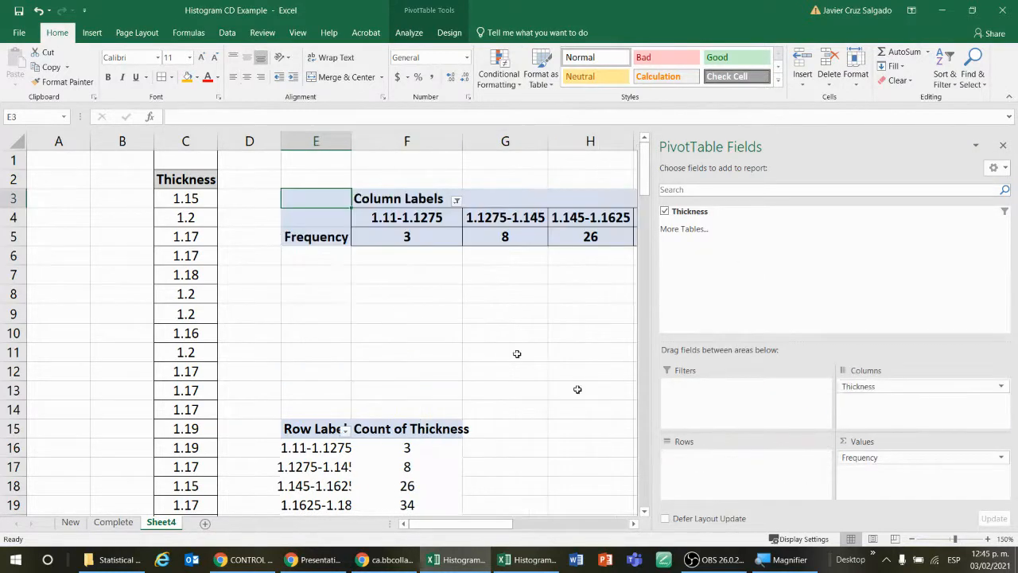
click(517, 294)
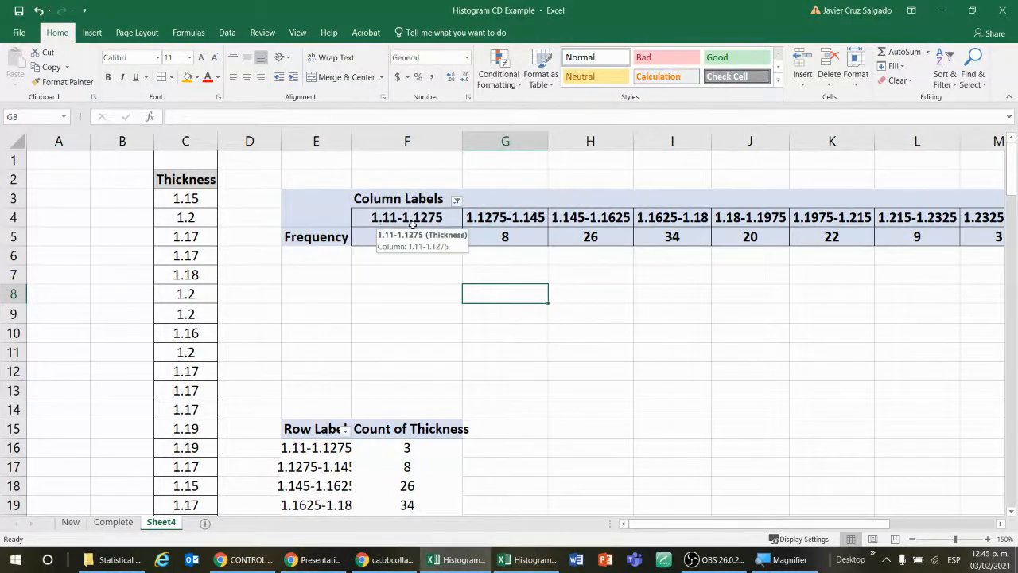
Step: Return the Thickness field of the Frequency PivotTable from columns to rows
click(439, 237)
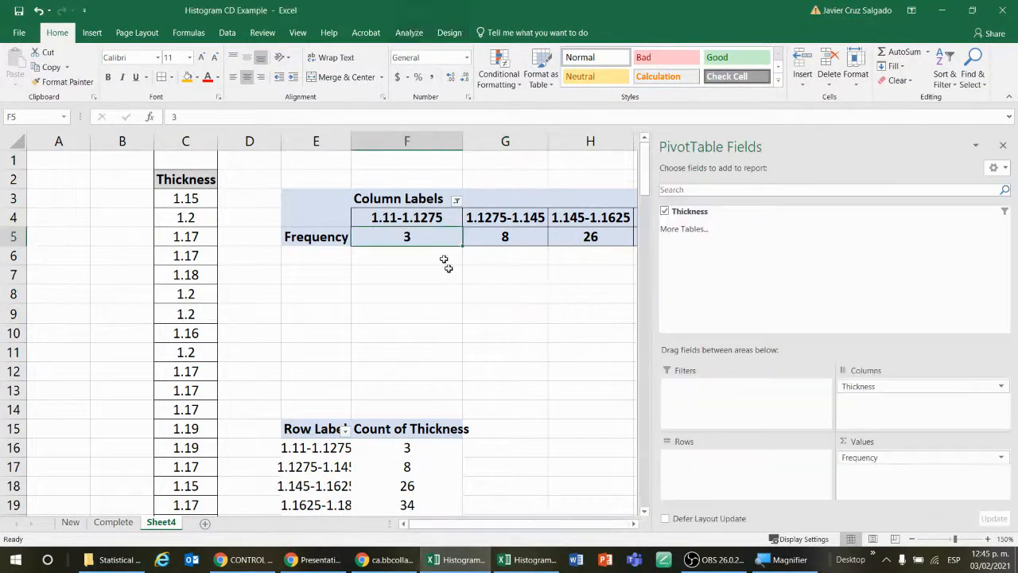
click(485, 328)
click(473, 218)
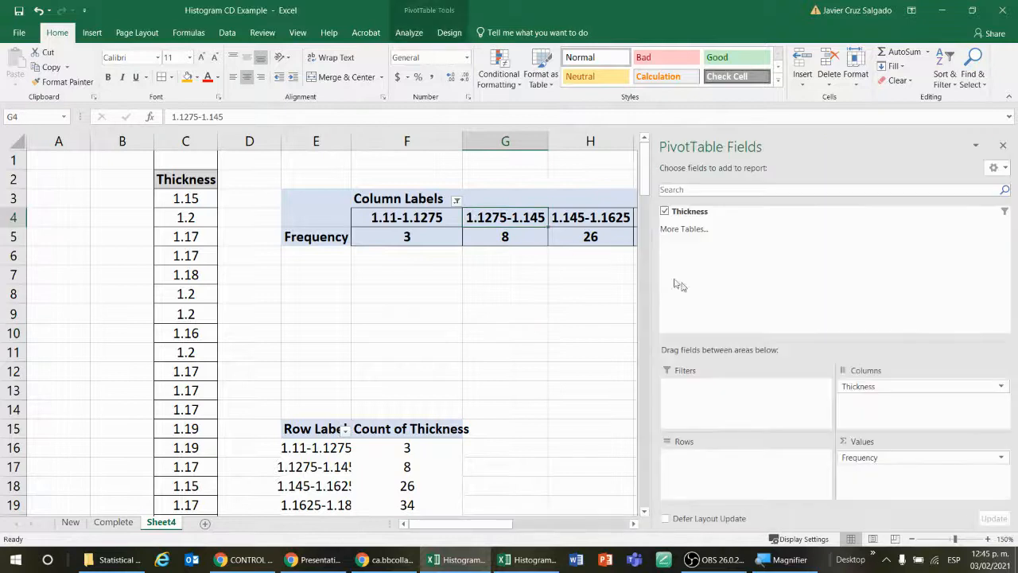
drag(870, 386, 743, 473)
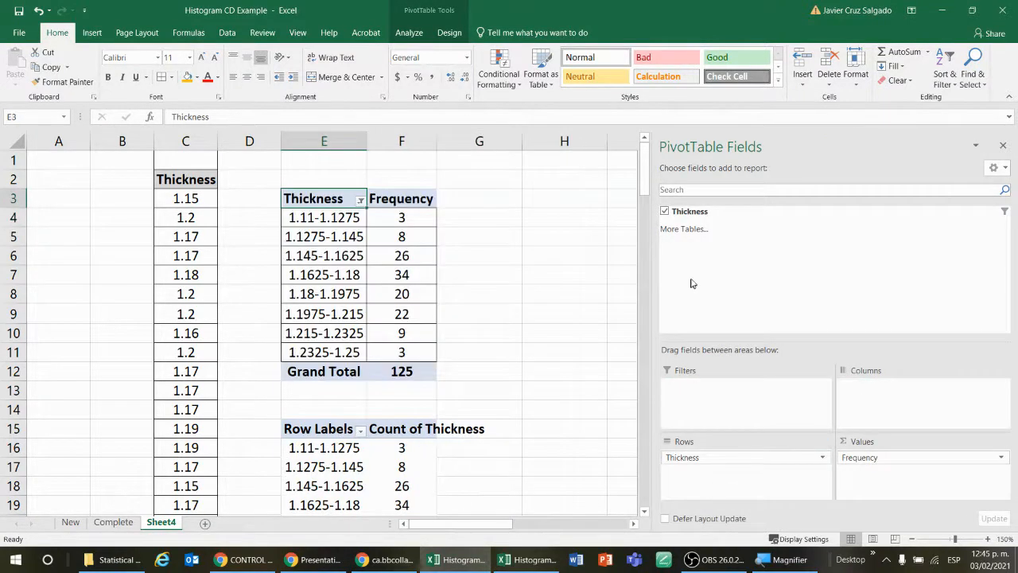
click(246, 183)
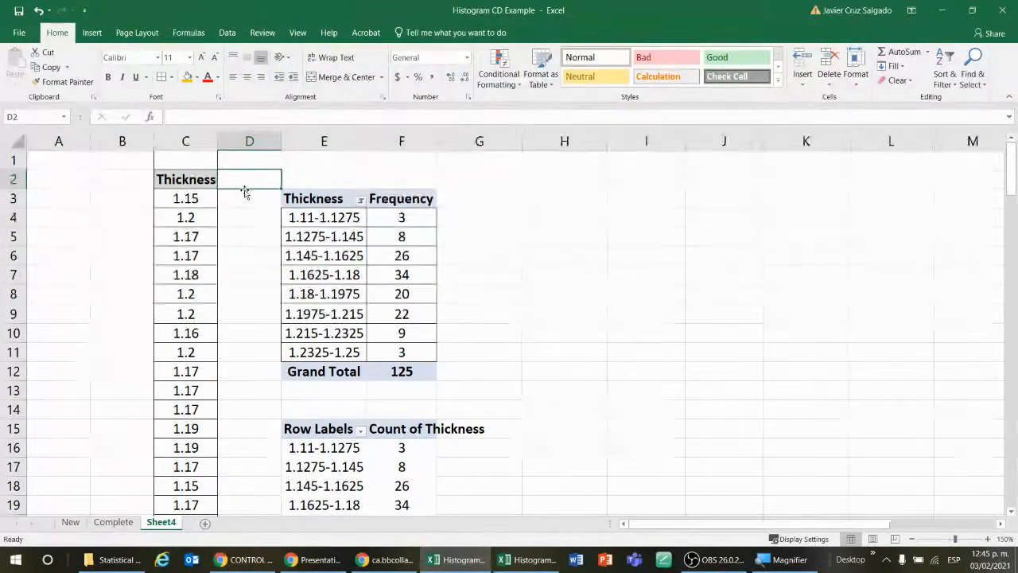
click(246, 192)
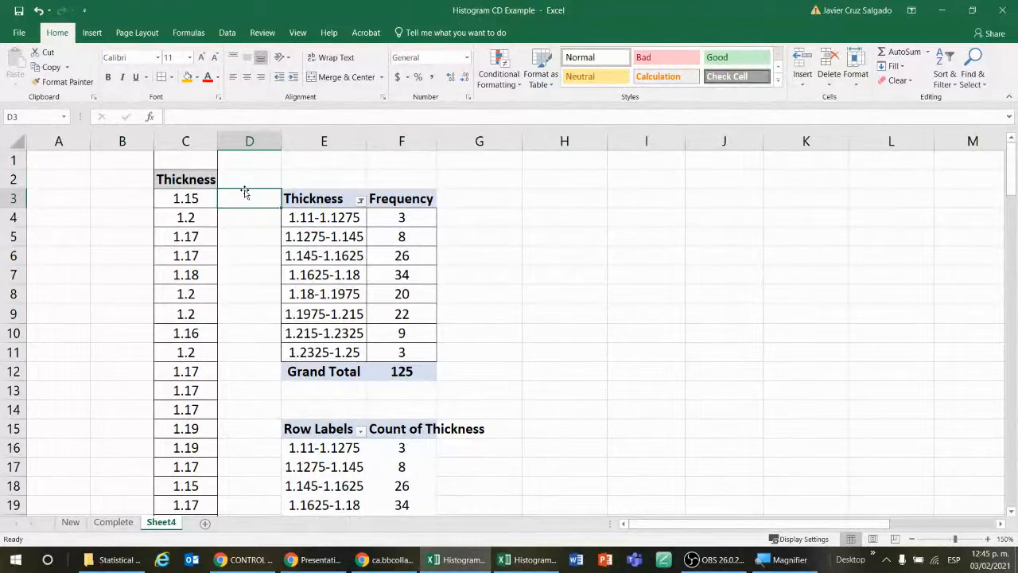
key(Down)
key(Down)
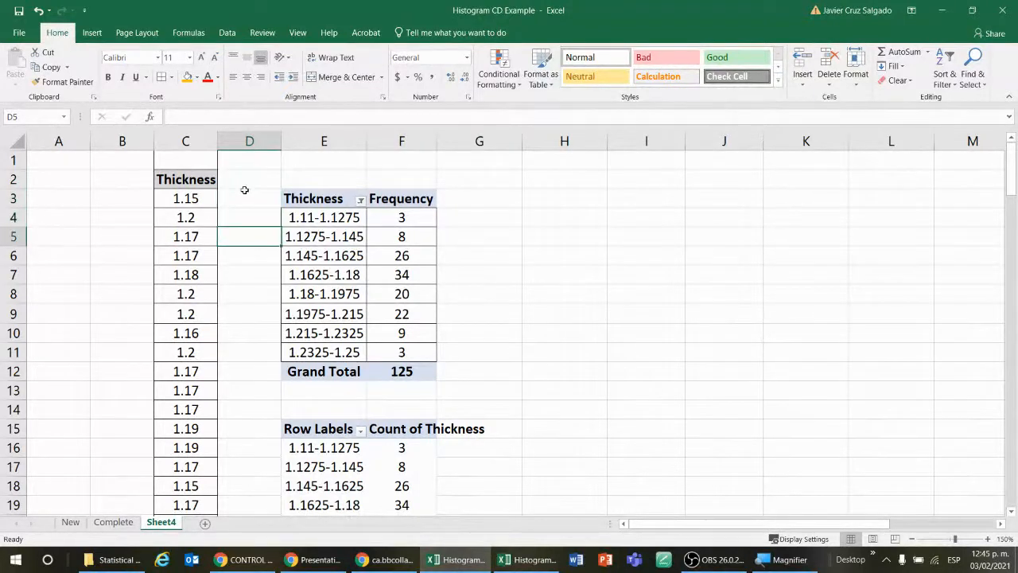
key(Down)
key(Down)
key(Down)
key(Down)
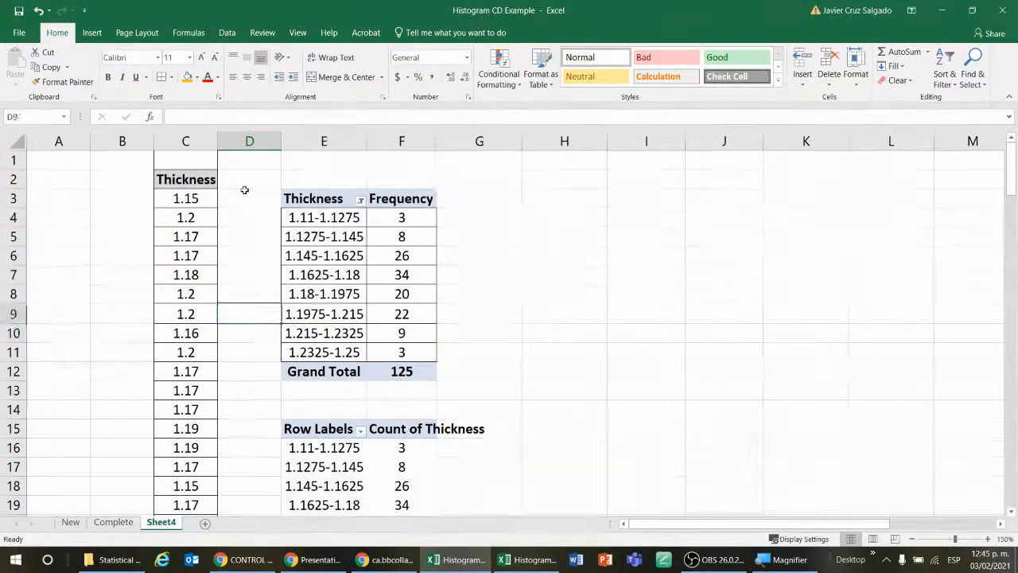
key(Up)
key(Up)
key(Up)
key(Up)
key(Up)
key(Up)
key(Up)
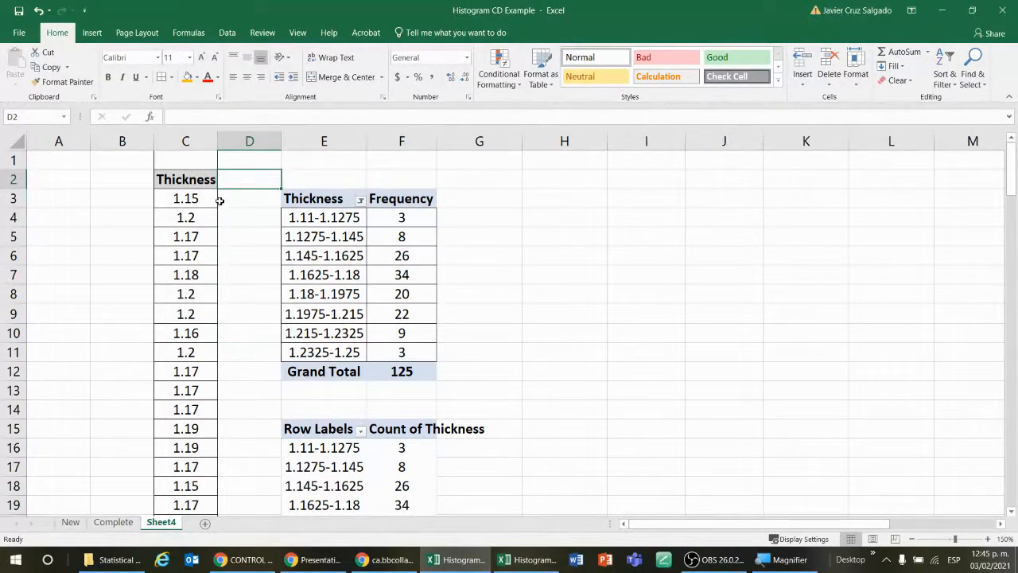
drag(203, 199, 239, 390)
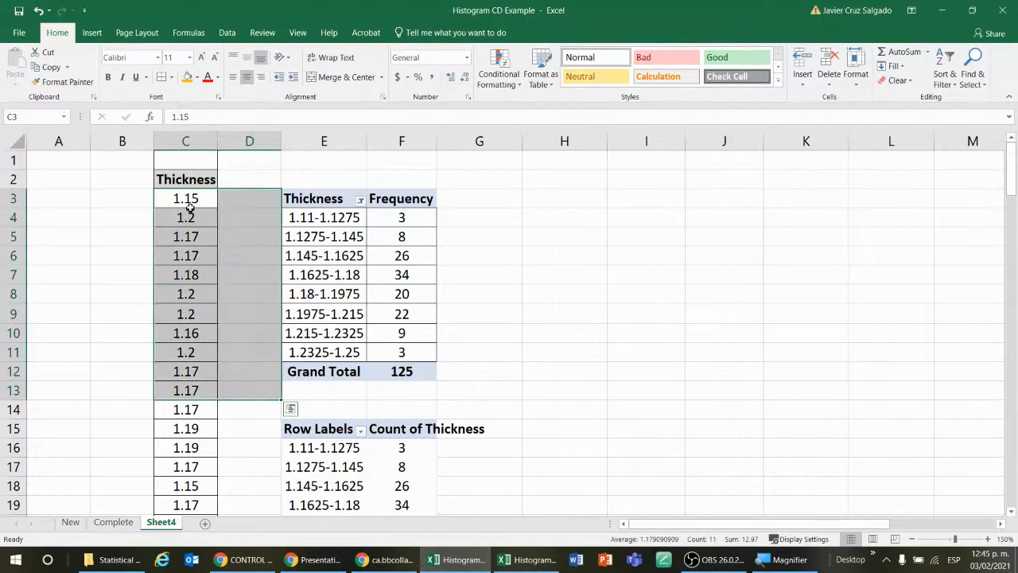
drag(190, 206, 187, 293)
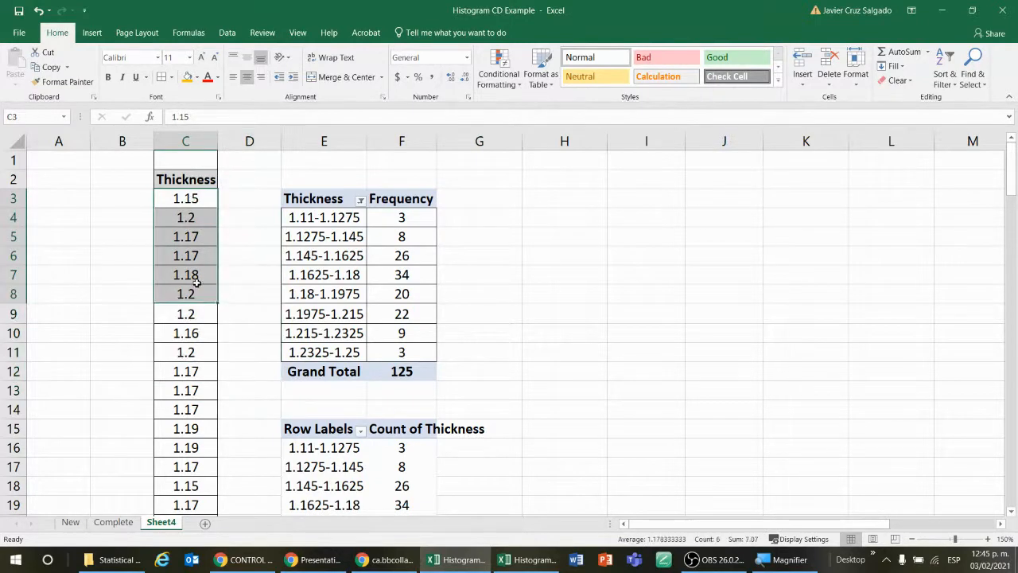
click(268, 220)
click(482, 270)
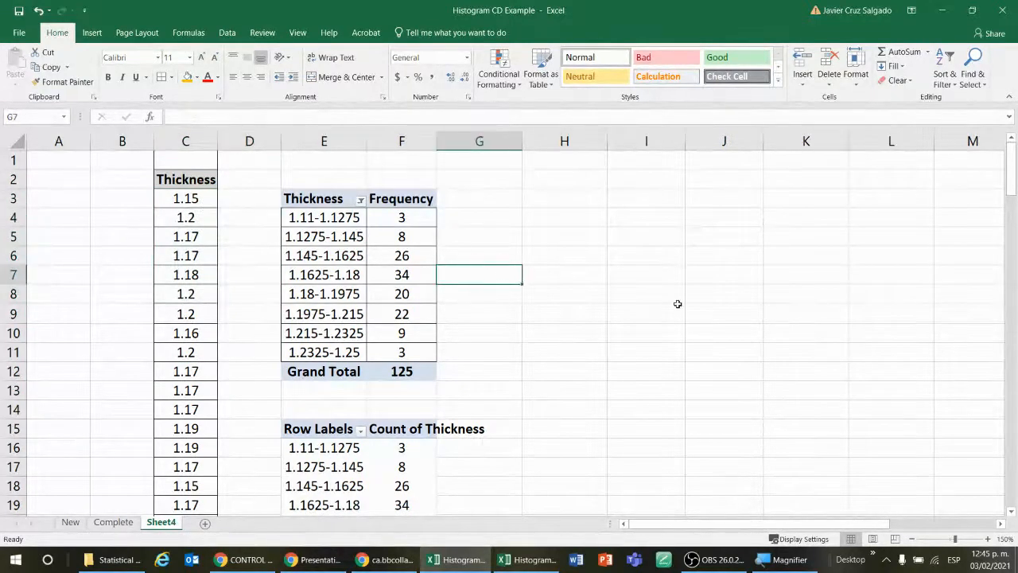
click(687, 321)
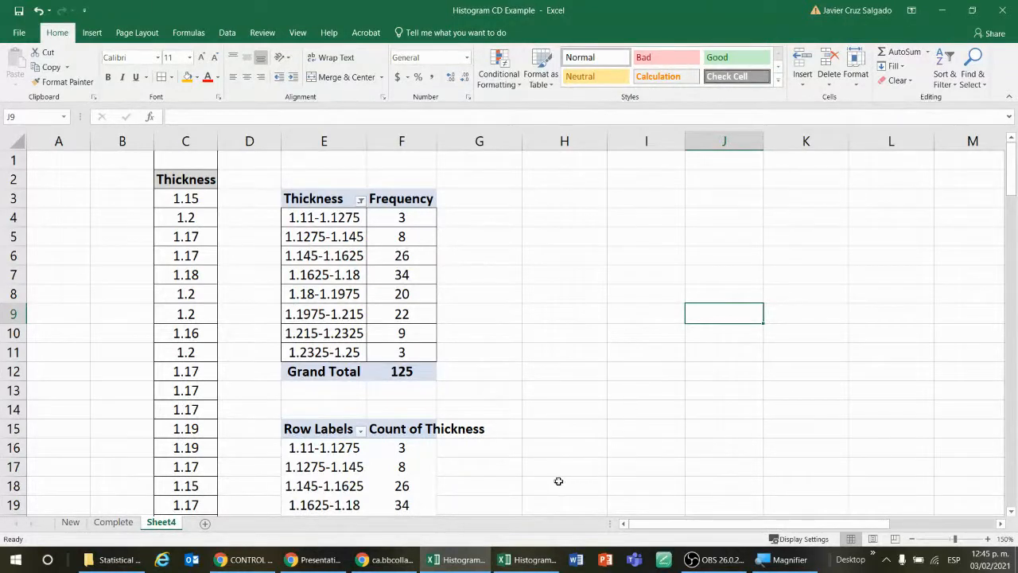
Step: Switch to the Blackboard course in Chrome and open the Assignments First Partial page
click(390, 560)
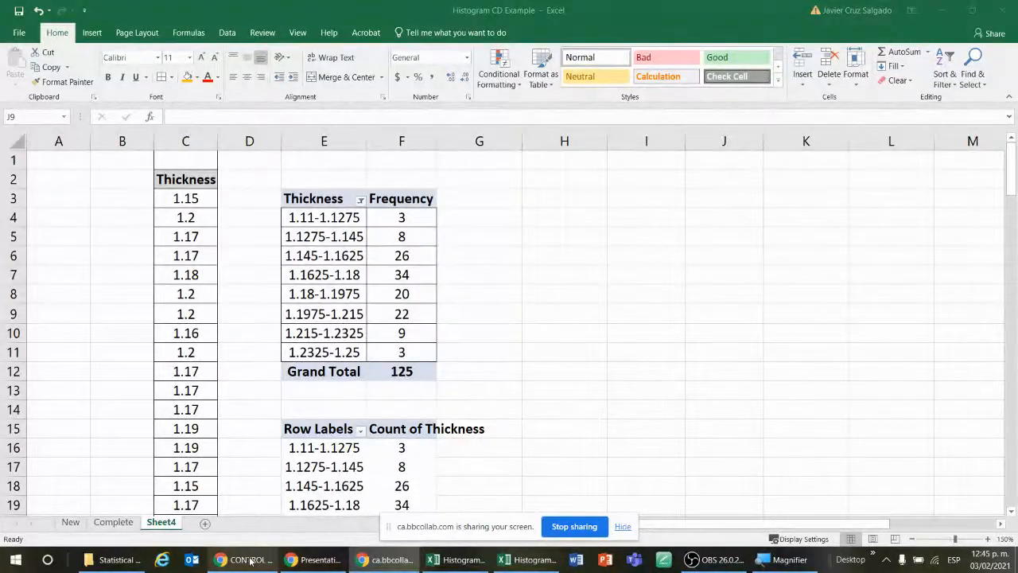
click(317, 560)
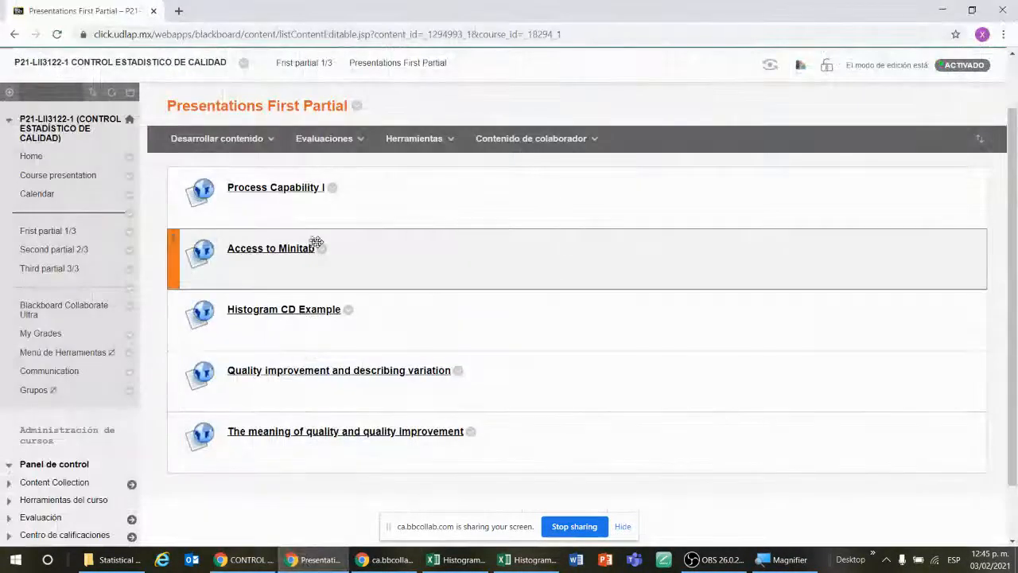
click(48, 231)
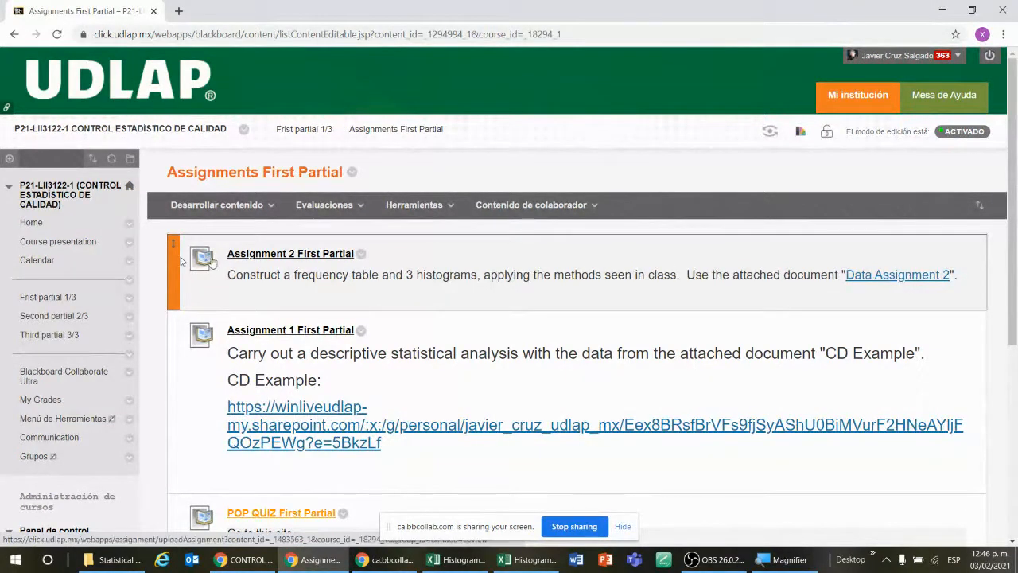
Step: Open Assignment 2 First Partial, examine its instructions and submission section, and hide the screen-sharing notice
click(306, 254)
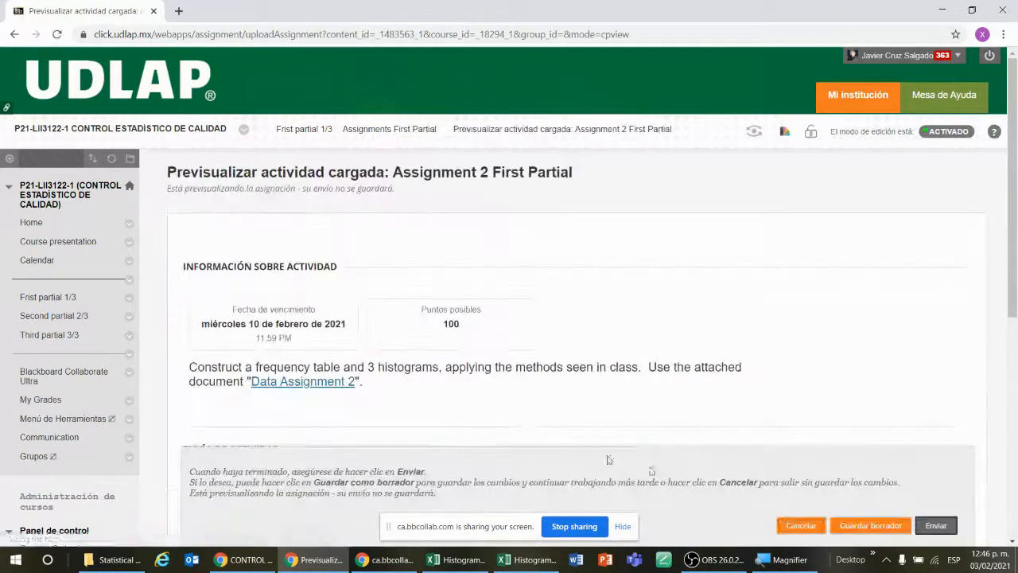
scroll(499, 346, down, 3)
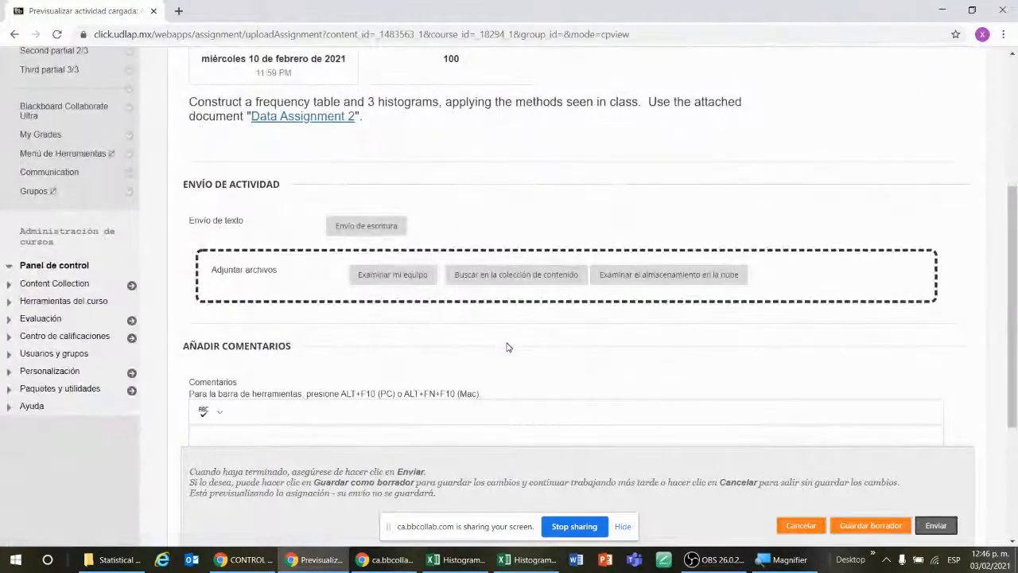
click(622, 525)
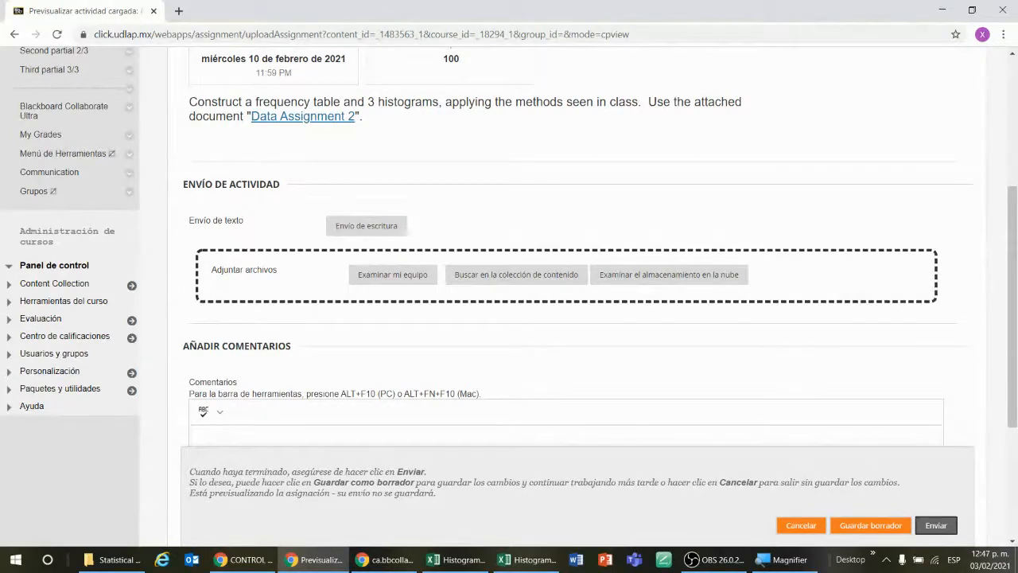
Step: Bring up the salas.udlap.mx login page and log in with the account username and the saved password
key(alt+Tab)
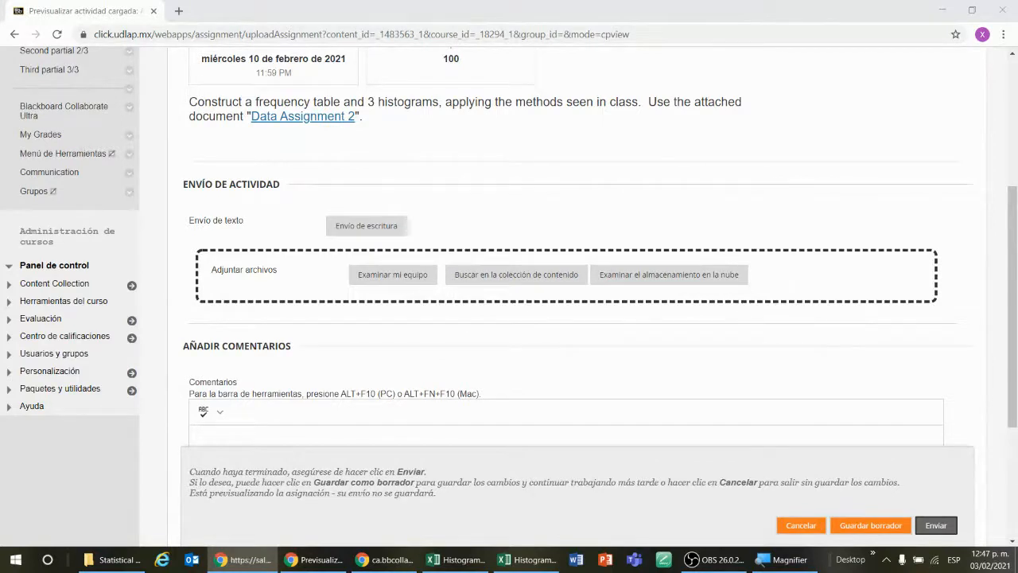
drag(1017, 190, 338, 12)
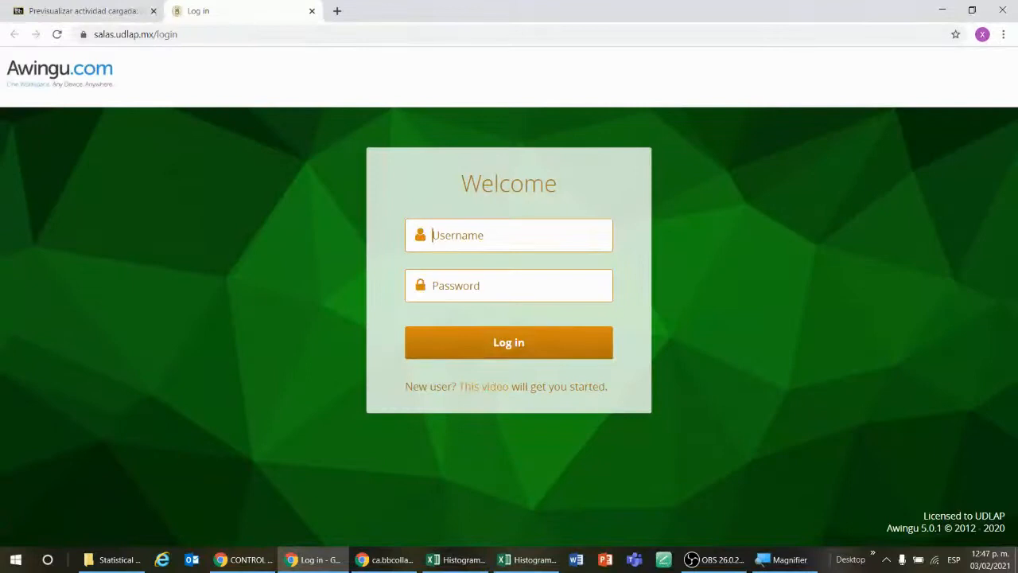
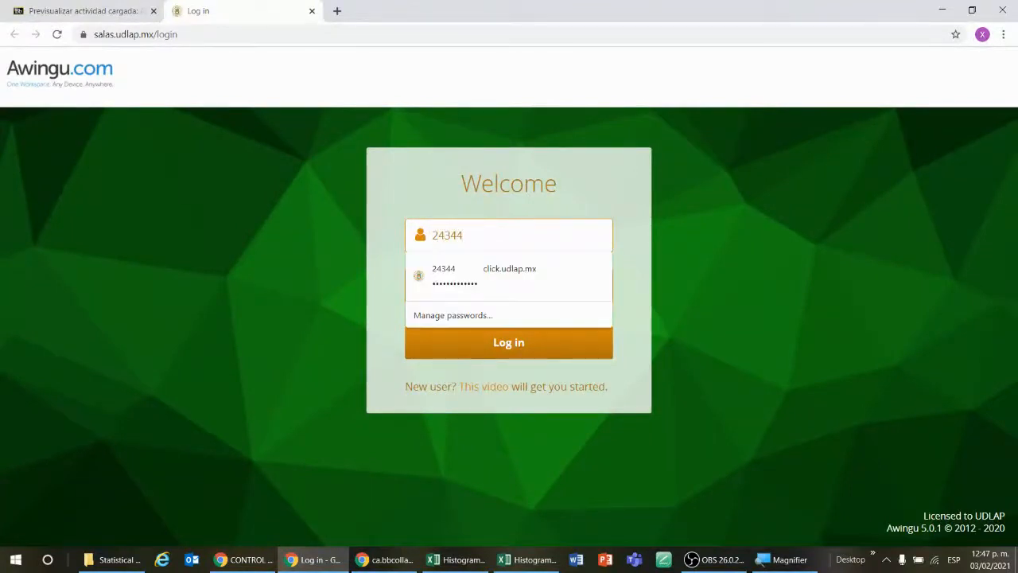
click(454, 271)
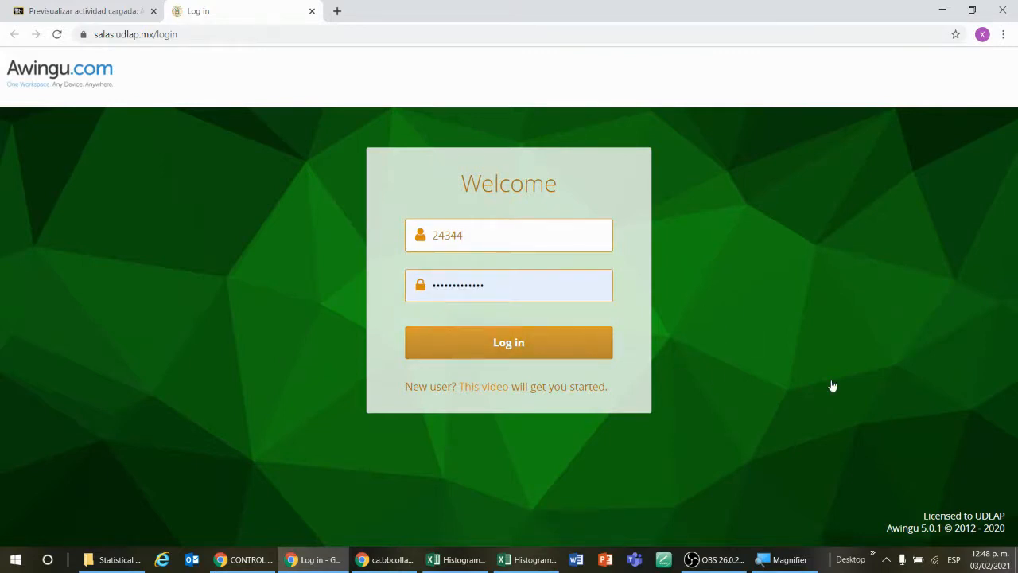
key(Return)
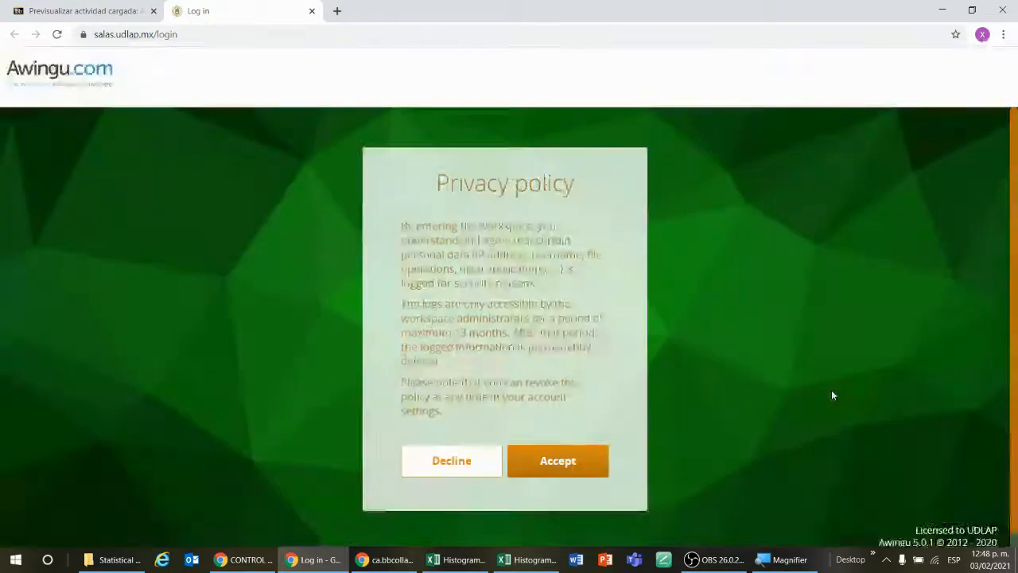
Step: Accept the privacy policy, keep English with the United States - English keyboard layout, and dismiss the welcome tour
click(593, 473)
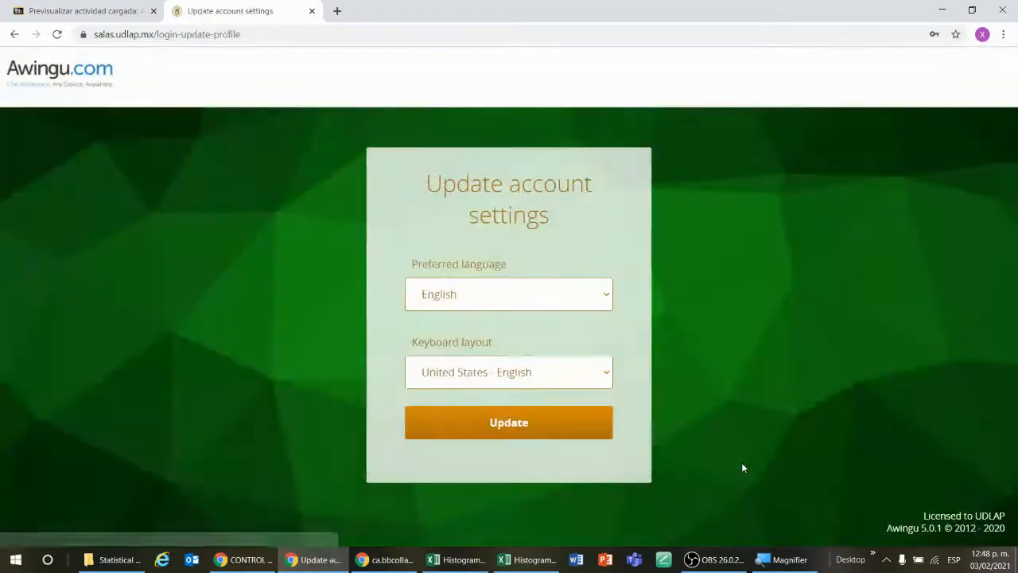
click(593, 427)
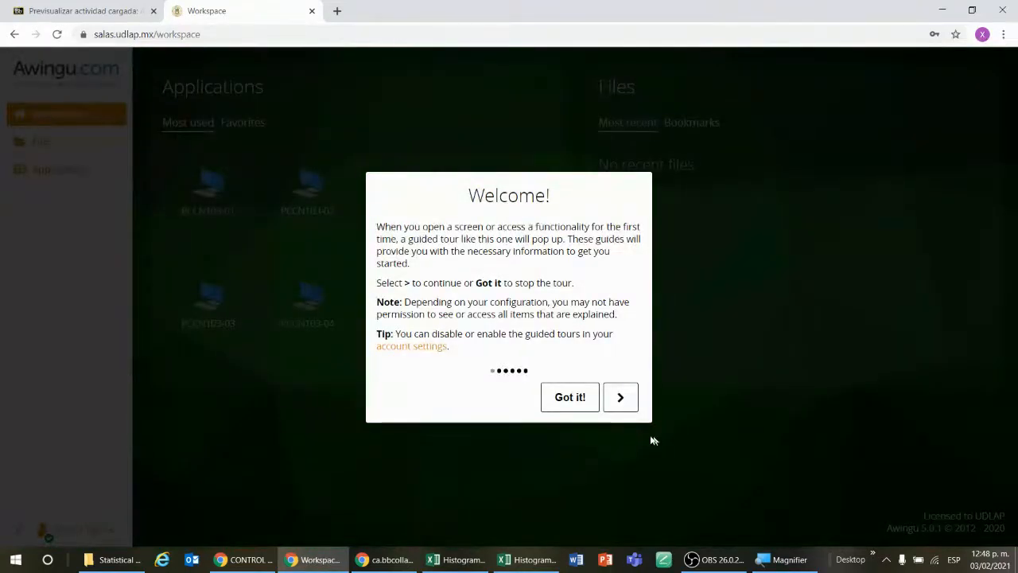
click(578, 400)
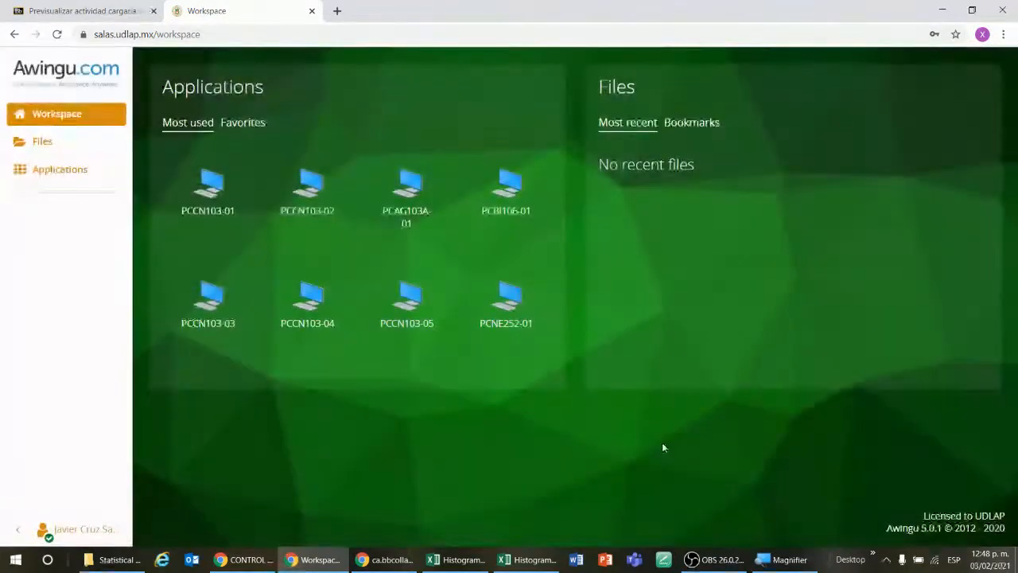
Step: Try to start a session on the PCCN103-05 computer from the workspace and close the notice
click(429, 326)
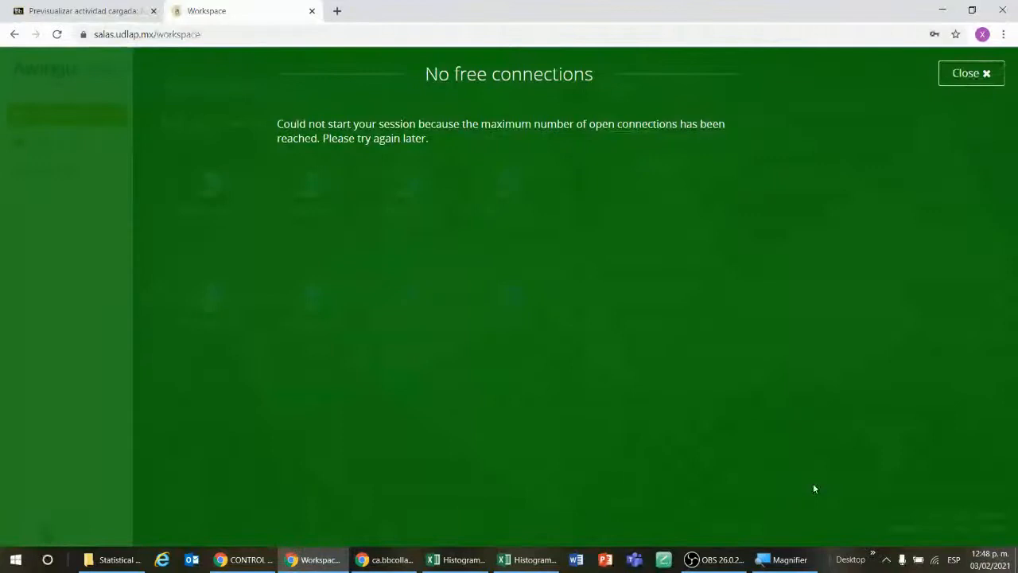
click(985, 75)
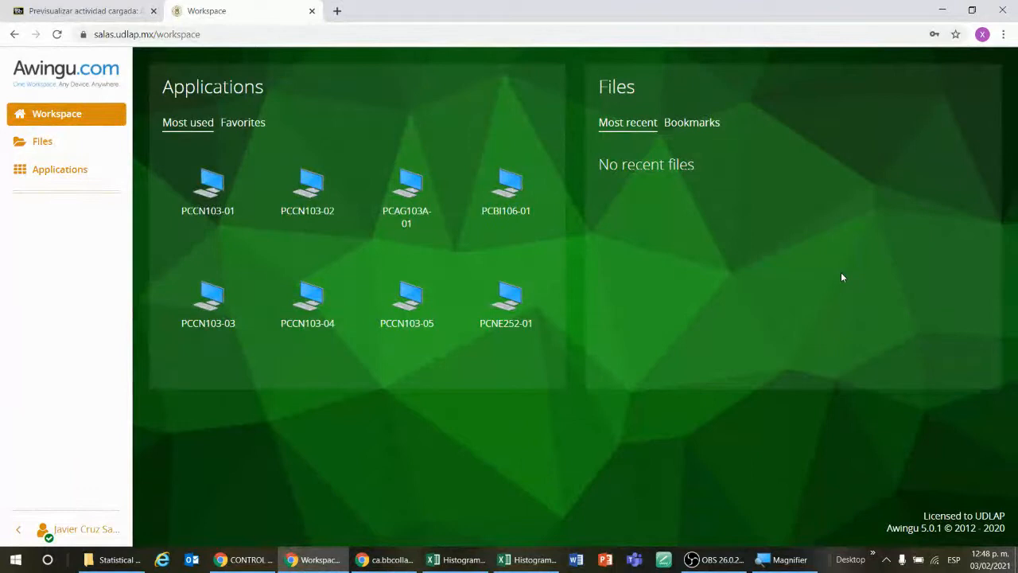
Step: Open the full list of available applications and dismiss its introductory guide
click(55, 170)
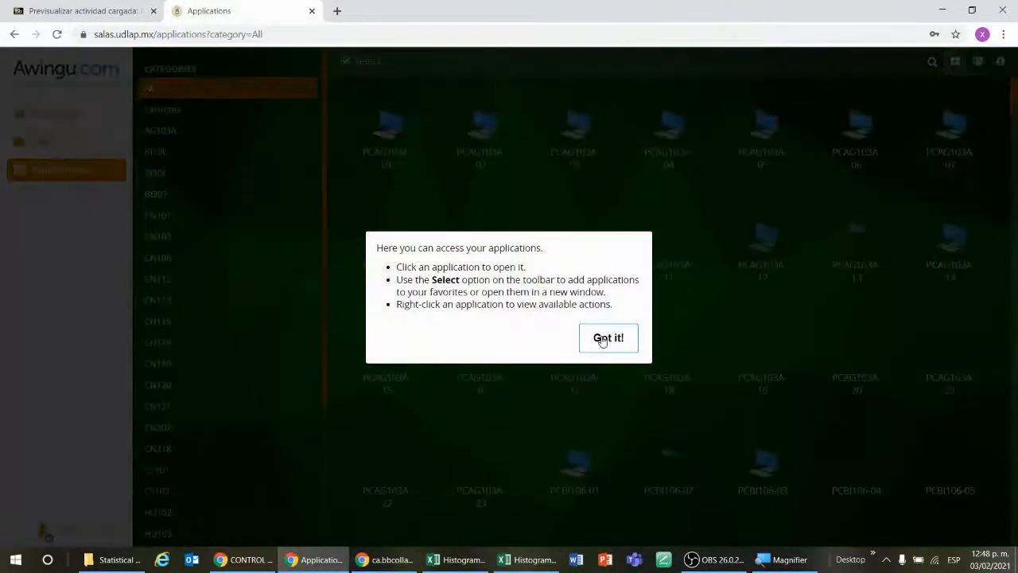
click(605, 338)
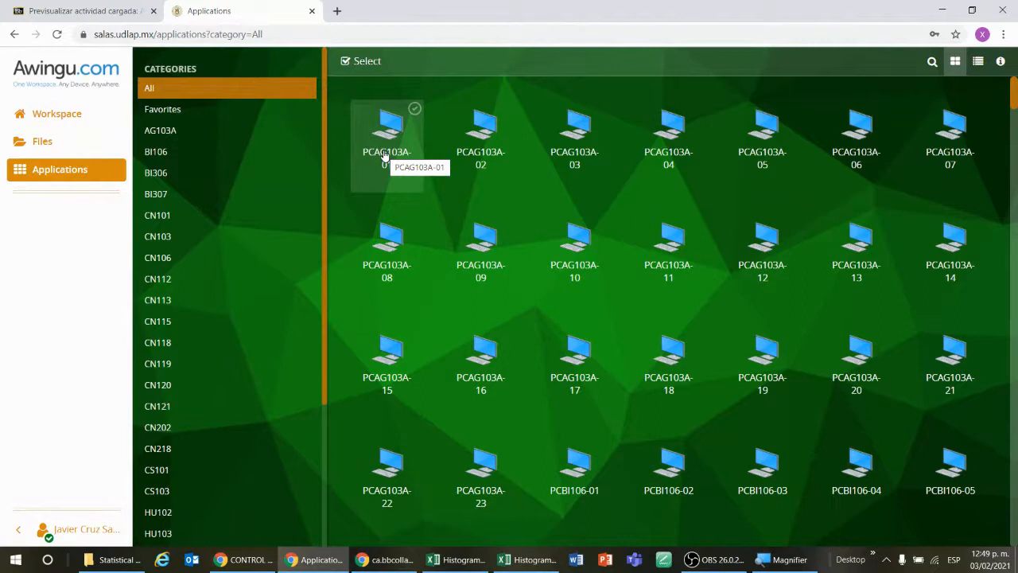
Step: Try to start sessions on PCCN103-02 and PCCN103-01 in the CN103 category, closing each notice
click(247, 241)
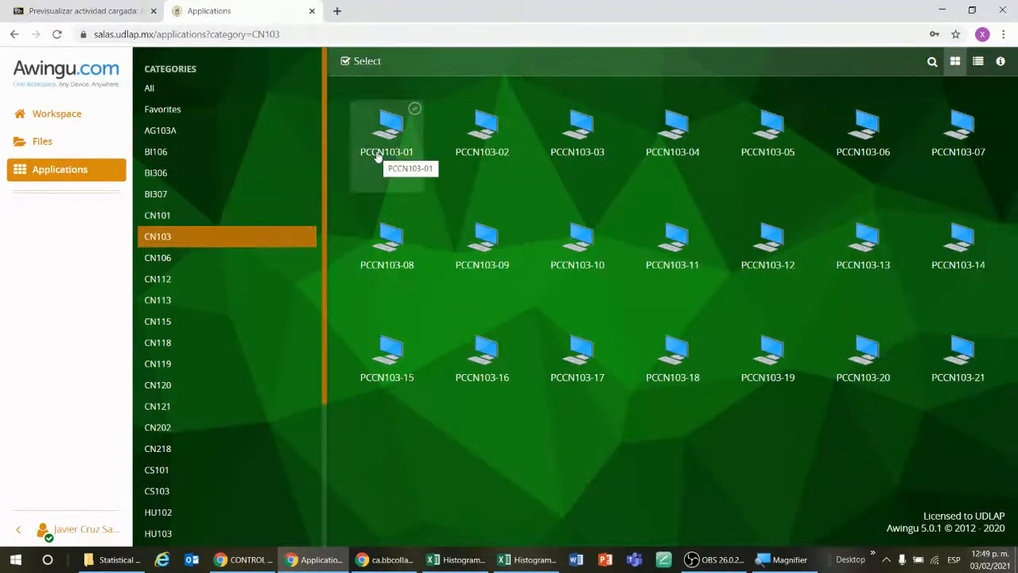
click(478, 155)
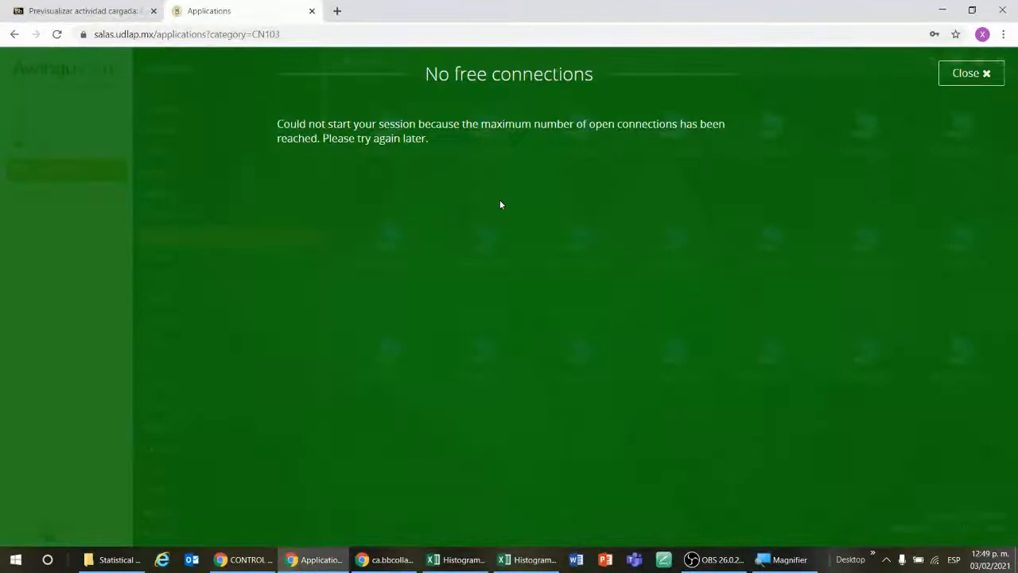
click(984, 75)
click(395, 156)
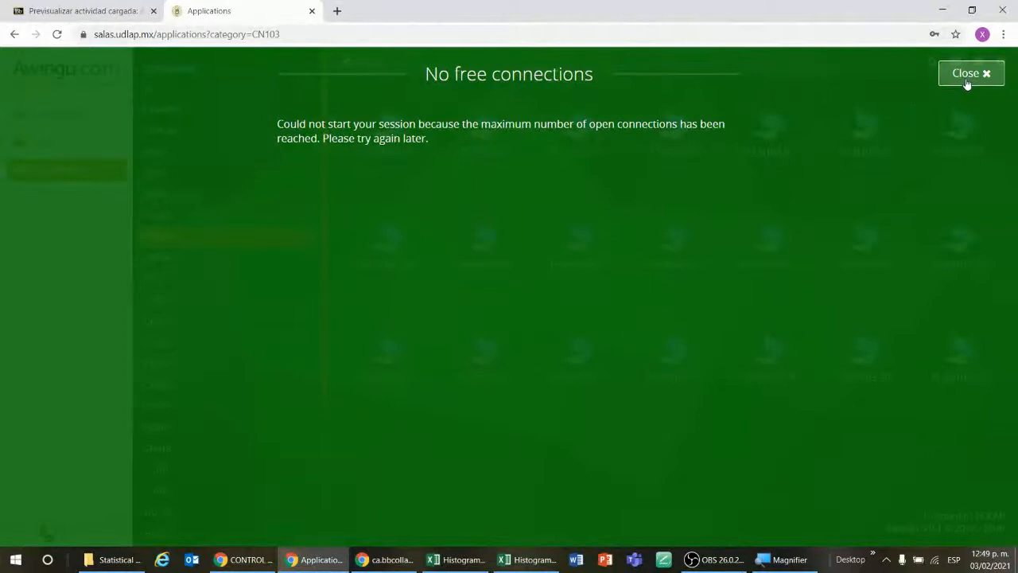
click(967, 80)
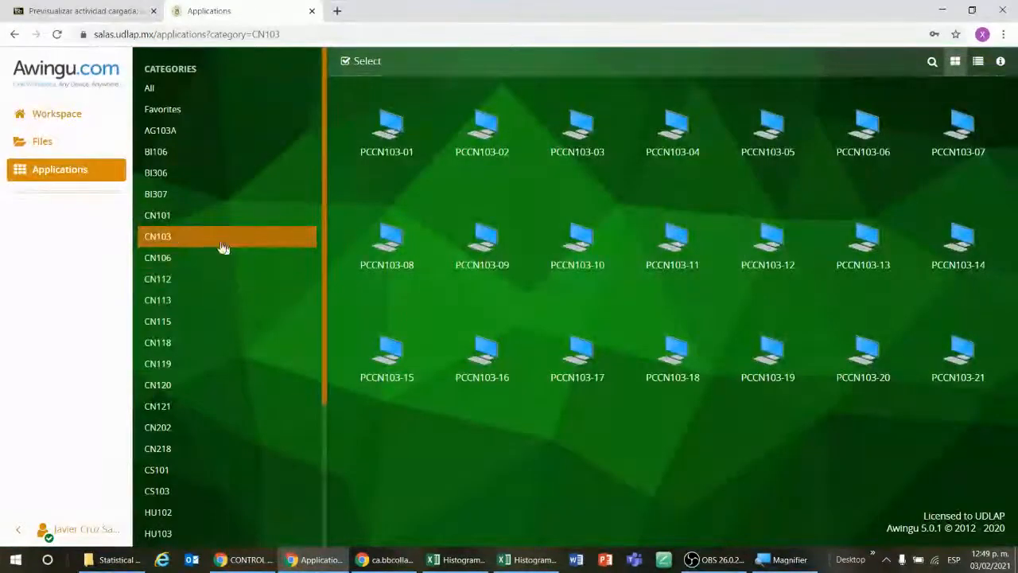
Step: Start a remote session on PCCN106-21 from the CN106 category and dismiss the guided tour
click(177, 260)
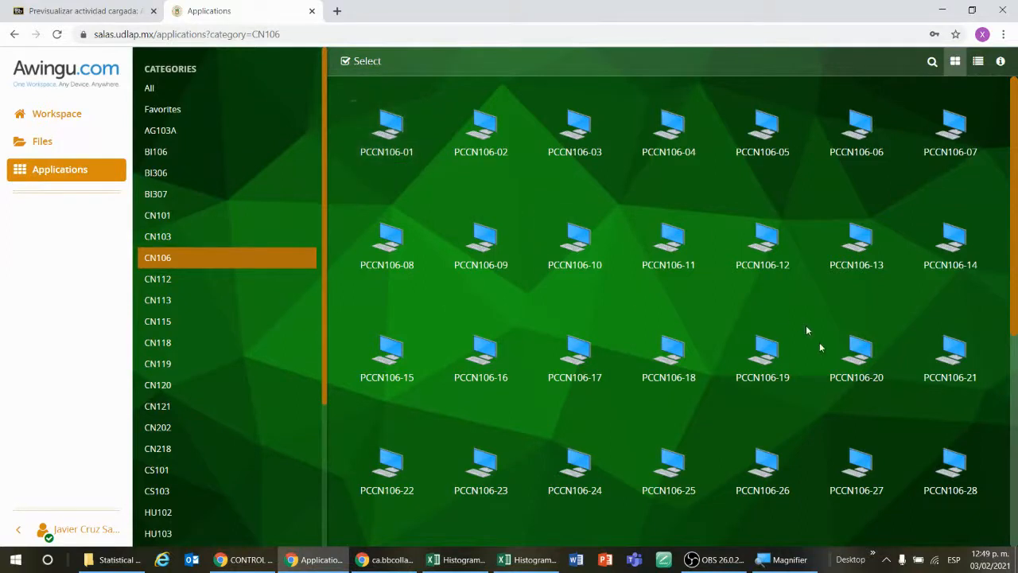
click(945, 374)
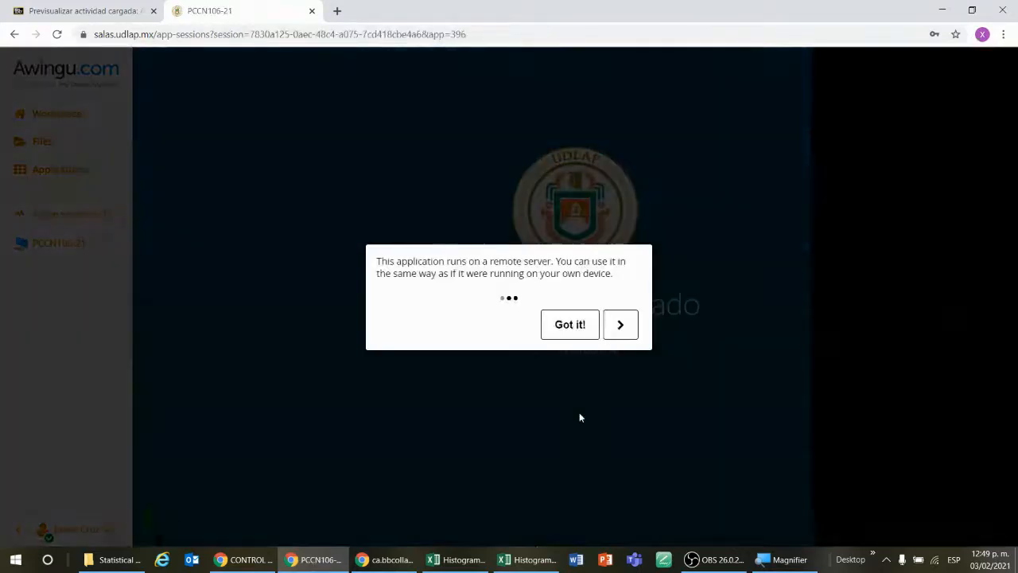
click(574, 323)
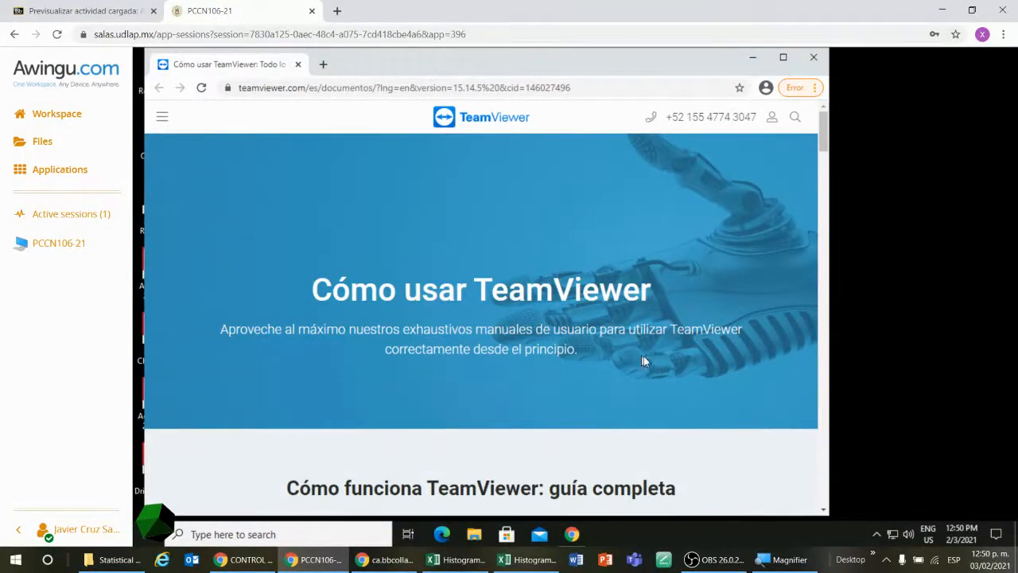
Step: Clear the remote desktop by minimizing the TeamViewer page and closing the screen resolution warning and both CONNECTION Client windows
scroll(677, 325, down, 3)
scroll(677, 328, up, 3)
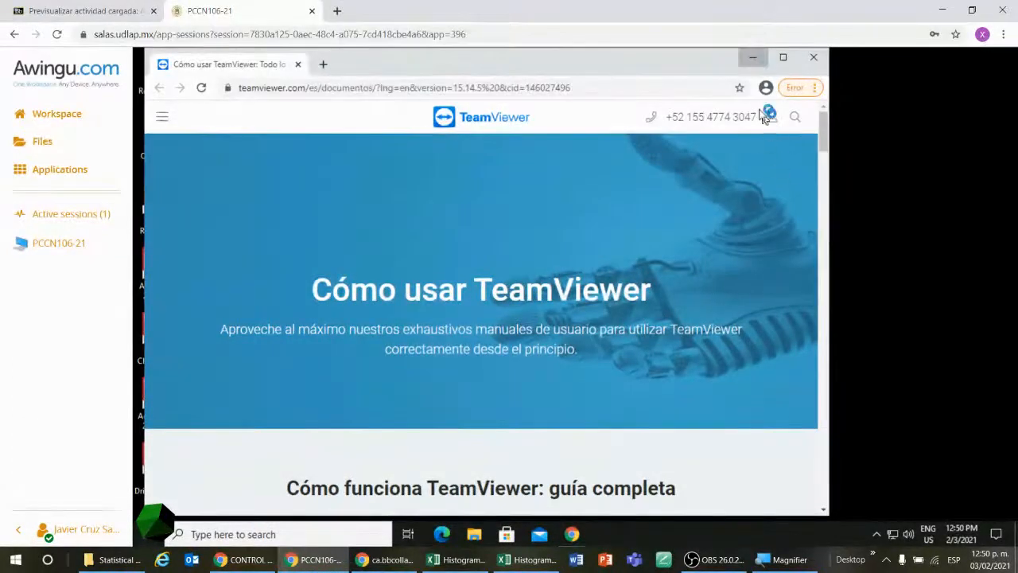
click(754, 58)
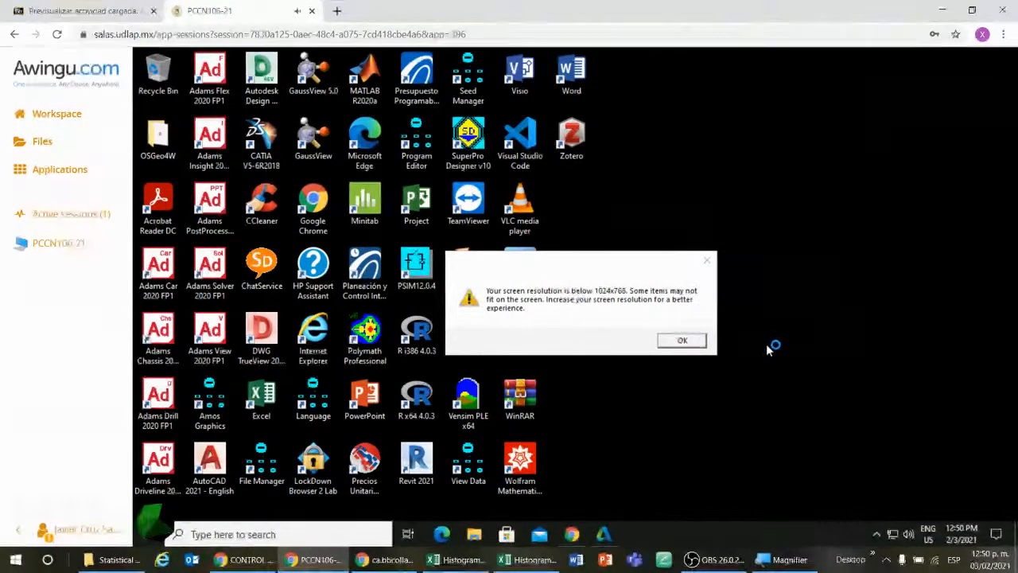
click(678, 345)
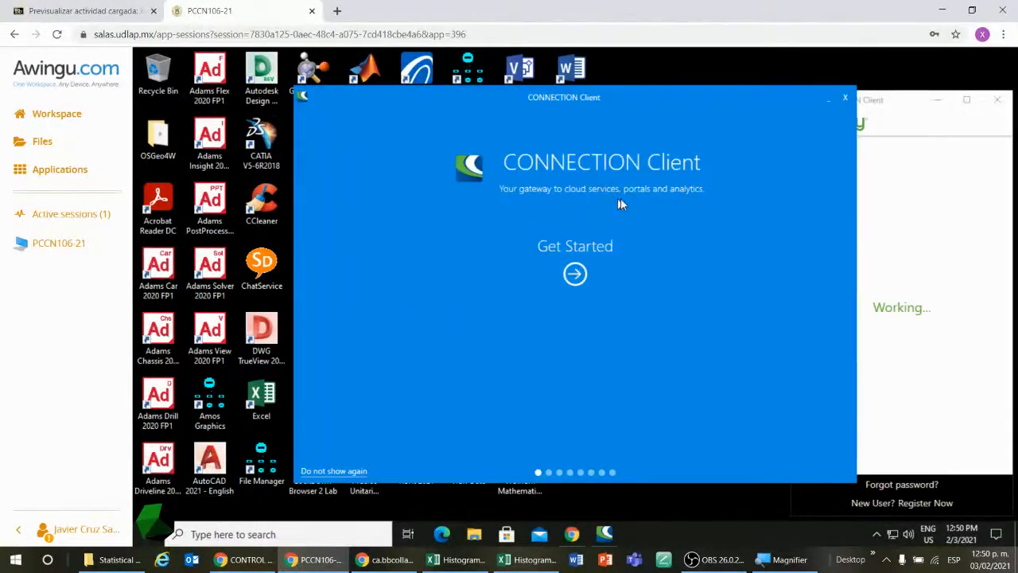
click(1000, 104)
click(844, 101)
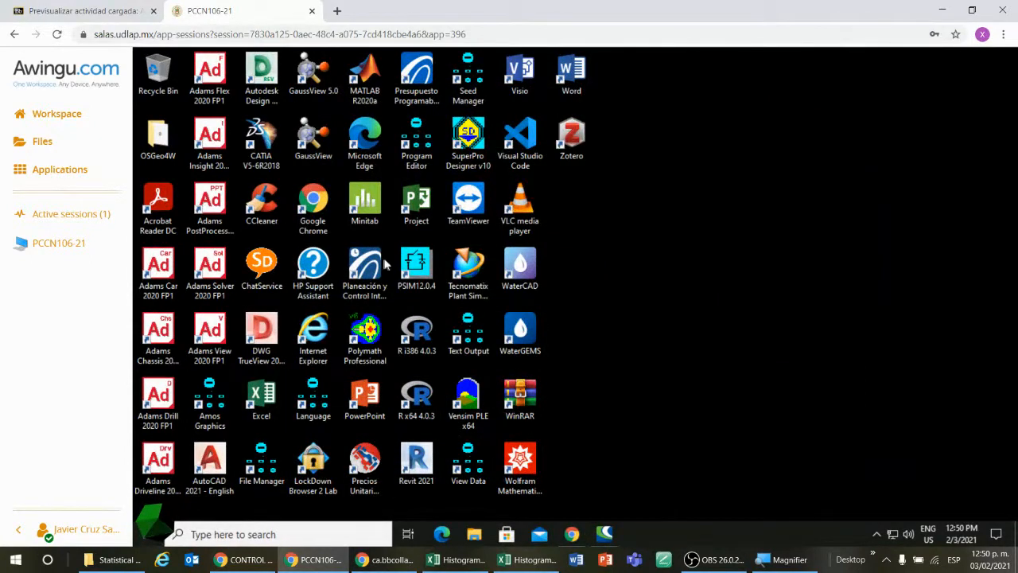
Step: Launch Minitab on the remote desktop and decline sharing application analytics
double_click(368, 200)
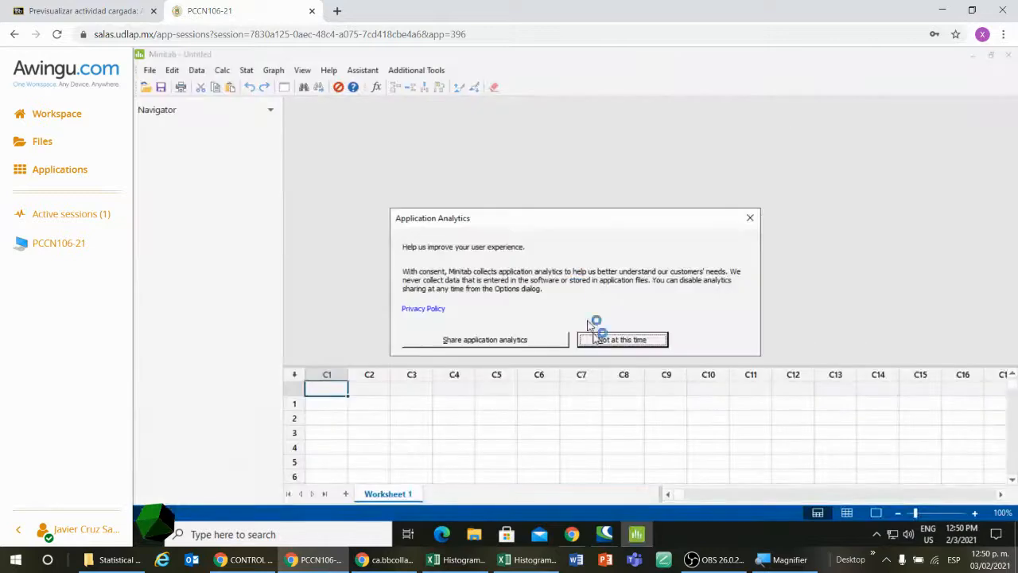
click(651, 341)
click(705, 344)
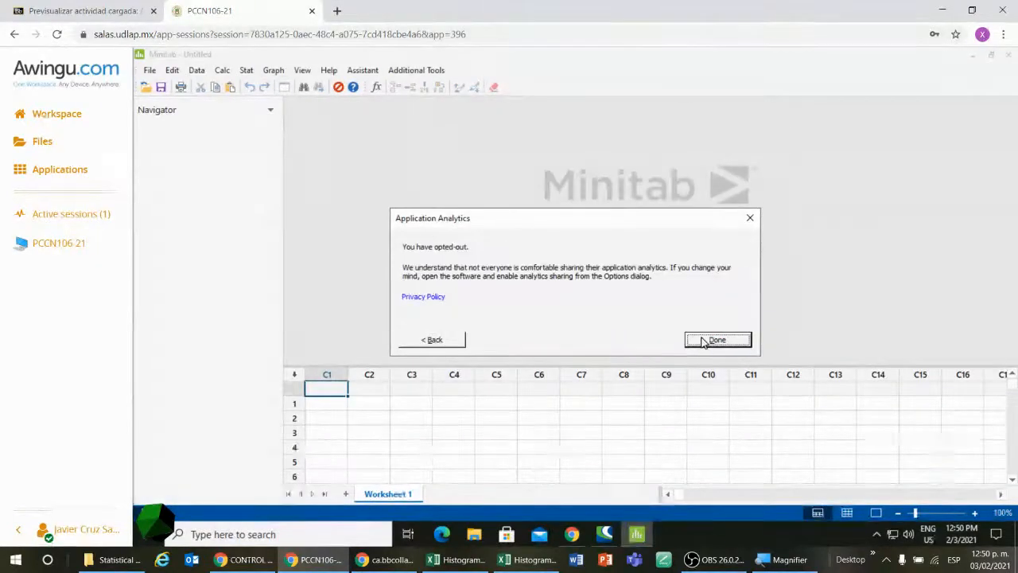
Step: Select the row 1 cell of column C1 in the empty Worksheet 1
click(465, 417)
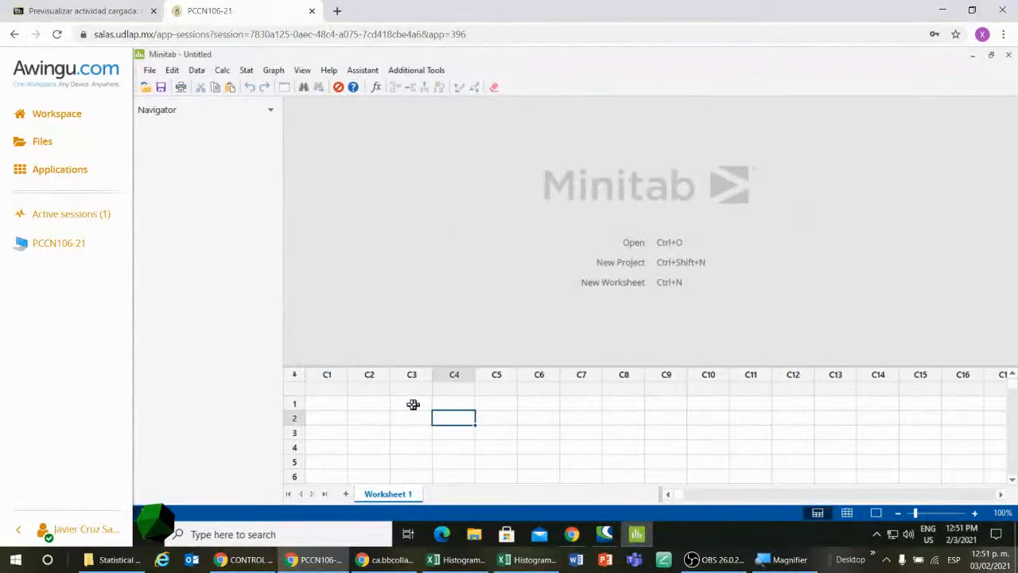
click(363, 404)
click(343, 404)
click(366, 404)
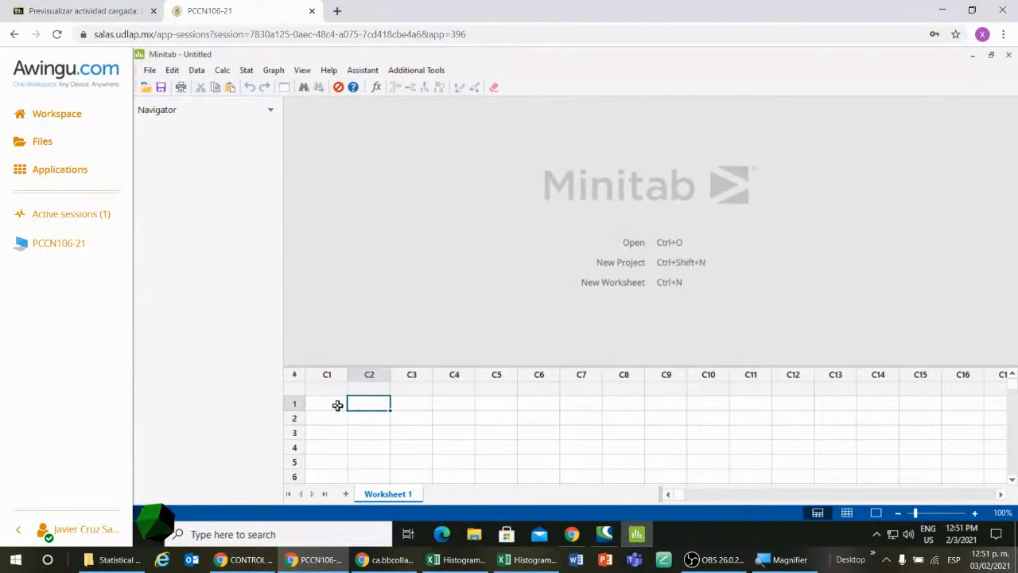
click(339, 405)
click(368, 407)
click(415, 407)
click(336, 404)
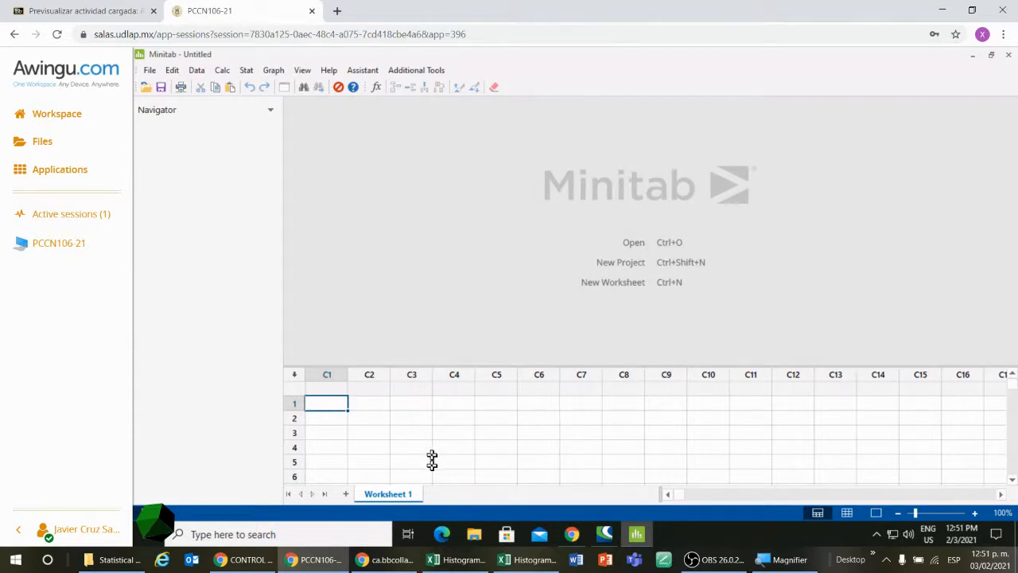
Step: Switch to the Histogram CD Example workbook in Excel and copy all Thickness values on Sheet4 from C3 downward
click(532, 563)
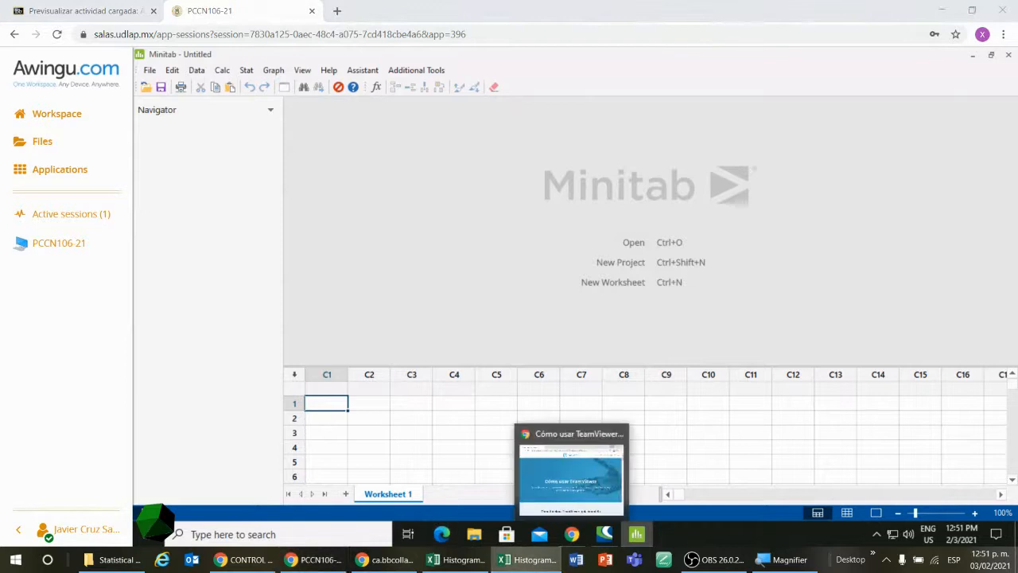
click(476, 564)
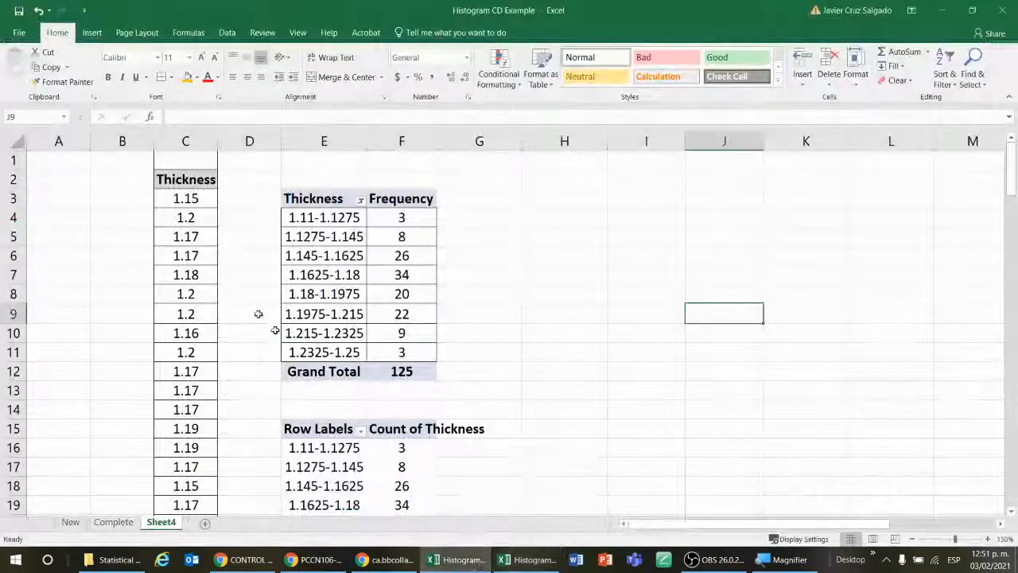
click(193, 197)
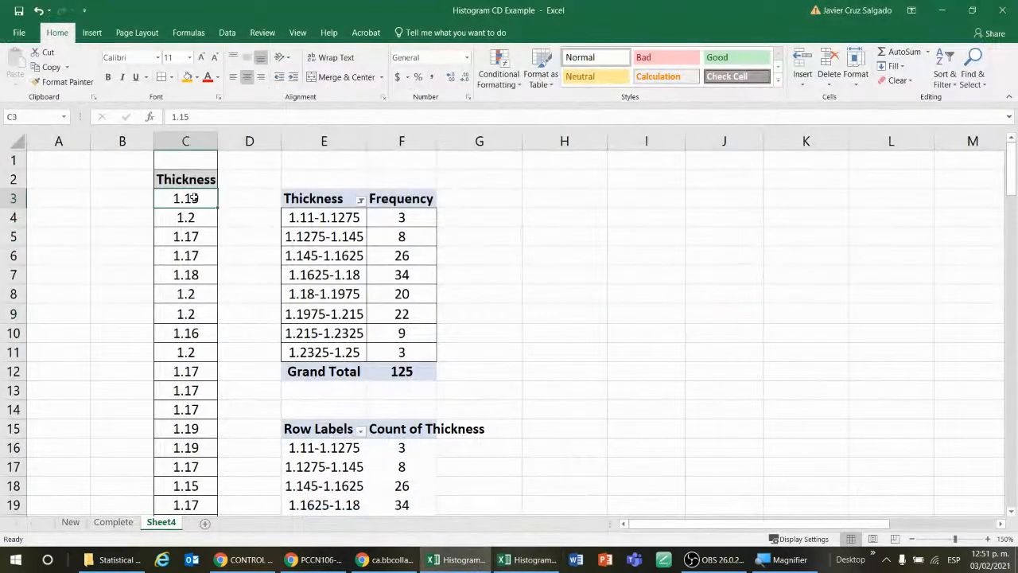
key(ctrl+shift+Down)
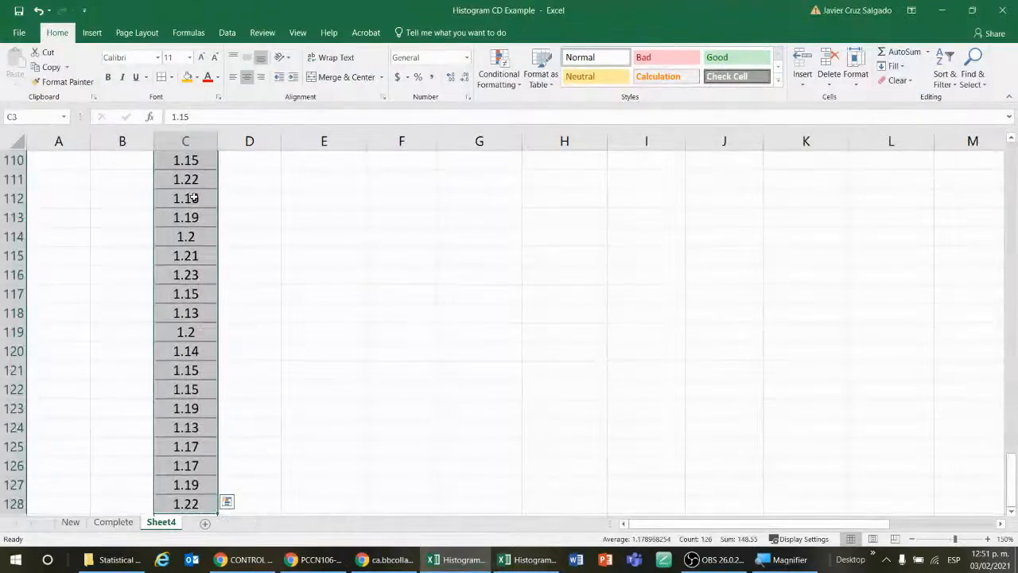
key(ctrl+c)
Step: Switch from Excel back to the PCCN106-21 remote session running Minitab
key(alt+Tab)
key(alt+Tab)
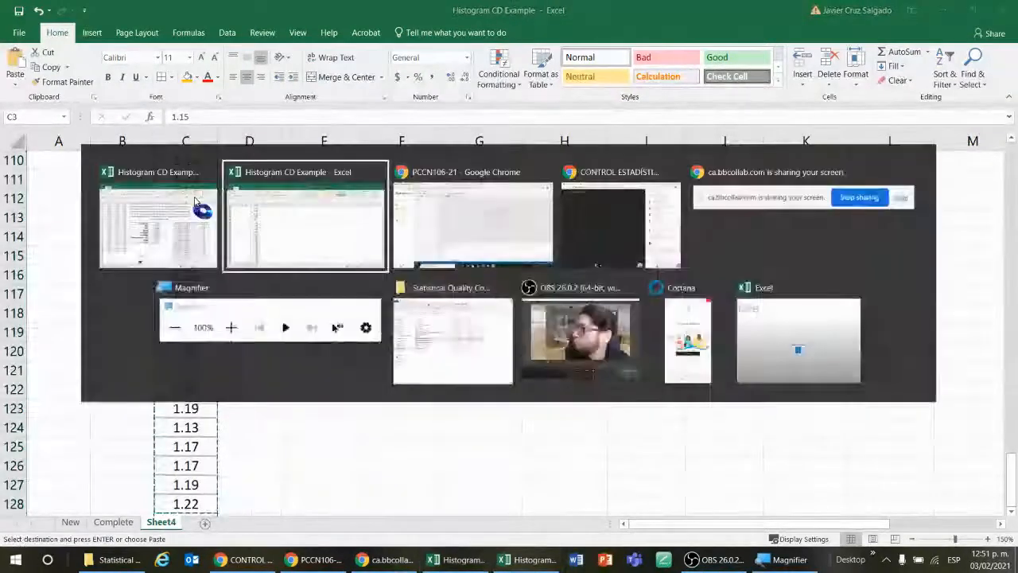